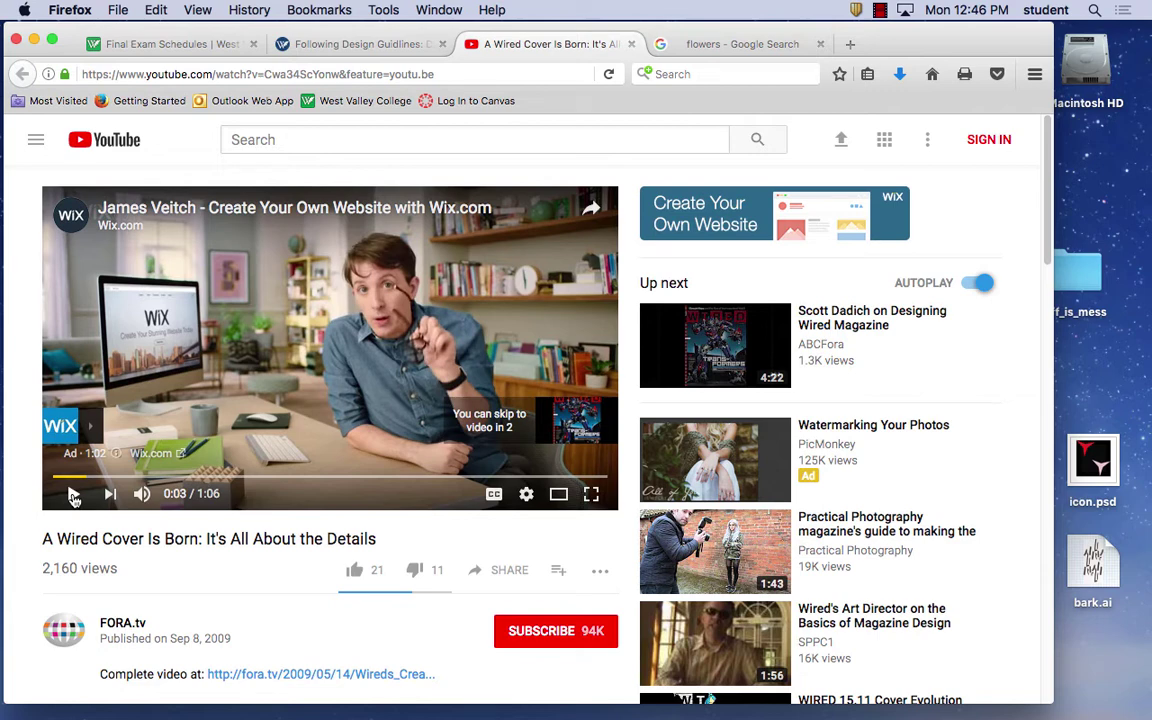
# Step: Skip the ad, skim the video "A Wired Cover Is Born" to about 4:50, and close it
pyautogui.click(73, 494)
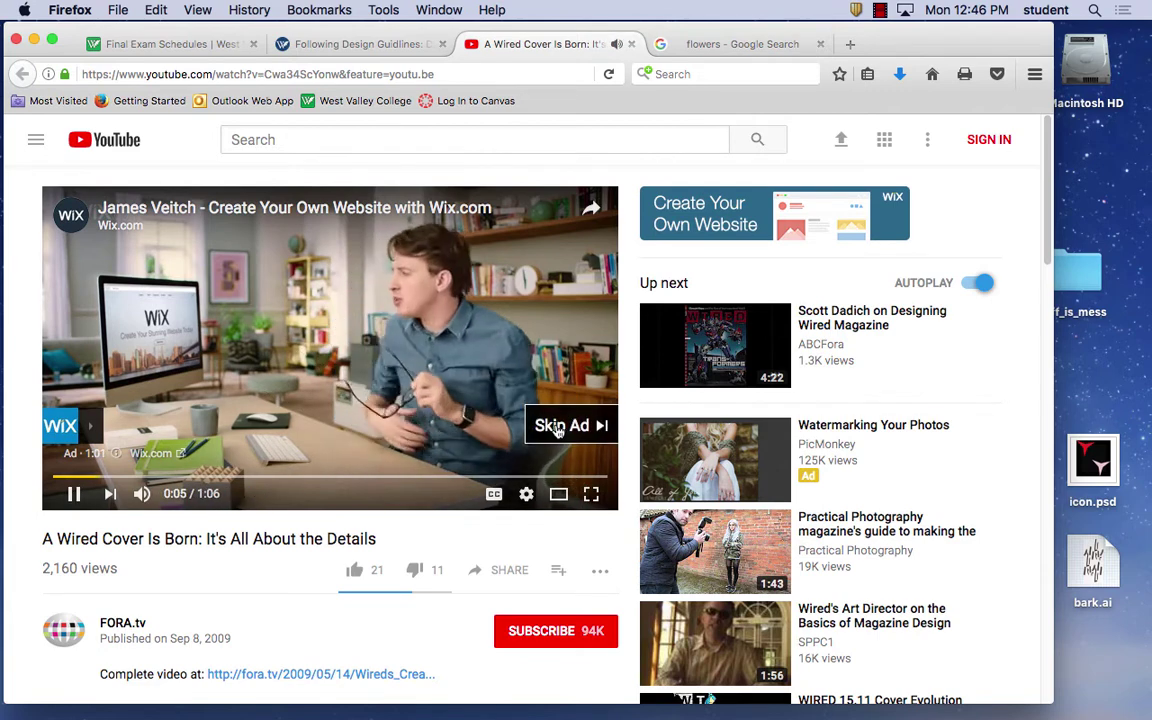
pyautogui.click(557, 427)
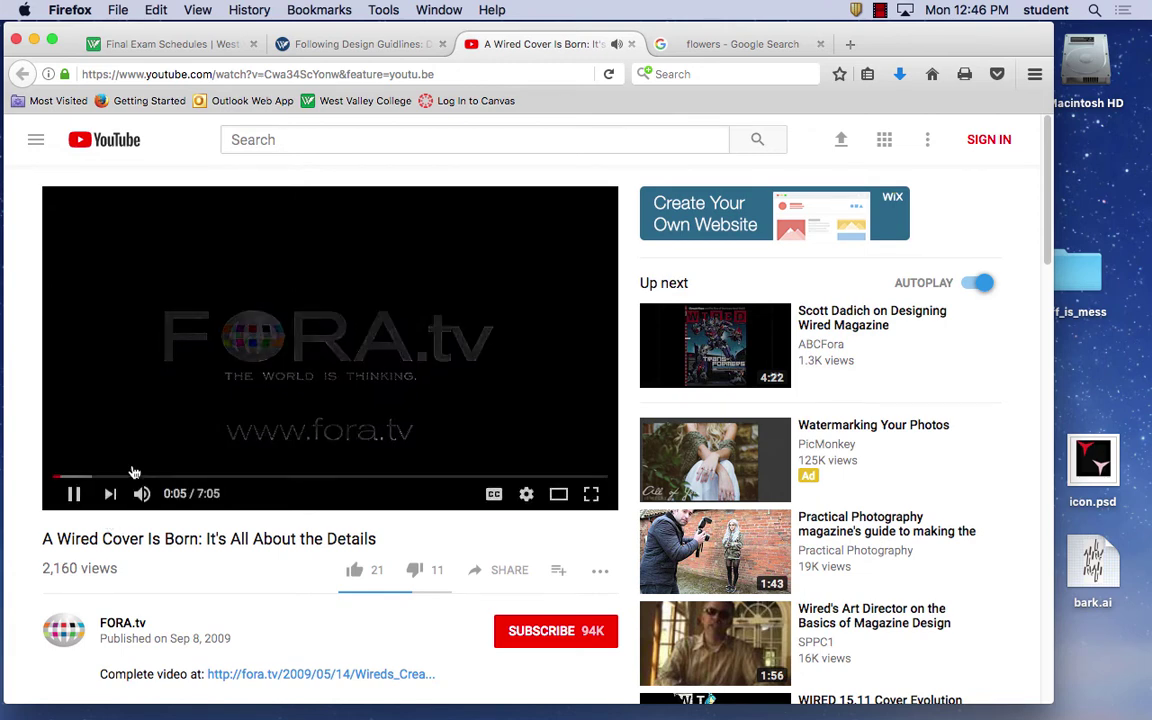
pyautogui.click(182, 478)
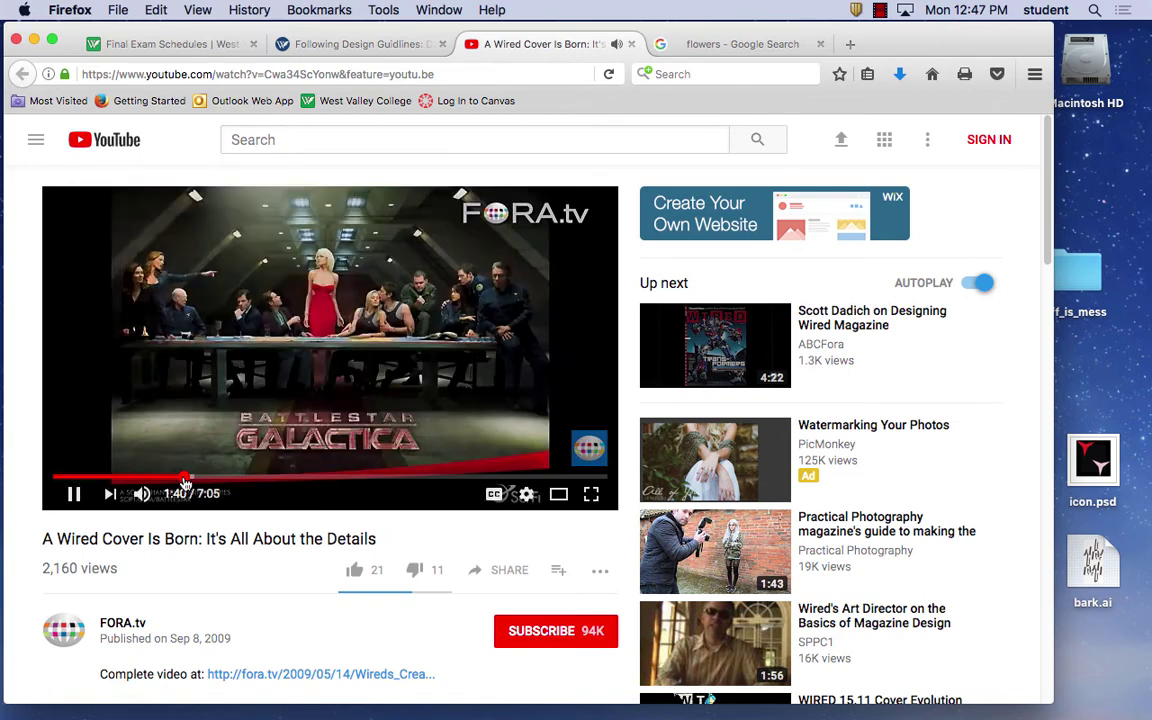
pyautogui.click(208, 479)
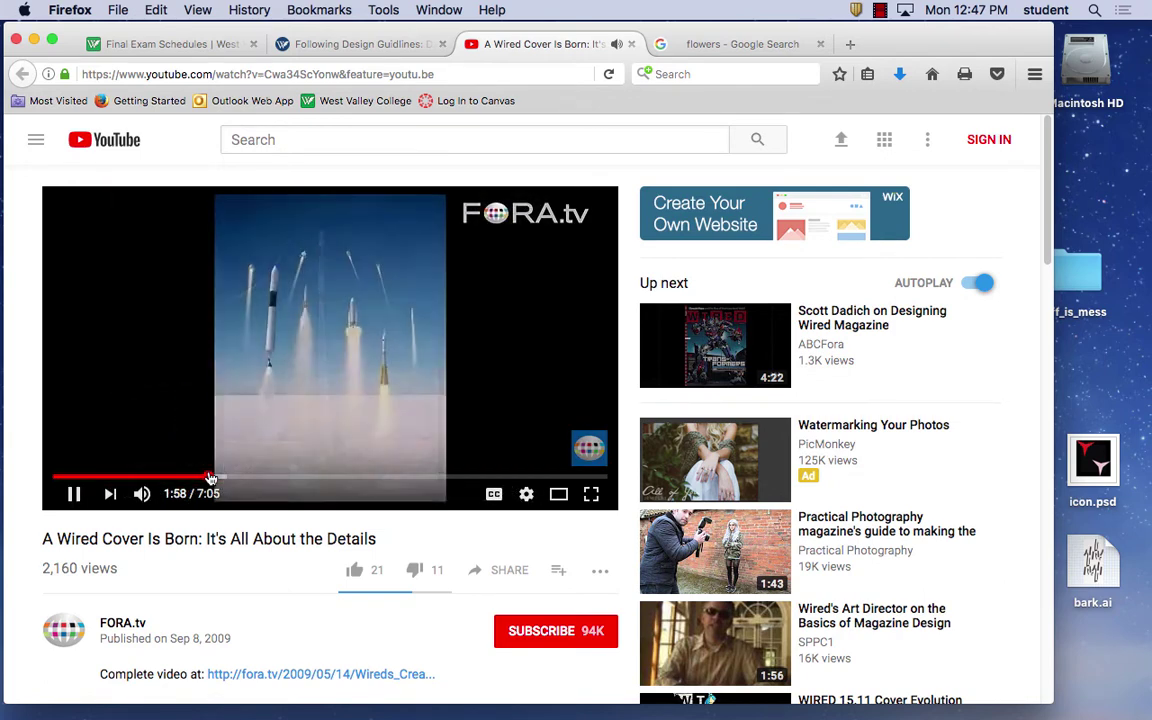
pyautogui.moveTo(226, 478); pyautogui.dragTo(241, 480)
pyautogui.click(296, 478)
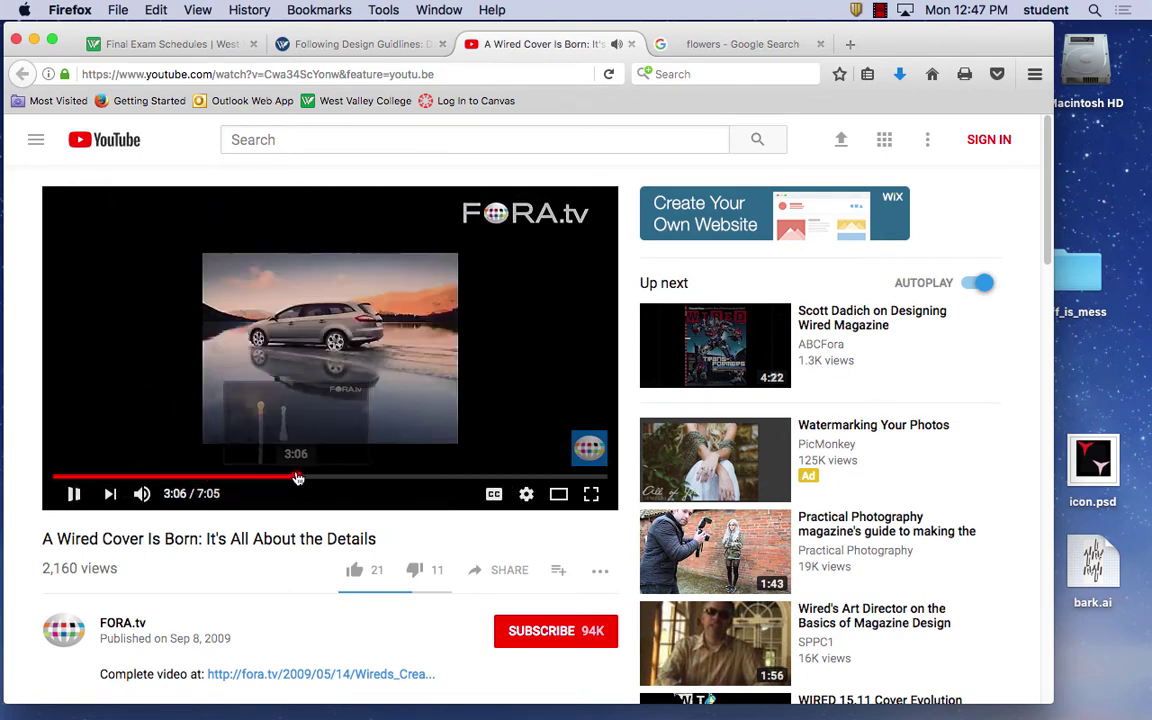
pyautogui.click(361, 481)
pyautogui.moveTo(361, 481); pyautogui.dragTo(425, 480)
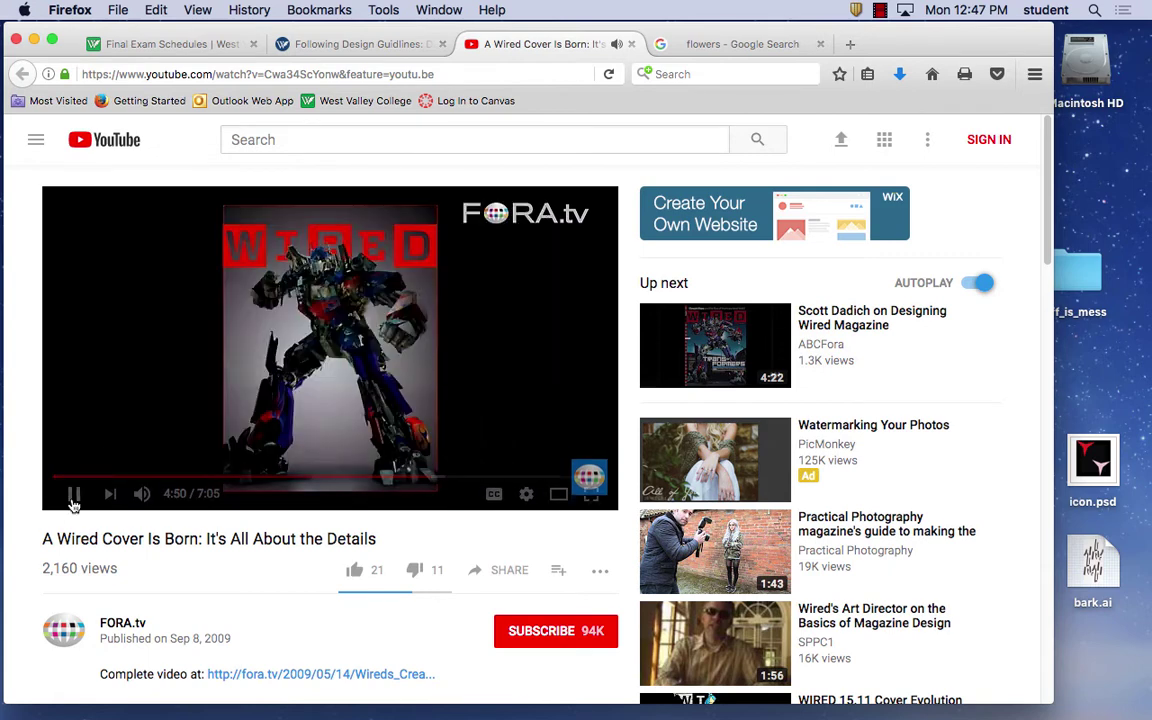
pyautogui.click(74, 495)
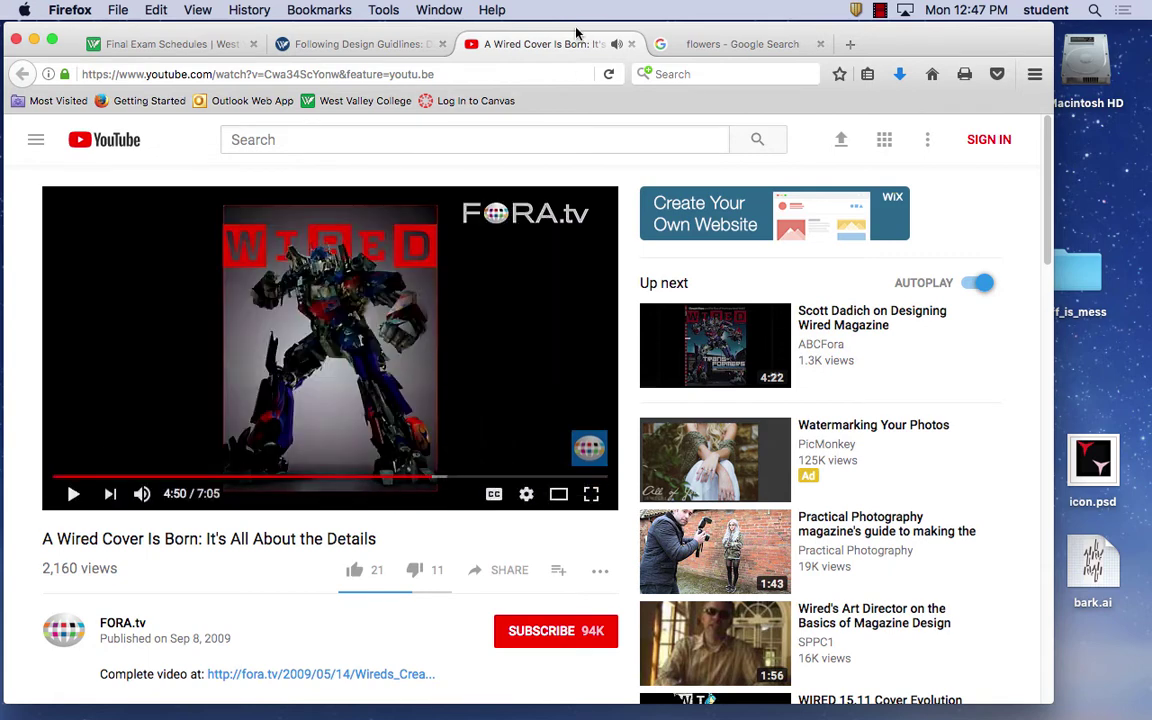
pyautogui.click(631, 44)
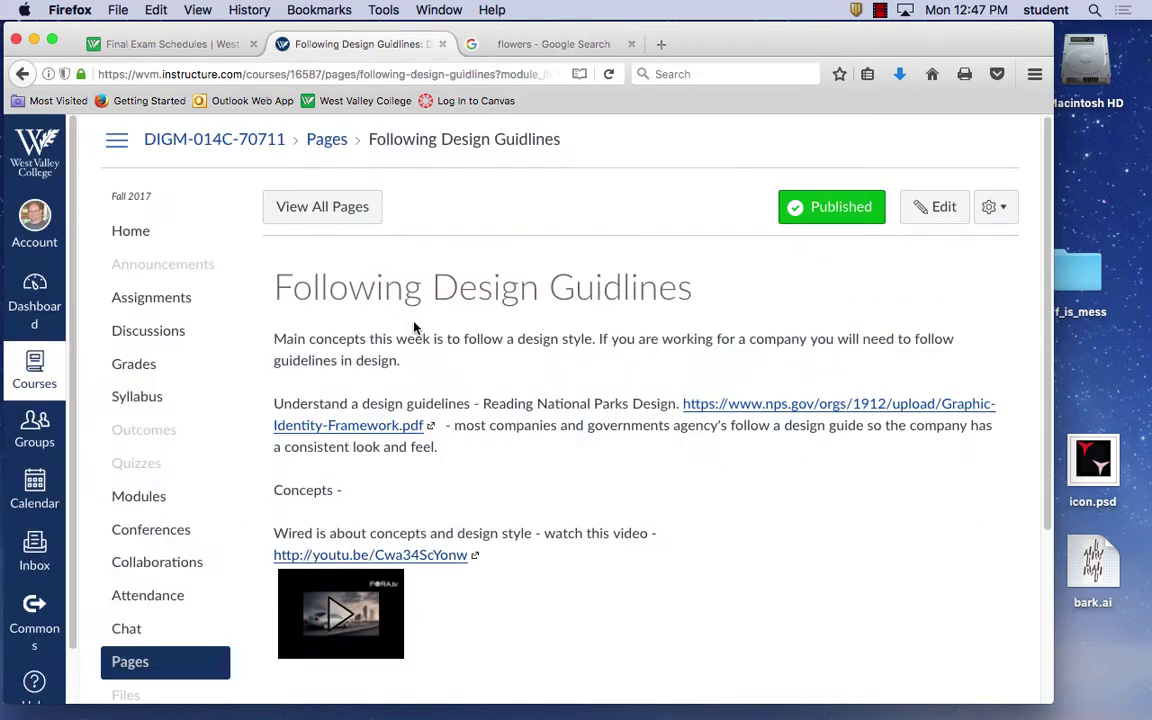
# Step: Open the Wired Magazine Card assignment from Lesson 12 and examine its instructions and sample subscription cards
pyautogui.click(26, 74)
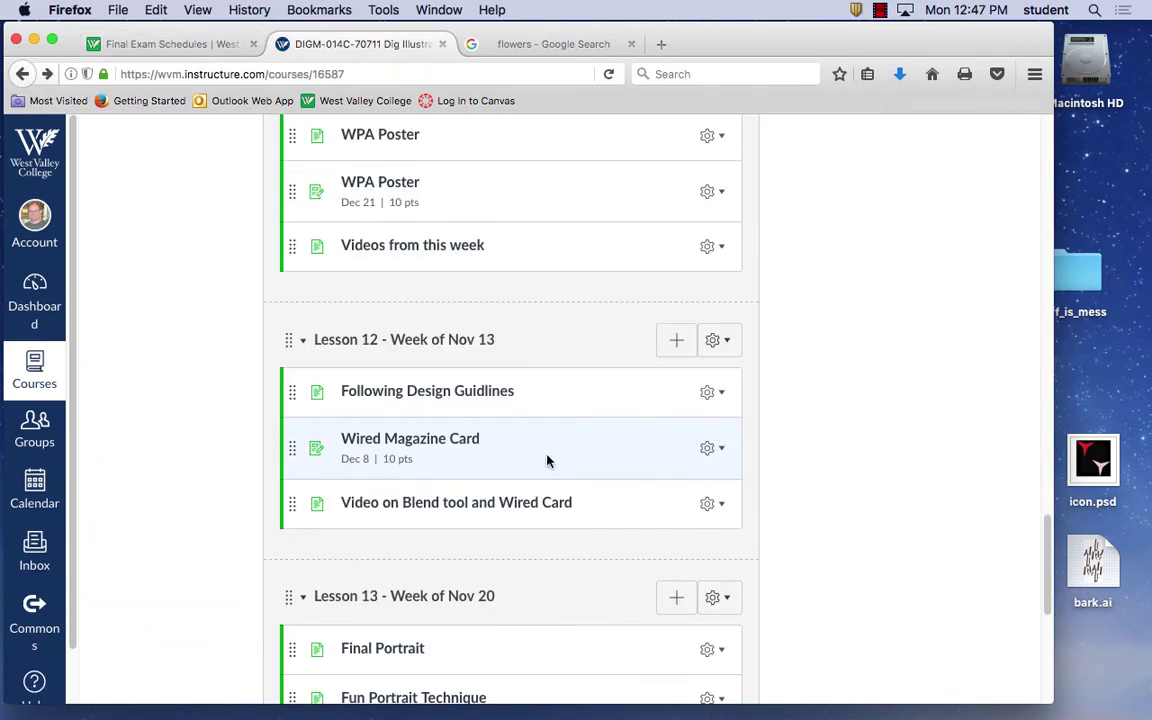
pyautogui.click(448, 447)
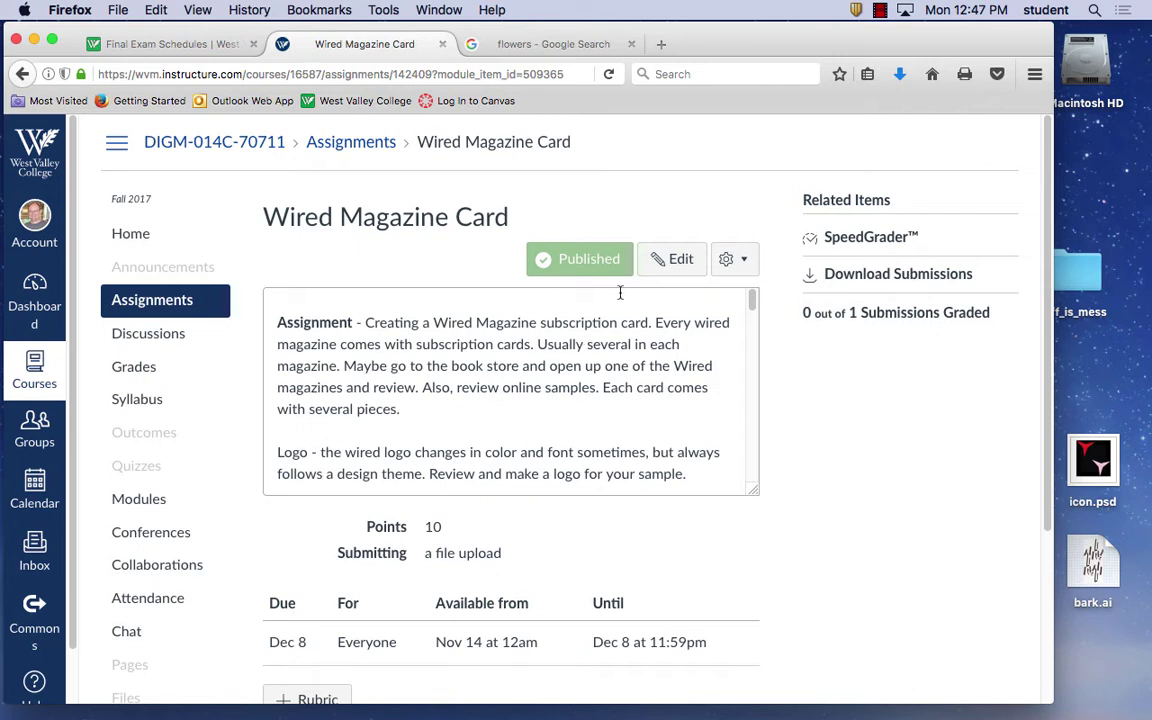
pyautogui.moveTo(751, 301); pyautogui.dragTo(753, 348)
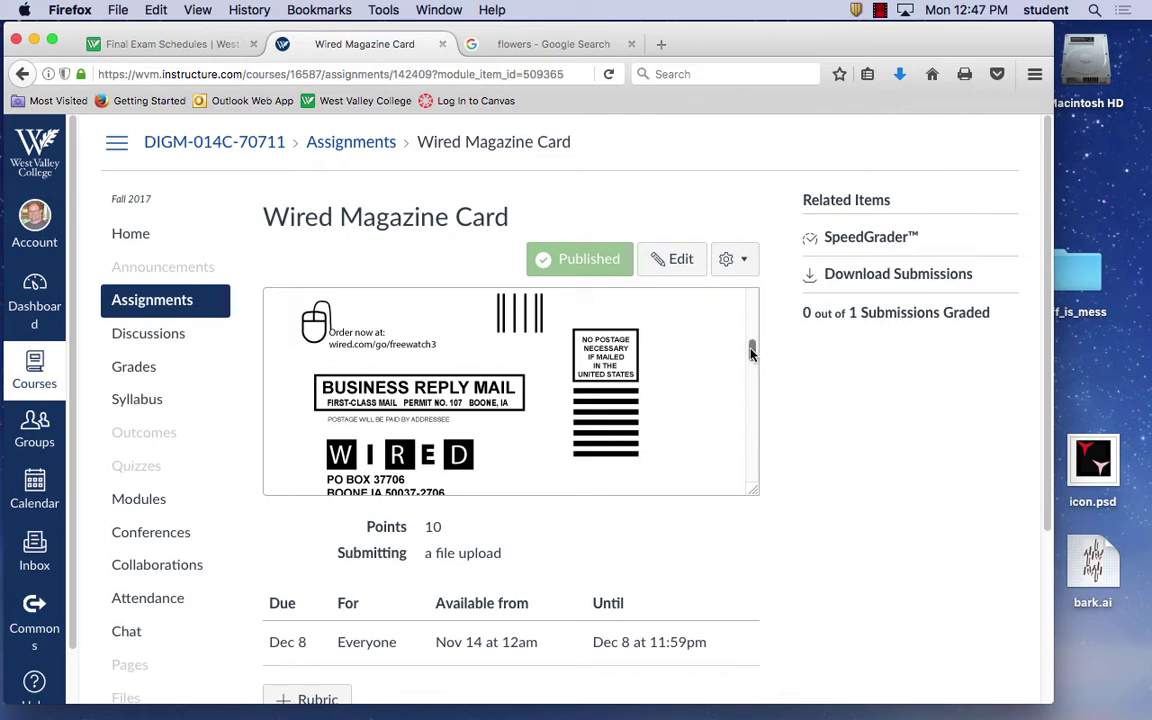
pyautogui.moveTo(752, 352); pyautogui.dragTo(775, 390)
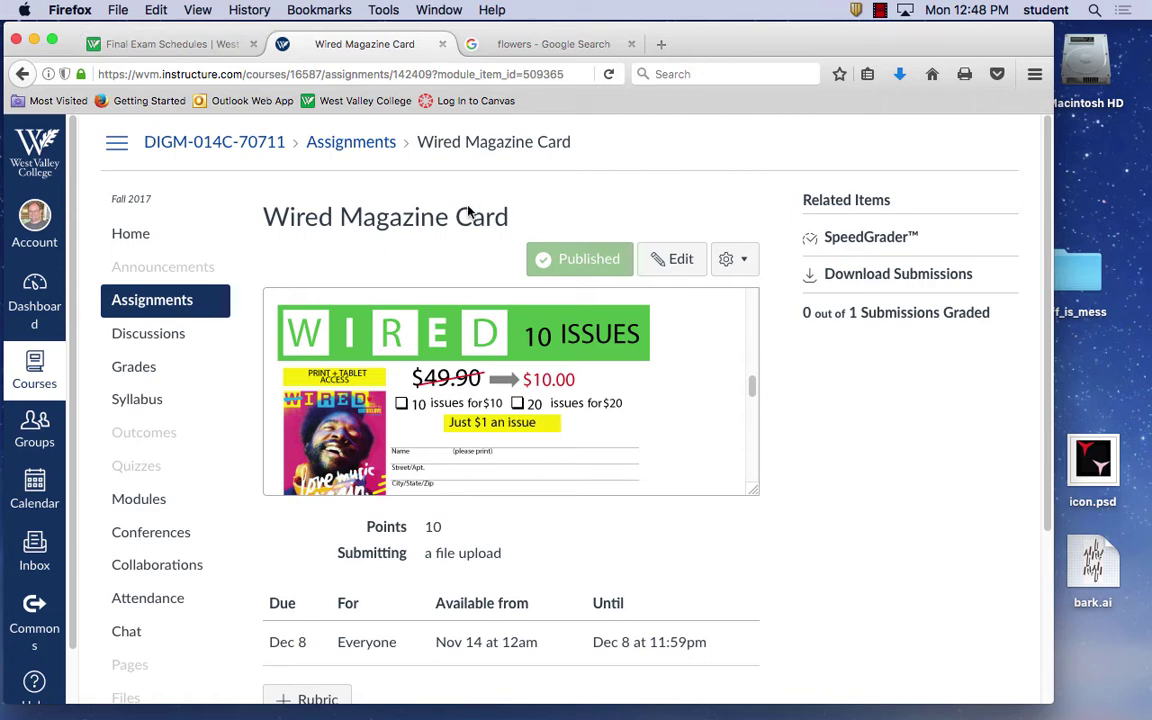
# Step: Load google.com in place of the Final Examination Schedule page
pyautogui.click(190, 45)
pyautogui.scroll(10, 540, 257)
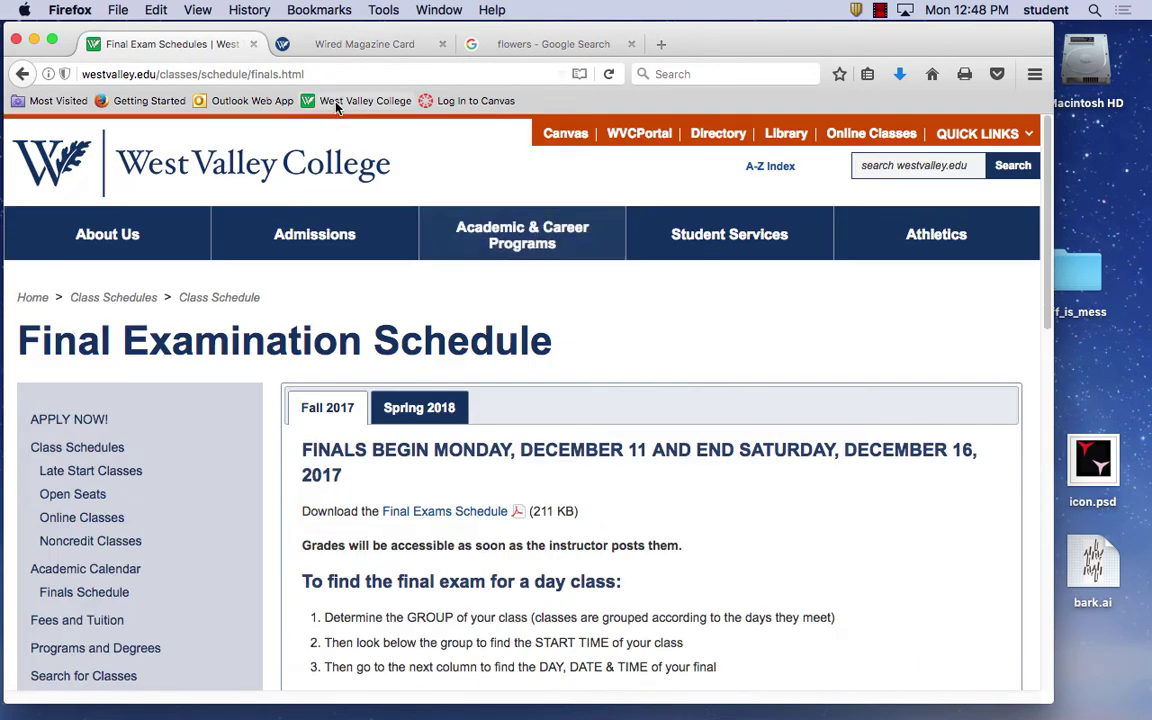
pyautogui.click(333, 73)
pyautogui.write('googl')
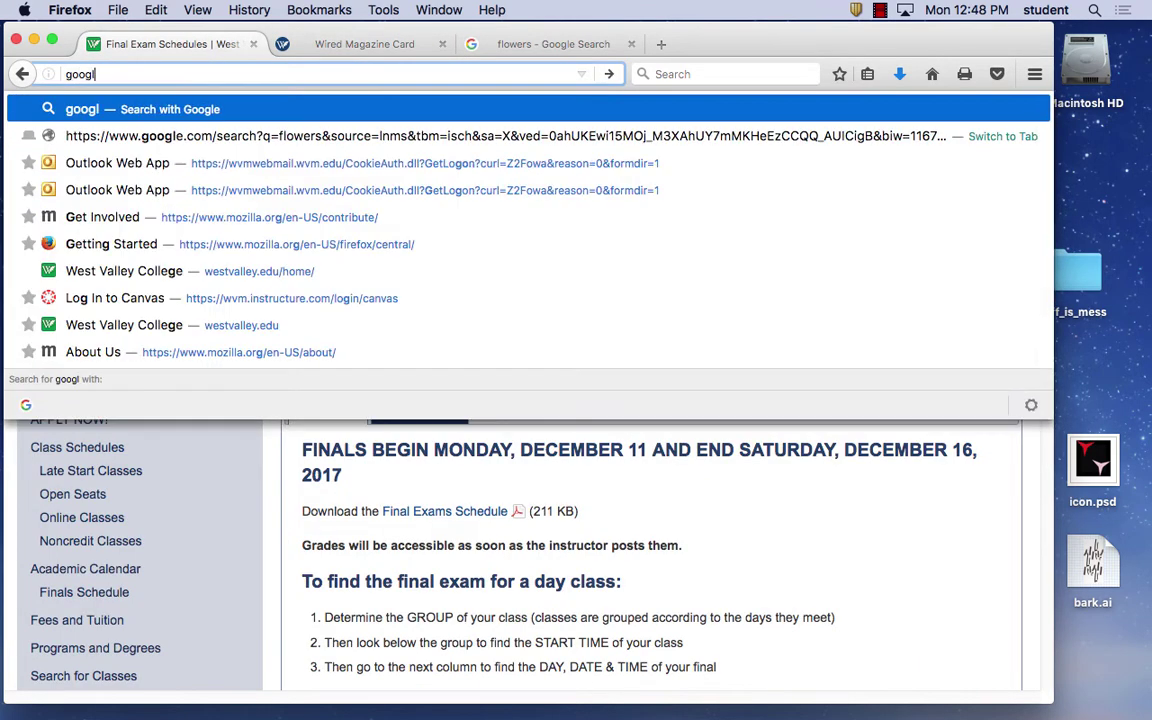
pyautogui.write('e.com')
pyautogui.press('Return')
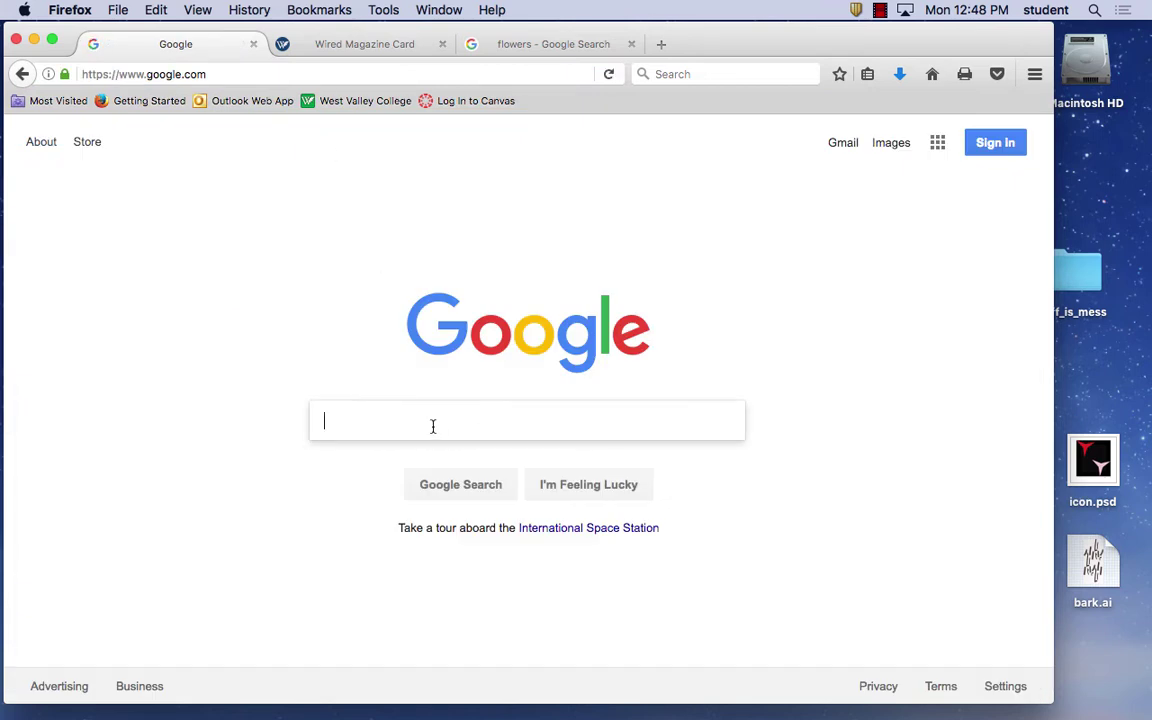
# Step: Search Google for "wired magazine" and show the image results
pyautogui.write('wired ')
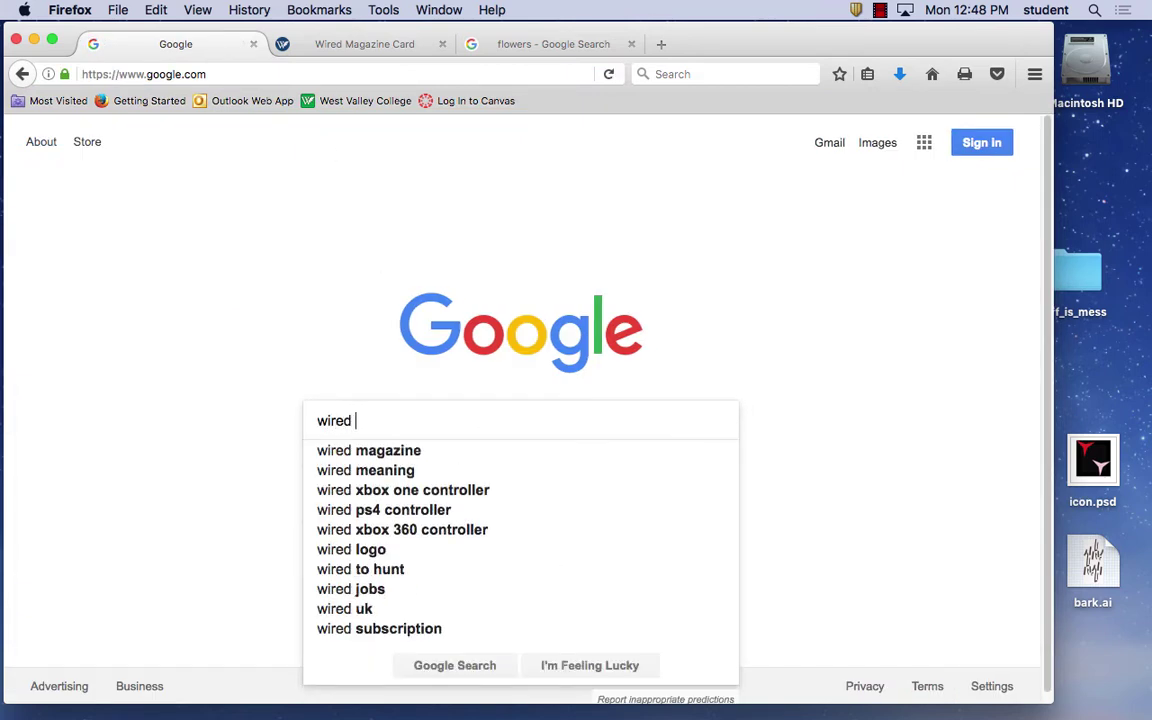
pyautogui.write('magazine')
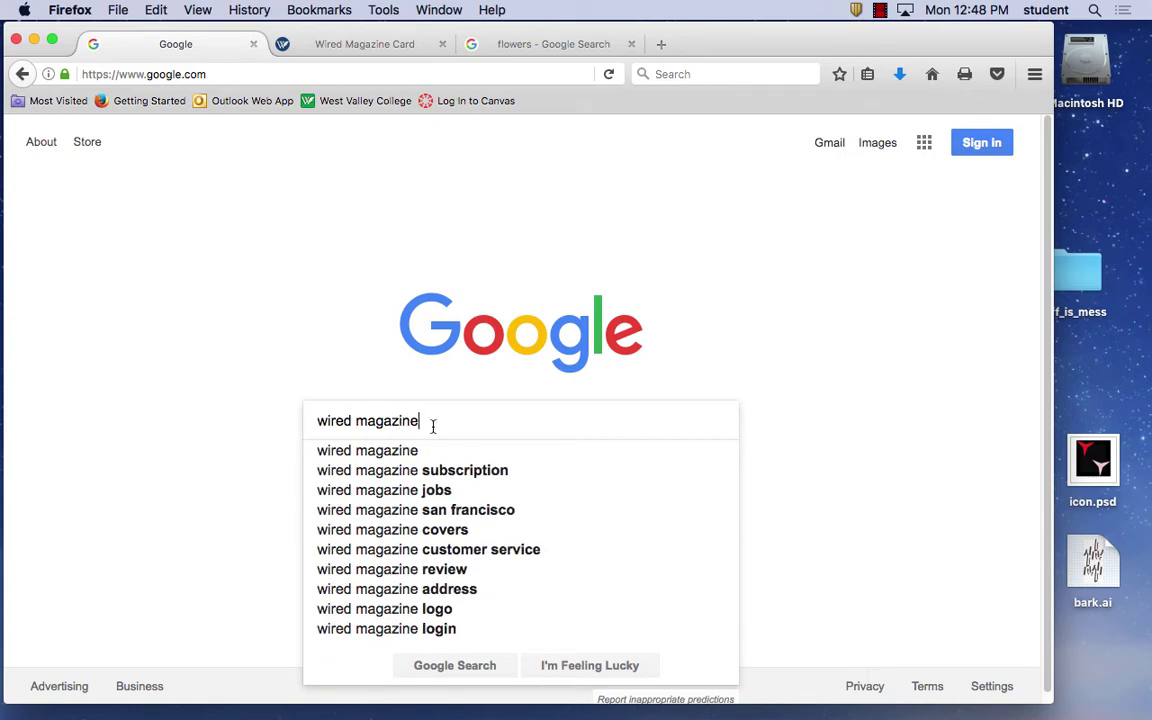
pyautogui.click(391, 455)
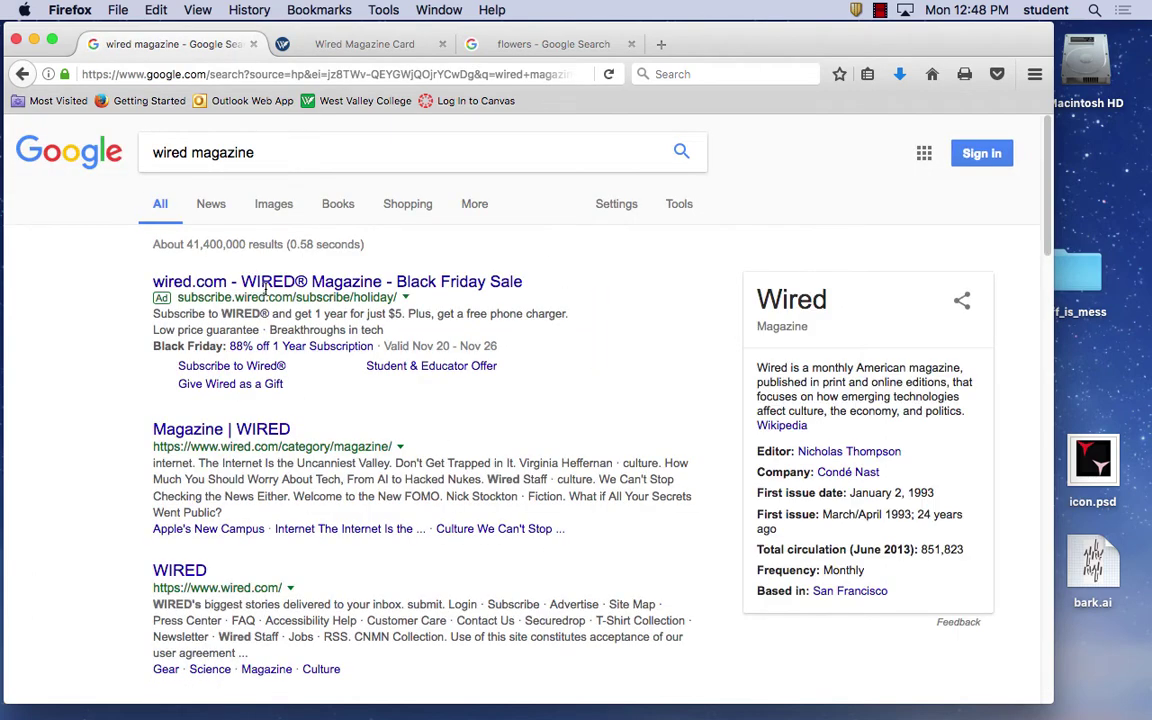
pyautogui.click(270, 208)
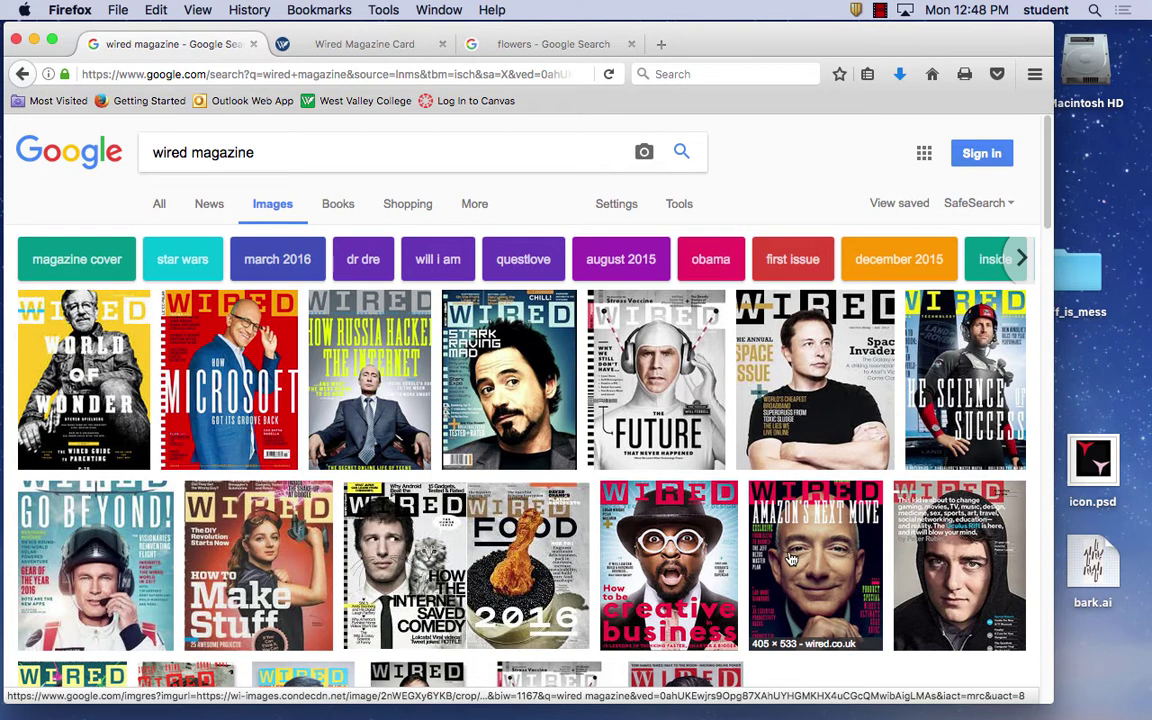
# Step: Browse the Wired cover images to compare logo and layout styles, enlarging the 2016 "Survival Guide" cover
pyautogui.scroll(-2, 789, 560)
pyautogui.scroll(-5, 560, 420)
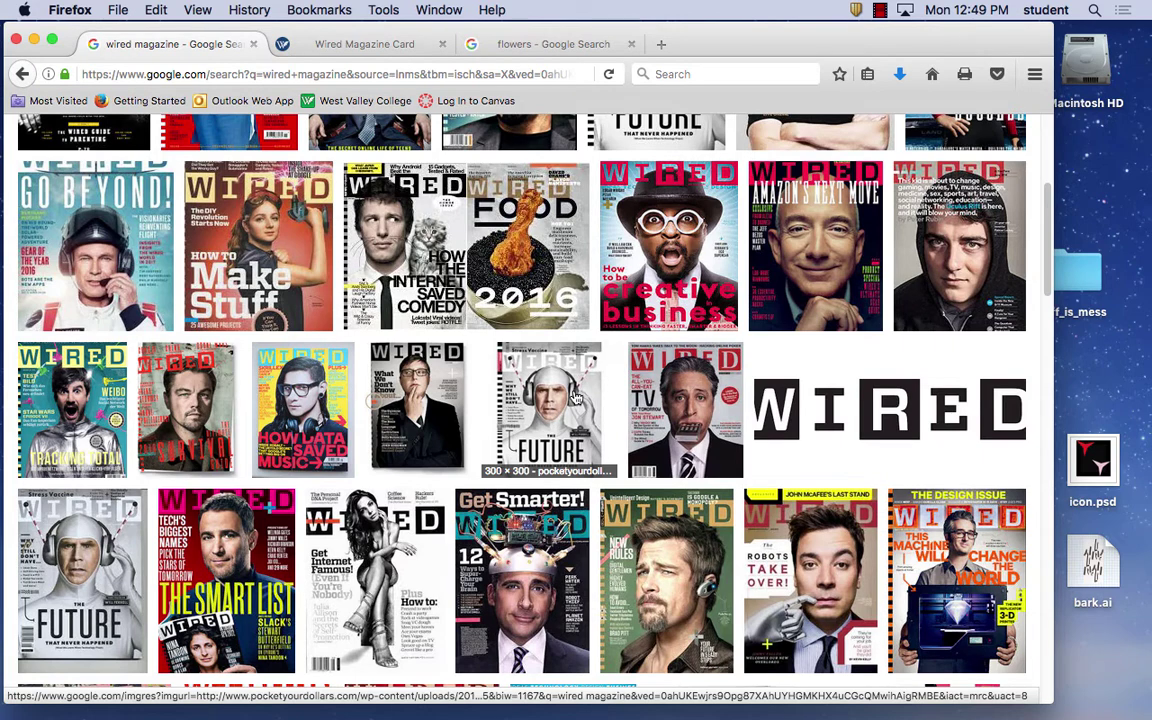
pyautogui.scroll(-1, 605, 480)
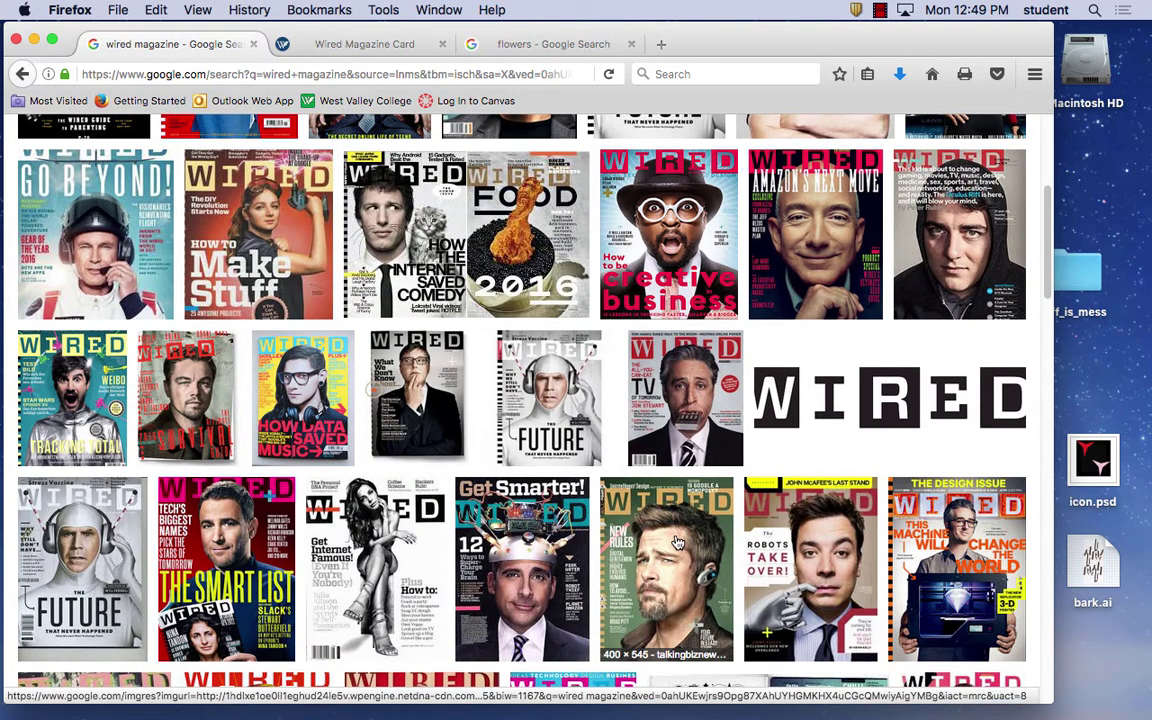
pyautogui.scroll(-3, 535, 459)
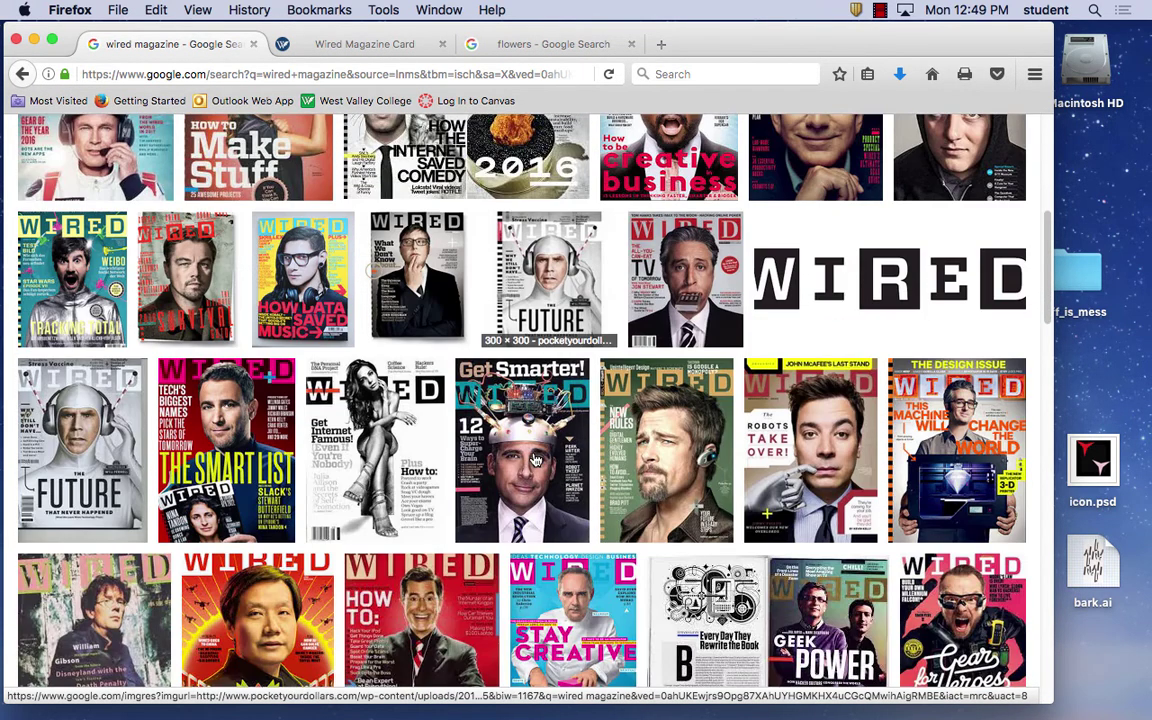
pyautogui.click(185, 275)
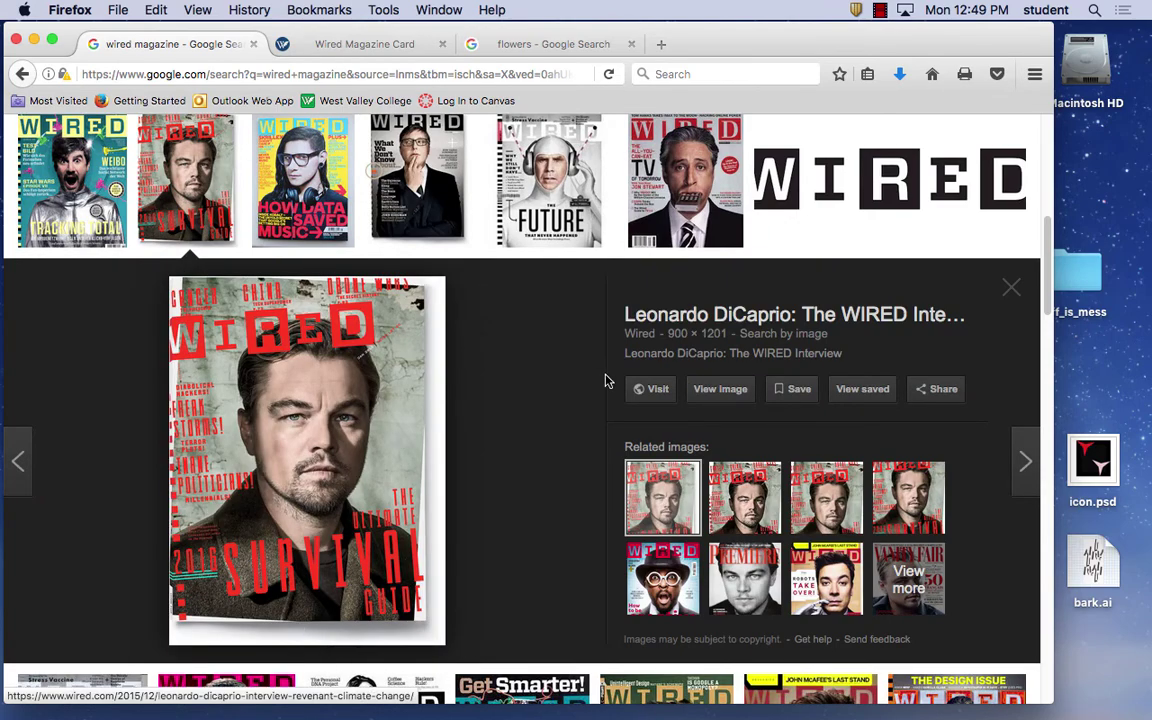
pyautogui.scroll(-5, 528, 400)
# Step: Enlarge the red "How To:" Wired cover and save its image to the Desktop under the suggested file name
pyautogui.click(430, 425)
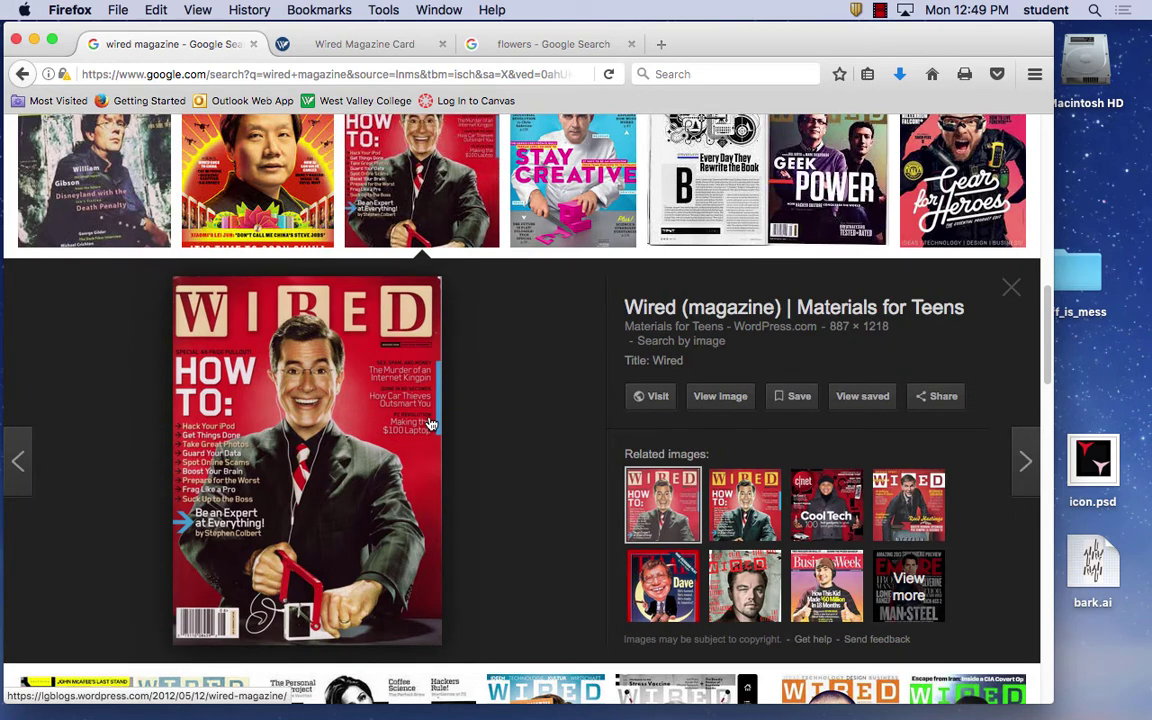
pyautogui.rightClick(312, 345)
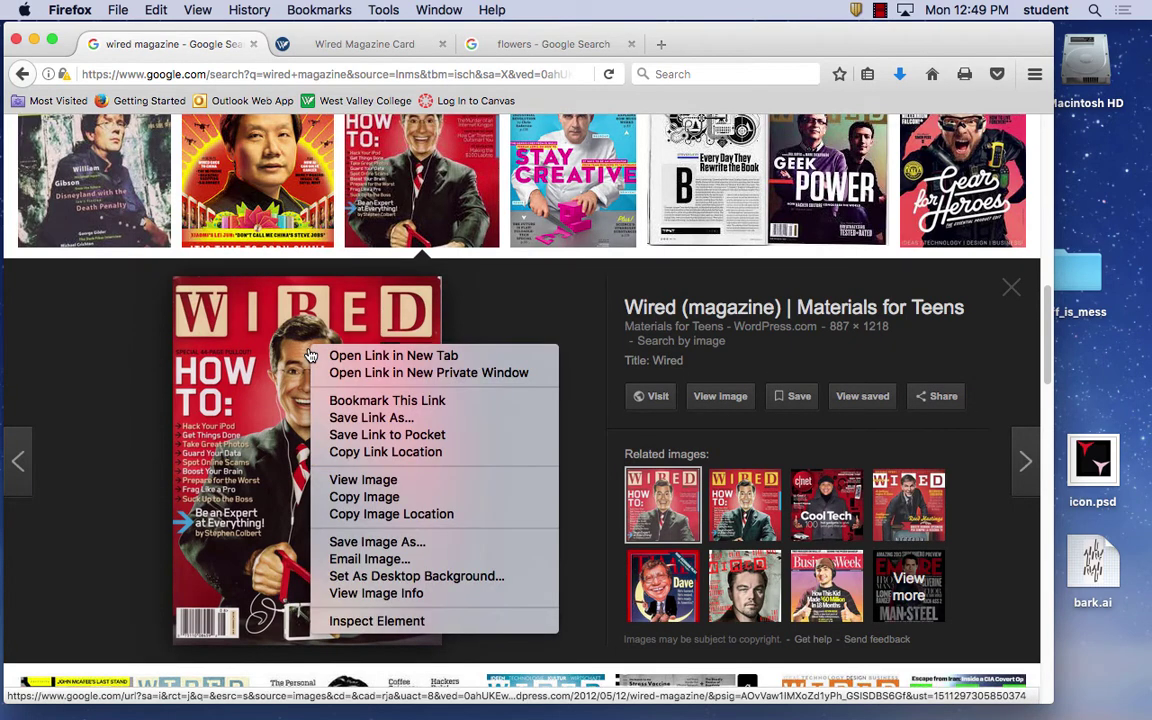
pyautogui.click(376, 541)
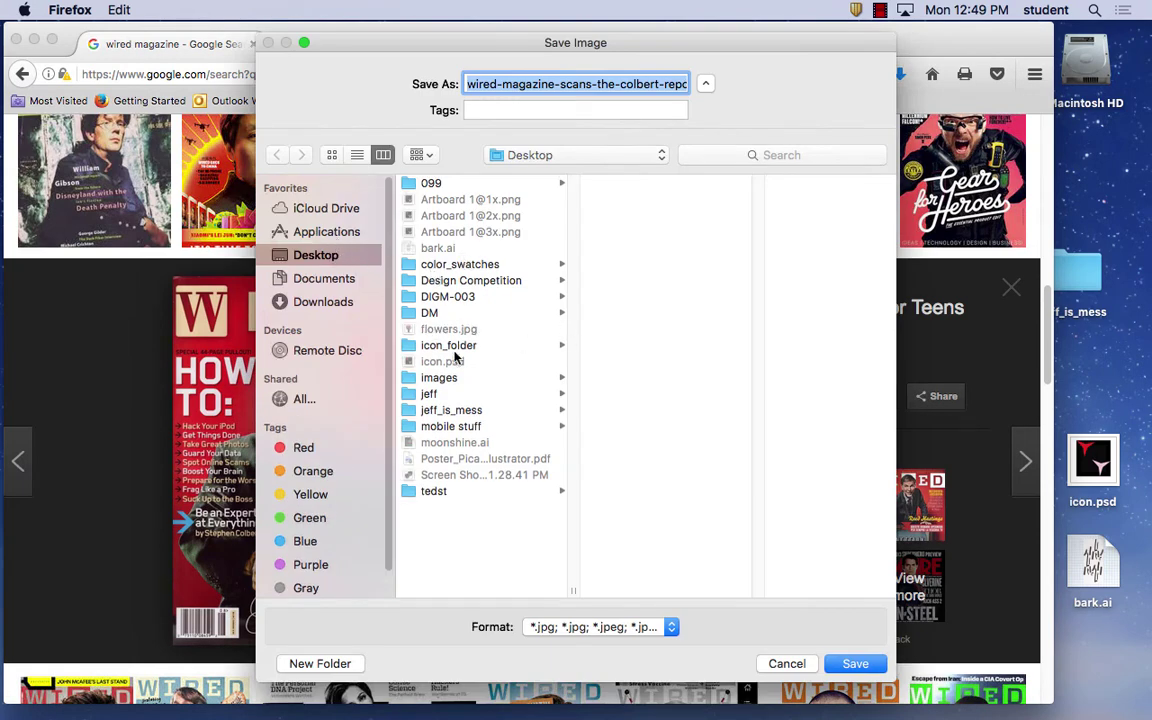
pyautogui.click(852, 664)
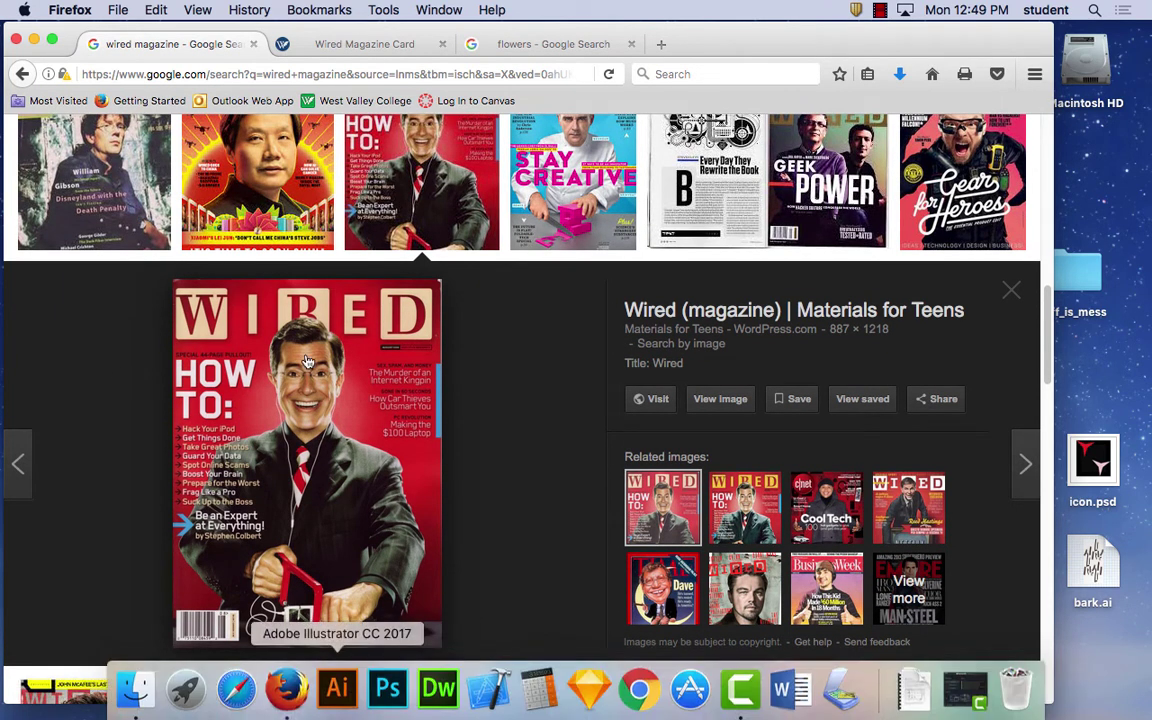
# Step: Quit Firefox and launch Adobe Illustrator CC 2017
pyautogui.click(55, 10)
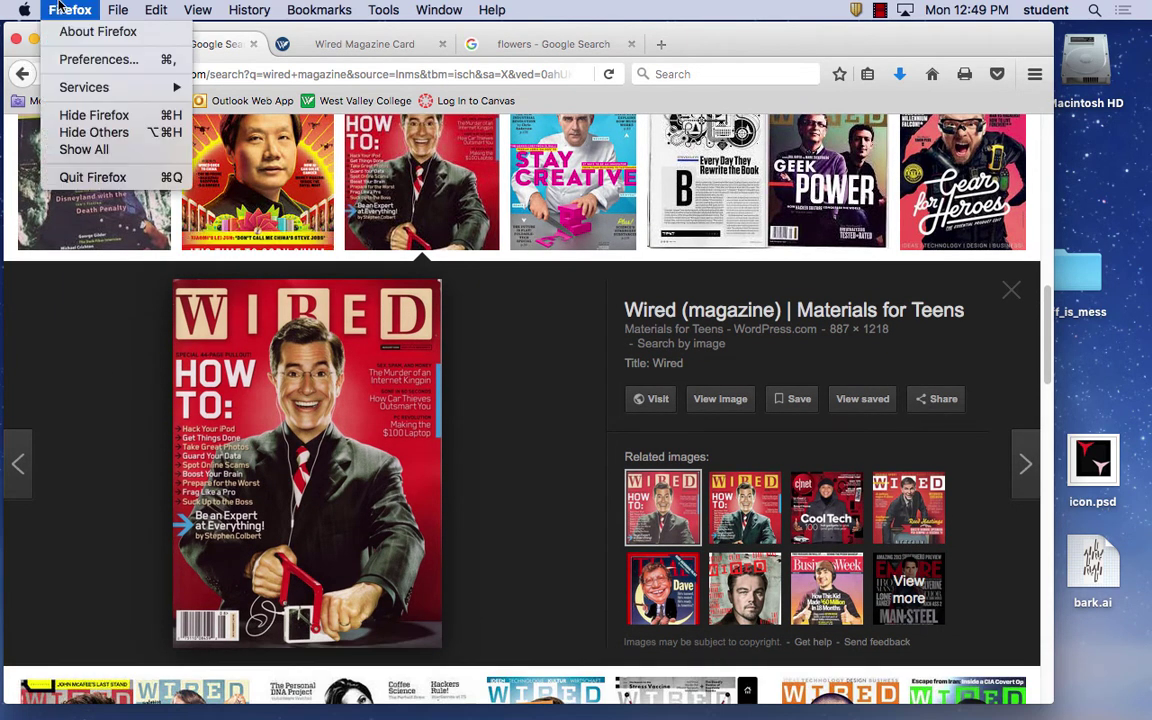
pyautogui.click(92, 177)
pyautogui.moveTo(388, 700)
pyautogui.click(338, 687)
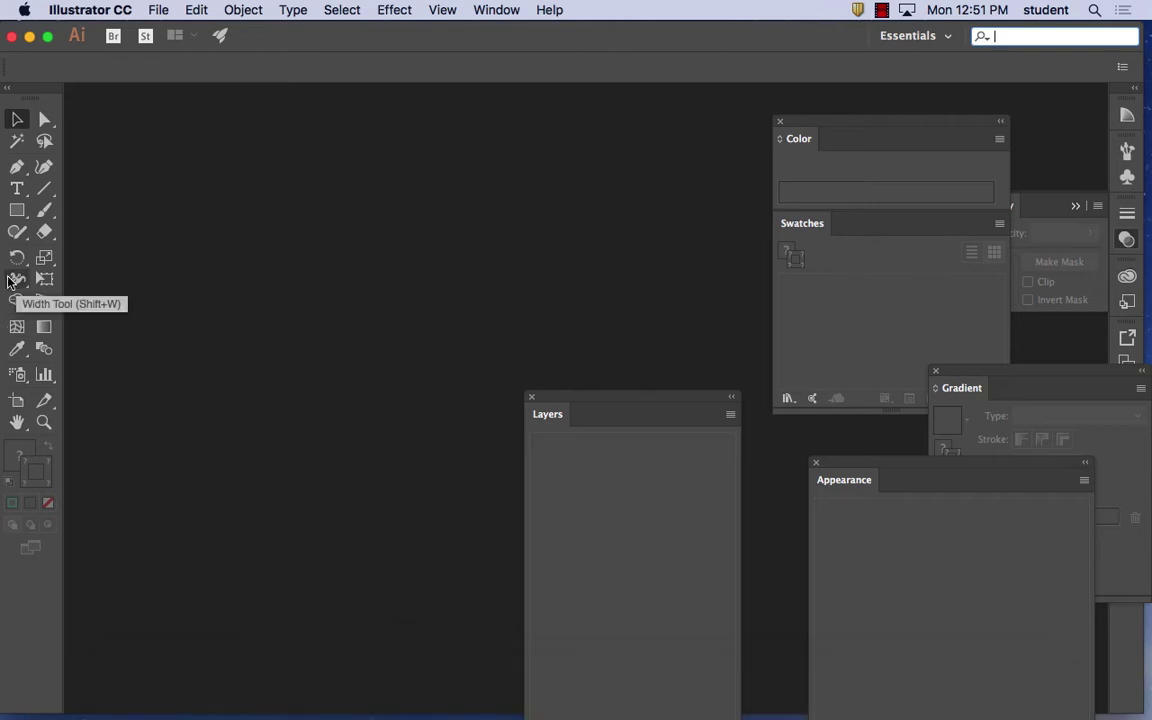
# Step: Create a new landscape document 6 inches wide and 4 inches high with 2 artboards
pyautogui.click(155, 8)
pyautogui.click(160, 31)
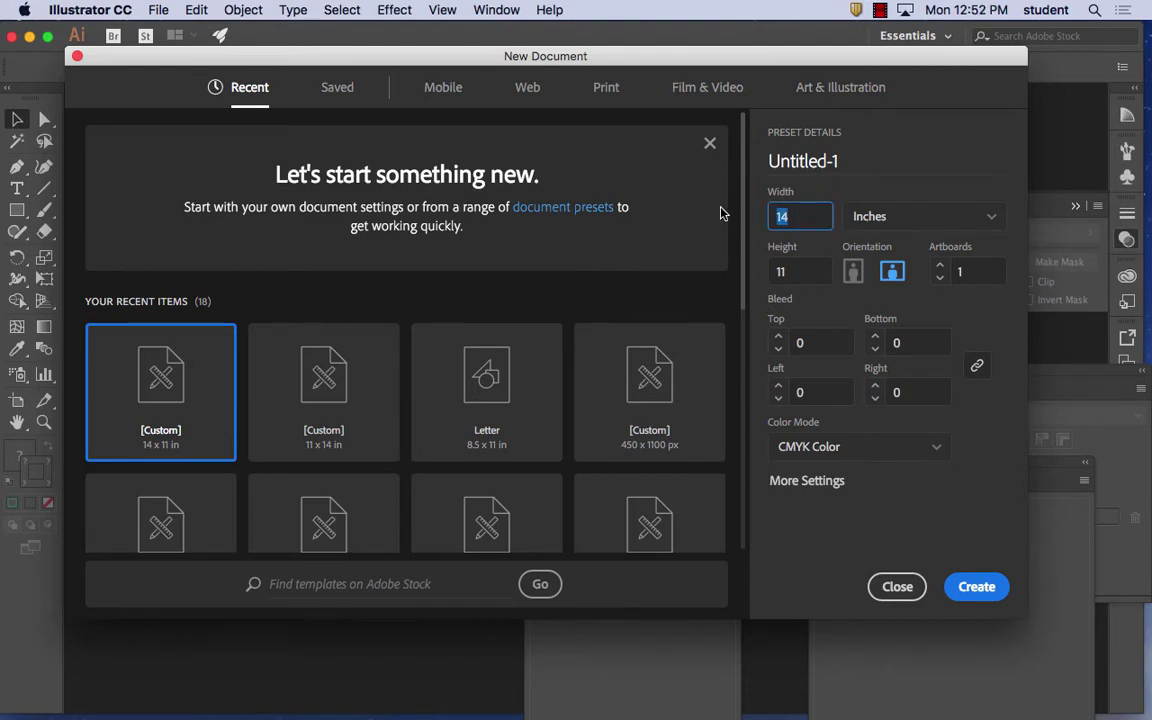
pyautogui.press('BackSpace')
pyautogui.write('6')
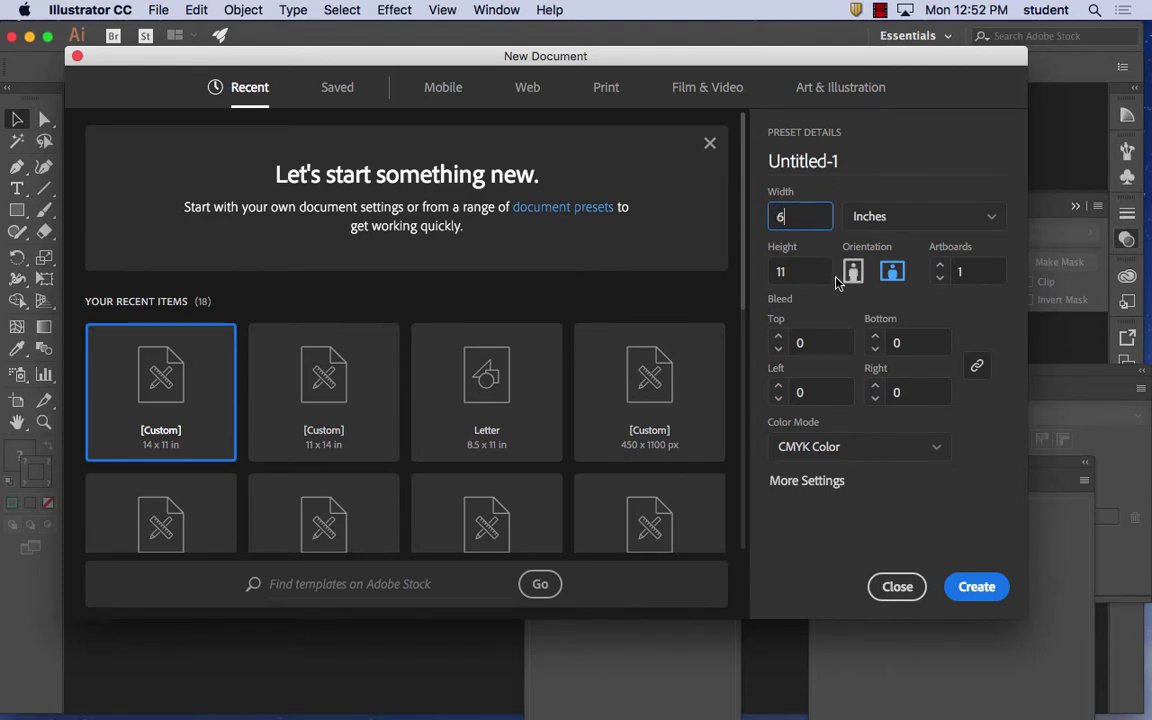
pyautogui.press('Tab')
pyautogui.write('4')
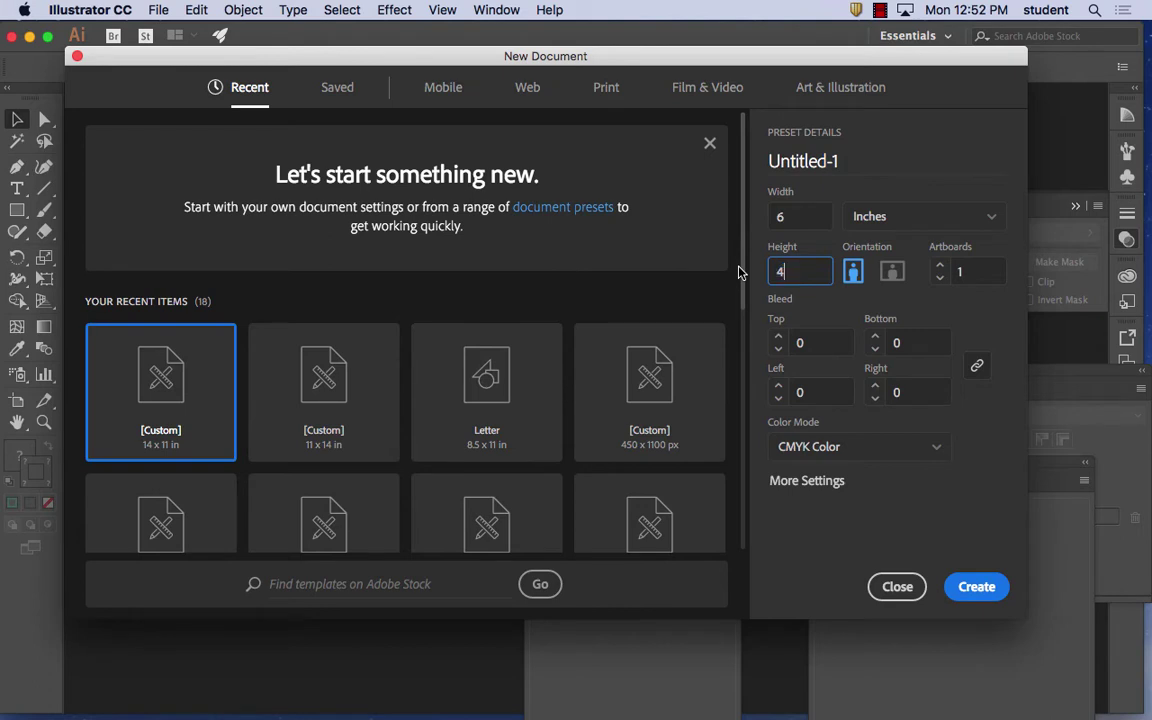
pyautogui.click(892, 272)
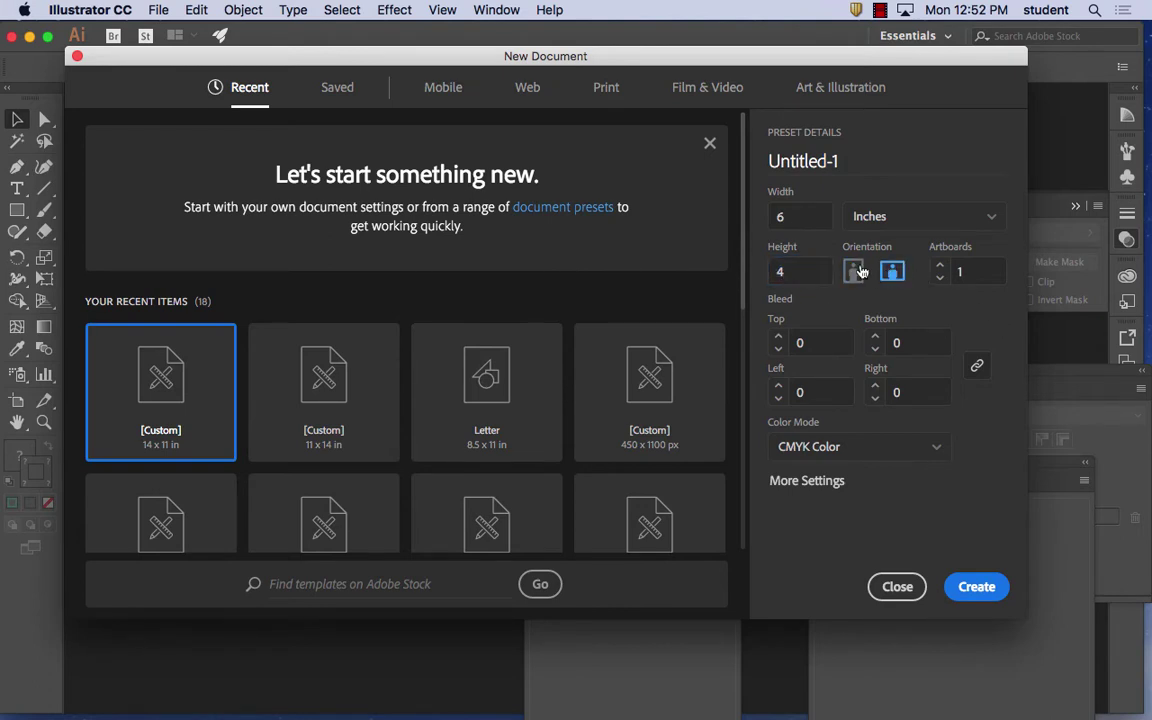
pyautogui.click(986, 272)
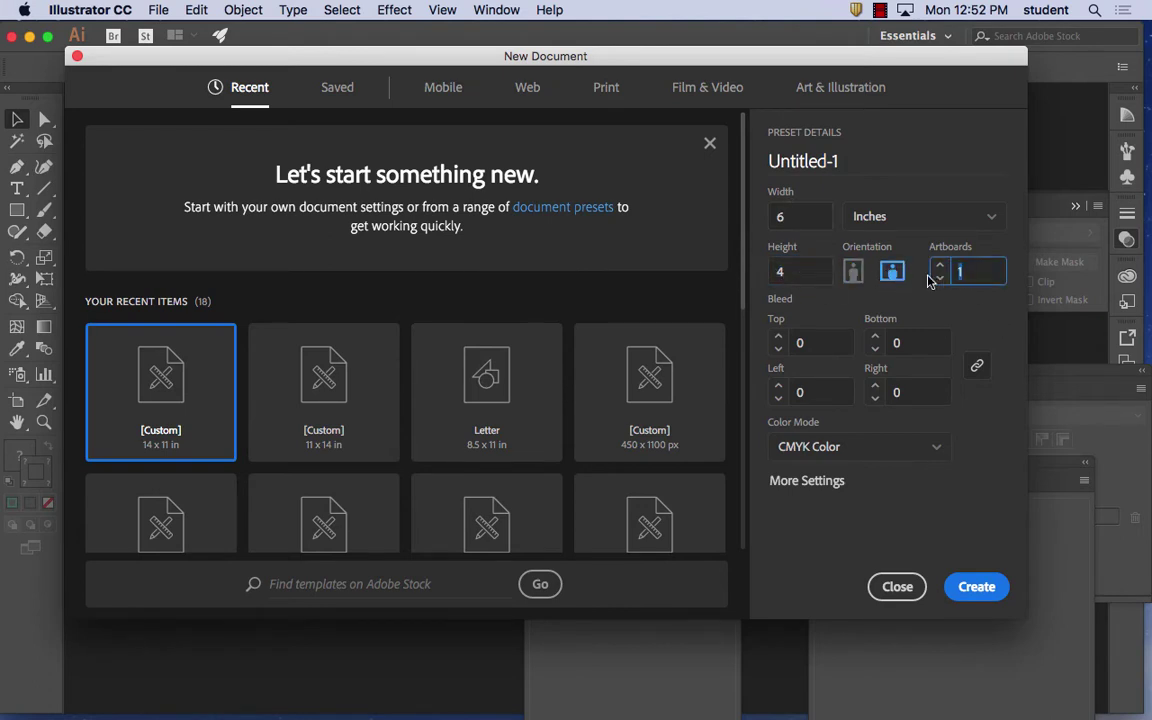
pyautogui.write('2')
pyautogui.click(980, 590)
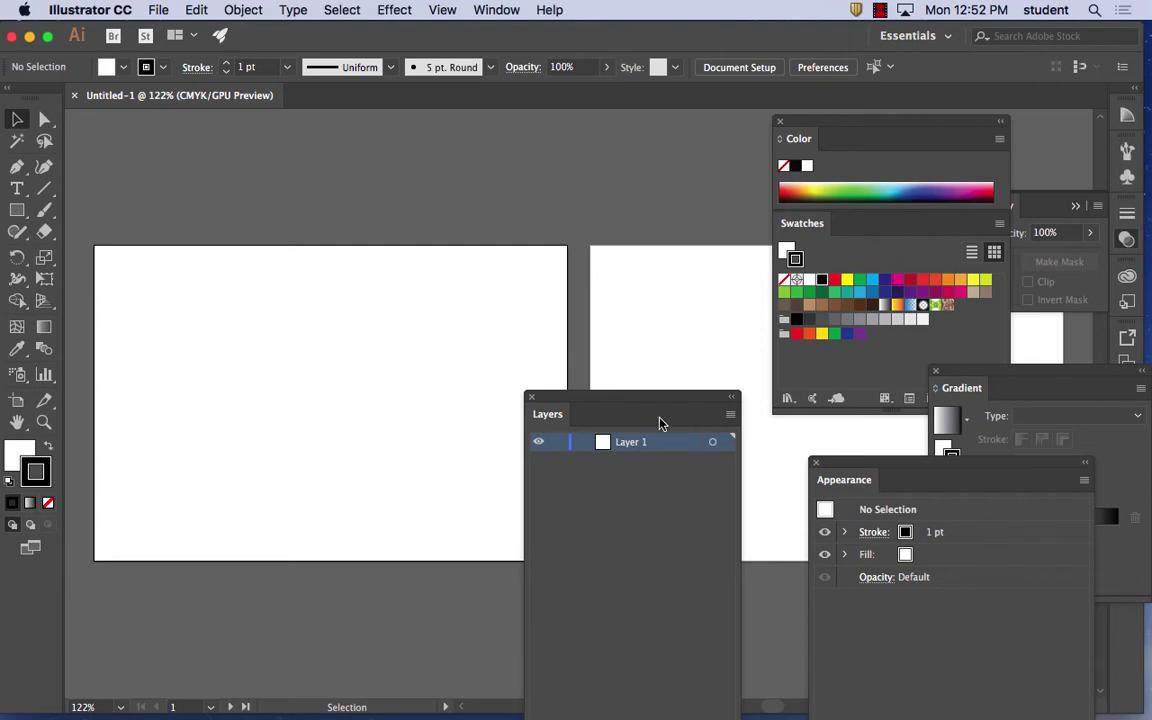
# Step: Set up the Rectangle tool with a 6 pt black stroke and no fill
pyautogui.moveTo(644, 394); pyautogui.dragTo(647, 593)
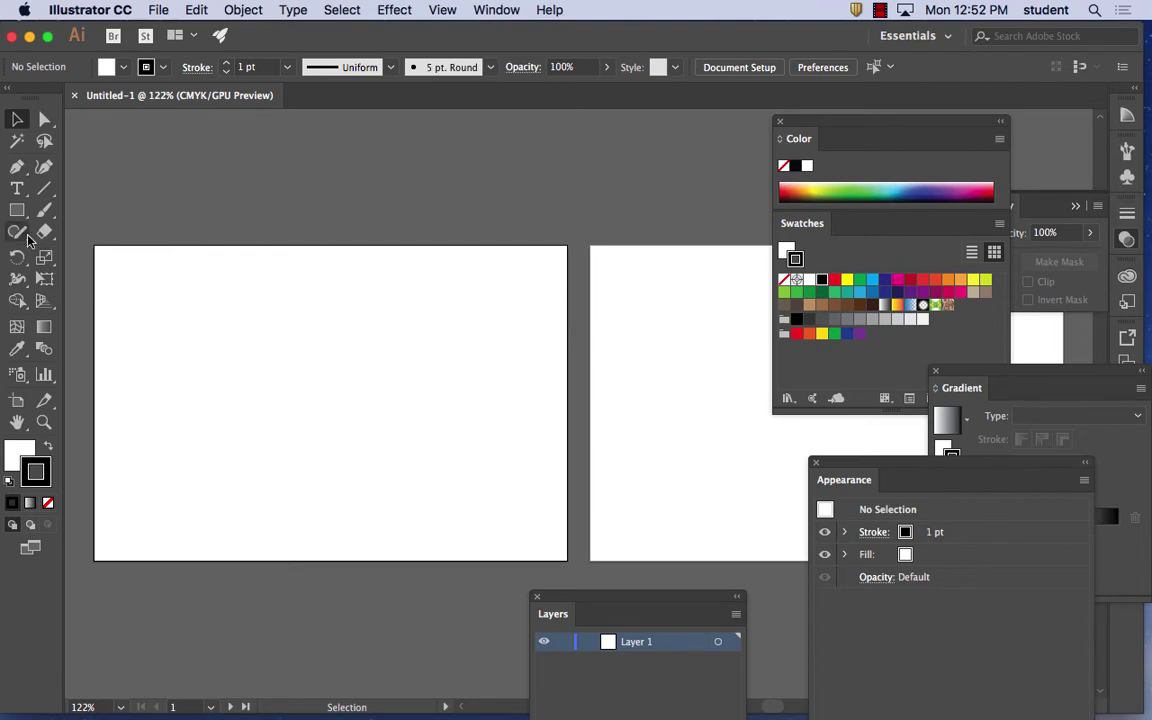
pyautogui.moveTo(18, 216); pyautogui.dragTo(78, 215)
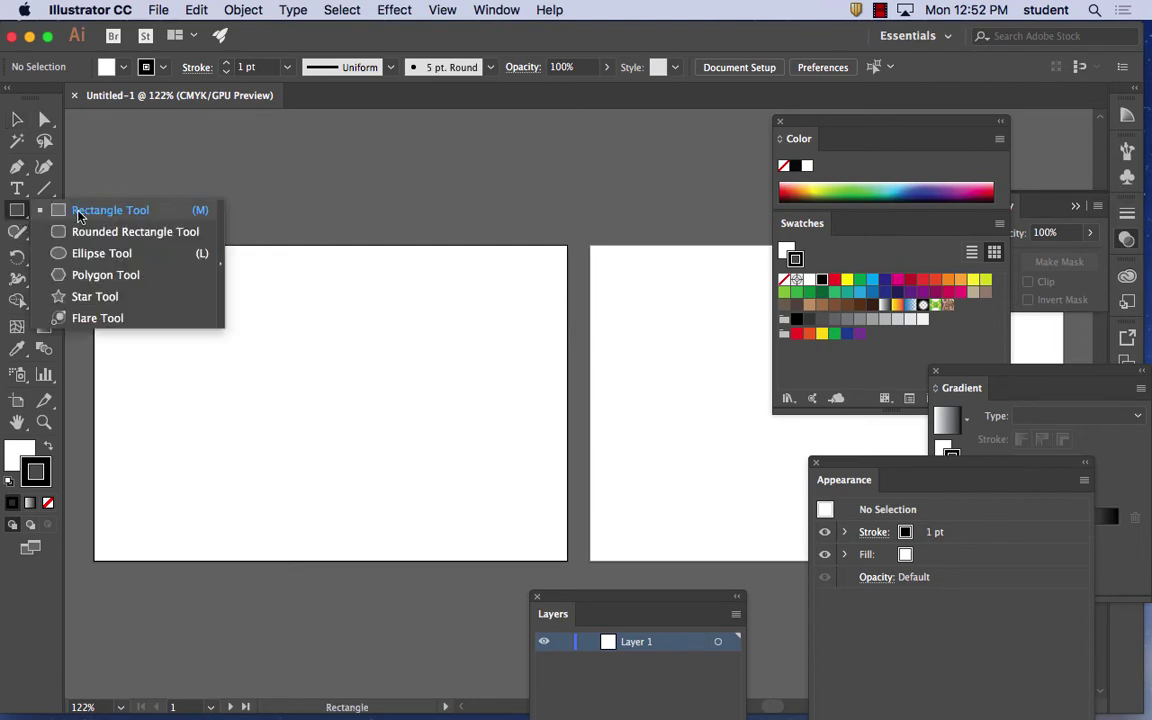
pyautogui.click(78, 215)
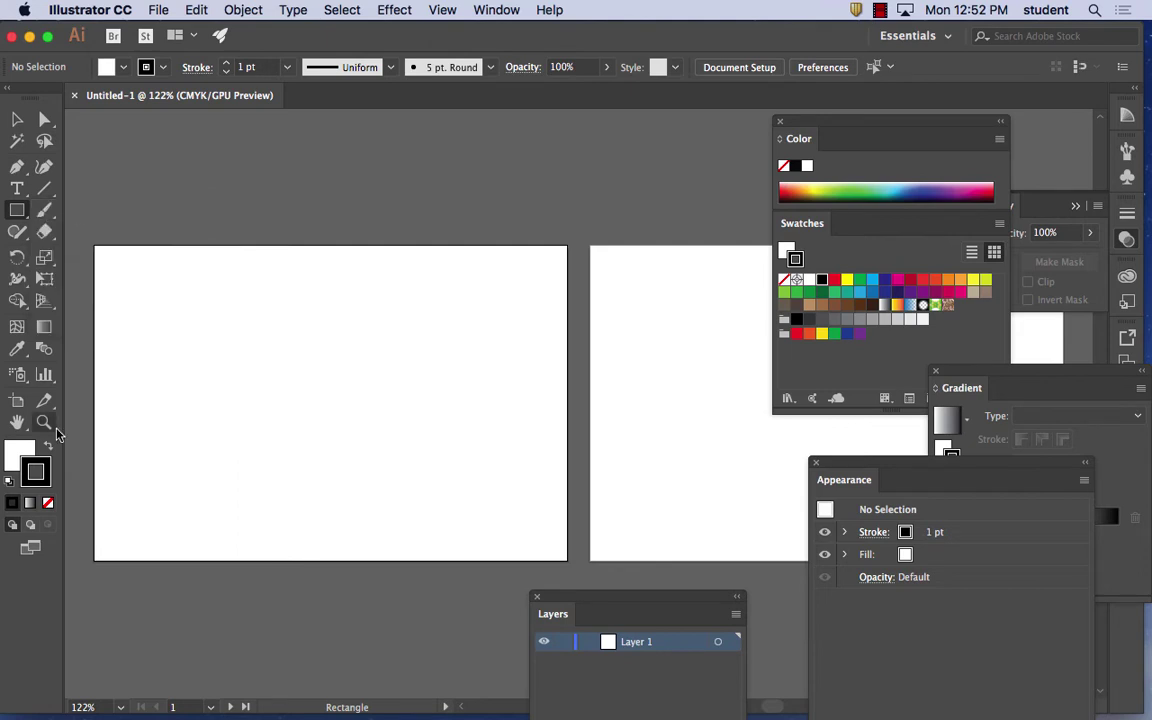
pyautogui.click(287, 67)
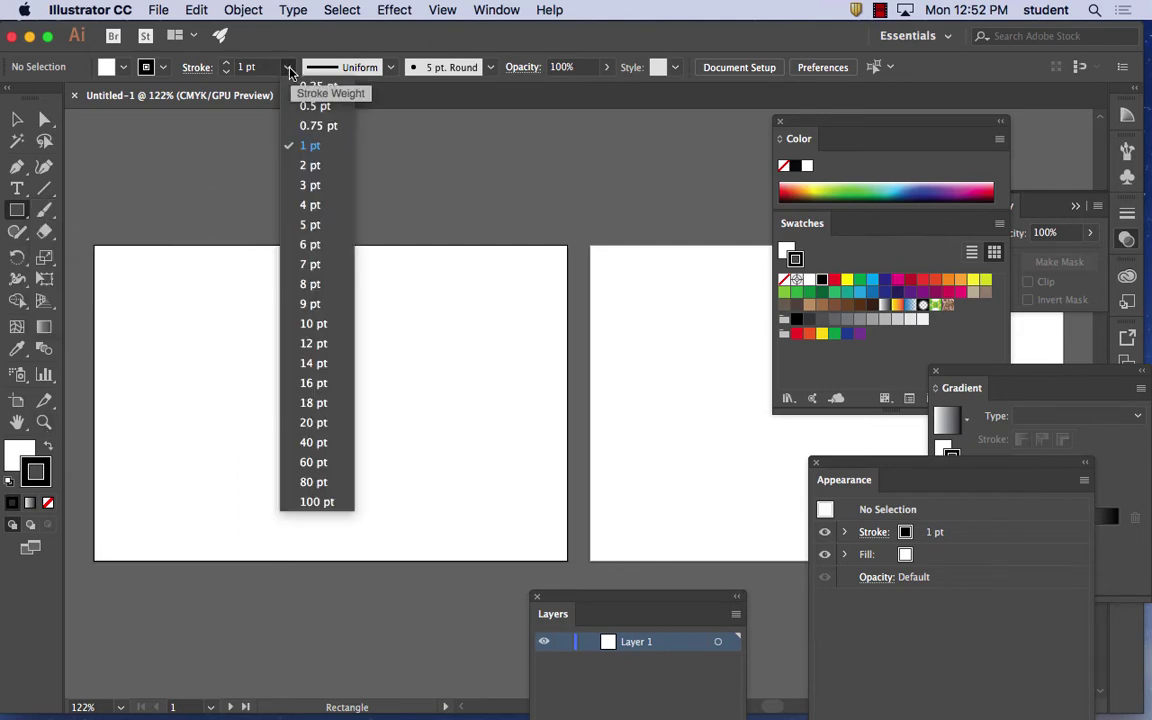
pyautogui.click(312, 224)
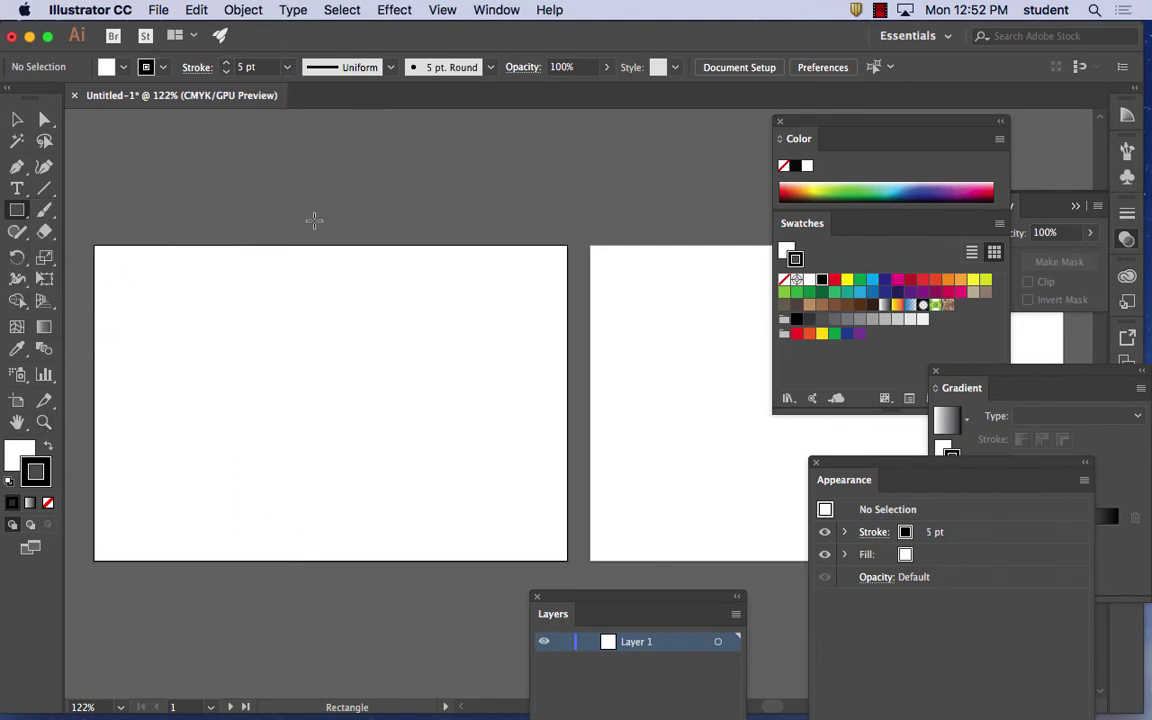
pyautogui.click(287, 67)
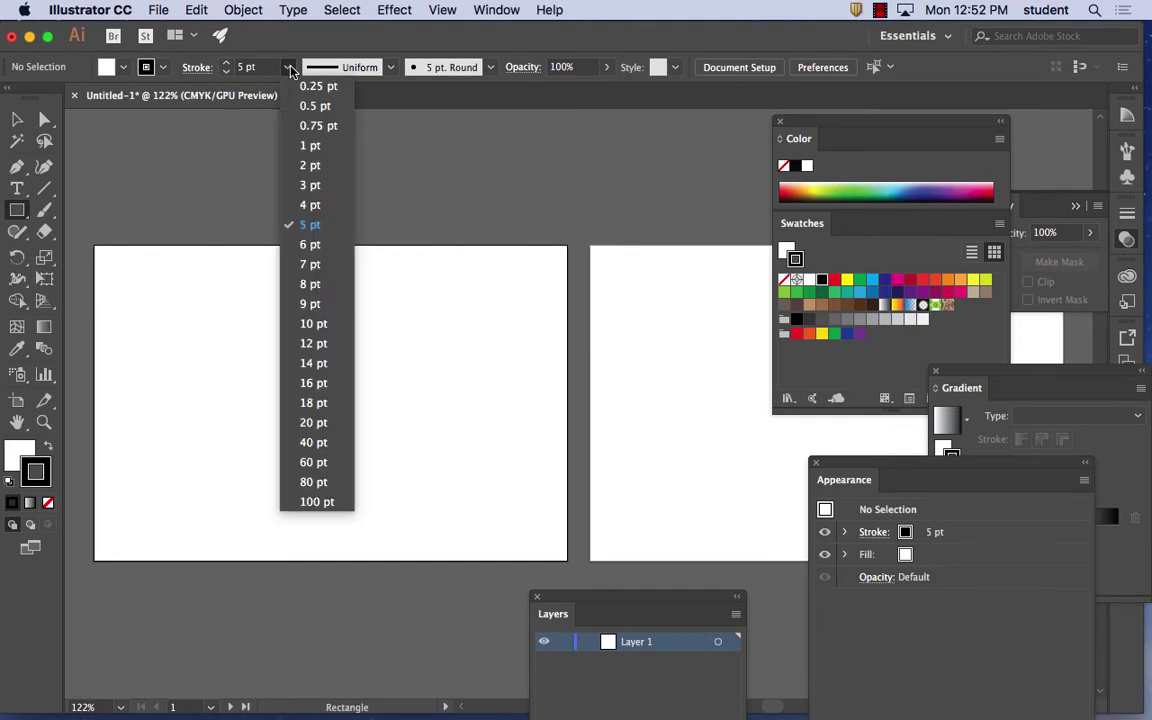
pyautogui.click(310, 244)
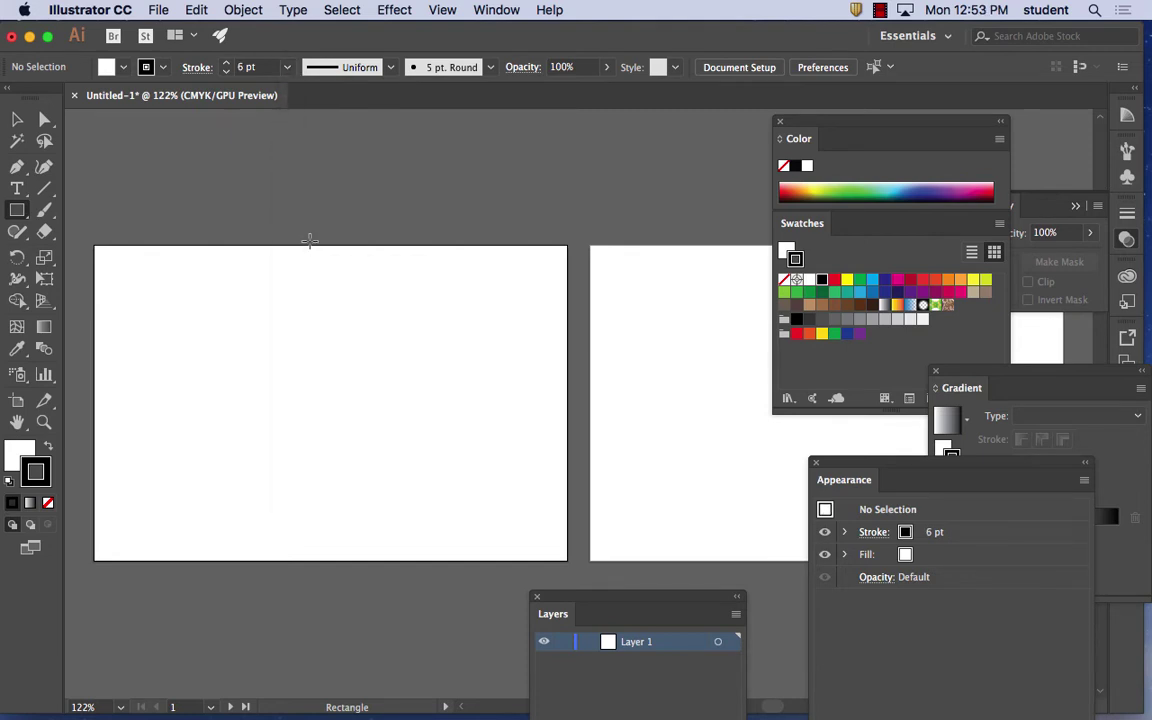
pyautogui.click(19, 453)
pyautogui.click(48, 504)
pyautogui.click(44, 466)
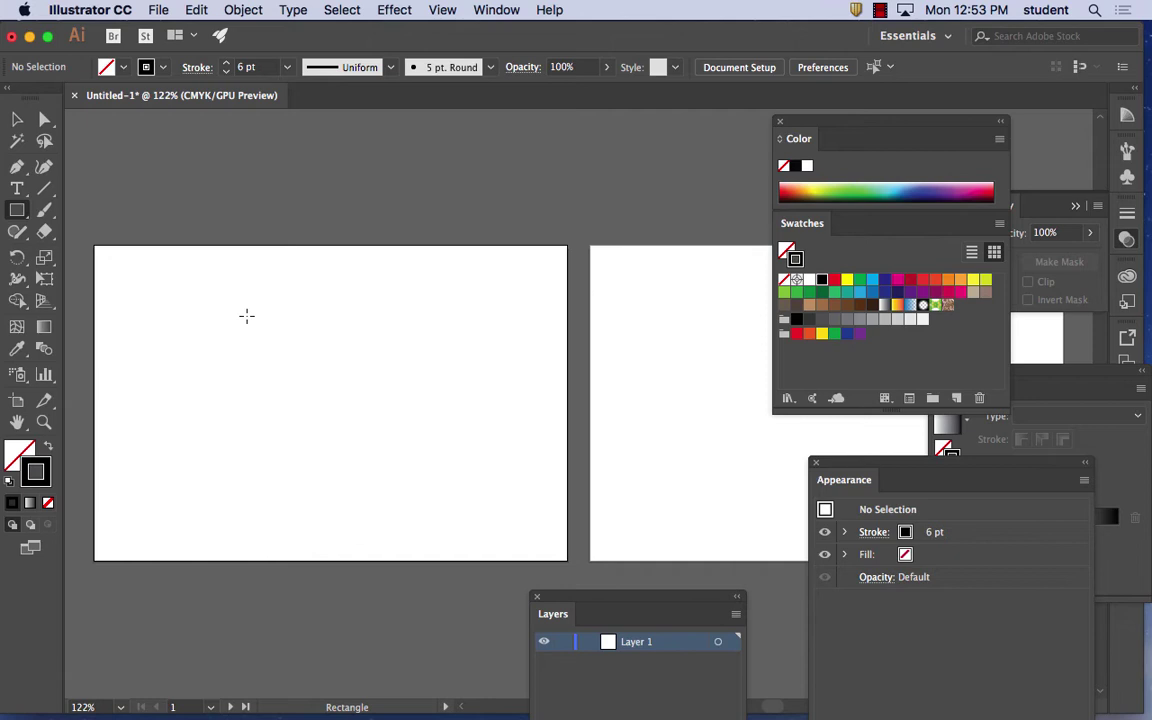
# Step: Bring up the Stroke settings as a separate floating panel with all options shown, clear of the first artboard
pyautogui.click(494, 10)
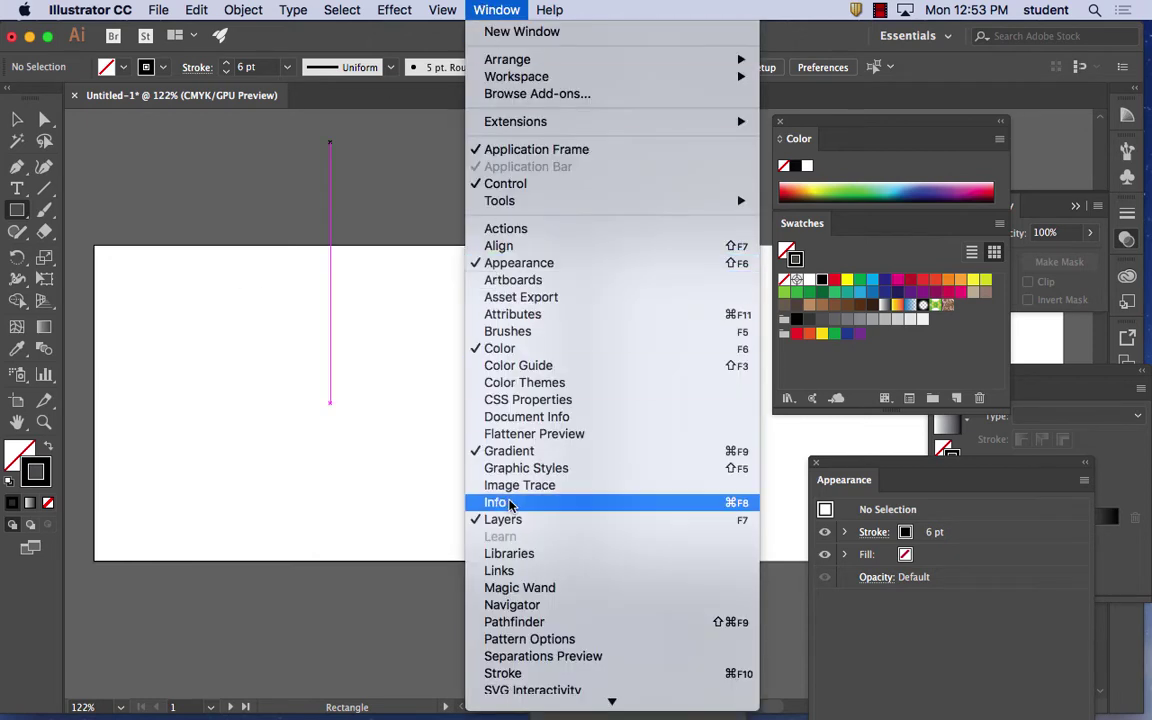
pyautogui.moveTo(540, 707)
pyautogui.click(545, 521)
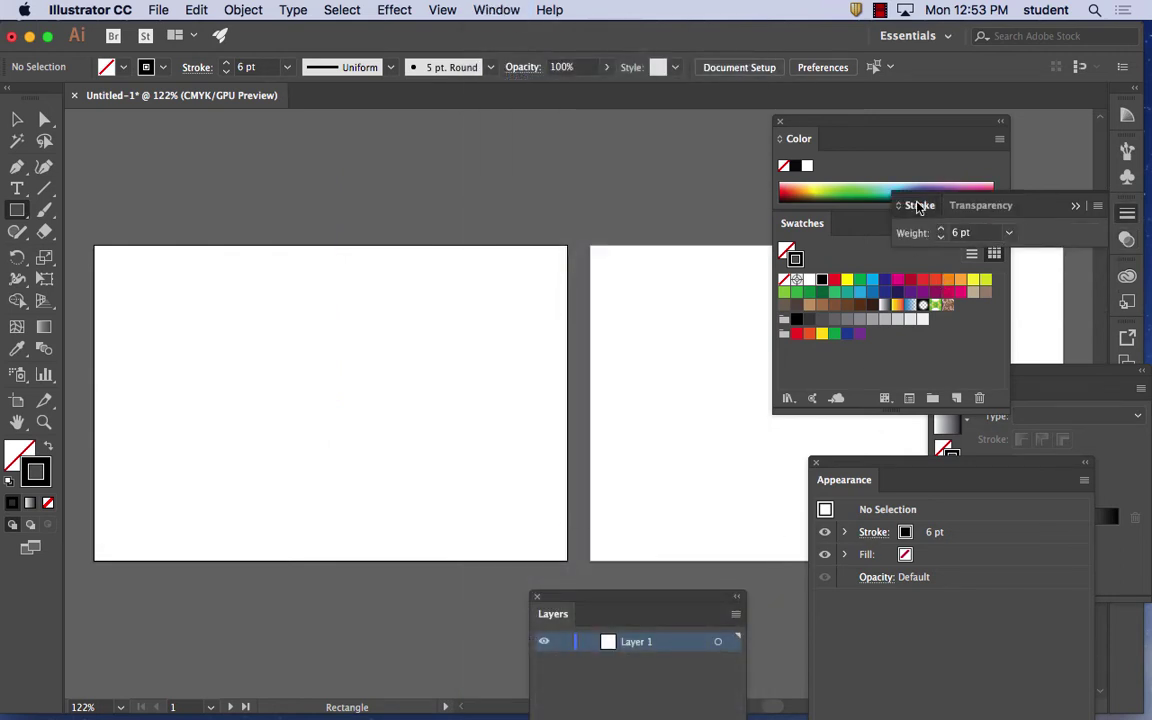
pyautogui.moveTo(919, 205); pyautogui.dragTo(227, 149)
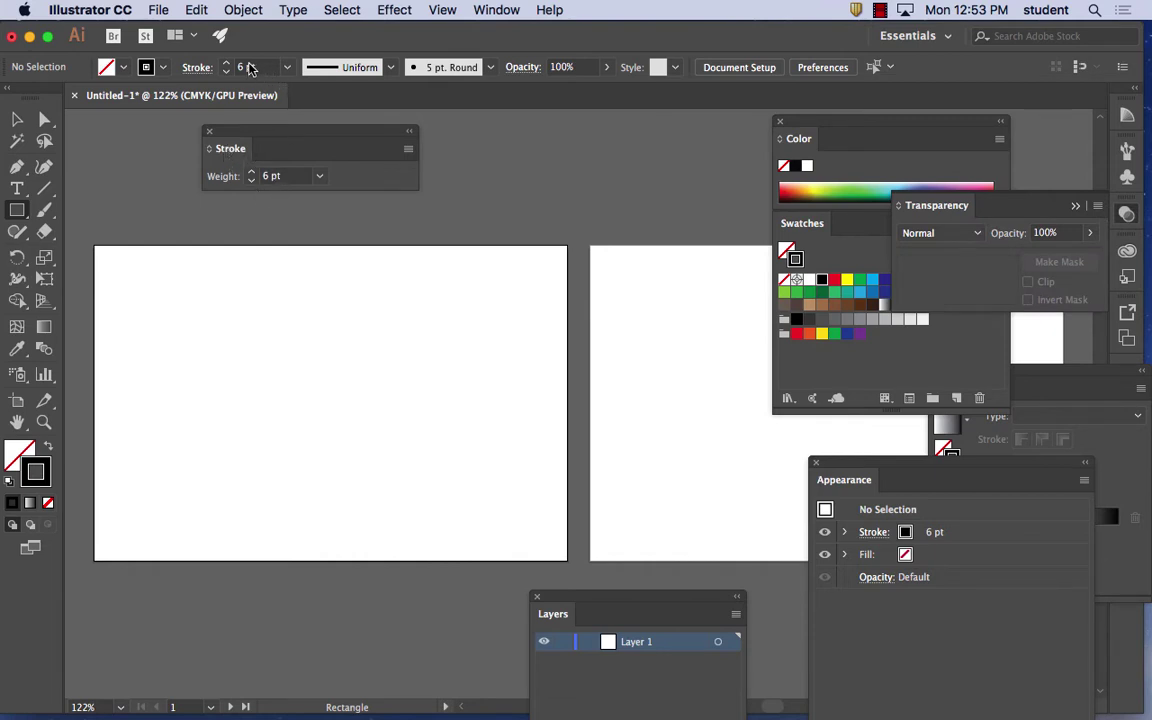
pyautogui.click(408, 150)
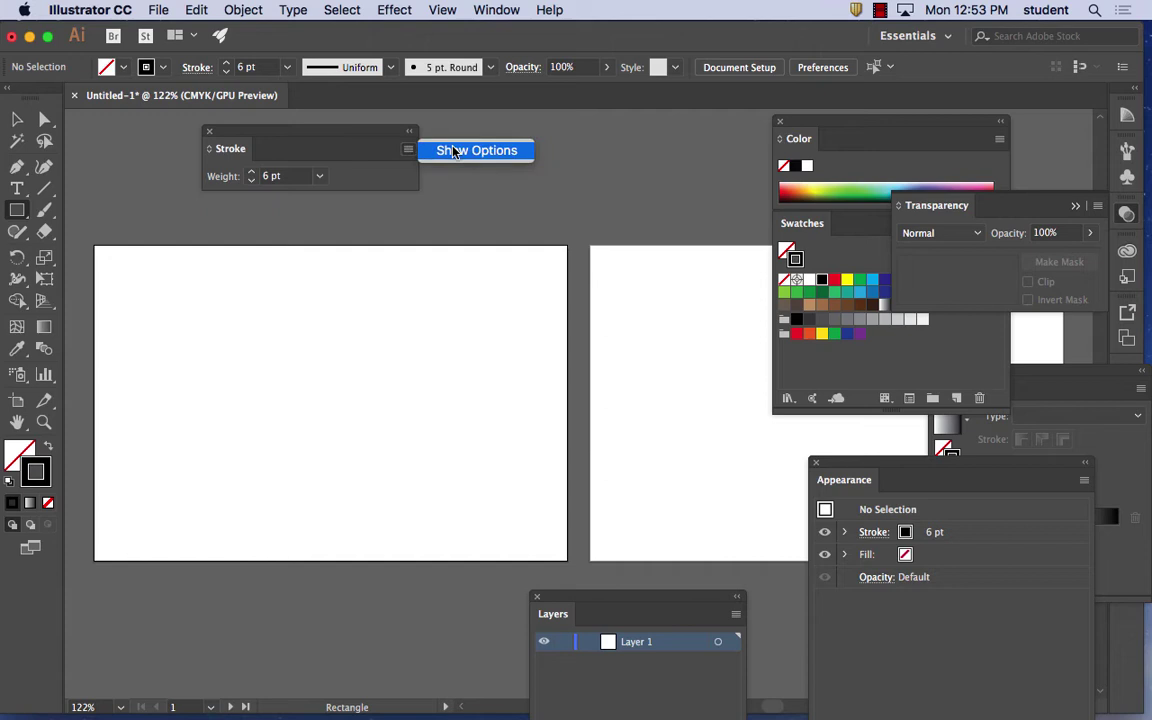
pyautogui.click(453, 150)
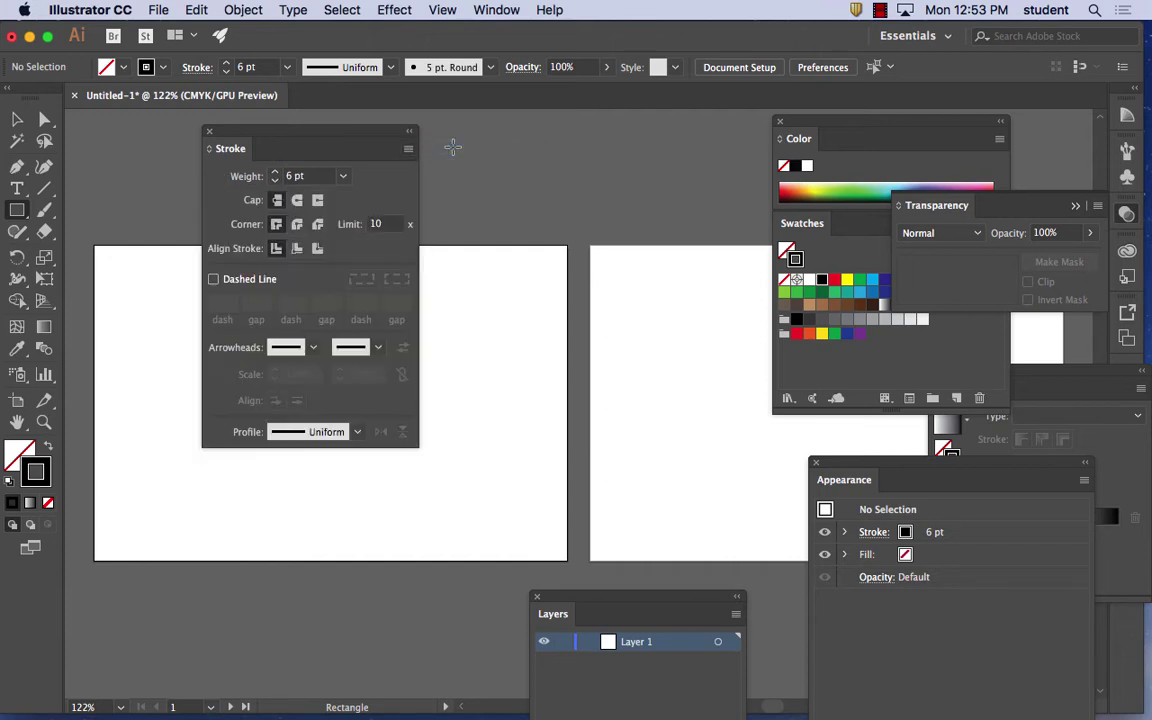
pyautogui.moveTo(352, 130)
pyautogui.mouseDown()
pyautogui.moveTo(689, 118)
pyautogui.moveTo(699, 128)
pyautogui.mouseUp()
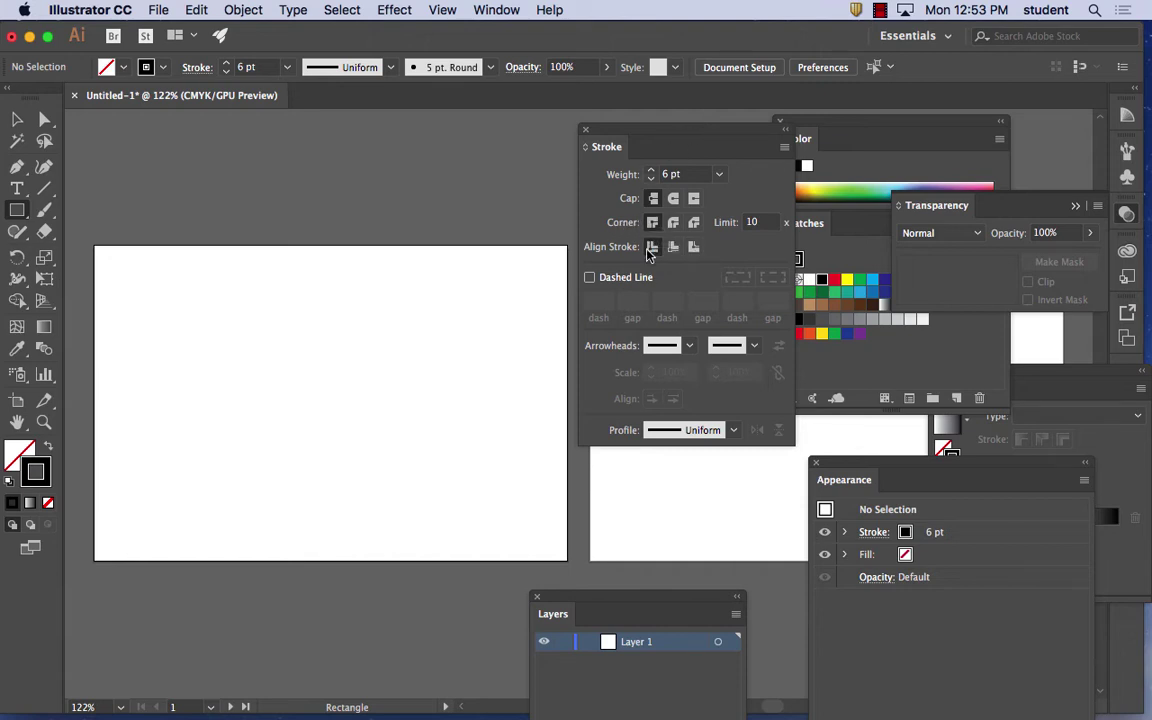
# Step: Turn on a dashed line with a 12 pt dash and draw a rectangular border just inside the first artboard's edges
pyautogui.click(590, 278)
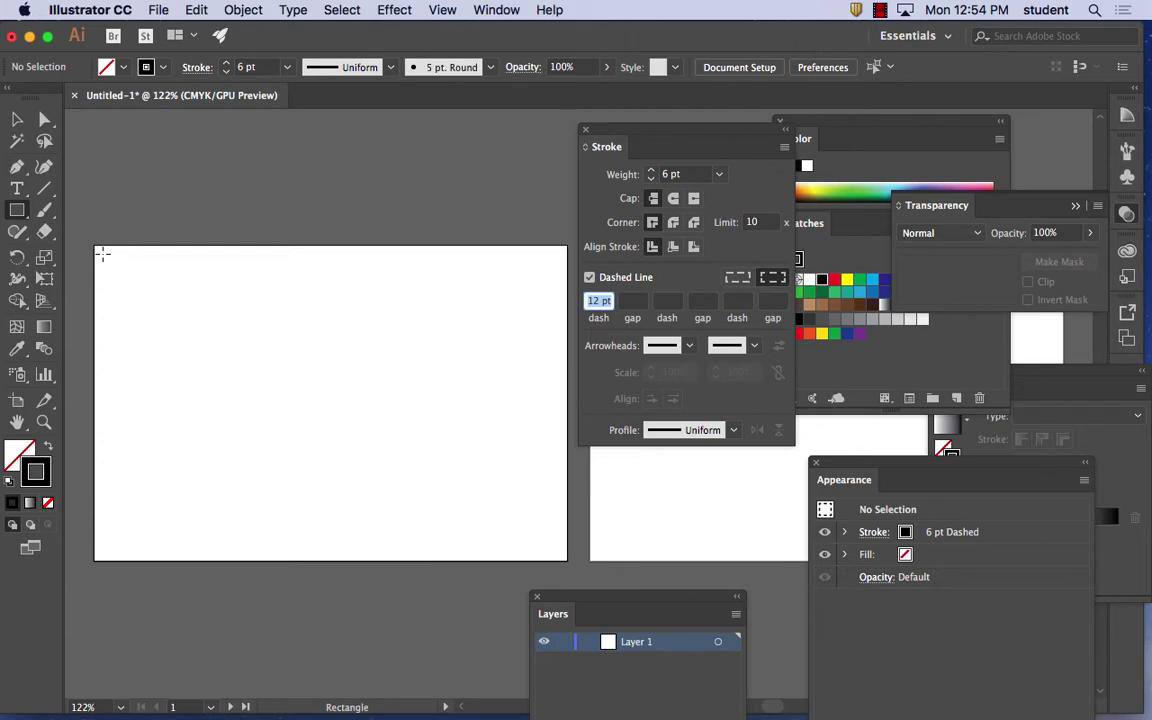
pyautogui.moveTo(103, 255); pyautogui.dragTo(559, 551)
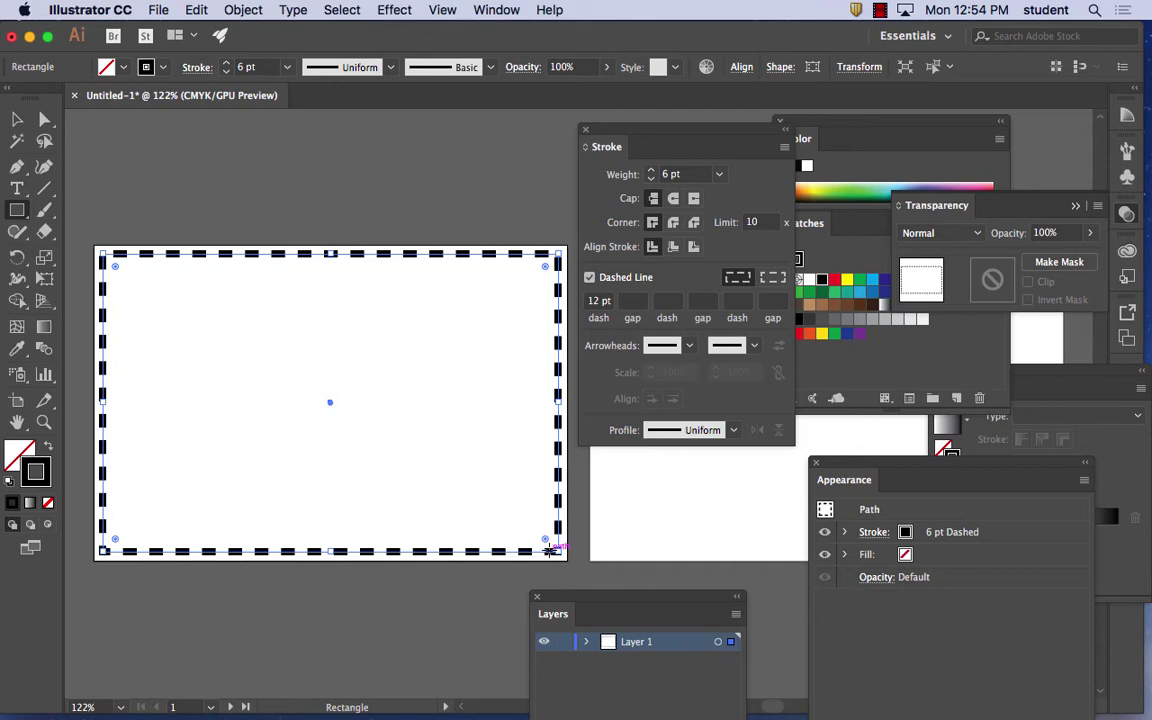
# Step: Try a 24 pt dash length on the border and set it back to 12 pt
pyautogui.doubleClick(598, 302)
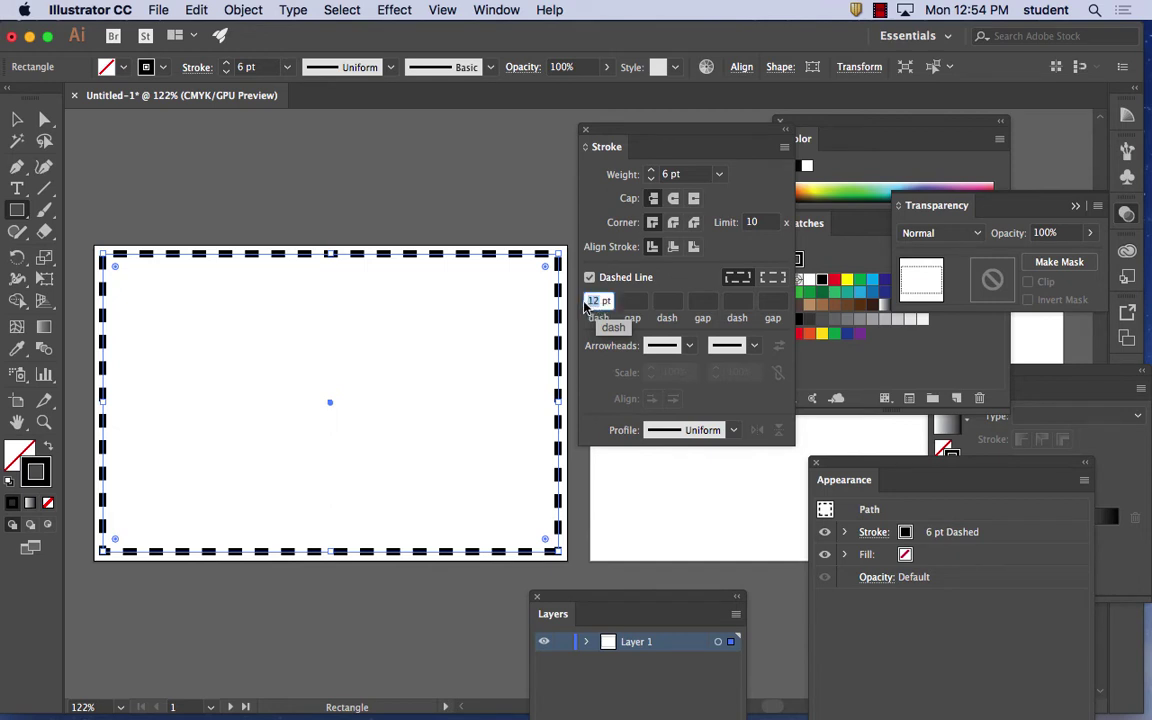
pyautogui.write('24')
pyautogui.press('Tab')
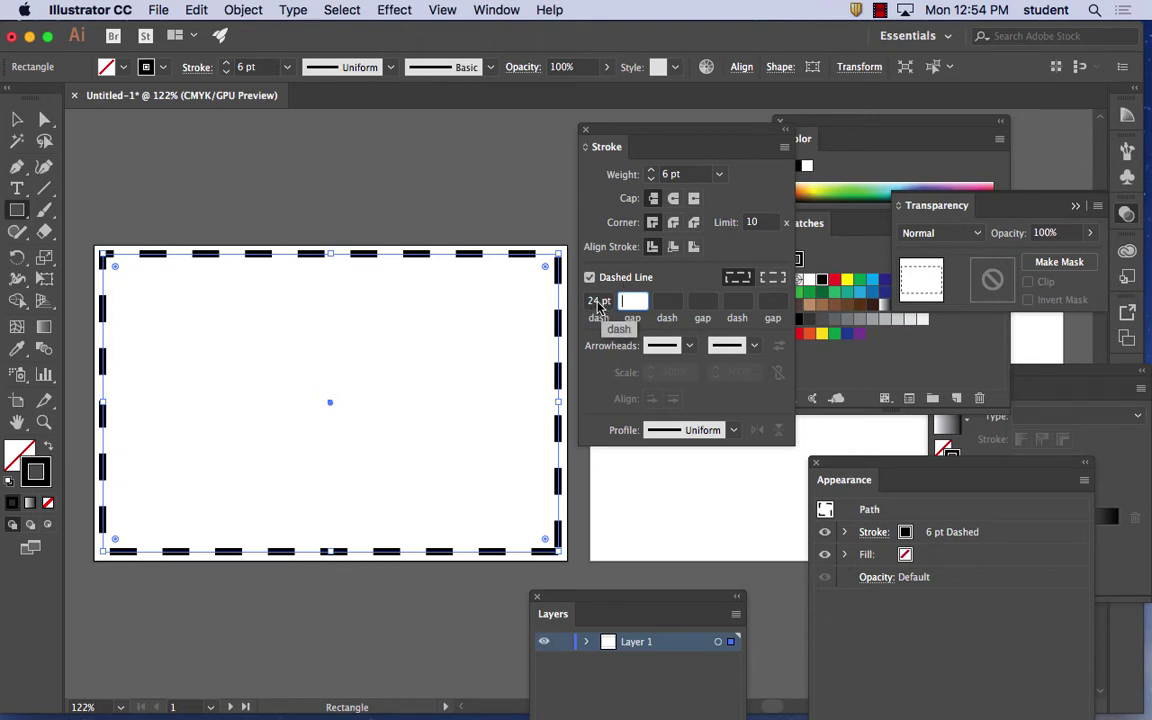
pyautogui.moveTo(598, 301); pyautogui.dragTo(584, 305)
pyautogui.write('1')
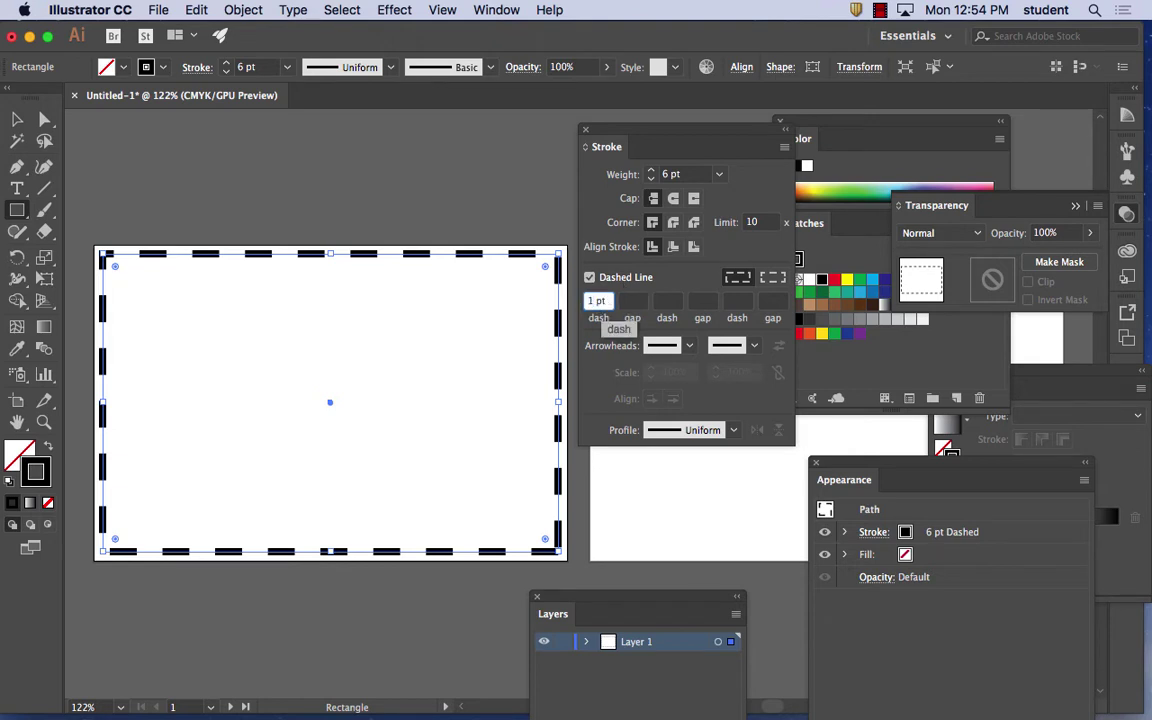
pyautogui.write('2')
pyautogui.press('Tab')
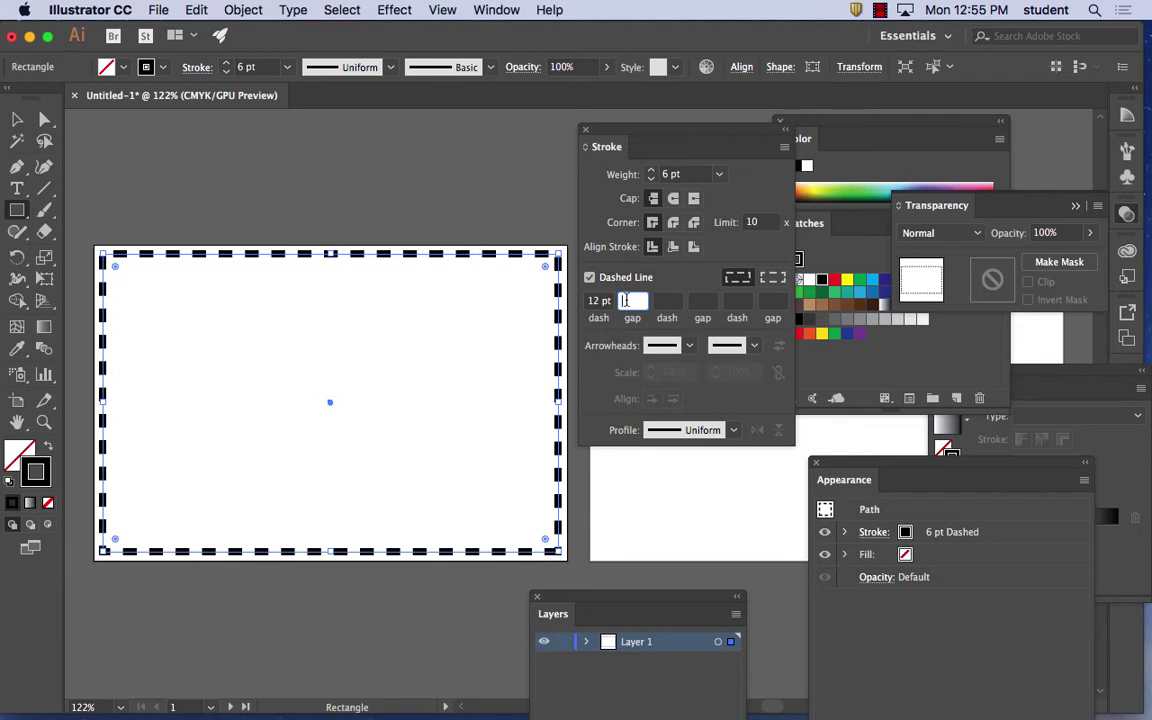
# Step: Try a 24 pt gap between the border's dashes and clear the gap value again
pyautogui.write('24')
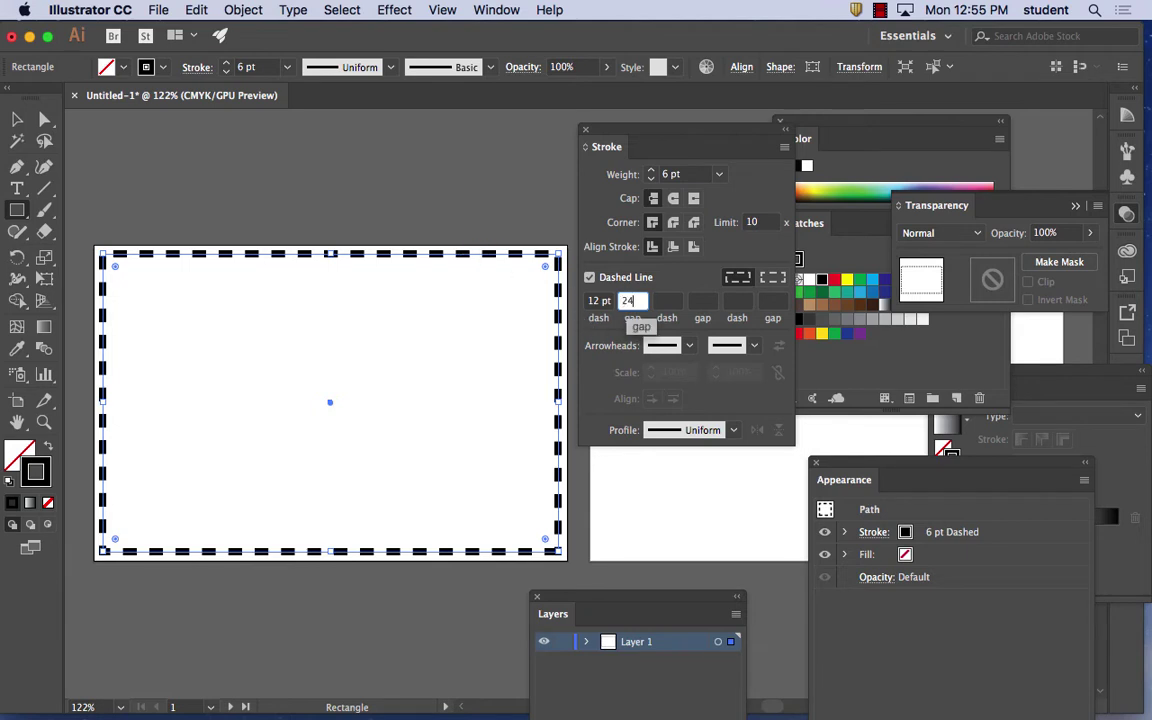
pyautogui.press('Tab')
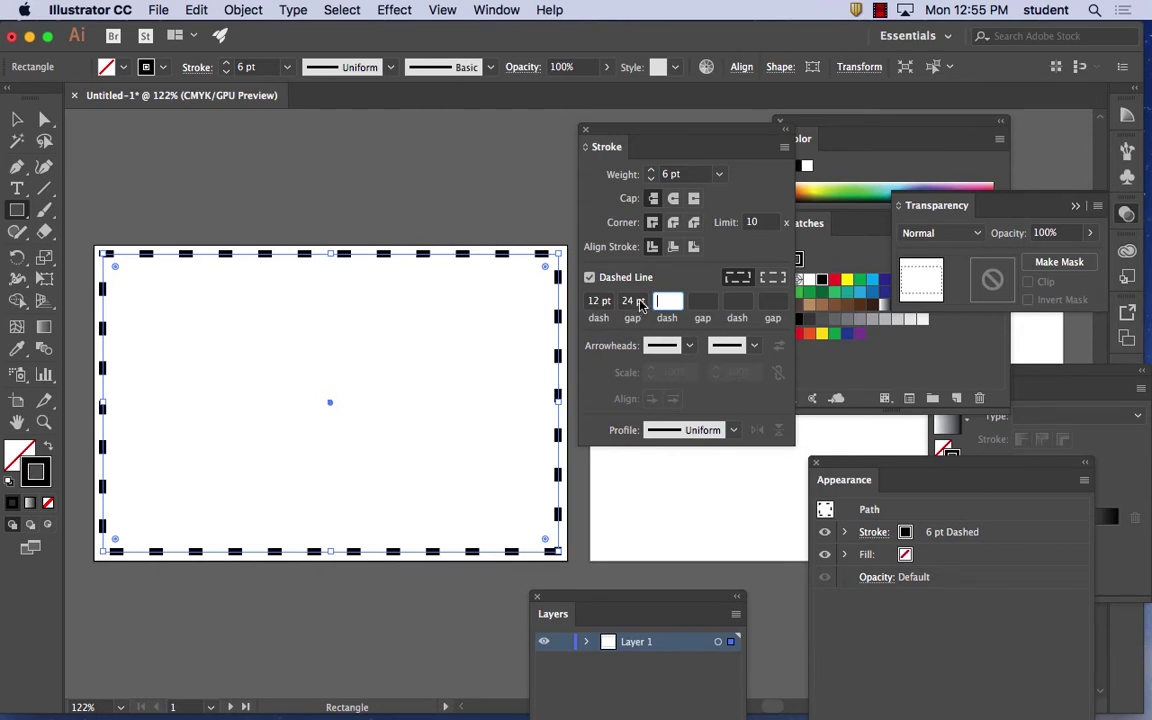
pyautogui.click(604, 303)
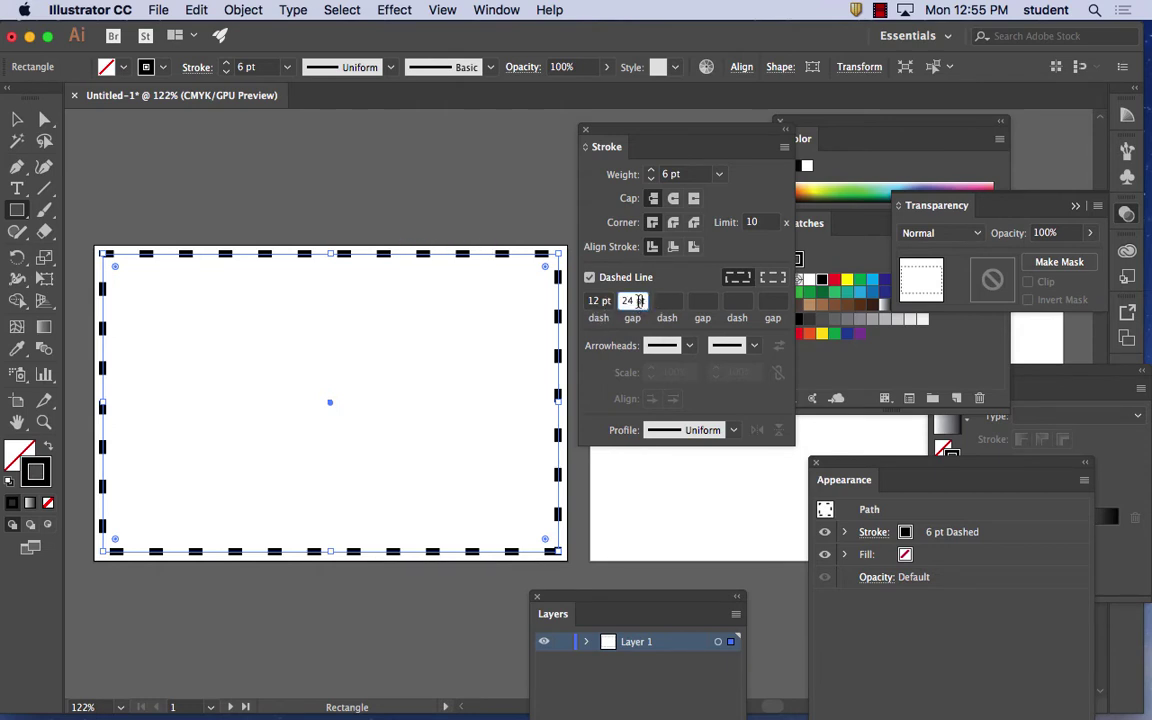
pyautogui.click(645, 301)
pyautogui.tripleClick(645, 301)
pyautogui.press('BackSpace')
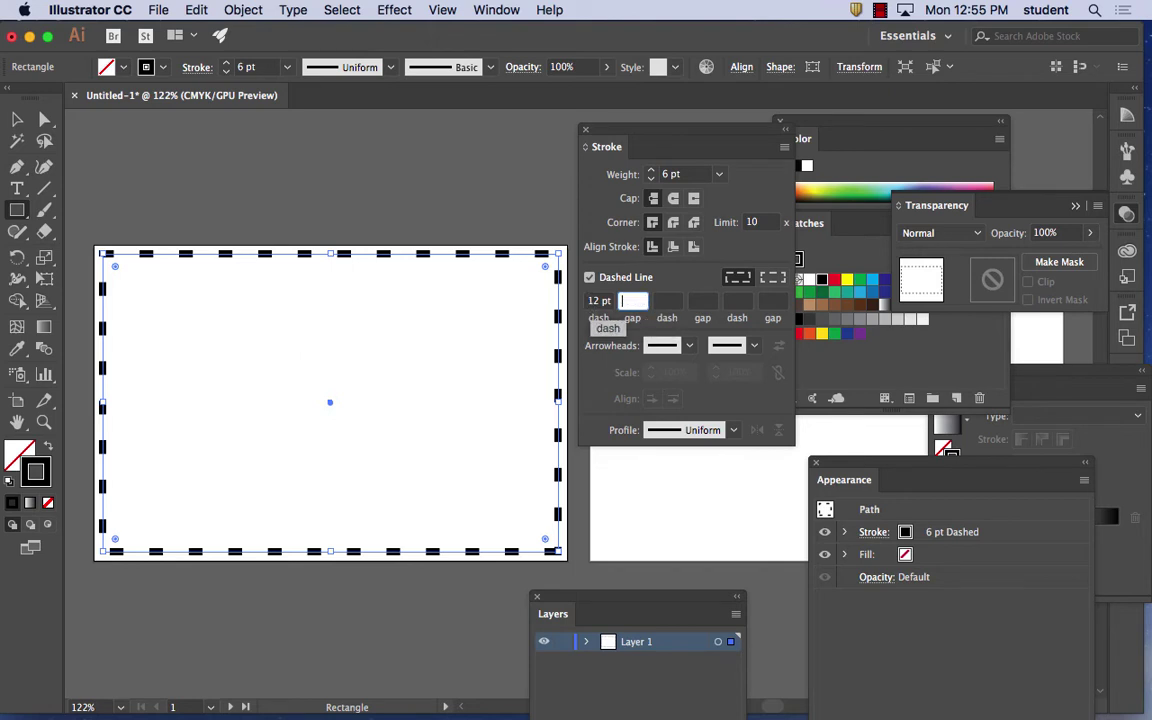
pyautogui.press('Tab')
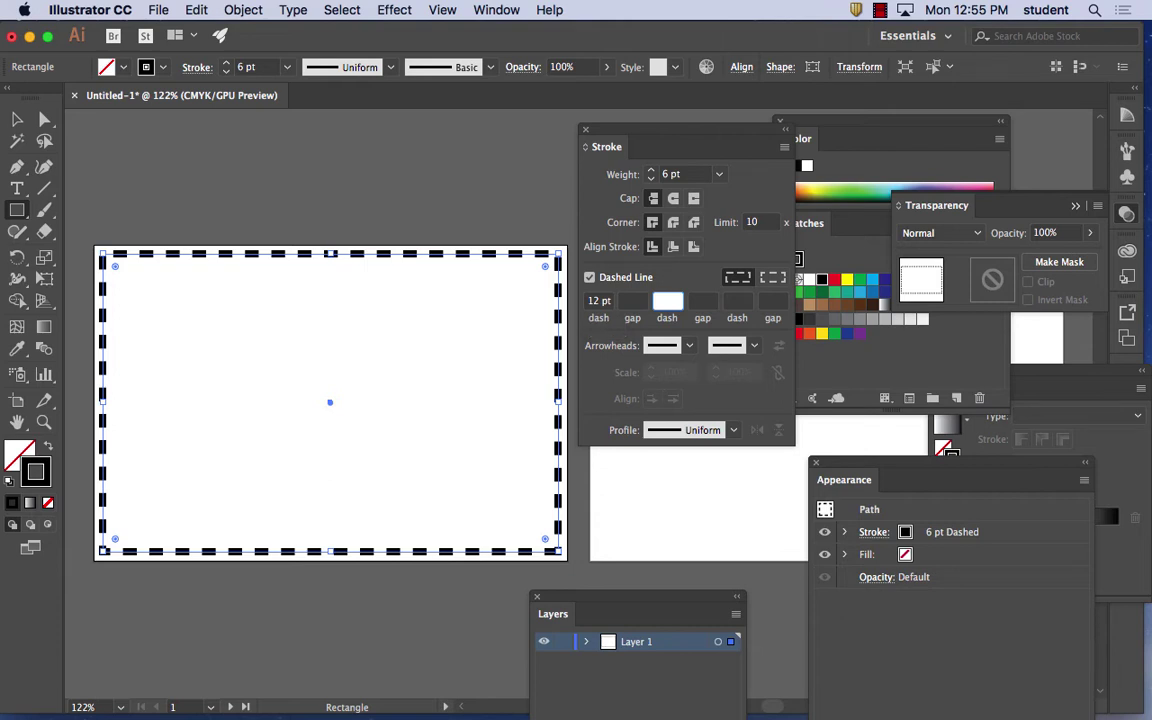
# Step: Compare the two dash alignment options on the border and choose dashes aligned to corners and path ends
pyautogui.press('super+equal')
pyautogui.press('super+equal')
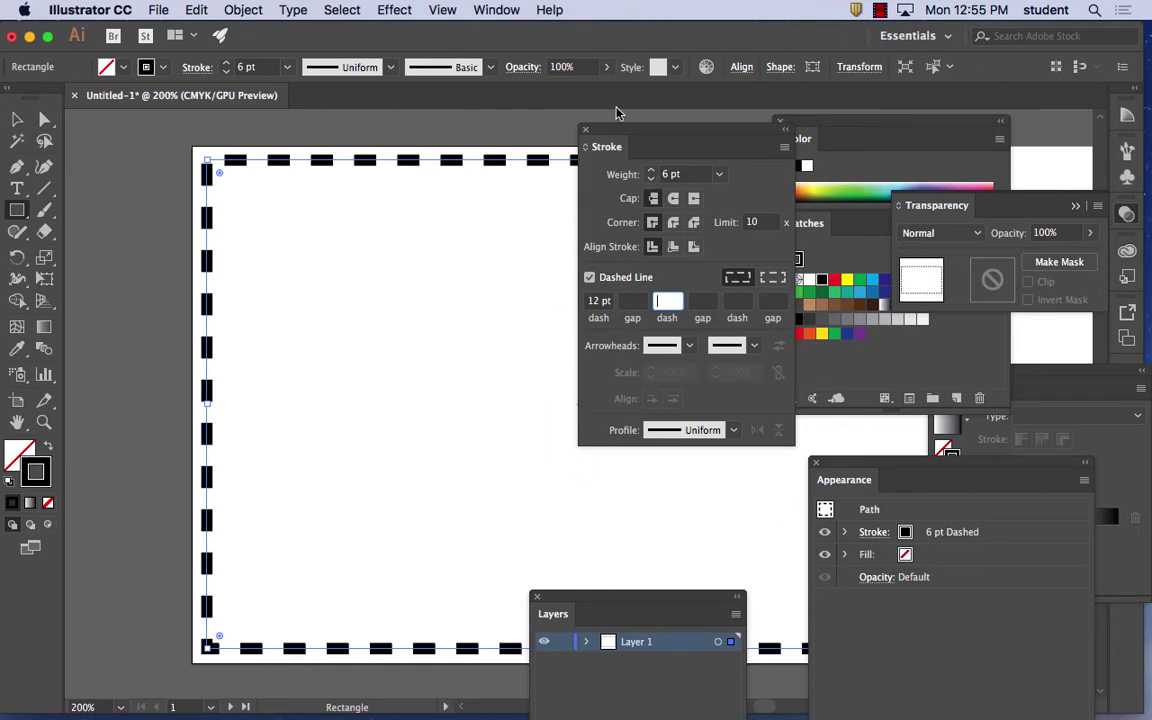
pyautogui.moveTo(629, 137); pyautogui.dragTo(491, 189)
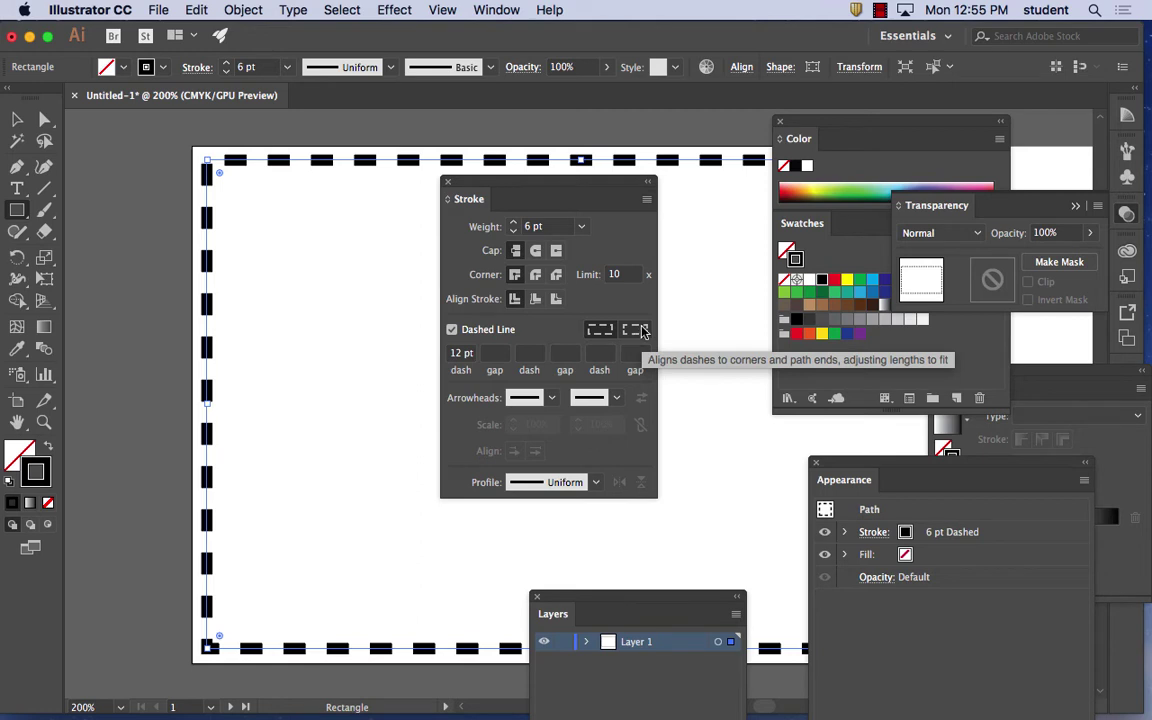
pyautogui.click(629, 332)
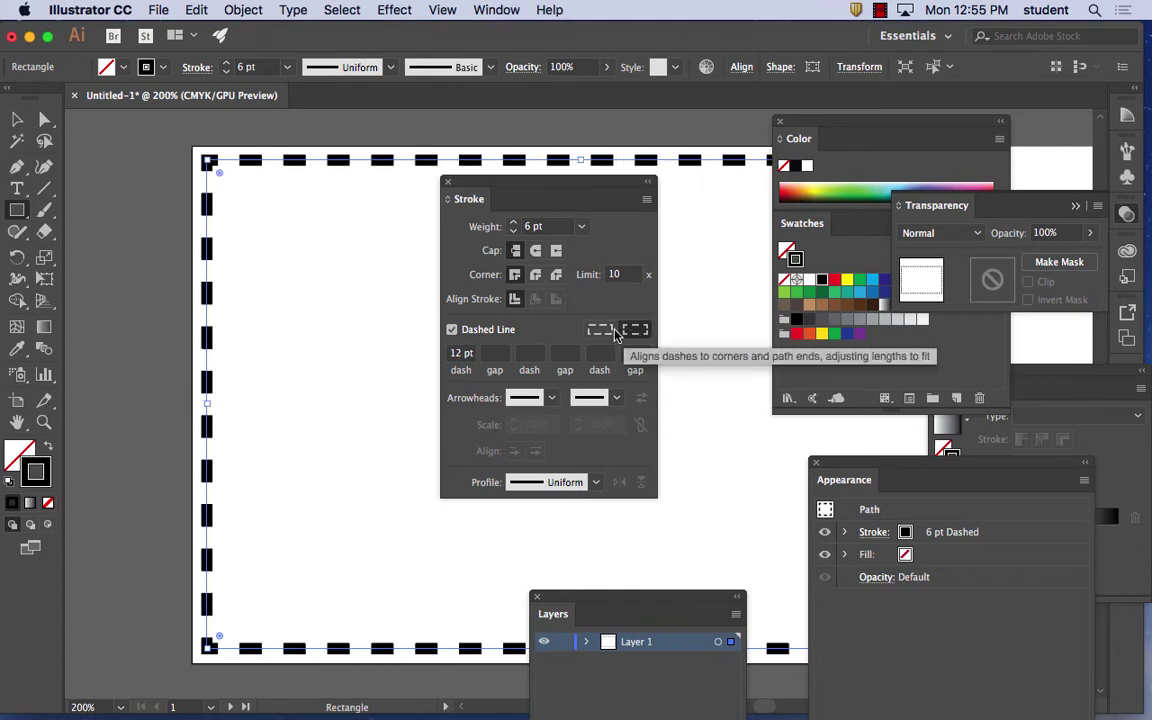
pyautogui.click(600, 331)
pyautogui.click(634, 331)
pyautogui.click(605, 333)
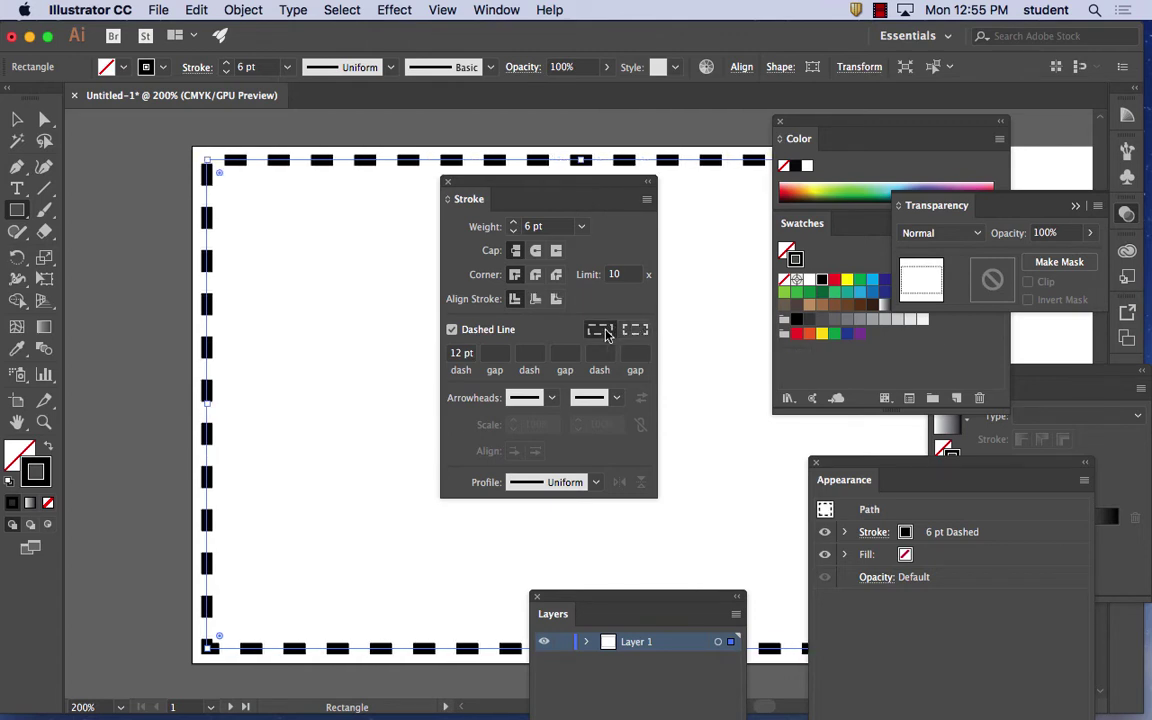
pyautogui.click(632, 332)
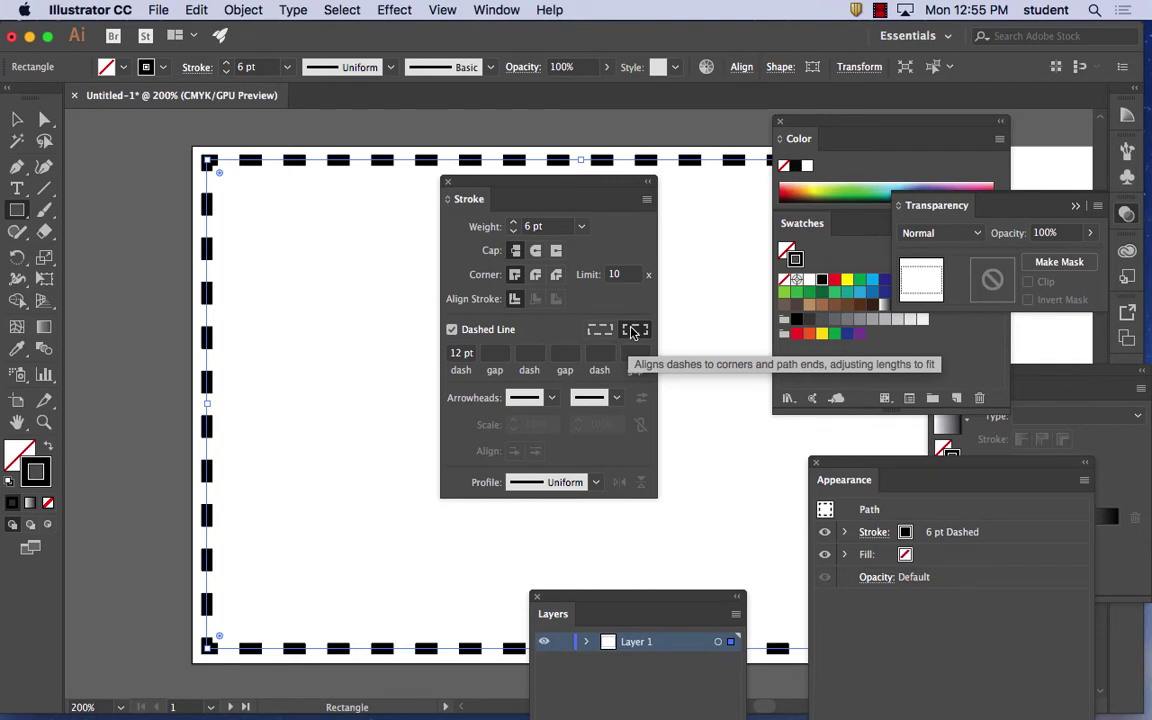
# Step: Try the round and projecting caps on the border's dashes and return to the butt cap
pyautogui.click(536, 251)
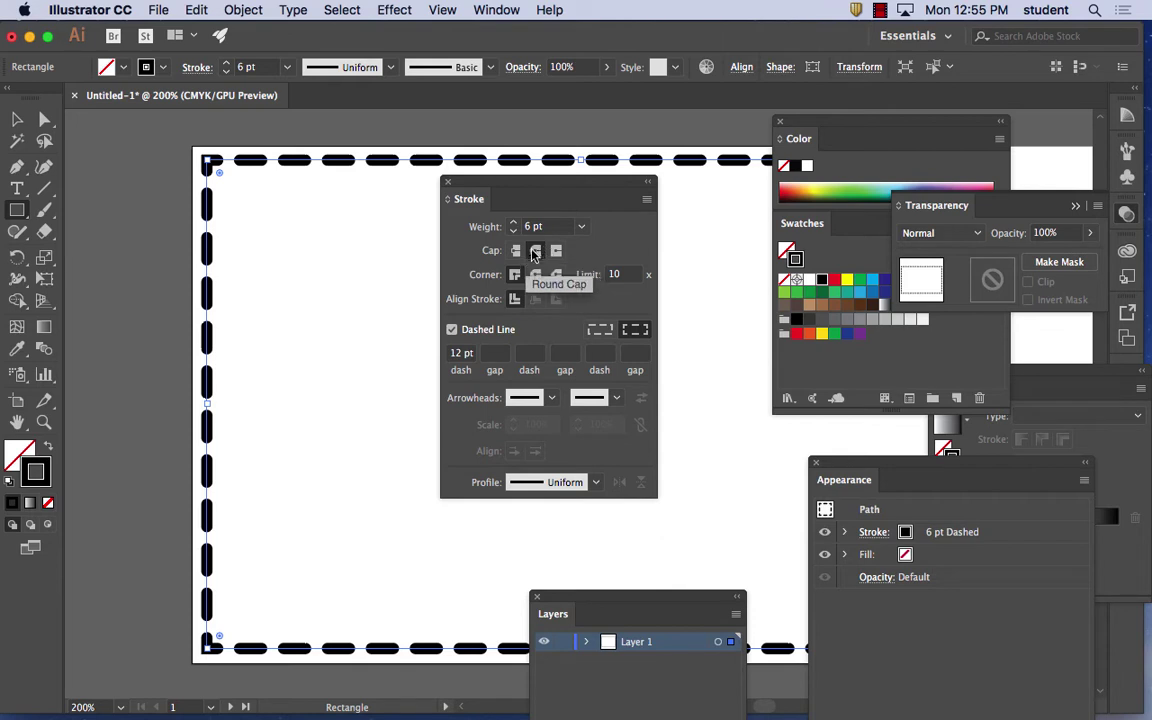
pyautogui.click(516, 251)
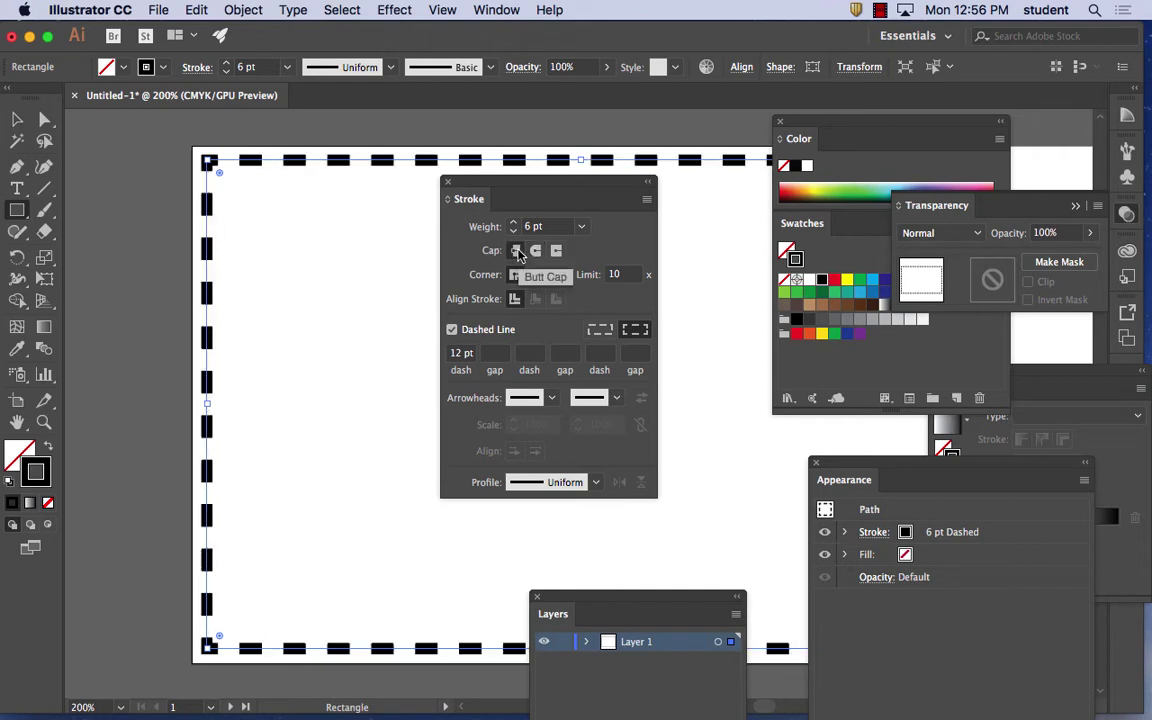
pyautogui.click(537, 251)
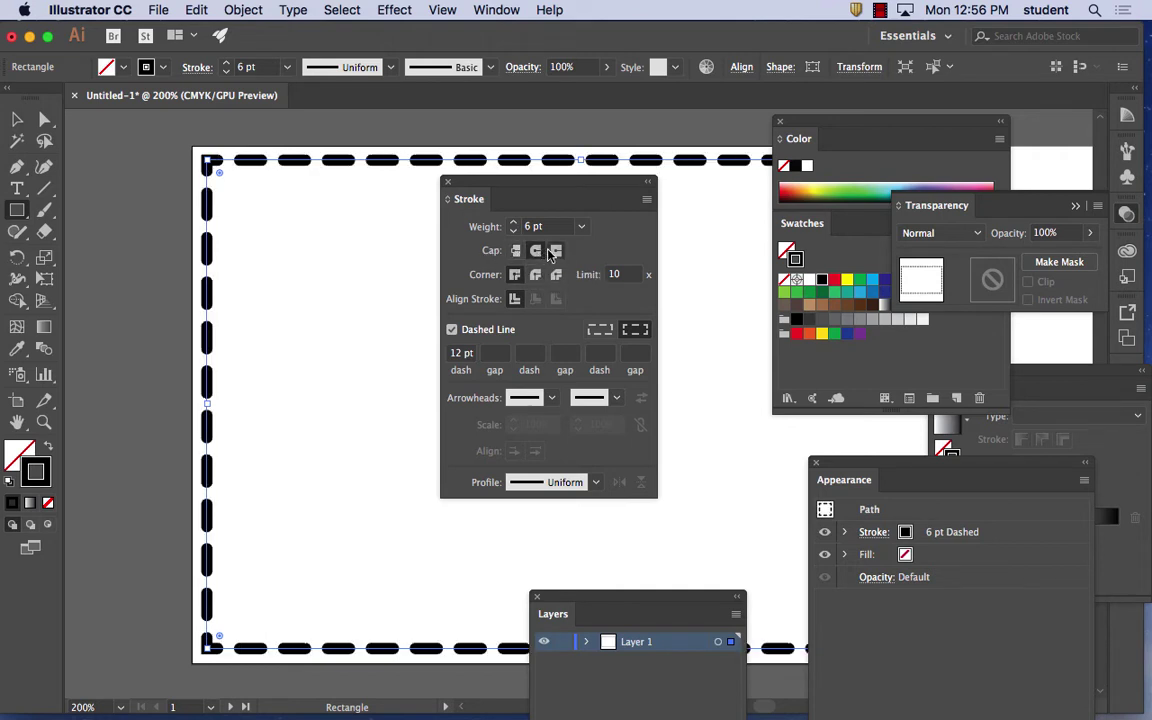
pyautogui.click(556, 251)
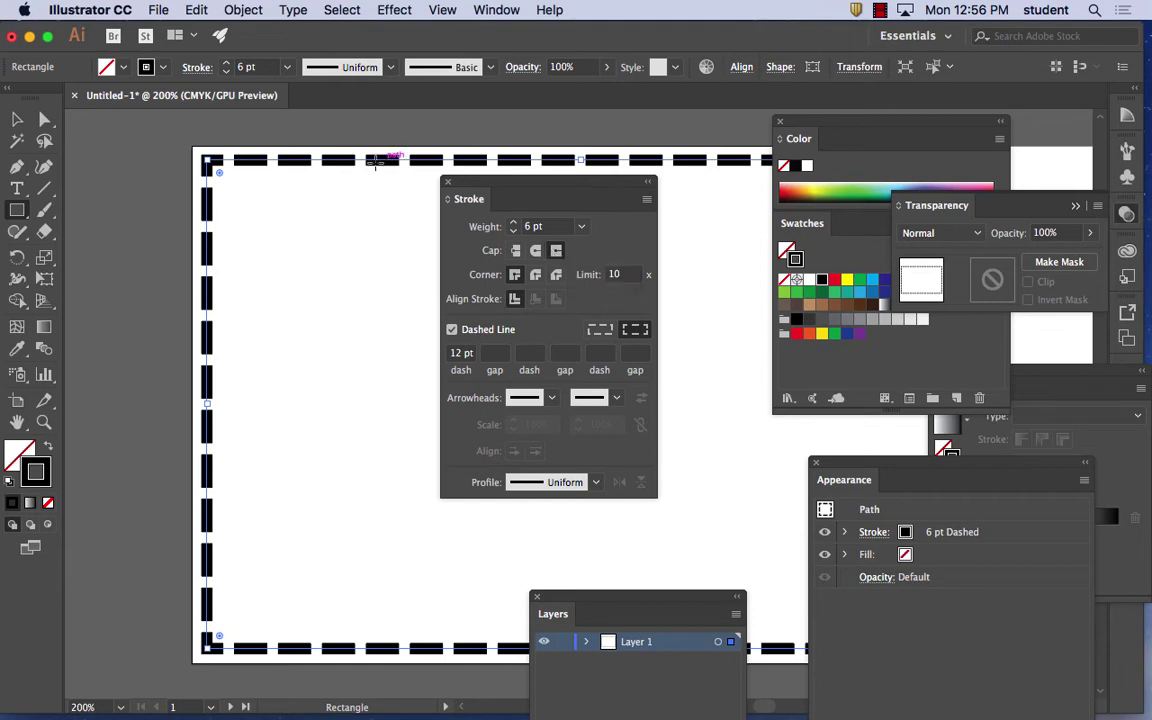
pyautogui.click(516, 251)
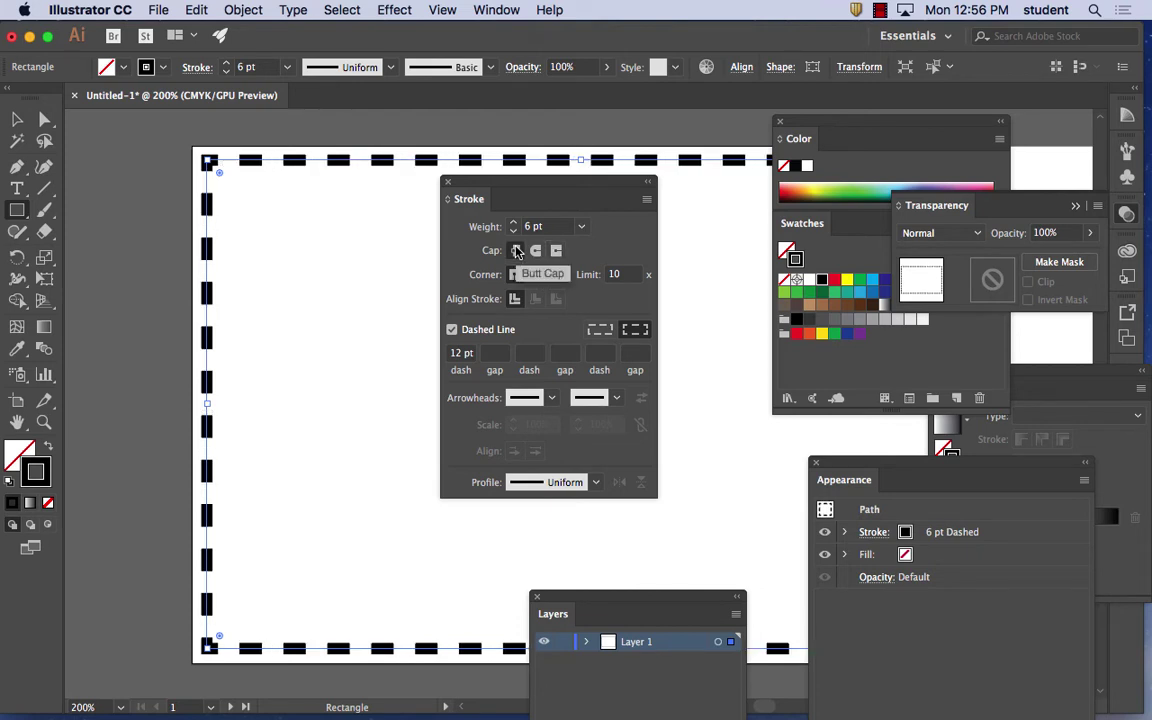
# Step: Compare the miter, round and bevel joins on the border's corners and choose the round join
pyautogui.click(536, 275)
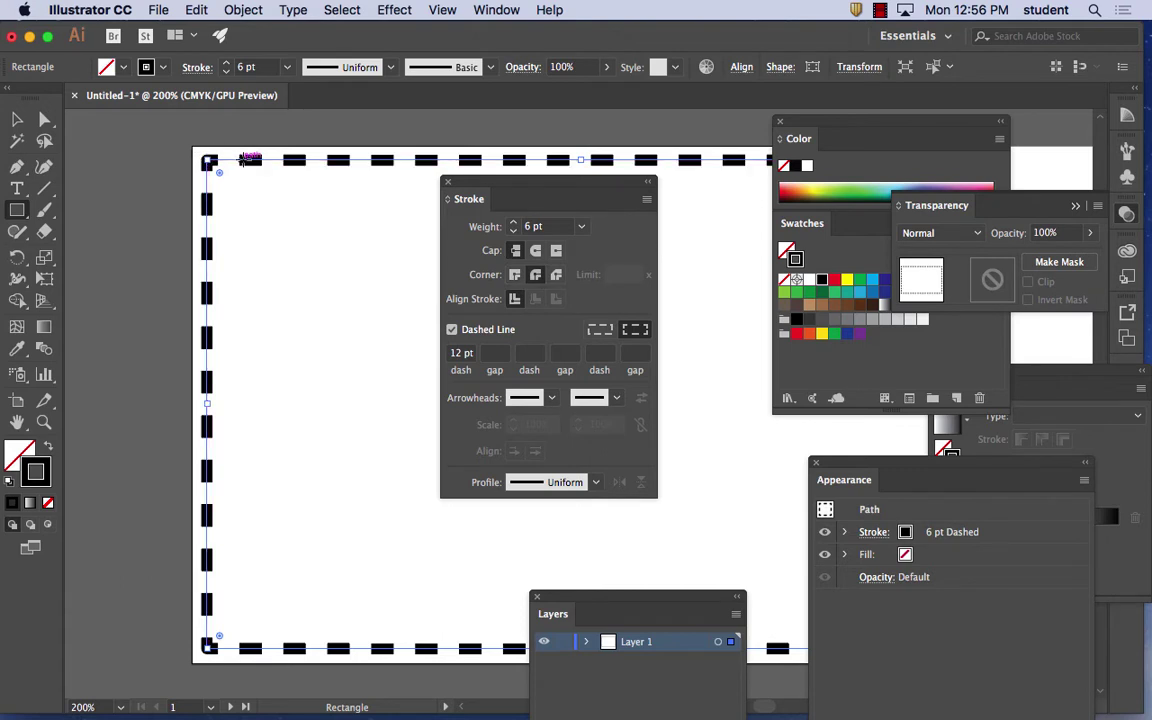
pyautogui.press('super+equal')
pyautogui.press('super+equal')
pyautogui.press('super+equal')
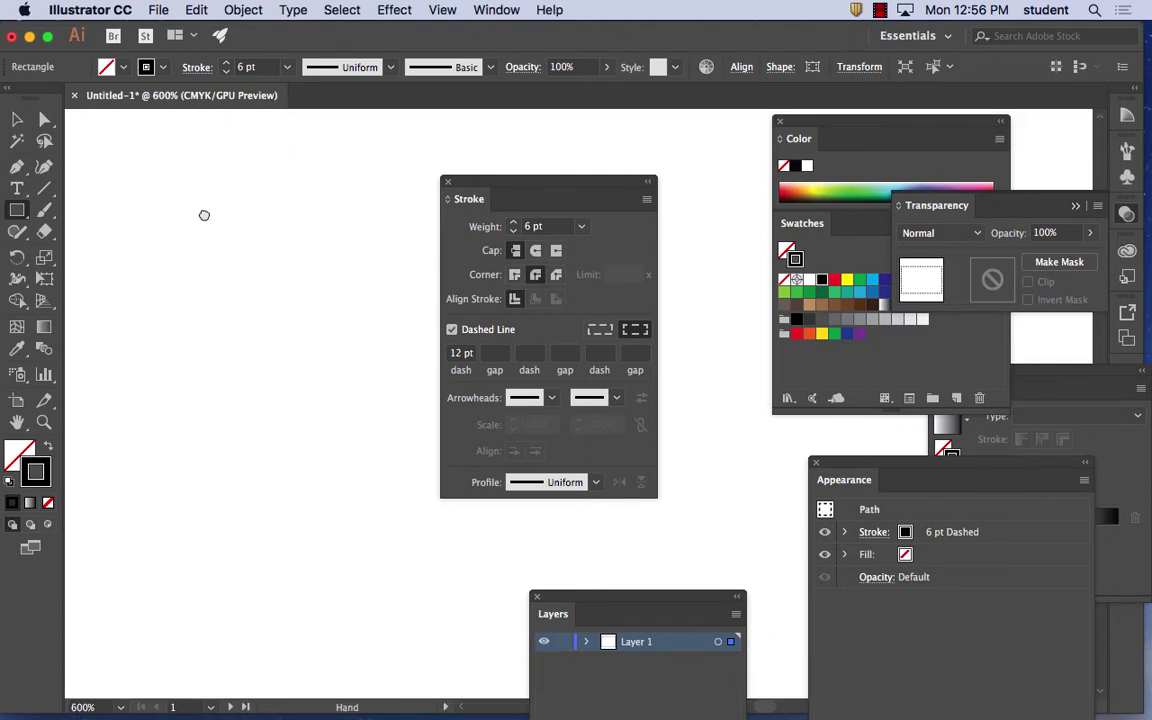
pyautogui.scroll(5, 242, 270)
pyautogui.hscroll(-5, 242, 270)
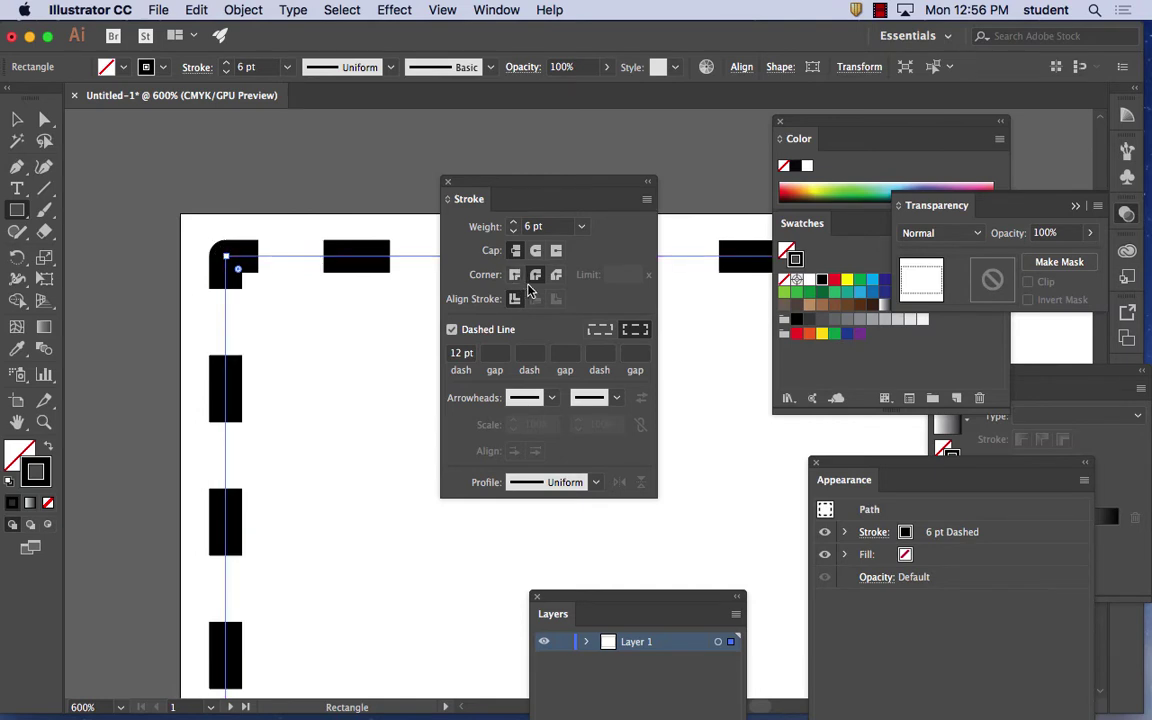
pyautogui.click(514, 275)
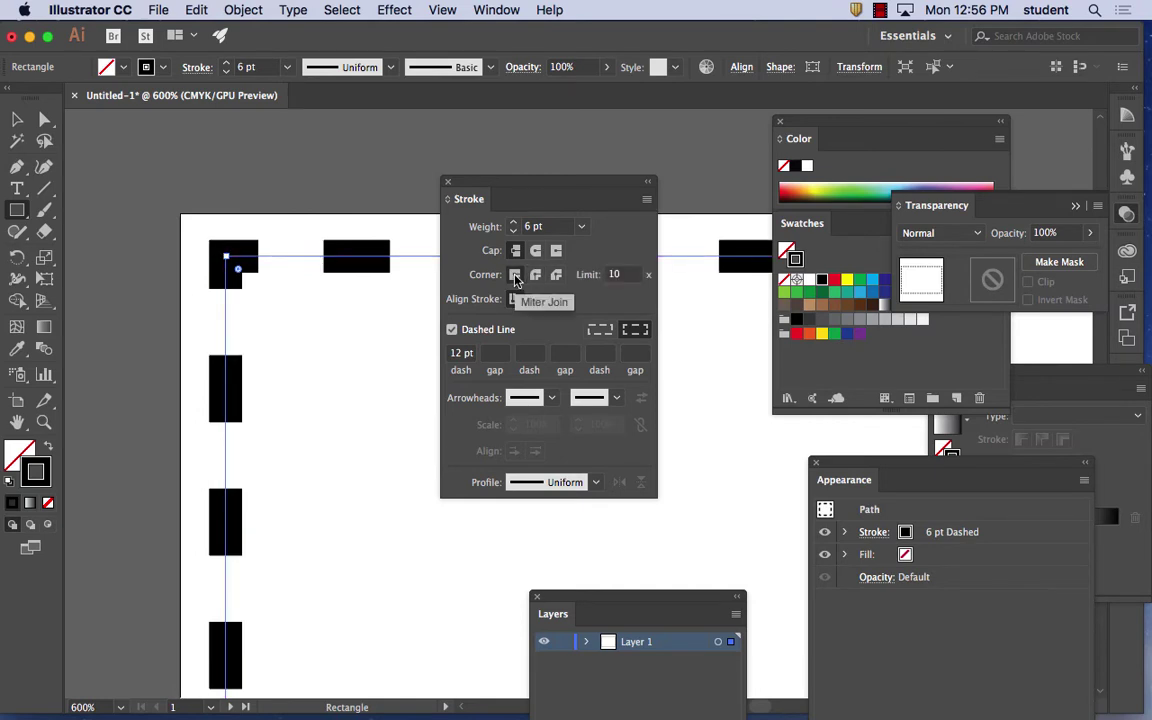
pyautogui.click(535, 275)
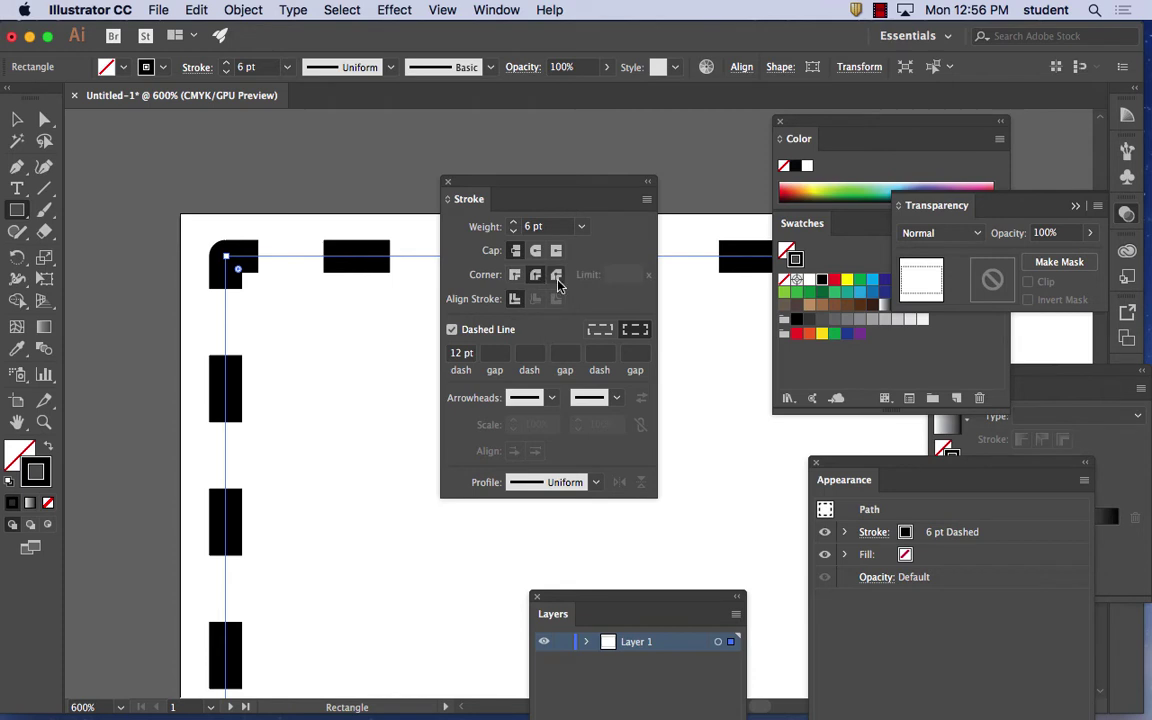
pyautogui.click(557, 277)
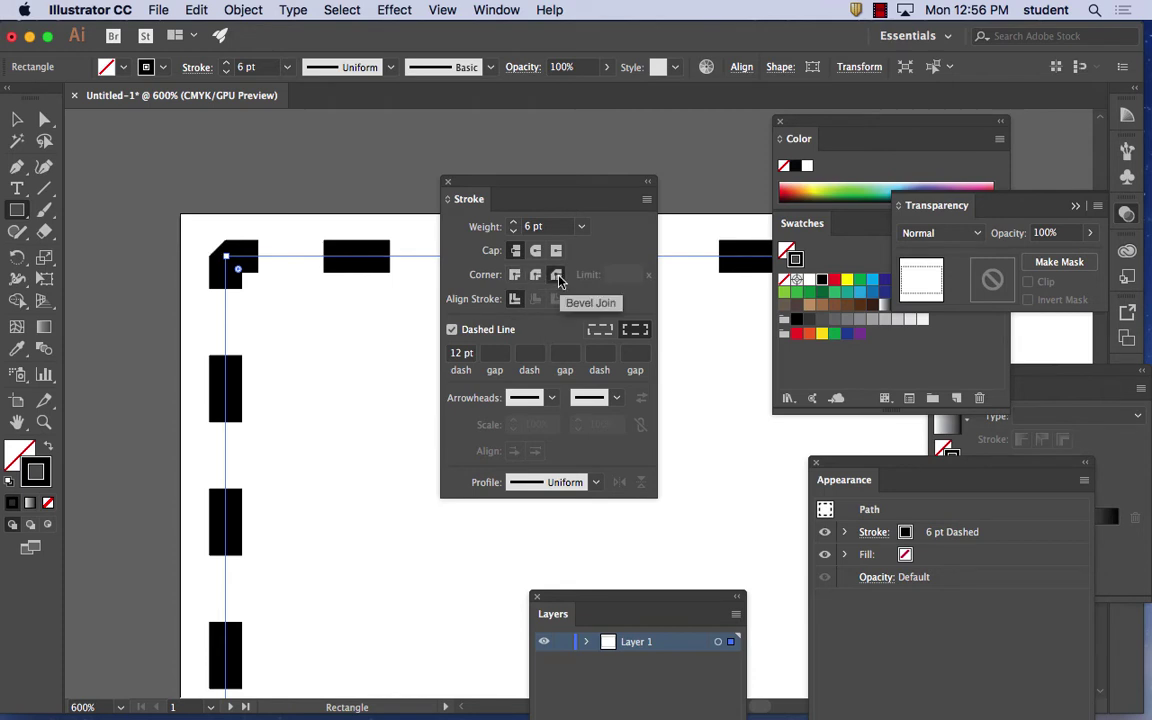
pyautogui.click(535, 275)
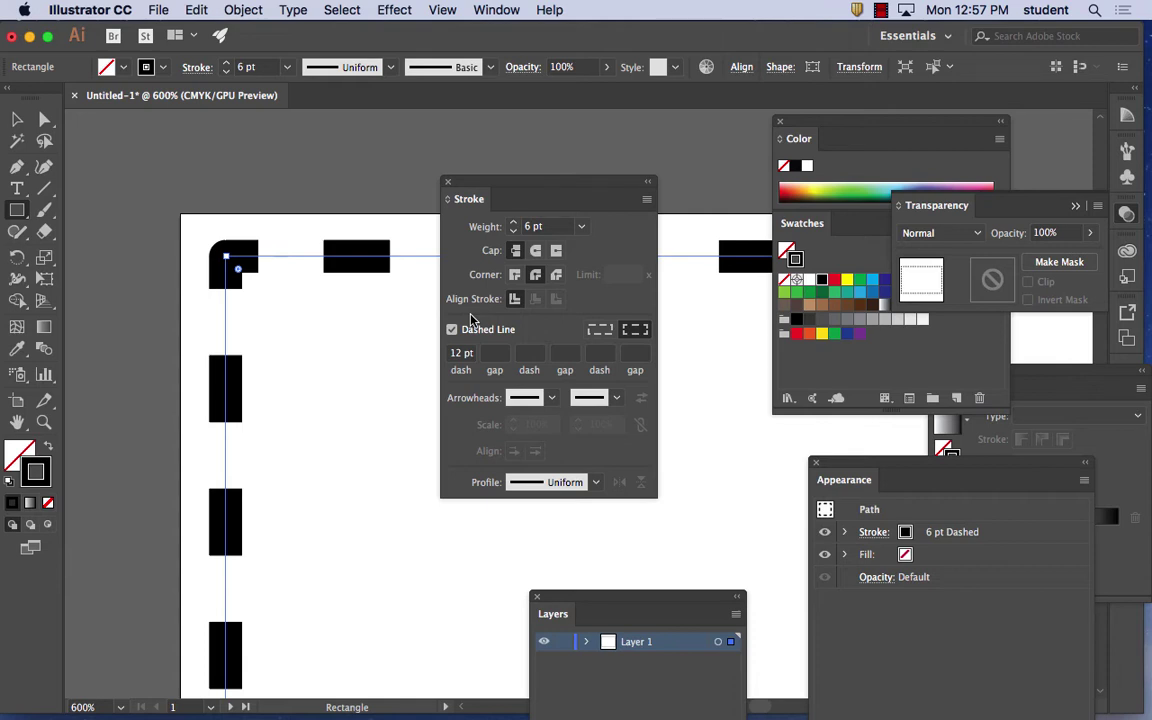
# Step: Add a new layer named background and place it beneath Layer 1
pyautogui.scroll(-5, 473, 320)
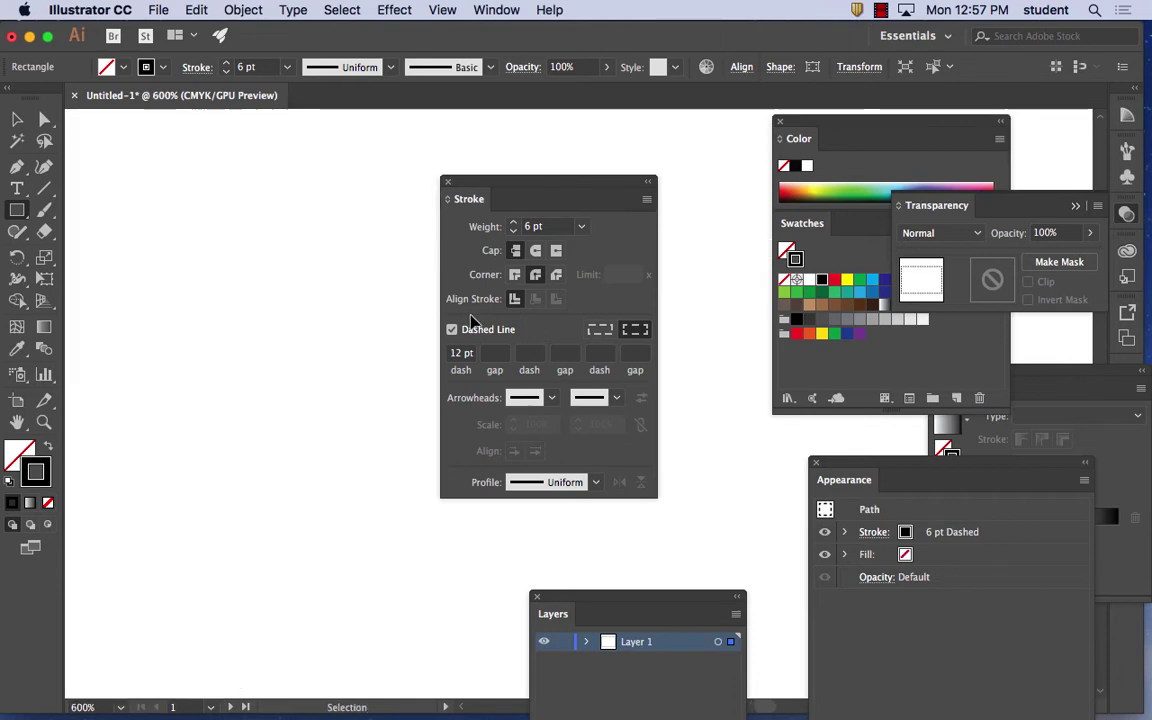
pyautogui.press('super+minus')
pyautogui.press('super+minus')
pyautogui.press('super+minus')
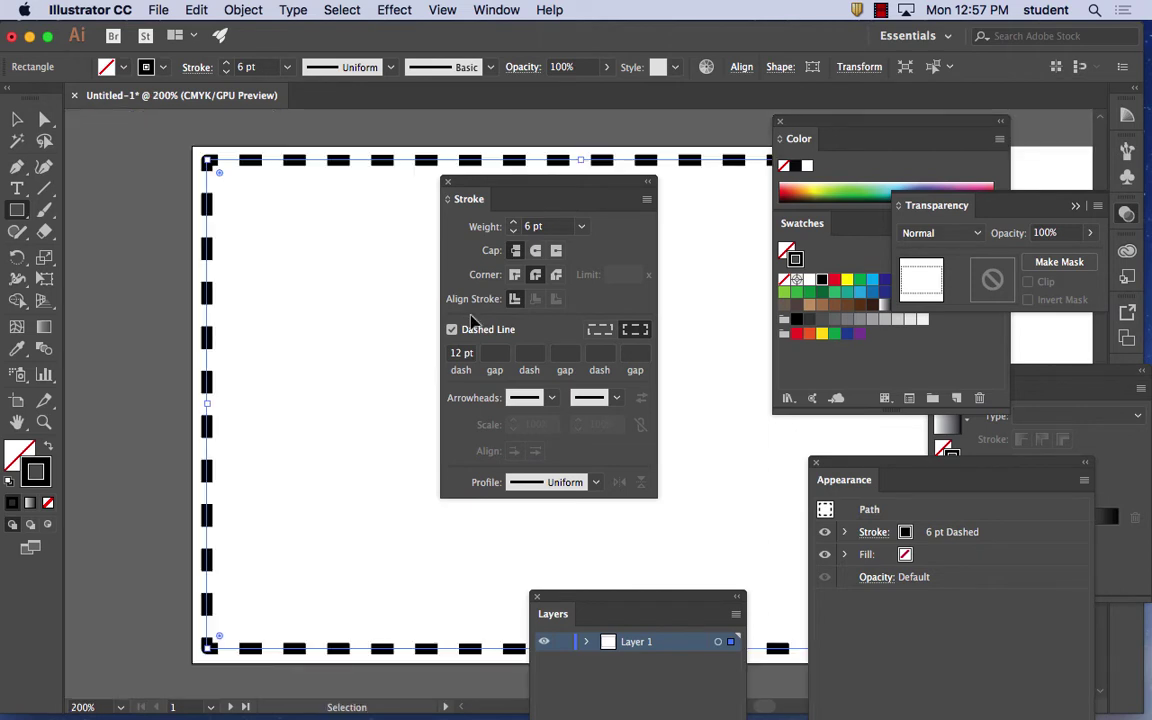
pyautogui.press('super+minus')
pyautogui.moveTo(350, 258); pyautogui.dragTo(210, 247)
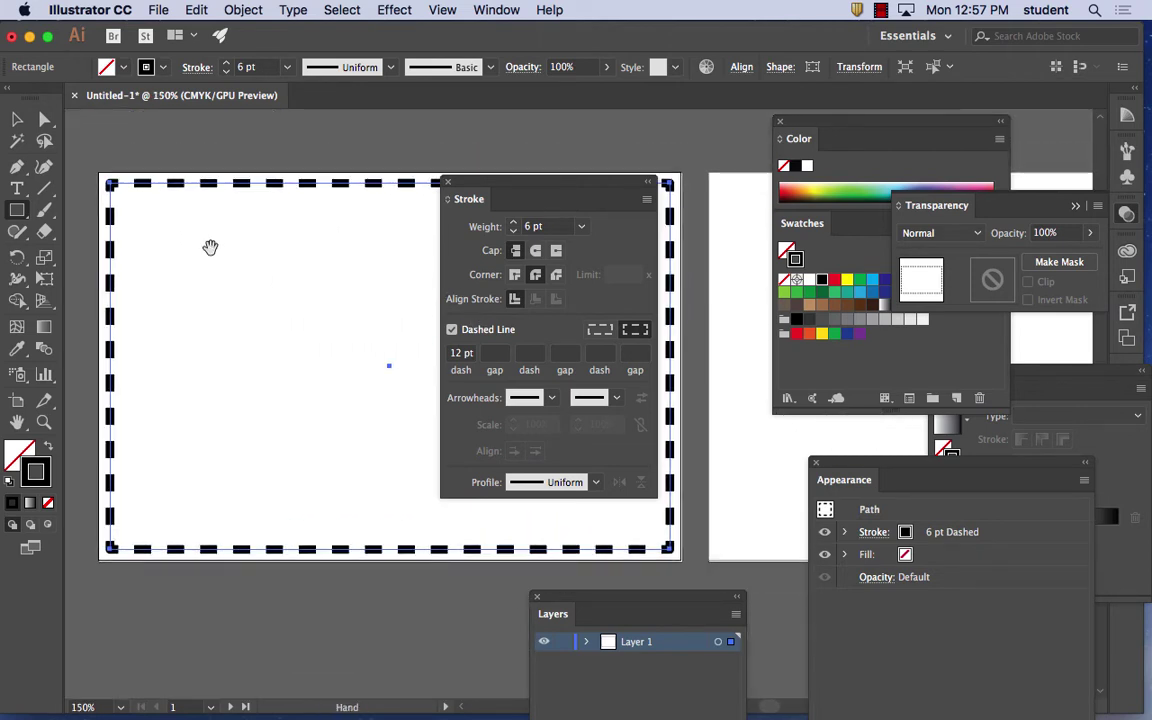
pyautogui.moveTo(504, 183)
pyautogui.mouseDown()
pyautogui.moveTo(807, 170)
pyautogui.moveTo(772, 204)
pyautogui.moveTo(931, 188)
pyautogui.moveTo(972, 134)
pyautogui.moveTo(972, 170)
pyautogui.moveTo(941, 116)
pyautogui.mouseUp()
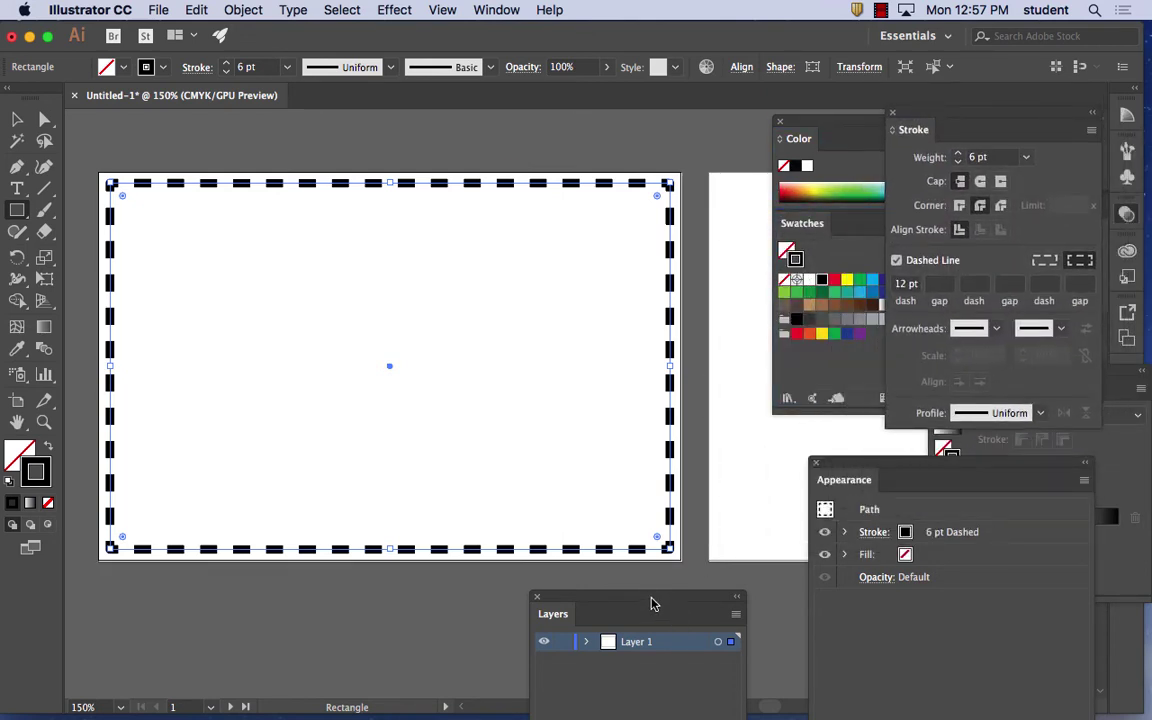
pyautogui.moveTo(651, 603); pyautogui.dragTo(547, 276)
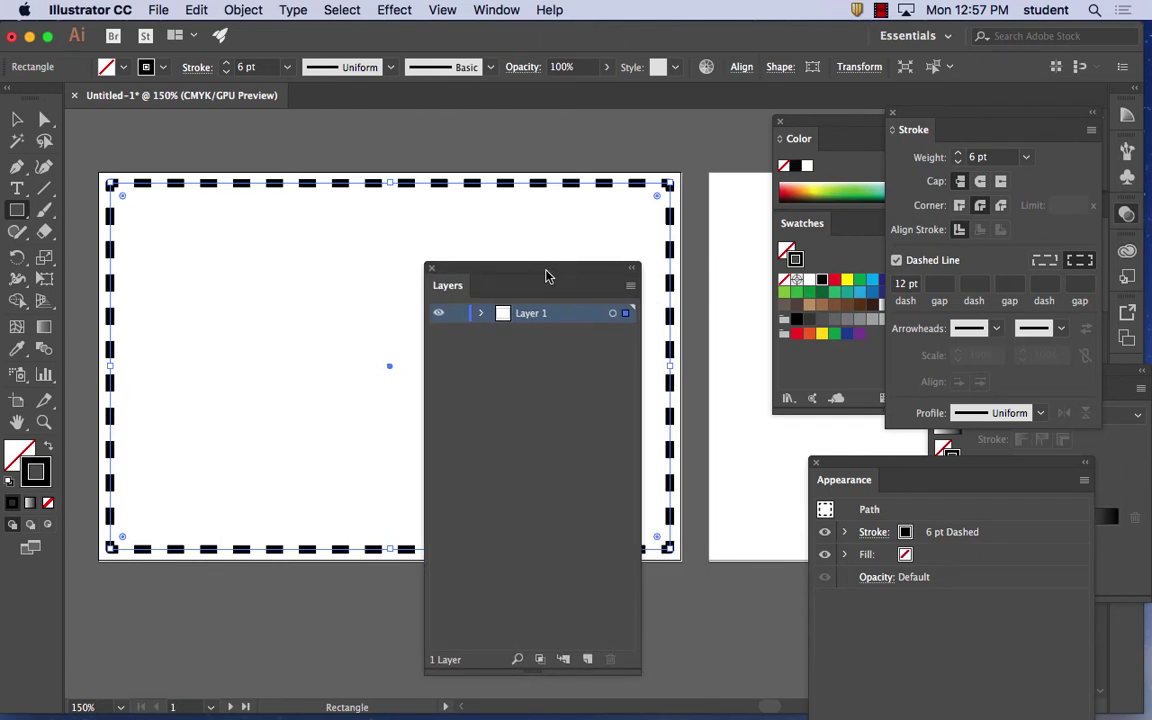
pyautogui.click(587, 659)
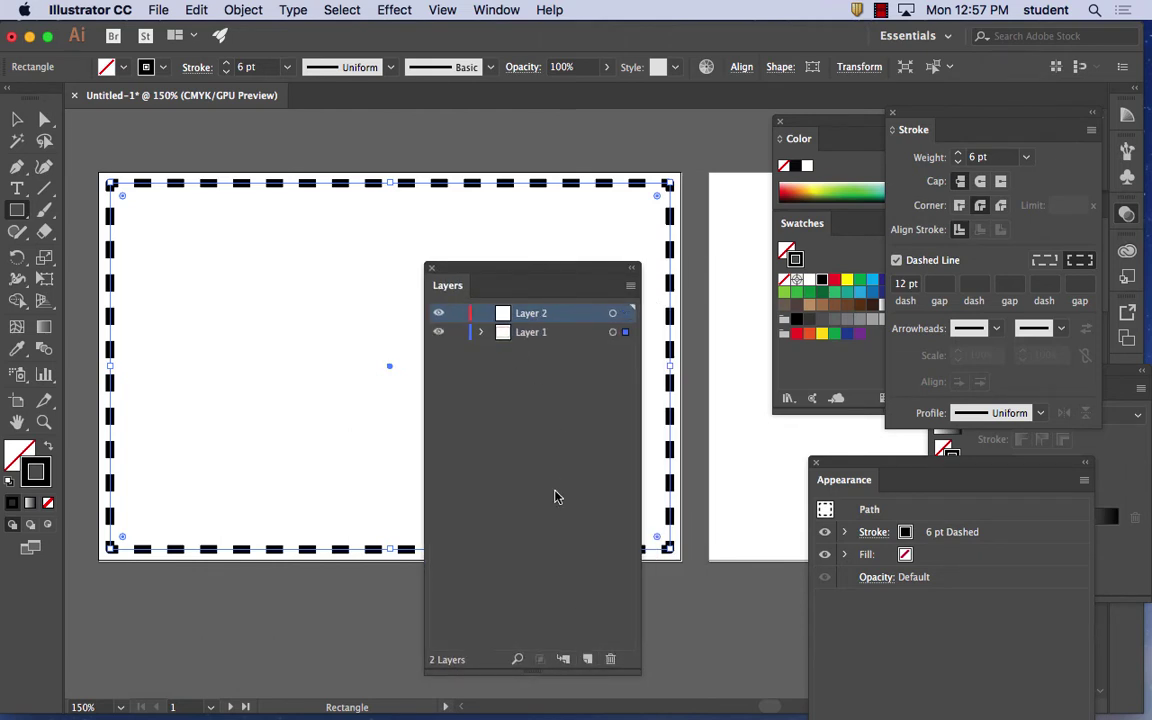
pyautogui.doubleClick(539, 318)
pyautogui.write('ba')
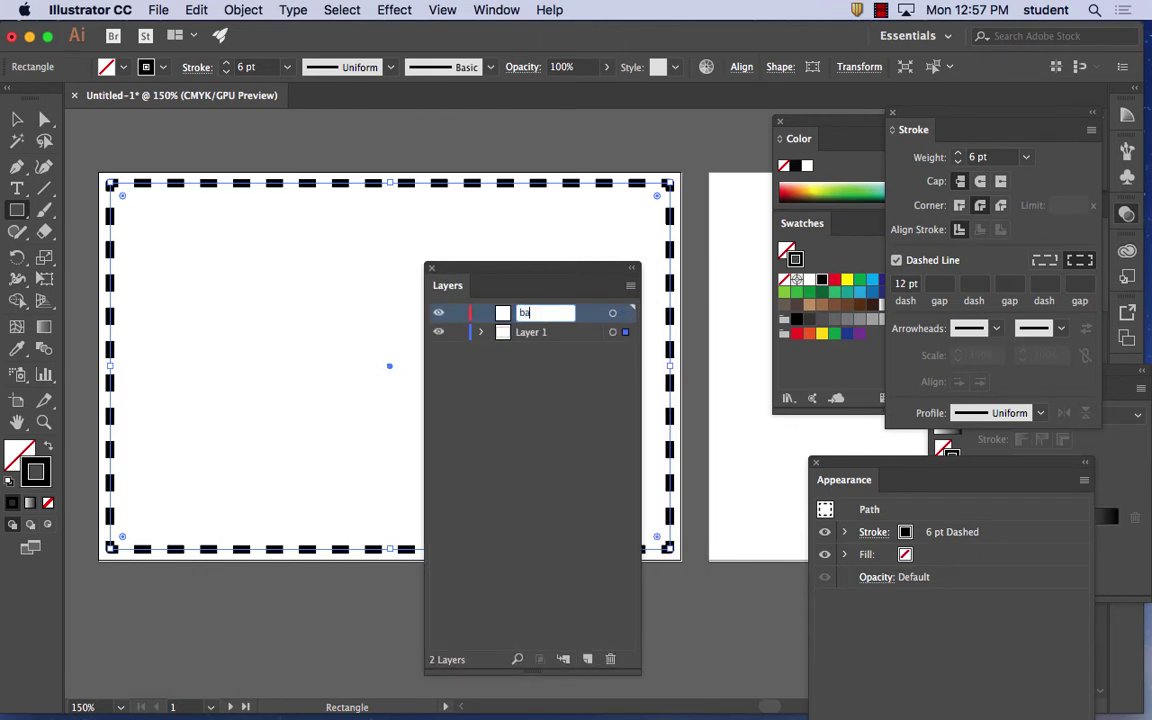
pyautogui.write('ckground')
pyautogui.press('Return')
pyautogui.moveTo(505, 351); pyautogui.dragTo(506, 352)
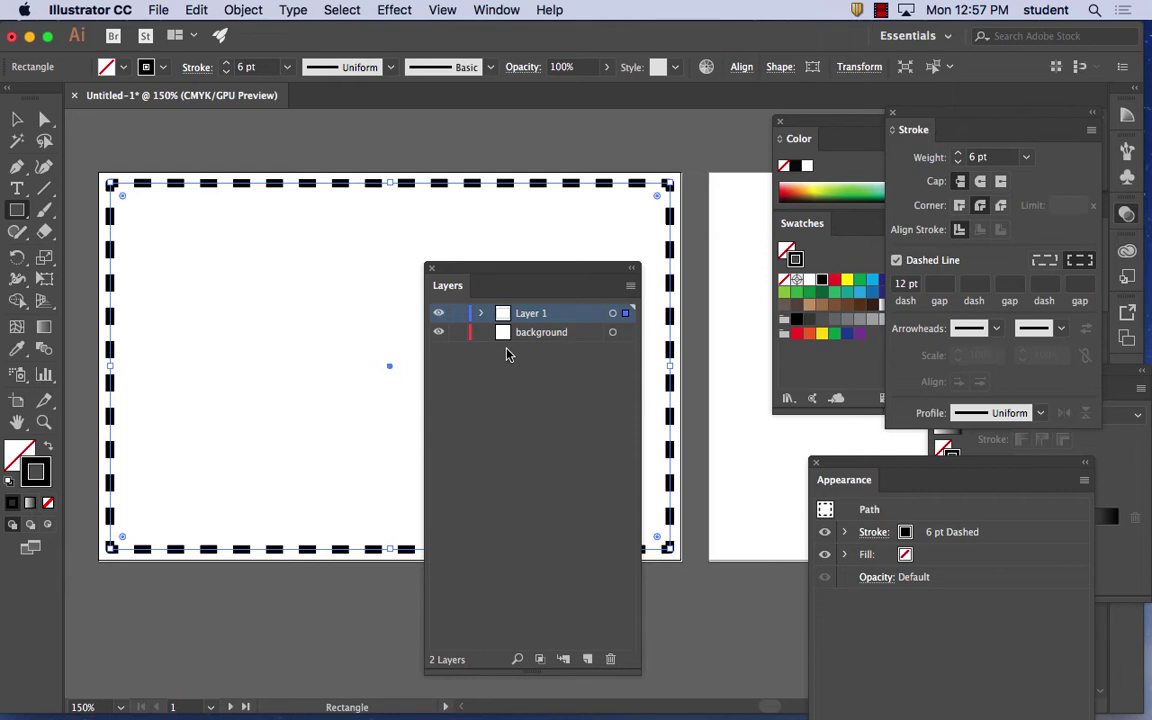
# Step: Deselect the border and make the background layer the active layer
pyautogui.press('super+1')
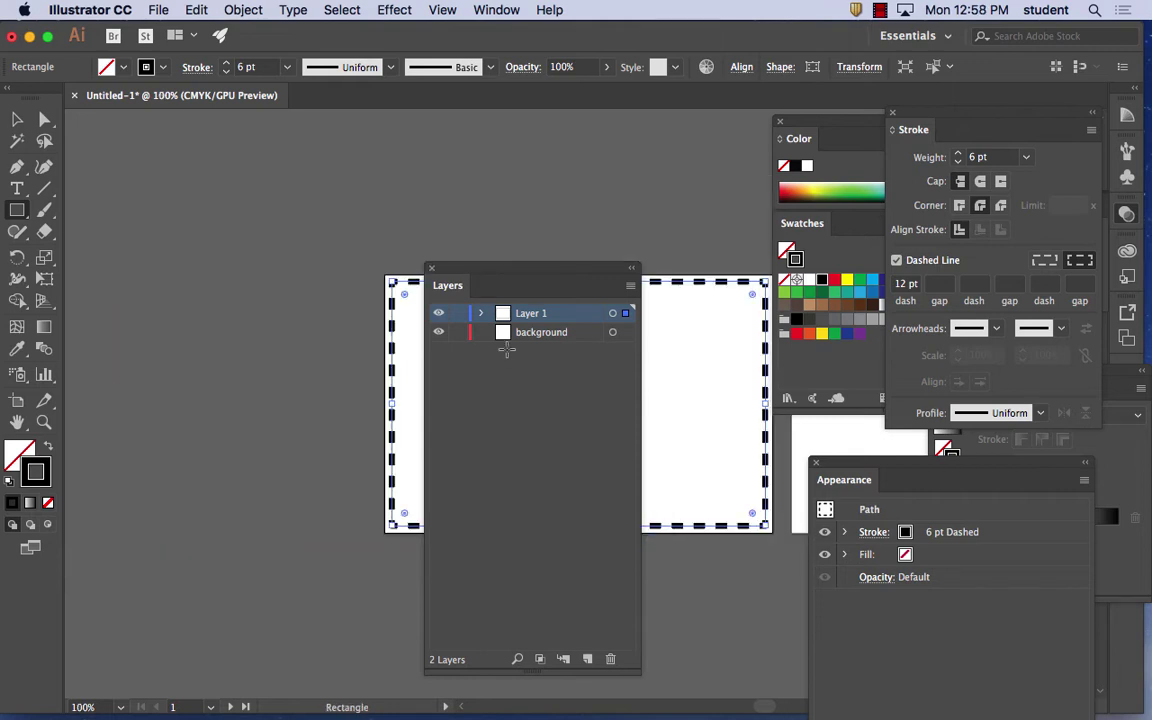
pyautogui.moveTo(487, 268); pyautogui.dragTo(731, 257)
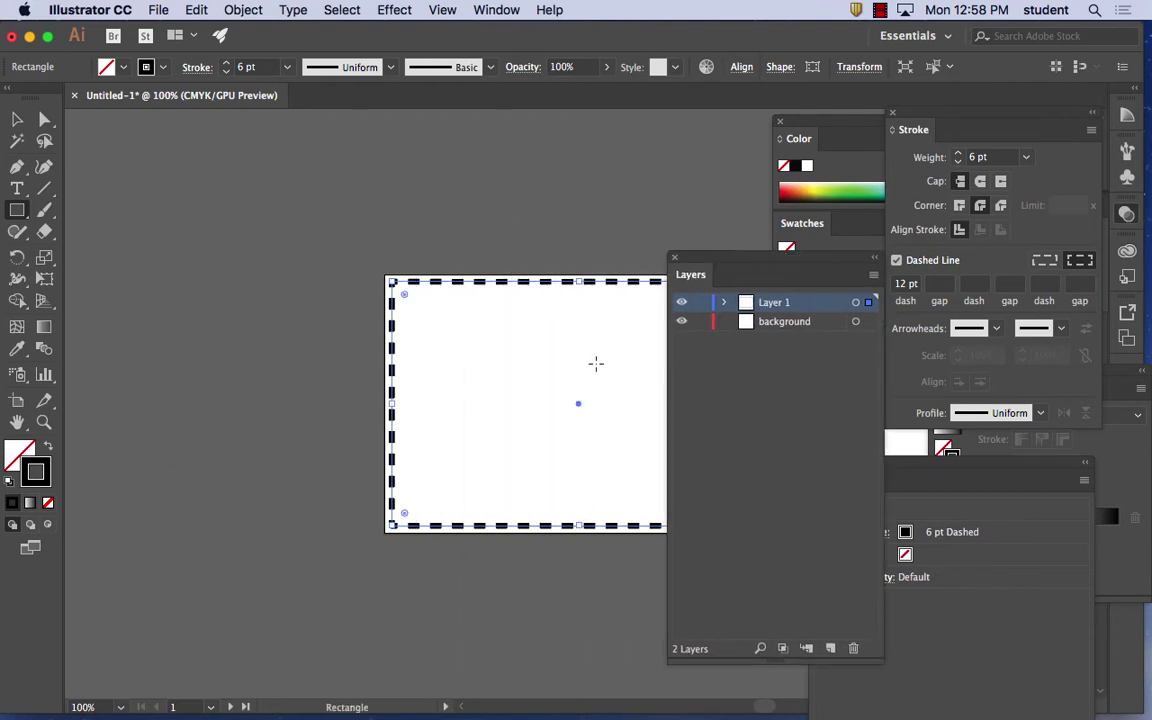
pyautogui.moveTo(531, 343); pyautogui.dragTo(303, 301)
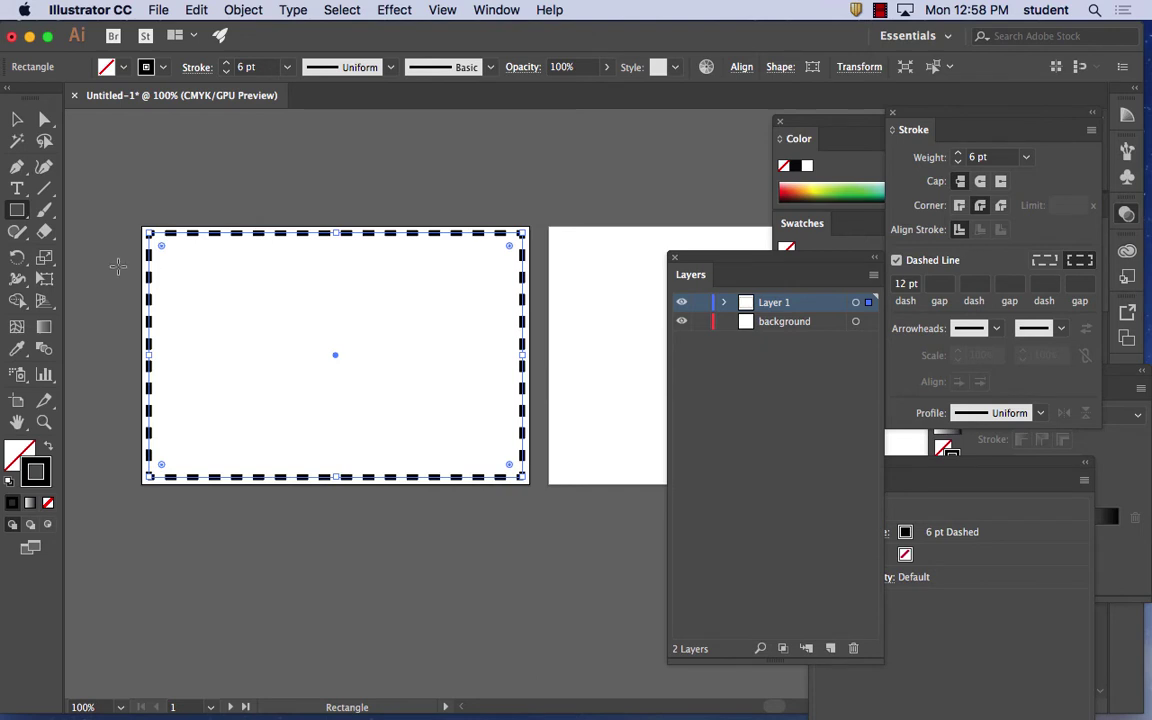
pyautogui.press('super+shift+a')
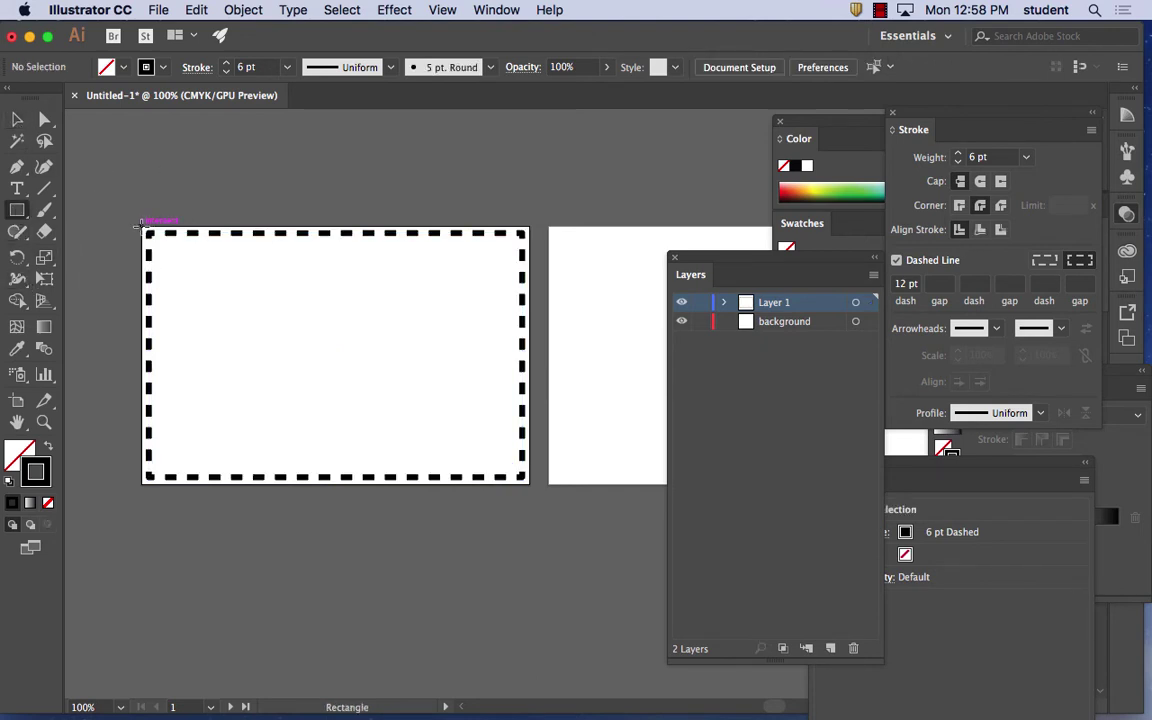
pyautogui.click(790, 326)
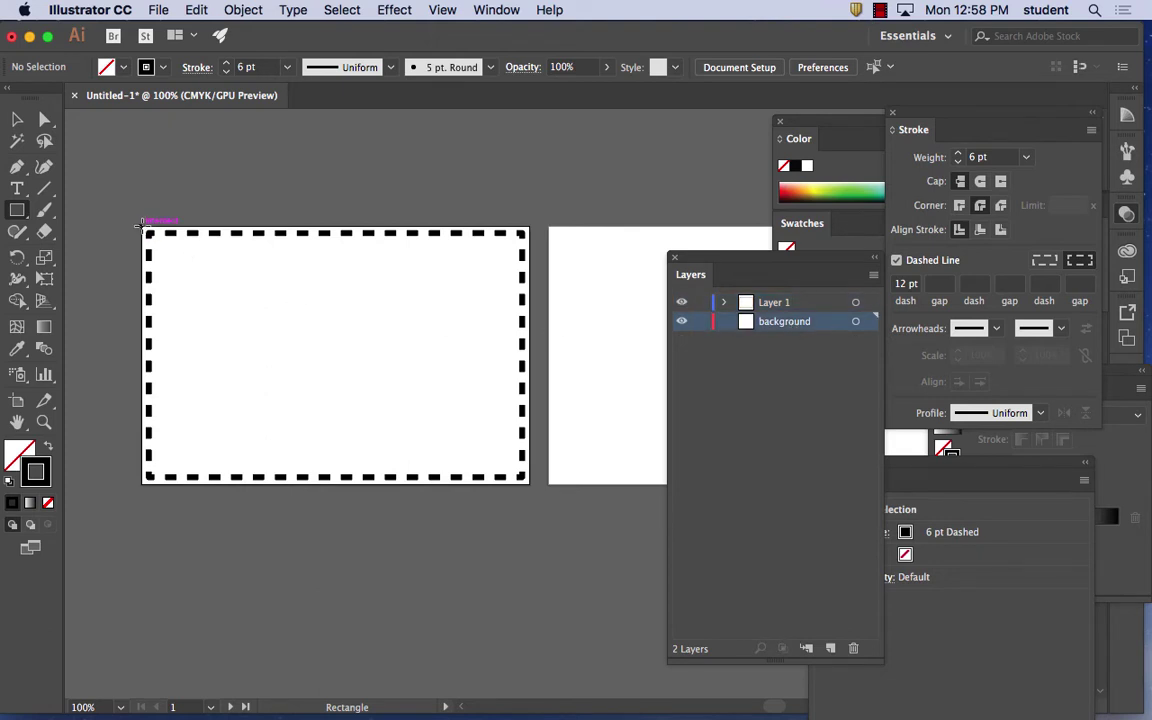
# Step: Draw a rectangle covering the whole first artboard and give it a white-to-black linear gradient fill with no stroke
pyautogui.moveTo(144, 227); pyautogui.dragTo(532, 484)
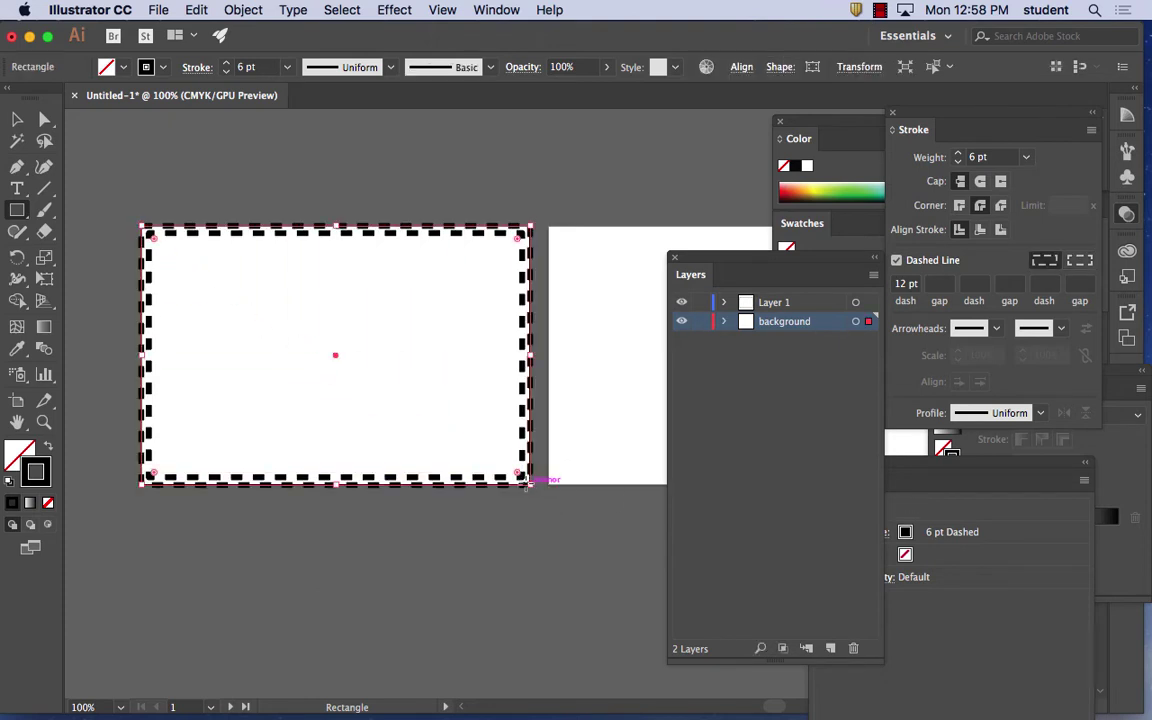
pyautogui.click(48, 445)
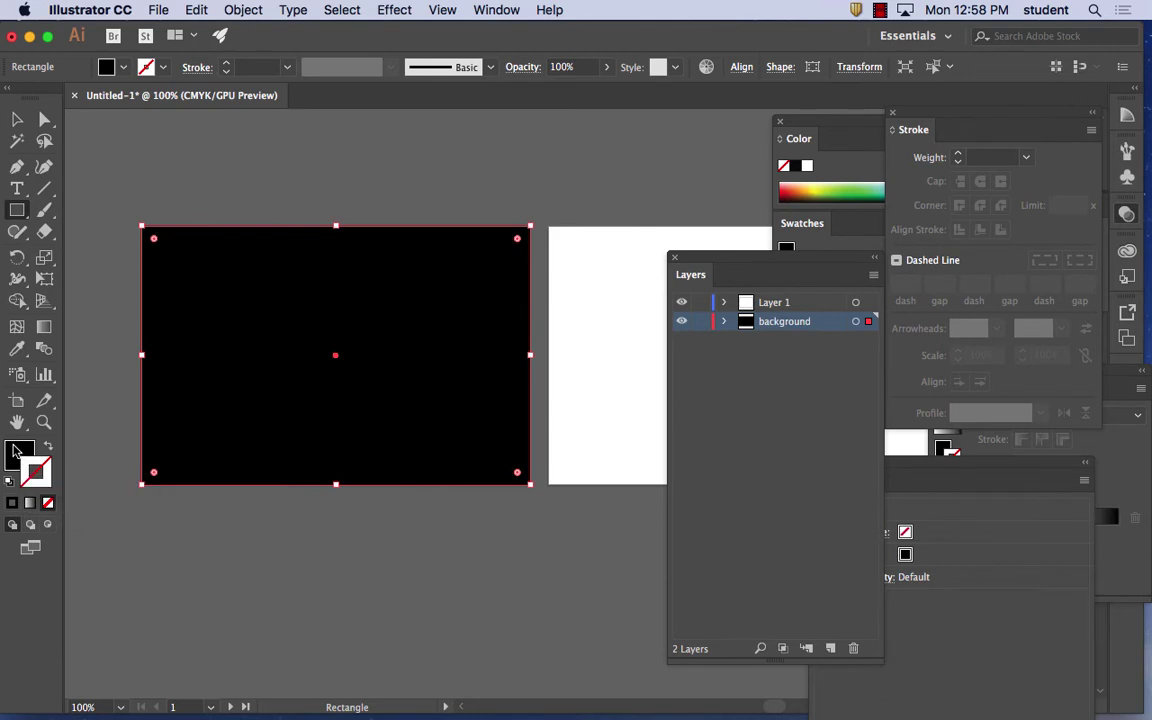
pyautogui.click(30, 504)
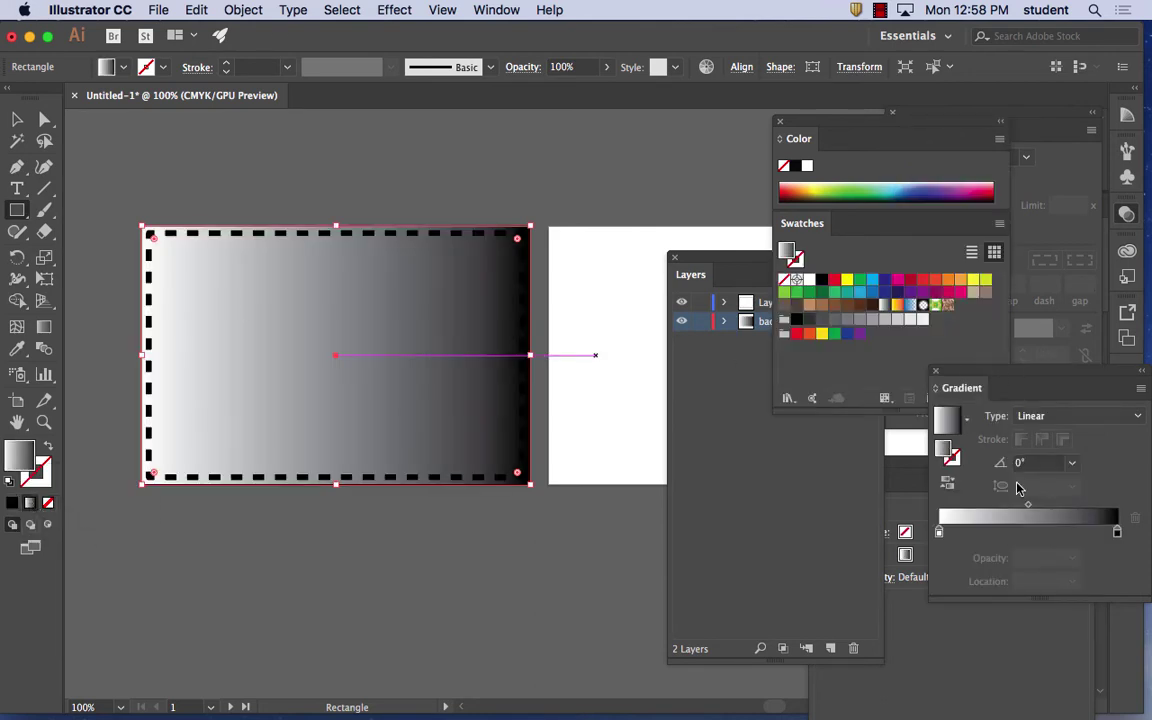
# Step: Recolour the rectangle's gradient from crimson to tan and run it vertically from the upper edge to the lower edge
pyautogui.moveTo(999, 374); pyautogui.dragTo(843, 378)
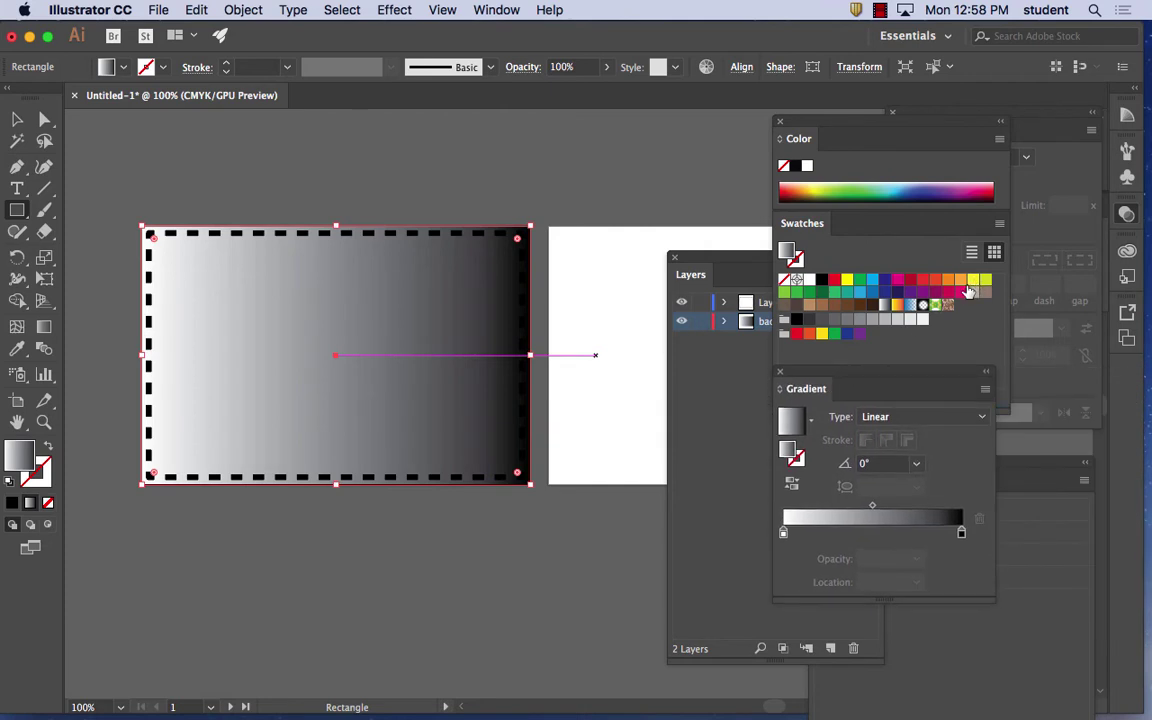
pyautogui.moveTo(947, 292); pyautogui.dragTo(784, 534)
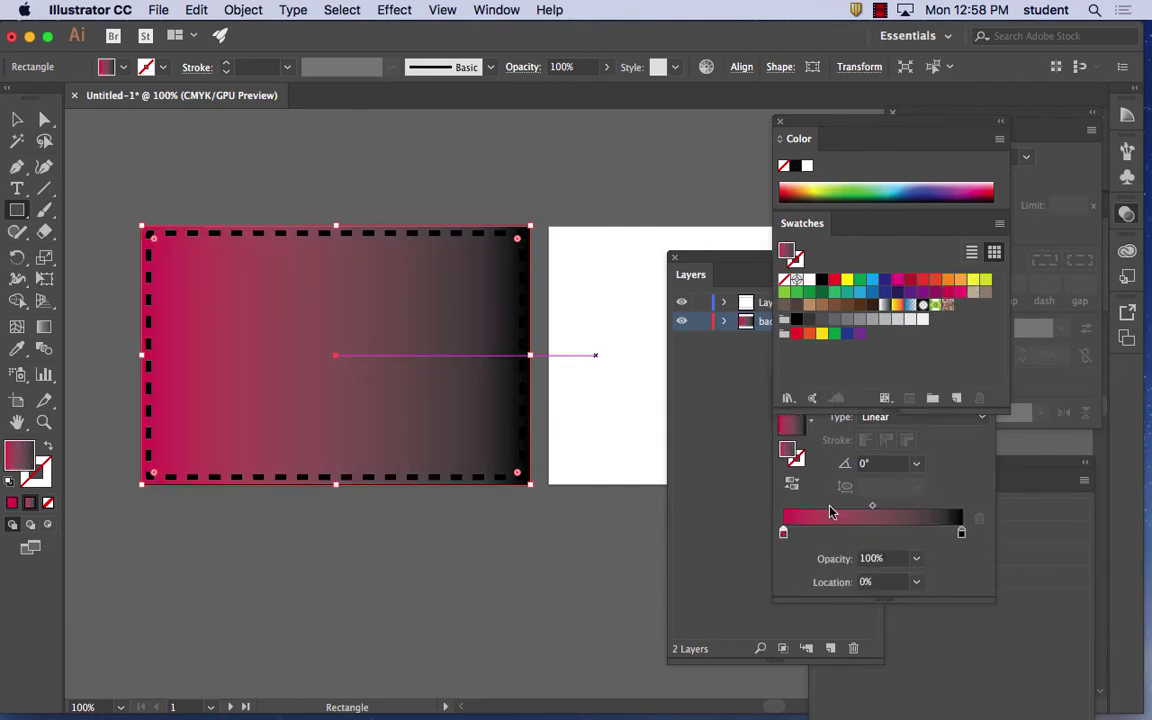
pyautogui.moveTo(968, 295); pyautogui.dragTo(962, 532)
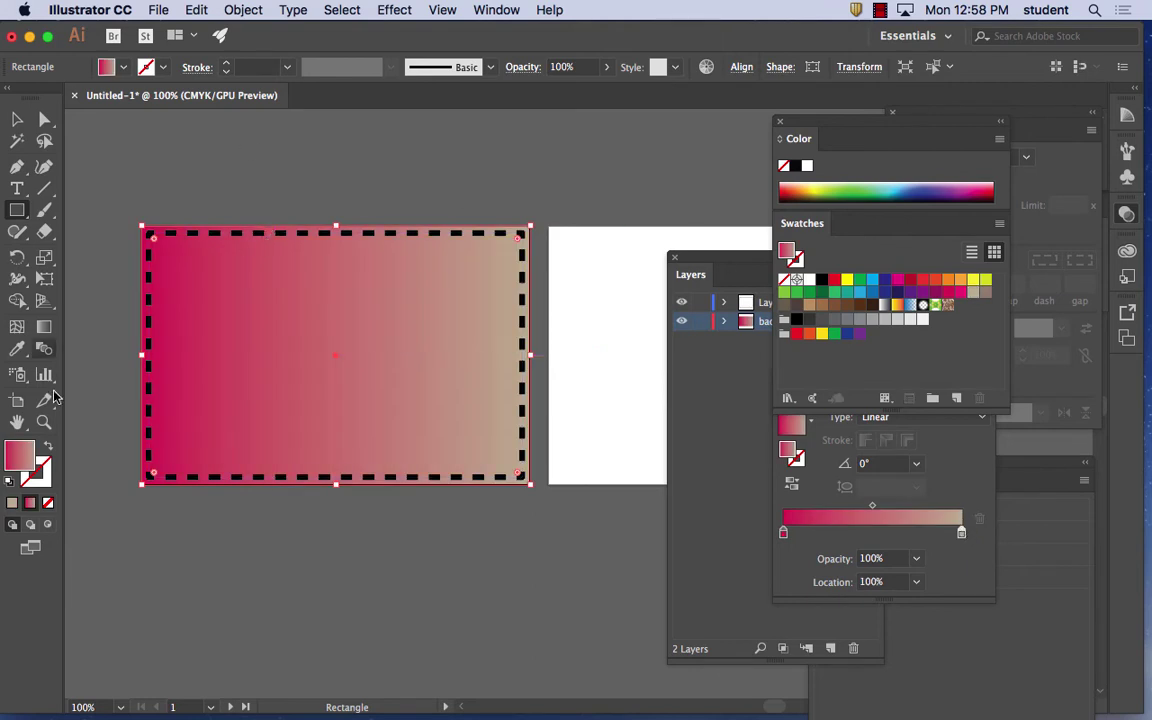
pyautogui.click(44, 326)
pyautogui.moveTo(334, 227); pyautogui.dragTo(335, 481)
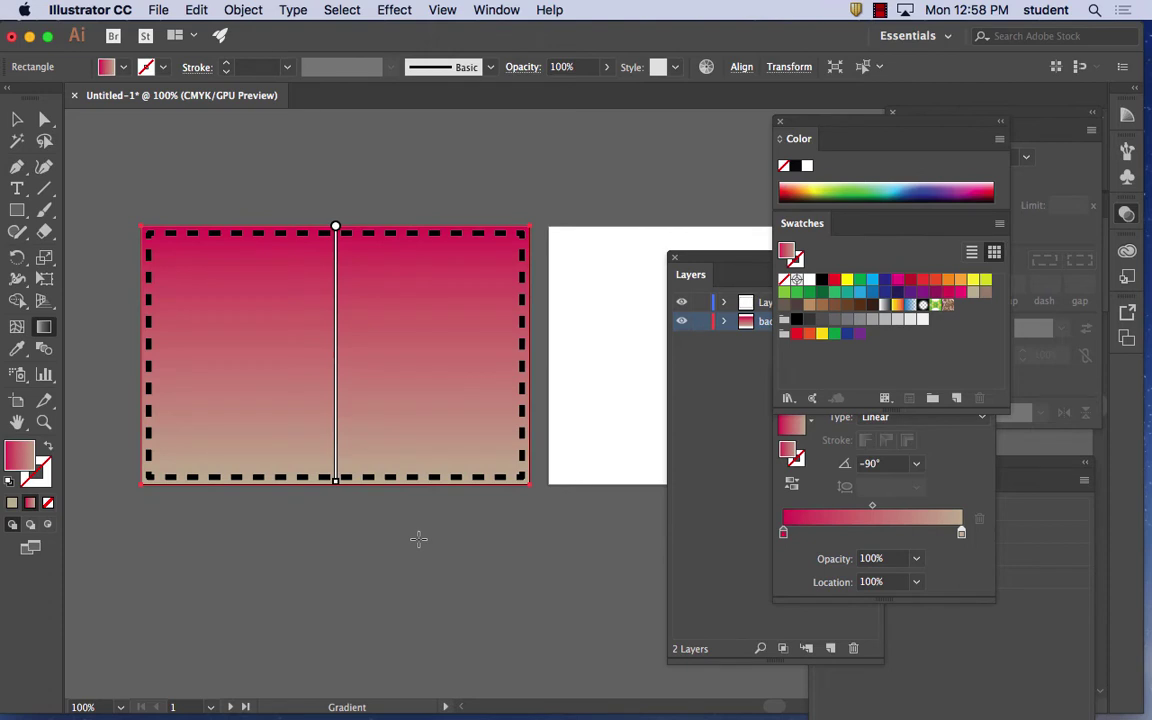
# Step: Examine the smoothness of the rectangle's crimson-to-tan gradient at several magnifications
pyautogui.press('super+equal')
pyautogui.press('super+equal')
pyautogui.press('super+equal')
pyautogui.press('super+equal')
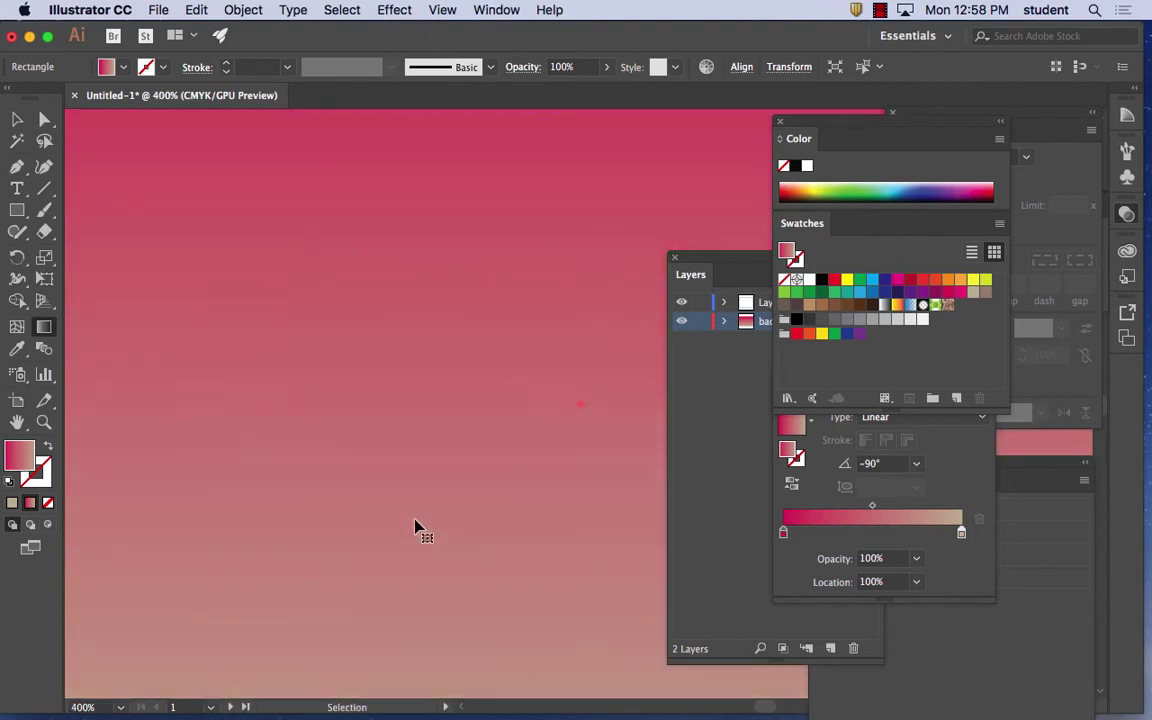
pyautogui.press('super+equal')
pyautogui.press('super+equal')
pyautogui.press('super+minus')
pyautogui.press('super+minus')
pyautogui.press('super+minus')
pyautogui.press('super+minus')
pyautogui.press('super+equal')
pyautogui.press('super+equal')
pyautogui.press('super+equal')
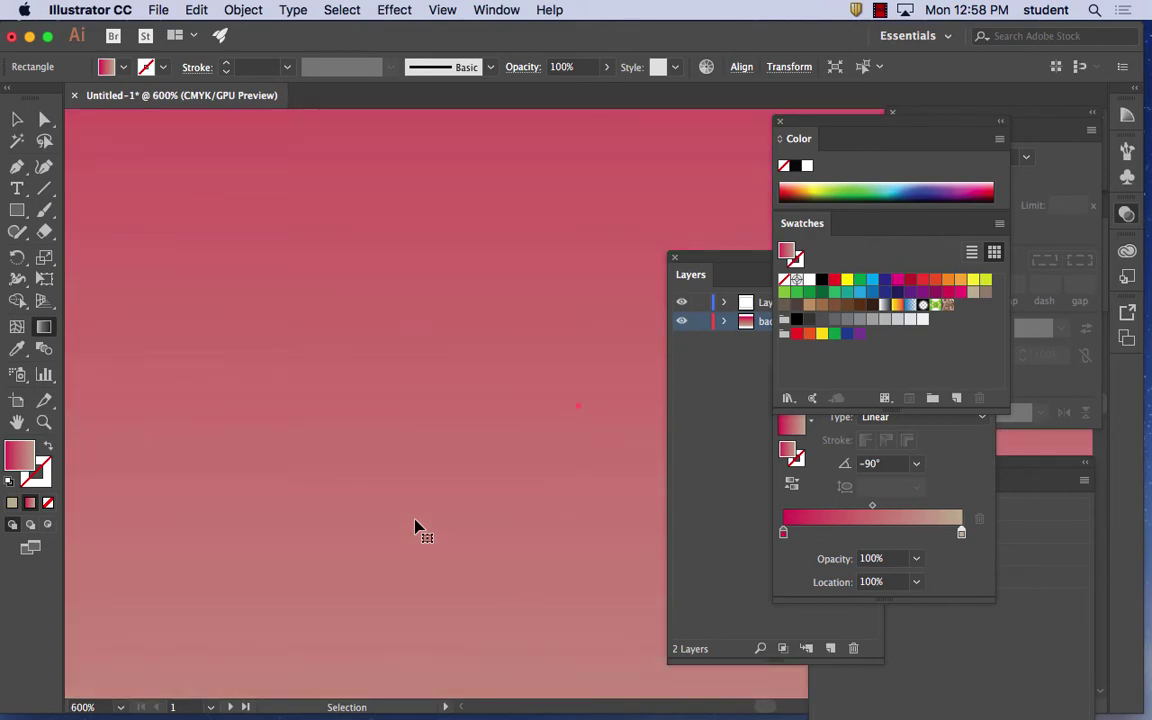
pyautogui.press('super+minus')
pyautogui.press('super+minus')
pyautogui.press('super+minus')
pyautogui.press('super+minus')
pyautogui.press('g')
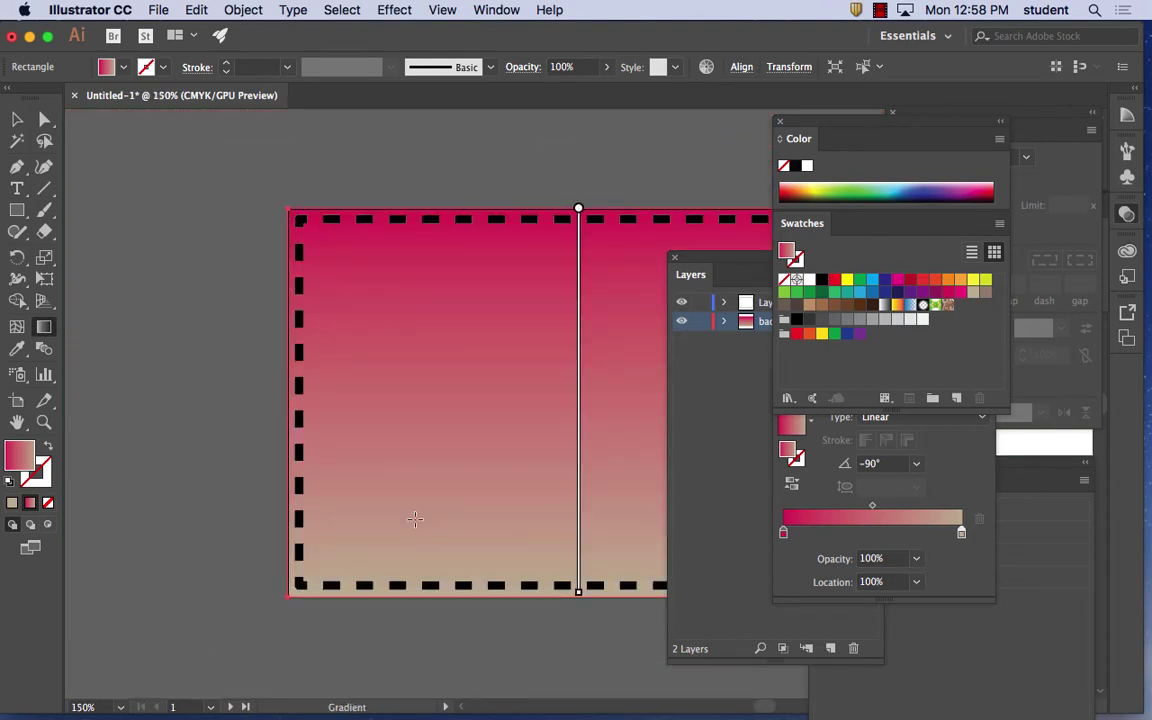
# Step: Delete the gradient rectangle from the background layer
pyautogui.click(17, 119)
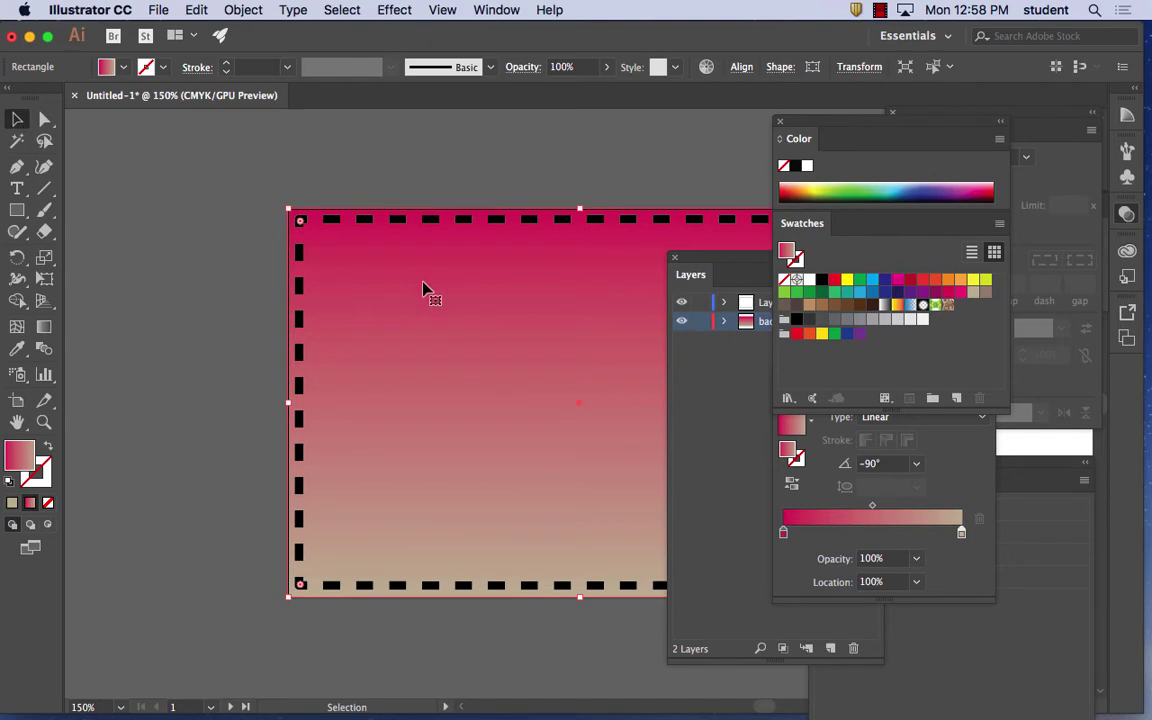
pyautogui.press('Delete')
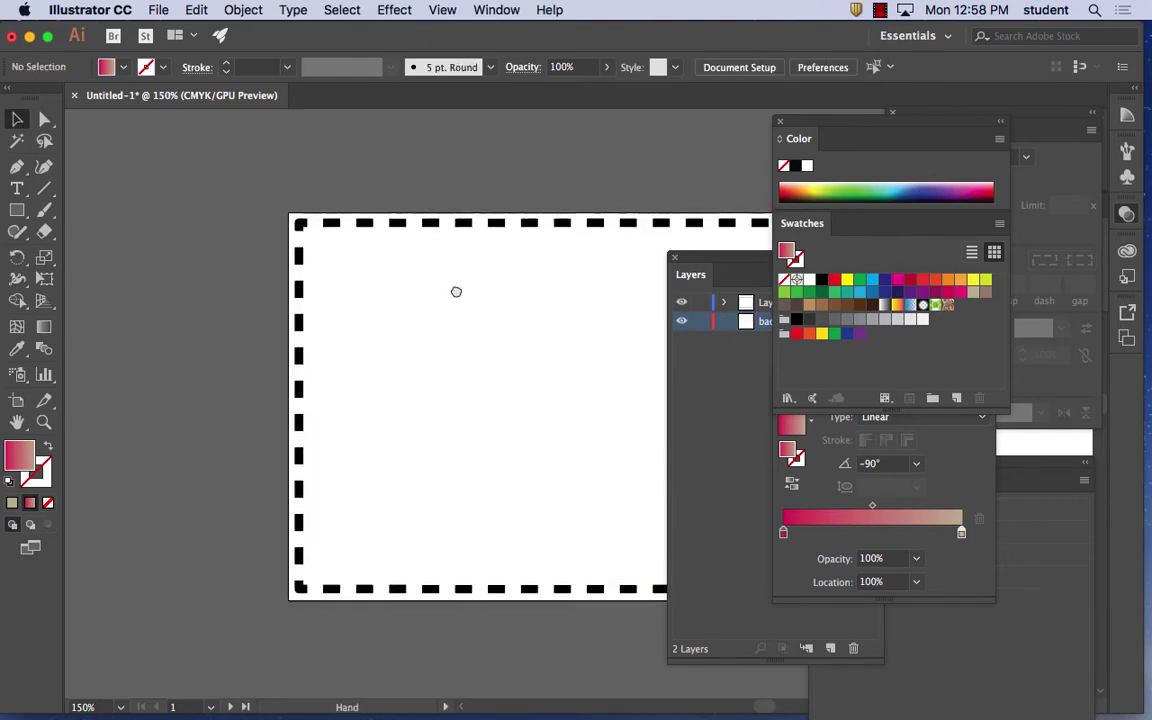
# Step: Draw a thin tan rectangle with no stroke just above the first artboard's upper edge, spanning the artboard's full width
pyautogui.moveTo(455, 288); pyautogui.dragTo(291, 261)
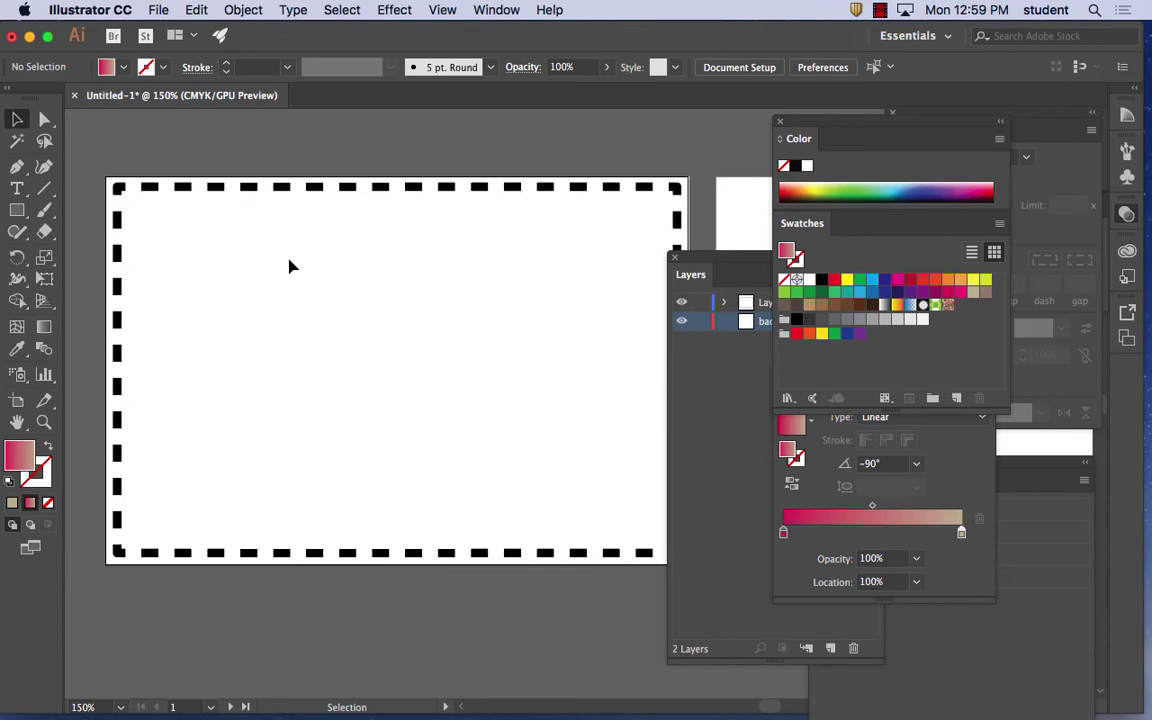
pyautogui.click(17, 210)
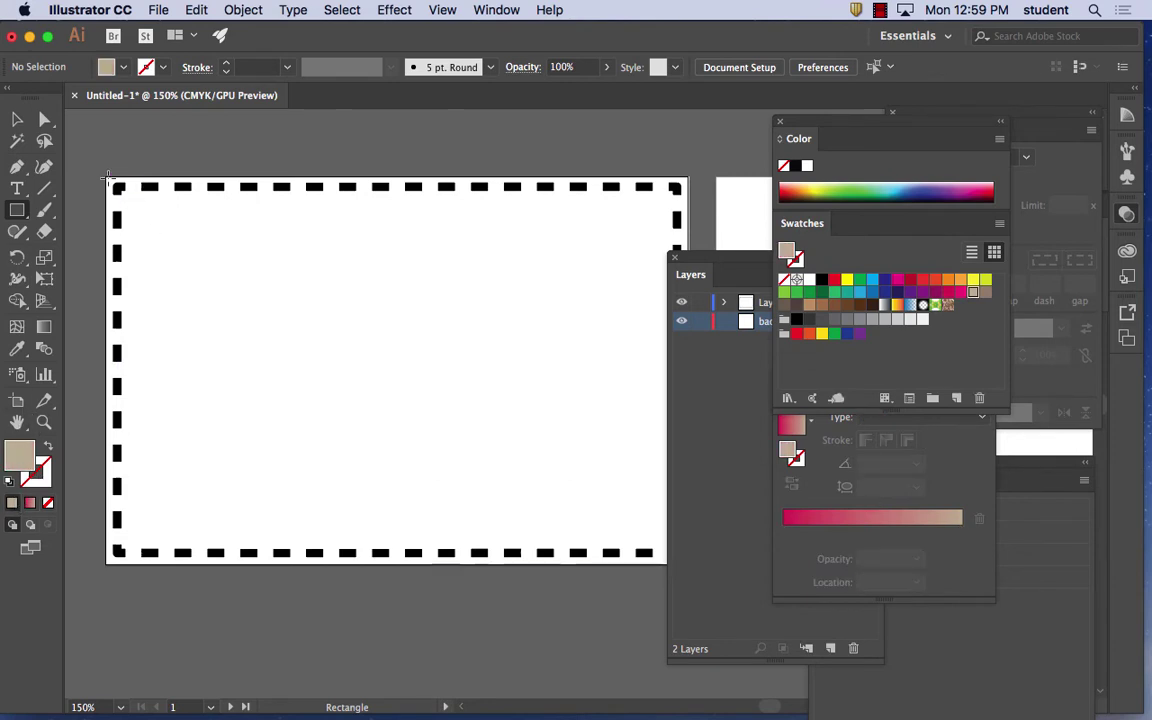
pyautogui.moveTo(105, 164); pyautogui.dragTo(690, 175)
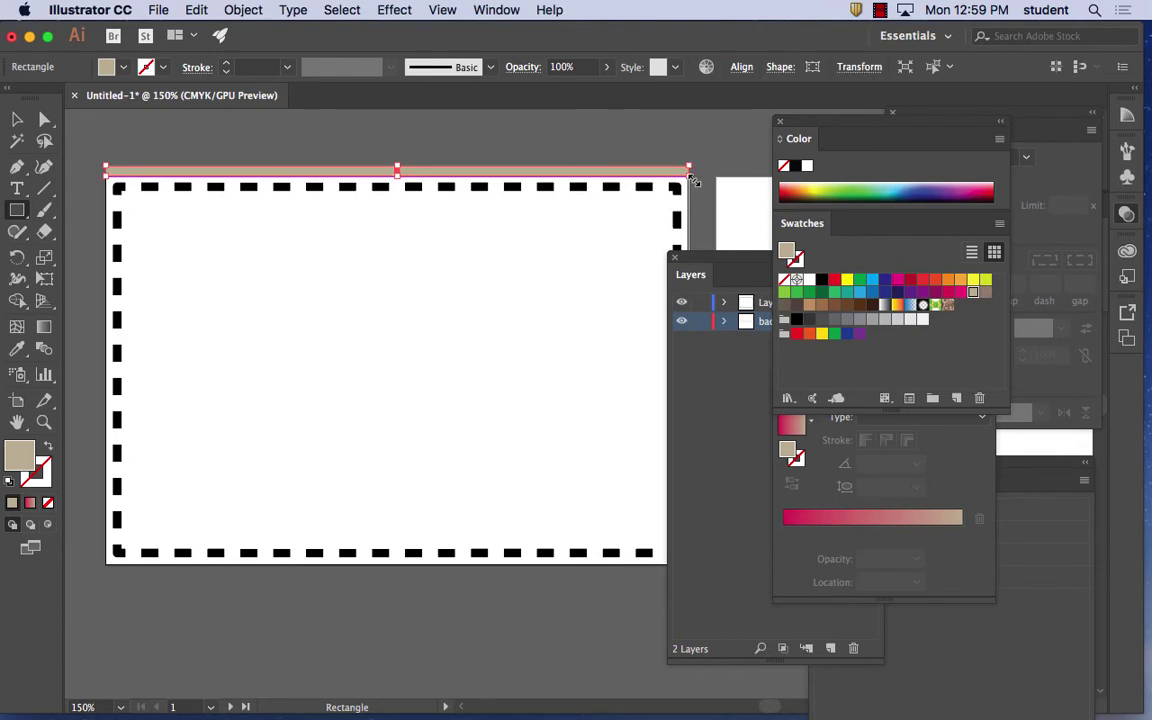
# Step: Duplicate the thin tan rectangle and place the copy just below the first artboard's lower edge
pyautogui.click(16, 122)
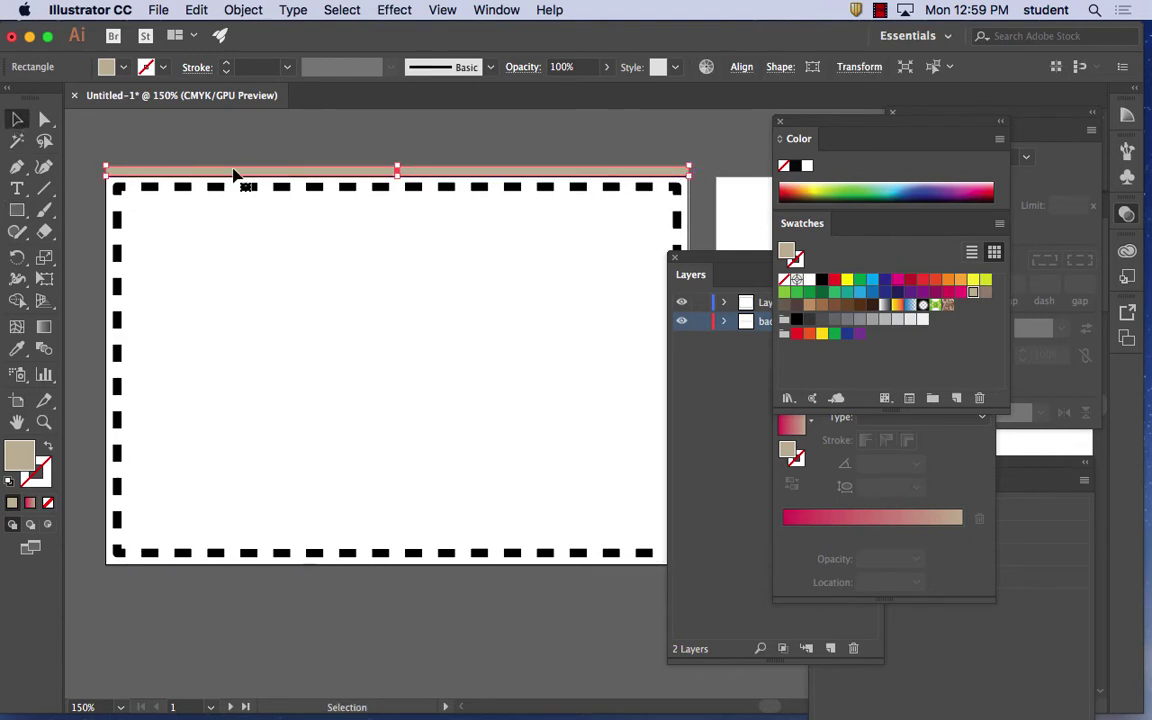
pyautogui.click(237, 329)
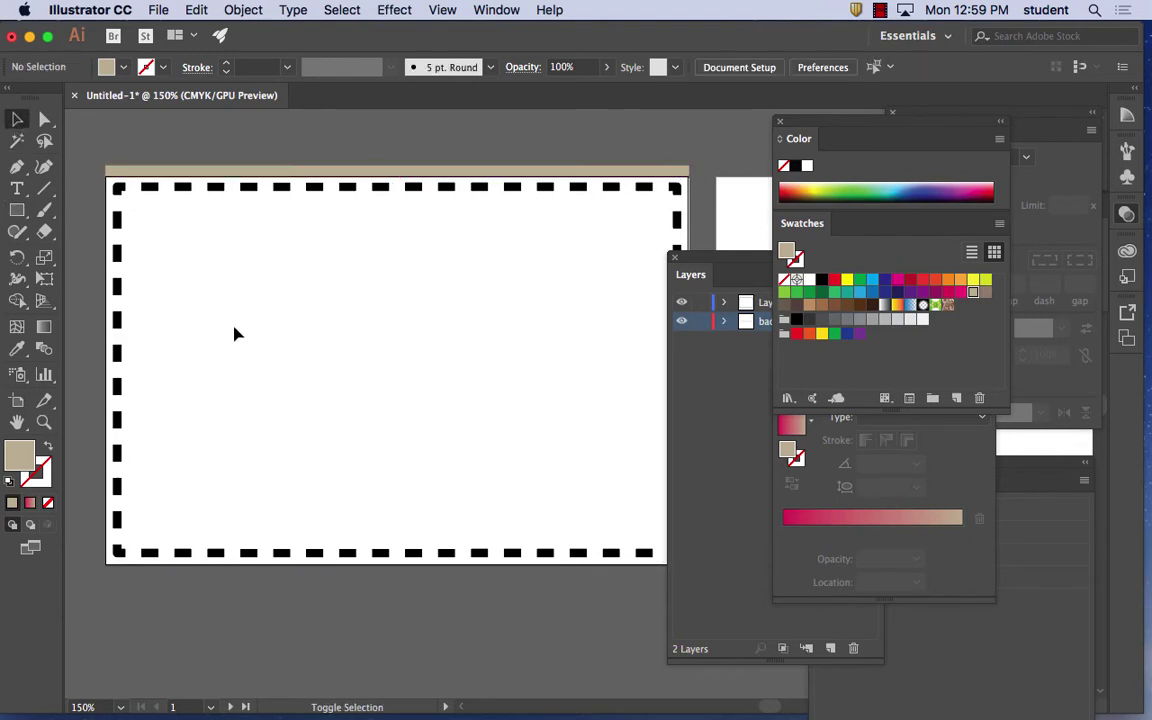
pyautogui.click(274, 176)
pyautogui.click(281, 184)
pyautogui.moveTo(283, 175); pyautogui.dragTo(283, 193)
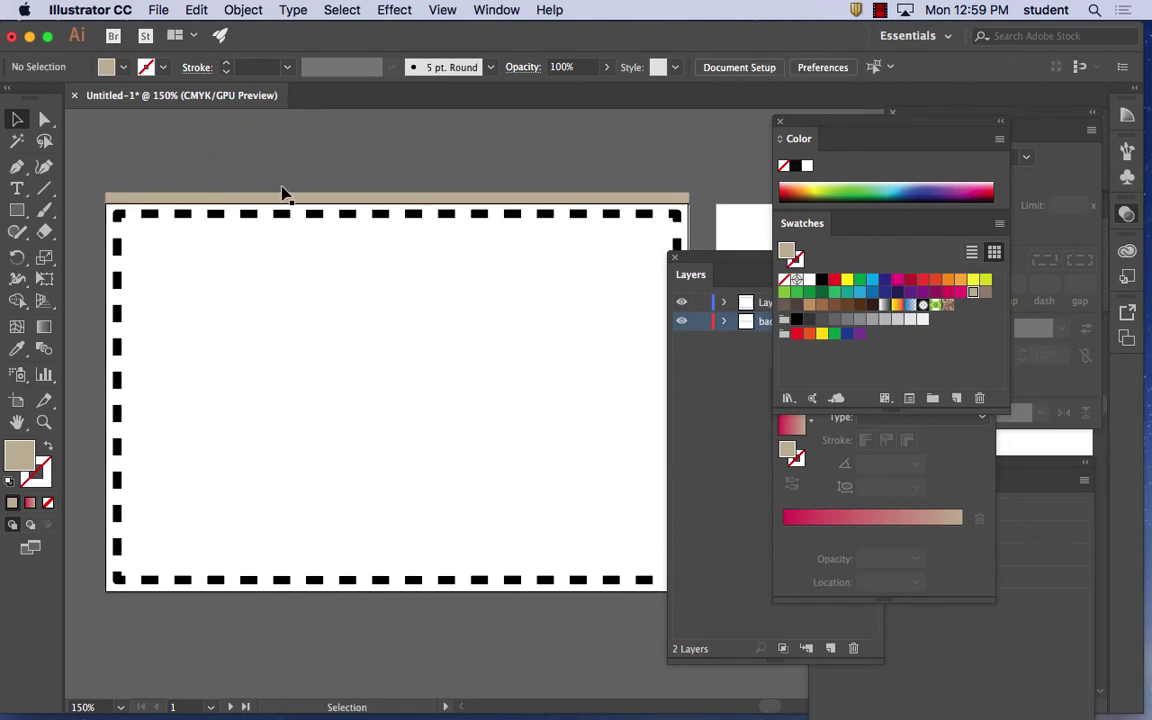
pyautogui.moveTo(363, 305); pyautogui.dragTo(342, 267)
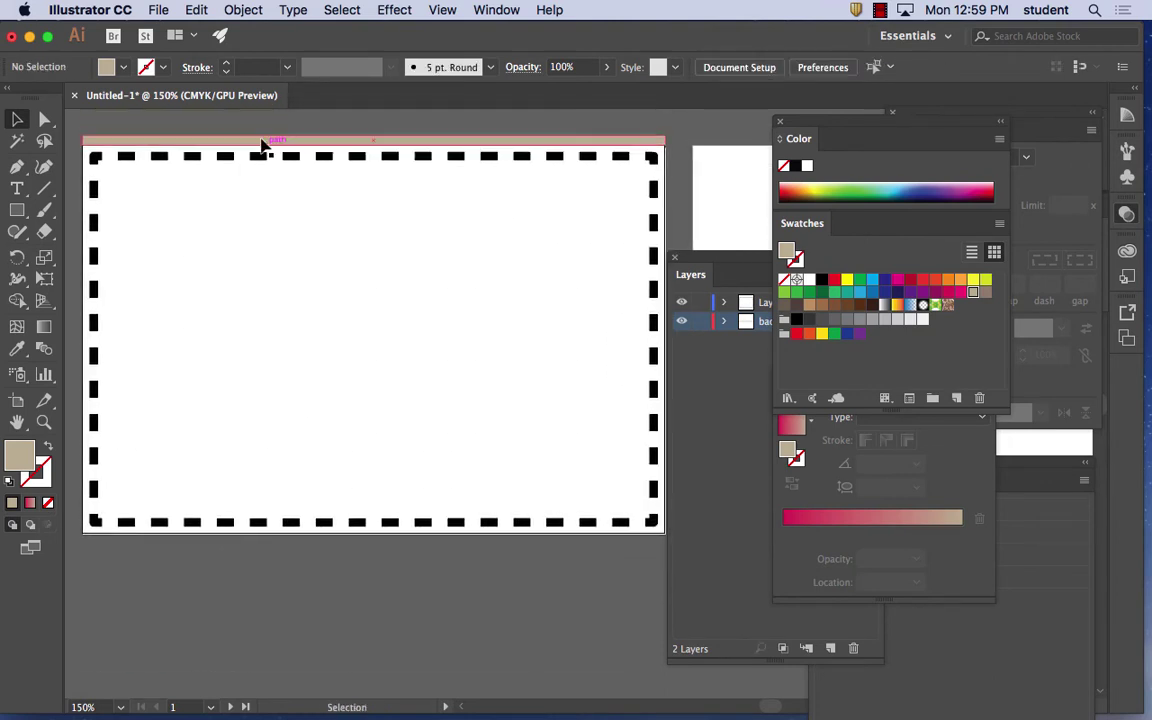
pyautogui.click(273, 146)
pyautogui.moveTo(273, 146); pyautogui.dragTo(261, 546)
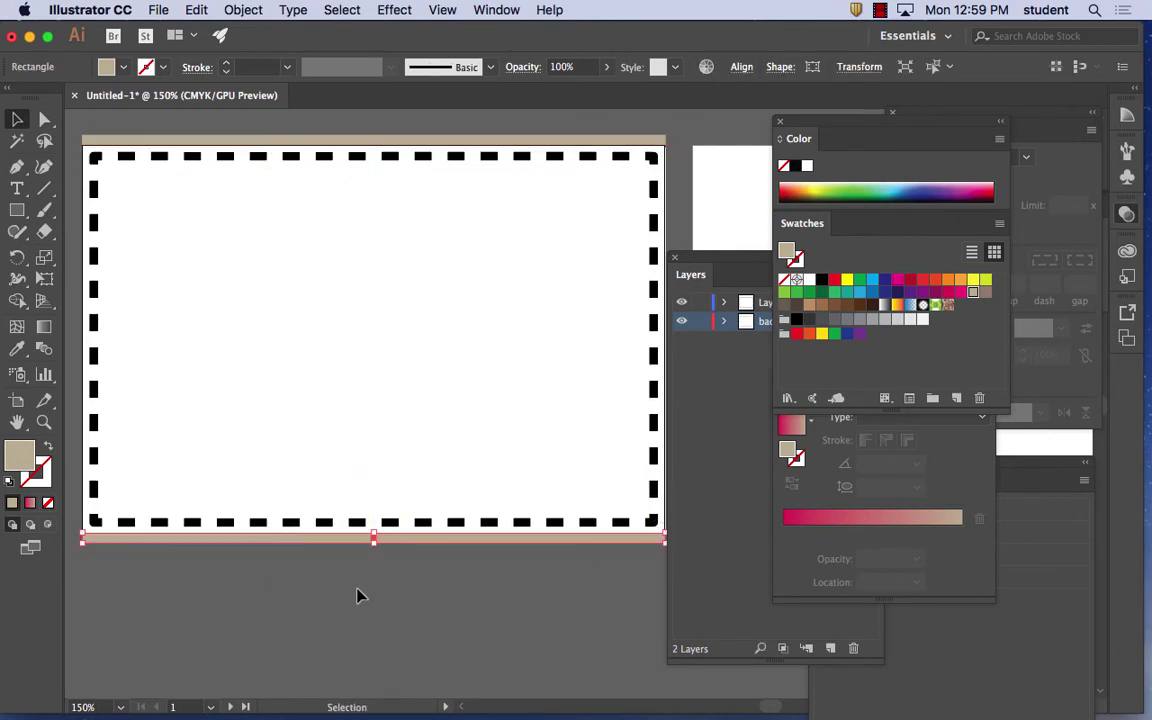
# Step: Fill the thin rectangle below the artboard with pale pink
pyautogui.click(811, 283)
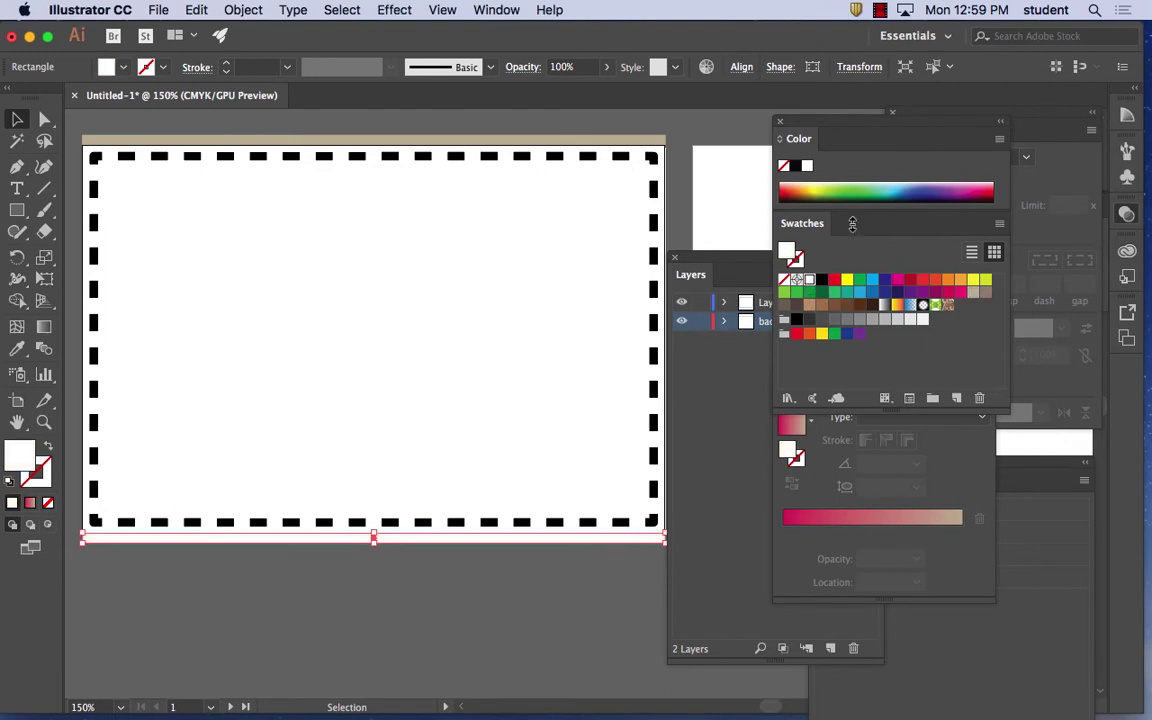
pyautogui.click(810, 184)
pyautogui.moveTo(989, 197); pyautogui.dragTo(991, 174)
pyautogui.press('super+shift+a')
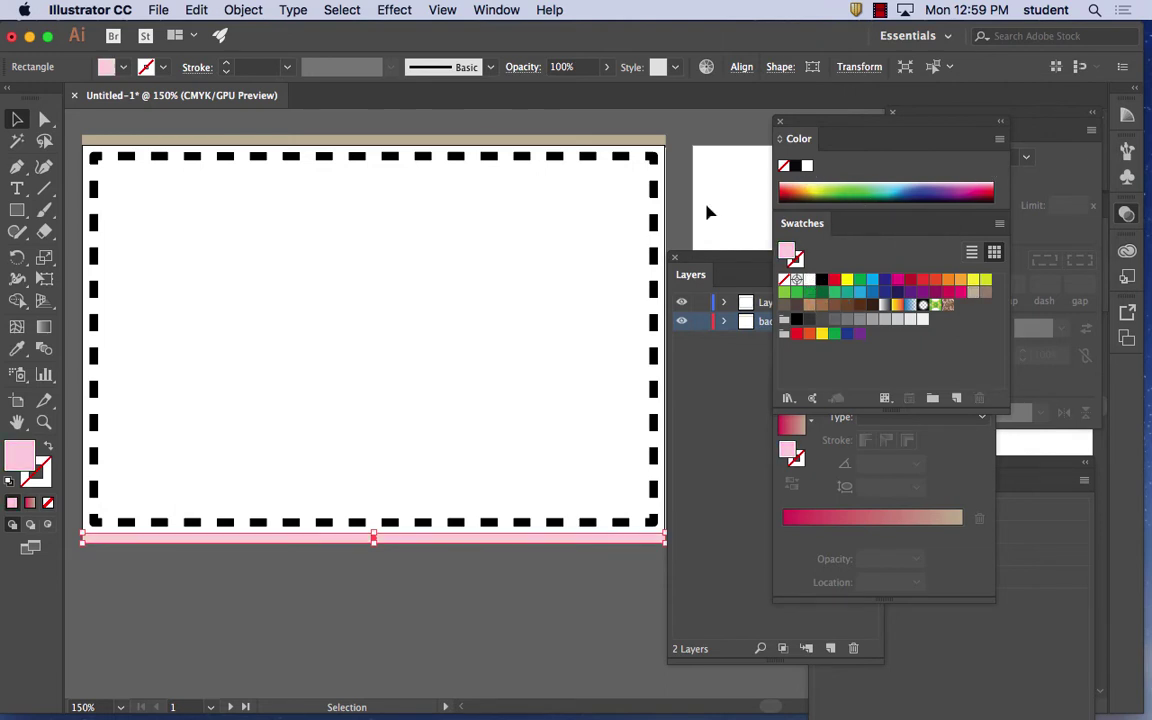
# Step: Fill the thin rectangle above the artboard with pale yellow
pyautogui.click(158, 139)
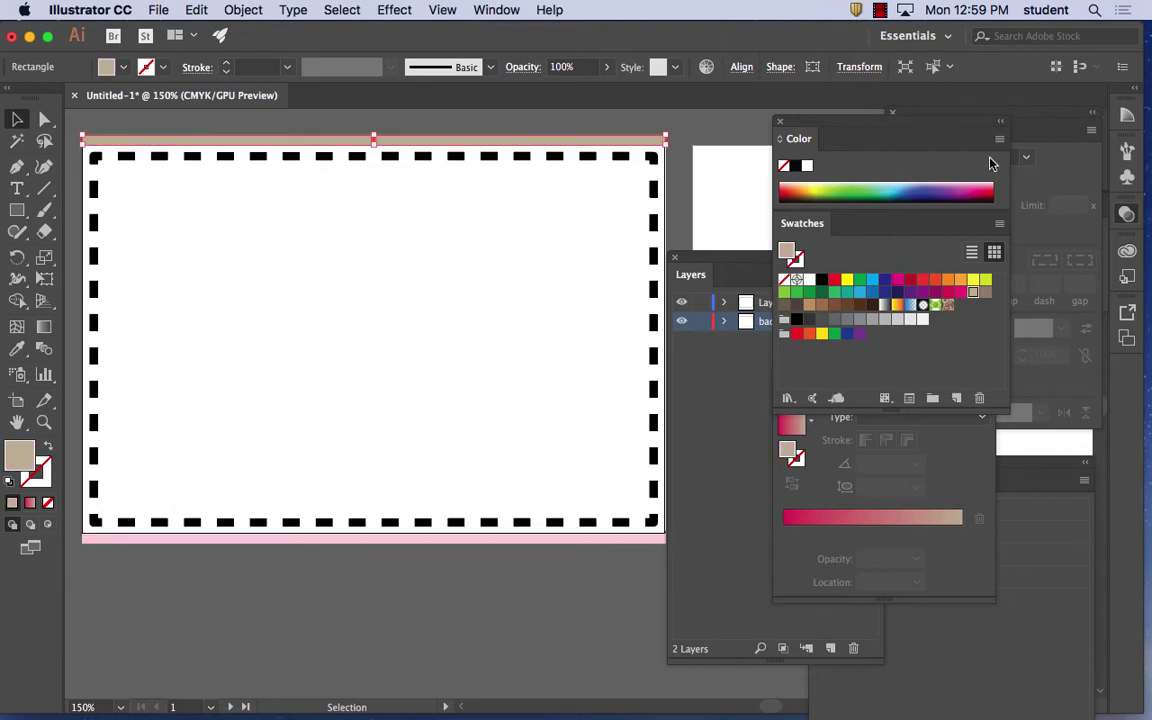
pyautogui.click(895, 181)
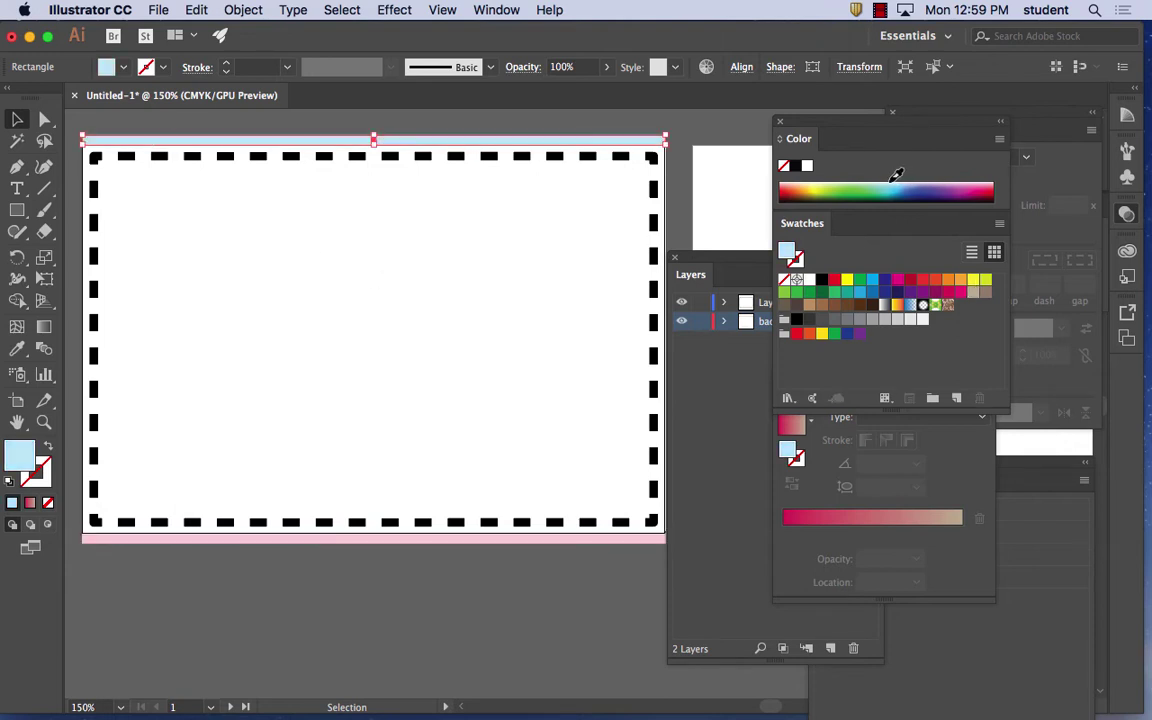
pyautogui.moveTo(895, 179); pyautogui.dragTo(821, 179)
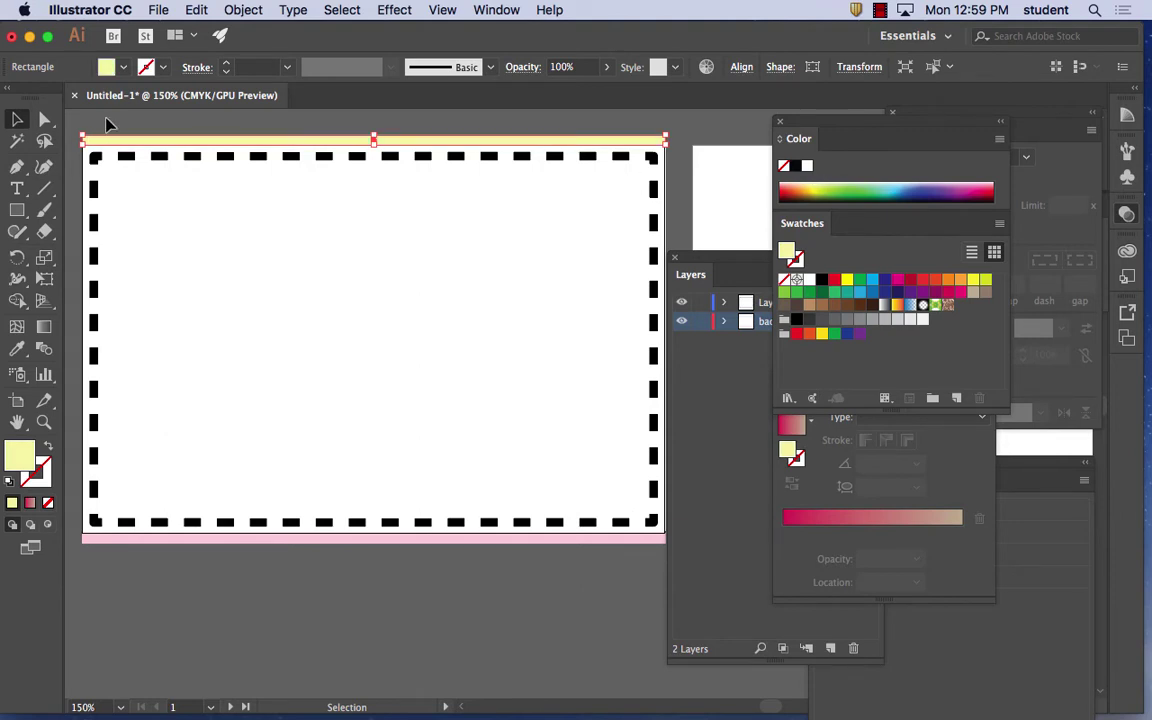
# Step: Blend the pale yellow rectangle above the artboard into the pale pink one below it with the Blend tool
pyautogui.keyDown('shift'); pyautogui.click(136, 540); pyautogui.keyUp('shift')
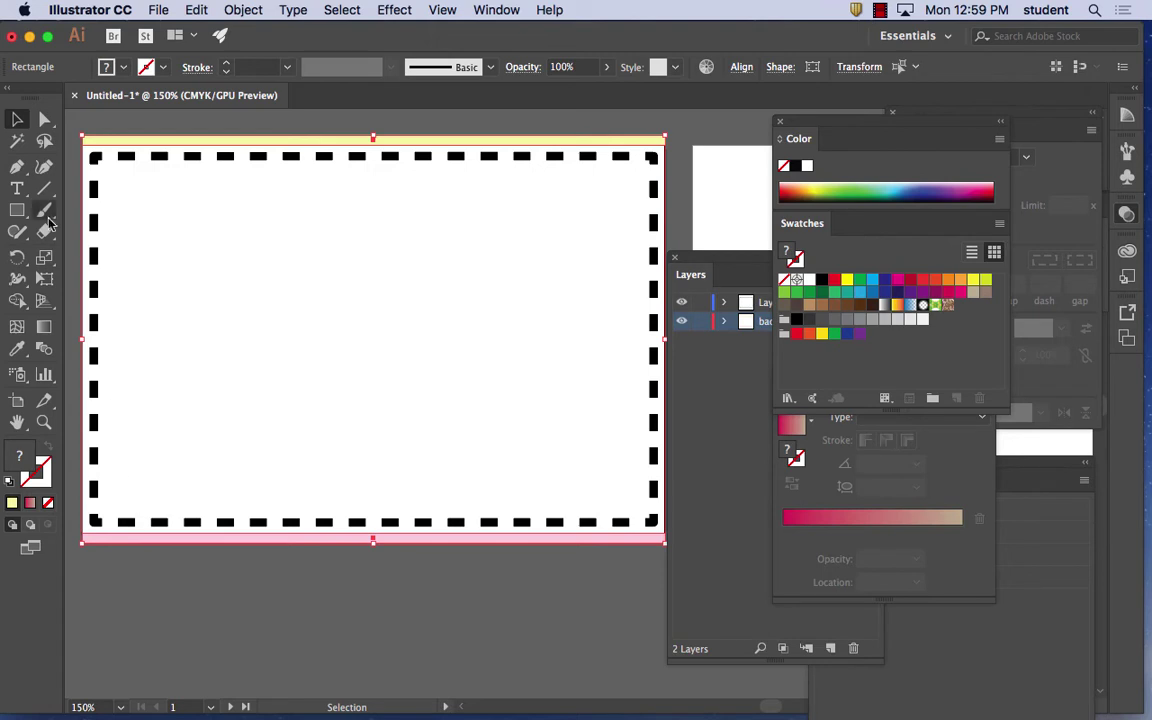
pyautogui.click(130, 120)
pyautogui.click(152, 148)
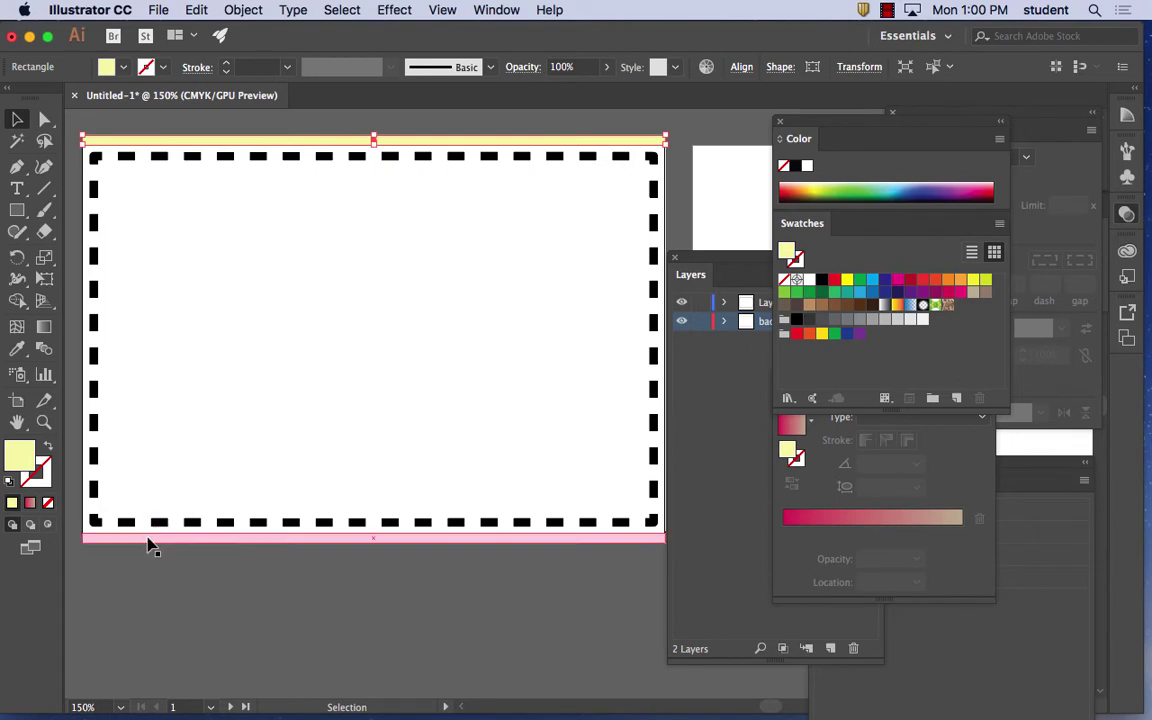
pyautogui.click(155, 125)
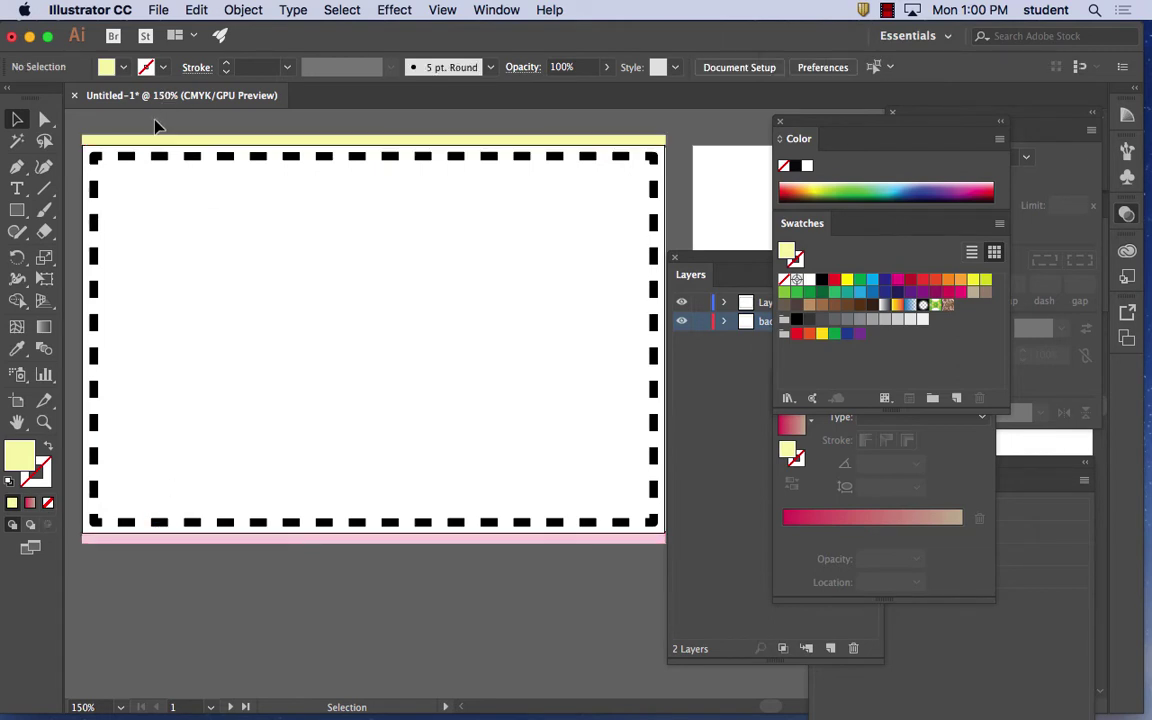
pyautogui.click(43, 350)
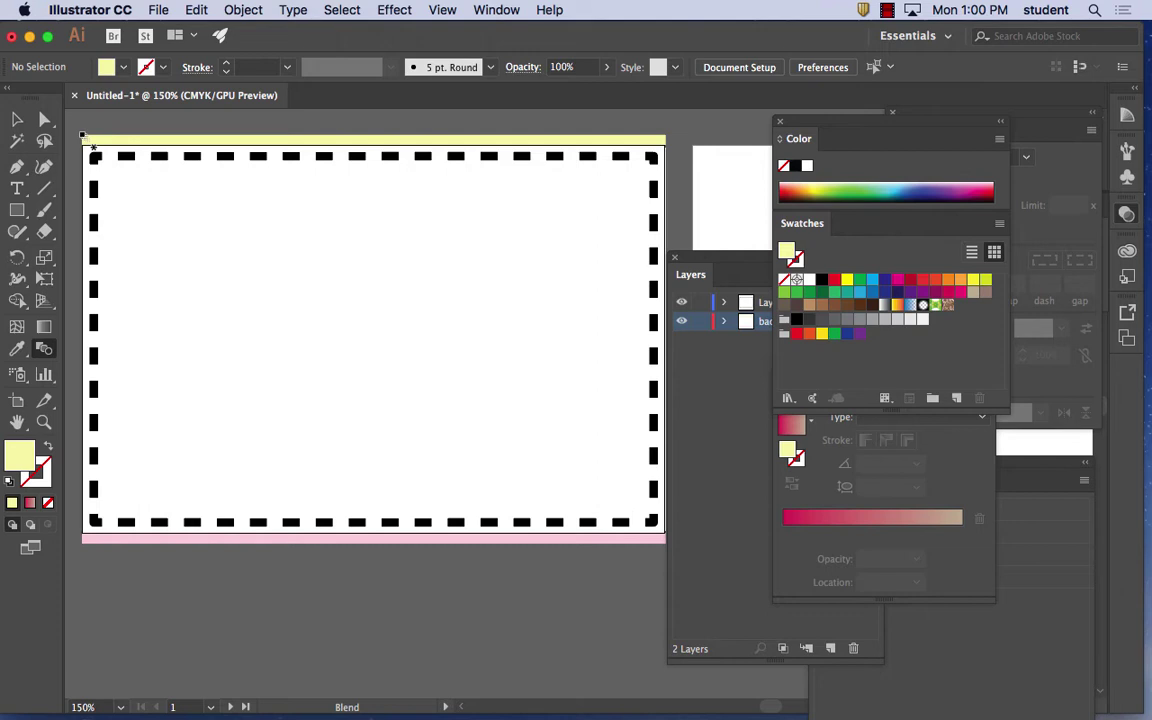
pyautogui.click(86, 539)
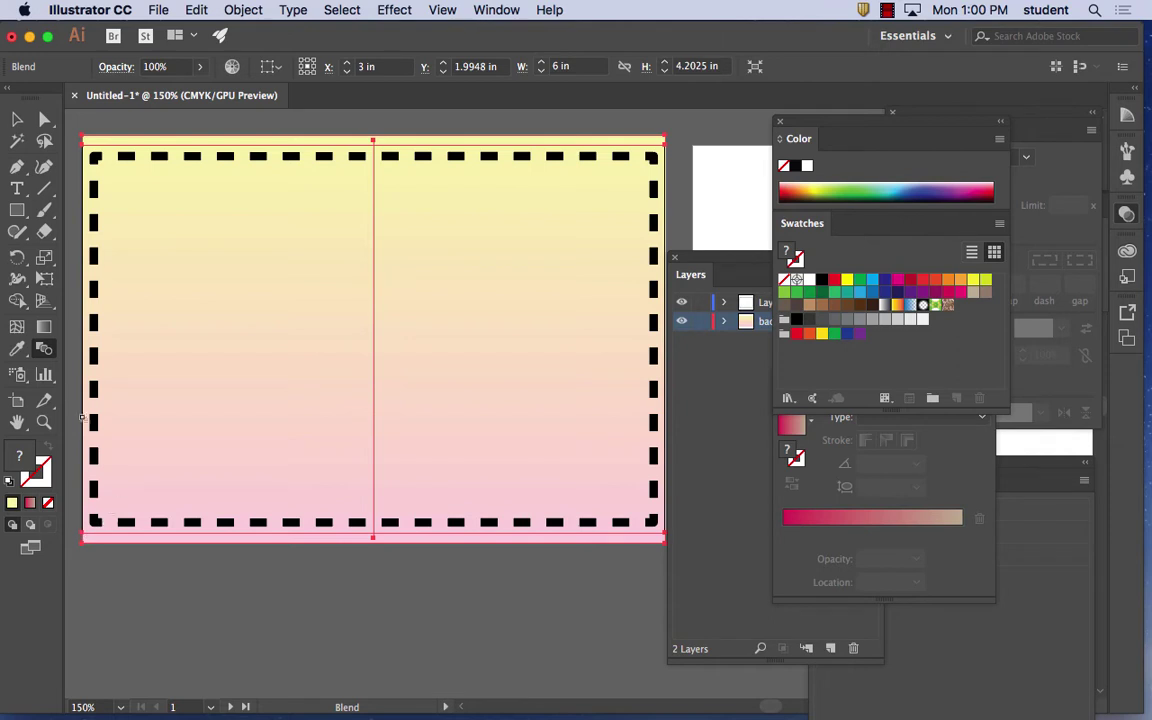
# Step: Change the blend's spacing to Specified Steps with 12 steps and turn on the preview
pyautogui.doubleClick(44, 352)
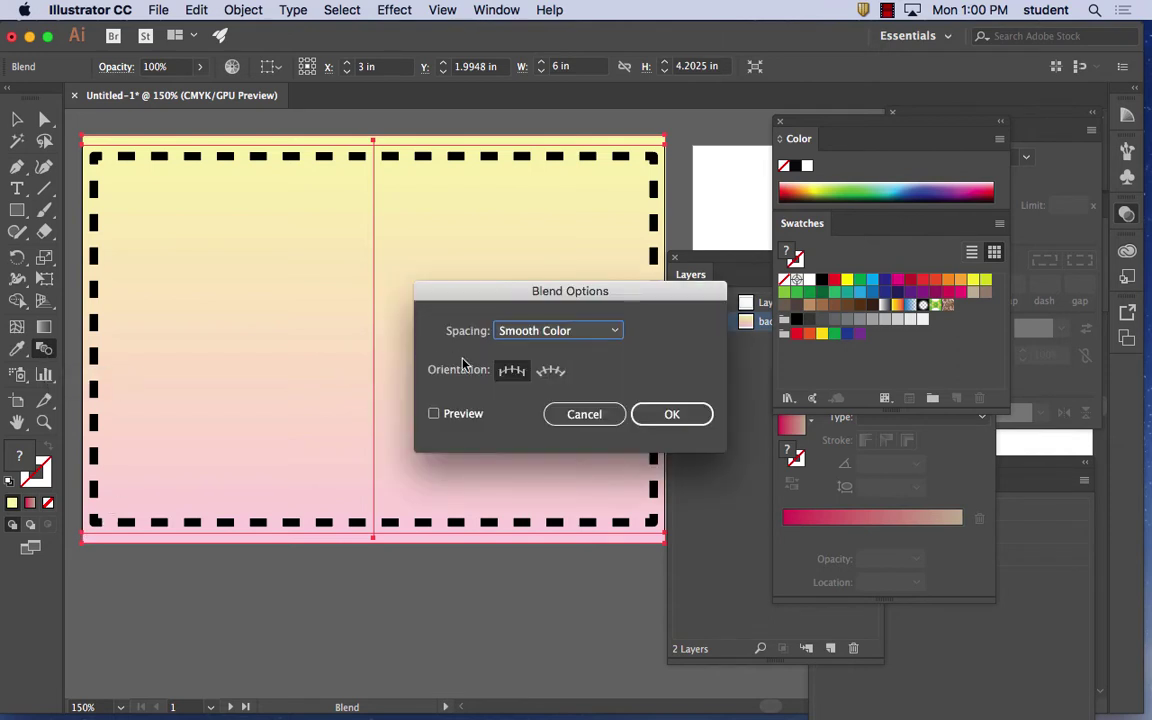
pyautogui.click(563, 332)
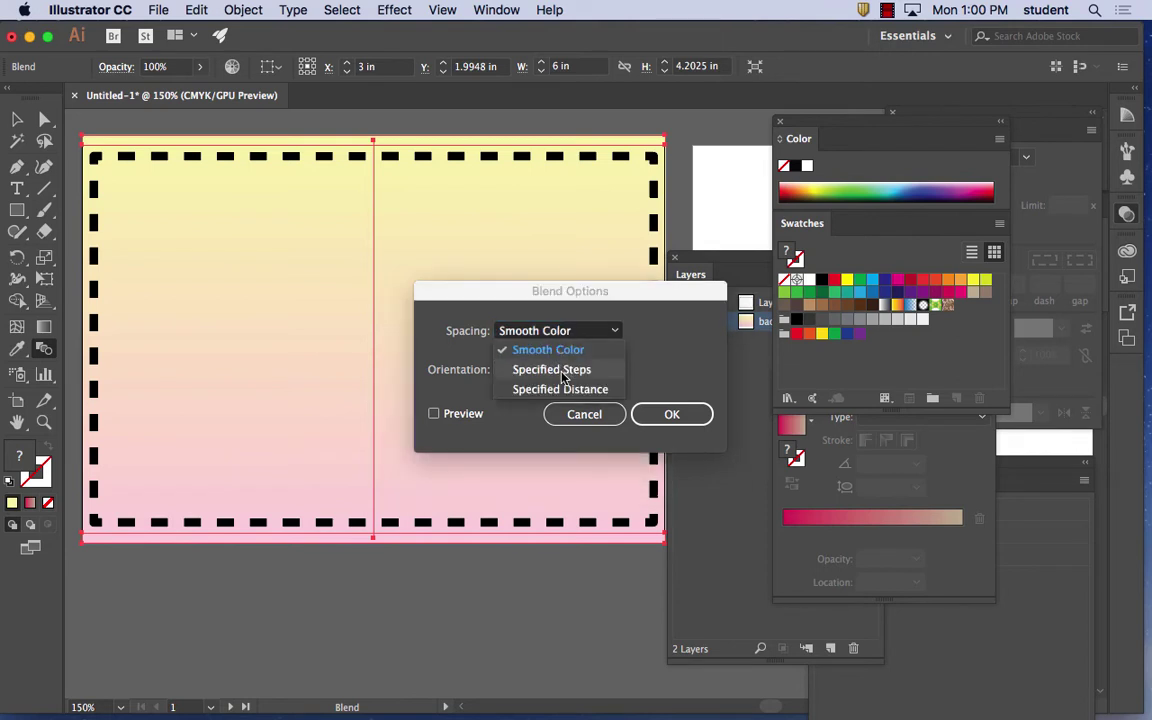
pyautogui.click(552, 370)
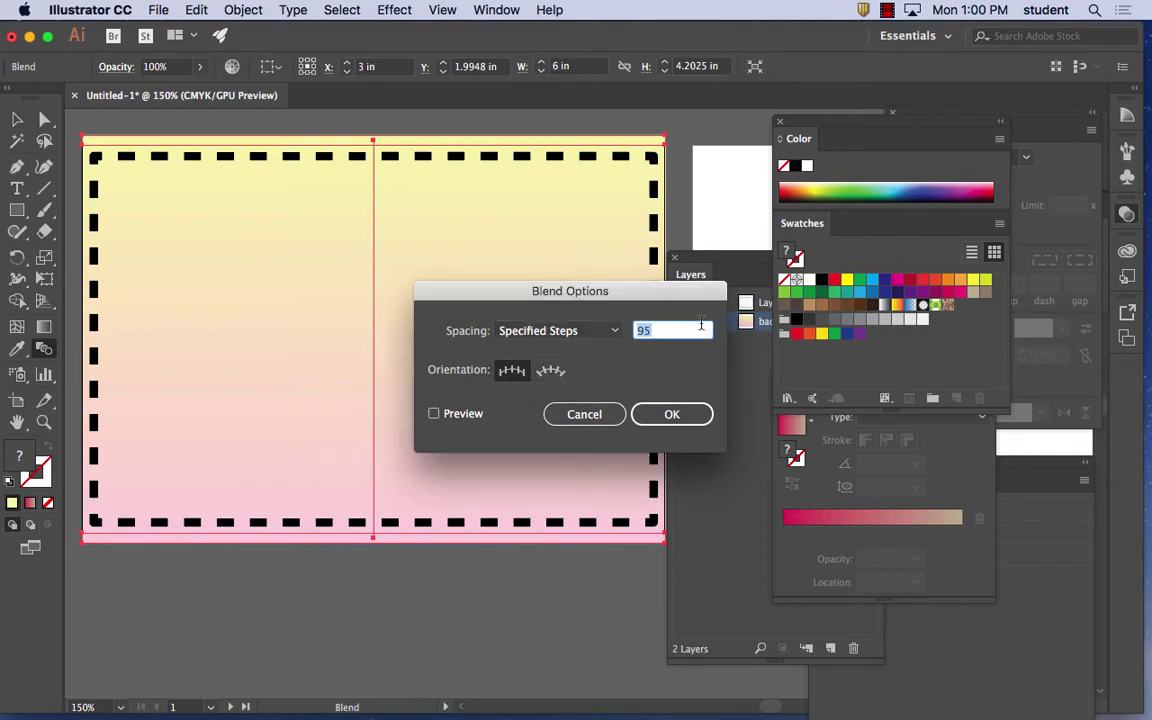
pyautogui.write('12')
pyautogui.click(434, 414)
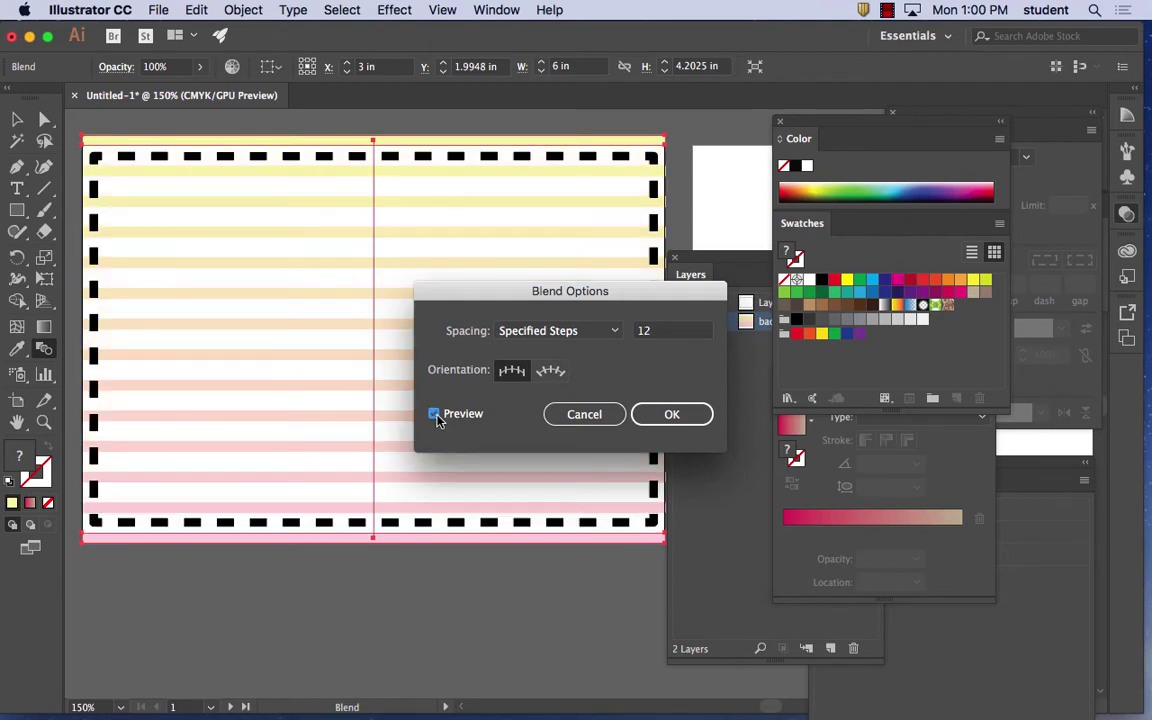
# Step: Try the blend at 24, 30 and 34 specified steps
pyautogui.click(660, 330)
pyautogui.doubleClick(660, 330)
pyautogui.write('2')
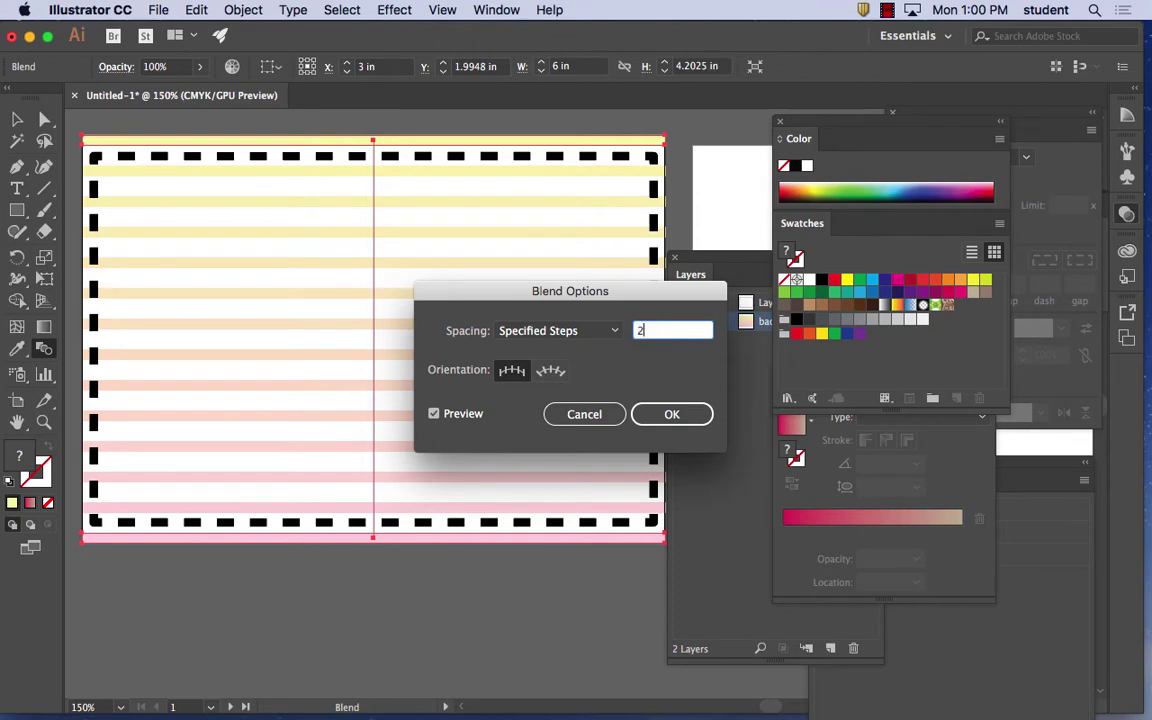
pyautogui.write('4')
pyautogui.press('Tab')
pyautogui.doubleClick(663, 330)
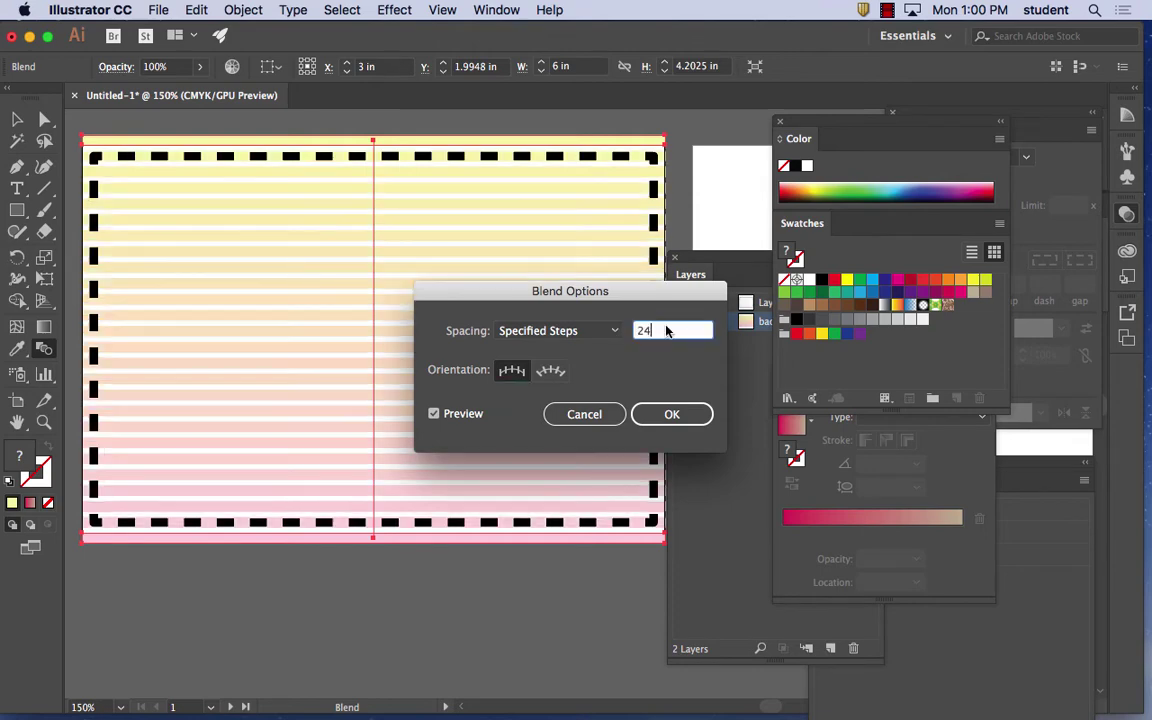
pyautogui.write('30')
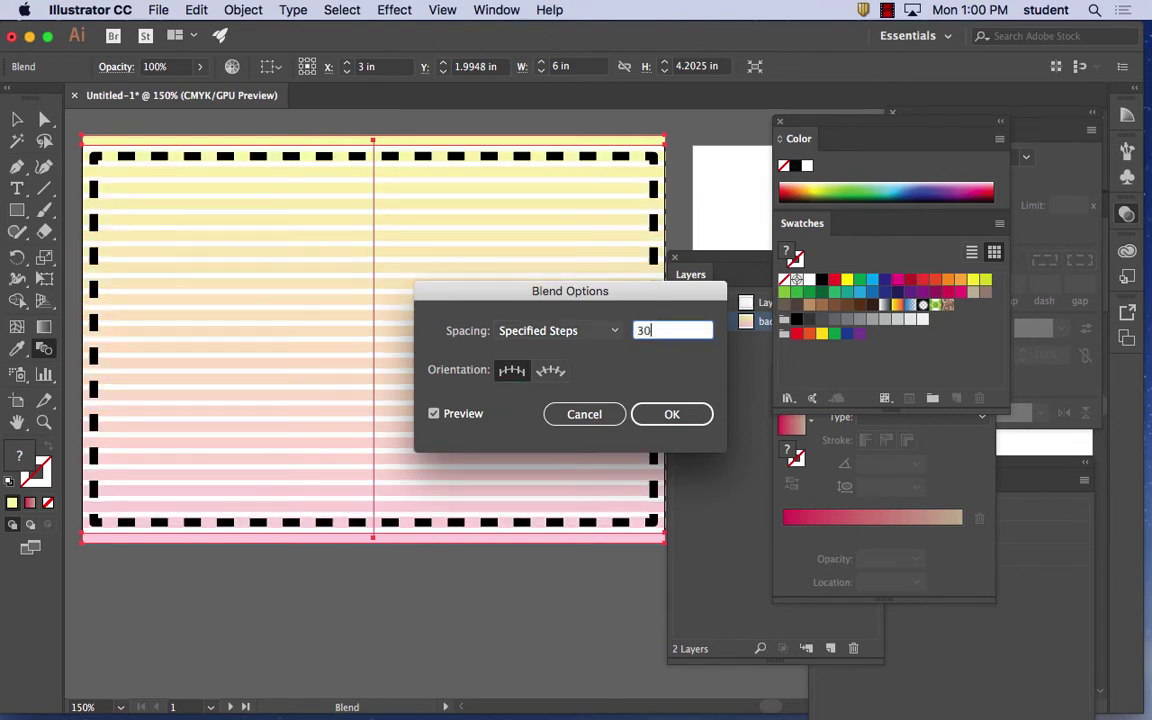
pyautogui.press('Tab')
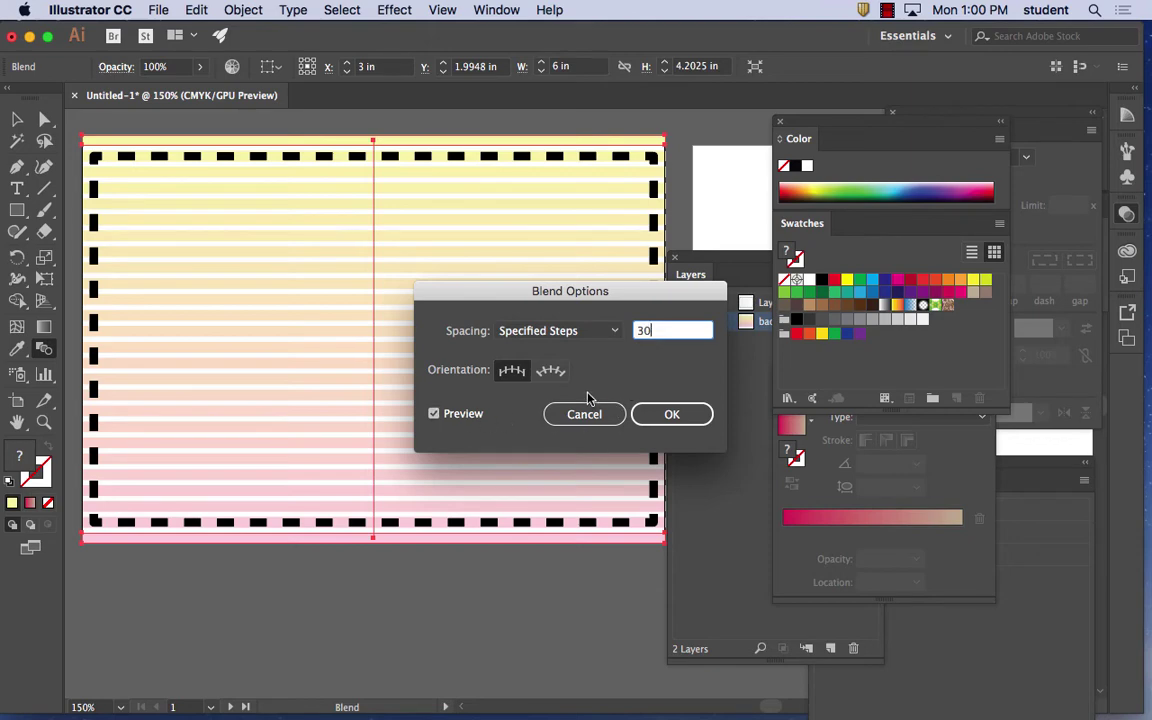
pyautogui.doubleClick(663, 330)
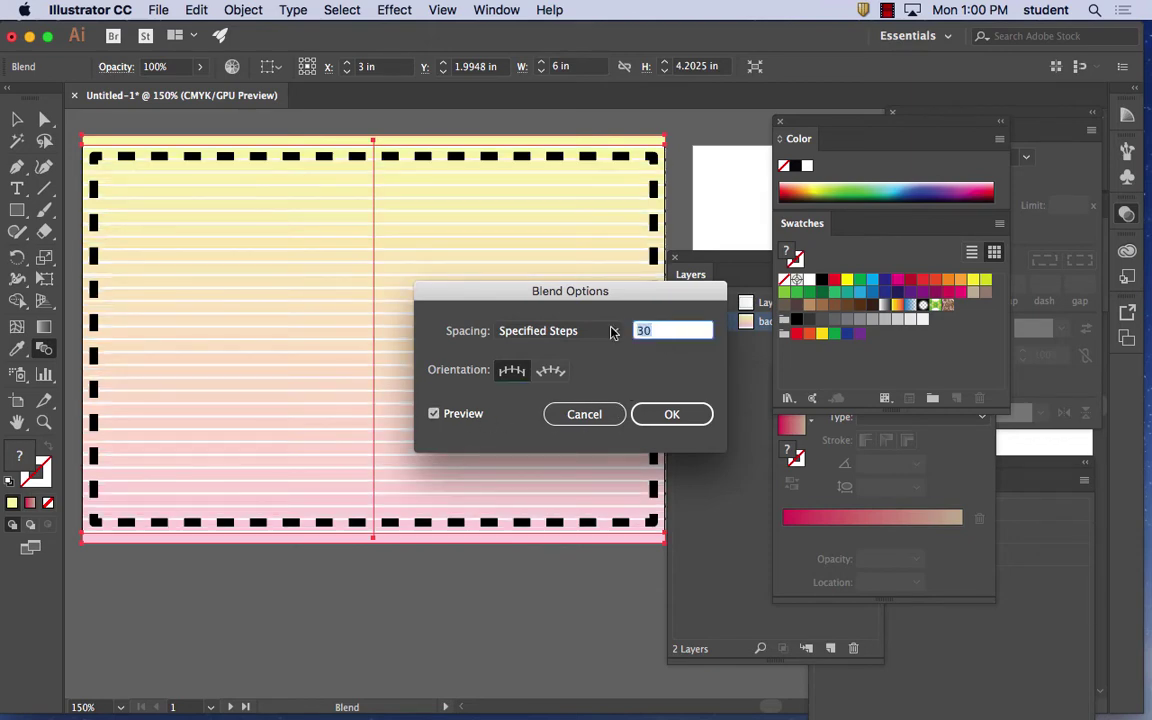
pyautogui.write('34')
pyautogui.press('Tab')
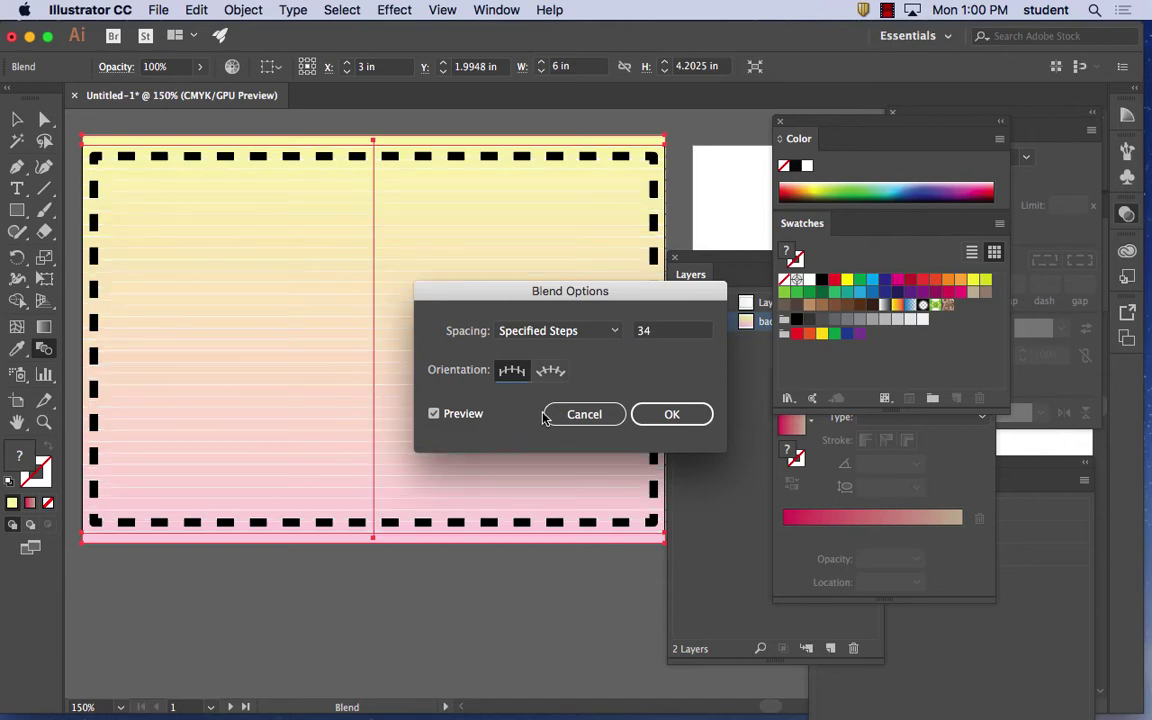
# Step: Set the blend to 38 specified steps, apply it and check its smoothness up close
pyautogui.doubleClick(663, 331)
pyautogui.write('3')
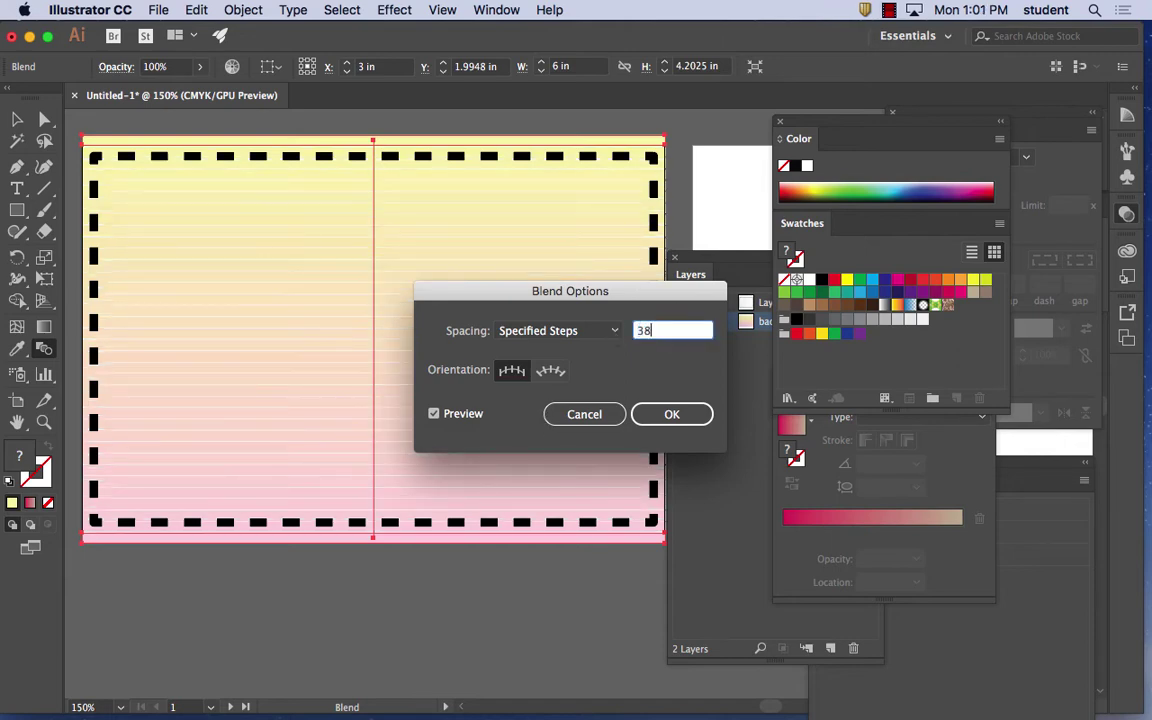
pyautogui.write('8')
pyautogui.press('Tab')
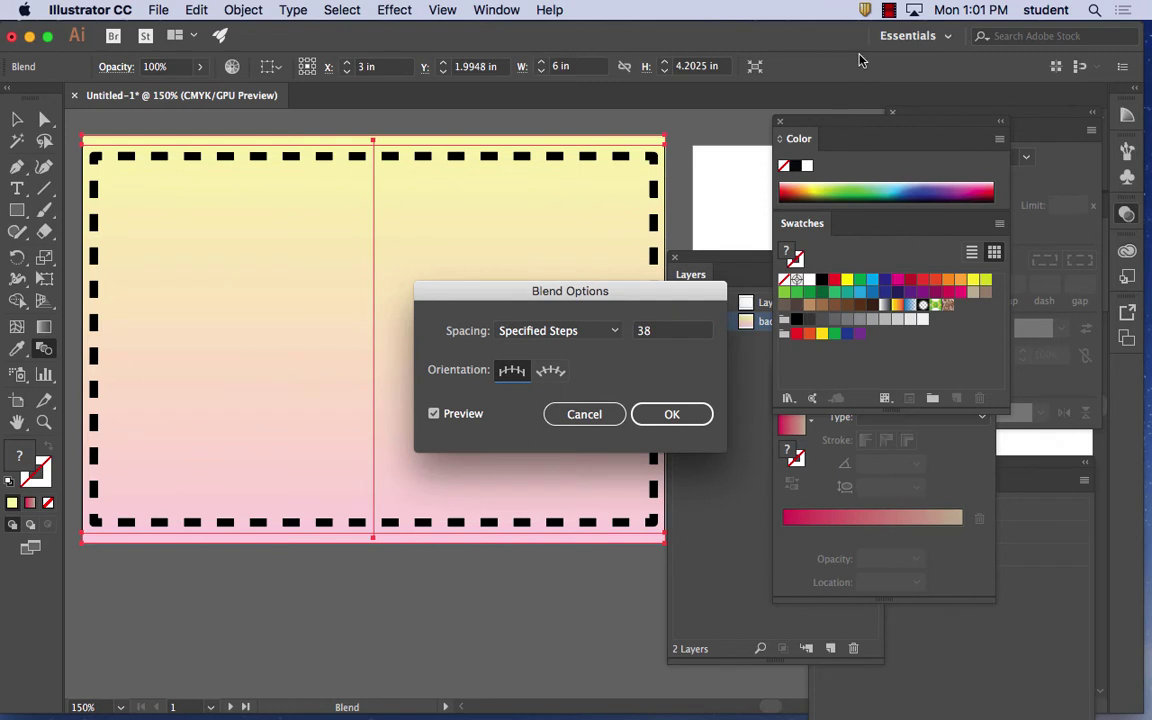
pyautogui.click(677, 415)
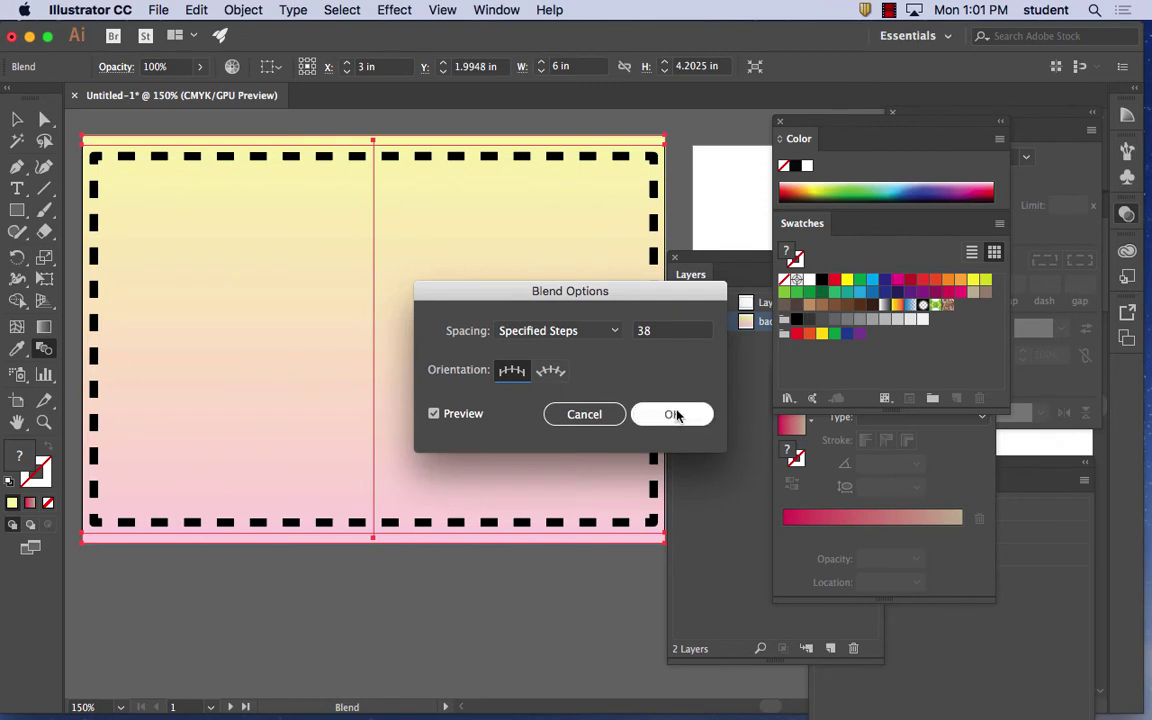
pyautogui.press('super+equal')
pyautogui.press('super+equal')
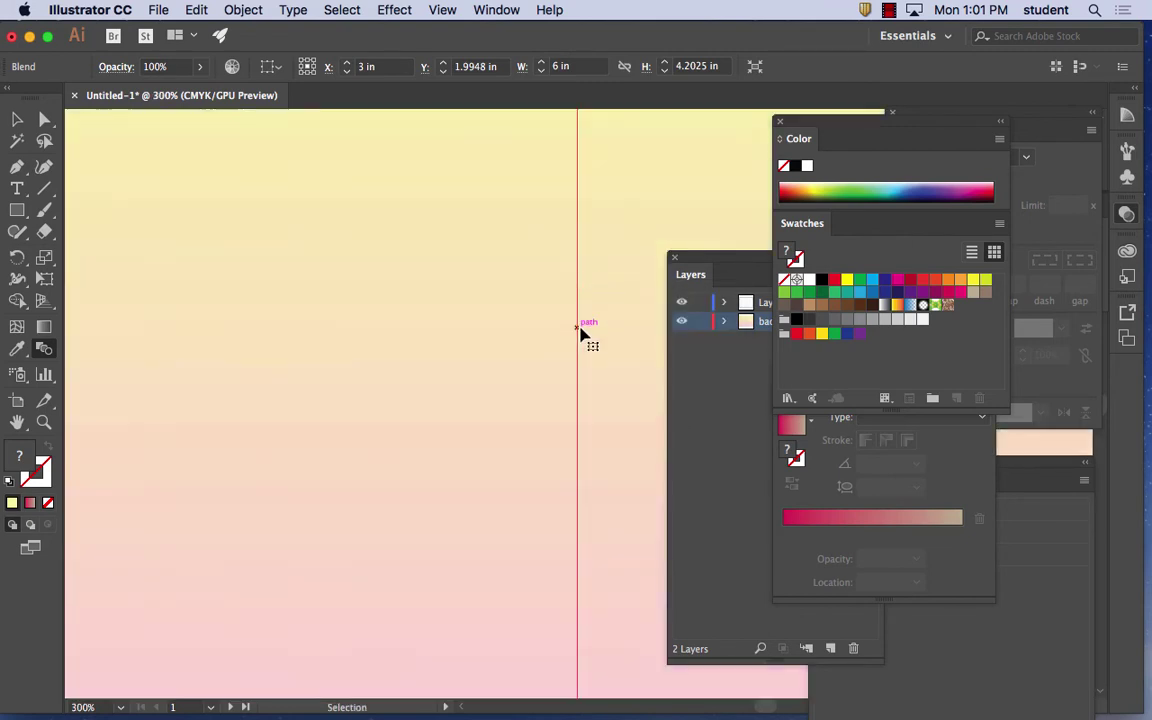
pyautogui.press('super+minus')
pyautogui.press('super+minus')
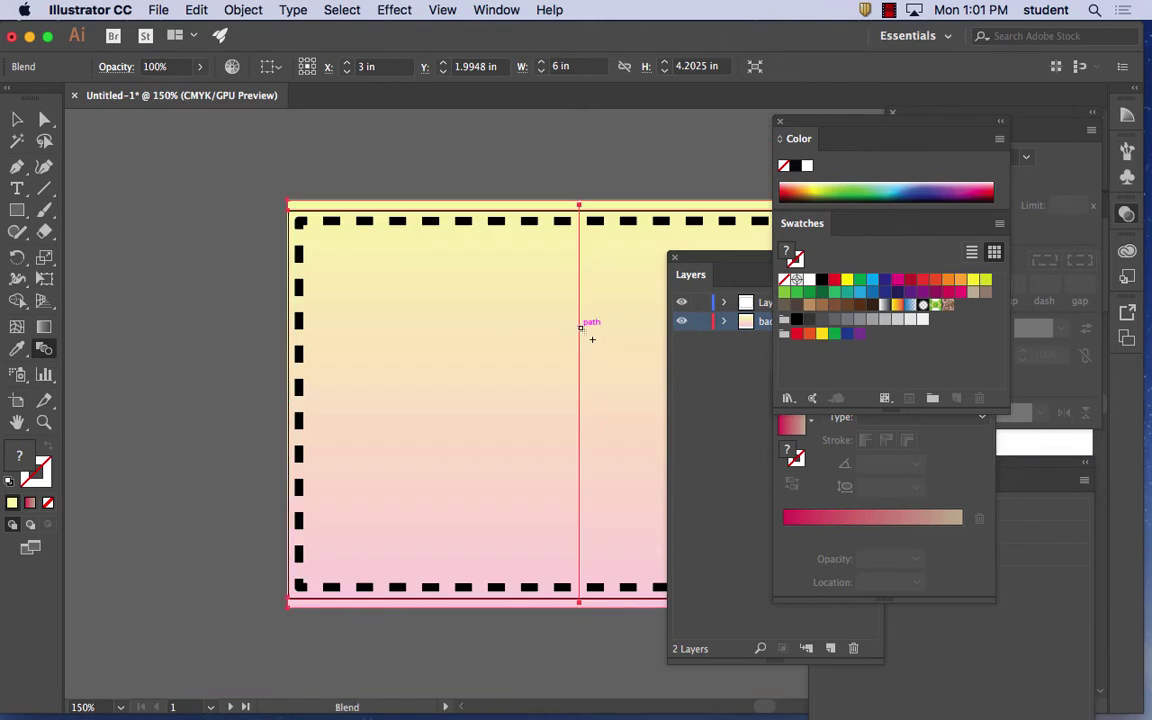
# Step: Reselect the background blend and preview its current Specified Steps setting, accepting the blend options unchanged
pyautogui.press('v')
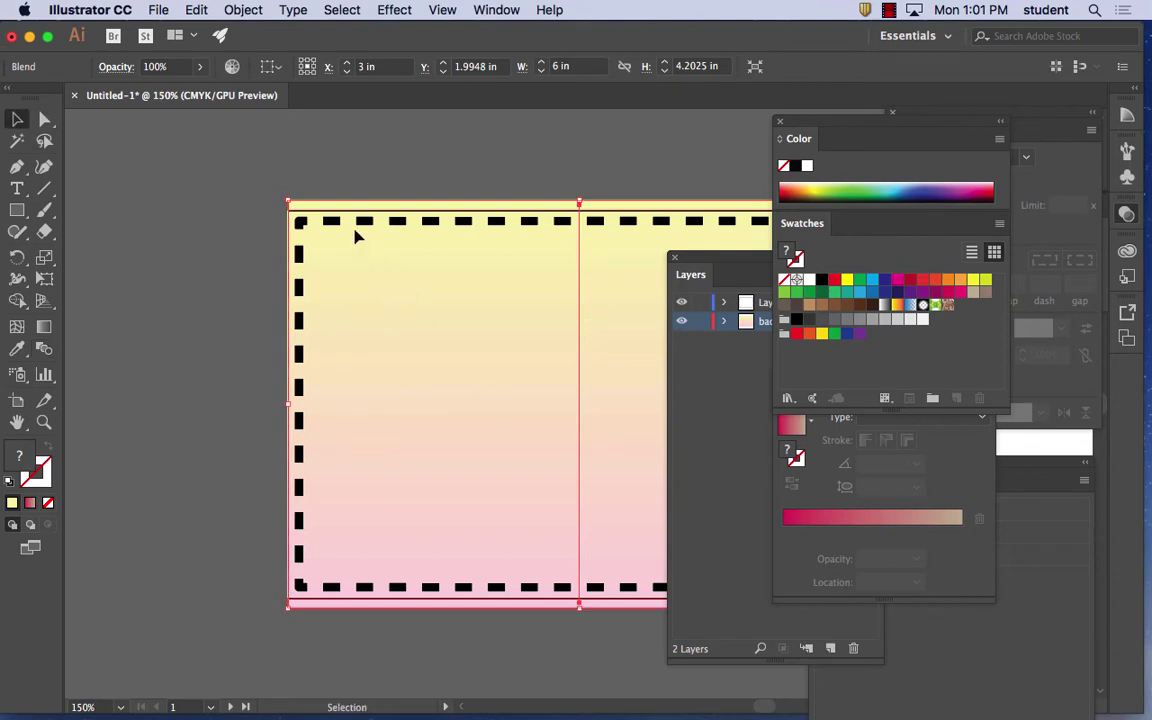
pyautogui.click(326, 192)
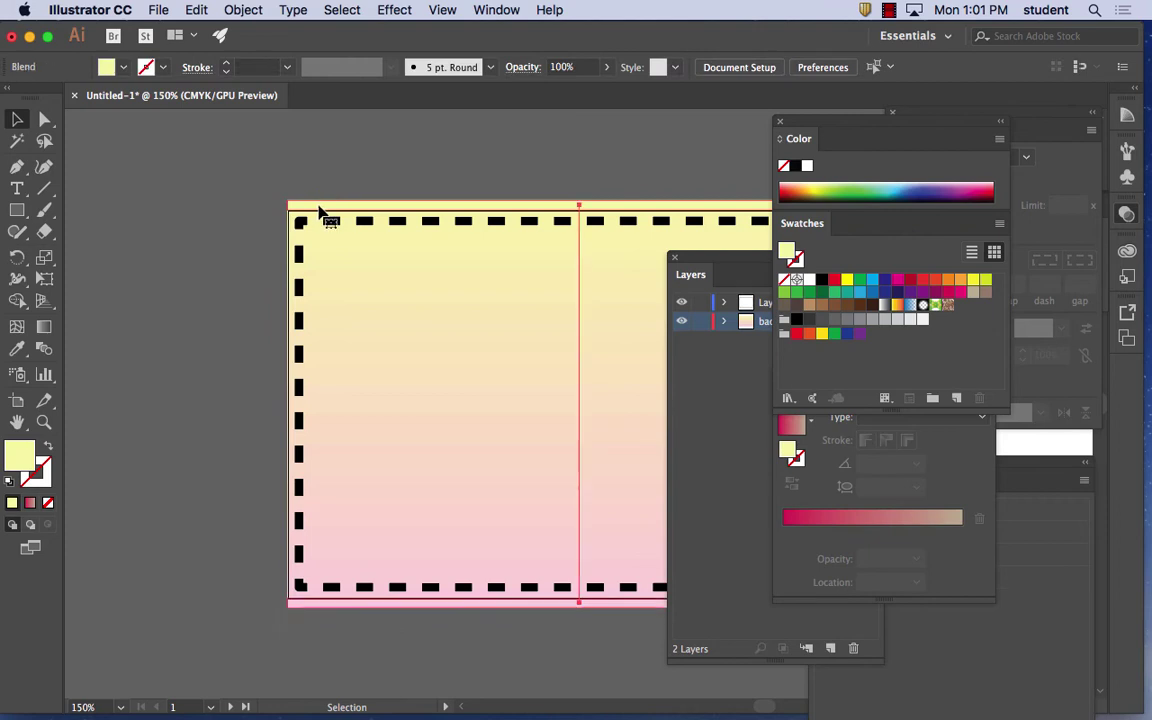
pyautogui.click(320, 211)
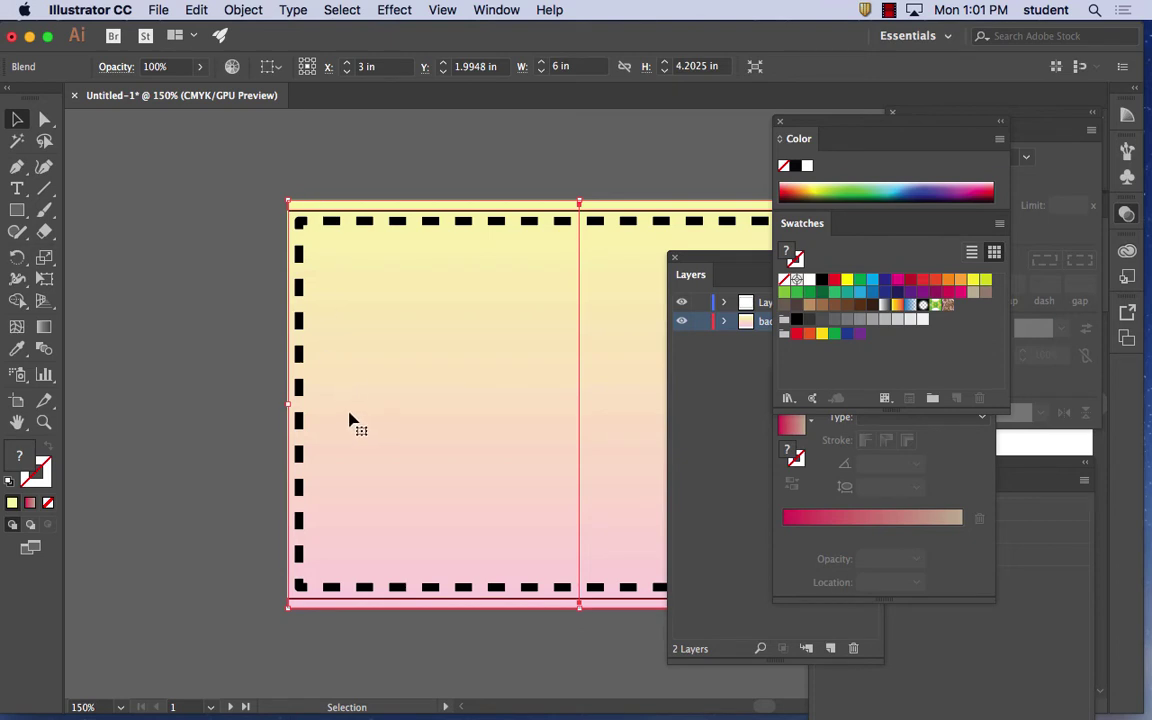
pyautogui.click(46, 348)
pyautogui.doubleClick(46, 348)
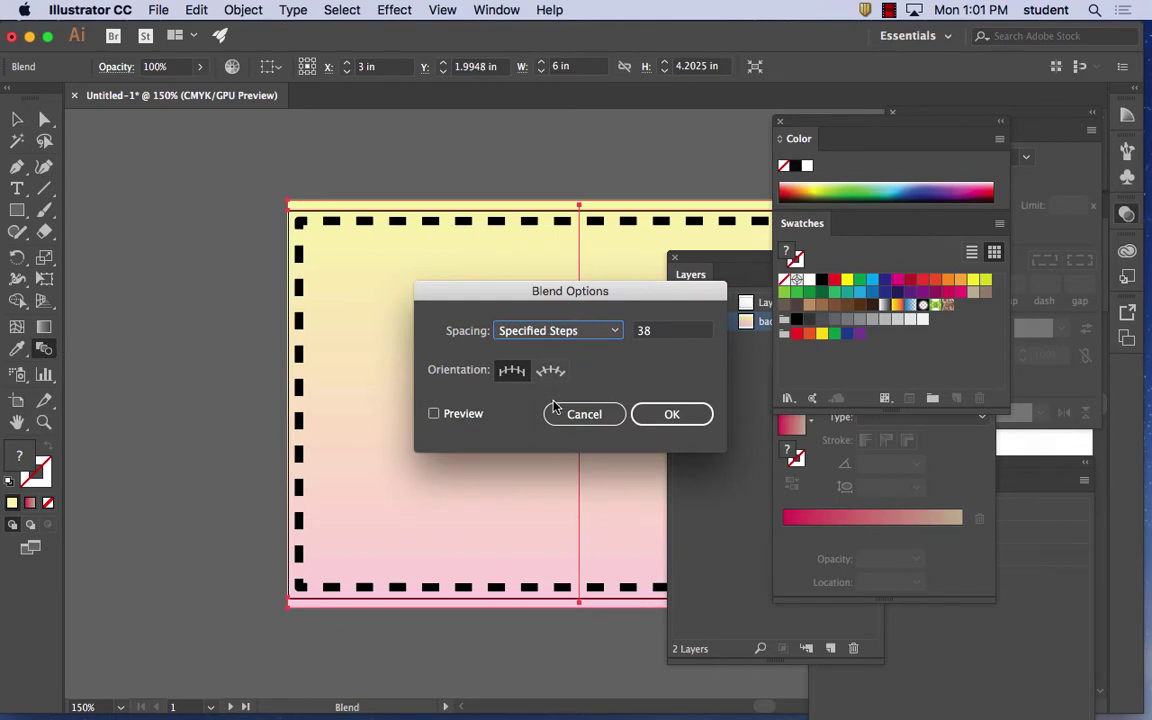
pyautogui.click(434, 413)
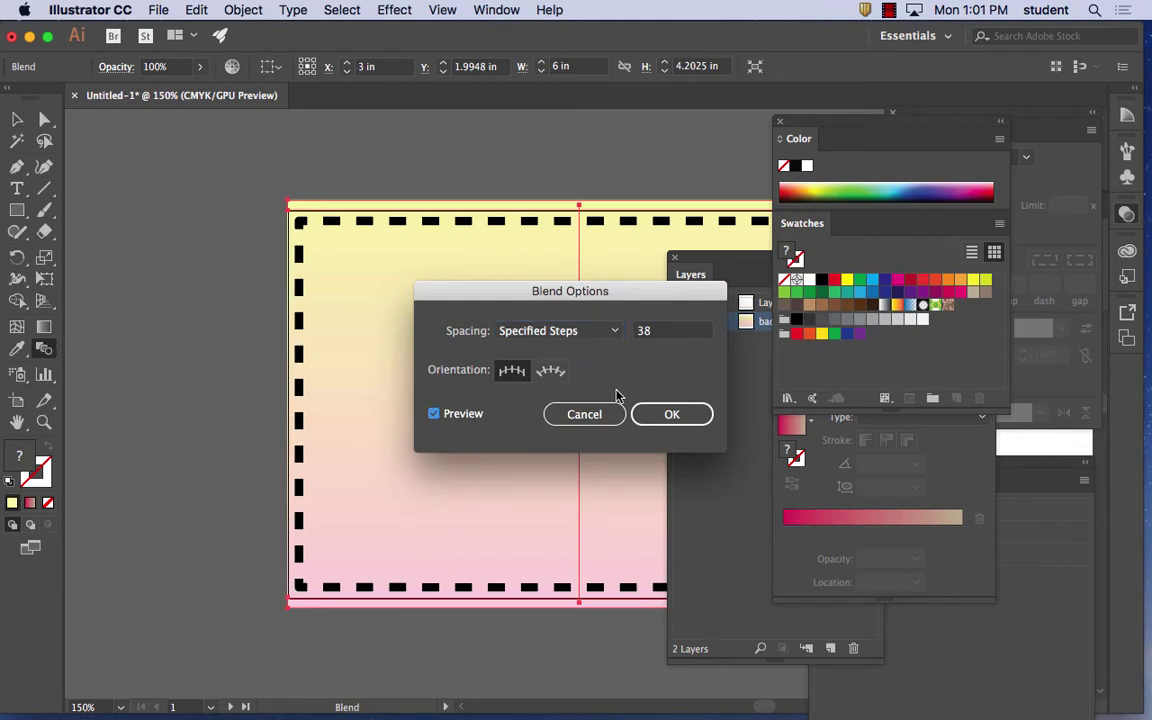
pyautogui.click(676, 415)
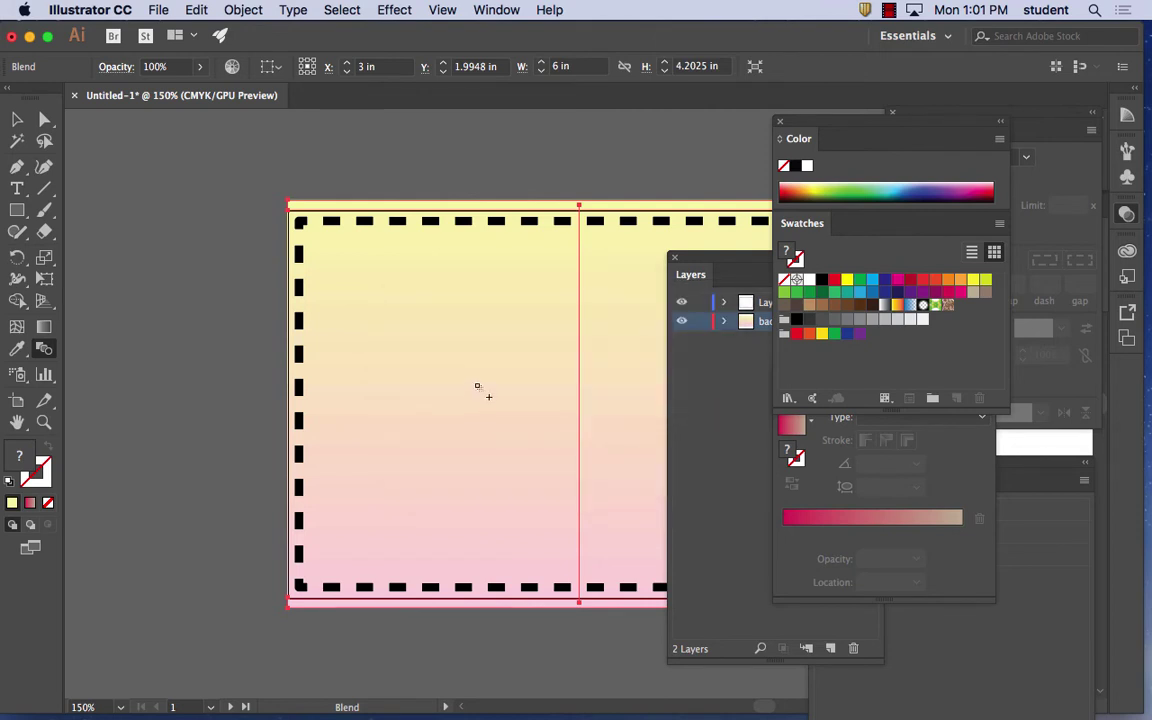
pyautogui.click(437, 380)
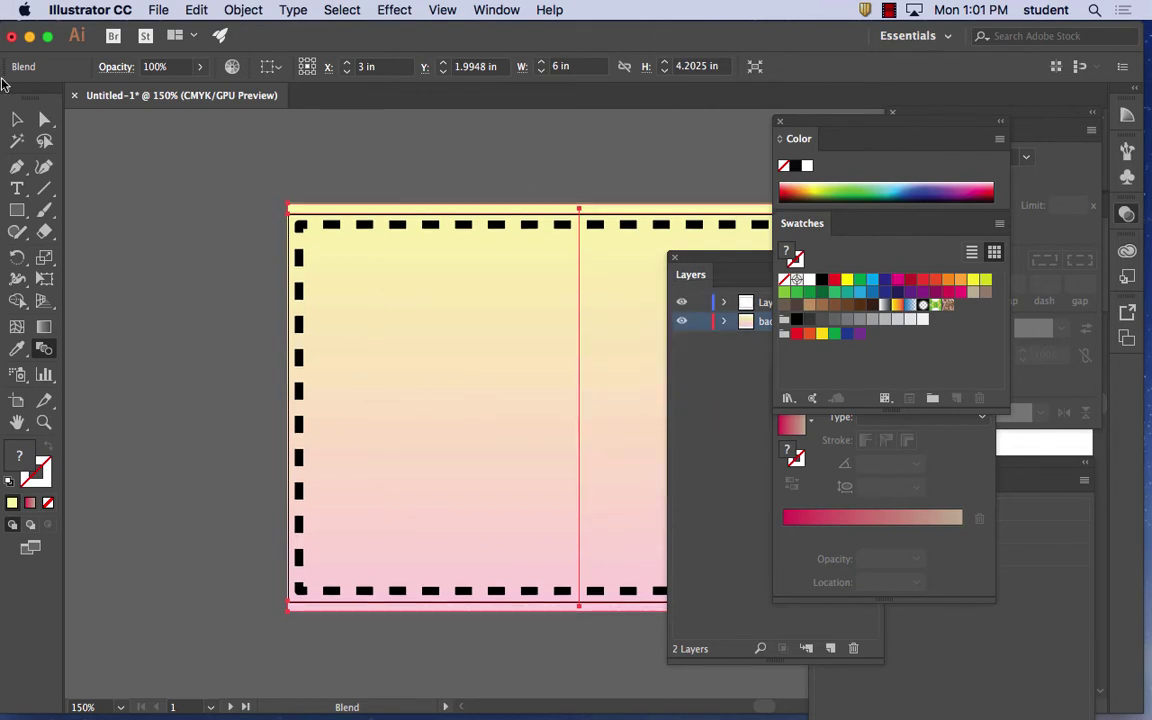
# Step: Undo the blend between the pale yellow and pale pink rectangles
pyautogui.click(16, 119)
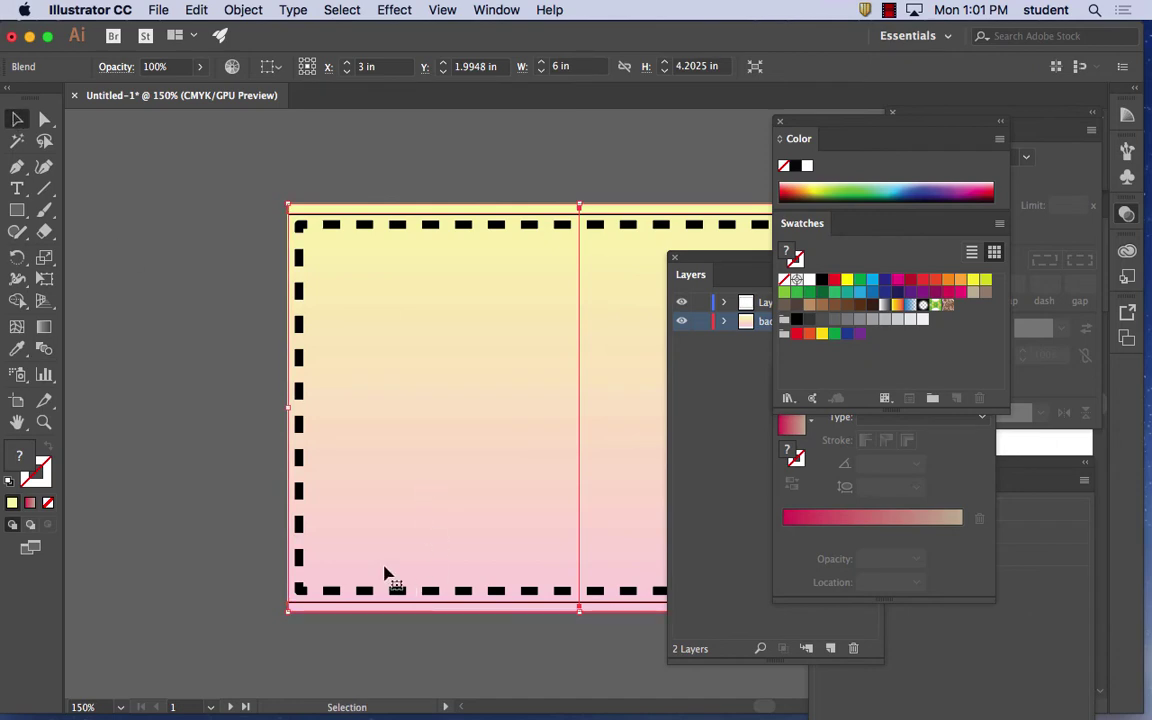
pyautogui.click(429, 592)
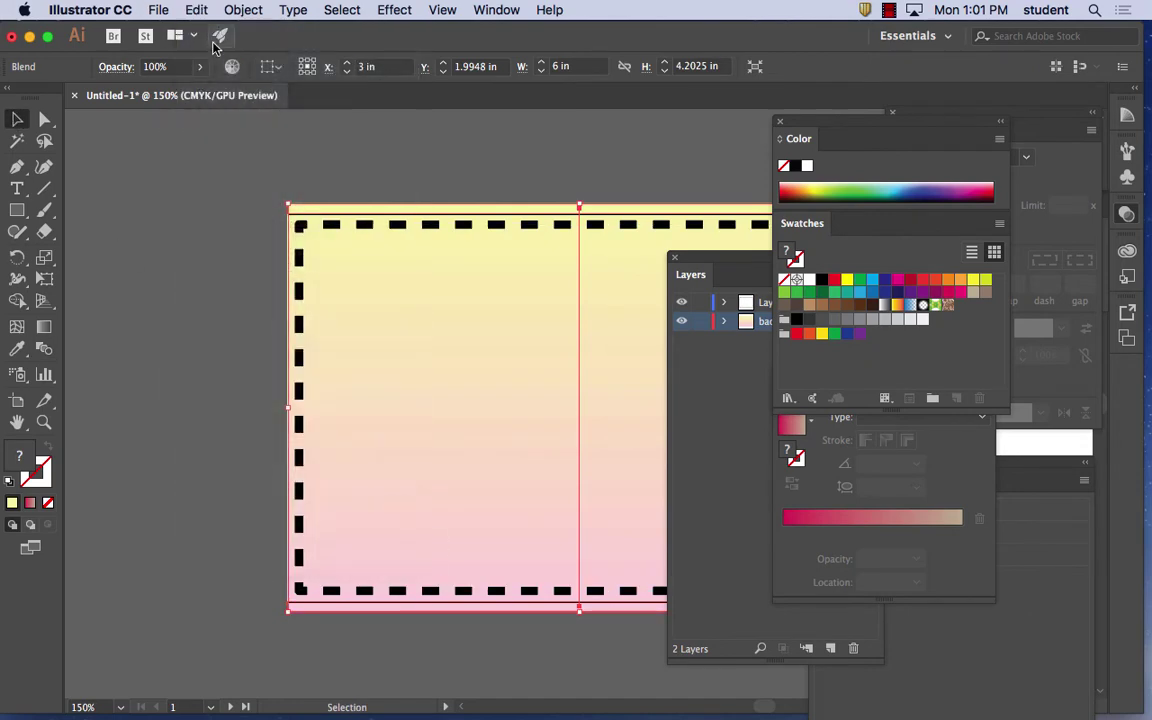
pyautogui.click(196, 10)
pyautogui.click(199, 33)
pyautogui.click(196, 10)
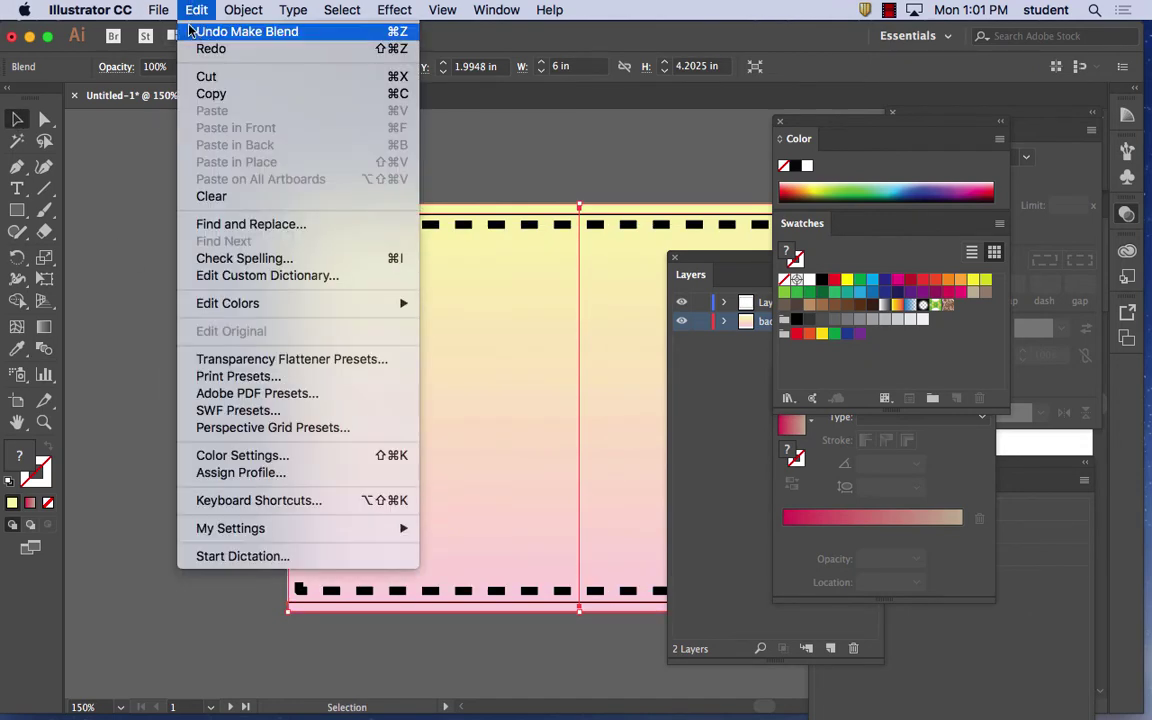
pyautogui.click(197, 31)
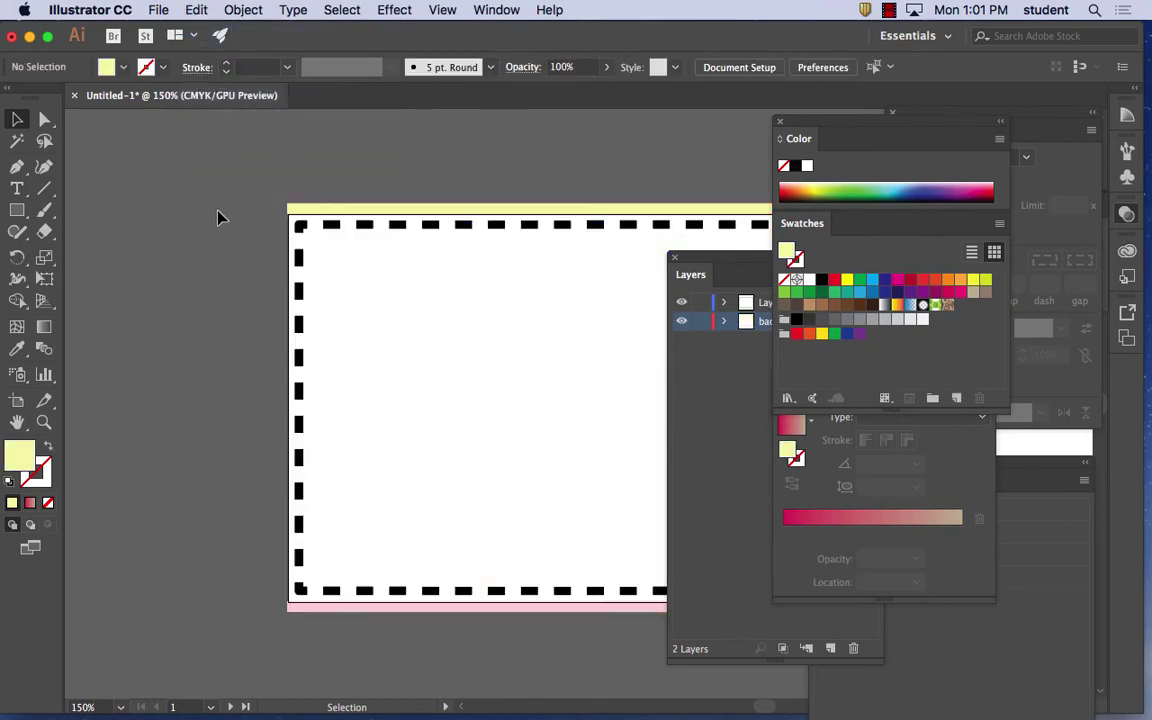
# Step: Duplicate the pale pink rectangle twice upward across the artboard, placing the copies about one third and two thirds of the way up
pyautogui.click(394, 607)
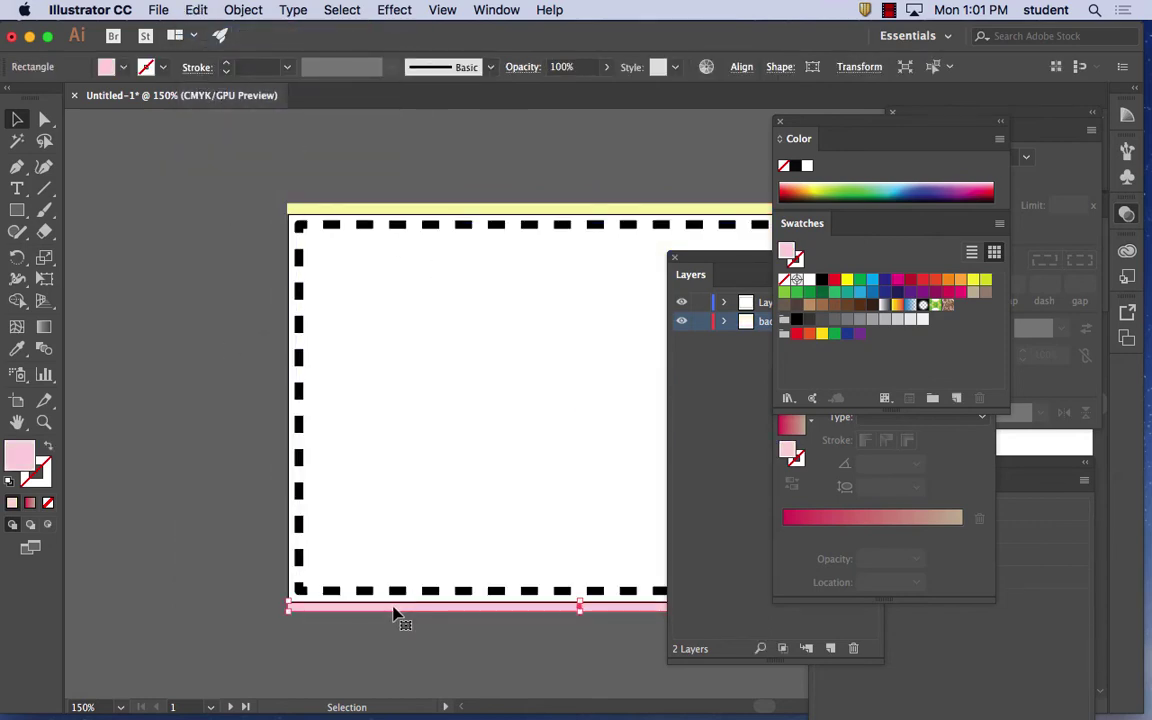
pyautogui.moveTo(394, 612); pyautogui.dragTo(390, 481)
pyautogui.click(392, 335)
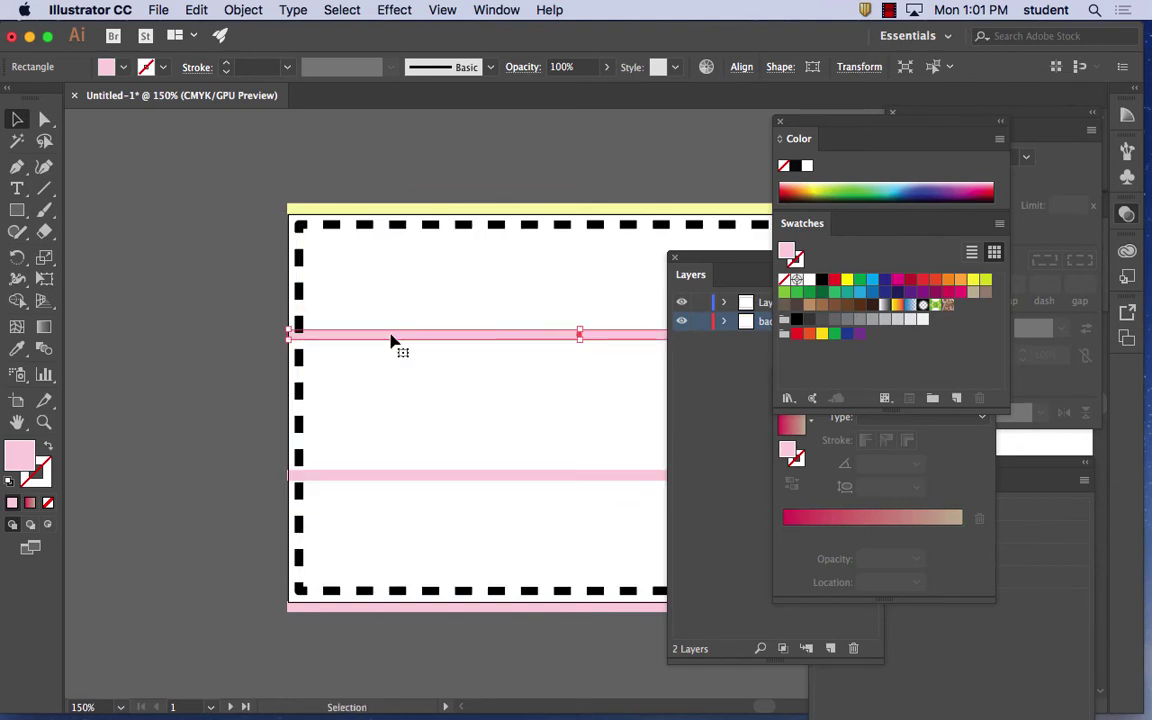
# Step: Fill the upper copied strip with pale lavender and the lower copied strip with white
pyautogui.click(945, 182)
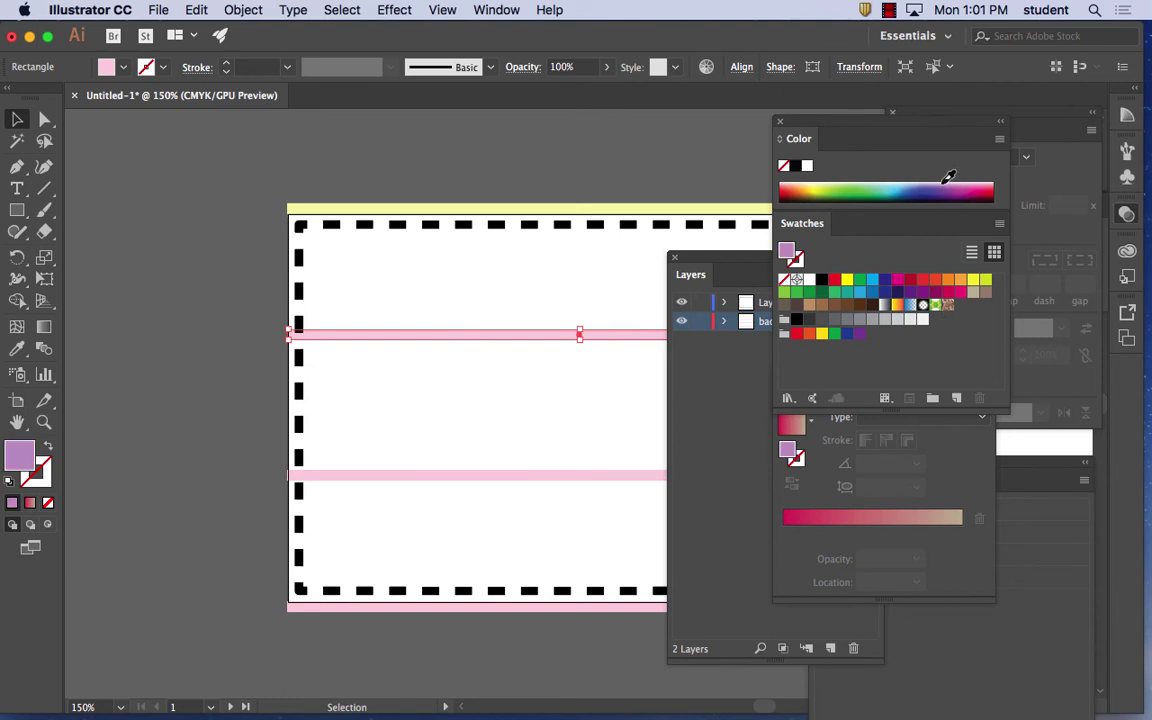
pyautogui.press('super+z')
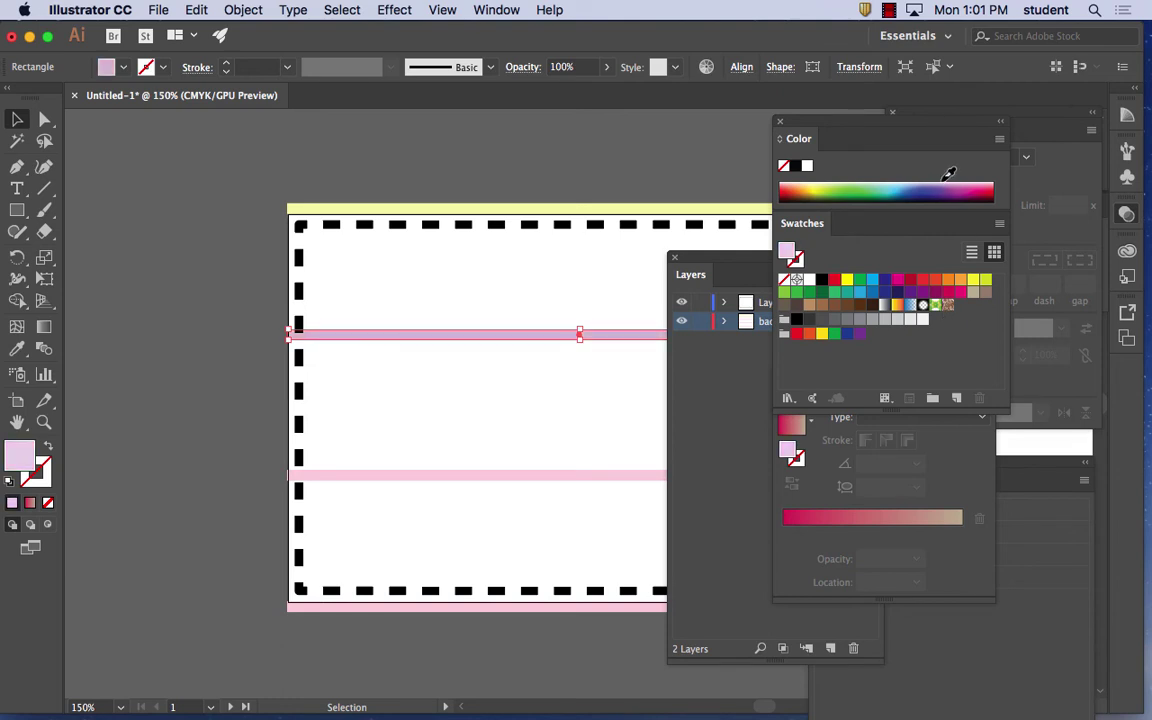
pyautogui.click(572, 475)
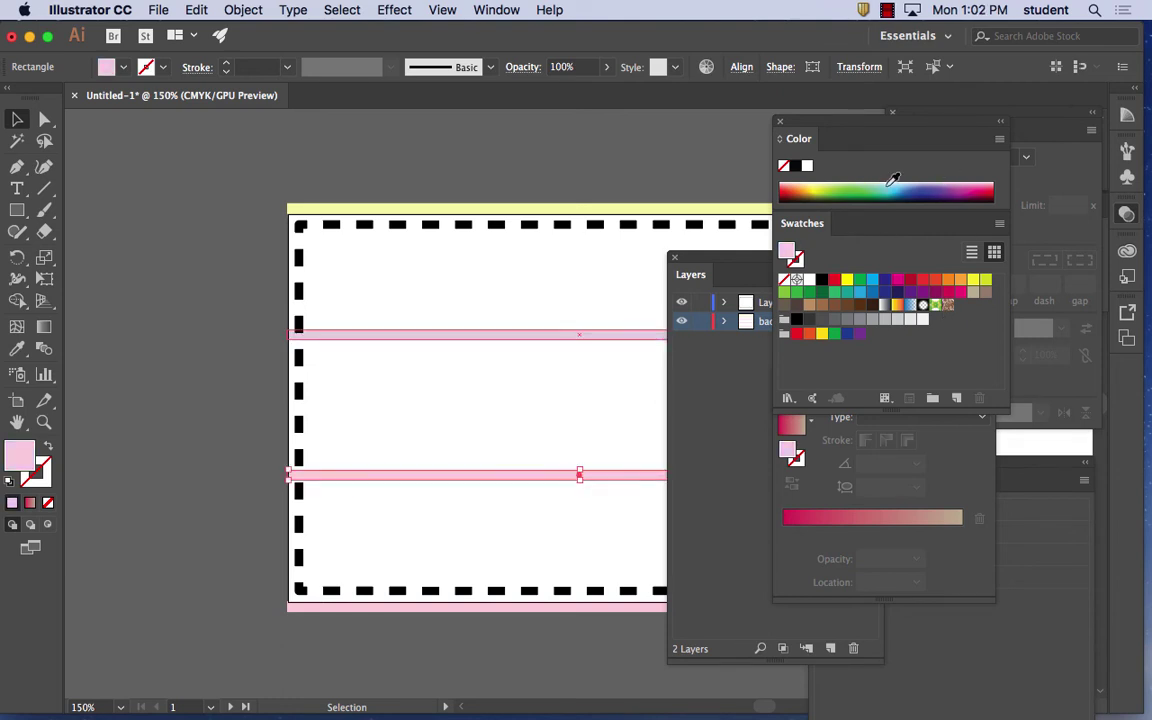
pyautogui.moveTo(950, 178); pyautogui.dragTo(787, 185)
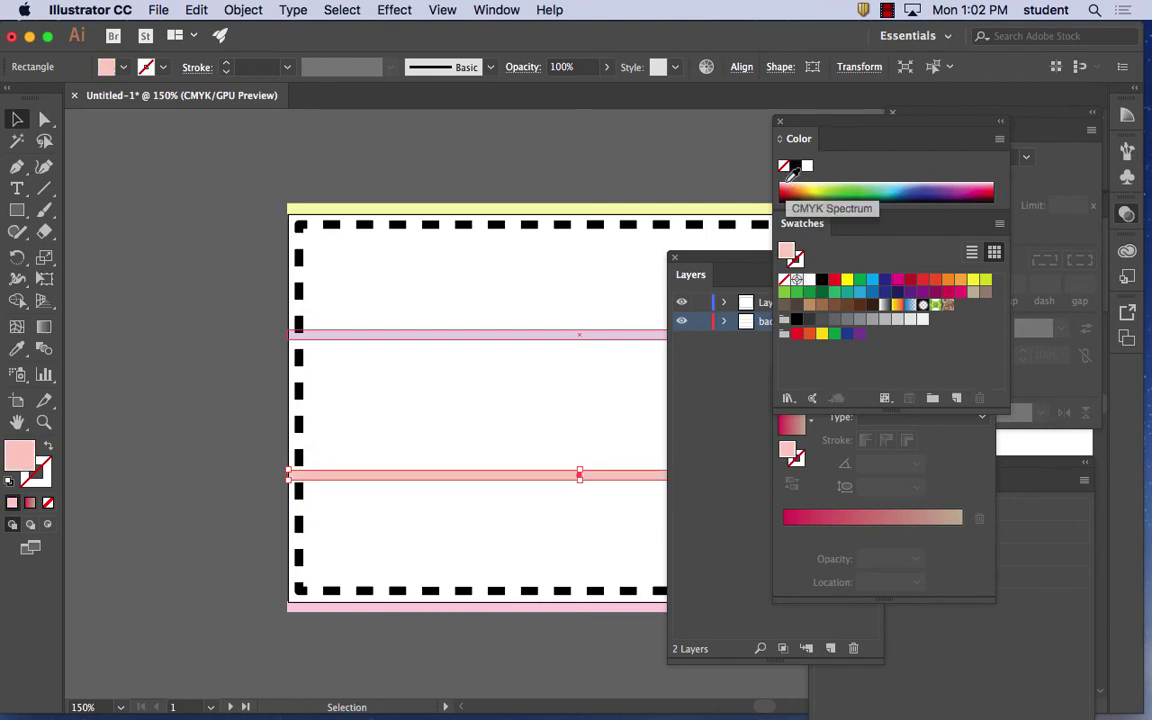
pyautogui.click(792, 171)
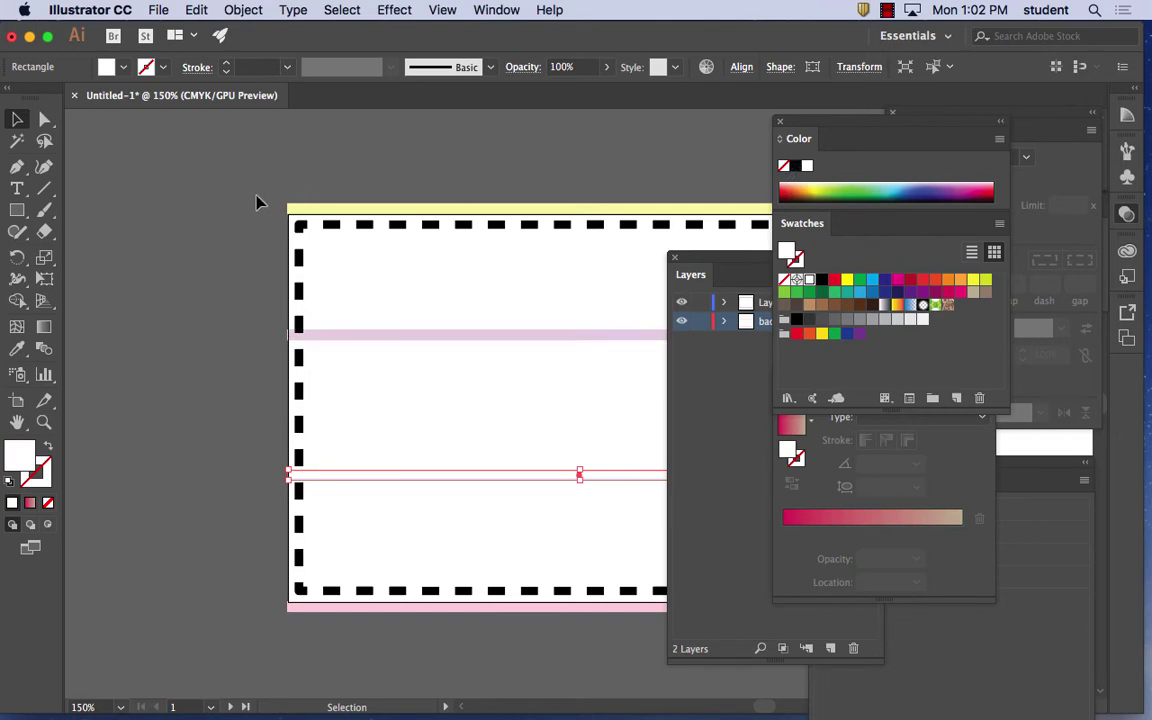
pyautogui.click(200, 200)
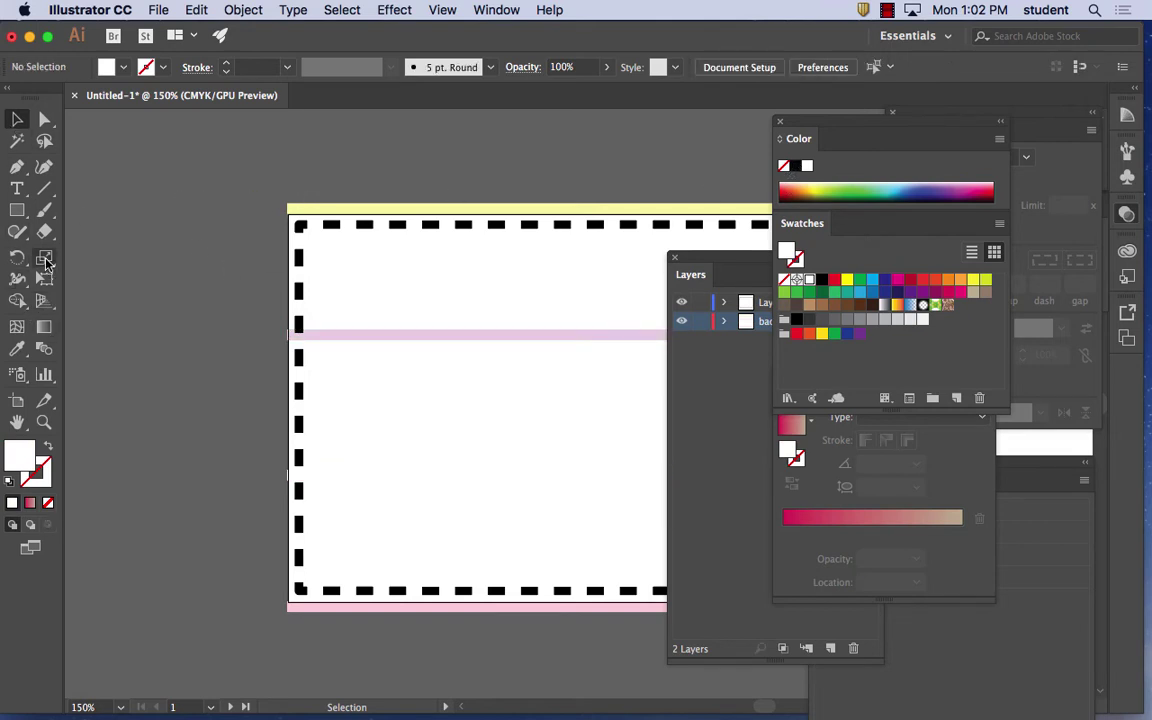
# Step: Blend the yellow, lavender, white and pink strips in sequence from top to bottom with the Blend tool
pyautogui.click(44, 348)
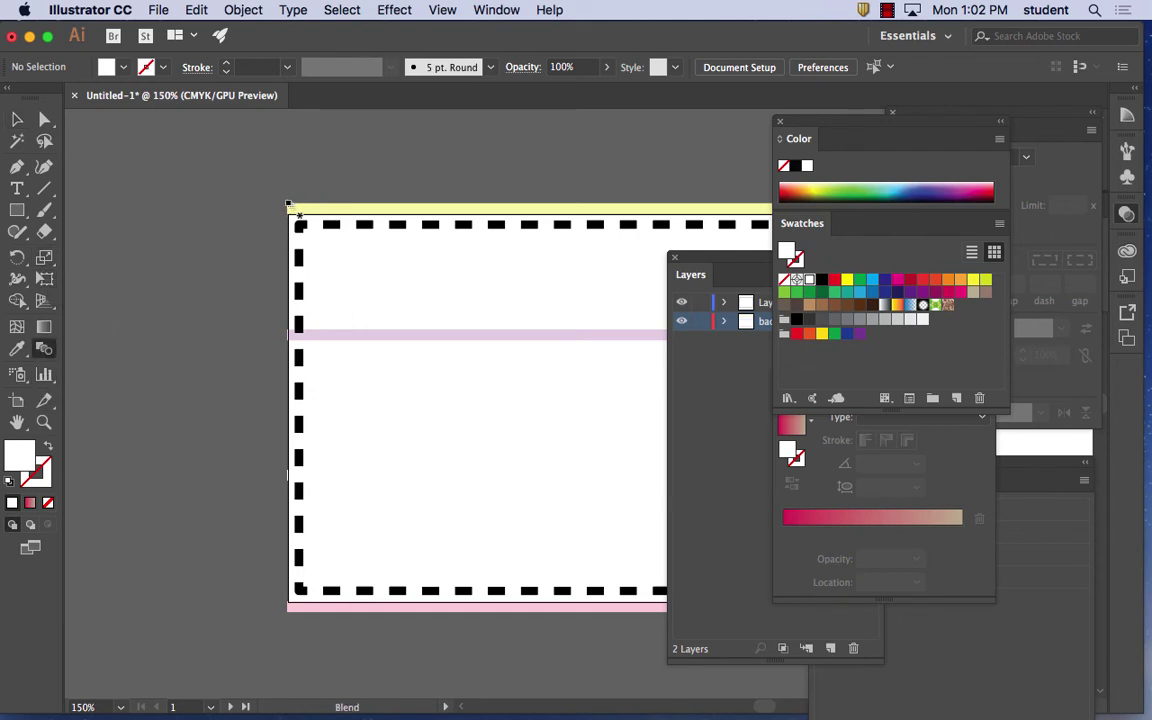
pyautogui.click(288, 202)
pyautogui.click(288, 331)
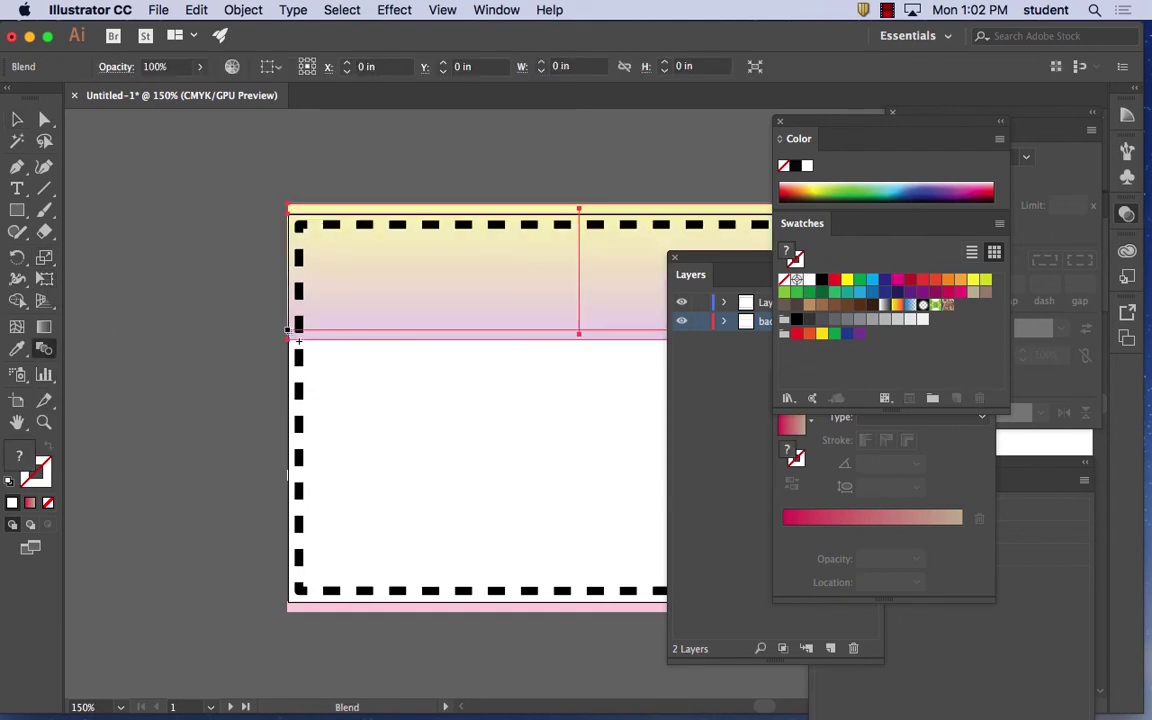
pyautogui.click(289, 470)
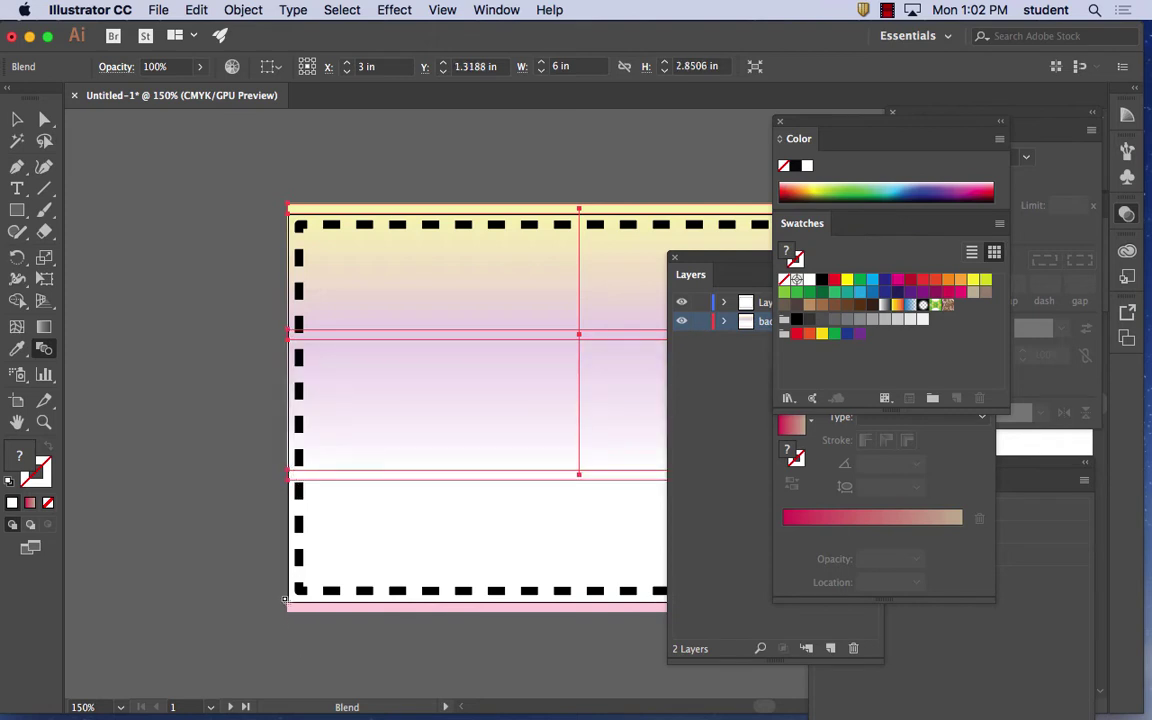
pyautogui.click(294, 607)
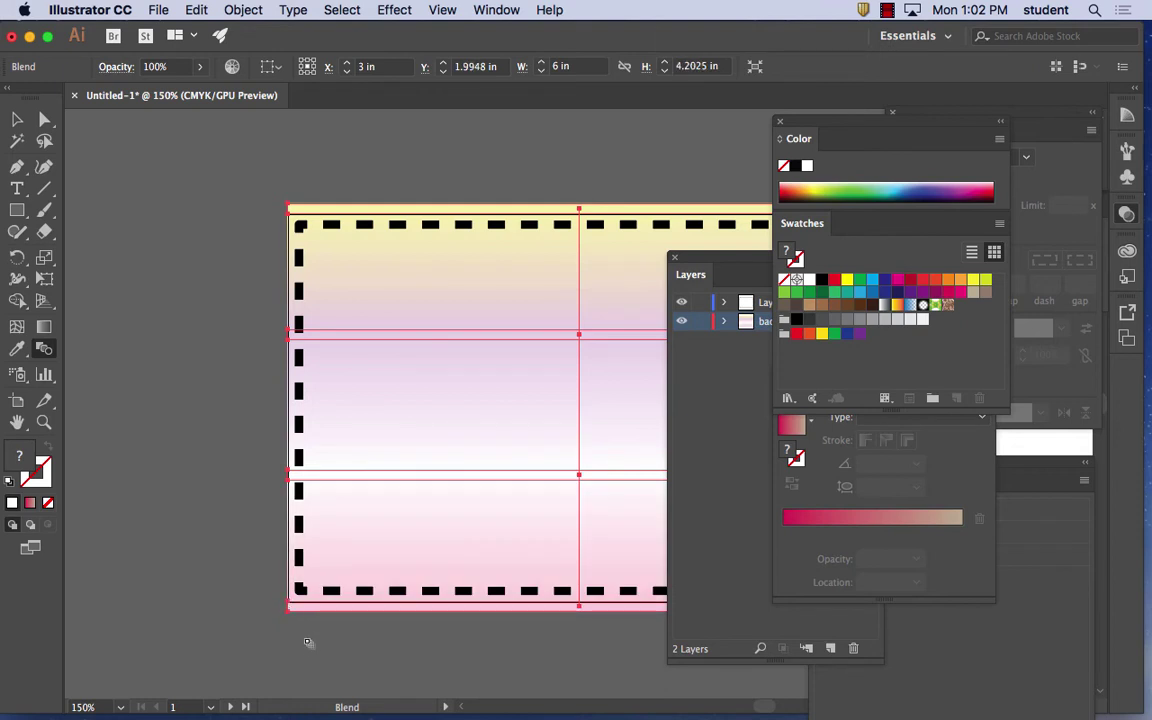
# Step: Undo the blends made between the yellow, lavender, white and pink strips
pyautogui.press('v')
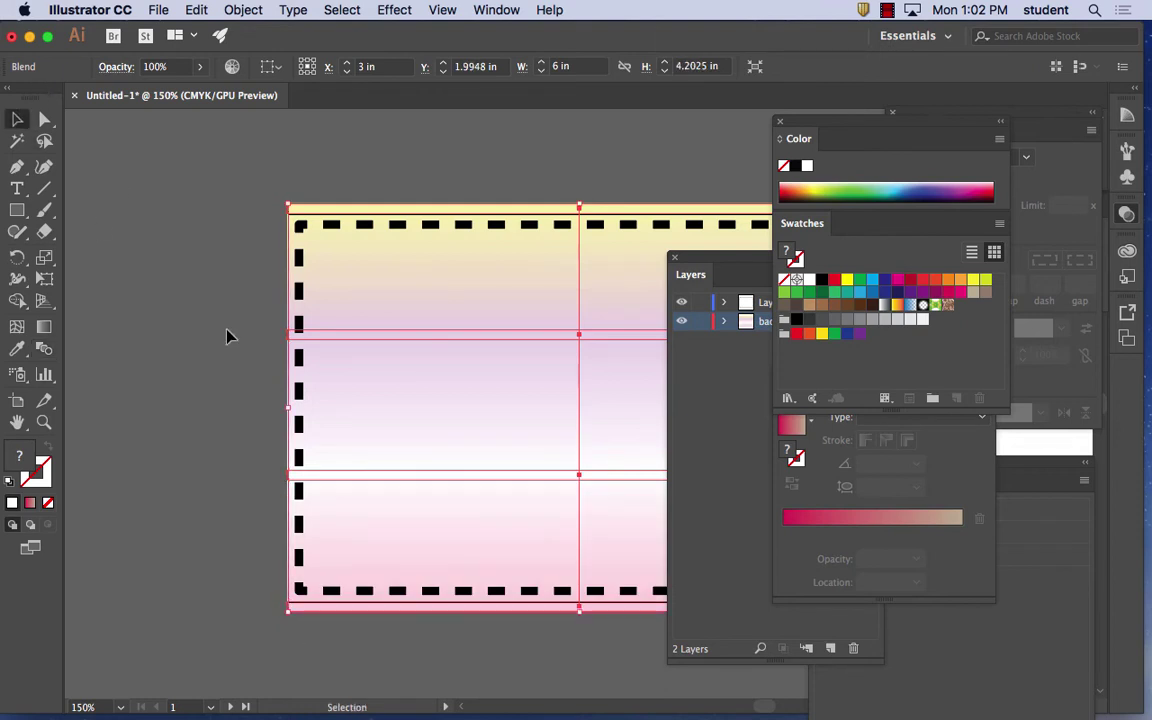
pyautogui.click(228, 337)
pyautogui.click(380, 336)
pyautogui.click(197, 10)
pyautogui.click(246, 31)
pyautogui.click(197, 10)
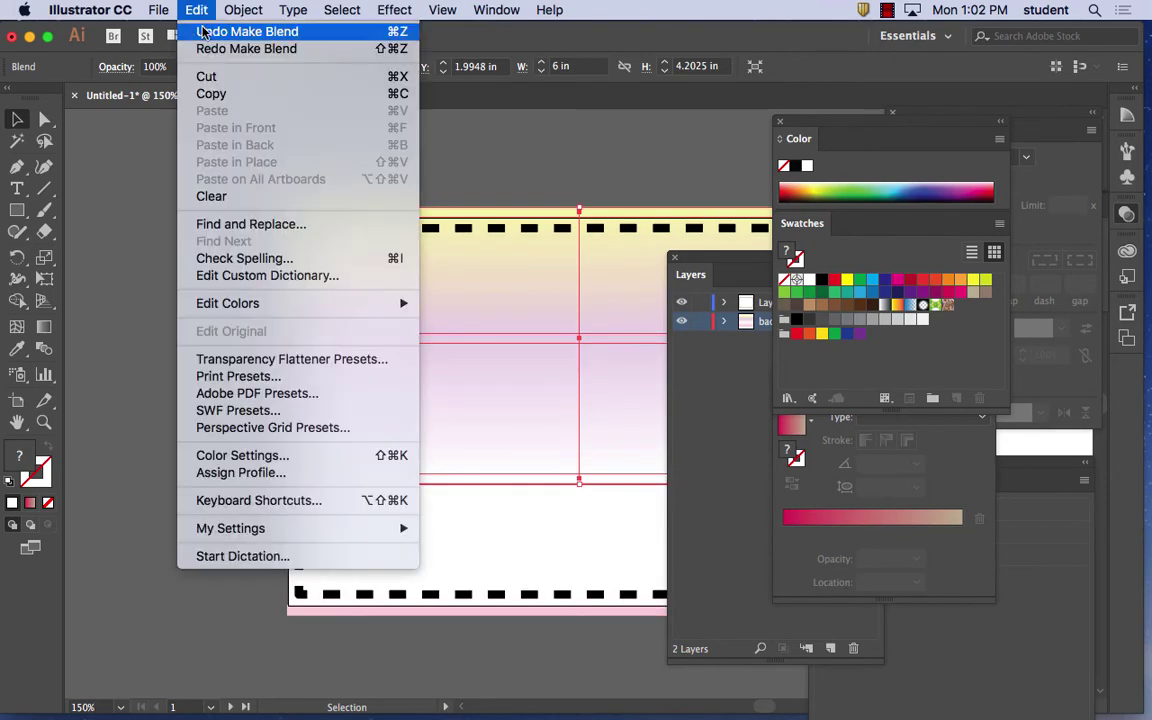
pyautogui.click(205, 31)
pyautogui.click(197, 10)
pyautogui.click(205, 31)
pyautogui.click(192, 10)
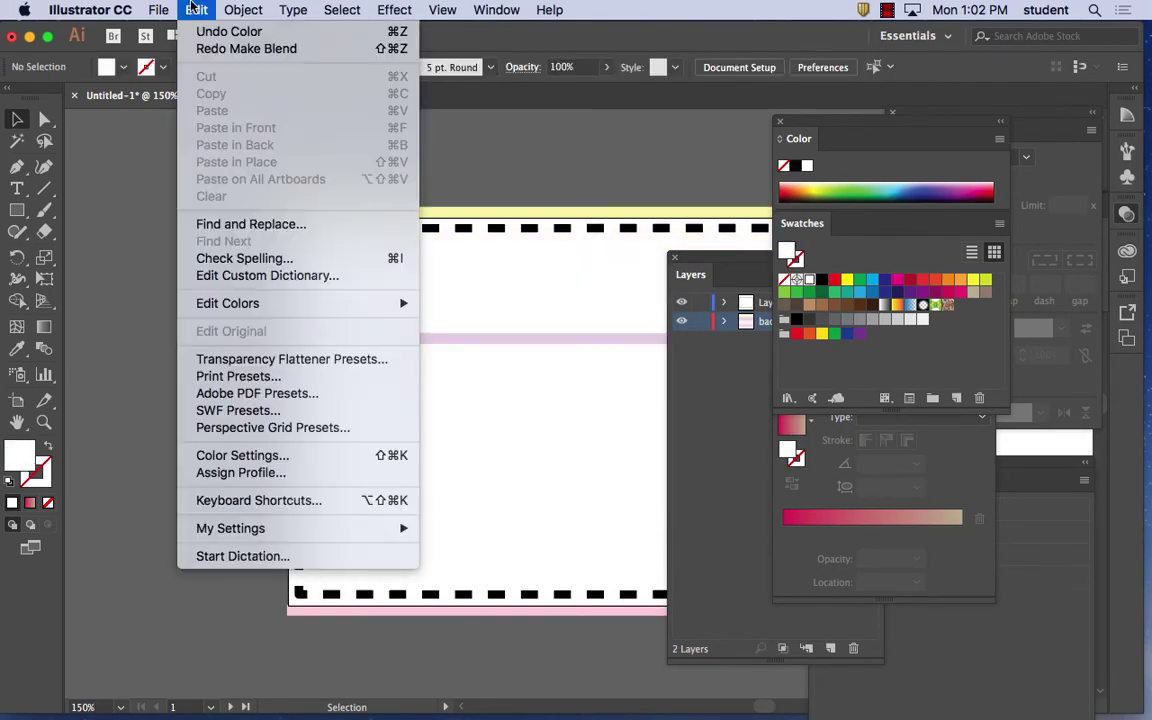
pyautogui.click(186, 9)
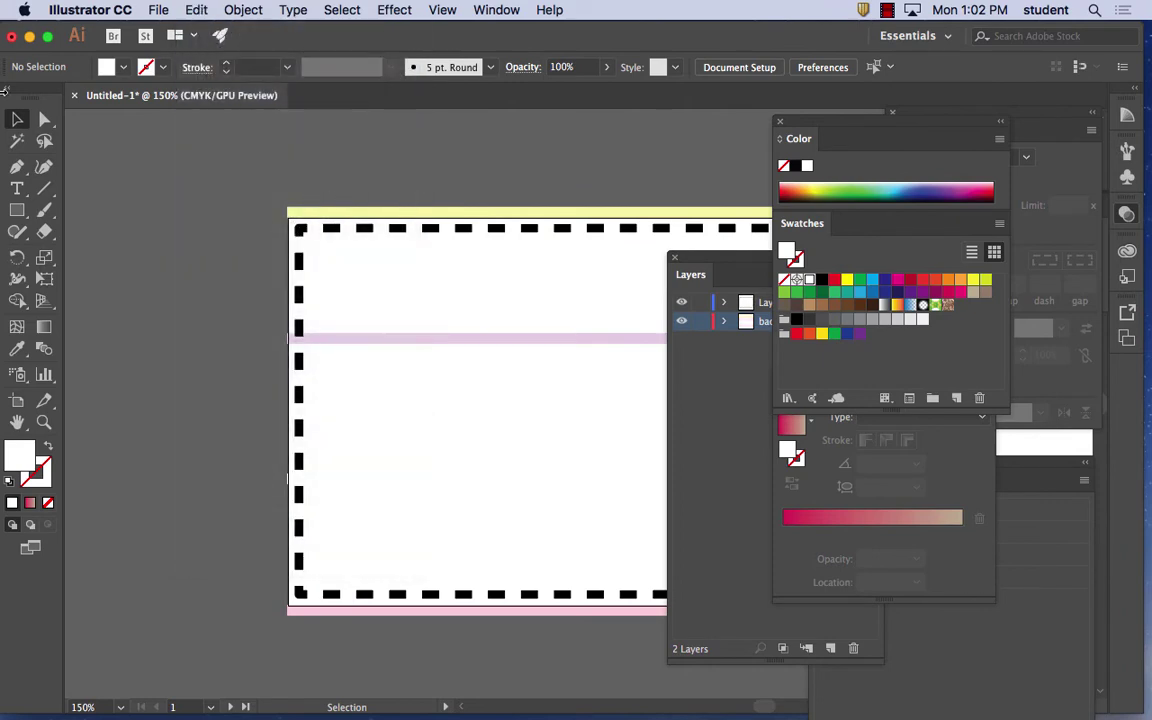
# Step: Delete the lavender strip and the pale pink rectangle below the artboard
pyautogui.click(422, 340)
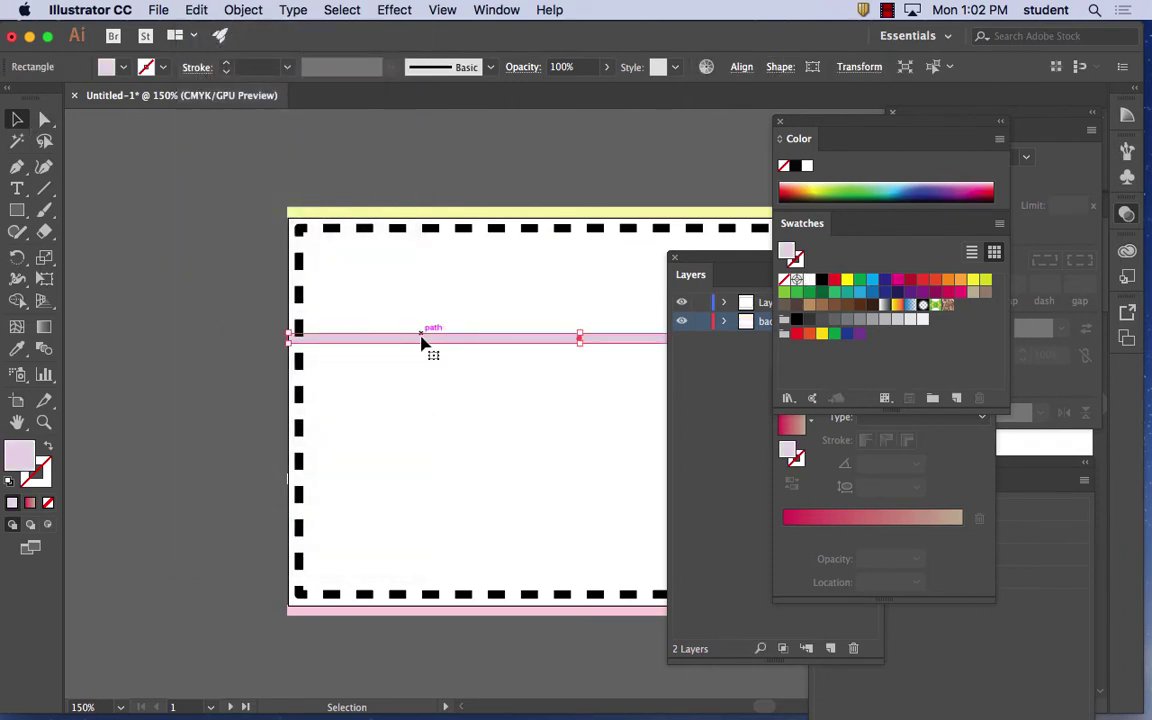
pyautogui.press('Delete')
pyautogui.click(458, 614)
pyautogui.press('Delete')
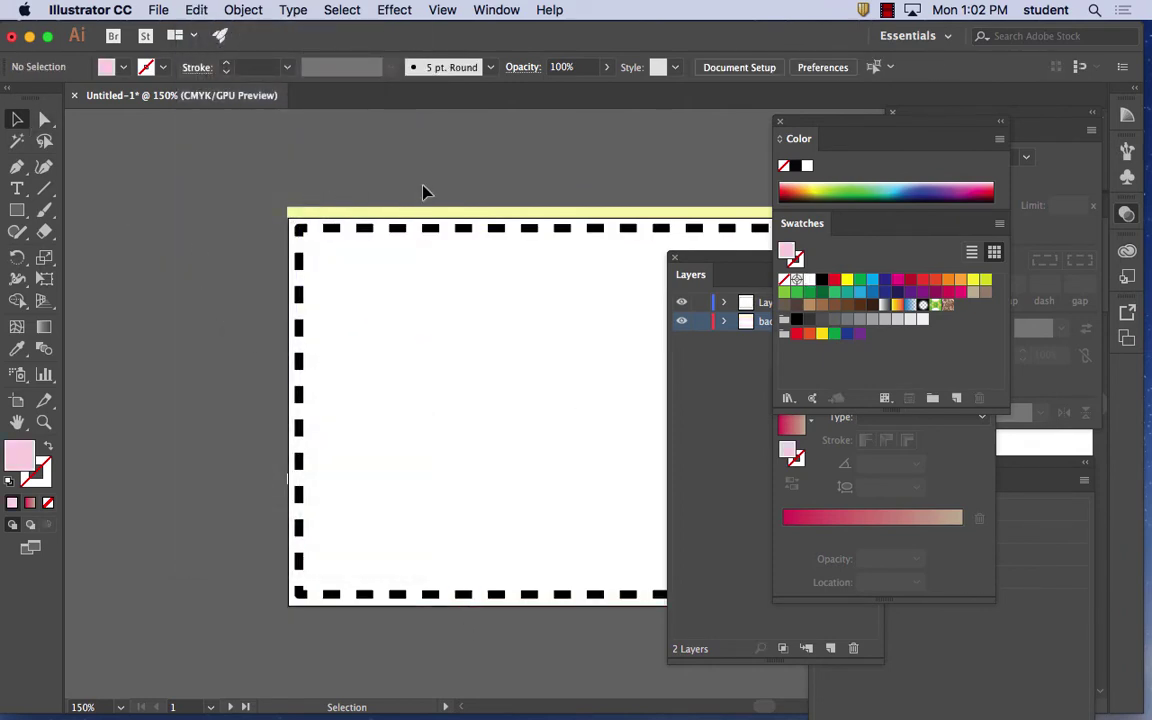
# Step: Extend the yellow rectangle upward to about three times its height and place a copy directly below the artboard
pyautogui.click(419, 211)
pyautogui.moveTo(579, 211)
pyautogui.mouseDown()
pyautogui.moveTo(581, 180)
pyautogui.moveTo(575, 188)
pyautogui.mouseUp()
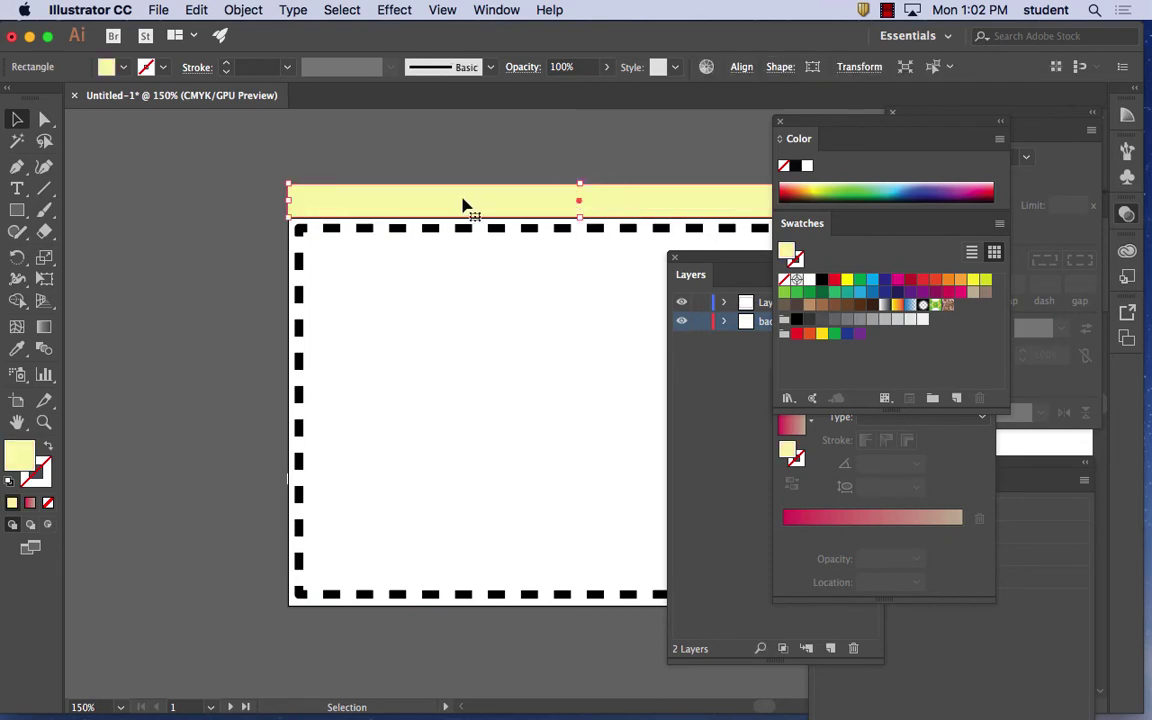
pyautogui.moveTo(463, 204); pyautogui.dragTo(497, 638)
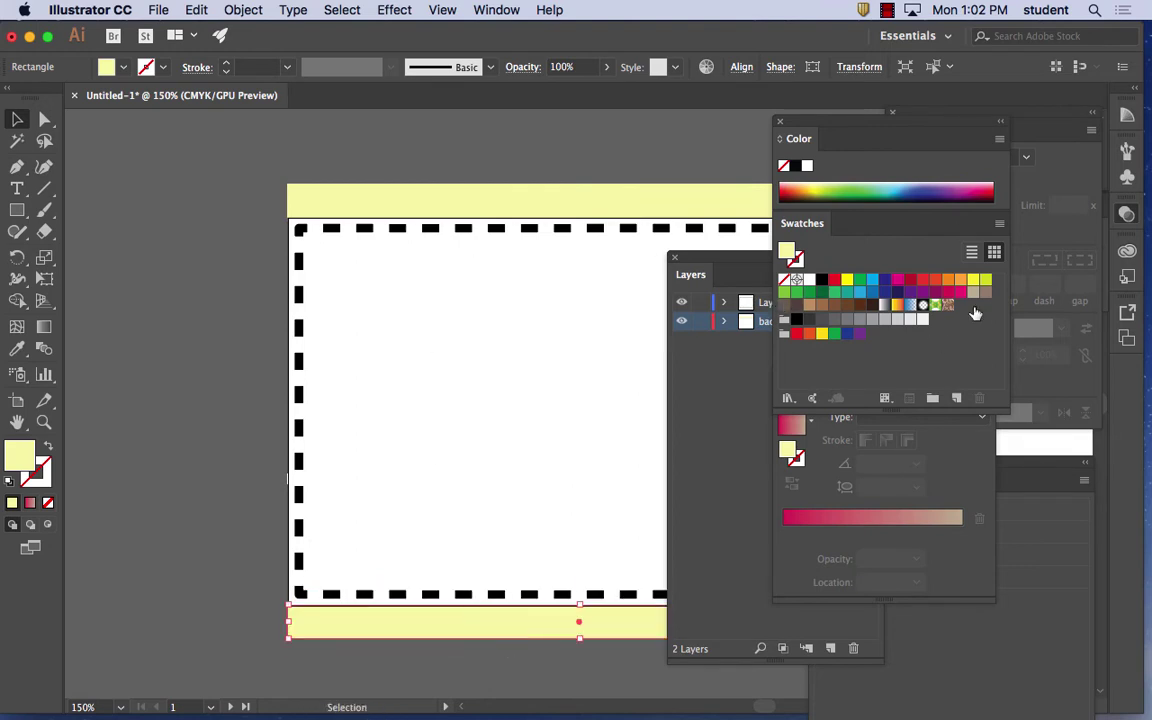
# Step: Fill the rectangle copy below the artboard with pale pink from the color spectrum
pyautogui.click(970, 185)
pyautogui.click(977, 175)
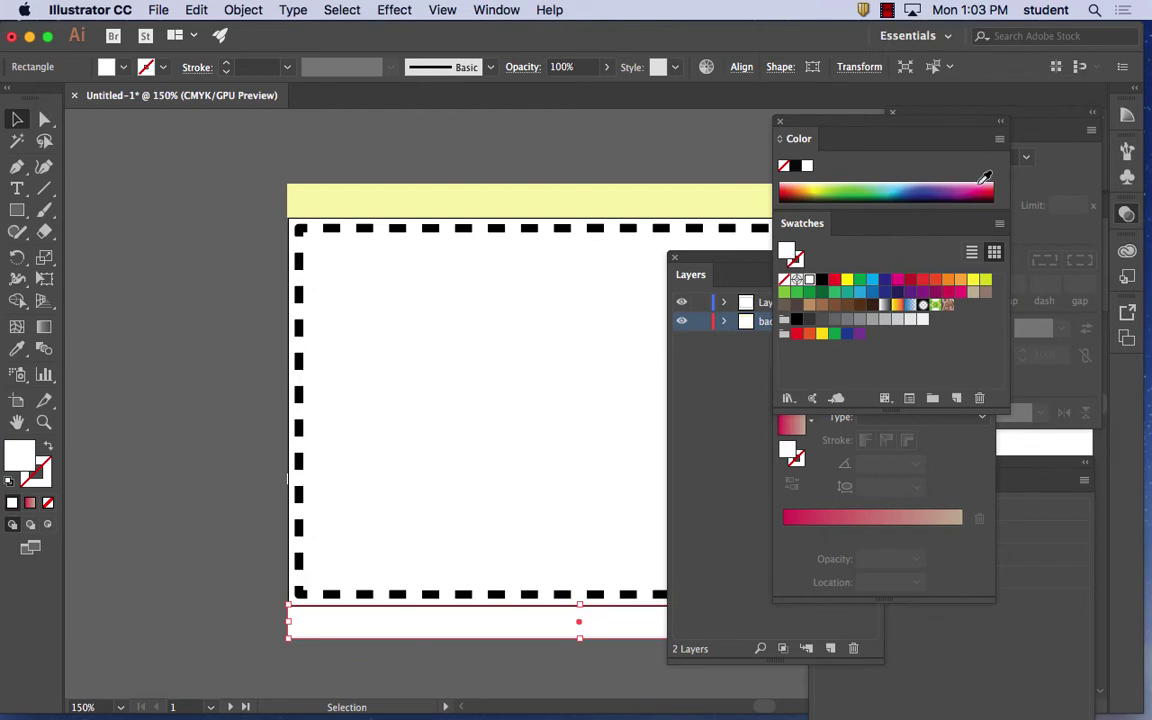
pyautogui.click(984, 176)
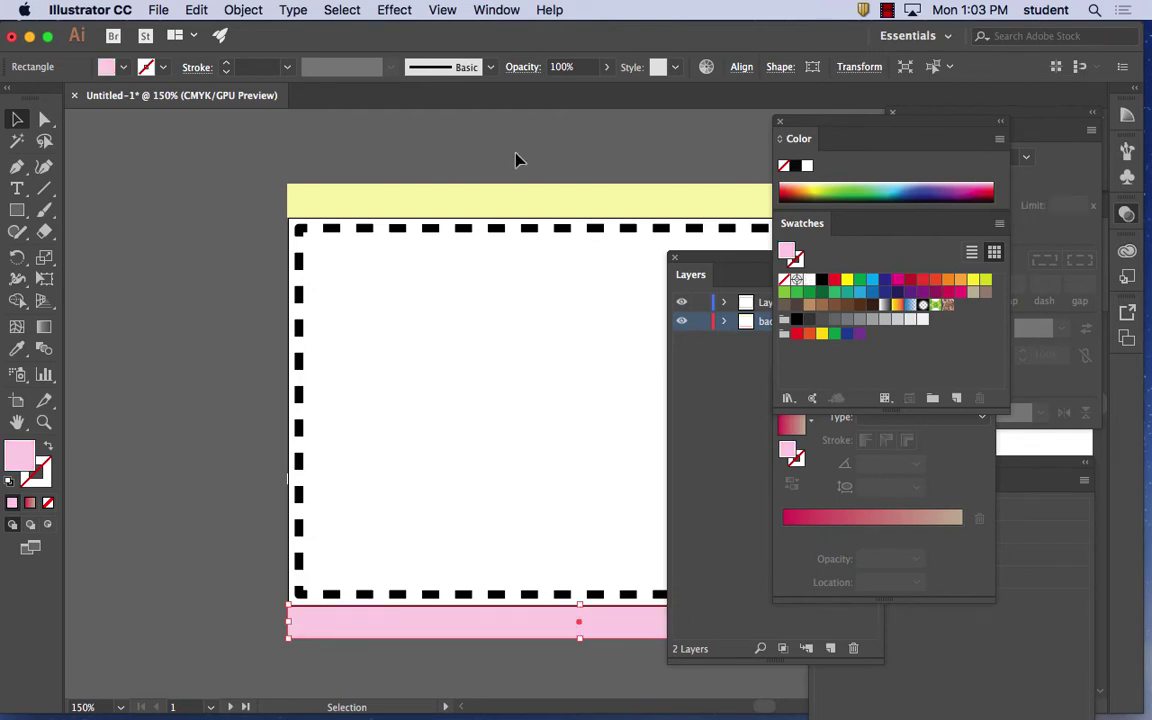
# Step: Blend the yellow rectangle above the artboard into the pink rectangle below it with the Blend tool
pyautogui.click(352, 206)
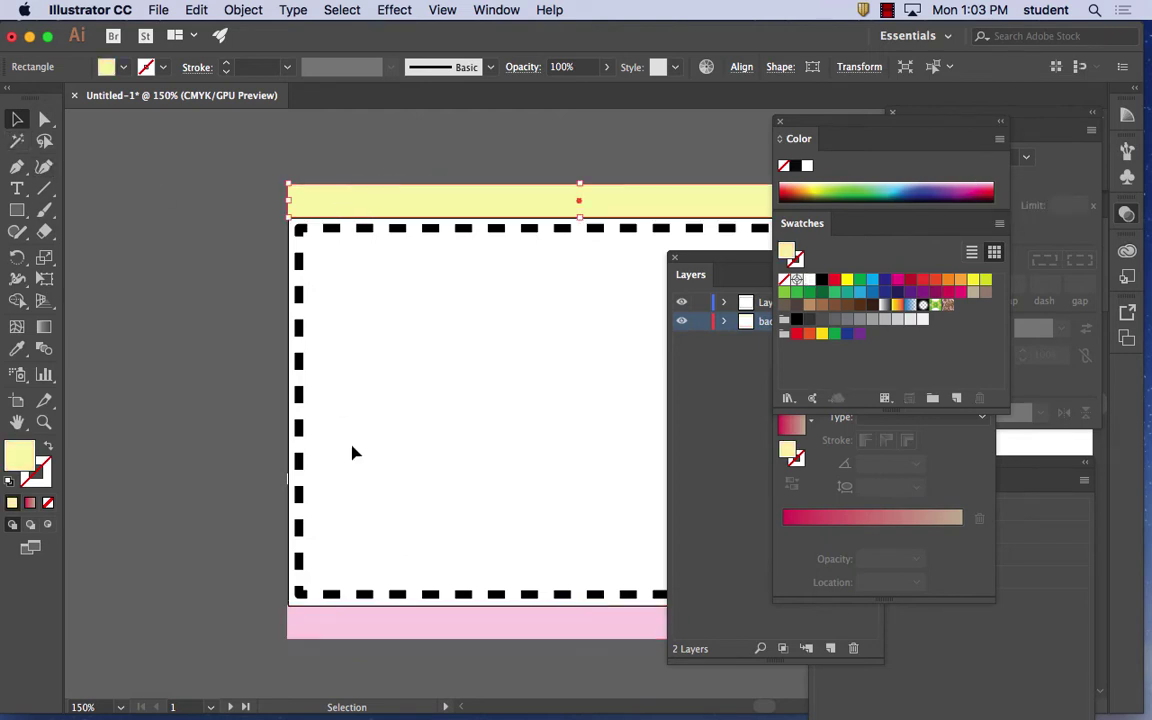
pyautogui.click(44, 348)
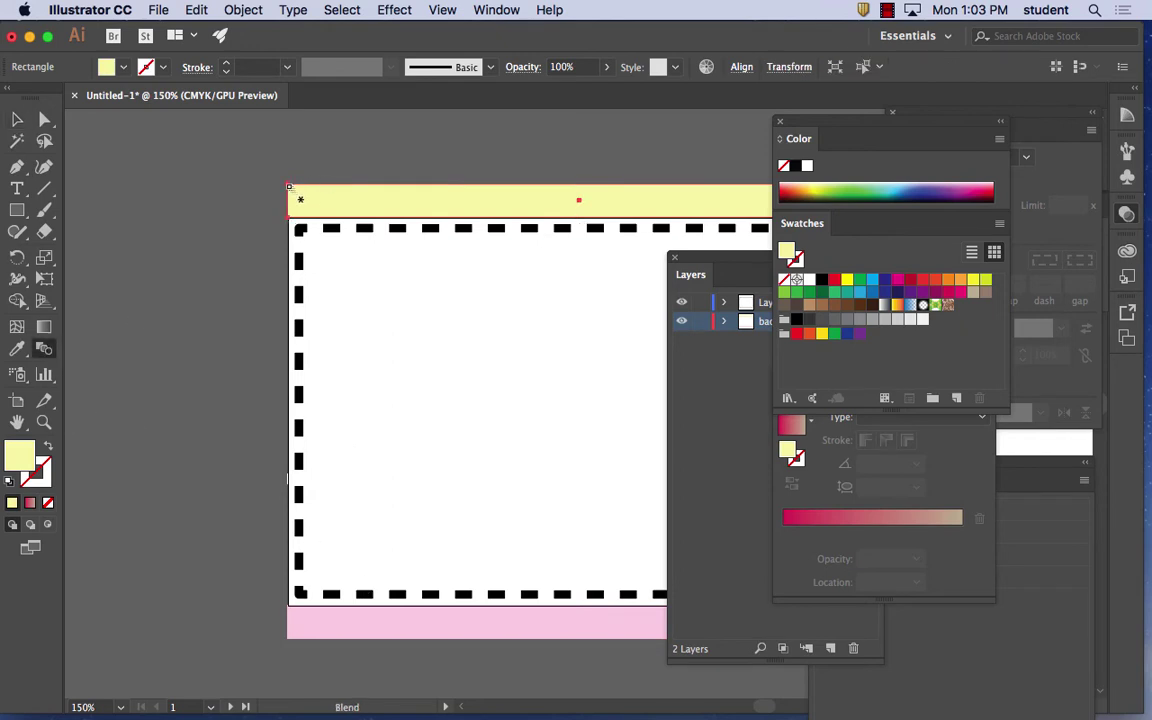
pyautogui.click(288, 185)
pyautogui.click(289, 607)
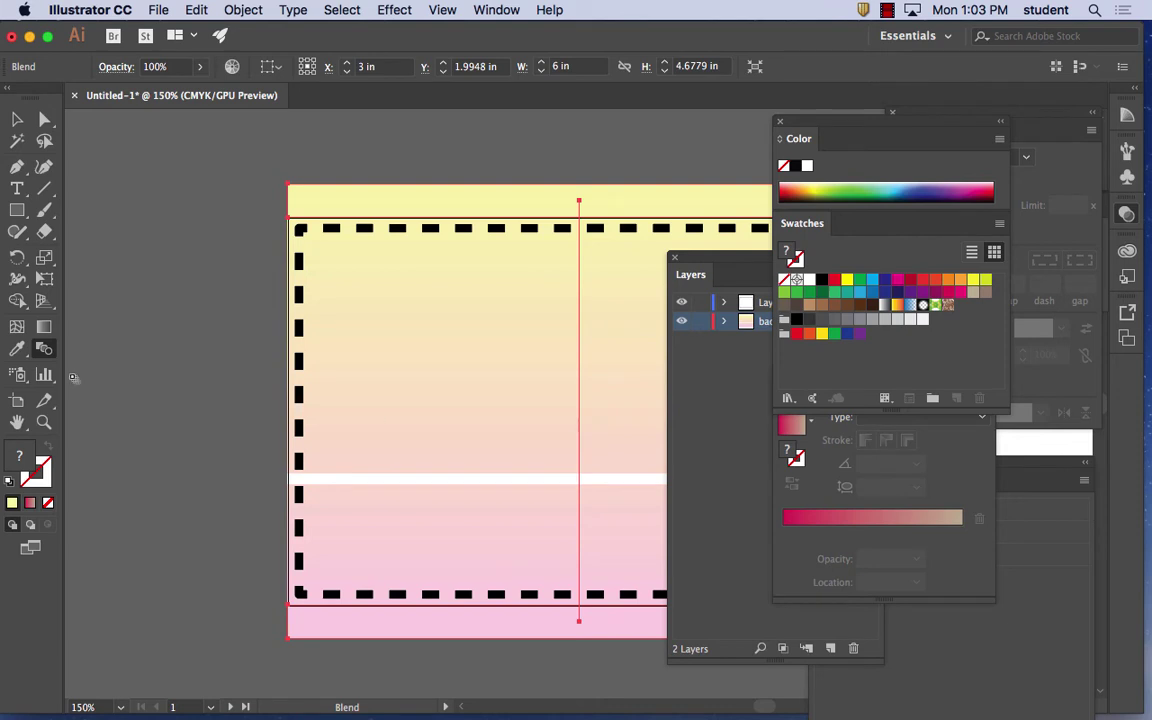
# Step: Preview the blend with its spacing set to 10 and to 25 specified steps, without applying the change
pyautogui.doubleClick(44, 348)
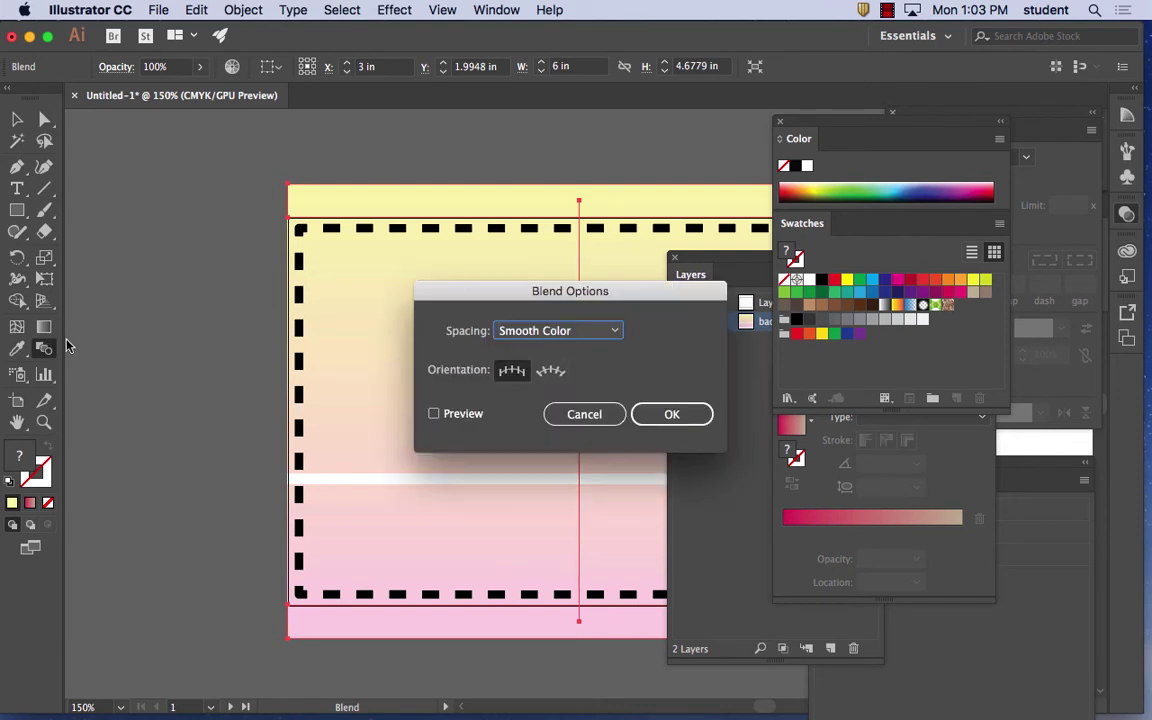
pyautogui.click(558, 331)
pyautogui.click(565, 369)
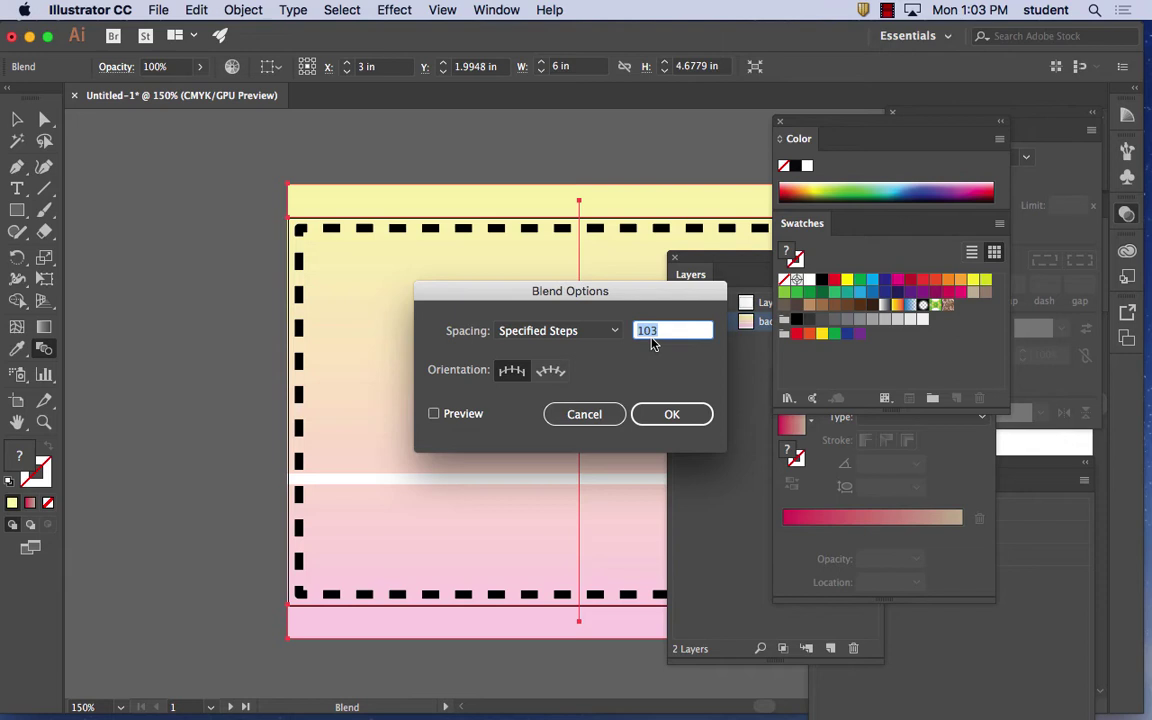
pyautogui.write('1')
pyautogui.click(446, 415)
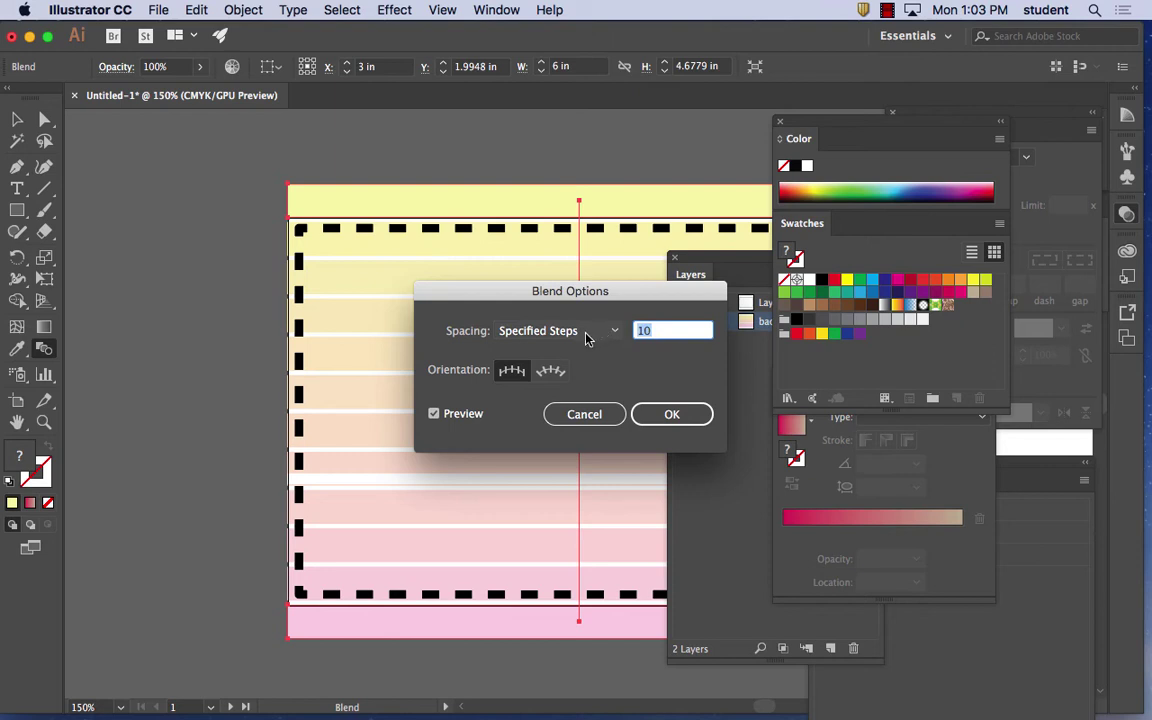
pyautogui.write('25')
pyautogui.press('Tab')
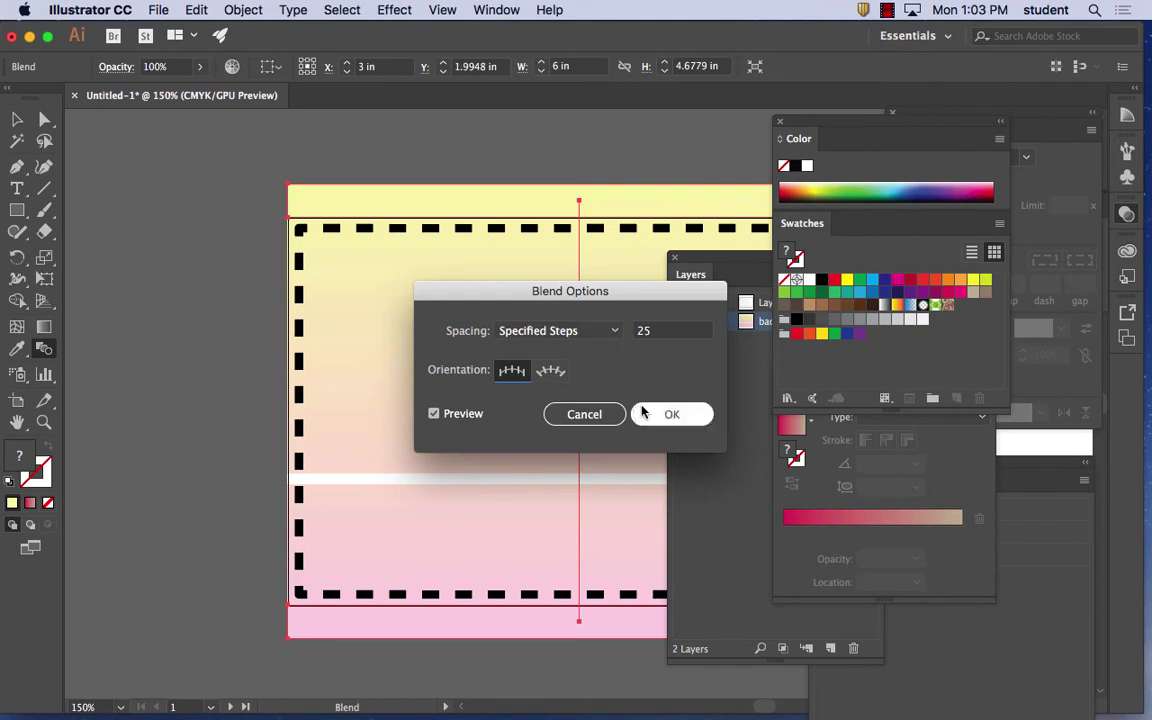
pyautogui.click(580, 418)
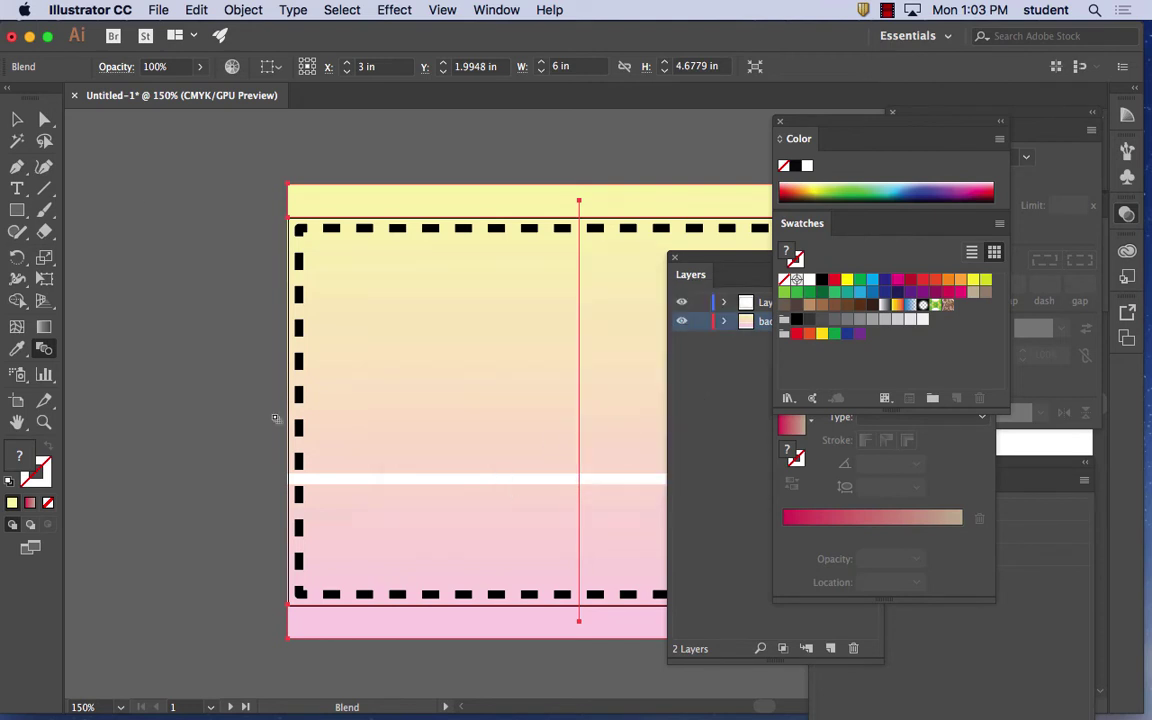
# Step: Delete the white strip crossing the lower part of the blended background
pyautogui.click(17, 119)
pyautogui.click(114, 248)
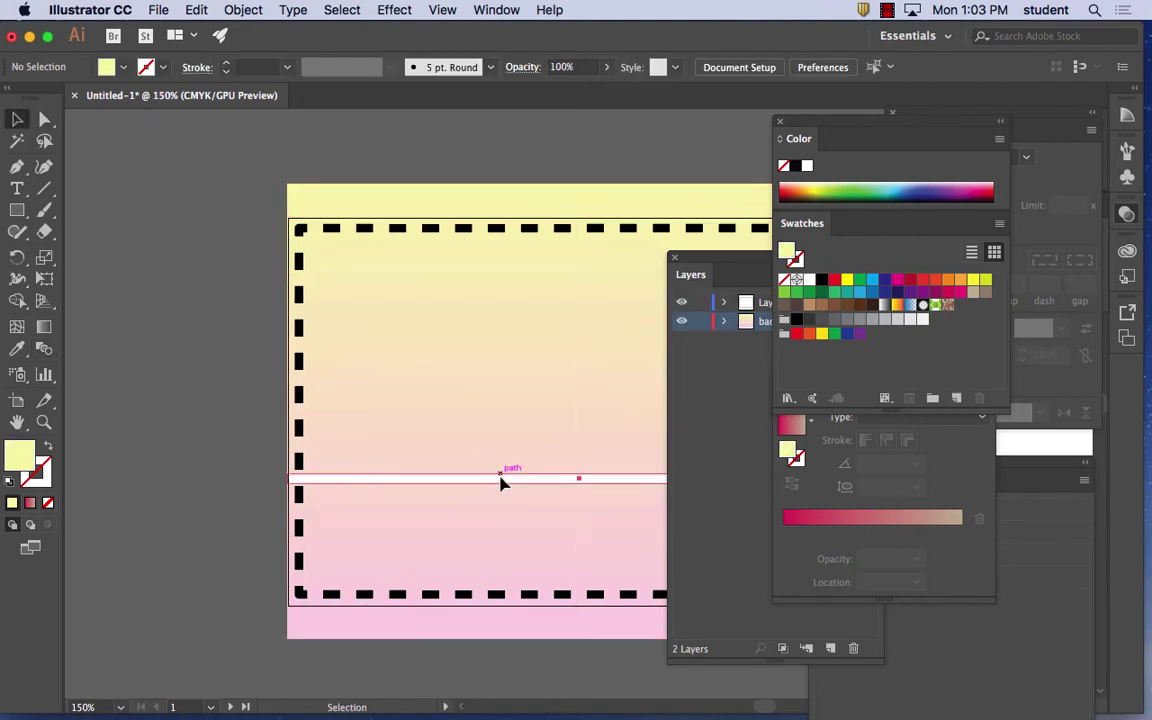
pyautogui.click(501, 482)
pyautogui.press('Delete')
pyautogui.click(422, 420)
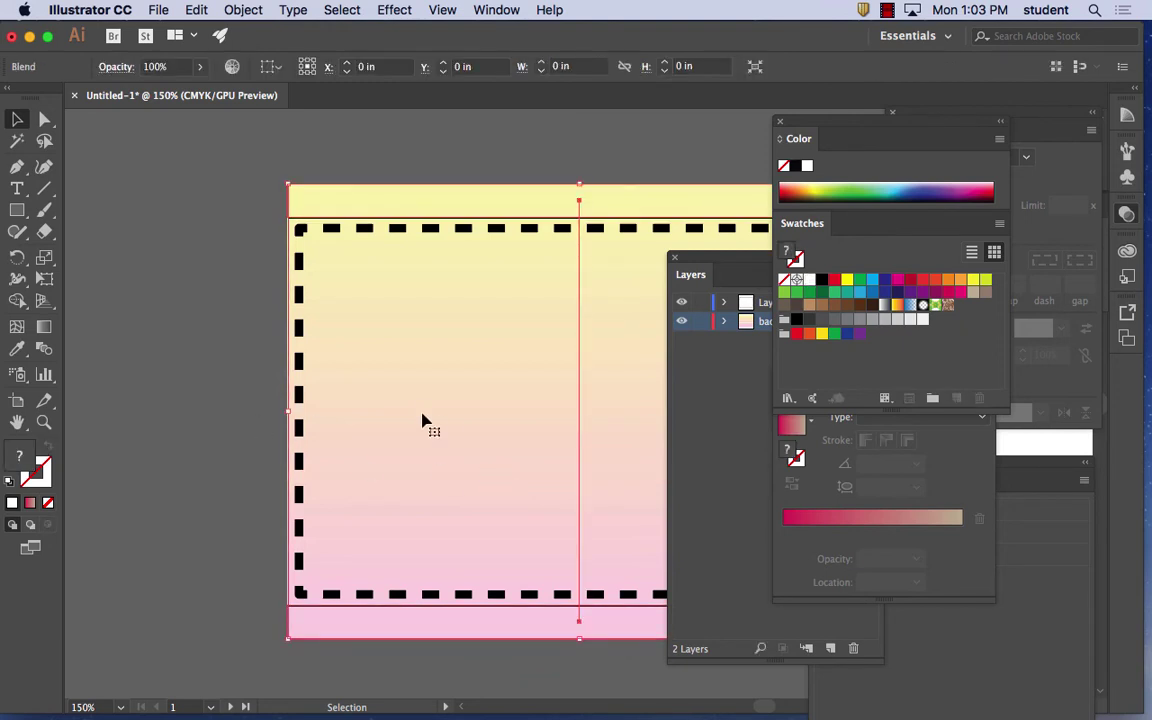
pyautogui.click(163, 291)
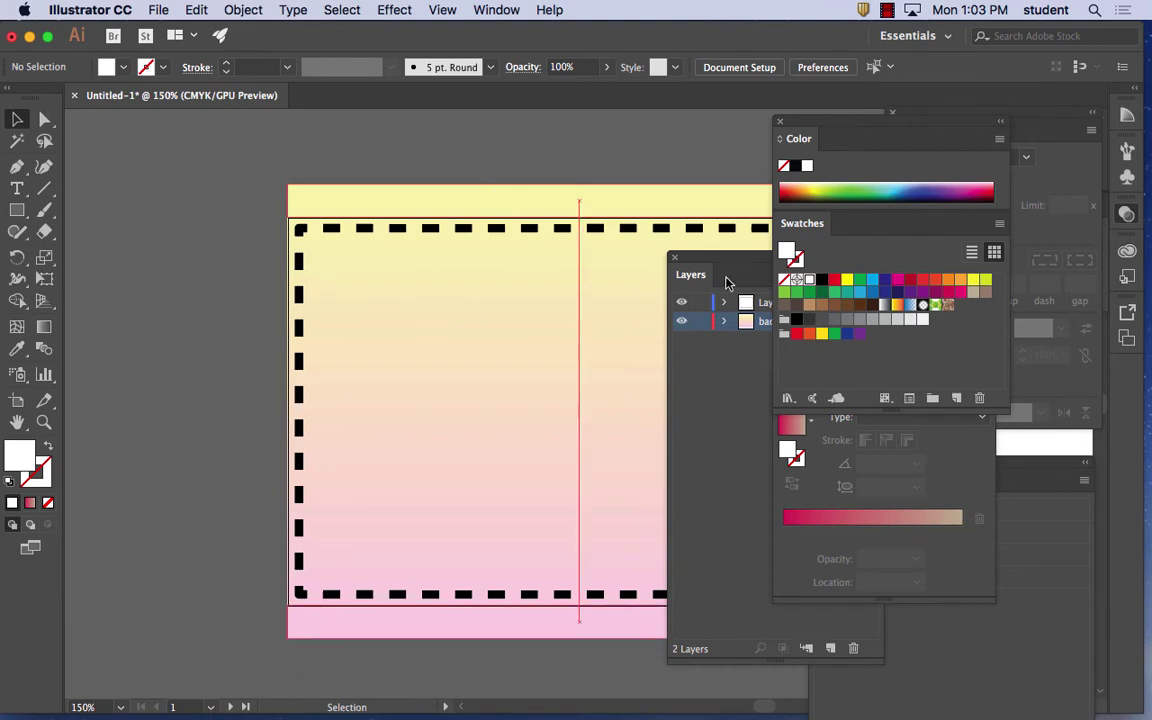
# Step: Move the layer list away from the artwork and delete the yellow-to-pink blend
pyautogui.moveTo(704, 253); pyautogui.dragTo(733, 466)
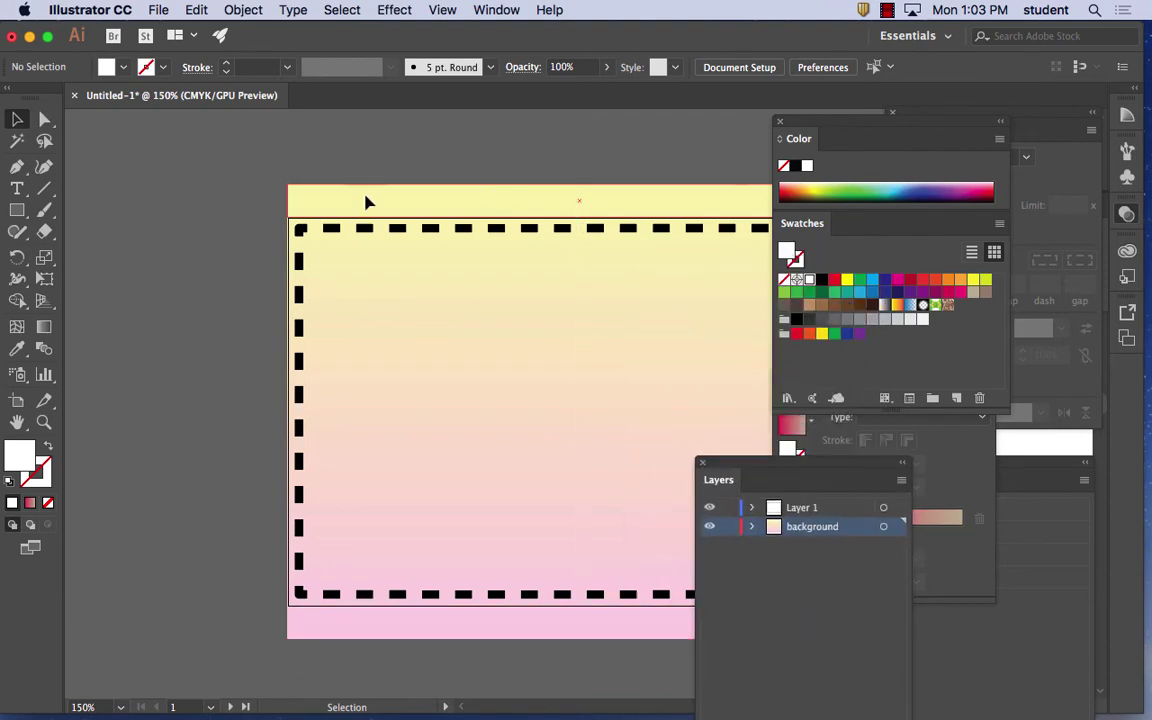
pyautogui.click(366, 203)
pyautogui.press('Delete')
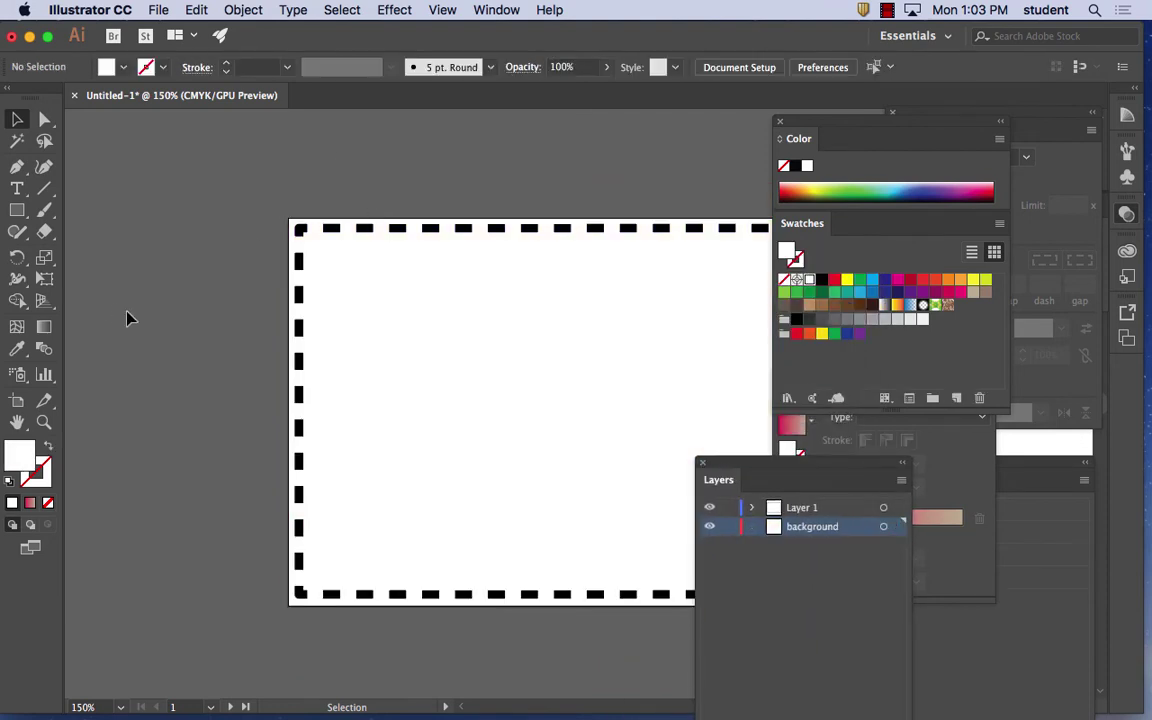
# Step: Draw a white rectangle without a stroke over the first artboard on the background layer
pyautogui.click(17, 210)
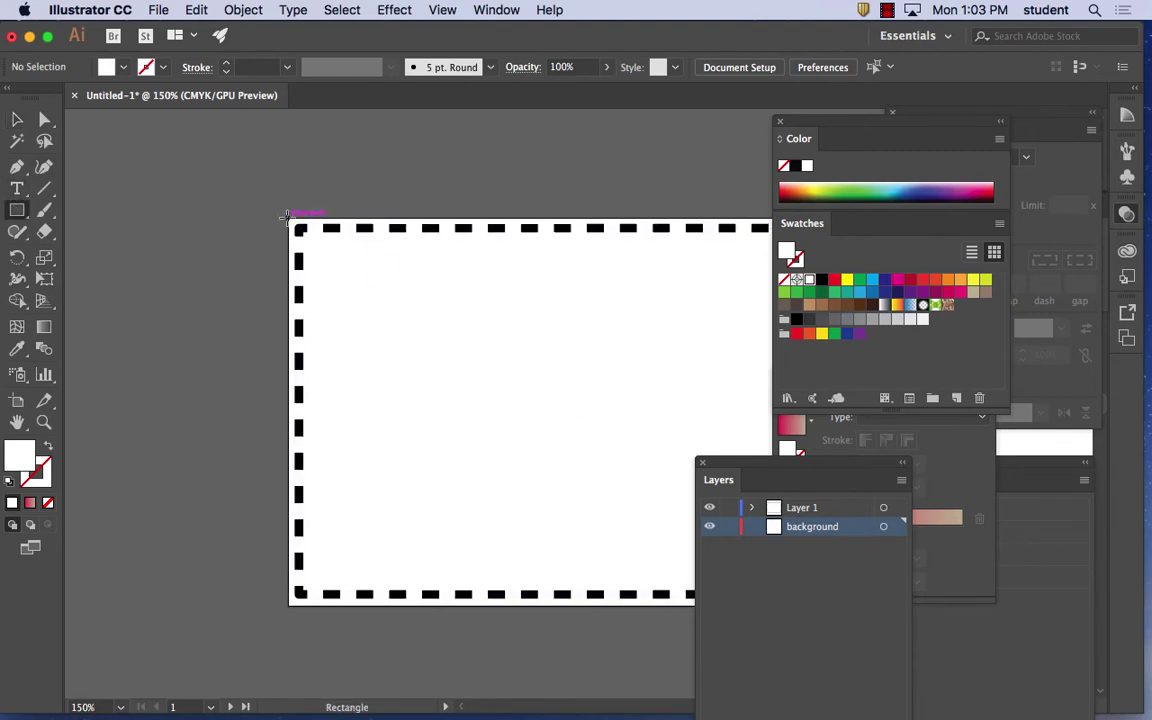
pyautogui.hscroll(5, 352, 296)
pyautogui.scroll(-2, 352, 296)
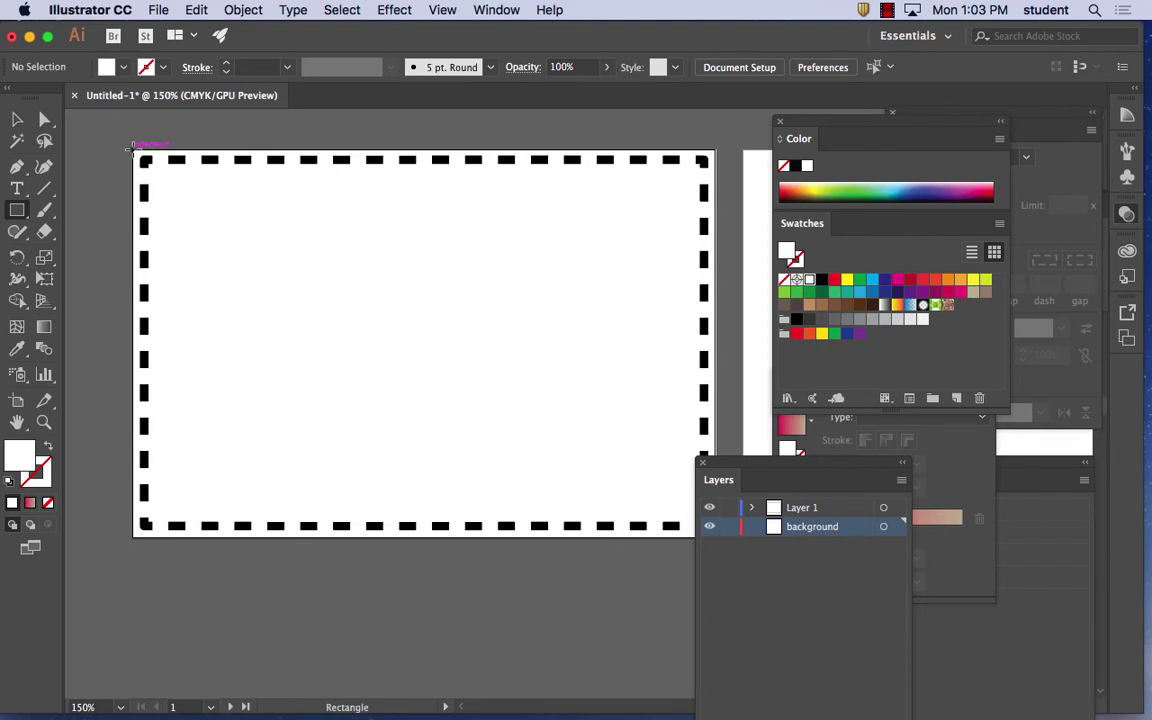
pyautogui.moveTo(133, 152); pyautogui.dragTo(715, 534)
pyautogui.moveTo(757, 465); pyautogui.dragTo(743, 613)
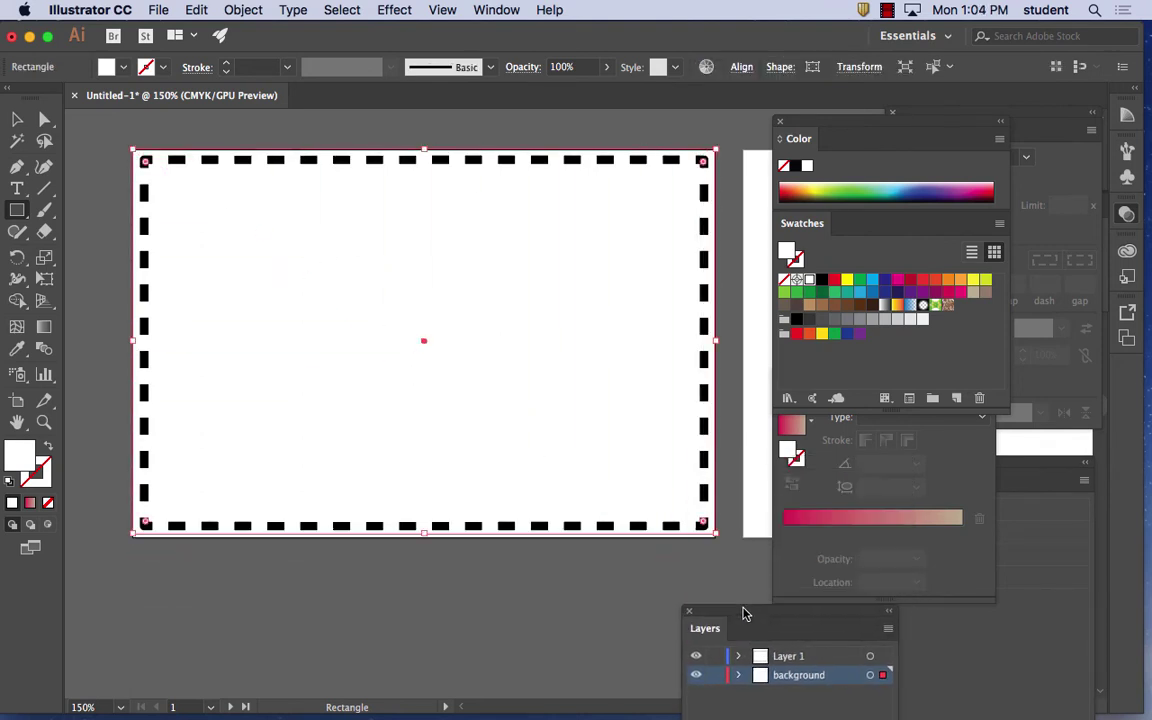
# Step: Undo an attempt to extend the white rectangle to the artboard's lower edge, and delete the rectangle
pyautogui.moveTo(424, 341); pyautogui.dragTo(424, 540)
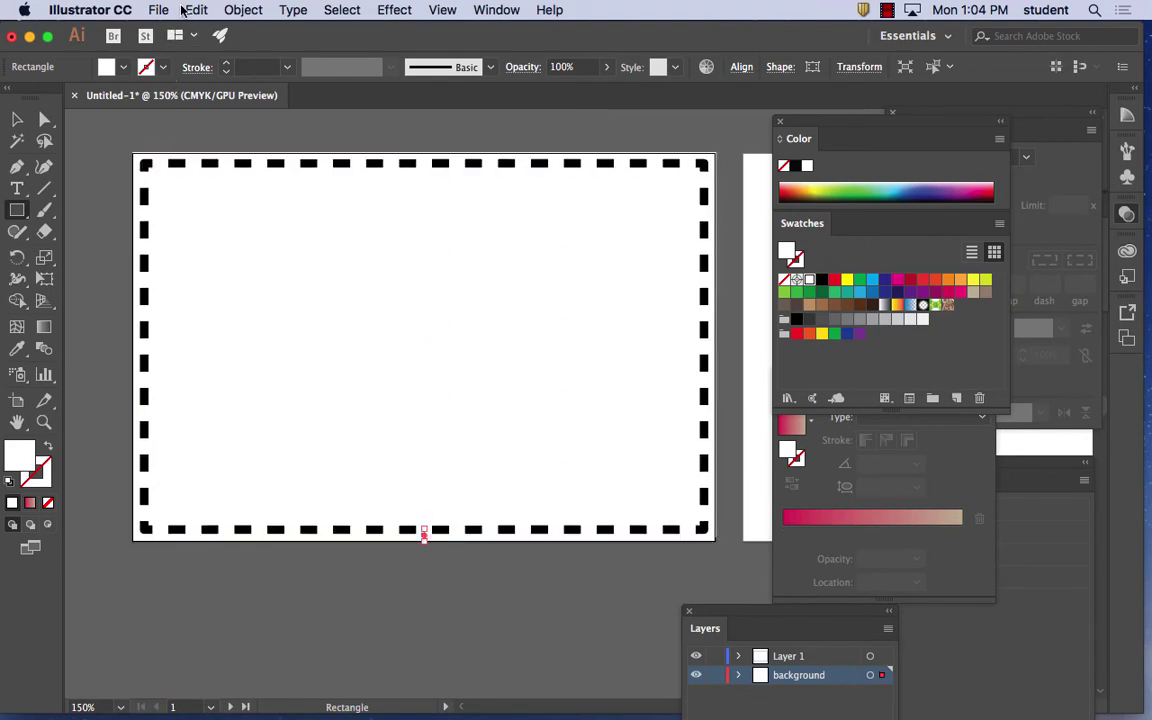
pyautogui.click(196, 10)
pyautogui.click(242, 31)
pyautogui.click(17, 119)
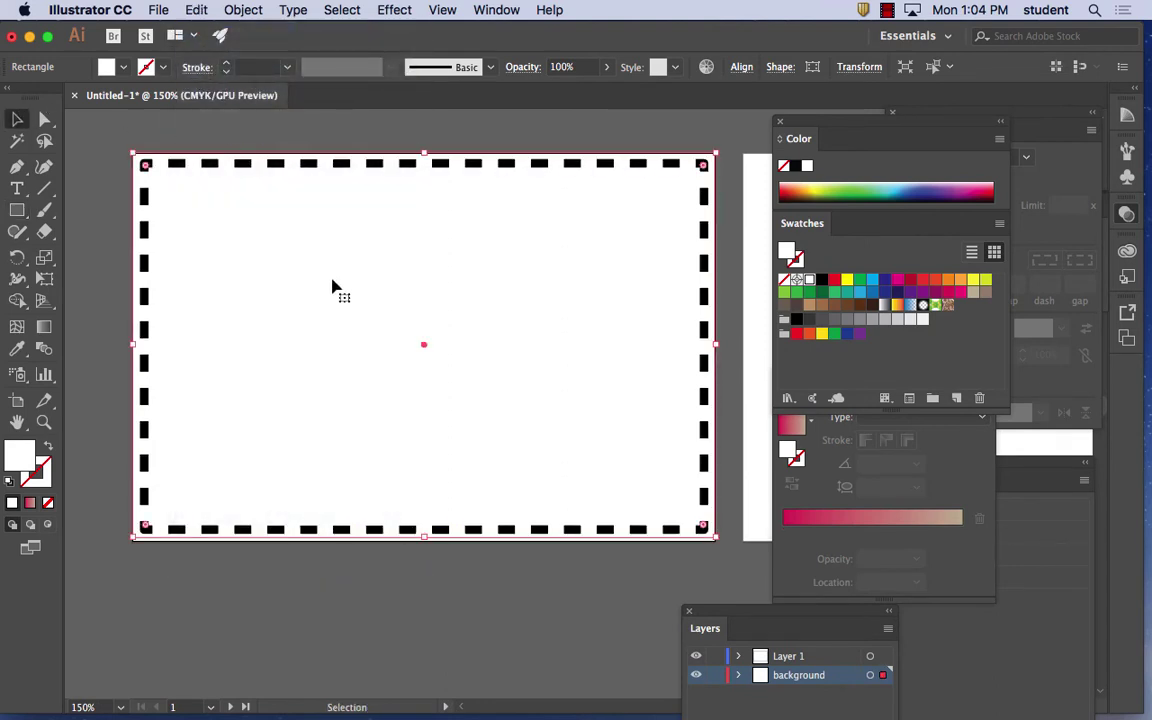
pyautogui.click(331, 286)
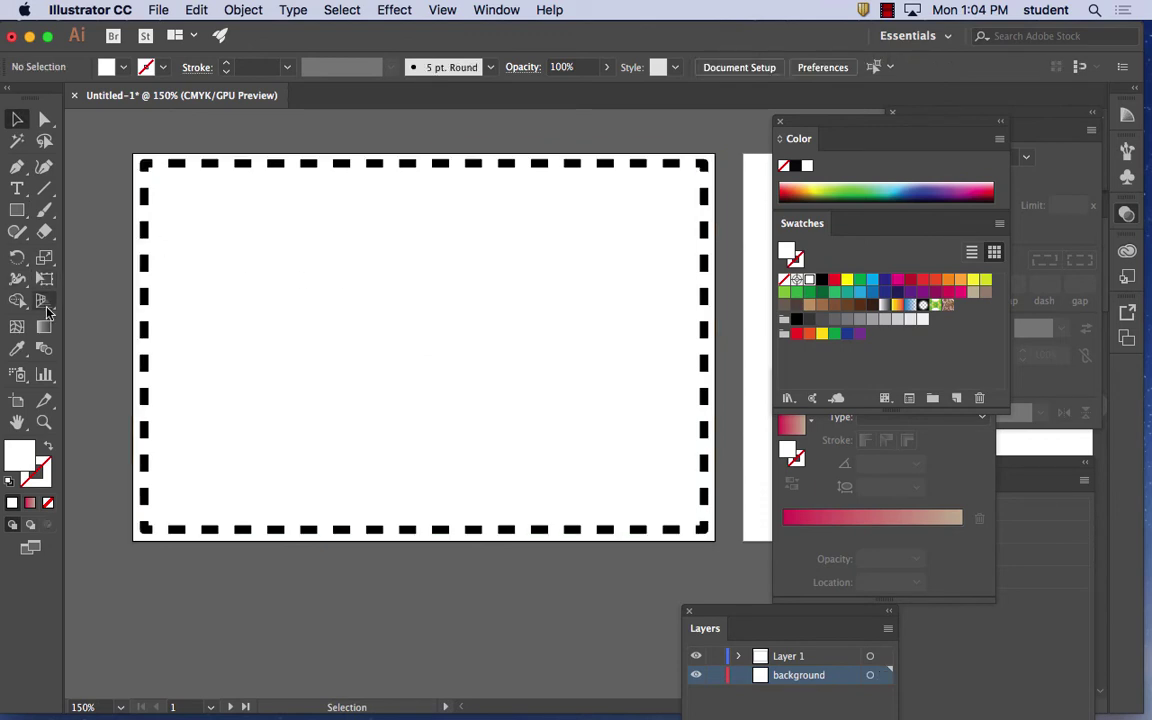
# Step: Draw a rectangle covering the whole first artboard on the background layer and fill it with pale lavender from the color spectrum
pyautogui.click(17, 210)
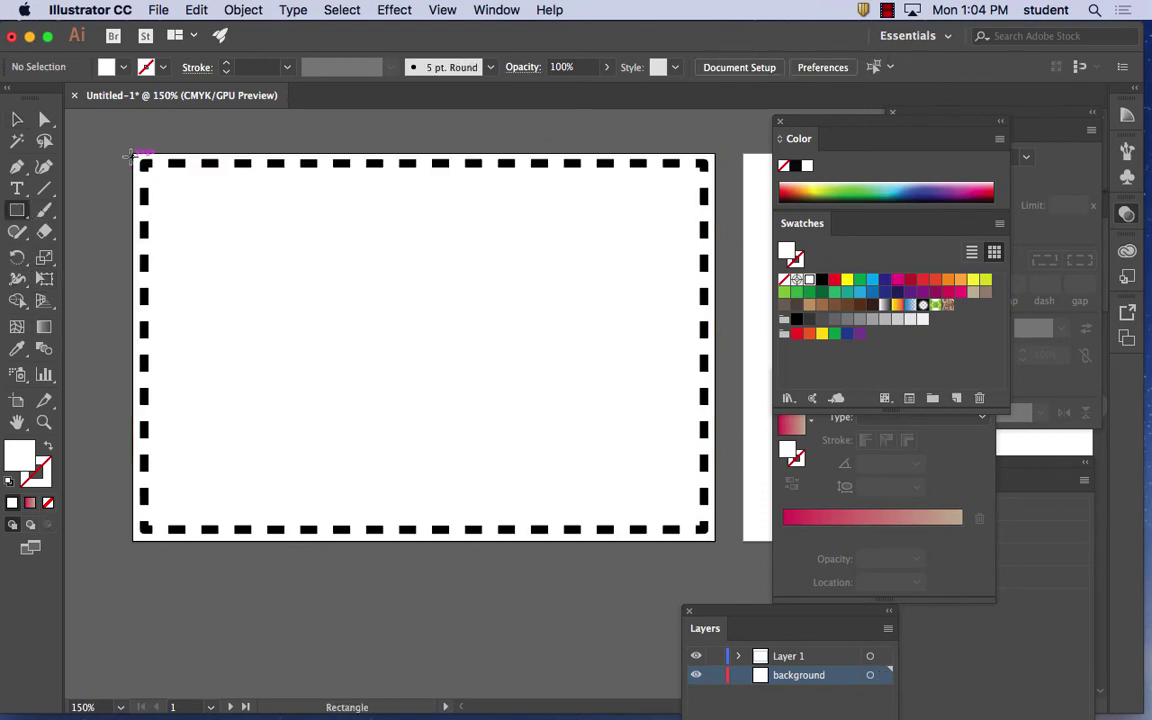
pyautogui.moveTo(131, 150); pyautogui.dragTo(715, 541)
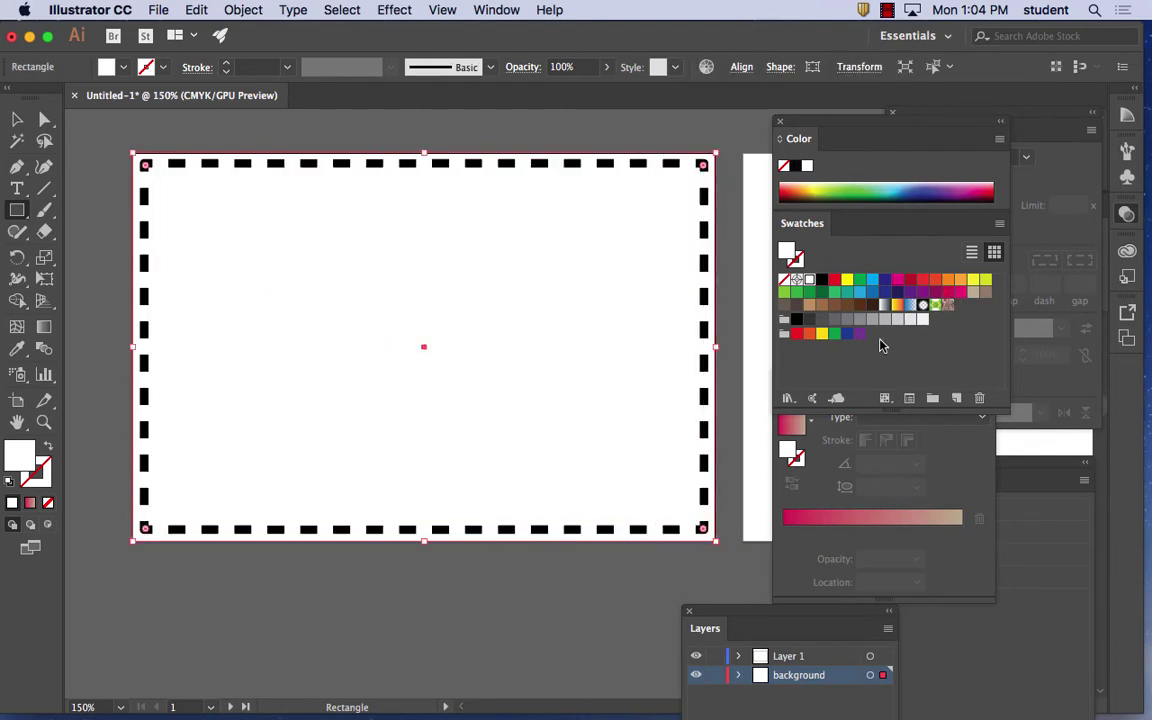
pyautogui.click(891, 185)
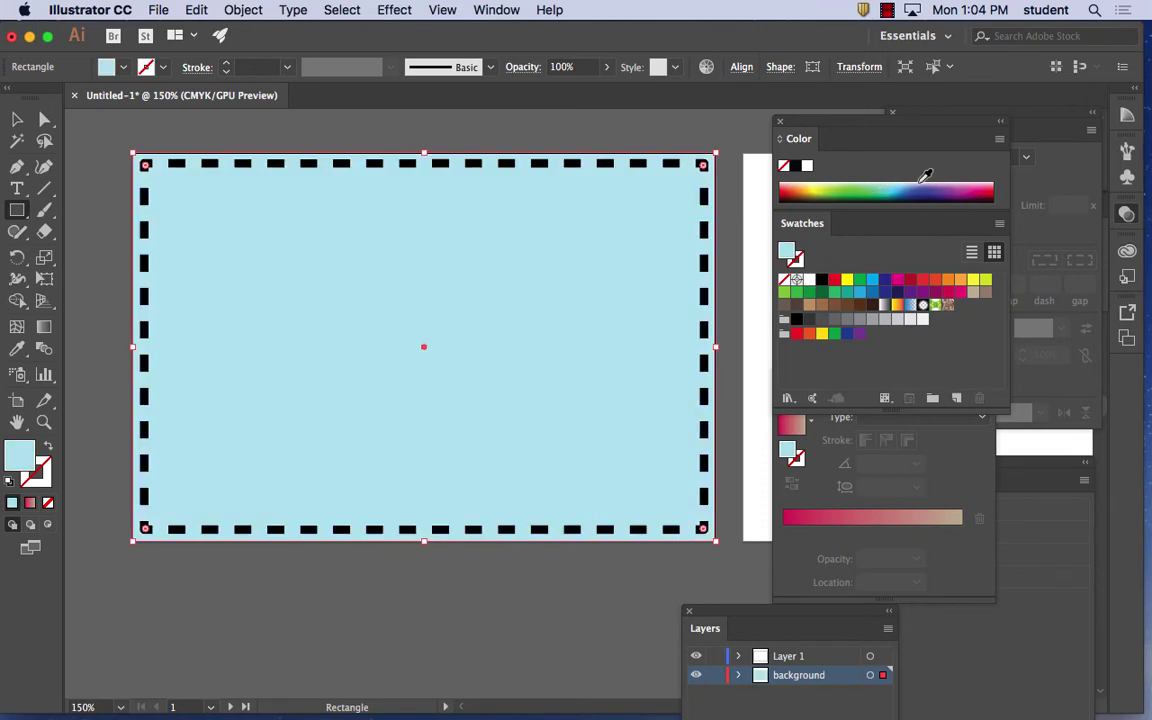
pyautogui.moveTo(930, 174); pyautogui.dragTo(926, 173)
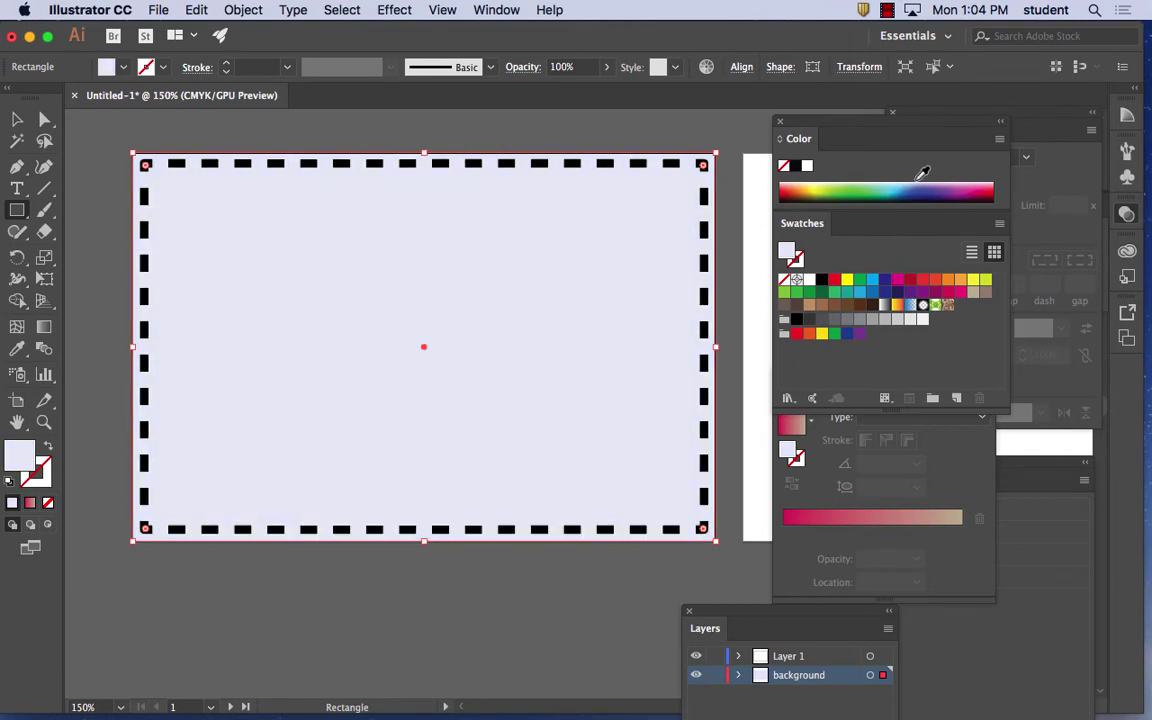
pyautogui.click(17, 119)
pyautogui.click(155, 121)
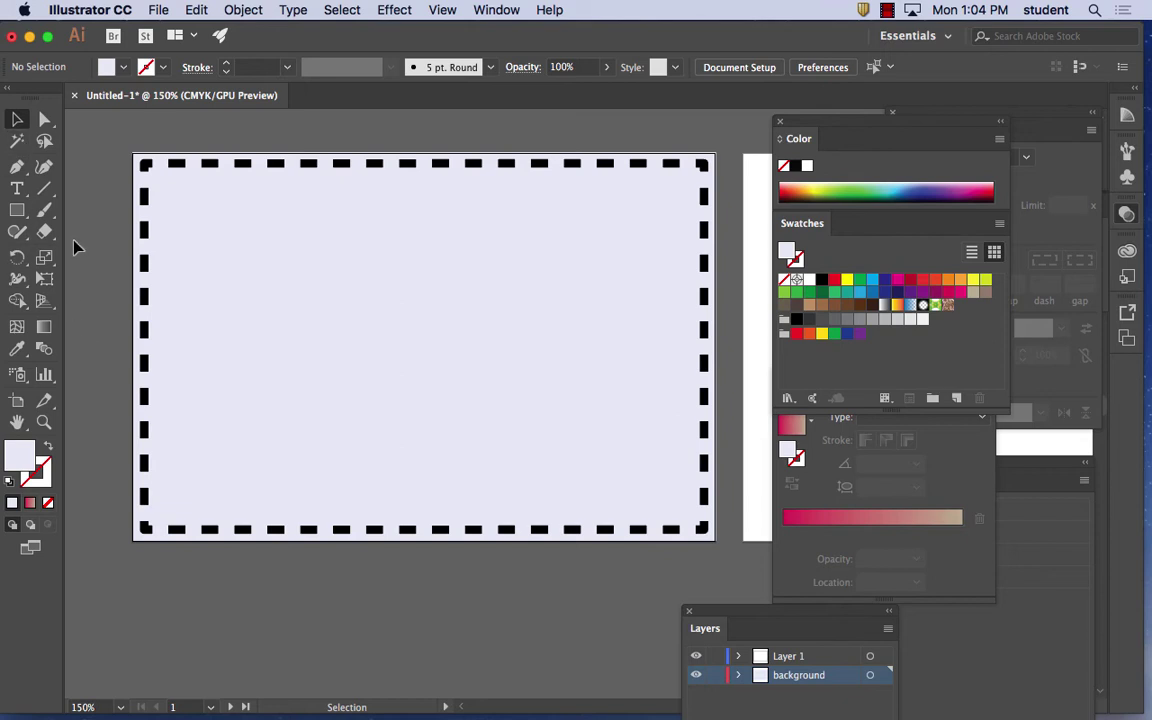
# Step: Add the text WIRED inside the dashed border near the first artboard's upper-left corner
pyautogui.click(17, 188)
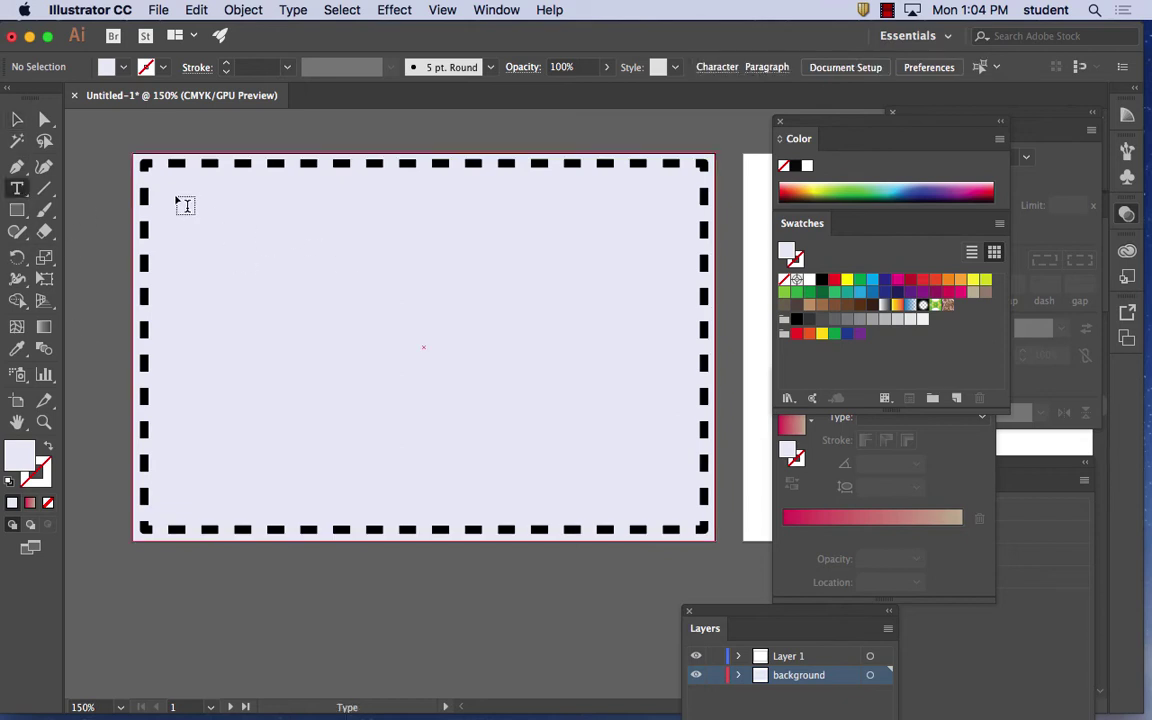
pyautogui.click(185, 205)
pyautogui.write('WIRED')
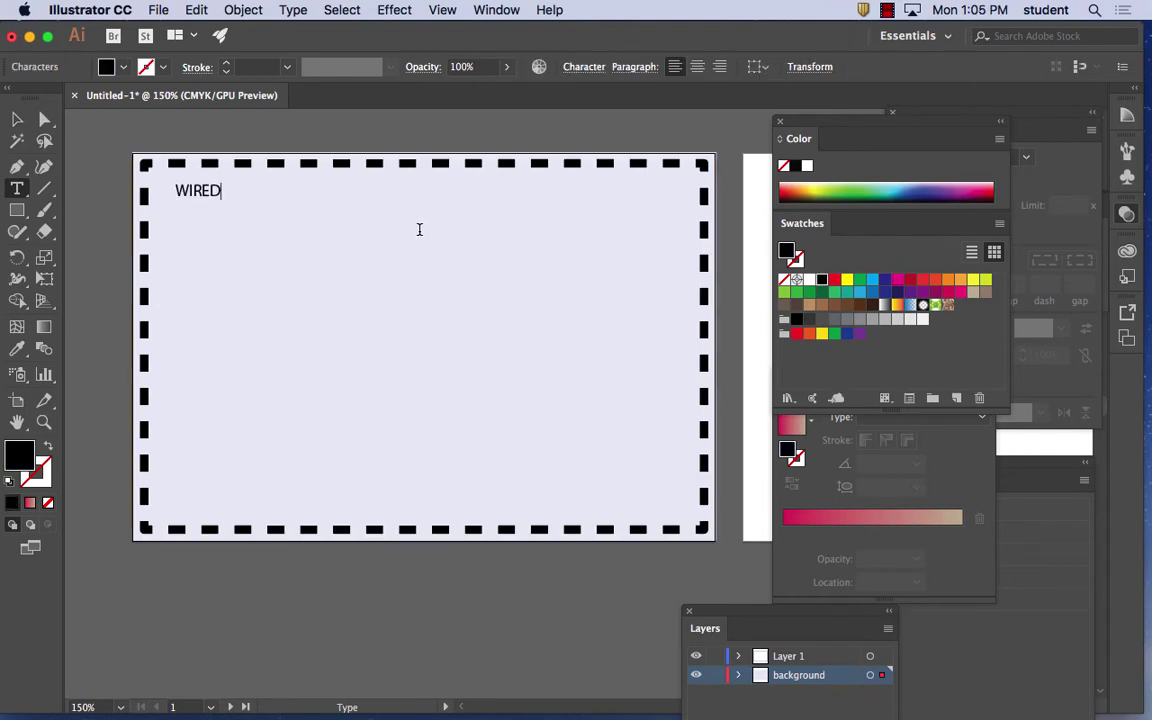
# Step: Set the font of the WIRED text to Blackoak Std
pyautogui.moveTo(224, 190); pyautogui.dragTo(167, 186)
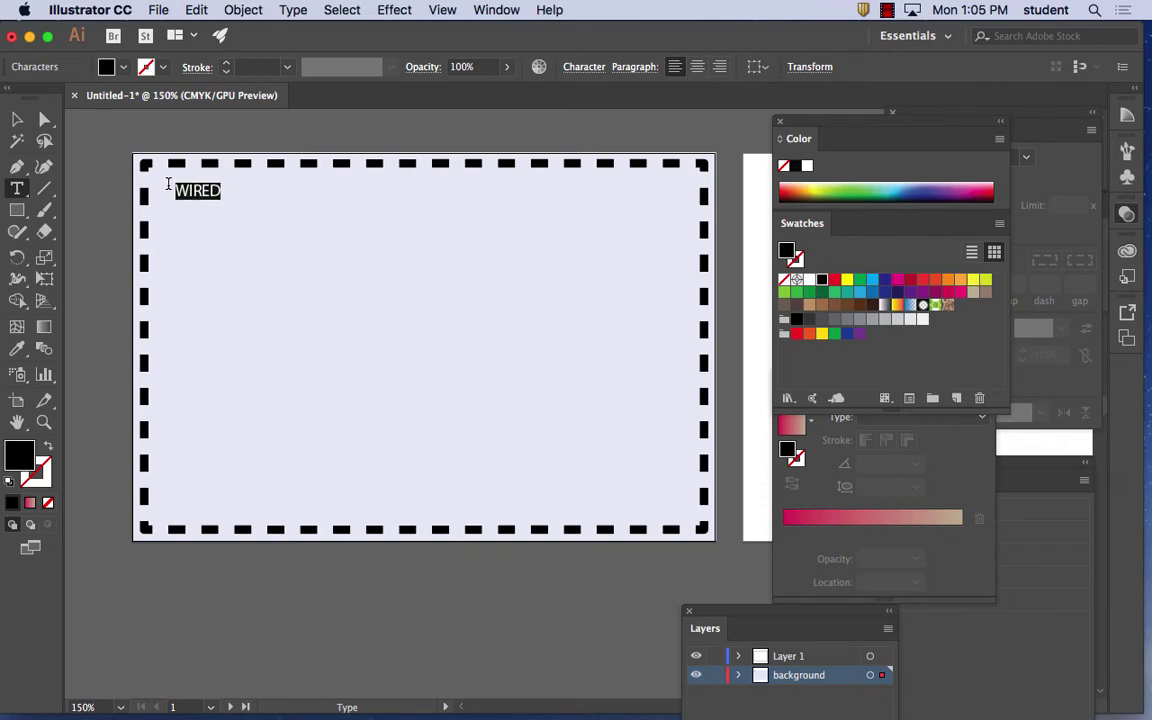
pyautogui.click(225, 8)
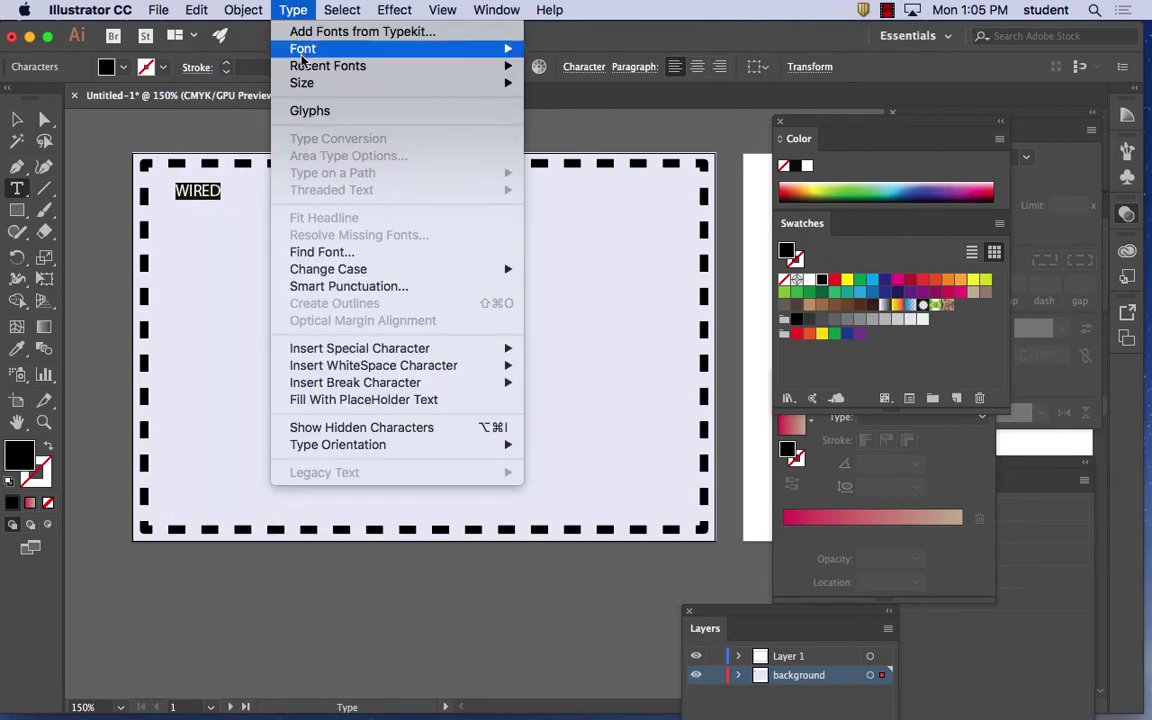
pyautogui.moveTo(300, 48)
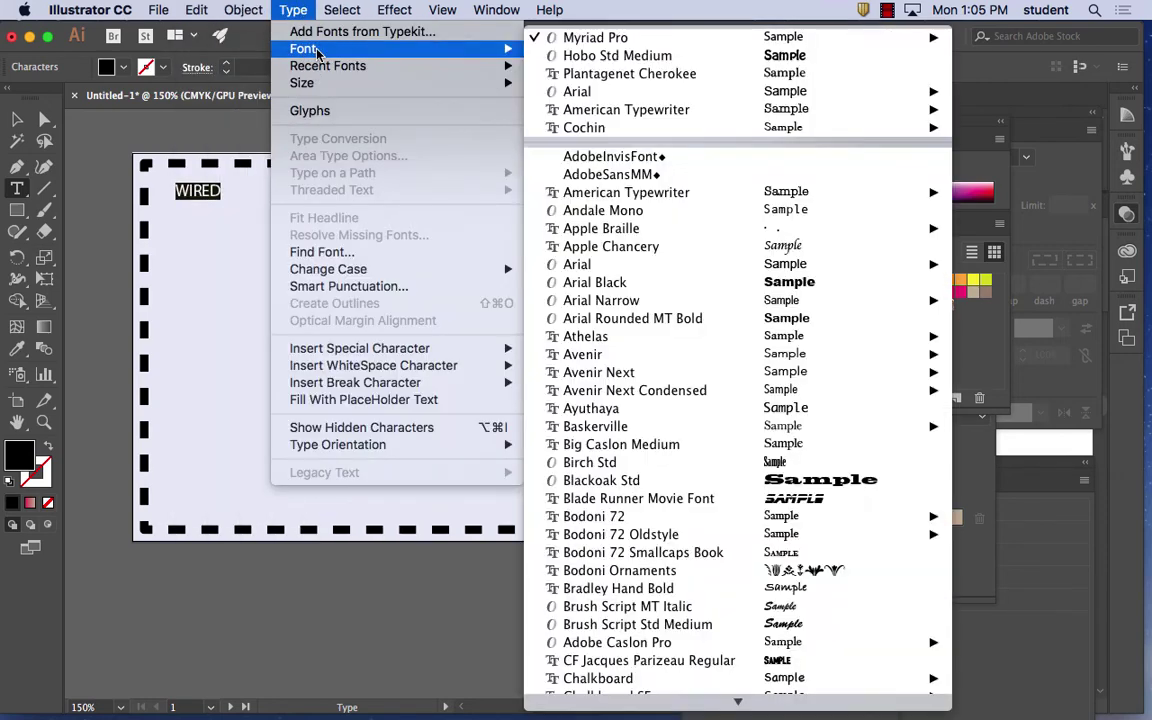
pyautogui.click(628, 482)
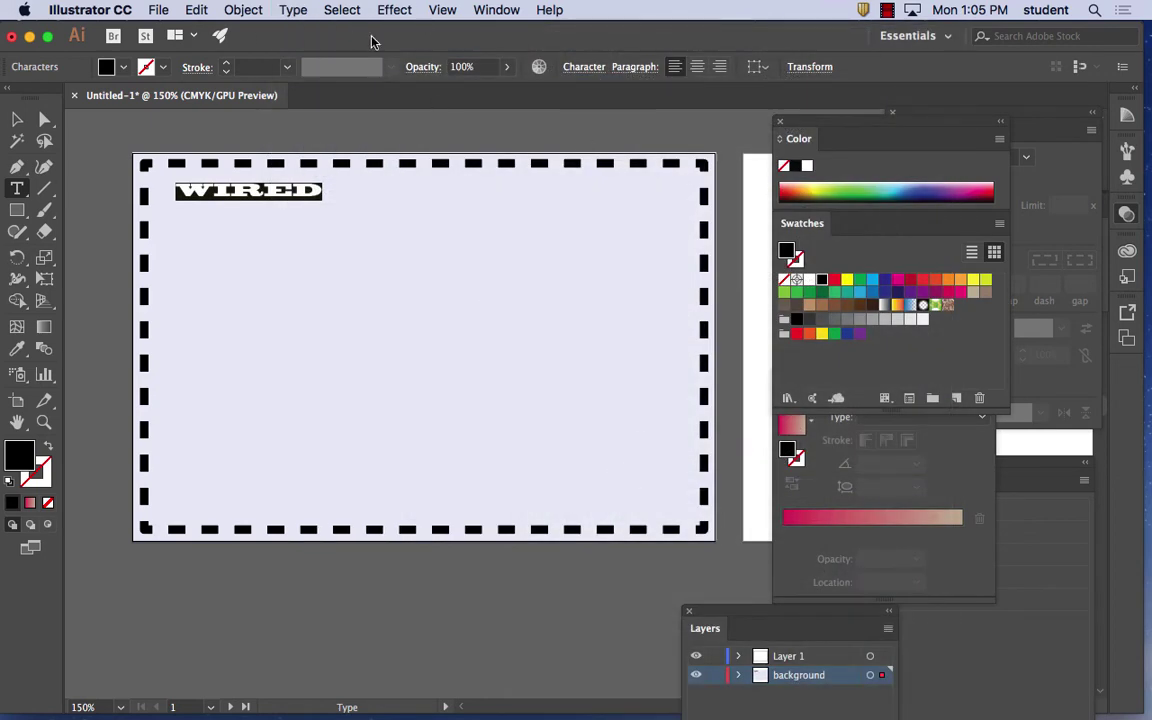
# Step: Set the font of the WIRED text to Bodoni 72 Oldstyle Bold
pyautogui.click(292, 9)
pyautogui.moveTo(303, 48)
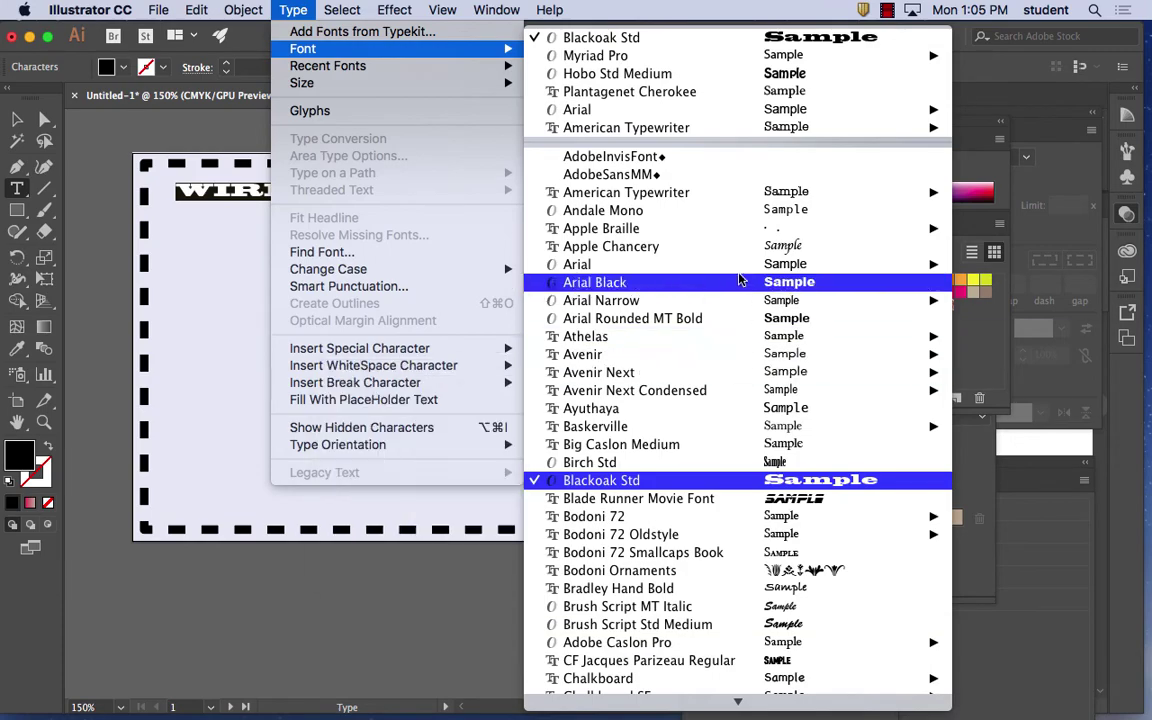
pyautogui.scroll(-15, 737, 279)
pyautogui.scroll(-20, 735, 279)
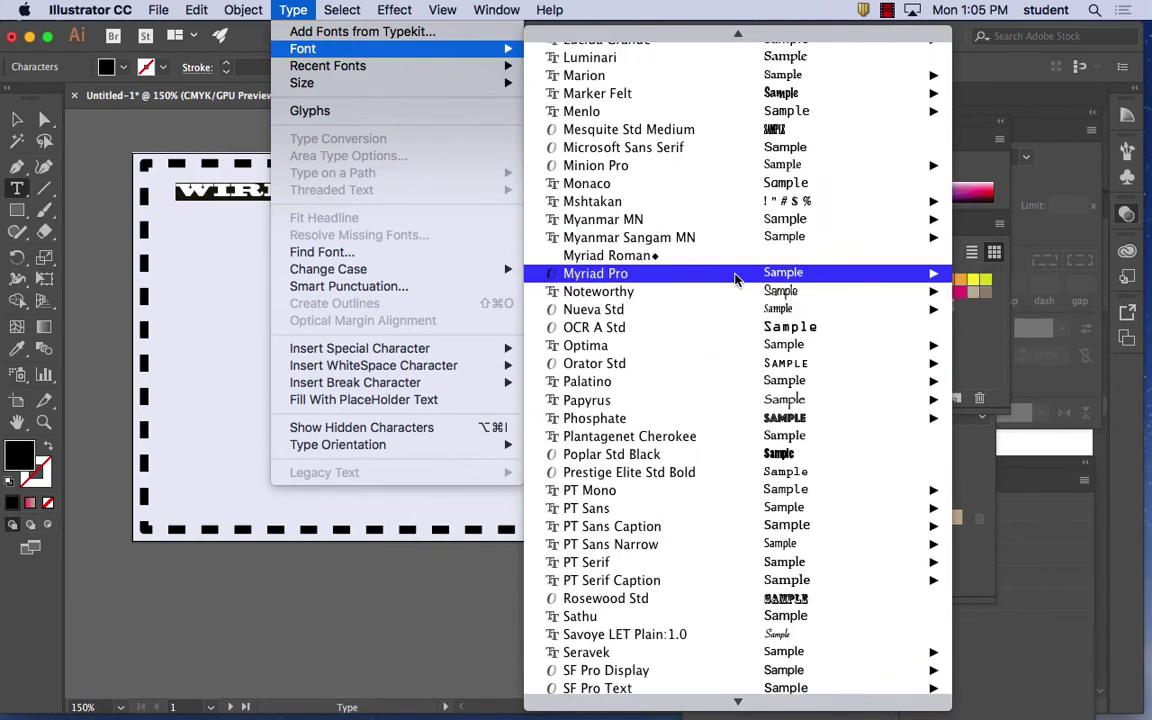
pyautogui.scroll(-10, 735, 279)
pyautogui.scroll(10, 735, 279)
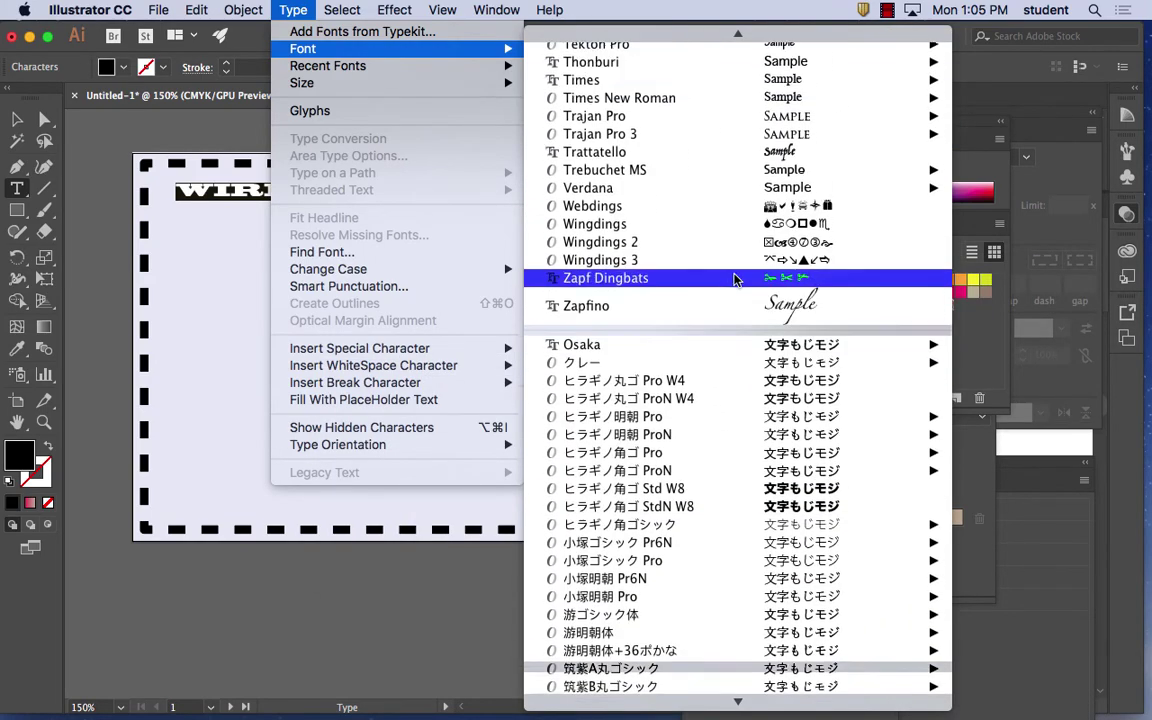
pyautogui.moveTo(738, 343)
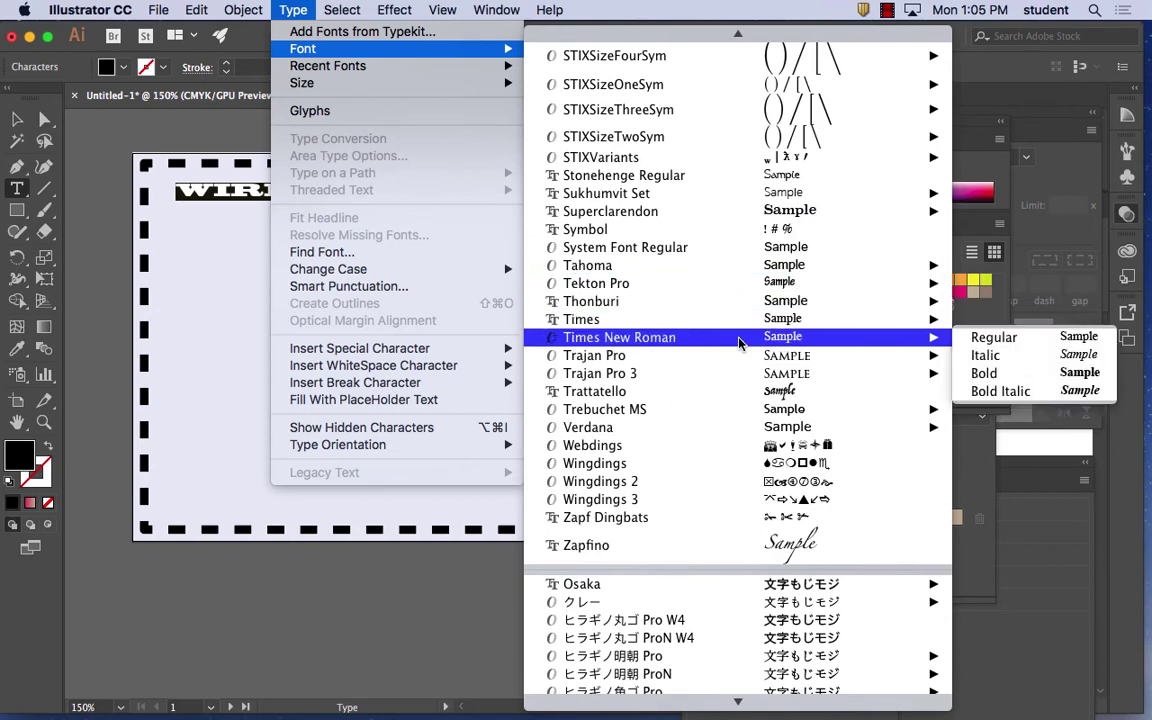
pyautogui.scroll(10, 748, 293)
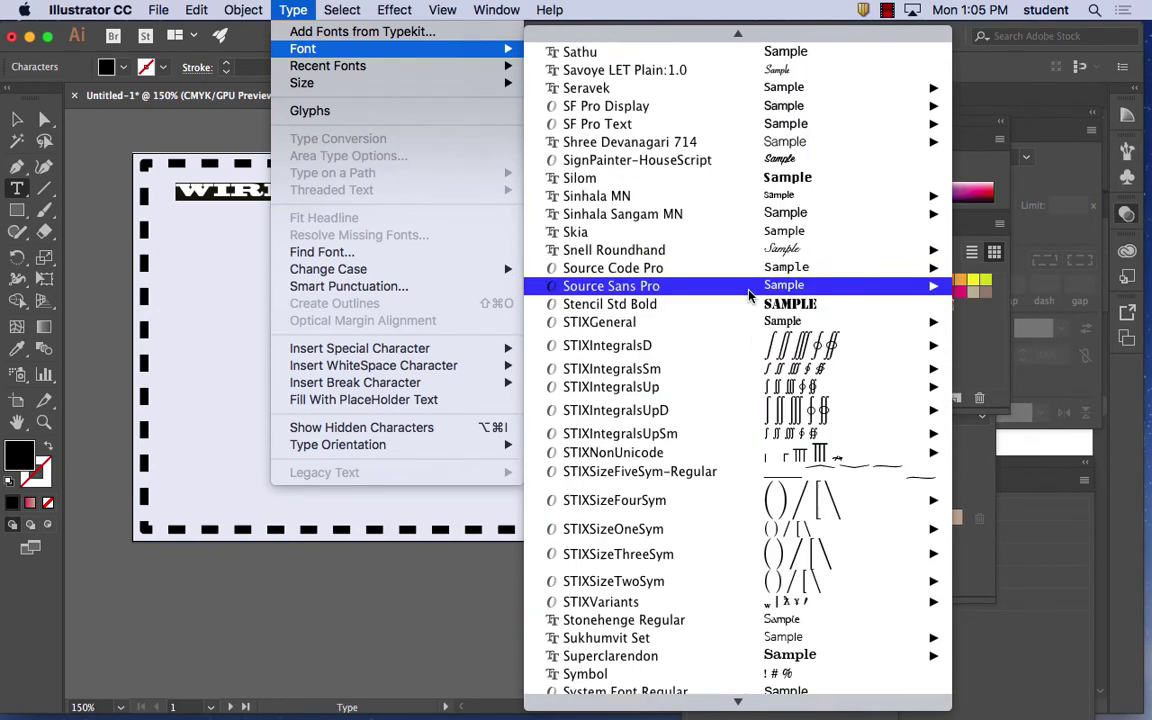
pyautogui.scroll(5, 748, 295)
pyautogui.scroll(-3, 748, 295)
pyautogui.scroll(3, 748, 295)
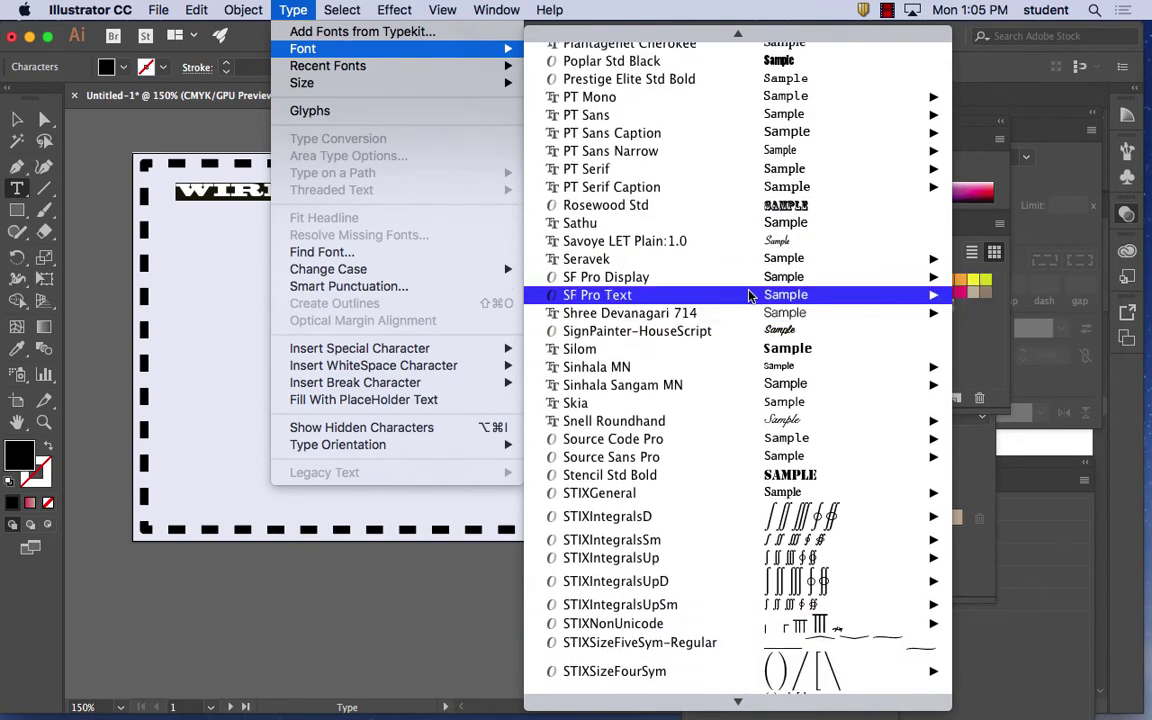
pyautogui.scroll(2, 748, 295)
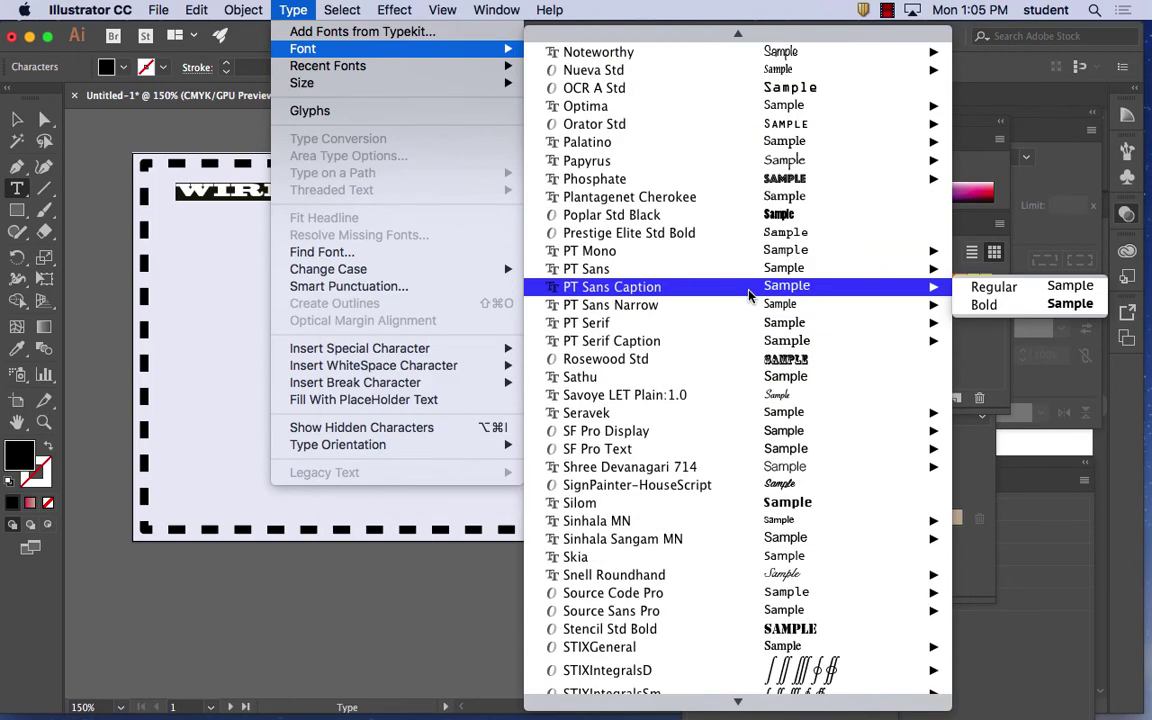
pyautogui.scroll(2, 748, 295)
pyautogui.scroll(5, 748, 295)
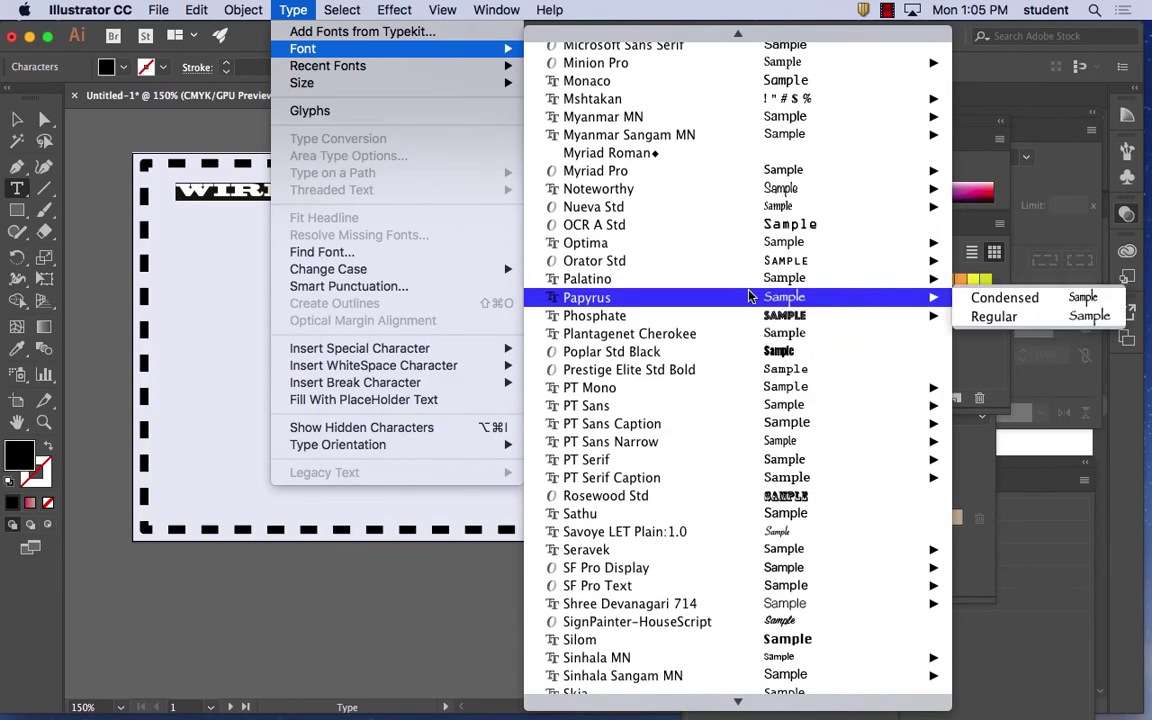
pyautogui.scroll(10, 748, 295)
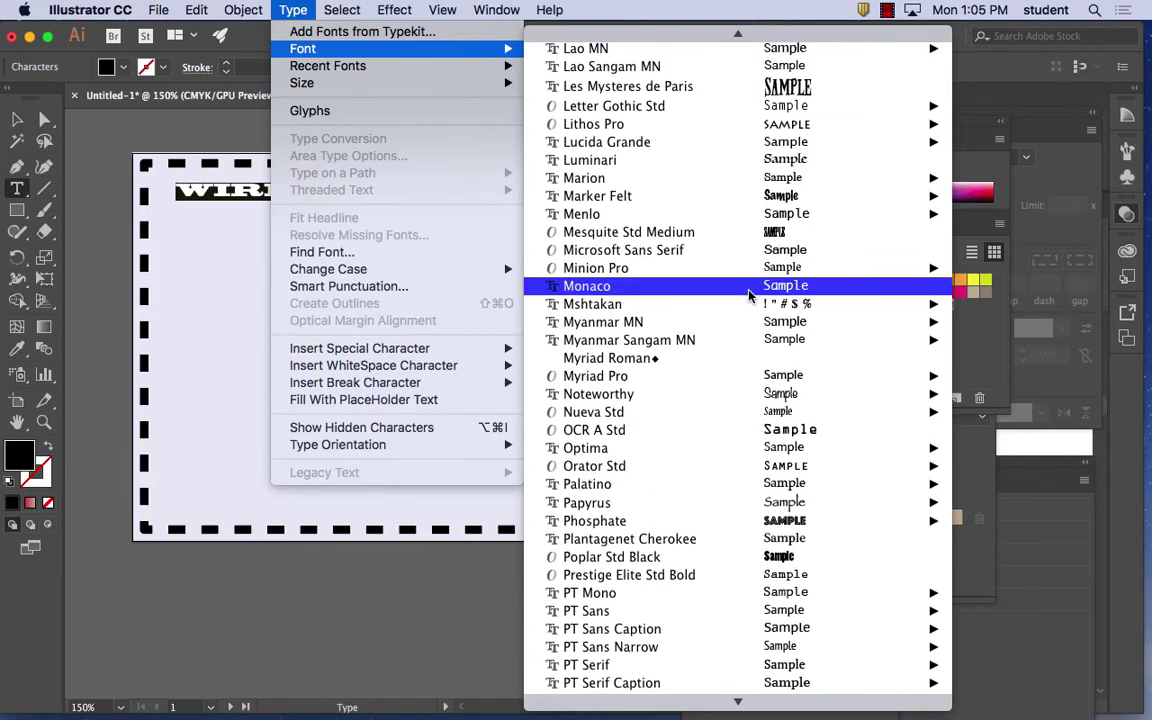
pyautogui.scroll(7, 748, 293)
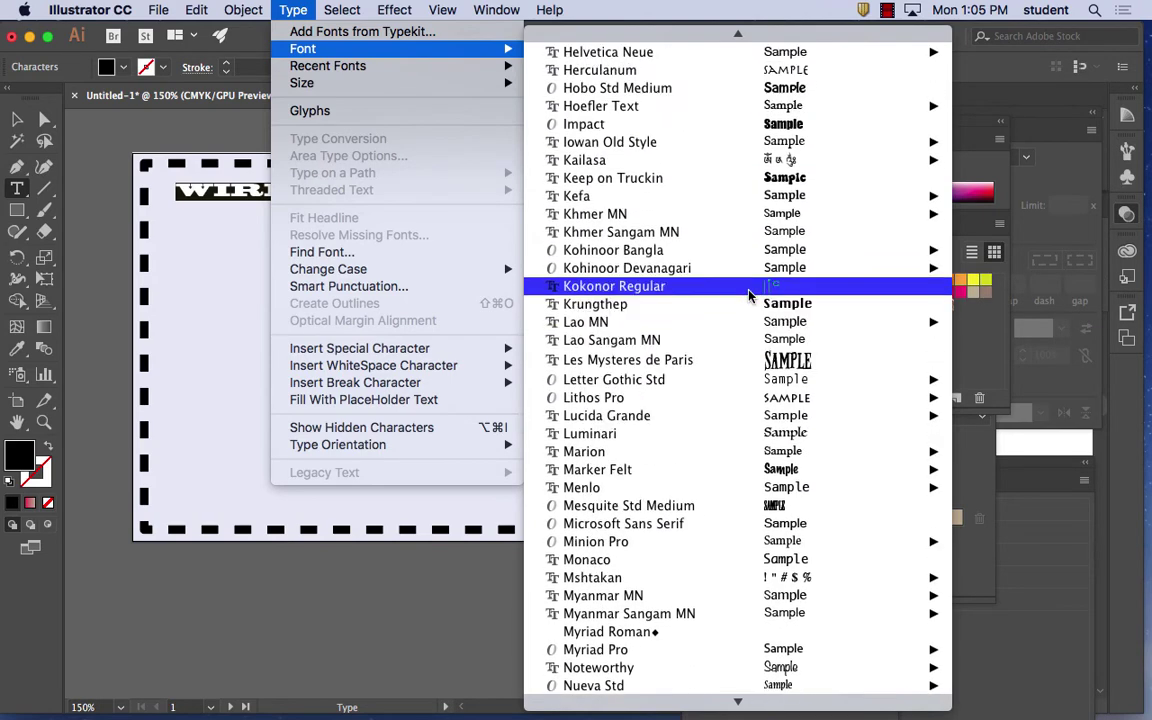
pyautogui.scroll(2, 748, 294)
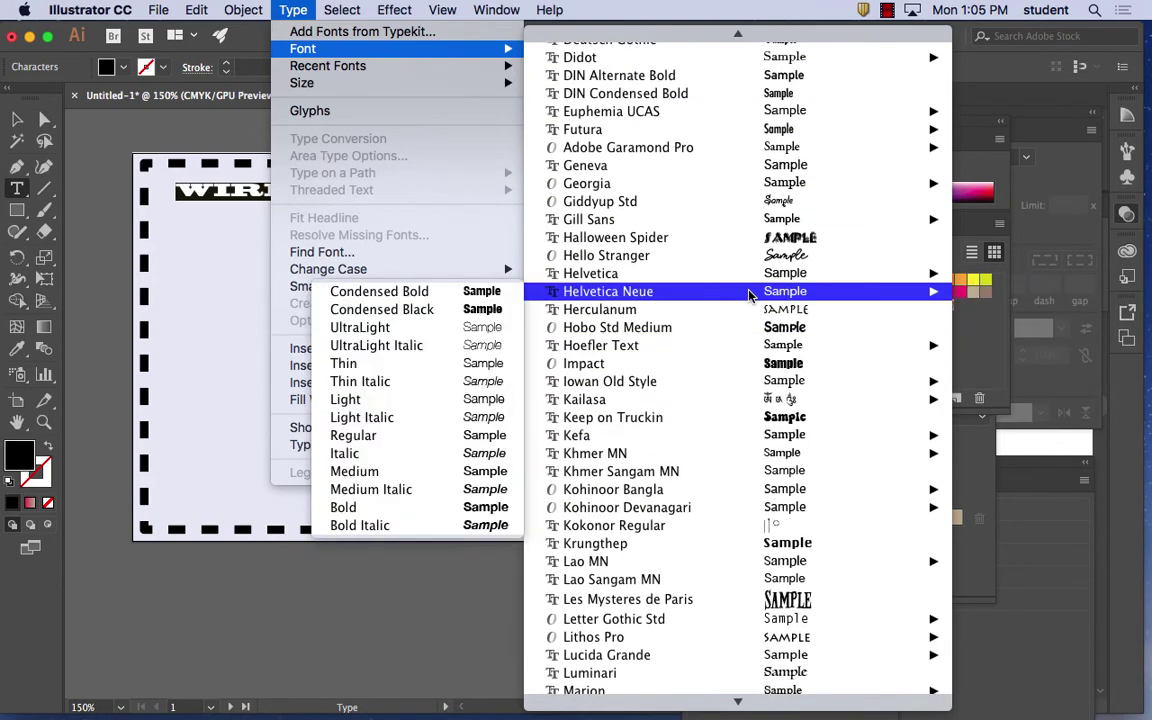
pyautogui.scroll(7, 748, 294)
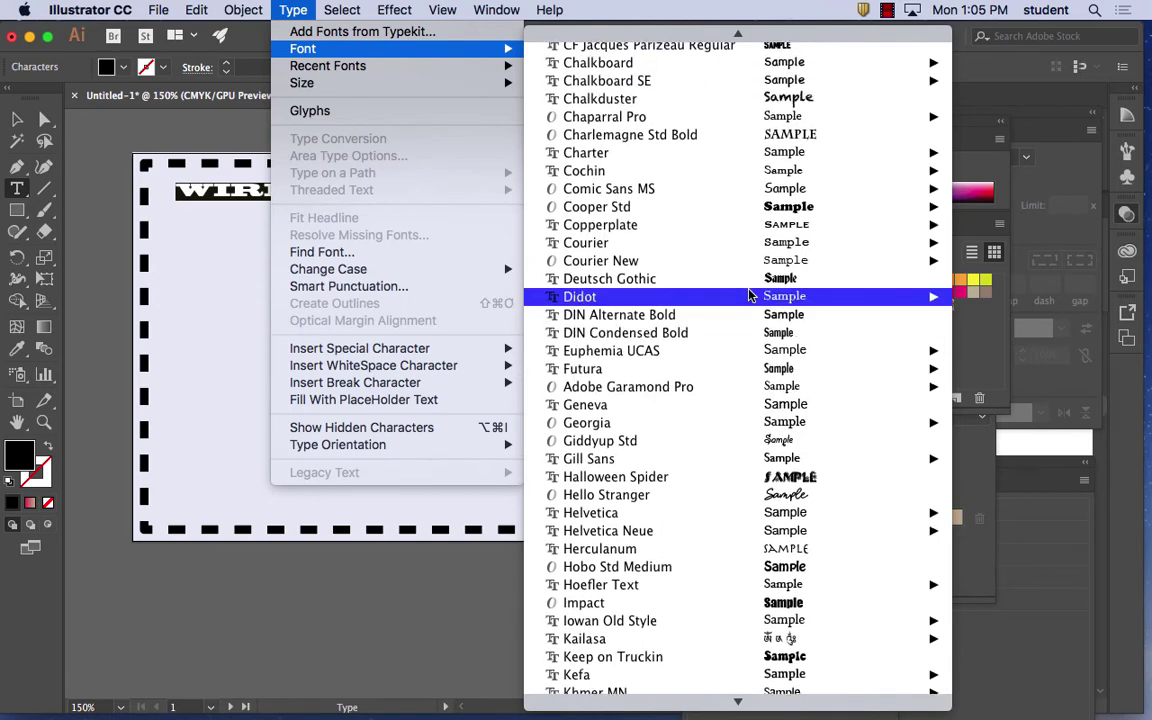
pyautogui.scroll(1, 748, 294)
pyautogui.moveTo(766, 212)
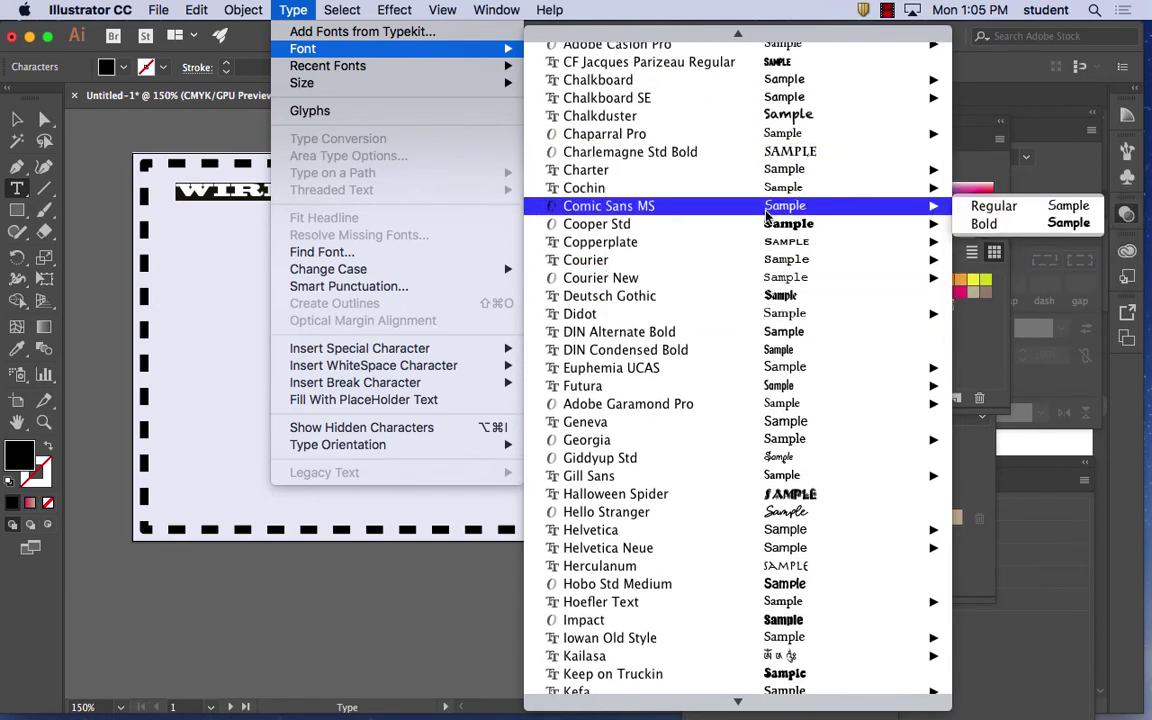
pyautogui.scroll(7, 767, 212)
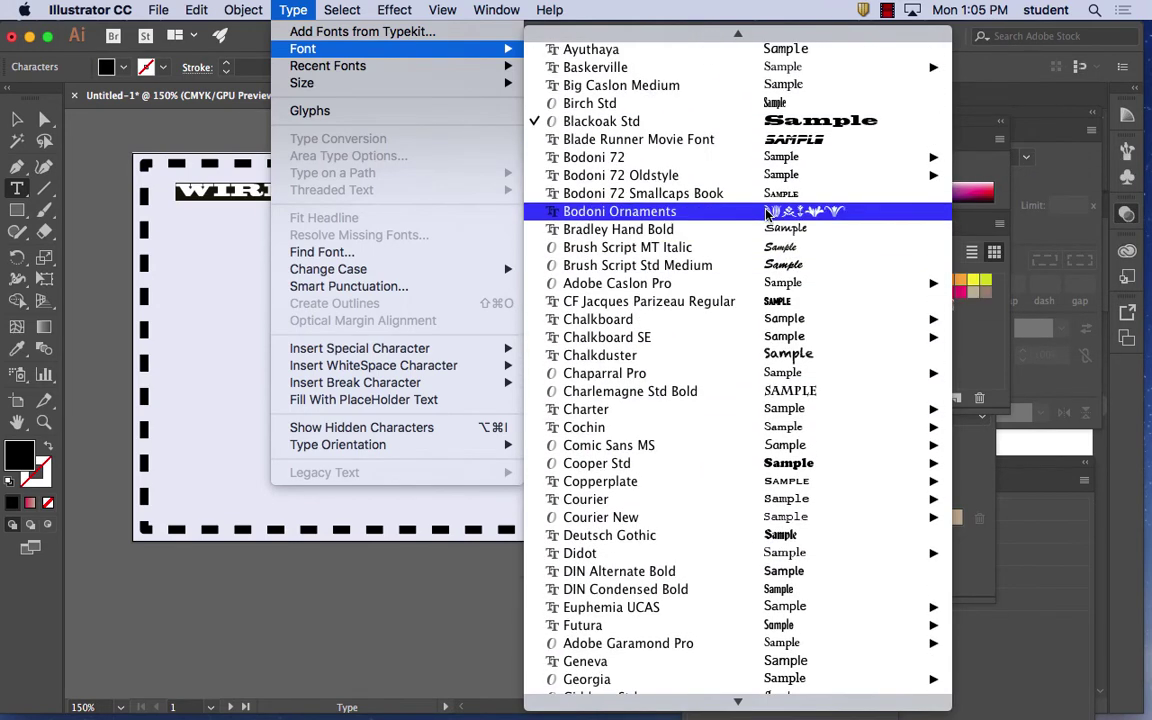
pyautogui.moveTo(778, 160)
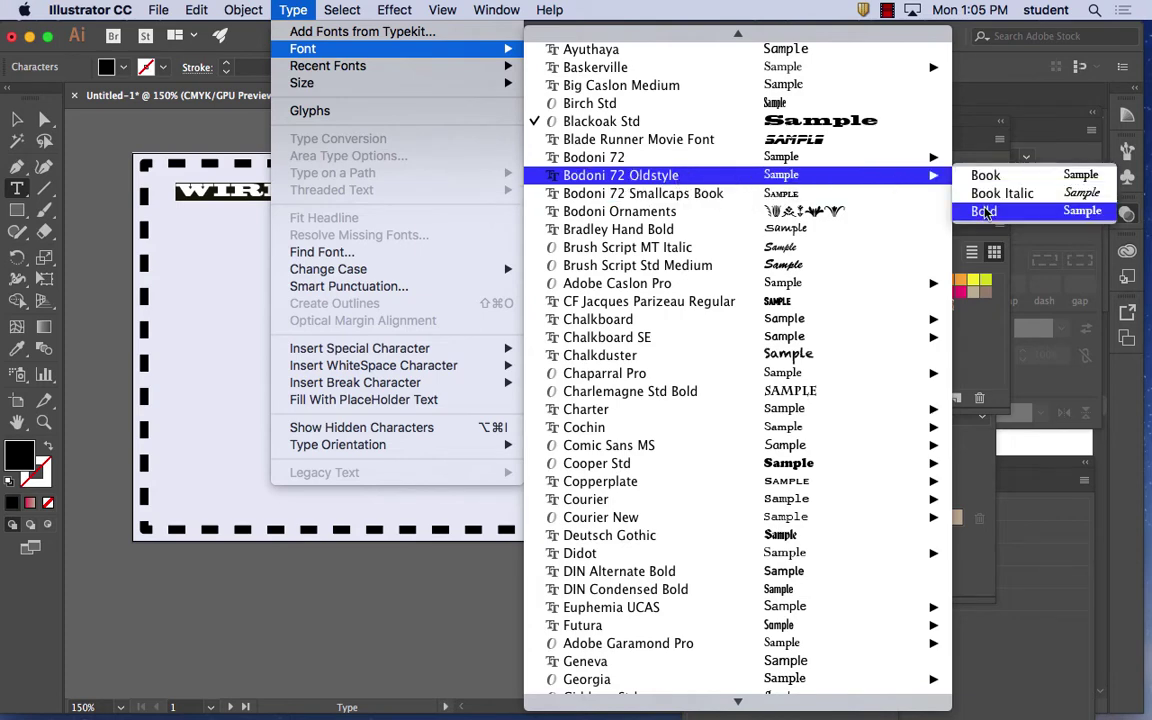
pyautogui.click(985, 211)
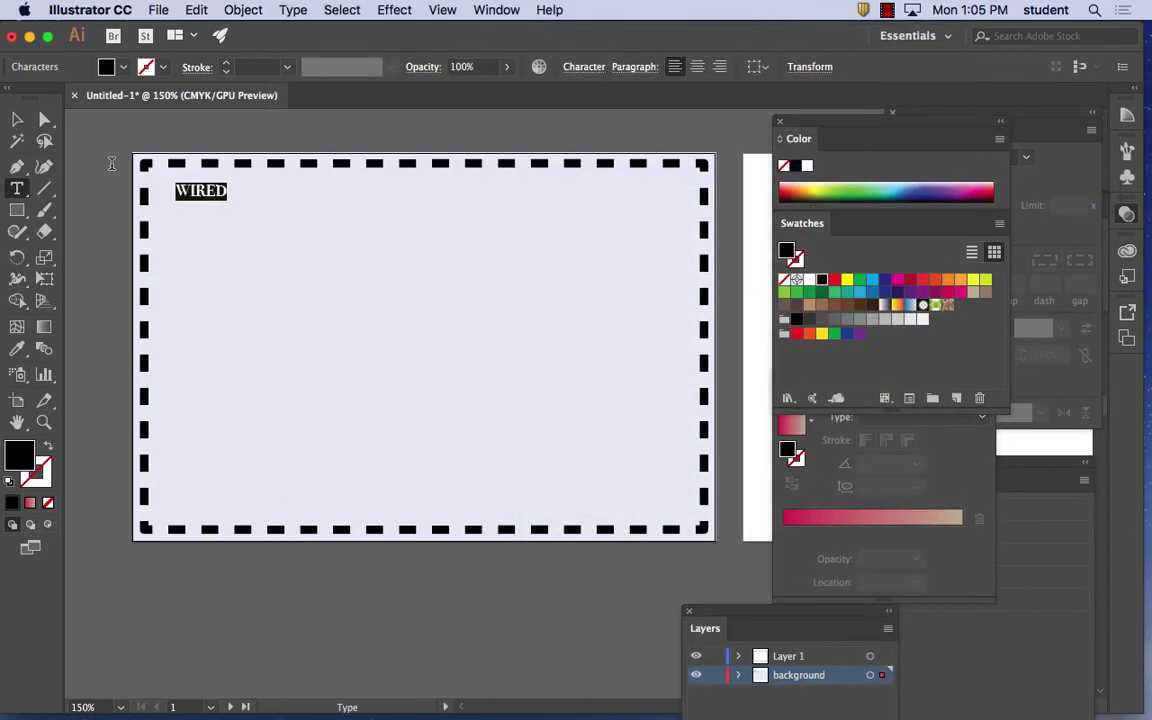
# Step: Enlarge the WIRED text and position it just inside the upper-left corner of the dashed border
pyautogui.press('Escape')
pyautogui.moveTo(229, 201); pyautogui.dragTo(401, 262)
pyautogui.moveTo(336, 213); pyautogui.dragTo(326, 199)
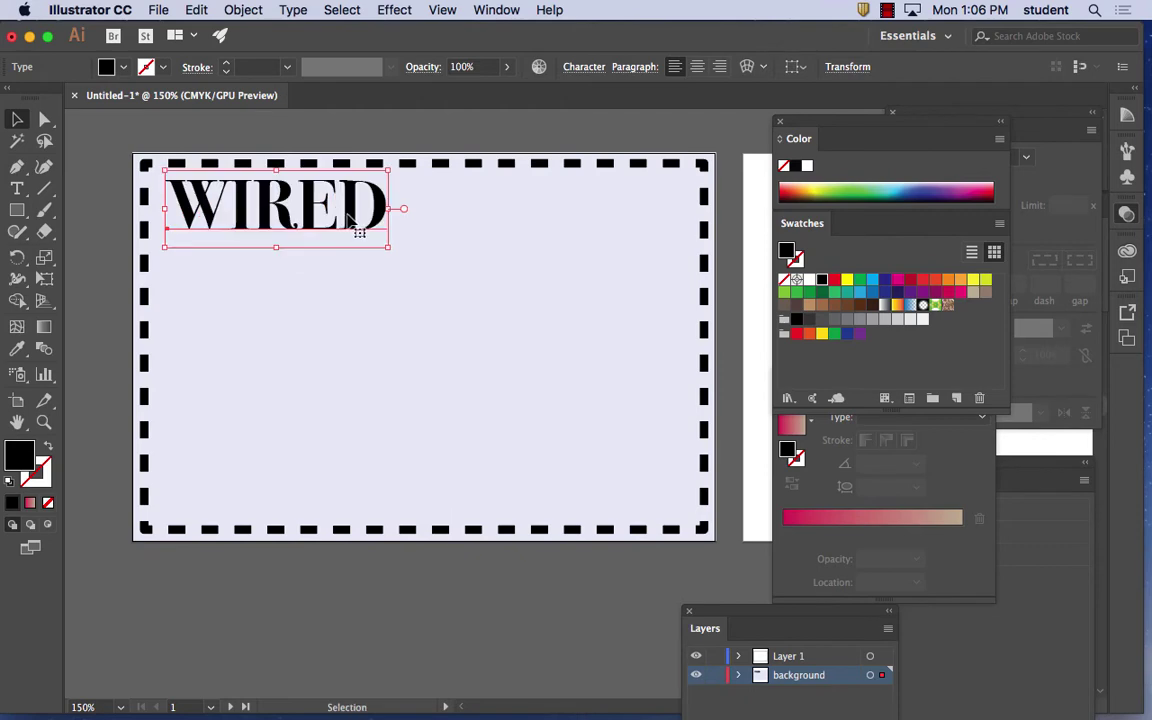
# Step: Change the font of the enlarged WIRED text back to Blackoak Std
pyautogui.click(293, 10)
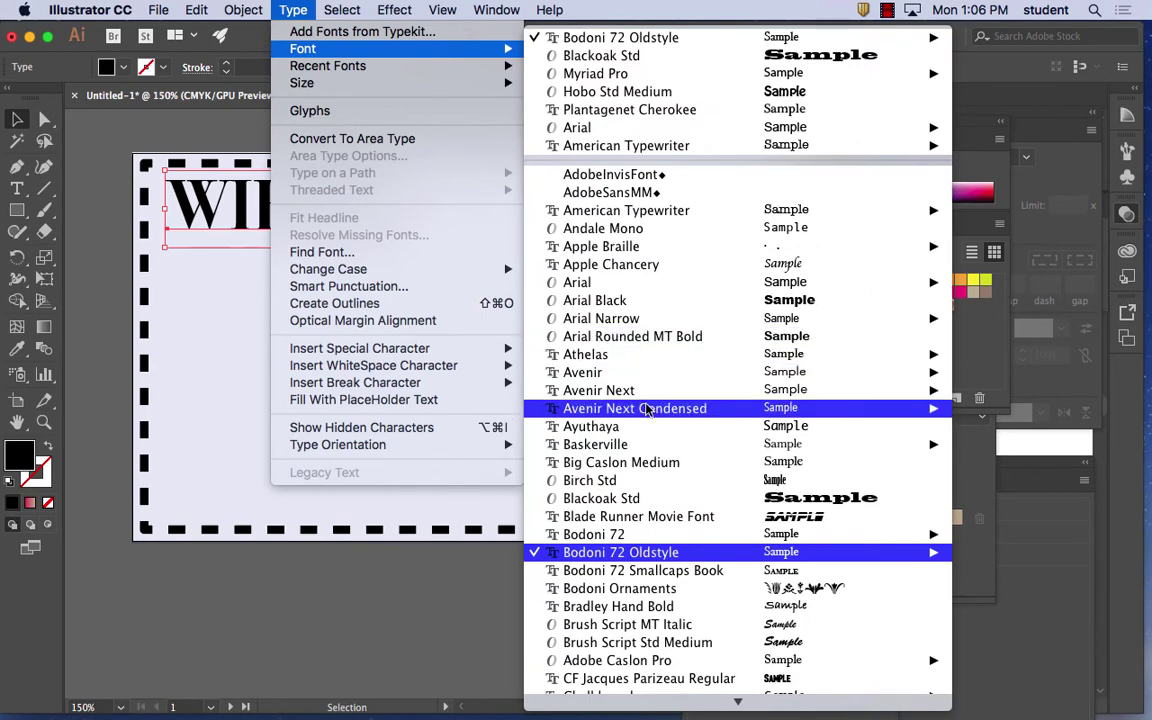
pyautogui.scroll(-4, 648, 410)
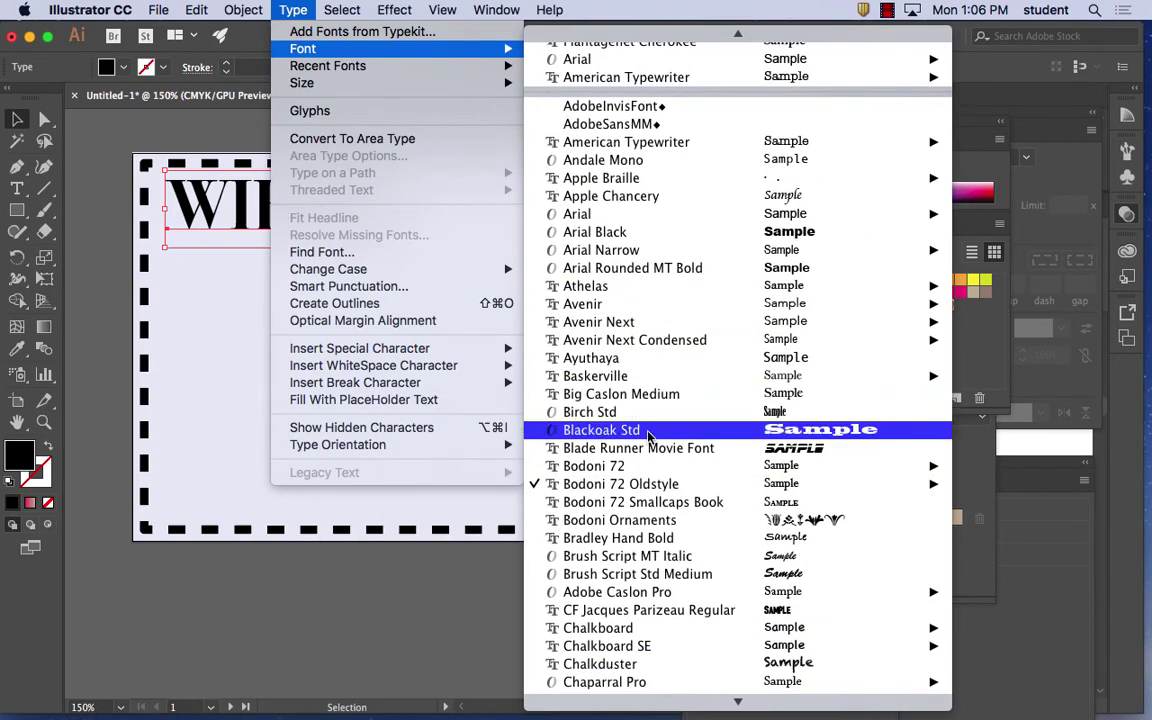
pyautogui.click(601, 430)
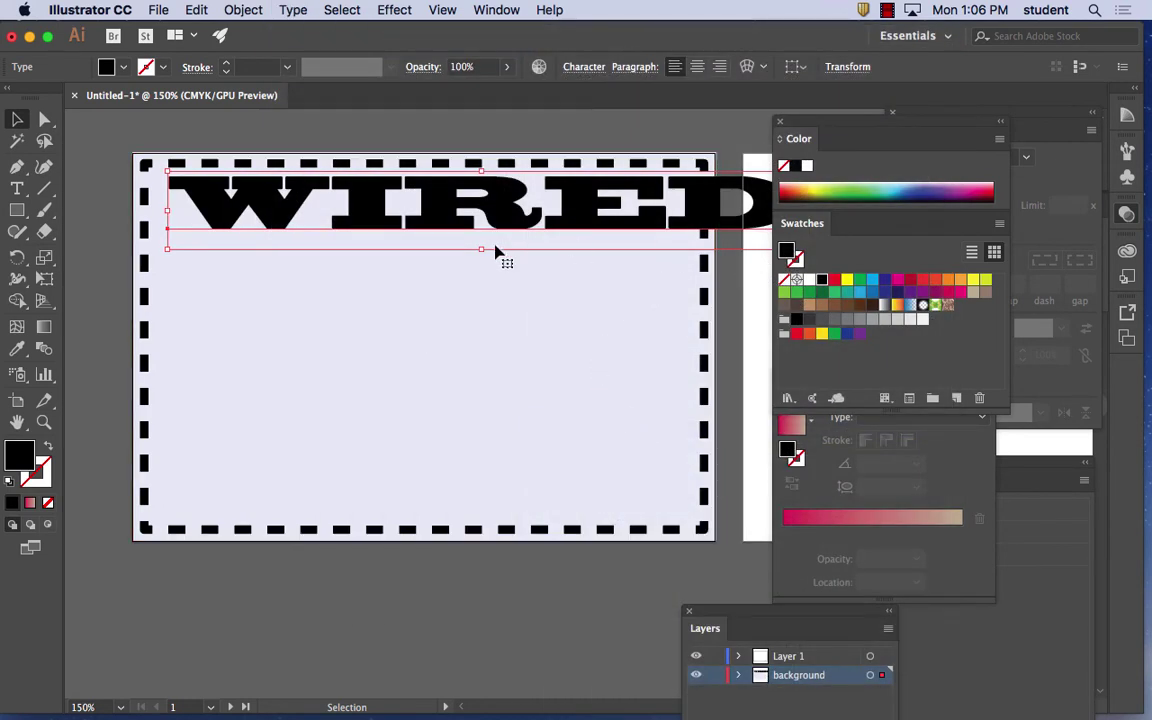
# Step: Stretch the WIRED text vertically, uncover its far end by moving the Color and Swatches panels, and scale it down to fit inside the border
pyautogui.moveTo(482, 250); pyautogui.dragTo(428, 366)
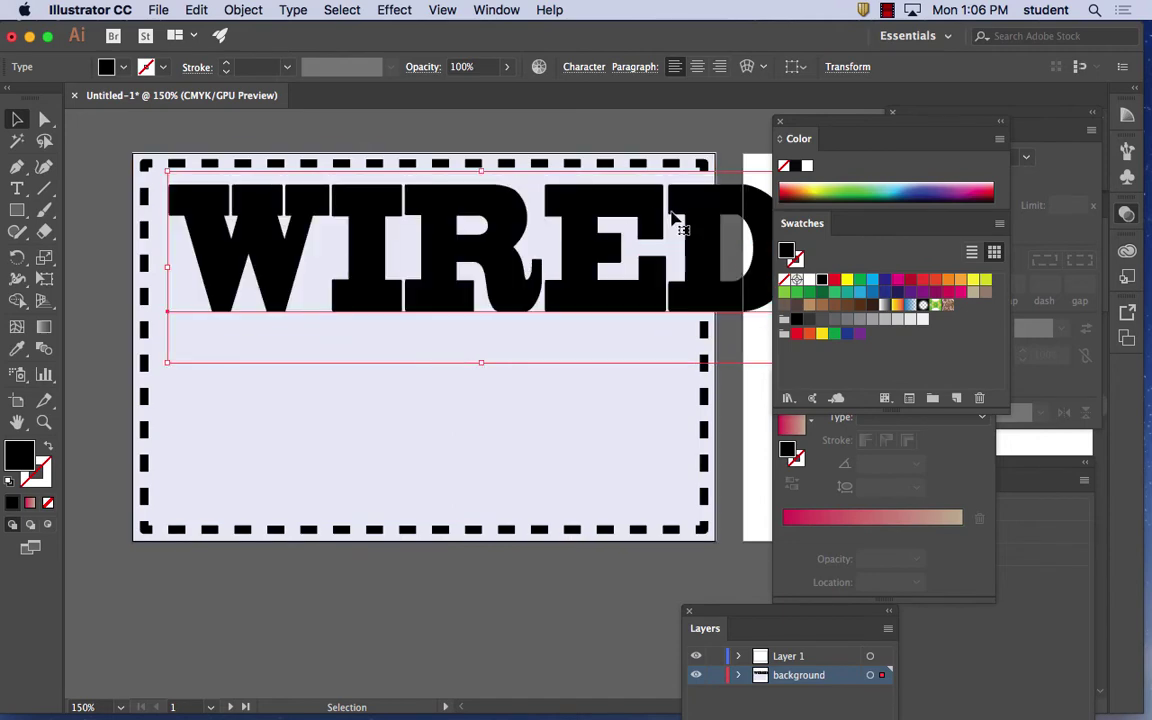
pyautogui.click(820, 123)
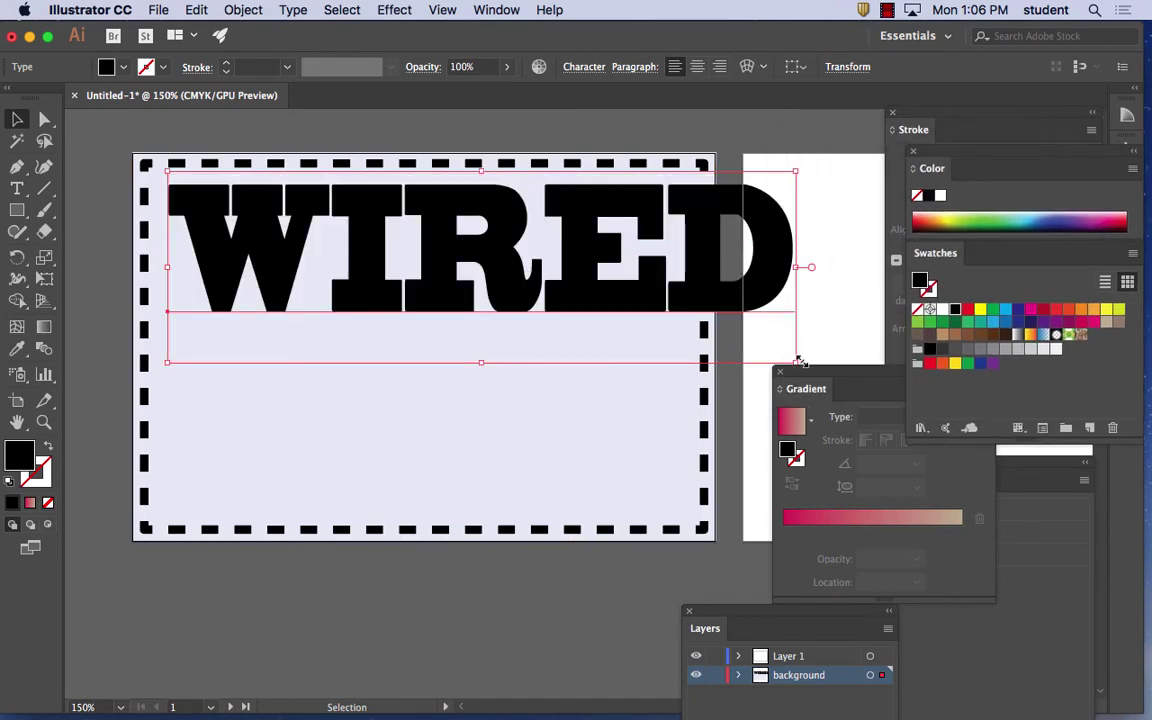
pyautogui.moveTo(788, 363); pyautogui.dragTo(499, 288)
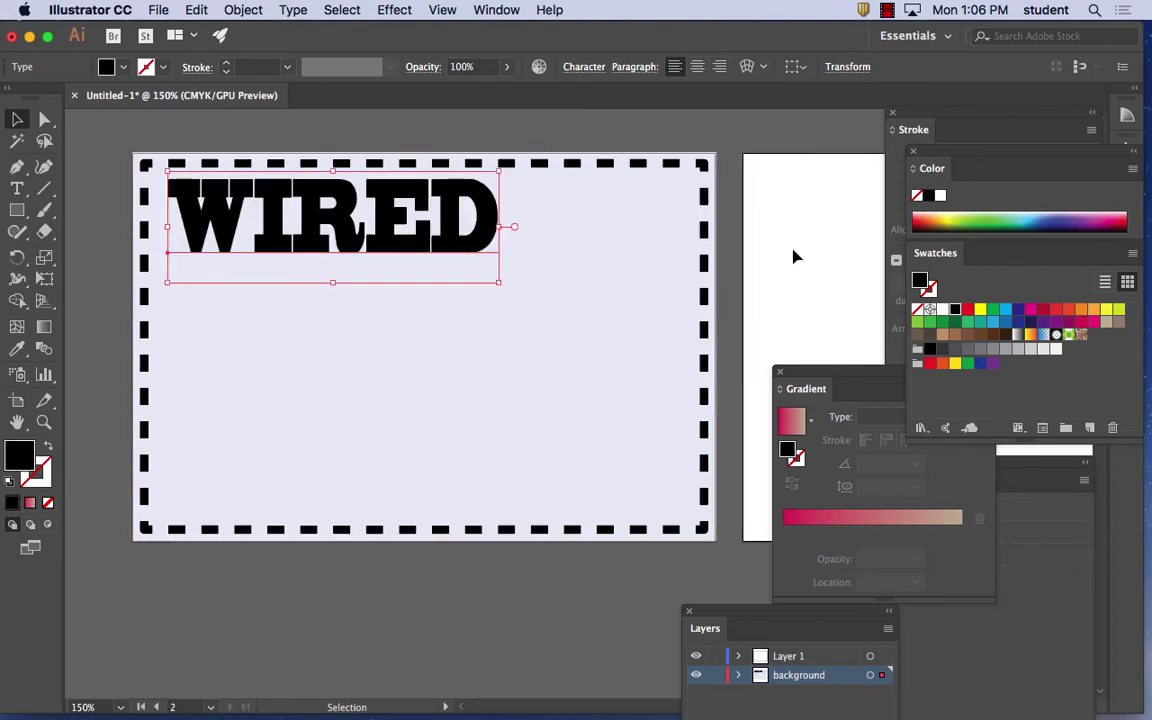
# Step: Set the font of the WIRED text to American Typewriter Condensed Bold
pyautogui.click(290, 10)
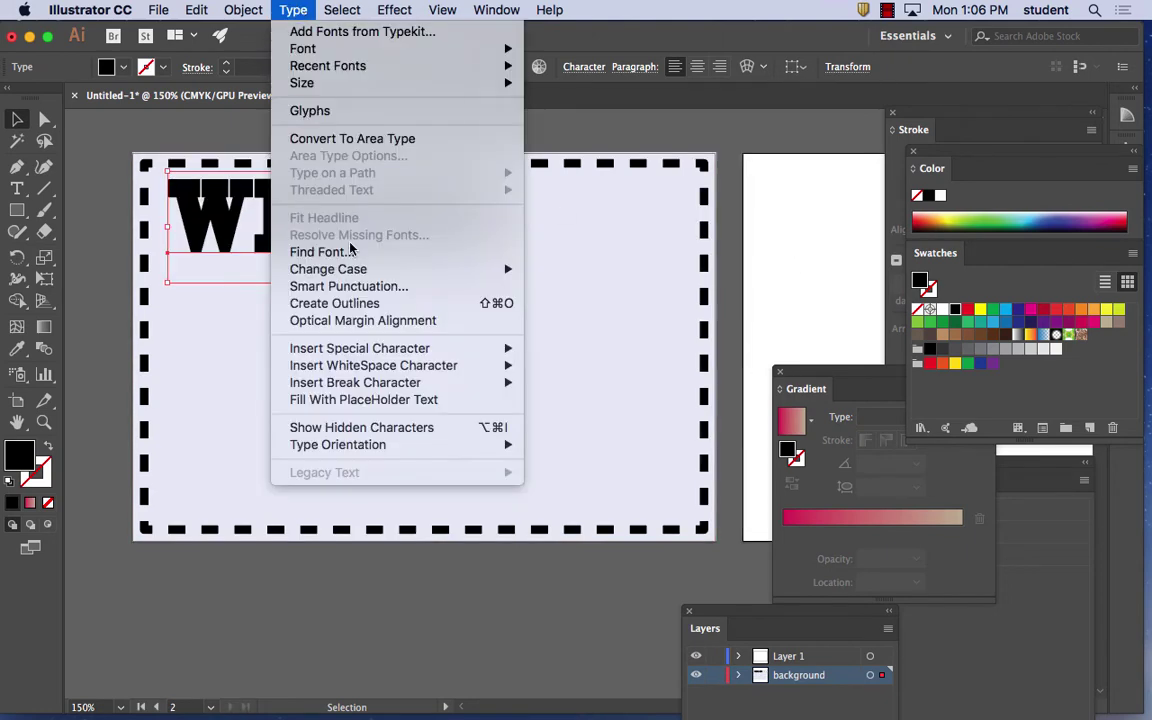
pyautogui.moveTo(306, 50)
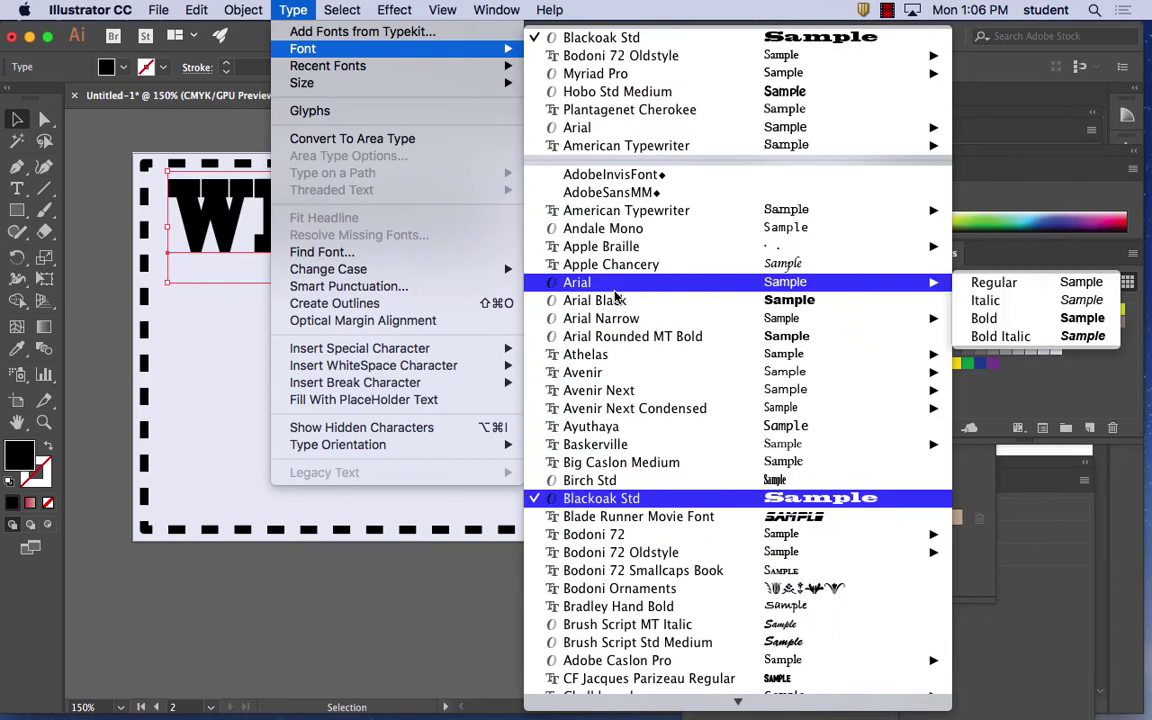
pyautogui.moveTo(672, 219)
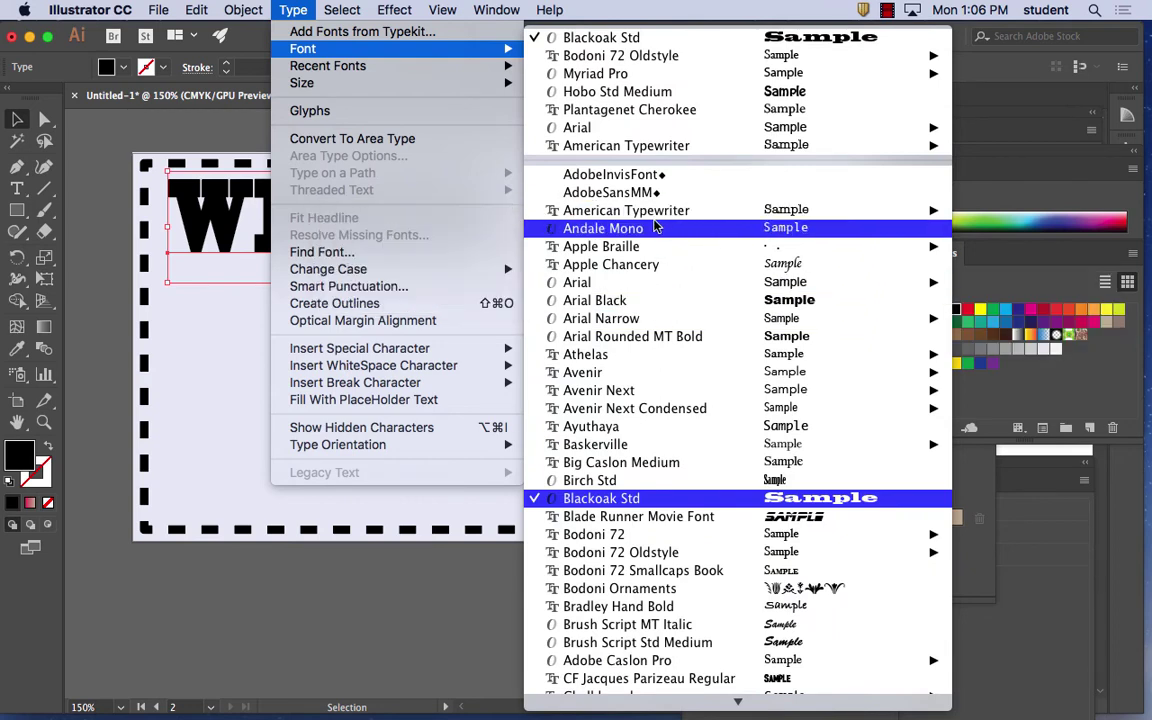
pyautogui.moveTo(675, 131)
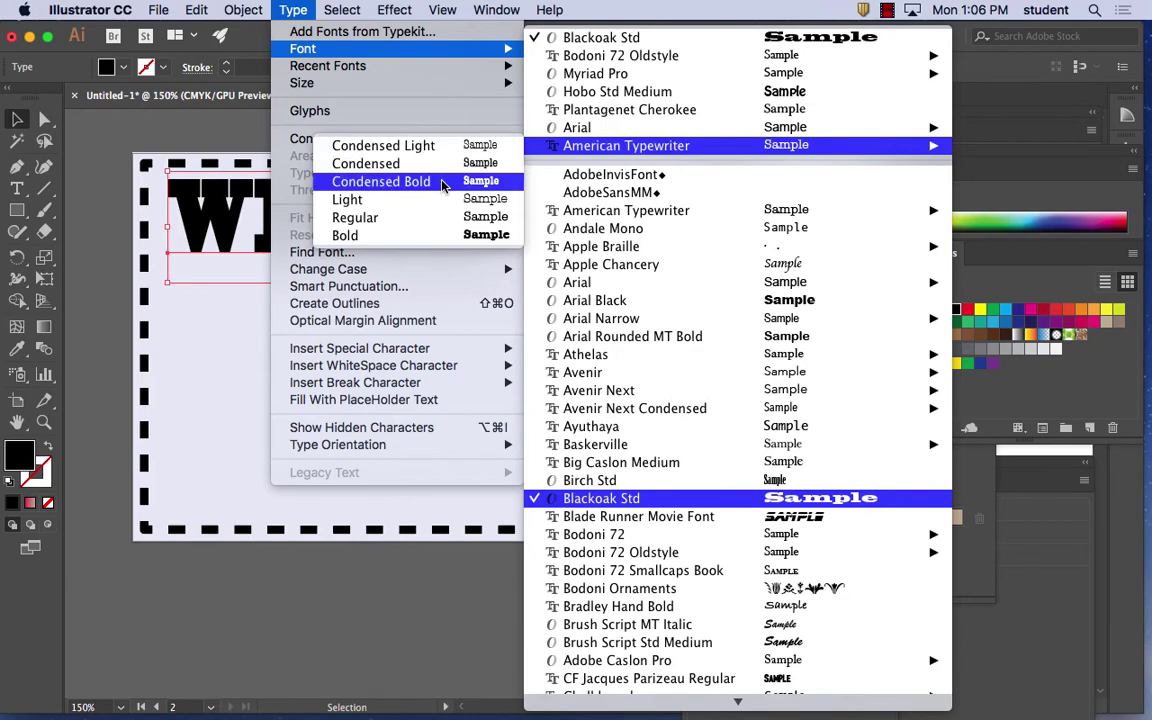
pyautogui.click(443, 187)
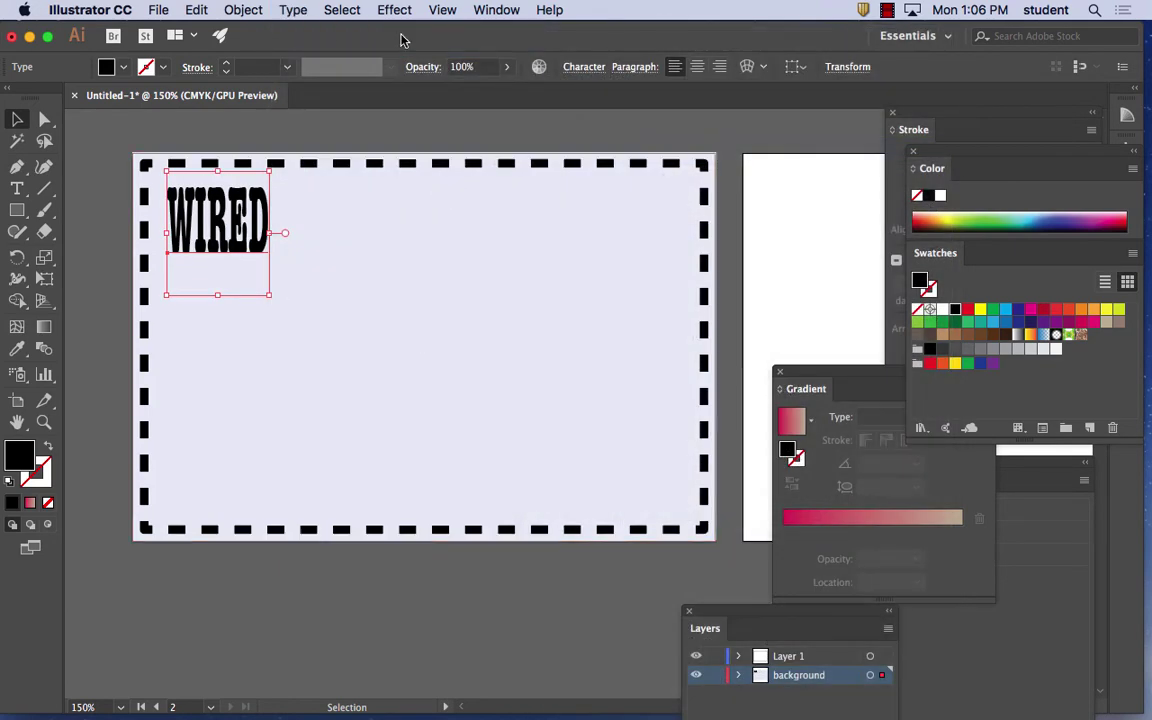
# Step: Set the font of the WIRED text to Didot Bold and widen the text to about half the card's width
pyautogui.click(293, 10)
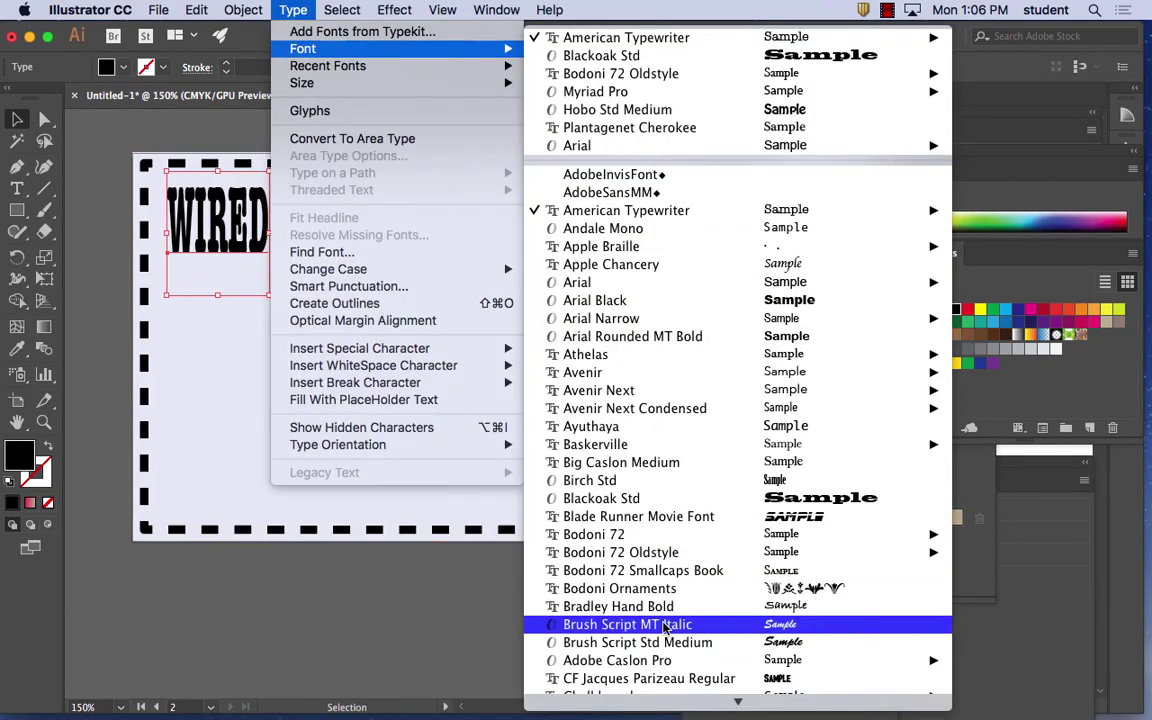
pyautogui.scroll(-5, 668, 605)
pyautogui.moveTo(675, 560)
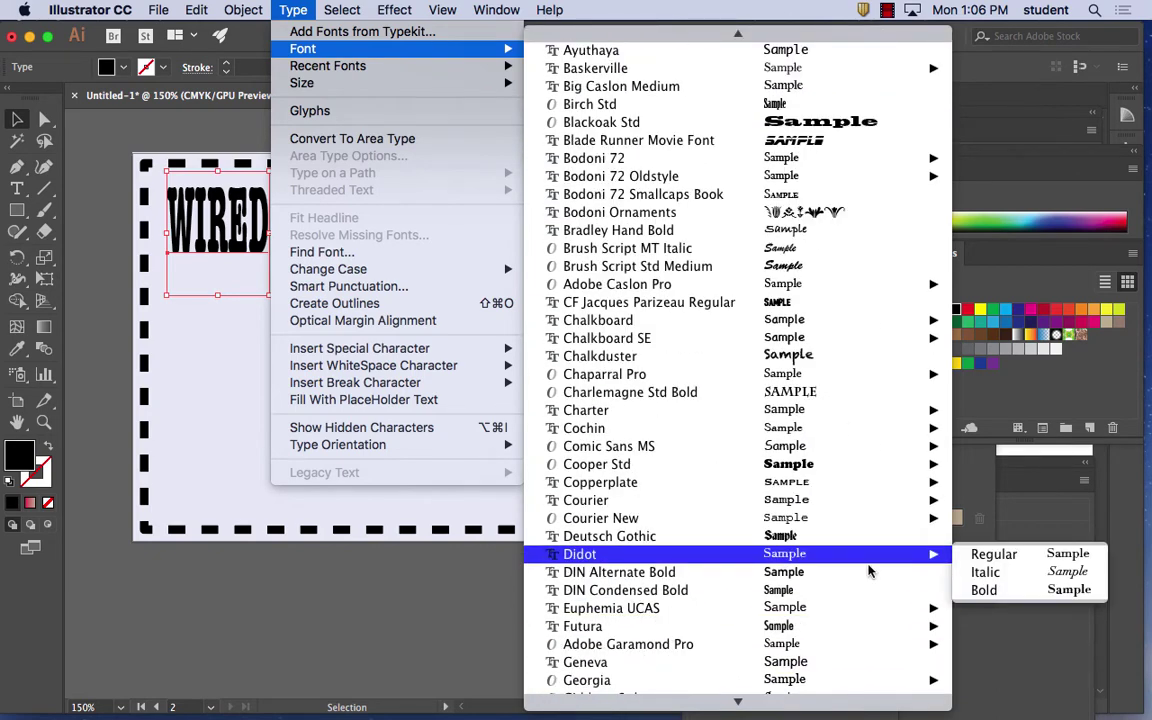
pyautogui.click(985, 590)
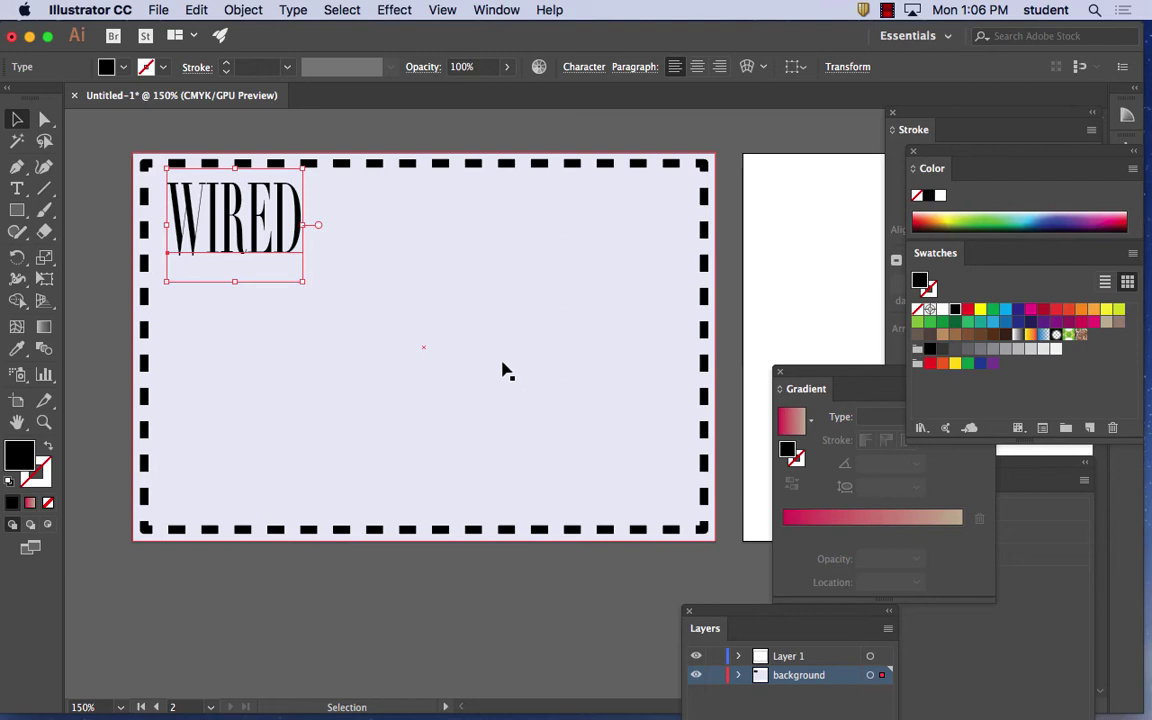
pyautogui.moveTo(303, 281)
pyautogui.mouseDown()
pyautogui.moveTo(404, 262)
pyautogui.moveTo(486, 273)
pyautogui.moveTo(476, 271)
pyautogui.mouseUp()
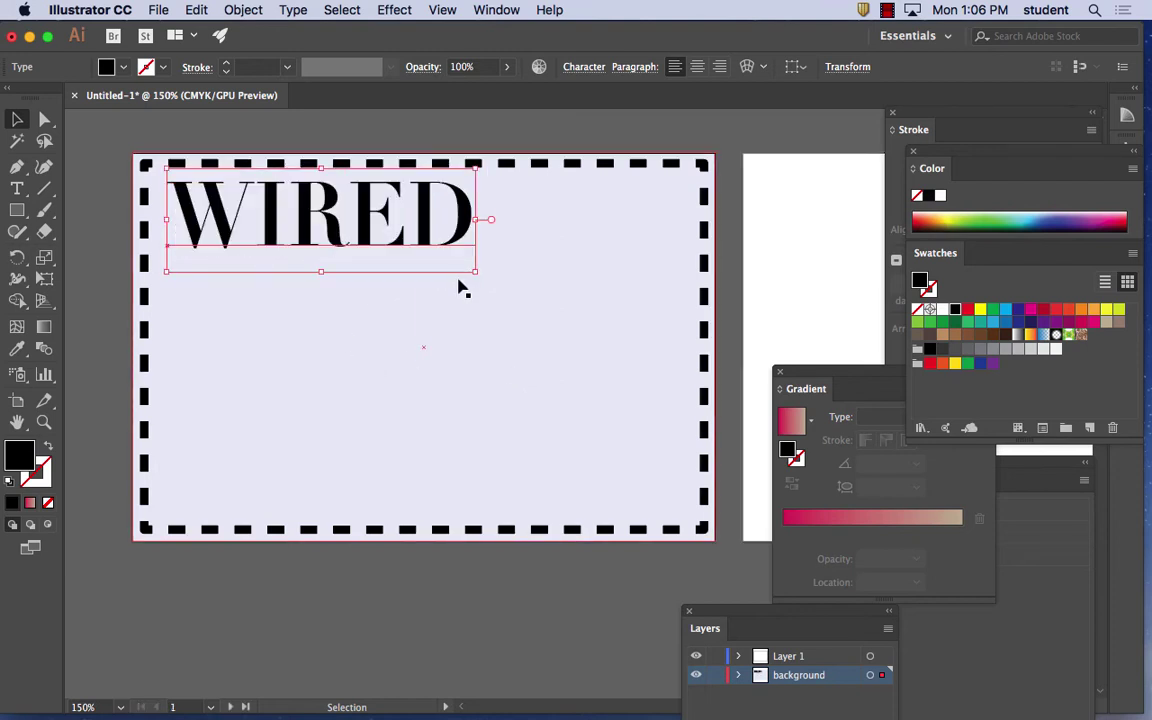
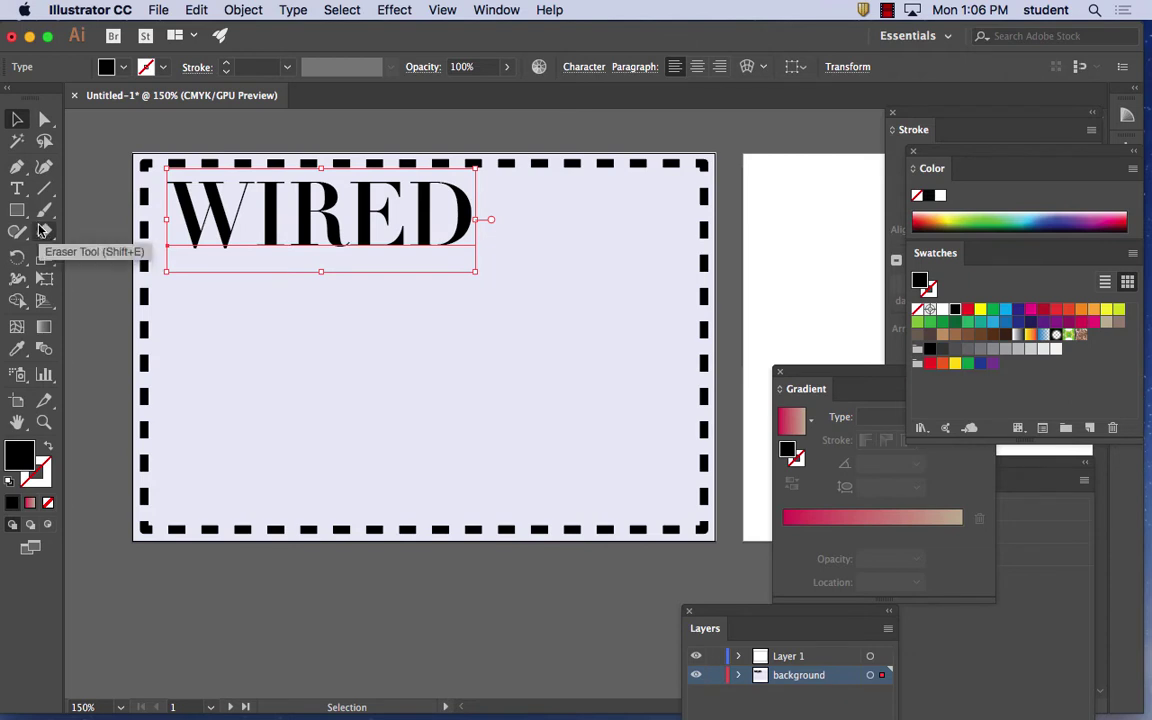
# Step: Set the font of the letter I in the WIRED text to Arial Bold
pyautogui.click(42, 230)
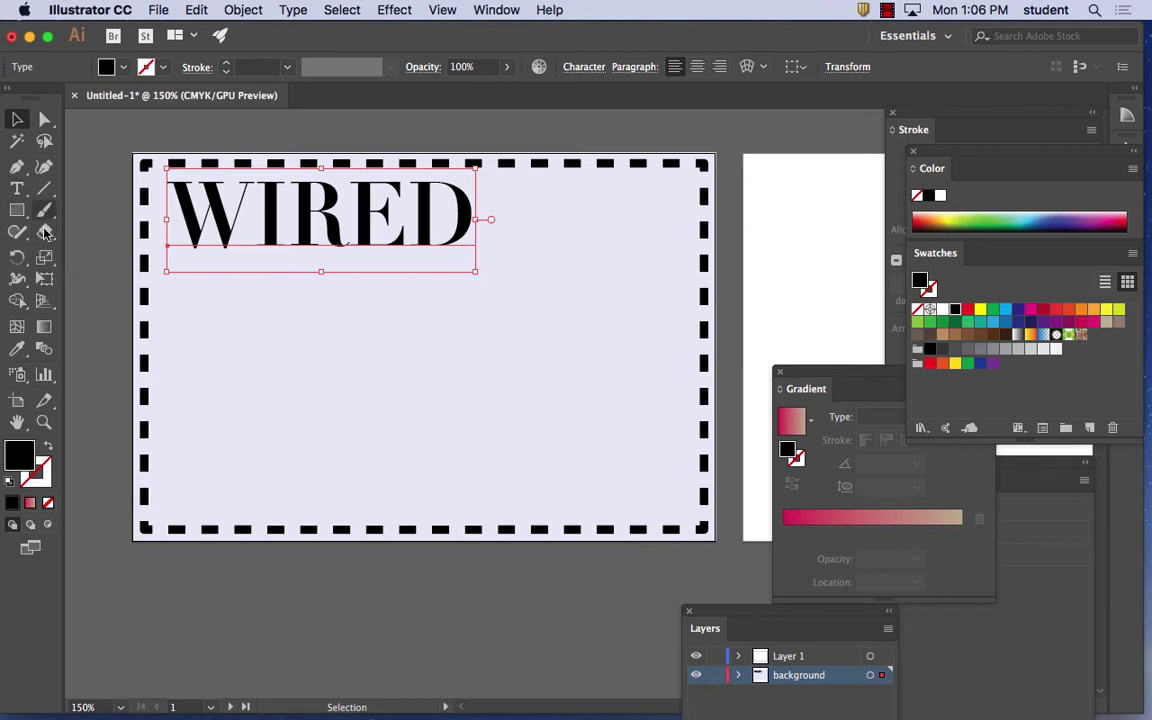
pyautogui.click(14, 189)
pyautogui.moveTo(283, 219); pyautogui.dragTo(255, 219)
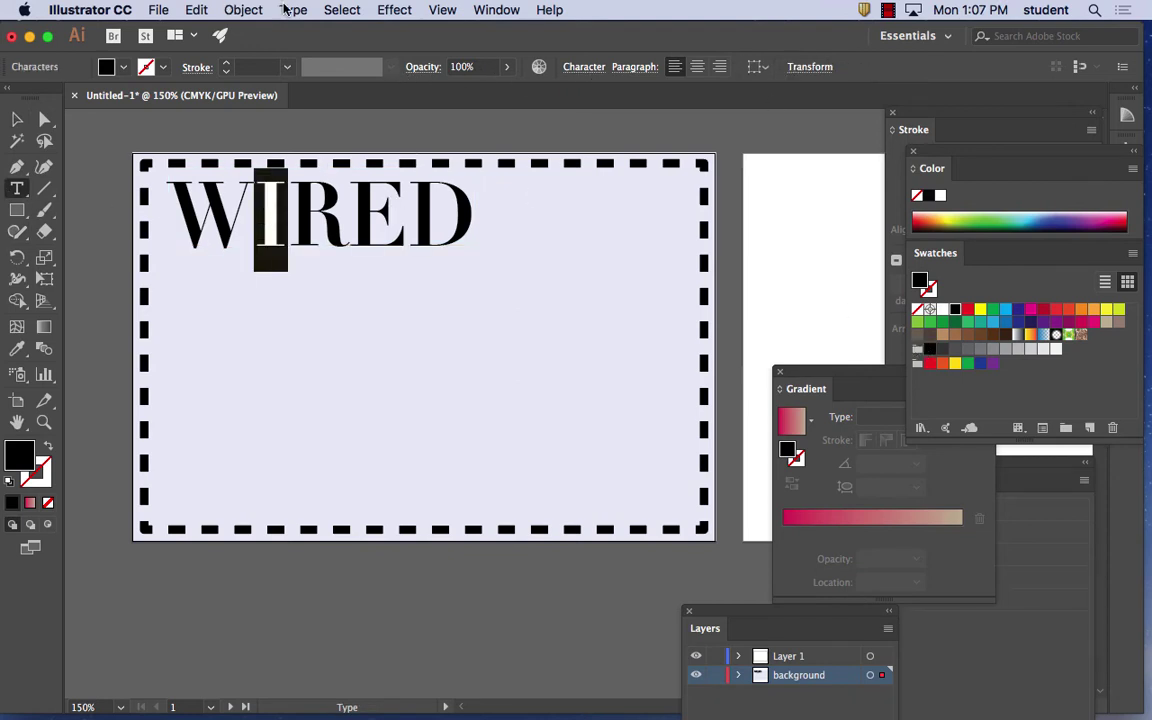
pyautogui.click(409, 12)
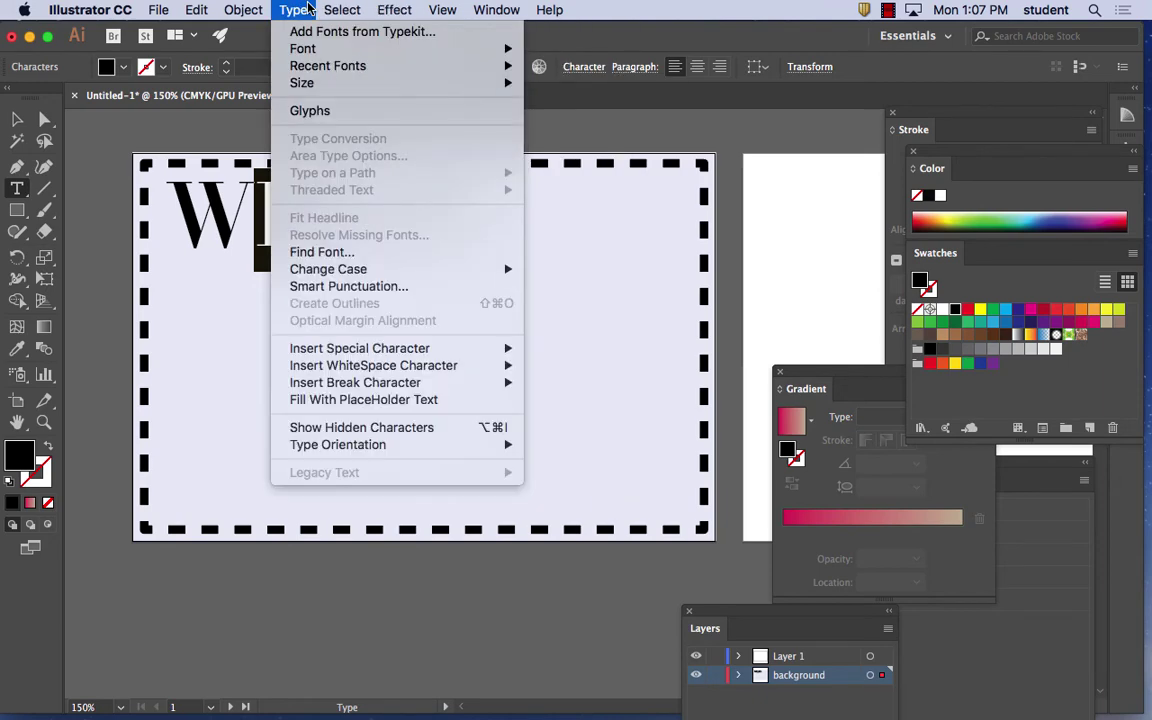
pyautogui.click(308, 9)
pyautogui.click(294, 10)
pyautogui.moveTo(303, 48)
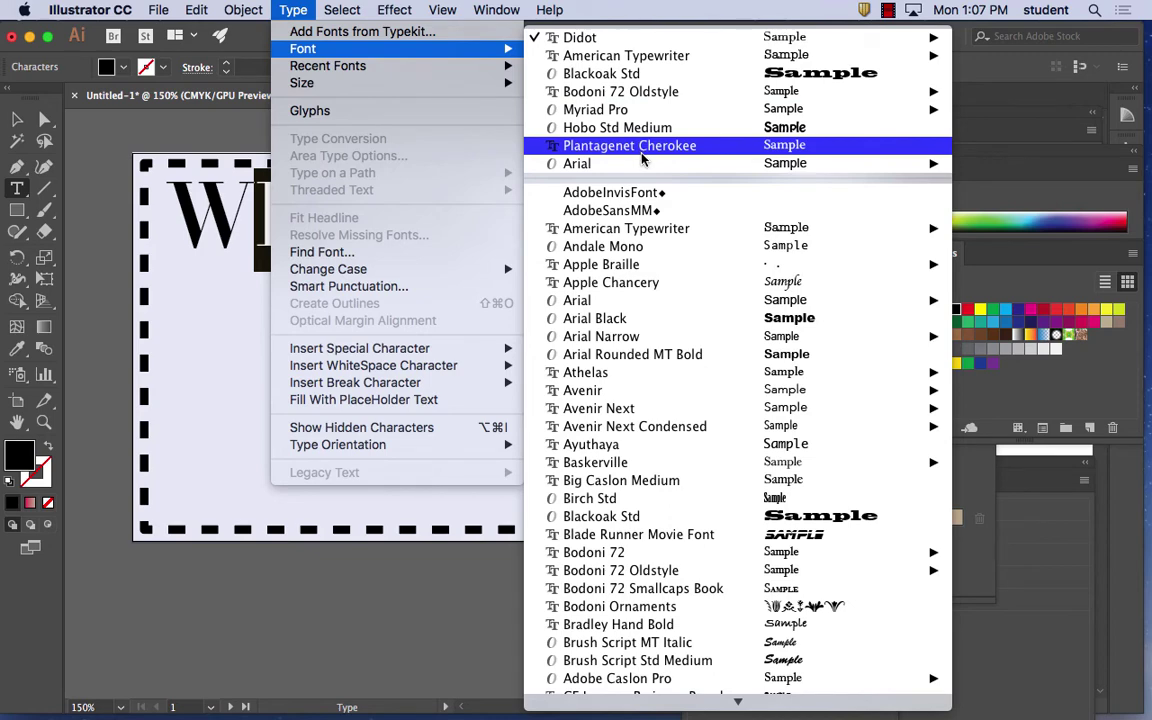
pyautogui.moveTo(650, 163)
pyautogui.click(1066, 200)
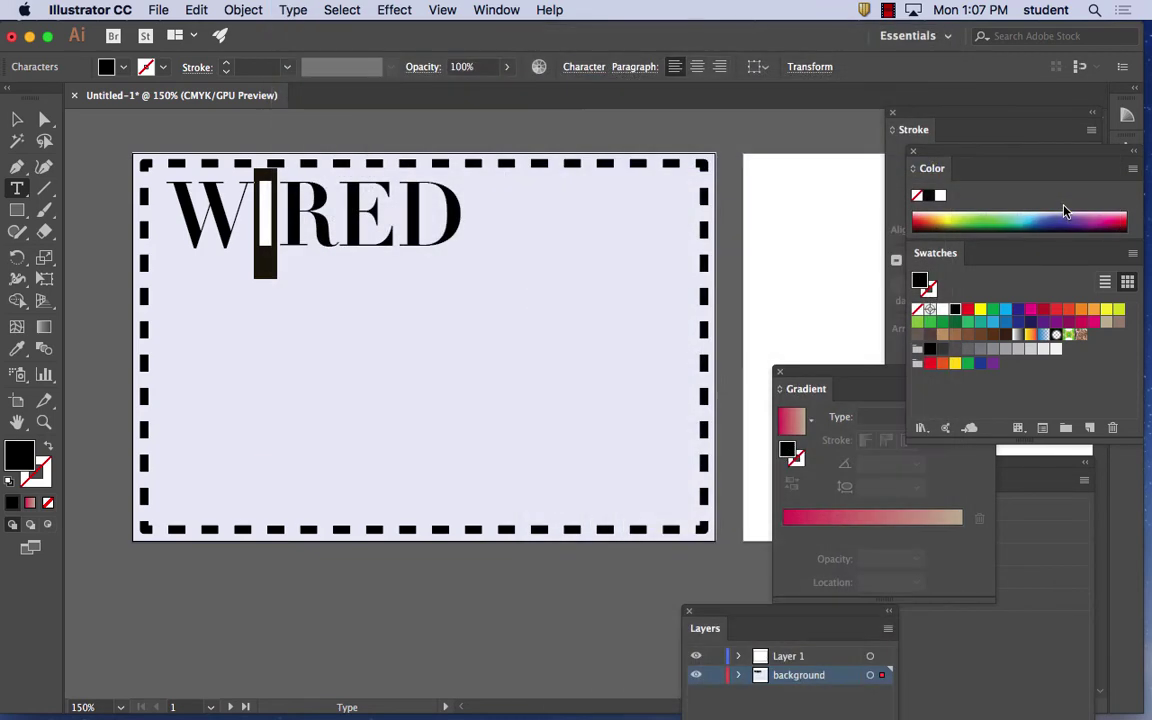
# Step: Set the font of the letter E in the WIRED text to Arial Bold and finish the text editing
pyautogui.moveTo(396, 221); pyautogui.dragTo(358, 219)
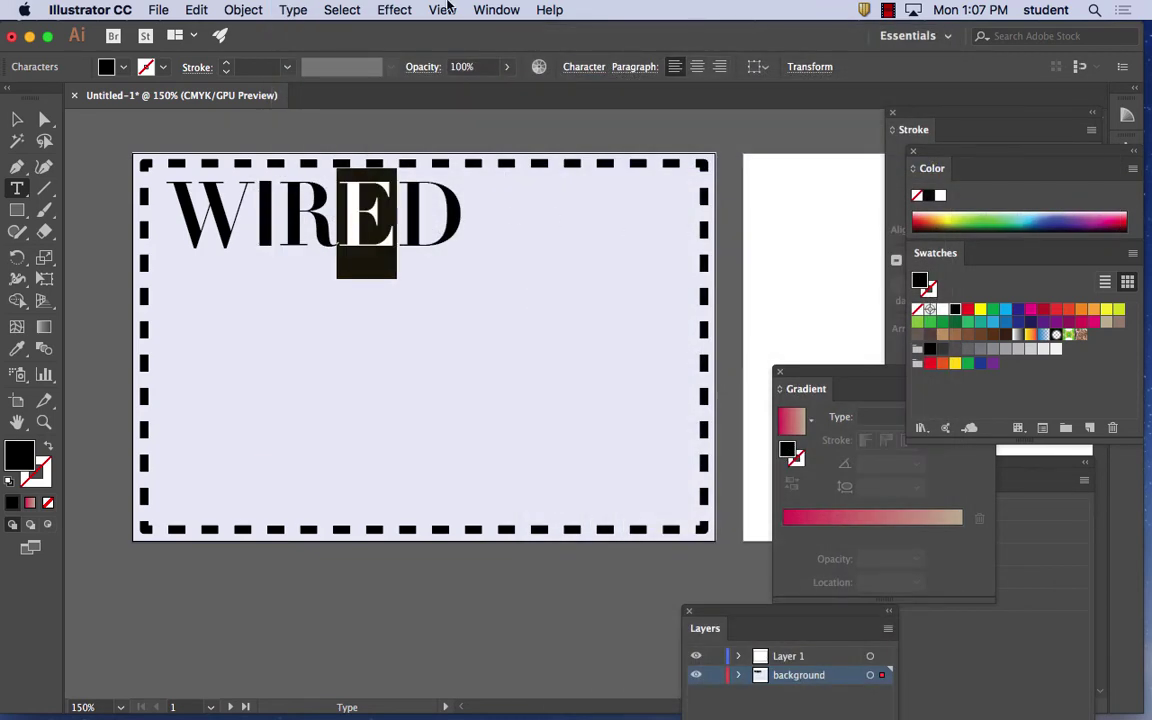
pyautogui.click(293, 10)
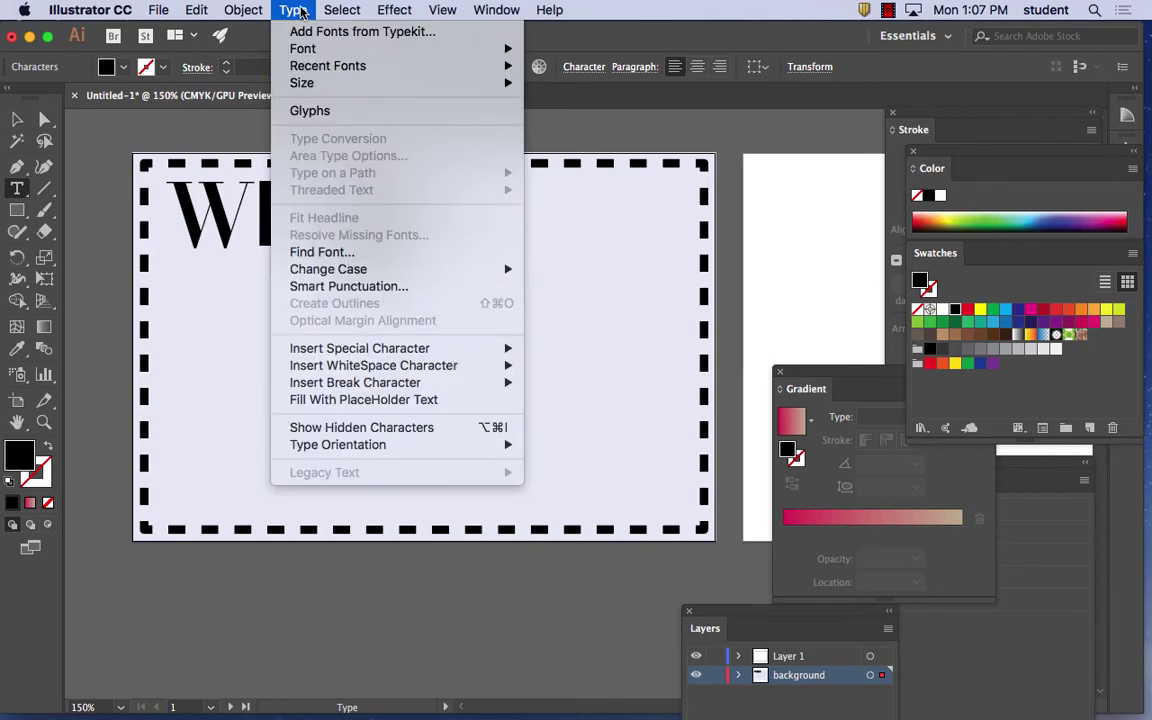
pyautogui.moveTo(320, 48)
pyautogui.moveTo(770, 302)
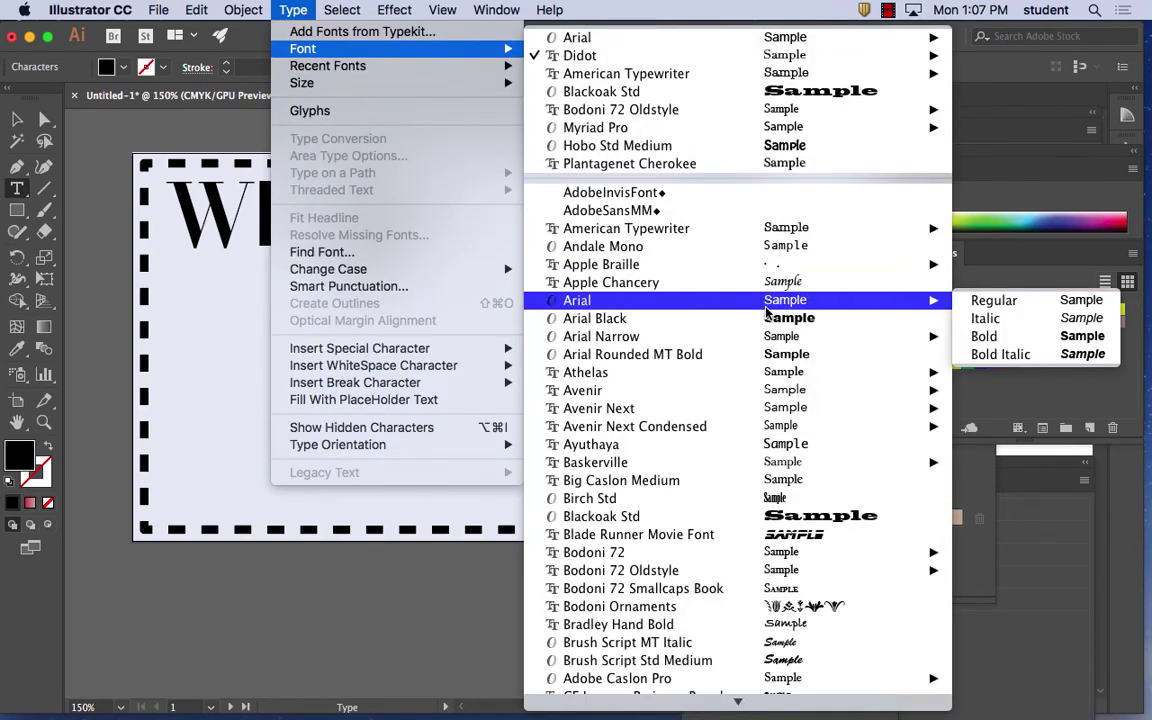
pyautogui.click(1015, 336)
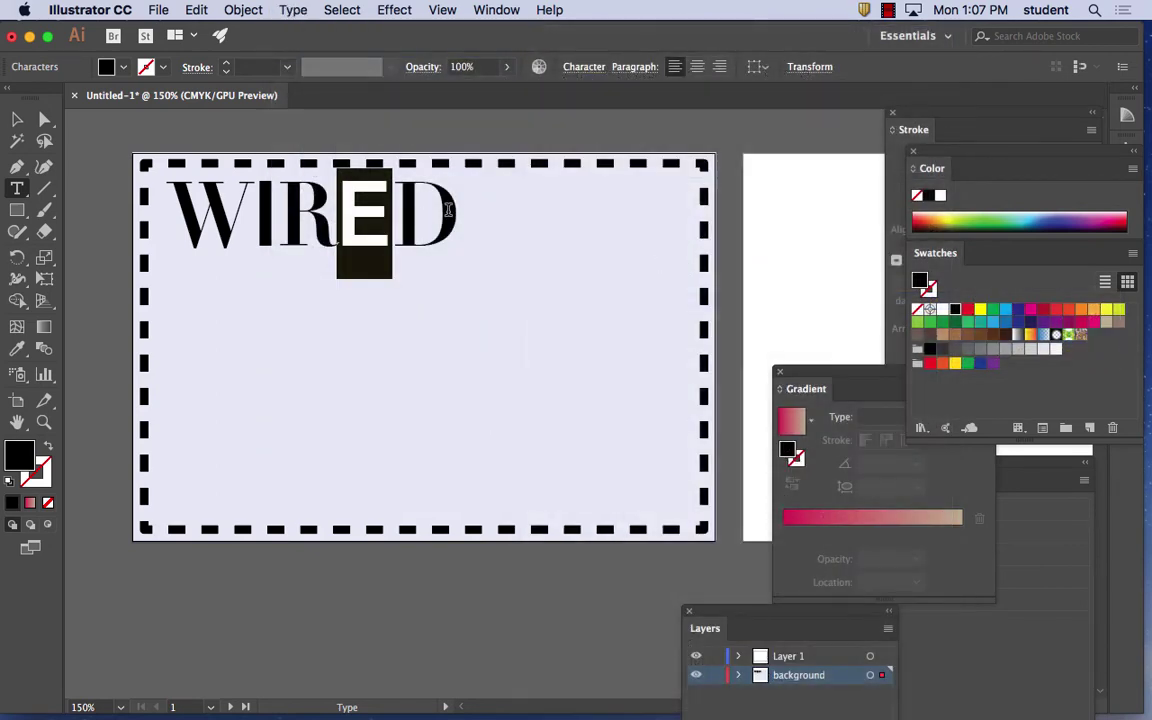
pyautogui.press('Escape')
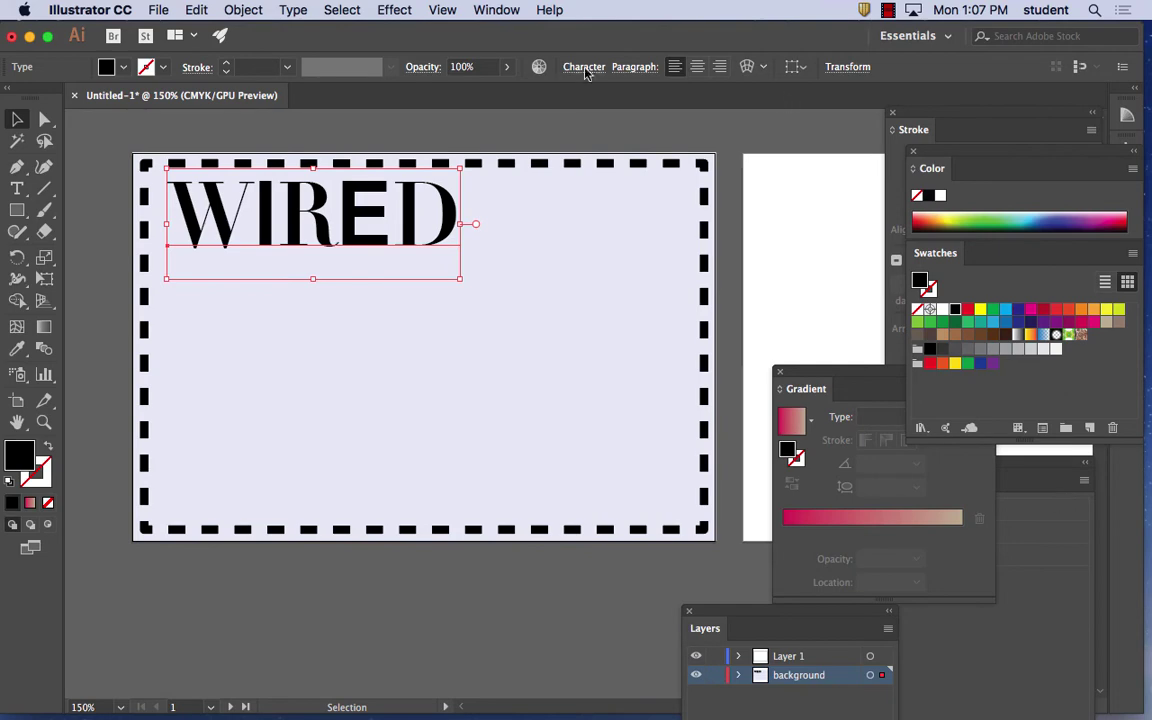
# Step: Open the Character settings for the WIRED text and show all of their options
pyautogui.click(496, 9)
pyautogui.moveTo(443, 9)
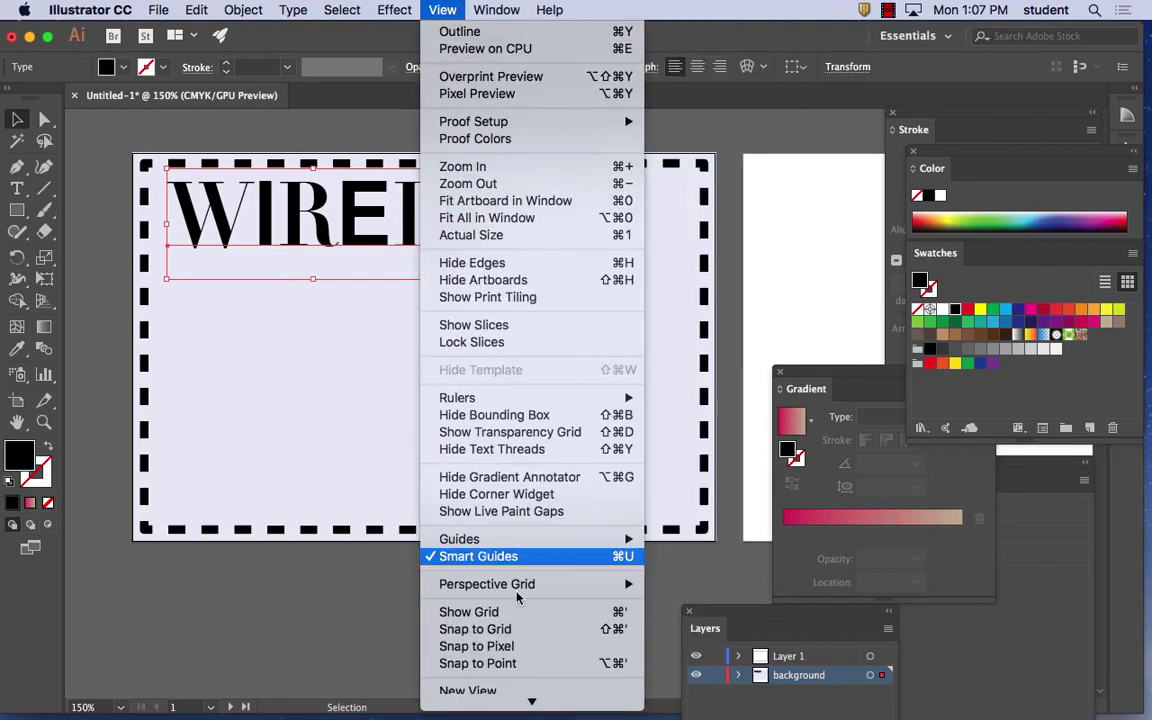
pyautogui.moveTo(531, 700)
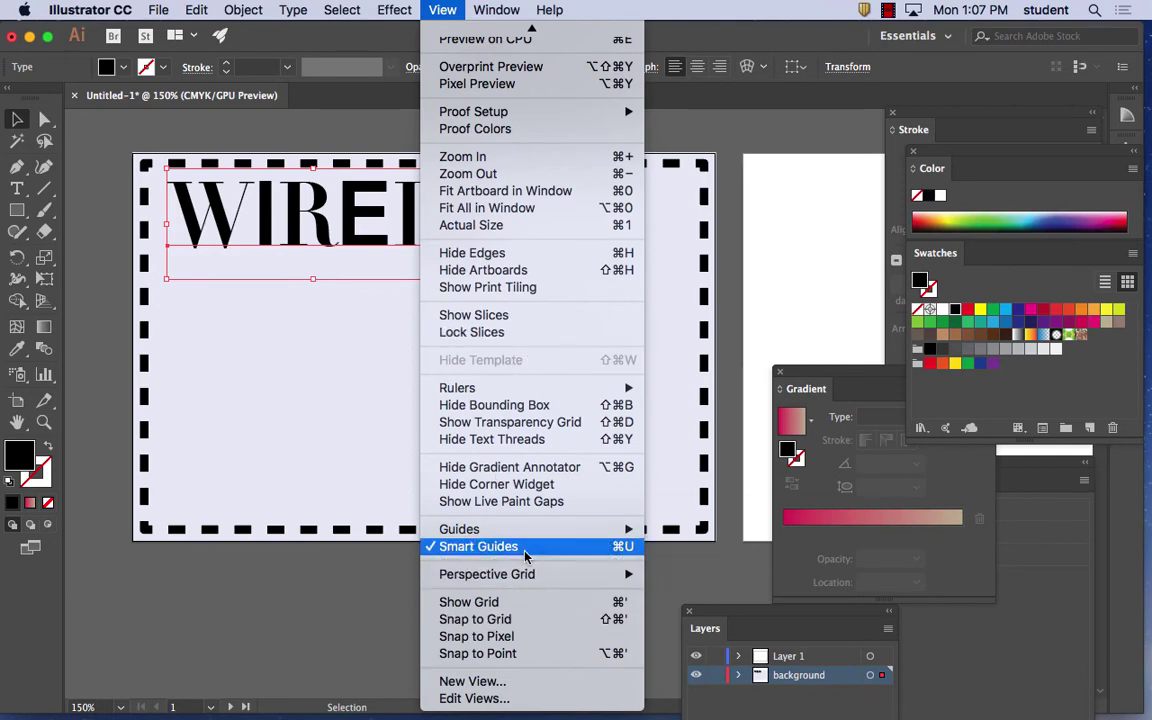
pyautogui.moveTo(508, 8)
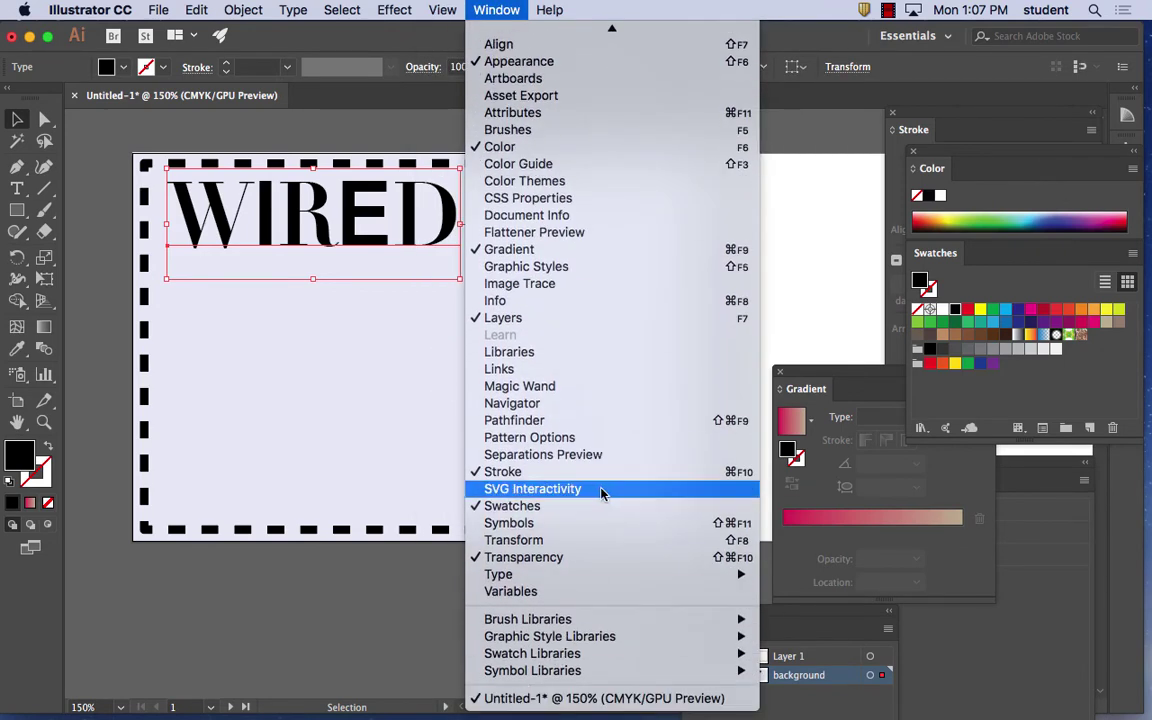
pyautogui.moveTo(560, 574)
pyautogui.click(800, 571)
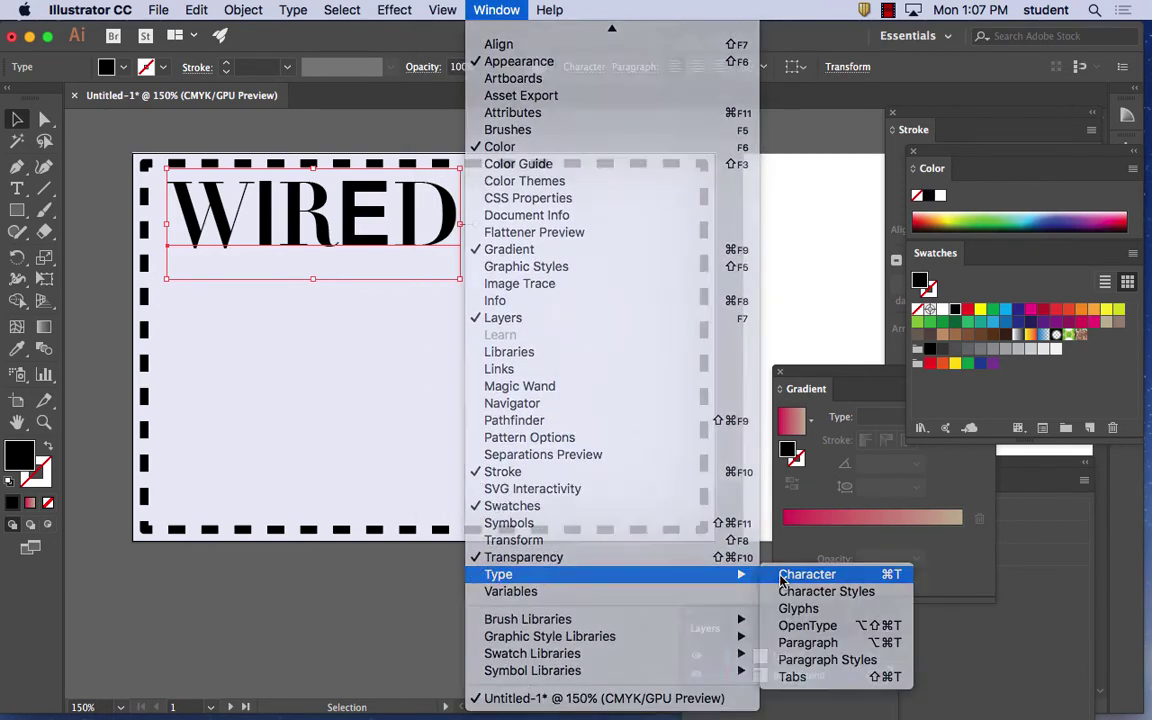
pyautogui.click(733, 133)
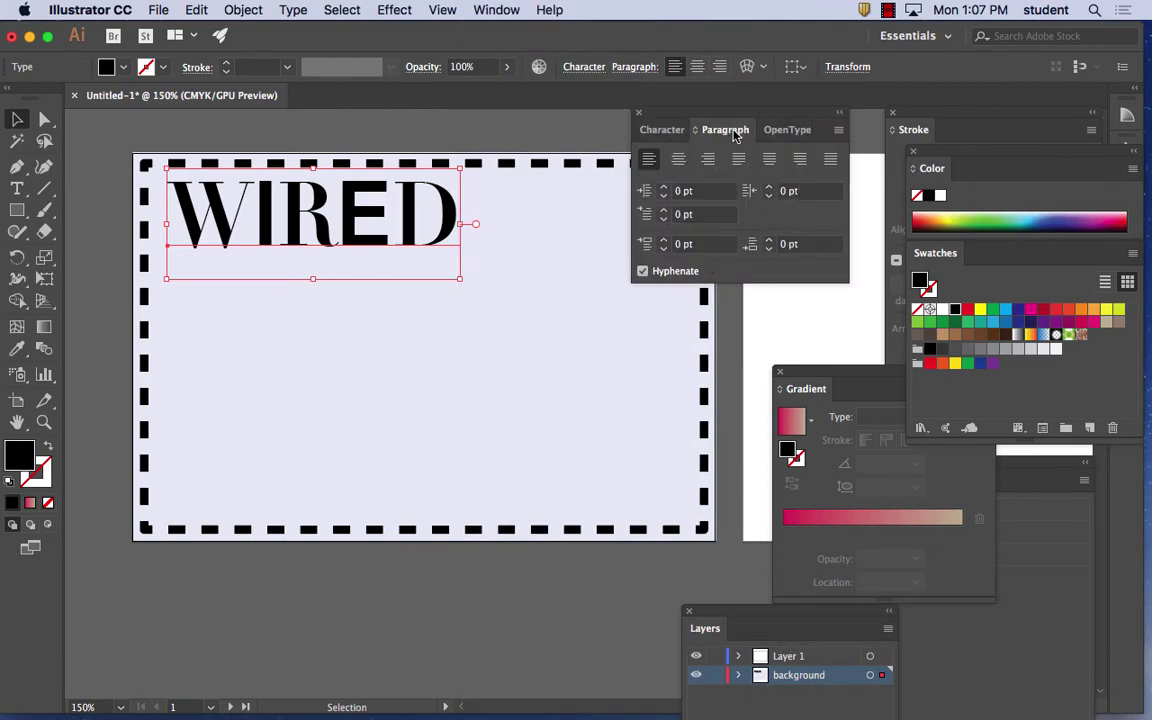
pyautogui.click(789, 132)
pyautogui.click(728, 131)
pyautogui.click(664, 132)
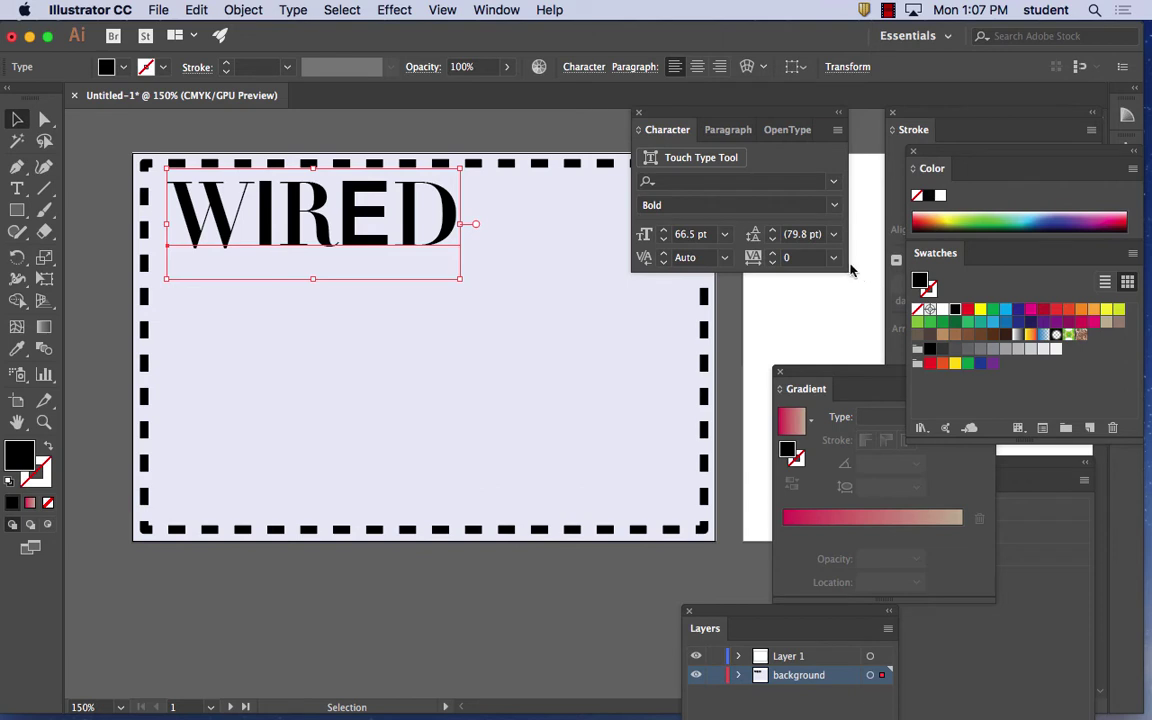
pyautogui.click(838, 130)
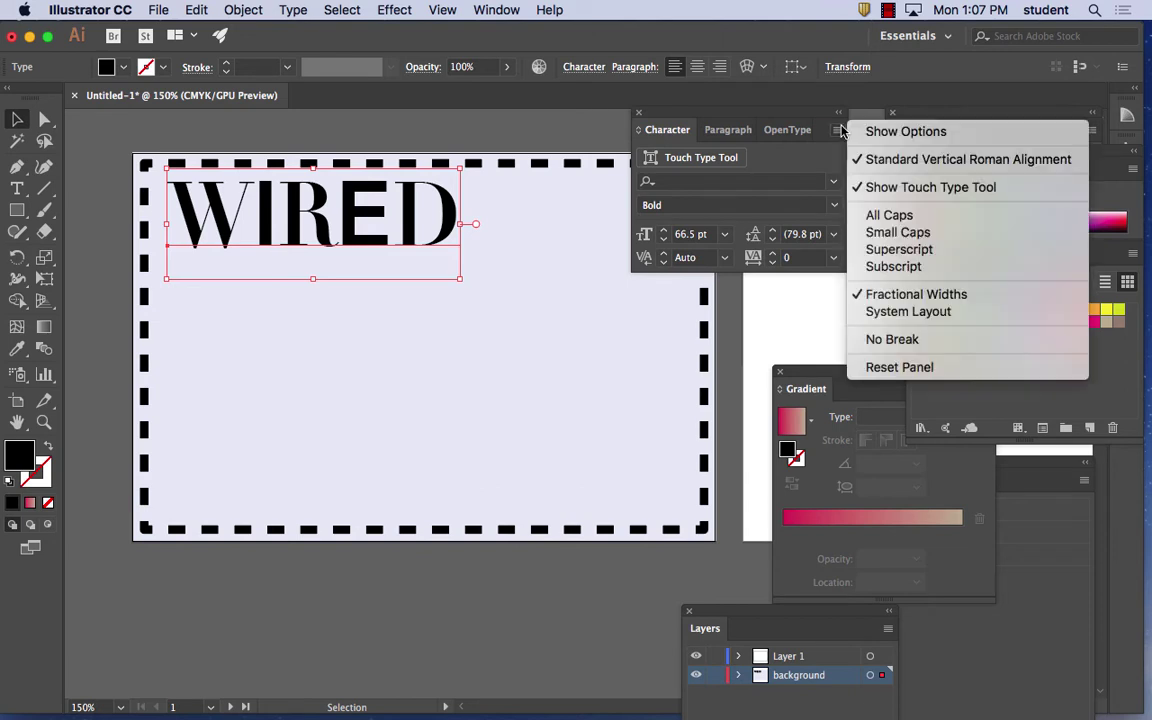
pyautogui.click(885, 129)
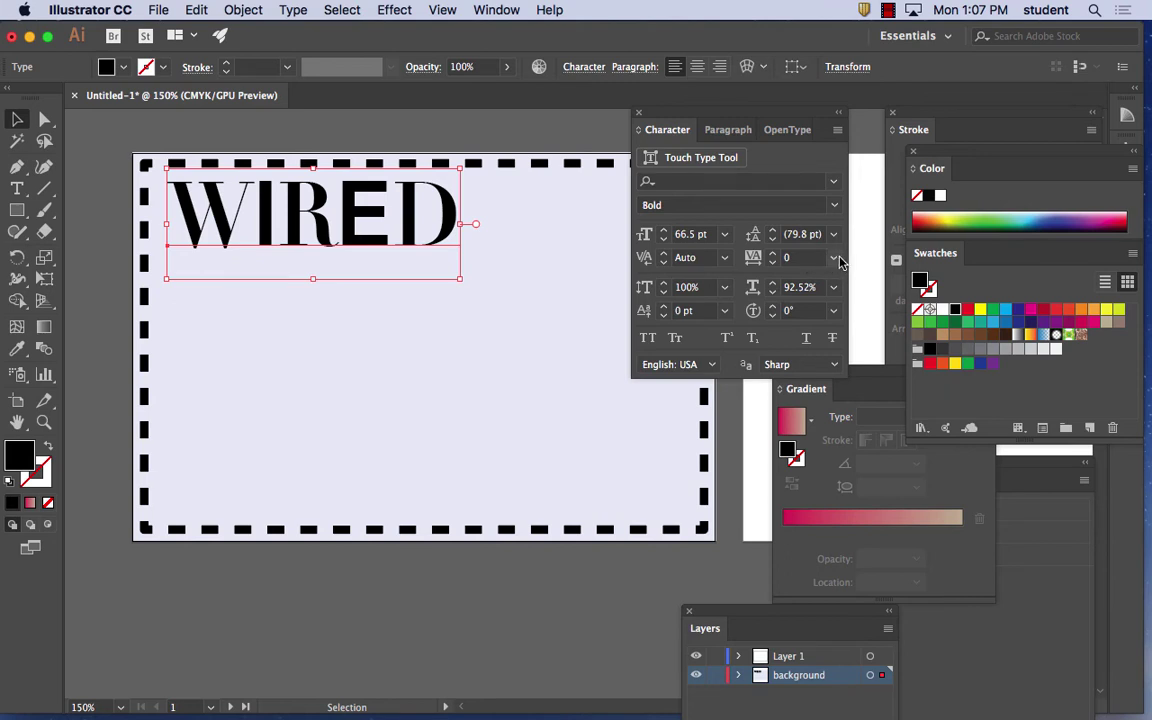
# Step: Set the tracking of the WIRED text to 130, trying 100 first, and deselect the text
pyautogui.click(838, 259)
pyautogui.click(860, 524)
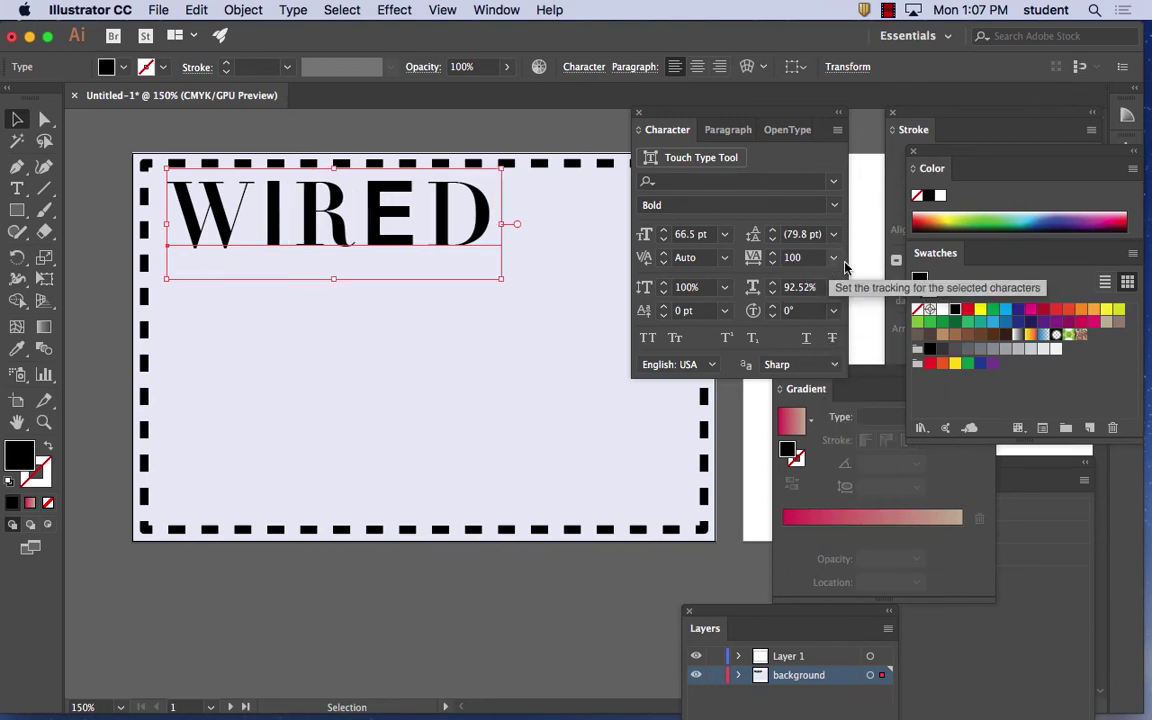
pyautogui.click(797, 258)
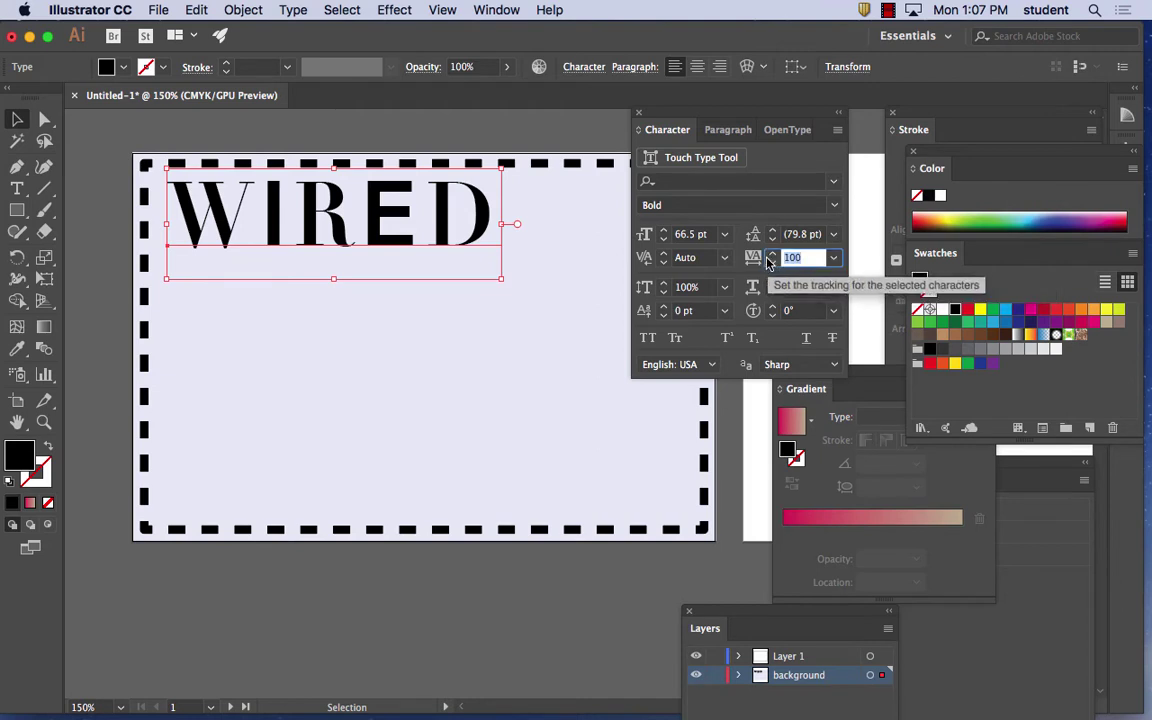
pyautogui.write('130')
pyautogui.press('Tab')
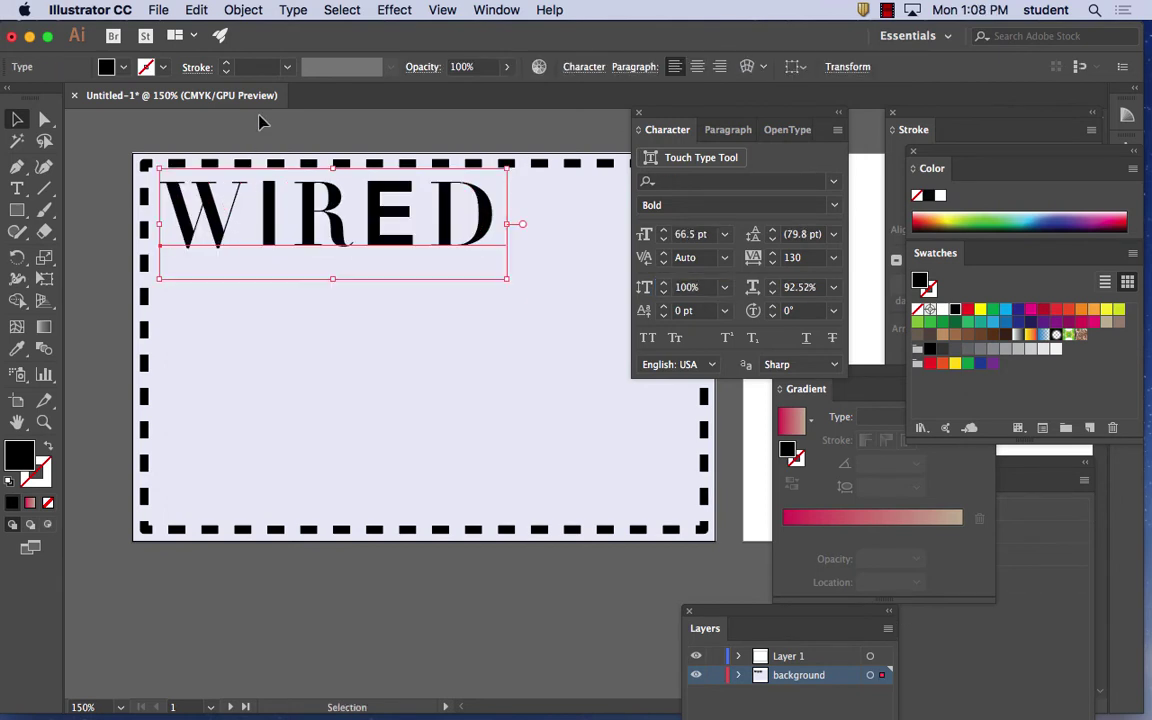
pyautogui.click(258, 121)
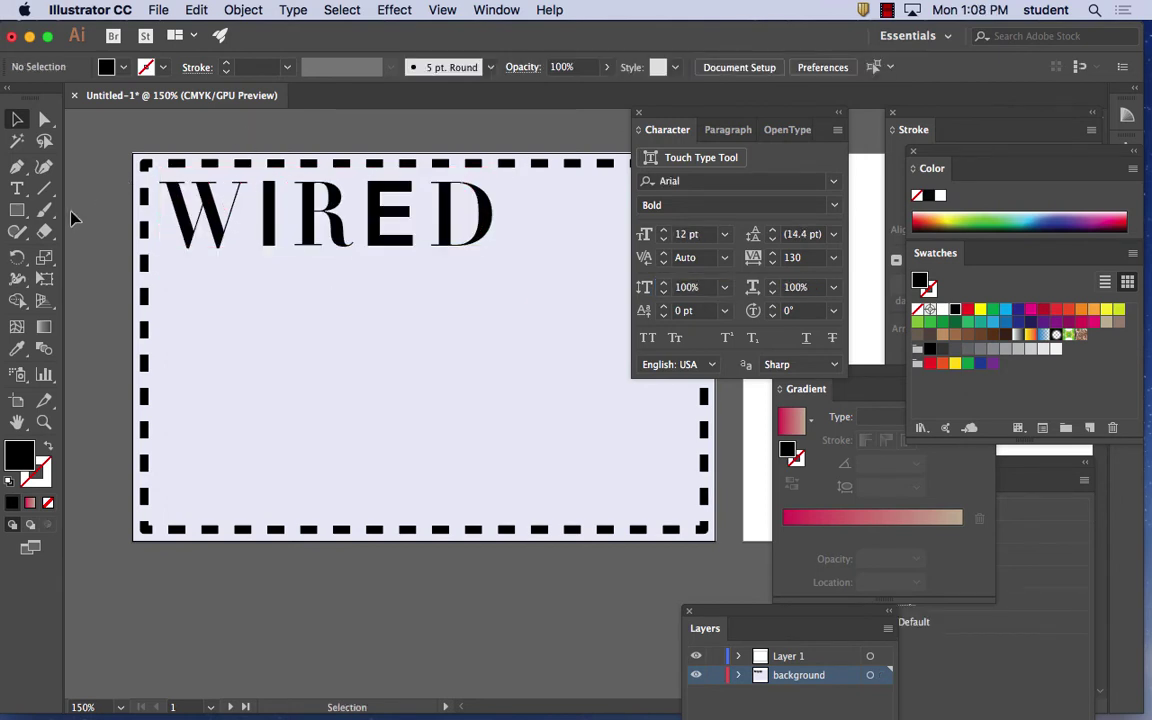
# Step: Draw a rounded square about 1 in wide over the letter W and send it one level backward behind the text
pyautogui.click(17, 211)
pyautogui.moveTo(13, 213); pyautogui.dragTo(72, 228)
pyautogui.moveTo(155, 178); pyautogui.dragTo(254, 258)
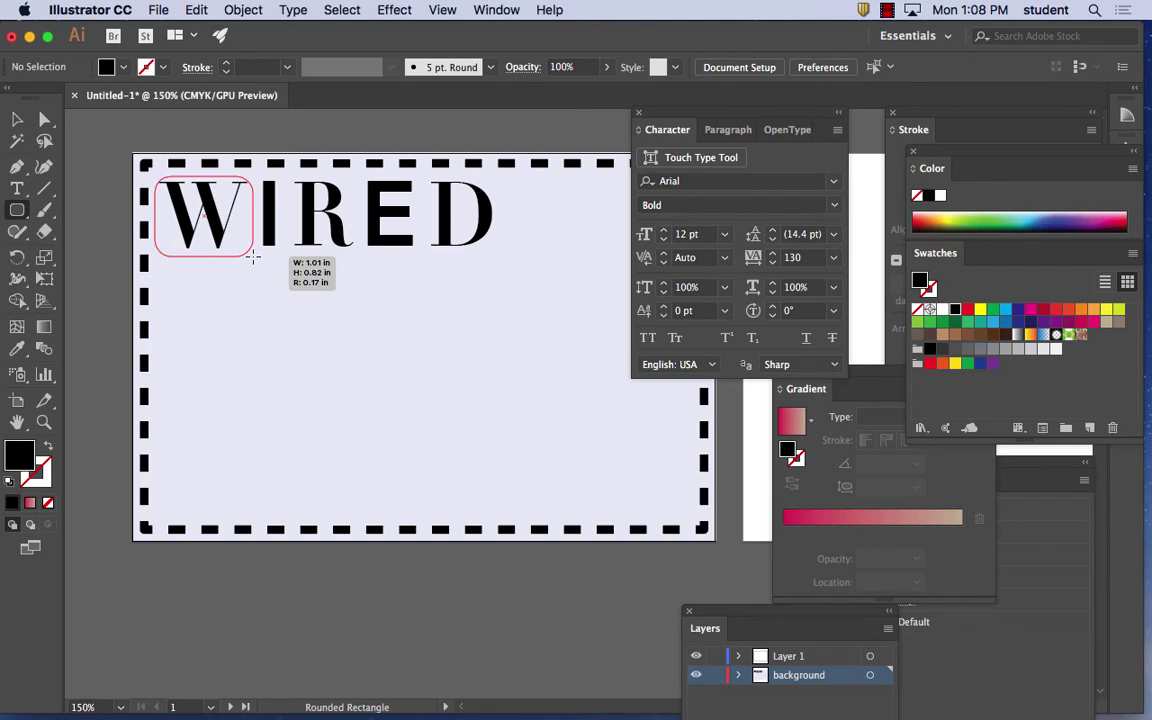
pyautogui.moveTo(253, 258); pyautogui.dragTo(232, 230)
pyautogui.press('v')
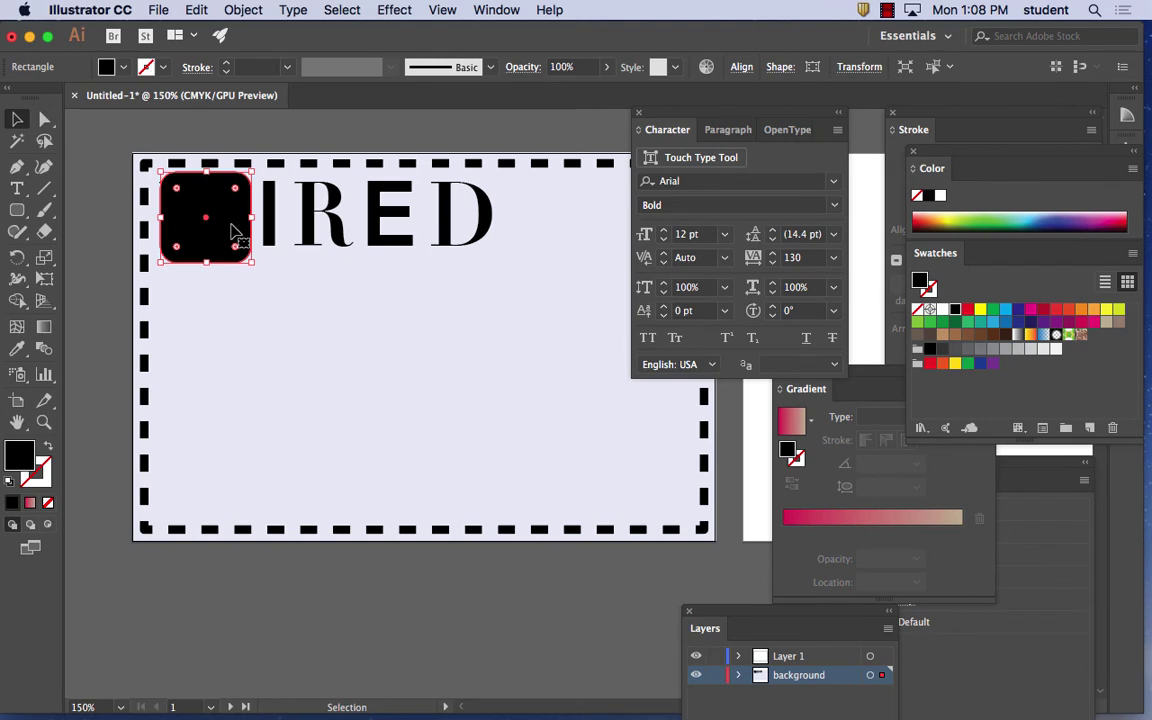
pyautogui.click(241, 9)
pyautogui.moveTo(253, 49)
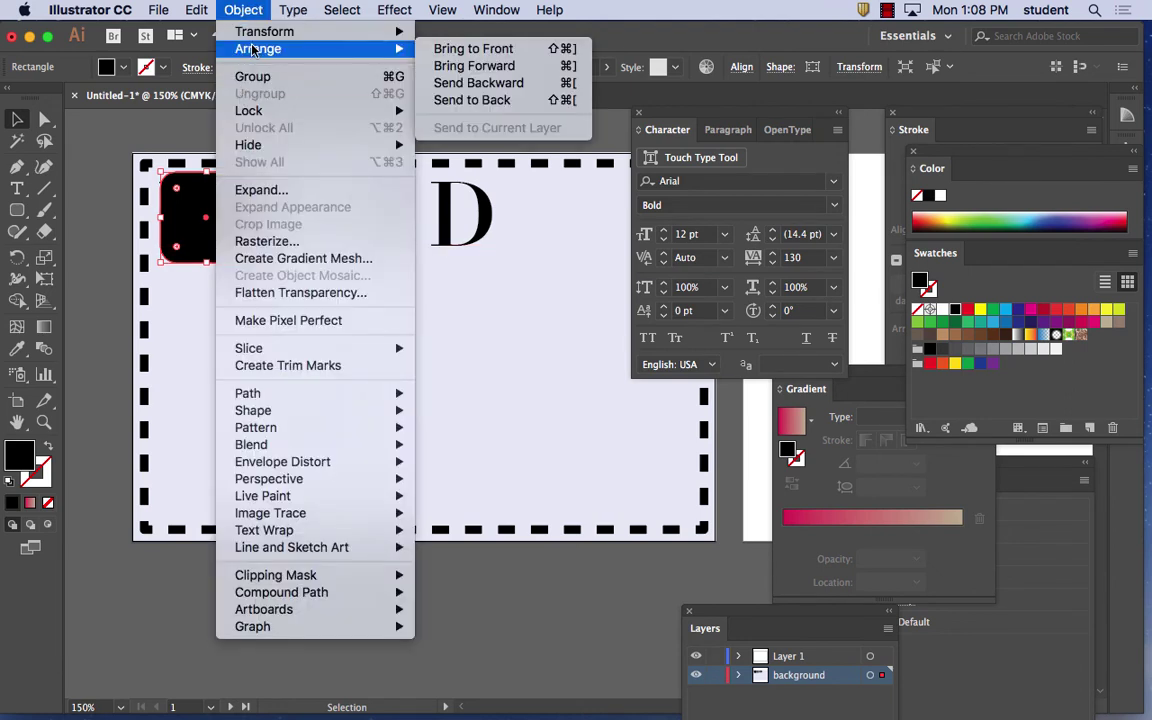
pyautogui.click(463, 87)
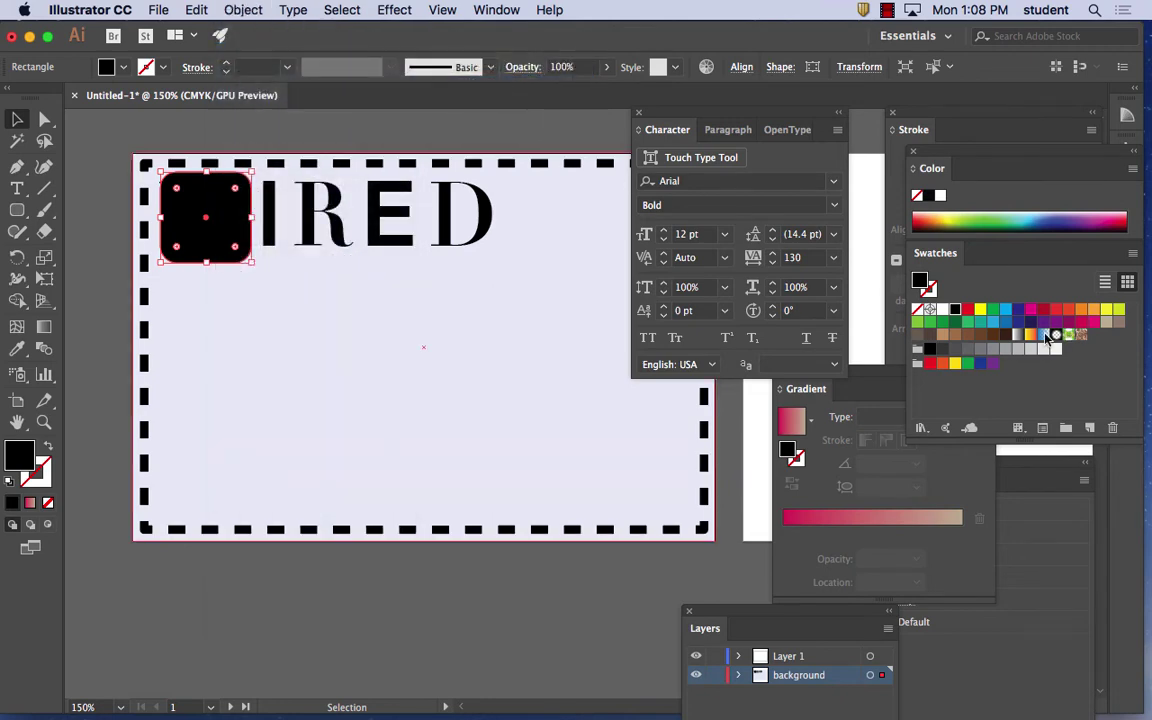
# Step: Try pink, white and crimson fills on the rounded square behind the W, and settle on red
pyautogui.click(1094, 324)
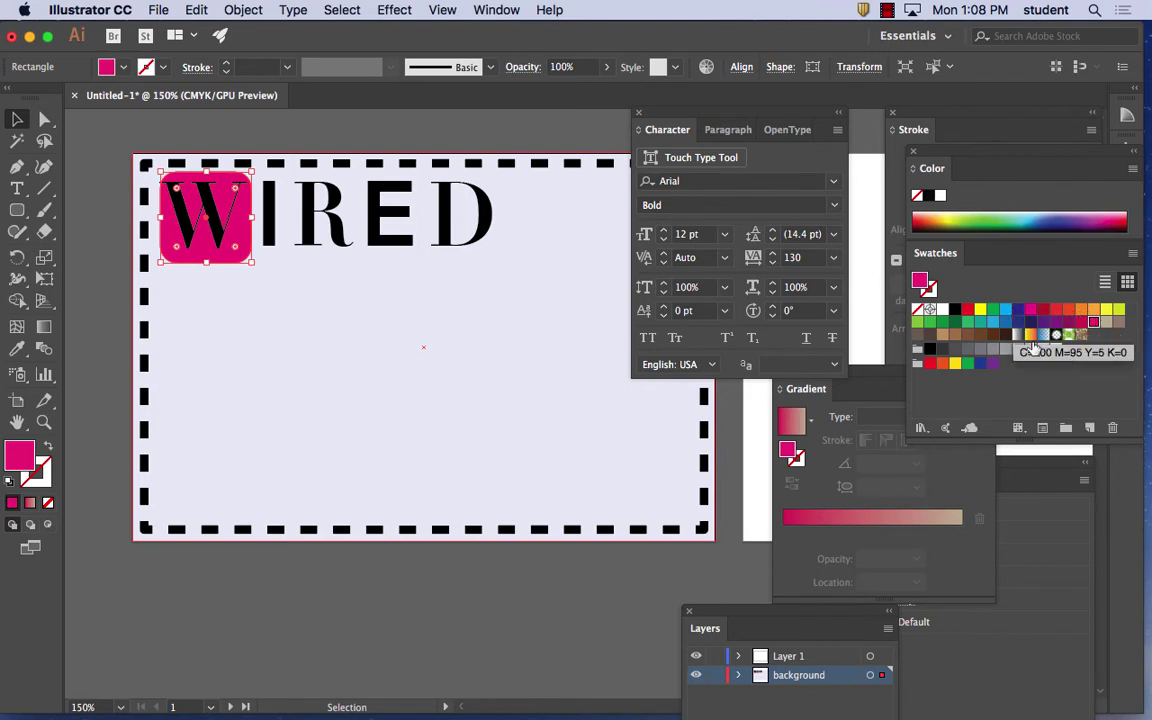
pyautogui.click(942, 311)
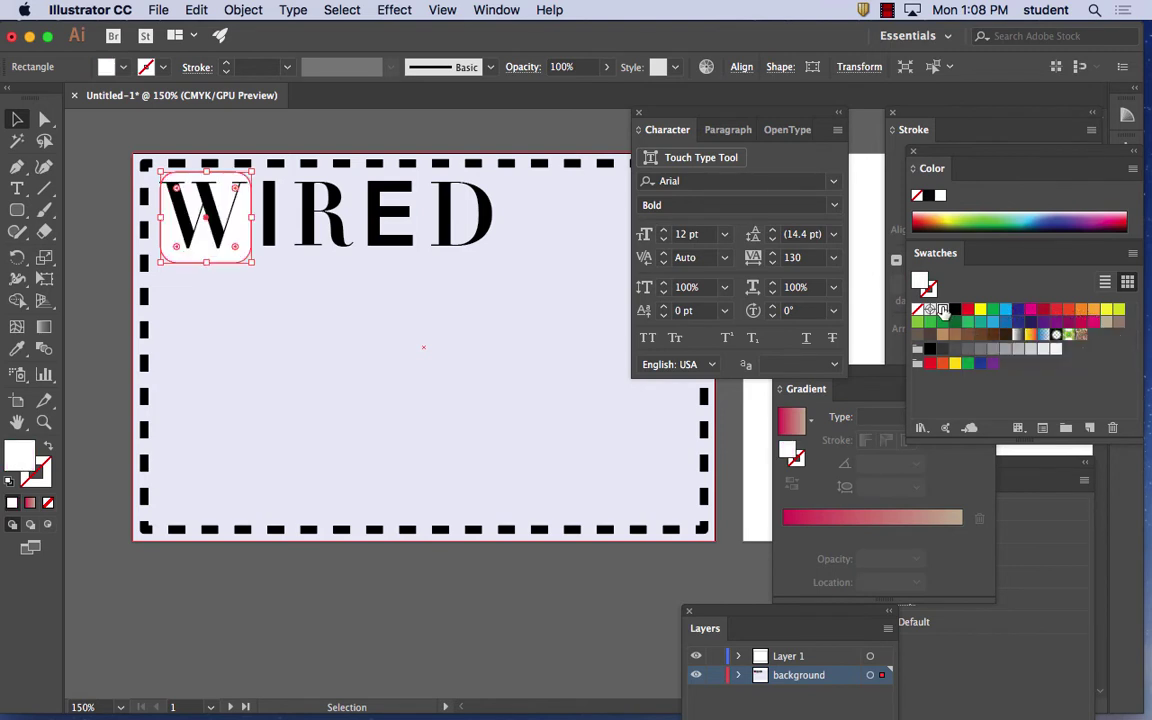
pyautogui.click(1092, 324)
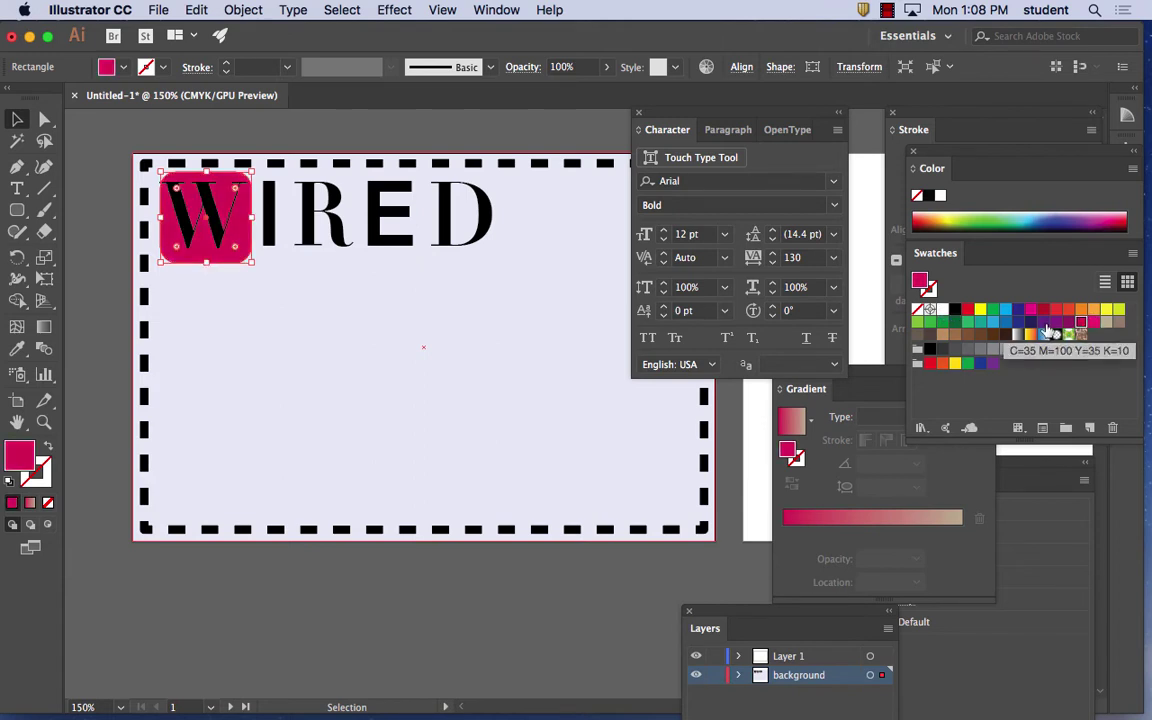
pyautogui.click(967, 311)
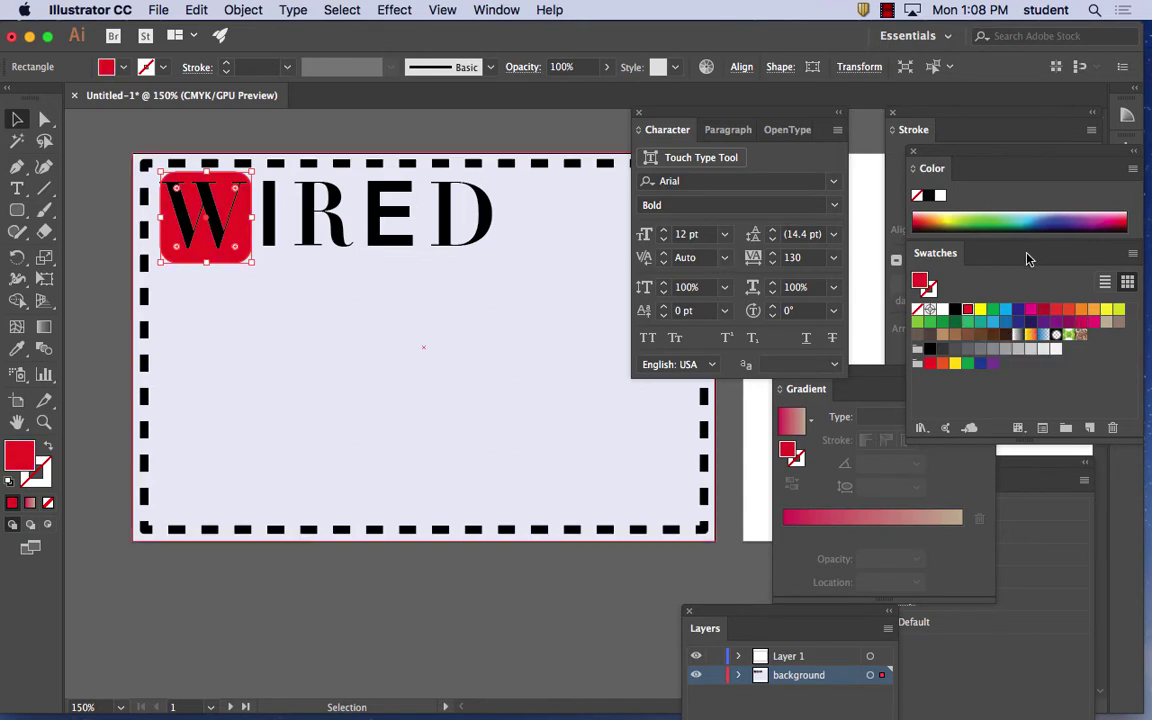
# Step: Change the fill of the letter W in the WIRED text to white
pyautogui.click(395, 210)
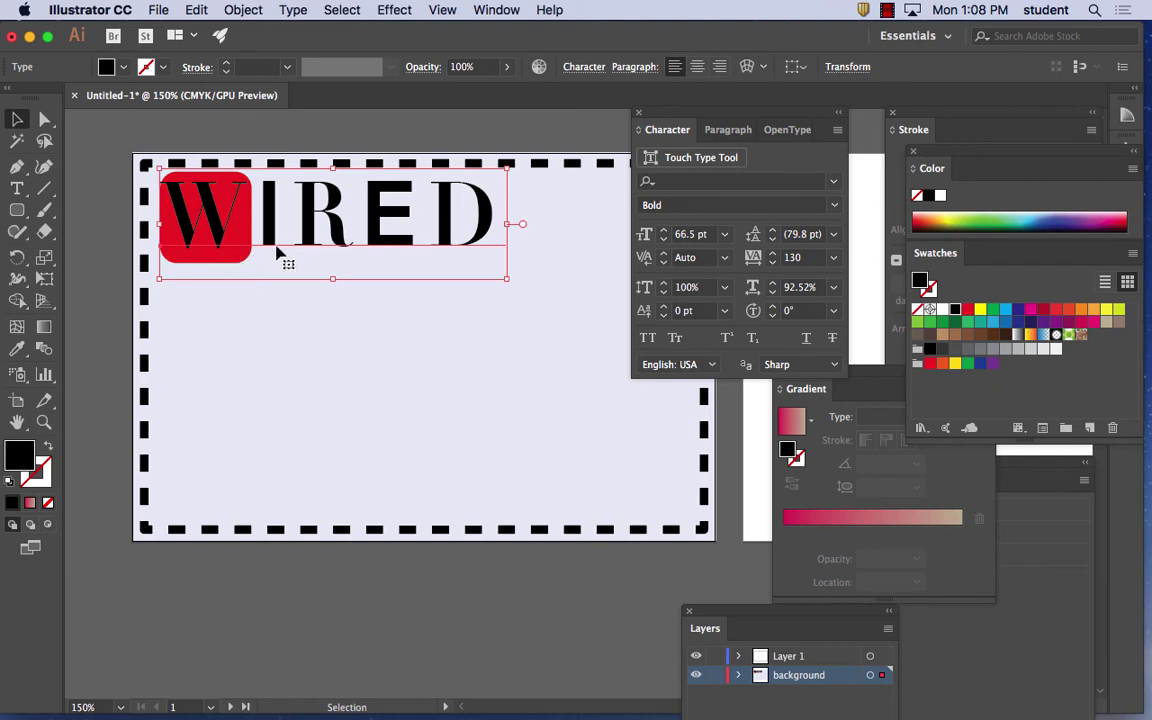
pyautogui.click(226, 134)
pyautogui.click(243, 222)
pyautogui.doubleClick(214, 210)
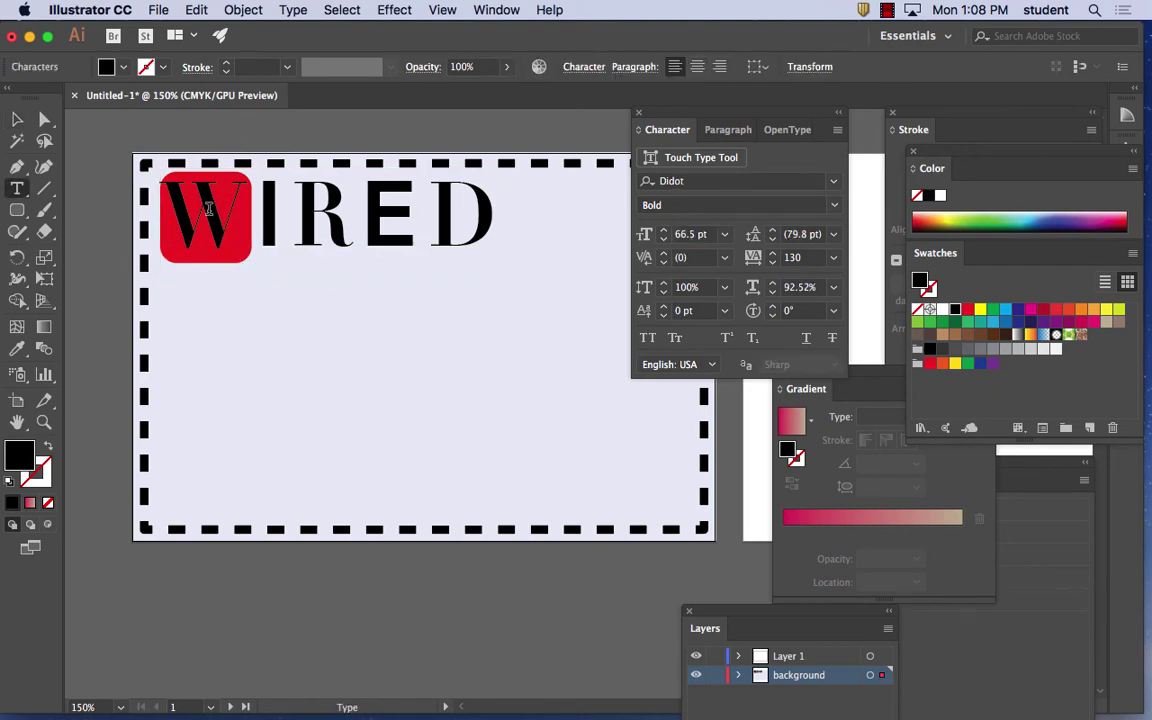
pyautogui.doubleClick(209, 209)
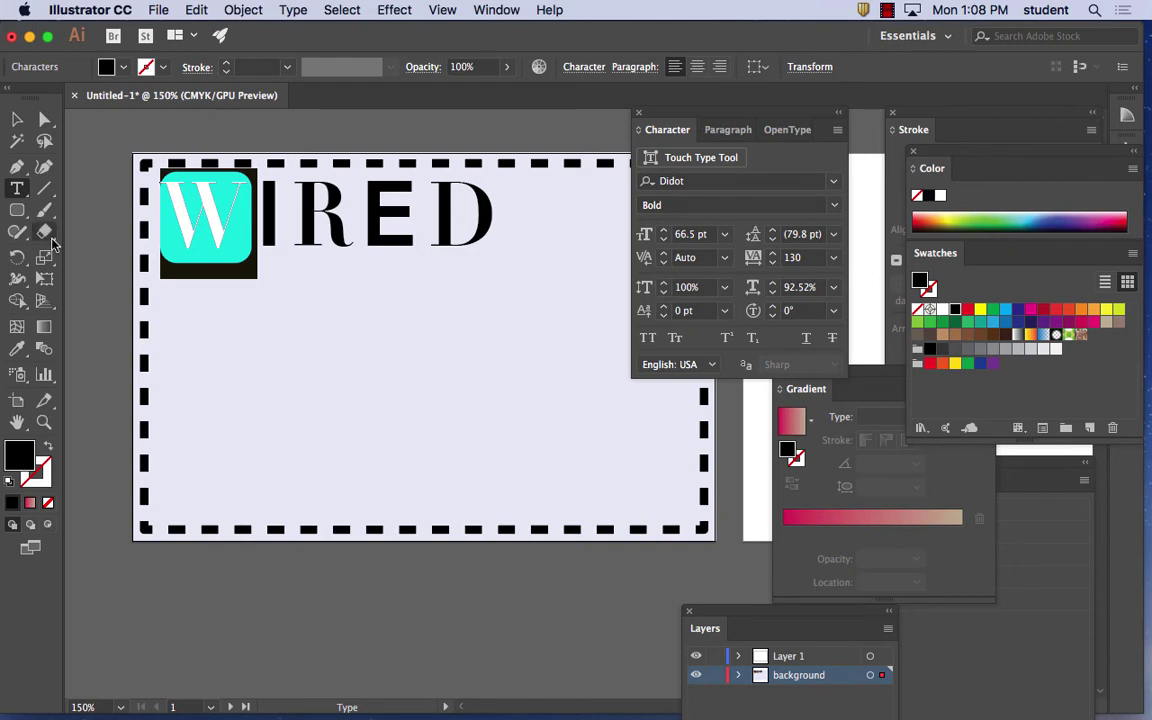
pyautogui.click(122, 68)
pyautogui.click(37, 98)
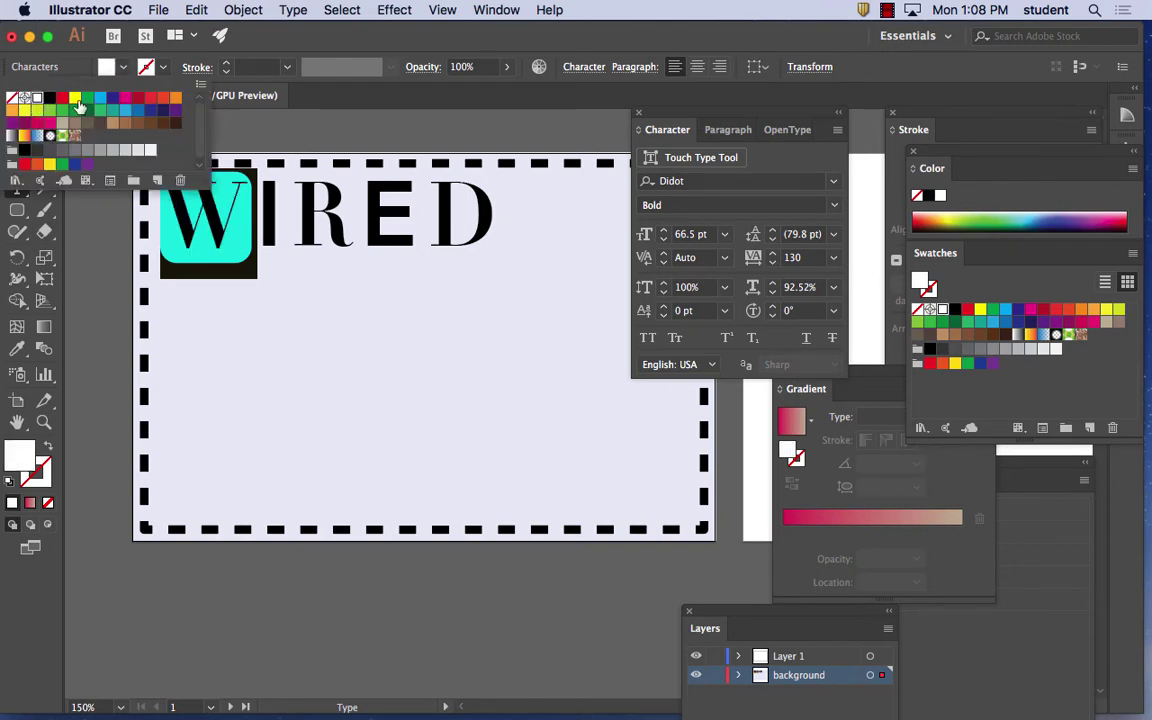
pyautogui.press('Escape')
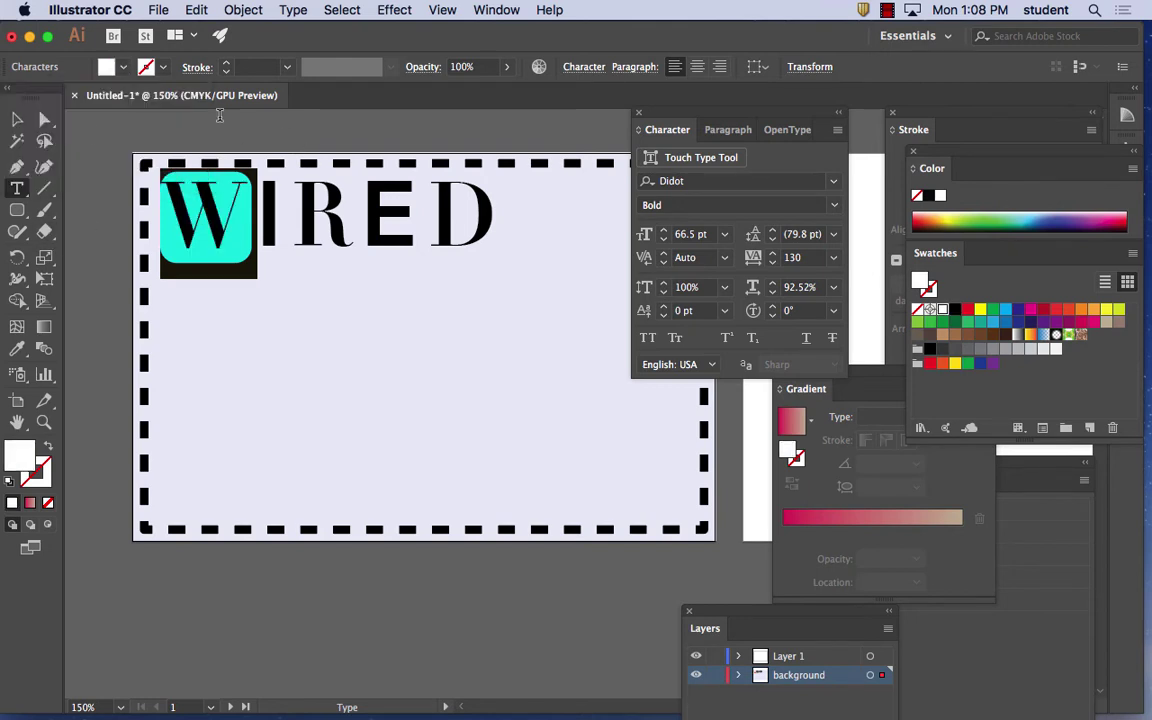
# Step: Finish editing the letter W and deselect the WIRED text
pyautogui.press('Escape')
pyautogui.click(297, 147)
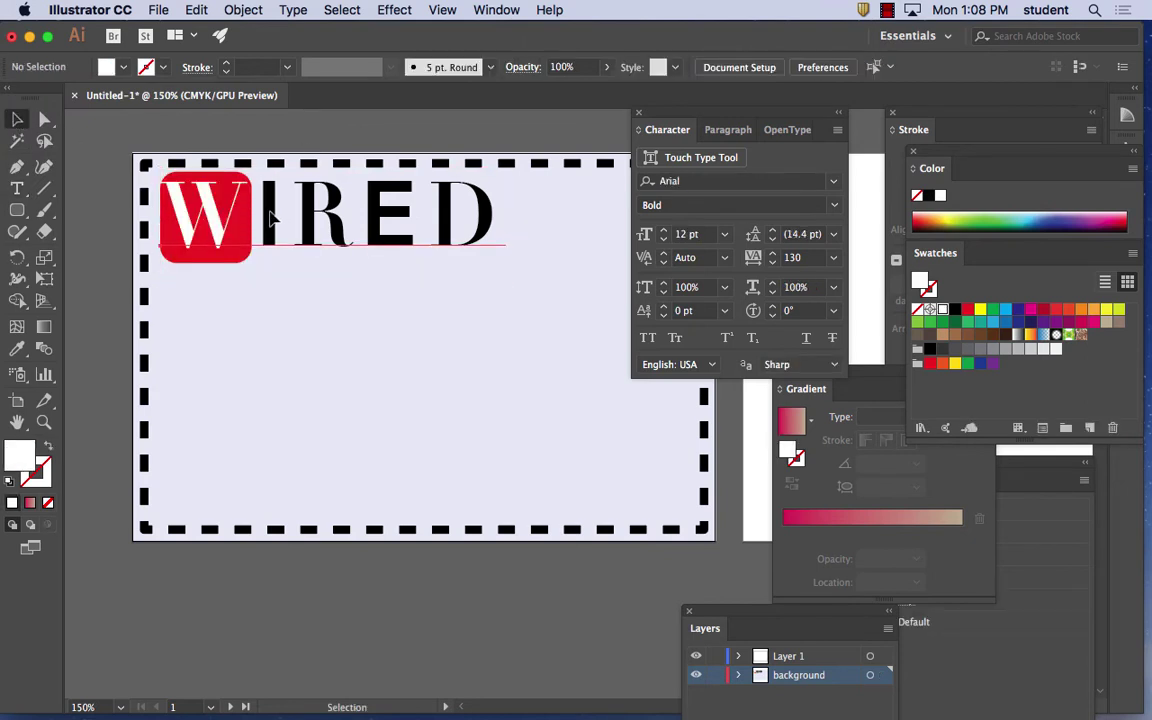
pyautogui.doubleClick(270, 218)
pyautogui.press('super+a')
pyautogui.click(252, 231)
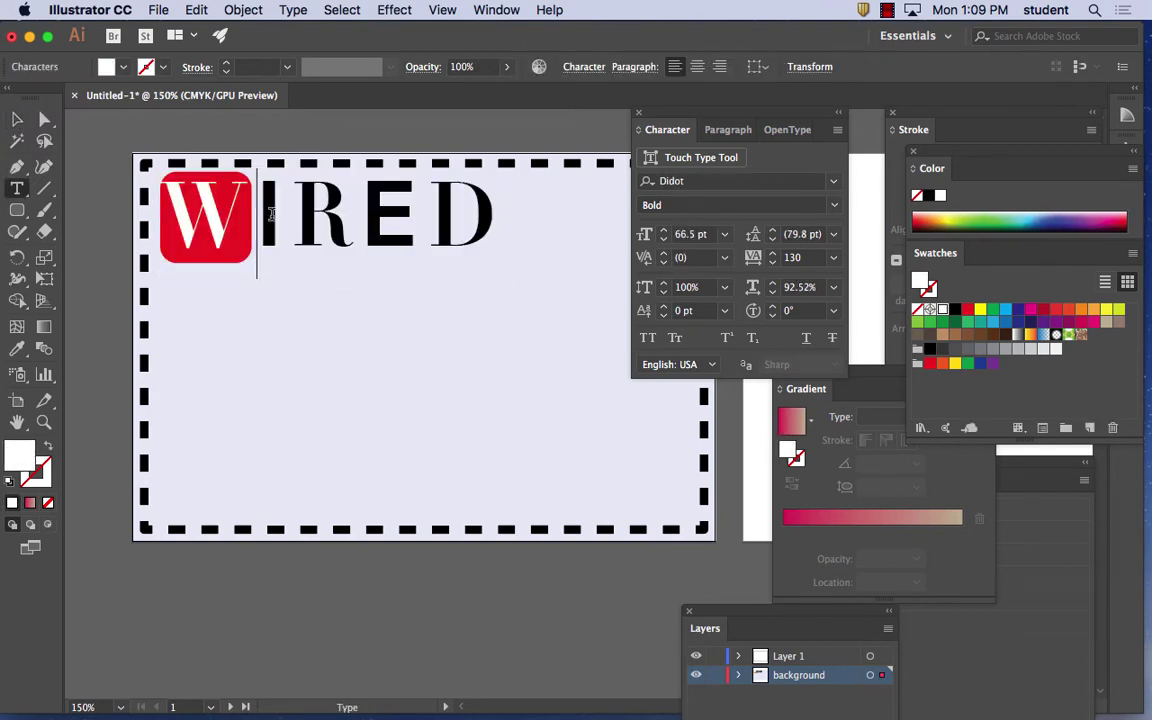
pyautogui.hotkey('shift', 'Right')
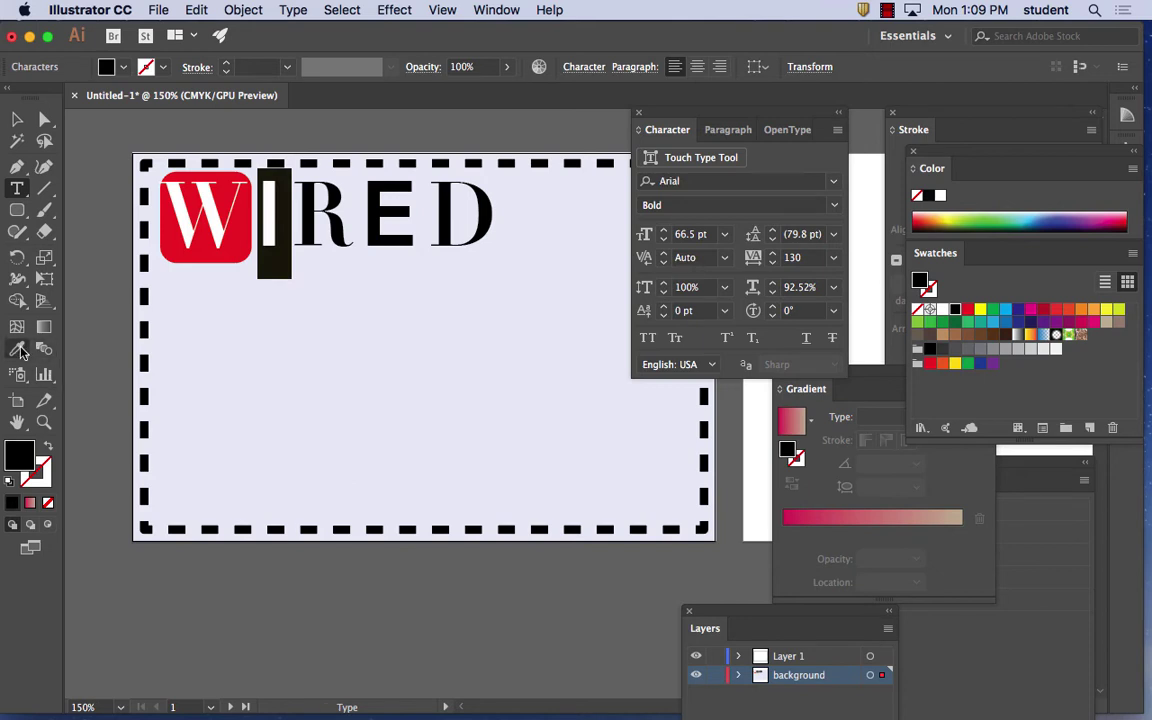
pyautogui.click(17, 348)
pyautogui.click(17, 118)
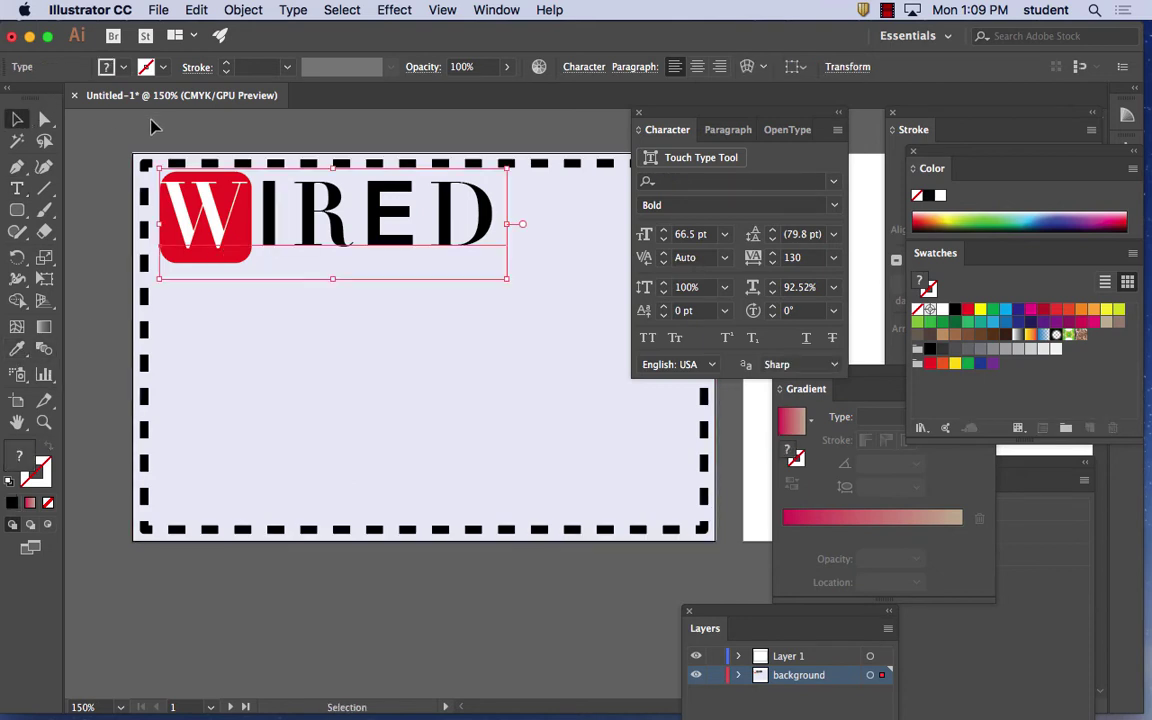
pyautogui.click(135, 107)
# Step: Change the fill of the letter I in the WIRED text to red and deselect the text
pyautogui.doubleClick(278, 230)
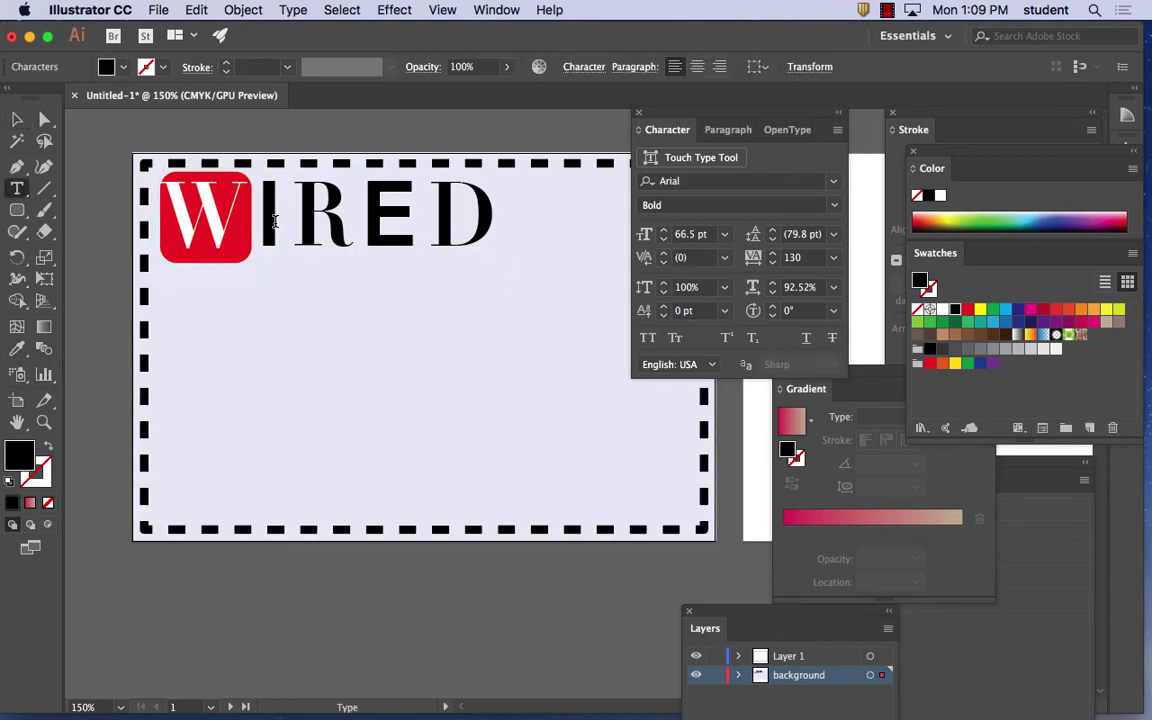
pyautogui.hotkey('shift', 'Left')
pyautogui.click(931, 364)
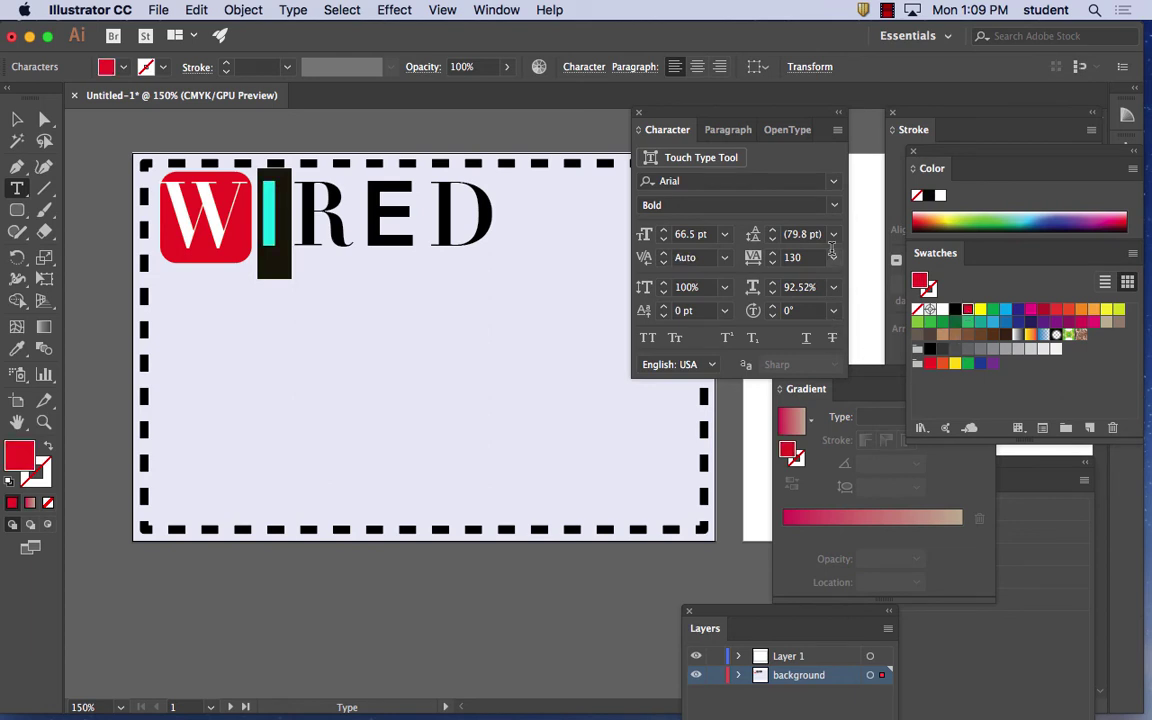
pyautogui.press('Escape')
pyautogui.click(252, 152)
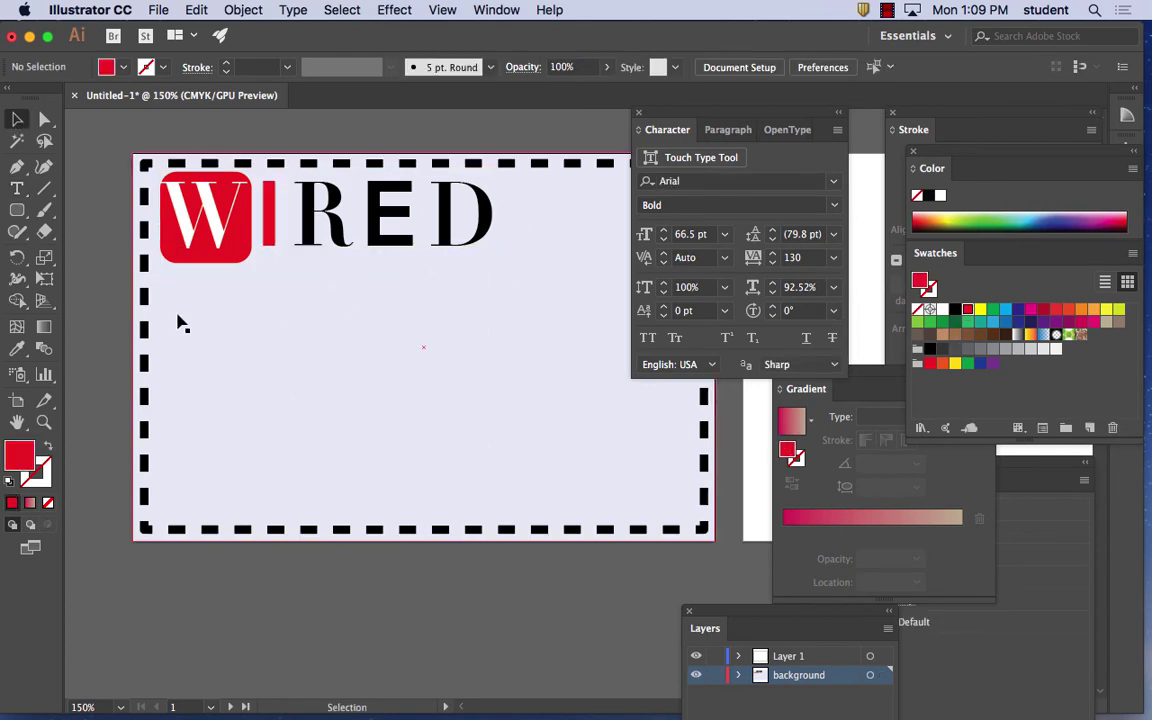
# Step: Nudge the WIRED text four steps down and three steps to the right to center the W on its red square
pyautogui.press('super+equal')
pyautogui.press('super+equal')
pyautogui.press('super+equal')
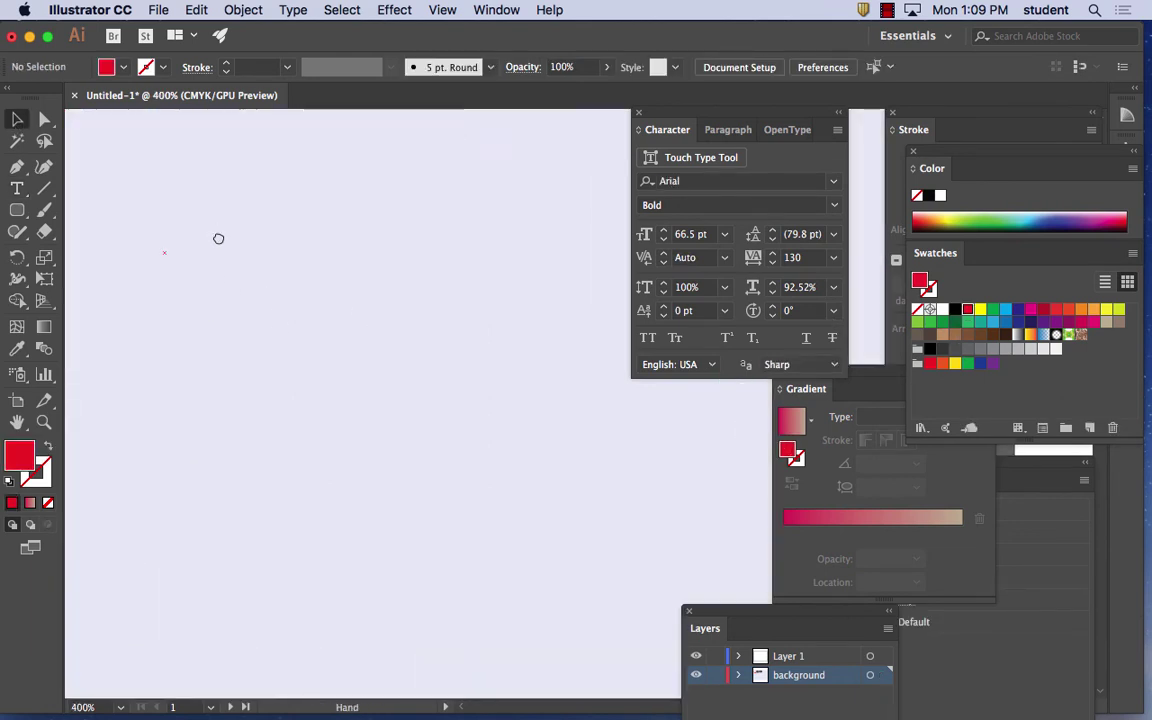
pyautogui.moveTo(219, 239); pyautogui.dragTo(519, 406)
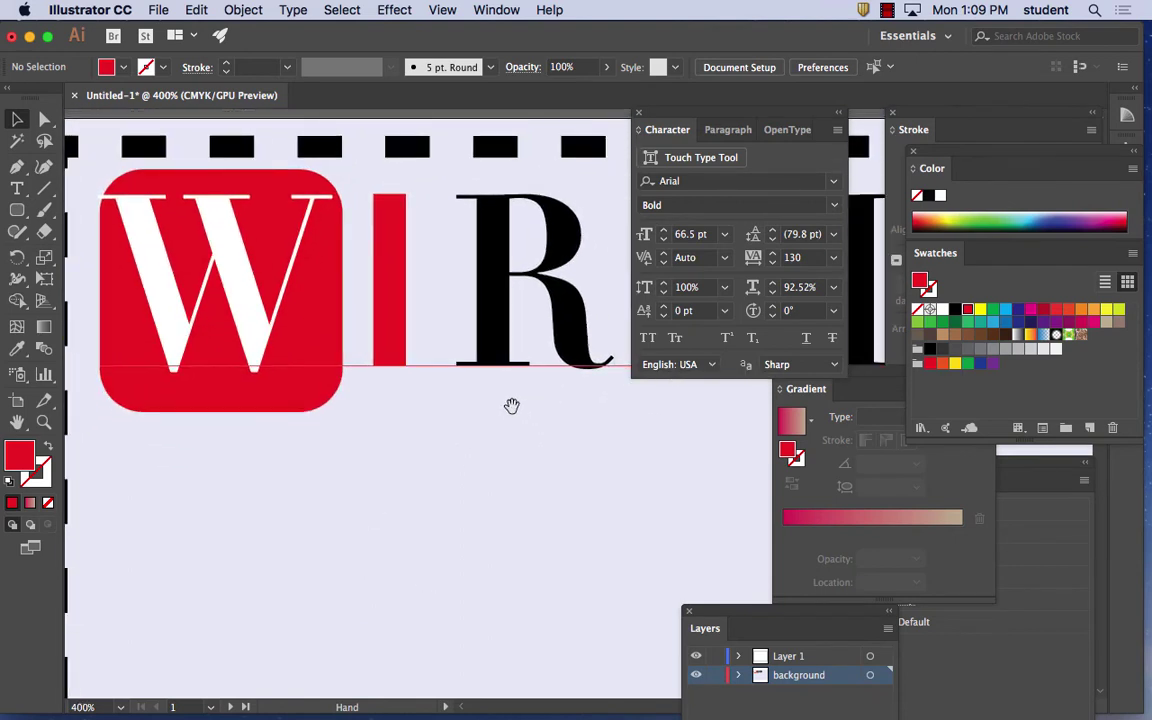
pyautogui.click(311, 400)
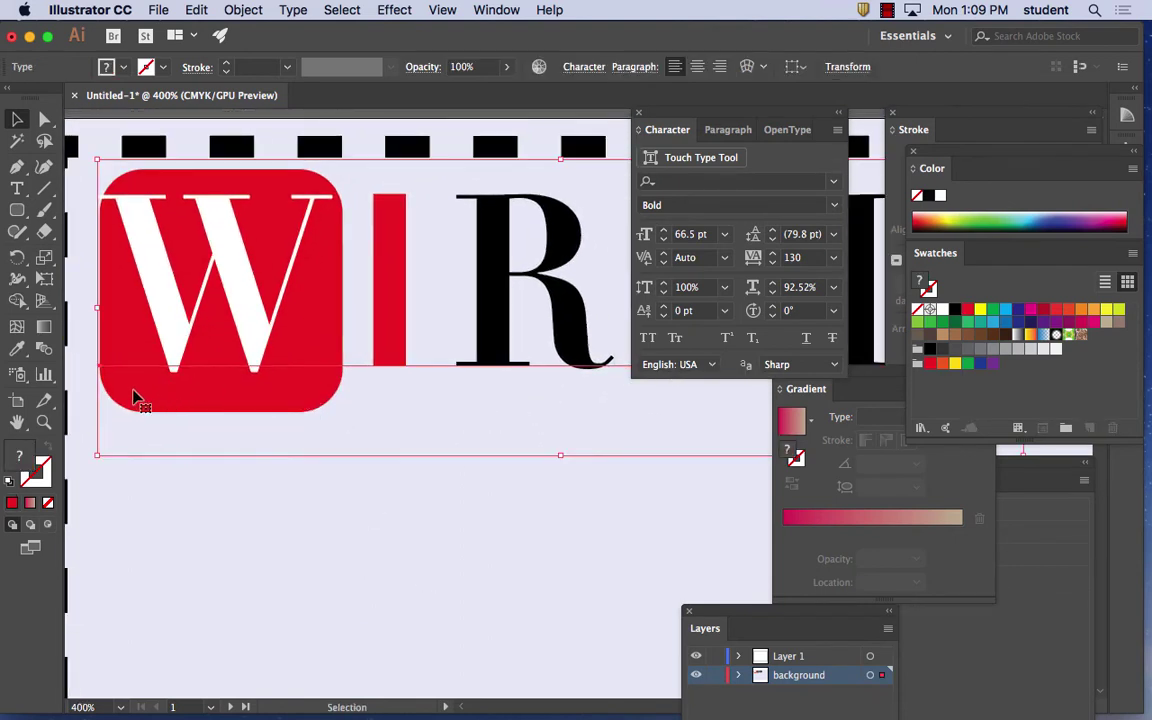
pyautogui.click(208, 355)
pyautogui.click(195, 183)
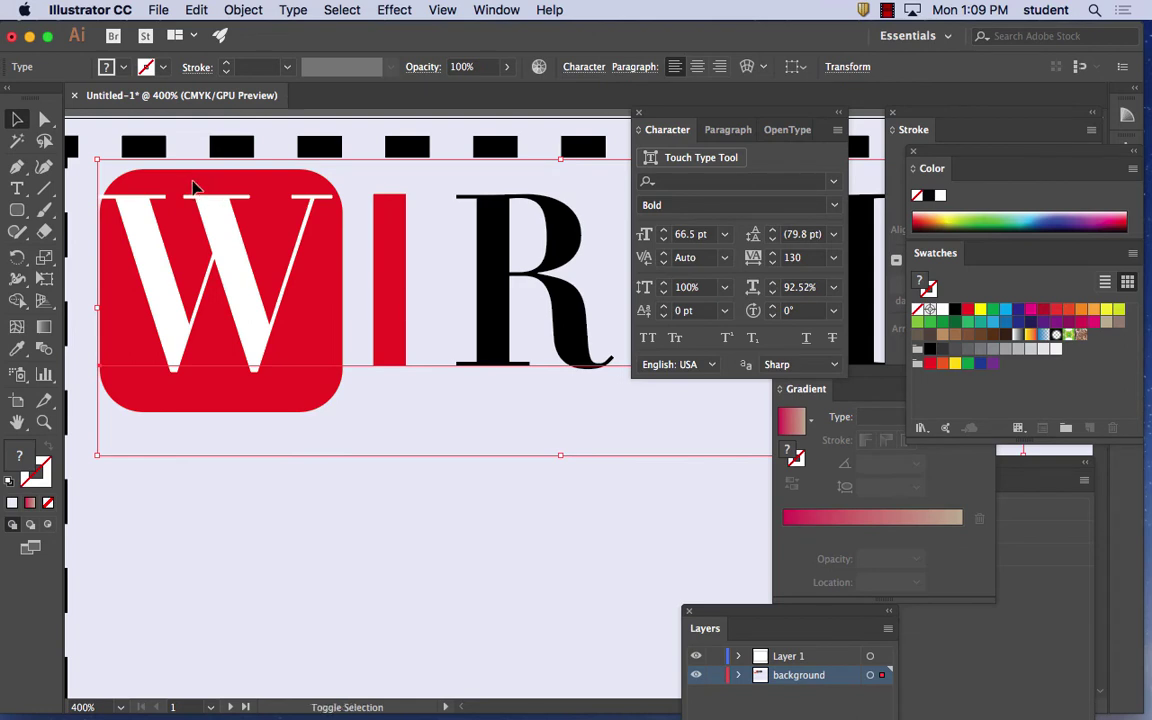
pyautogui.keyDown('shift'); pyautogui.click(196, 188); pyautogui.keyUp('shift')
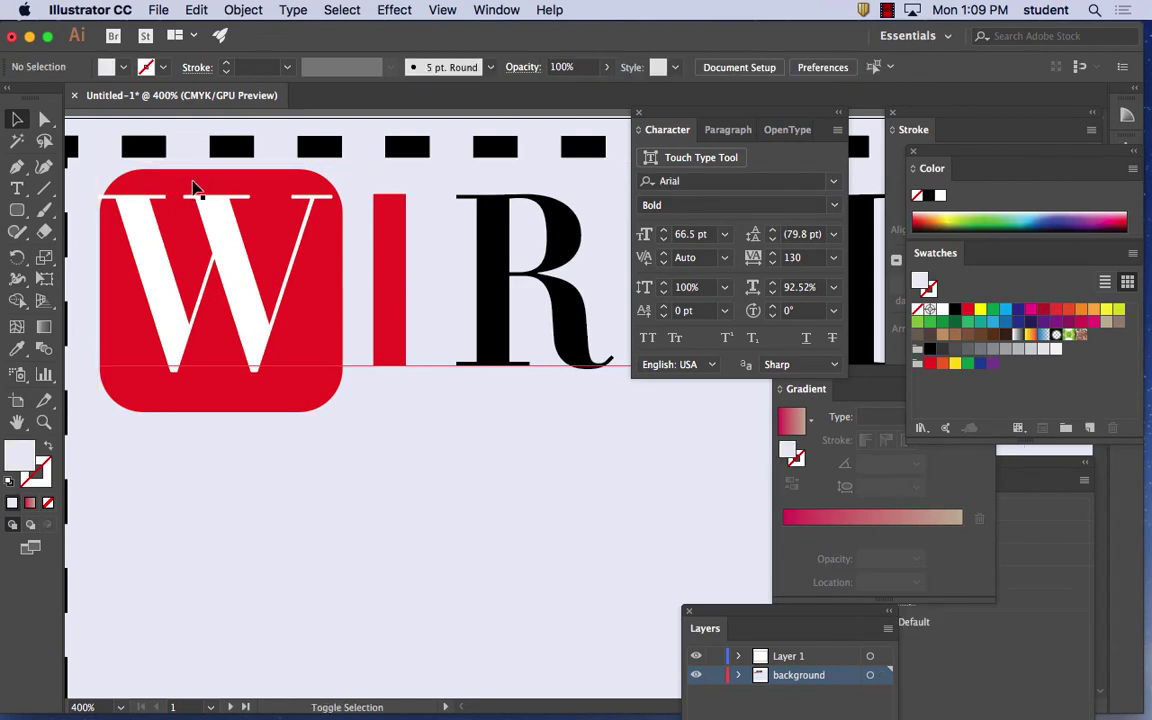
pyautogui.click(290, 398)
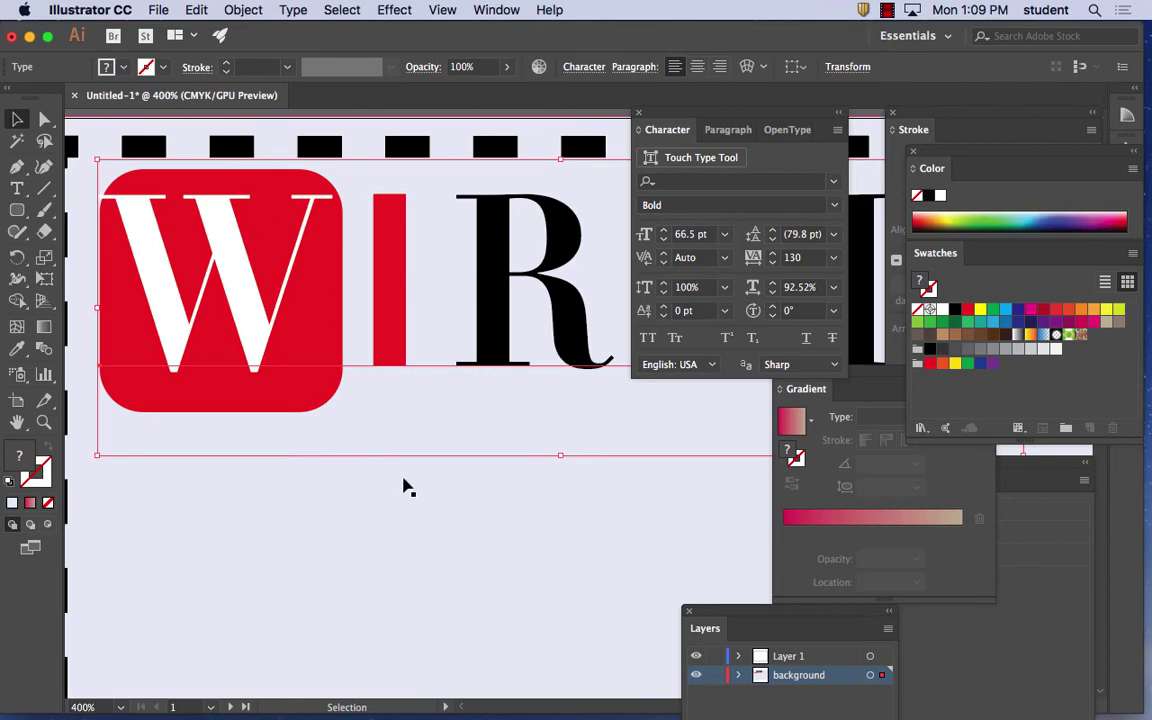
pyautogui.press('Down')
pyautogui.press('Down')
pyautogui.press('Down')
pyautogui.press('Down')
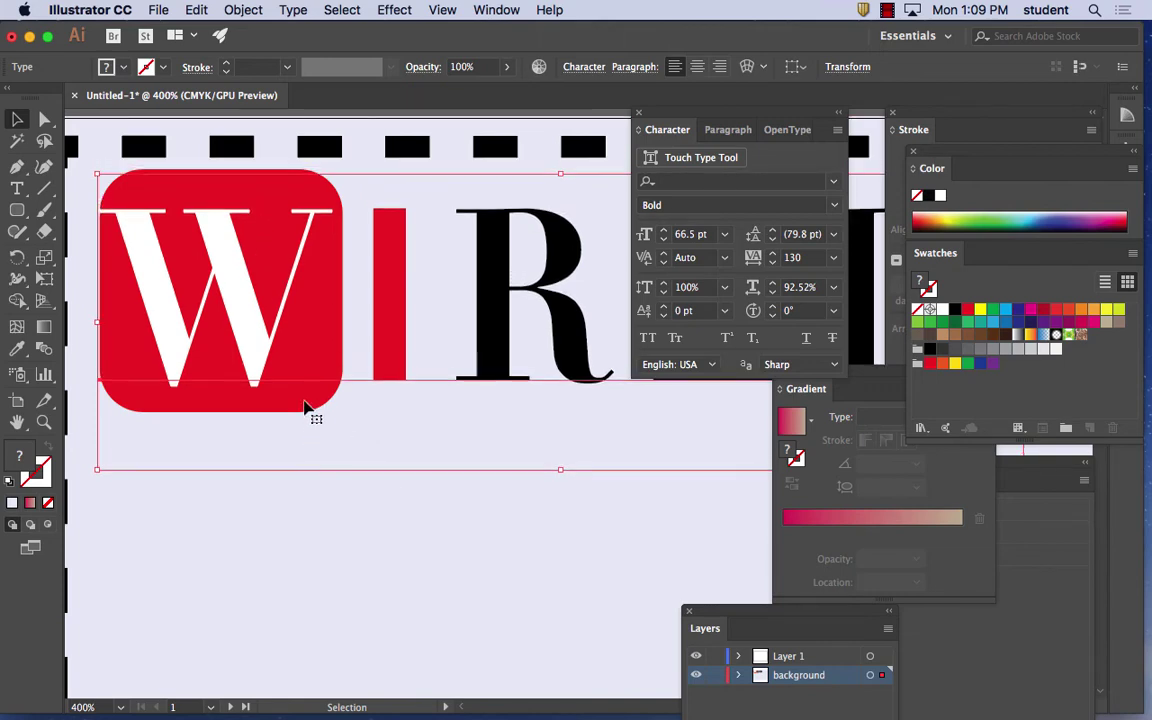
pyautogui.press('Right')
pyautogui.press('Right')
pyautogui.press('Right')
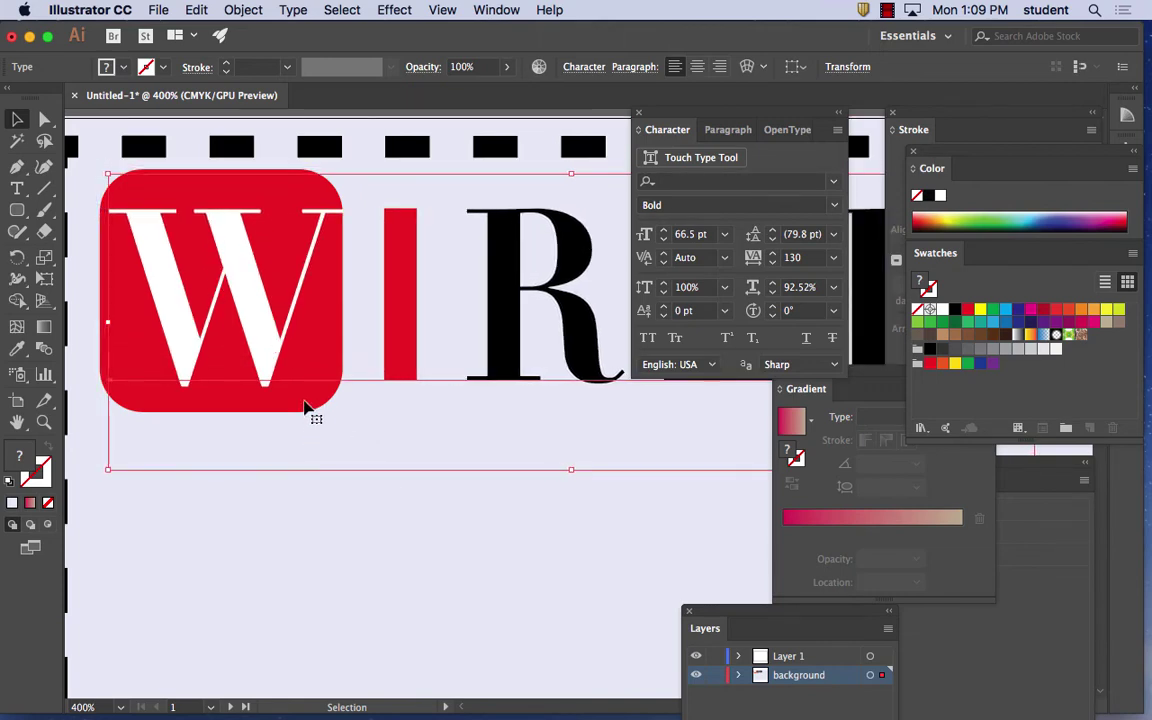
pyautogui.click(411, 417)
# Step: Duplicate the red rounded square behind the W and place the copy behind the letter R at the same height
pyautogui.click(288, 414)
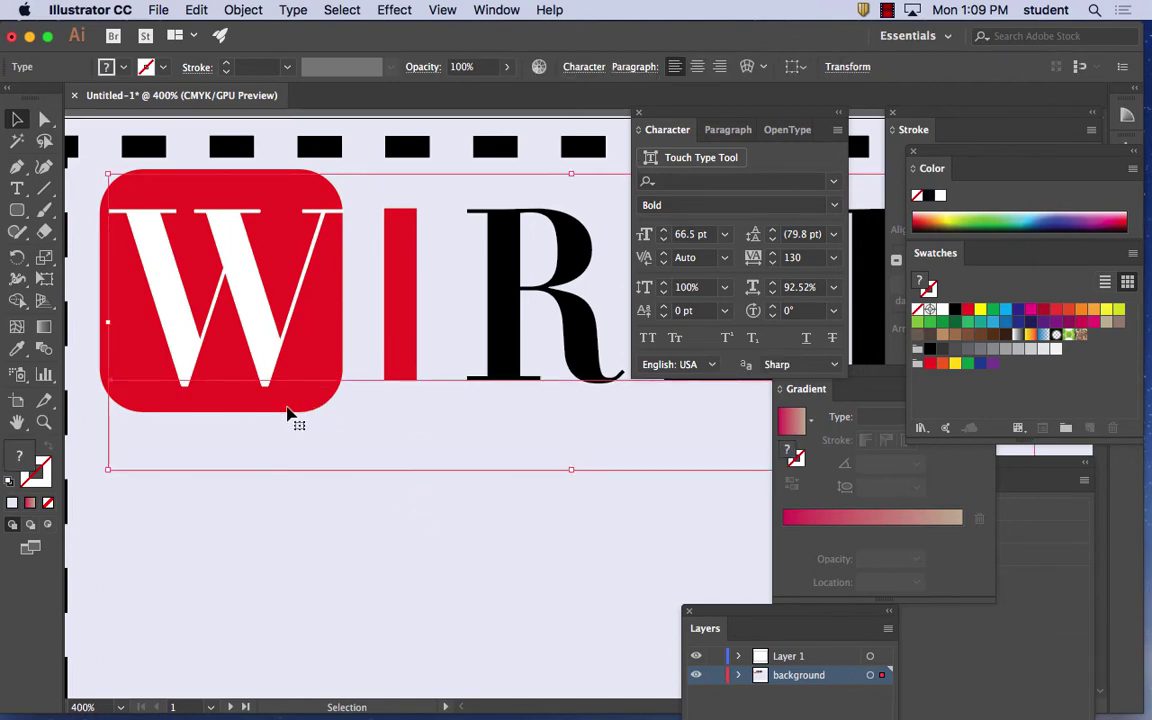
pyautogui.click(165, 177)
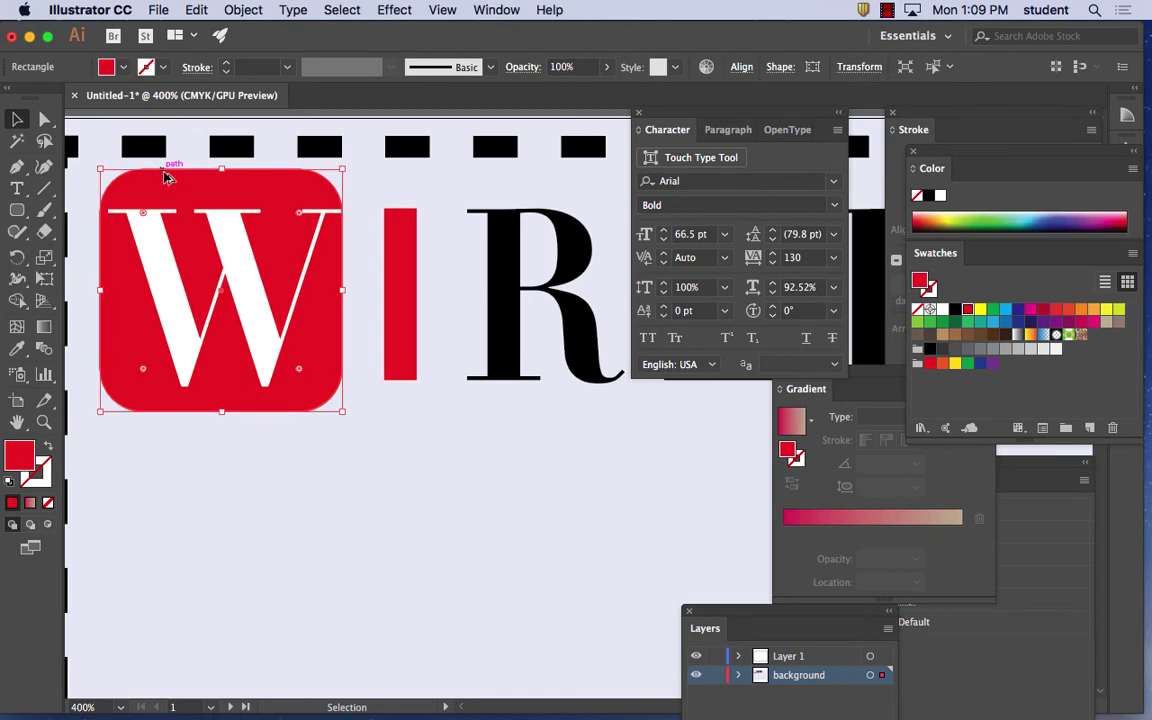
pyautogui.moveTo(165, 177); pyautogui.dragTo(490, 178)
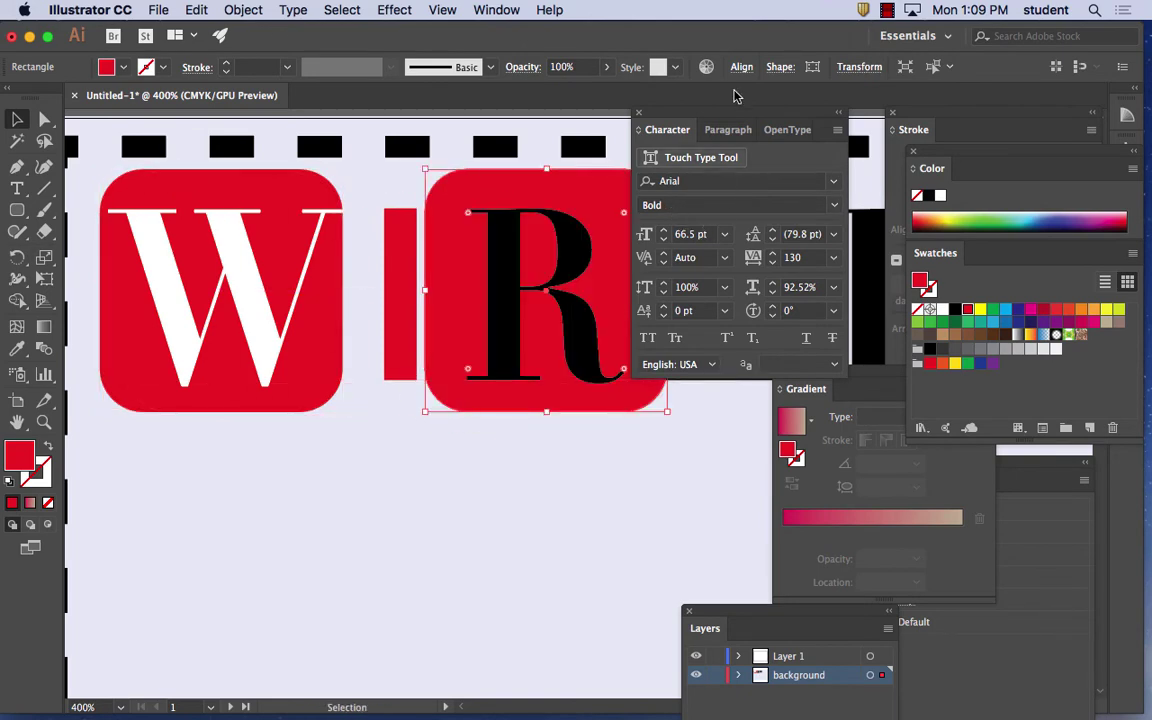
# Step: Set the tracking of the WIRED text to 160
pyautogui.moveTo(632, 112); pyautogui.dragTo(776, 376)
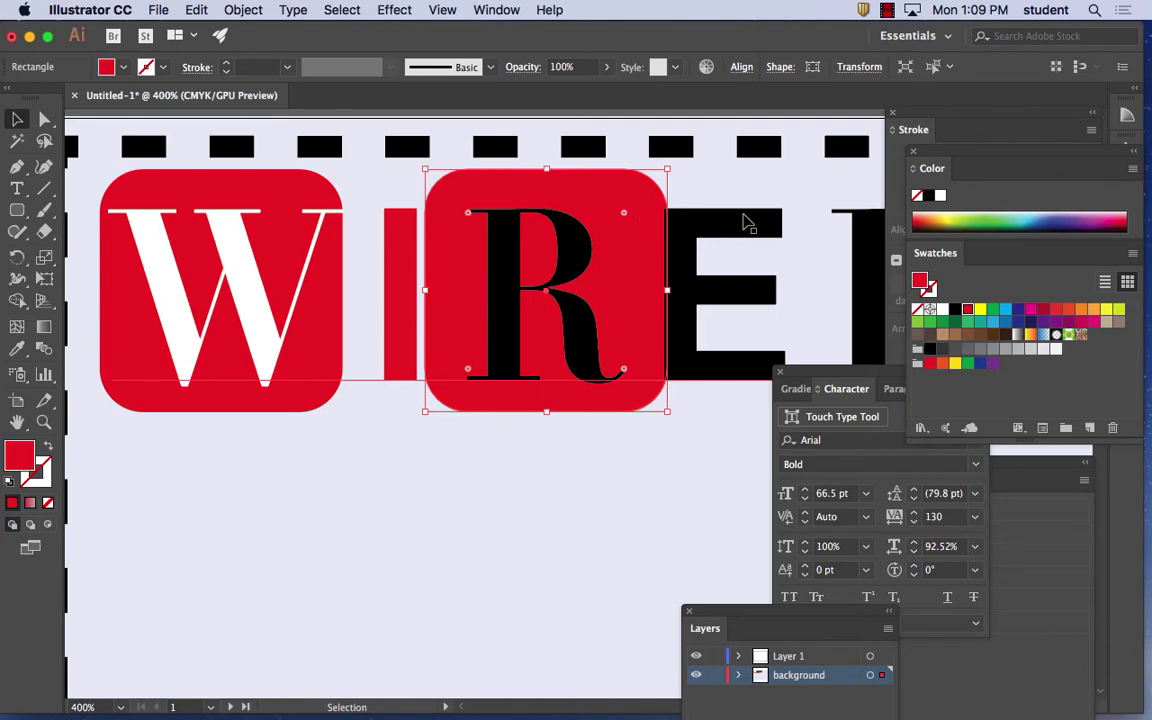
pyautogui.click(689, 288)
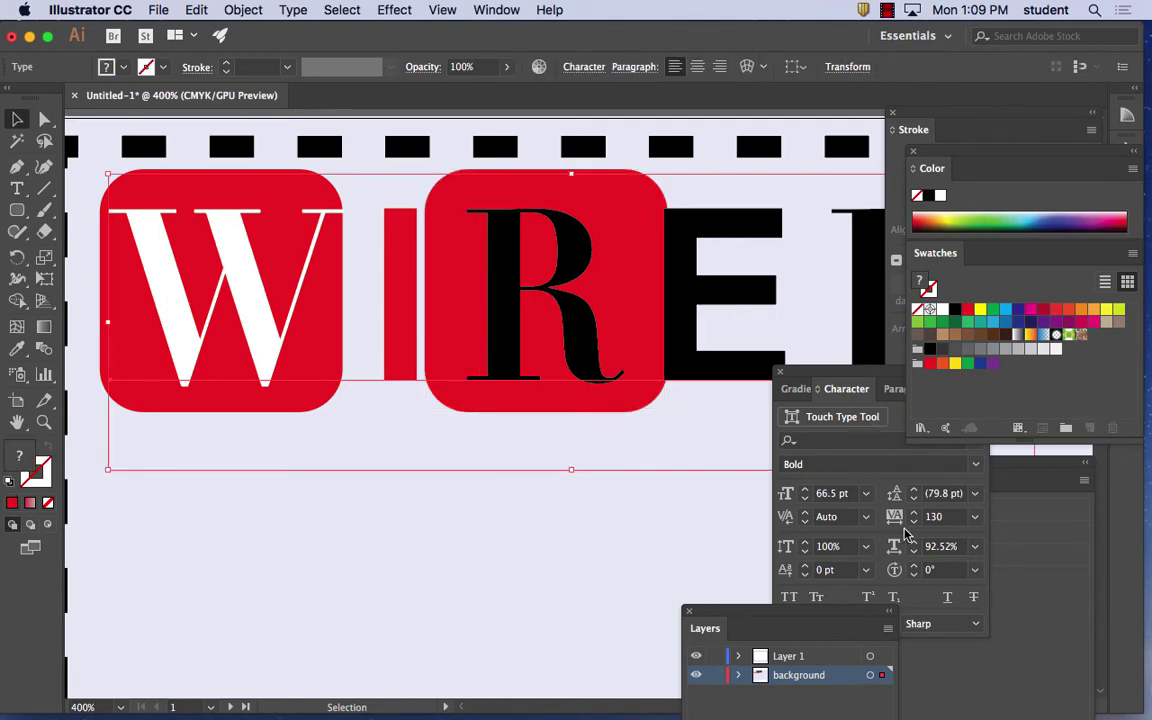
pyautogui.click(935, 516)
pyautogui.write('1')
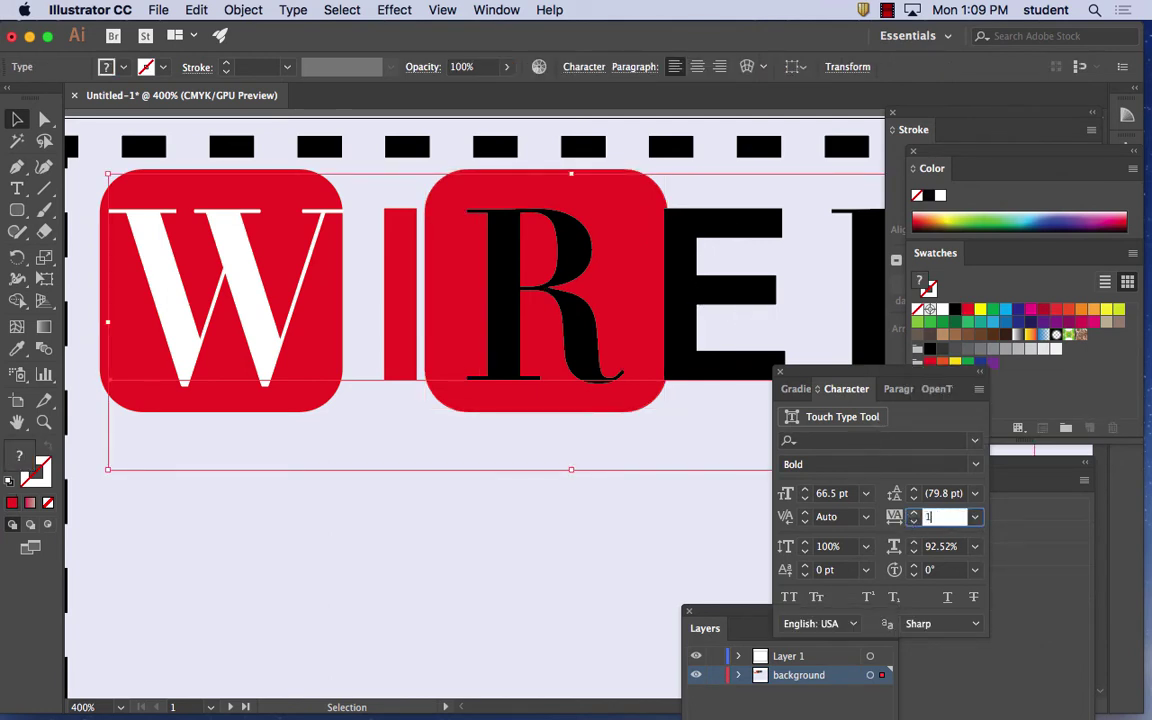
pyautogui.write('60')
pyautogui.press('Return')
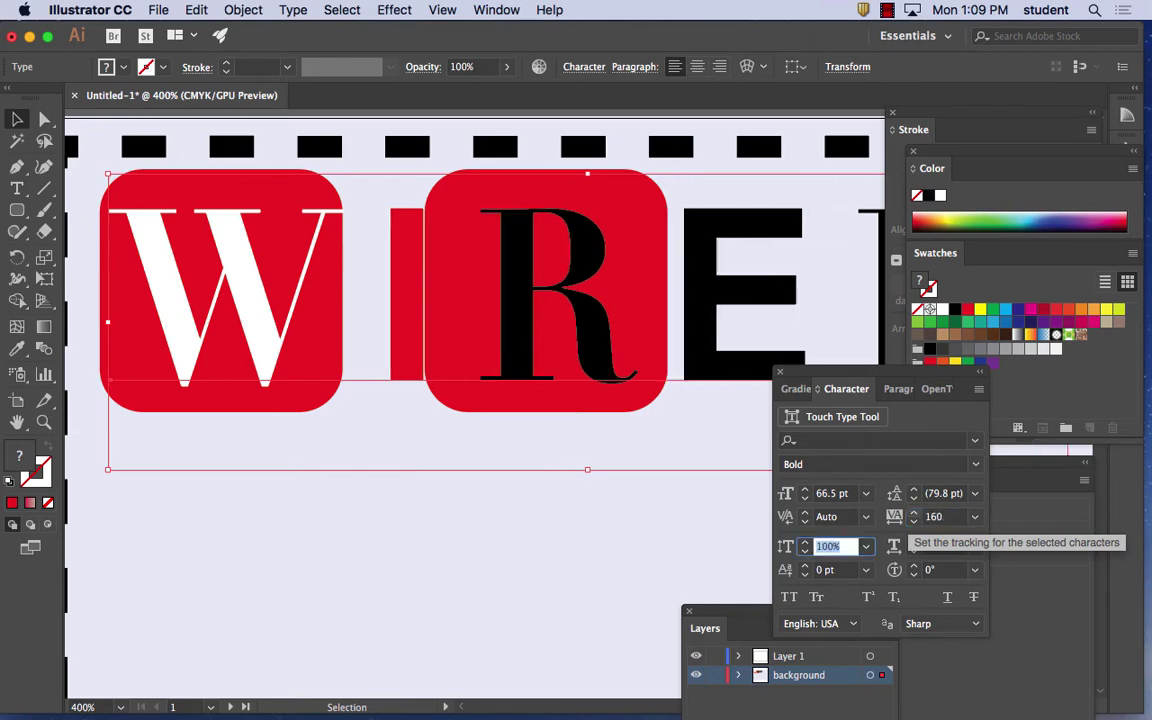
# Step: Nudge the red square behind the R slightly to the right to center it under the letter
pyautogui.click(610, 173)
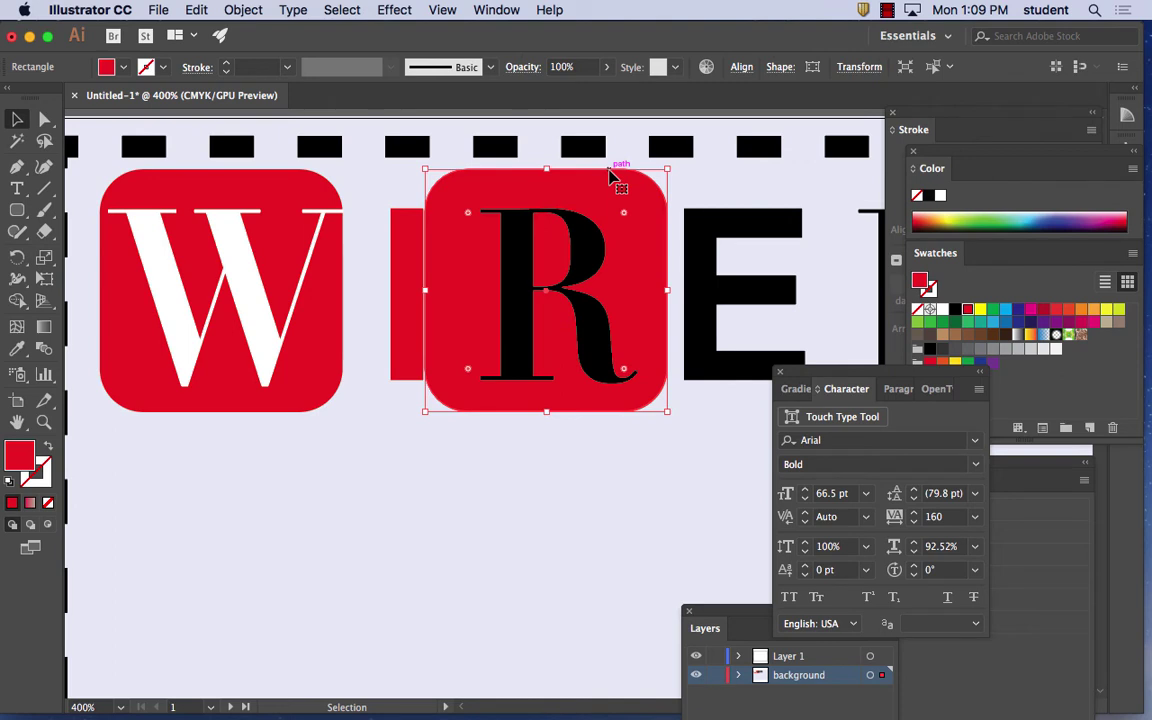
pyautogui.press('Right')
pyautogui.press('Right')
pyautogui.press('Right')
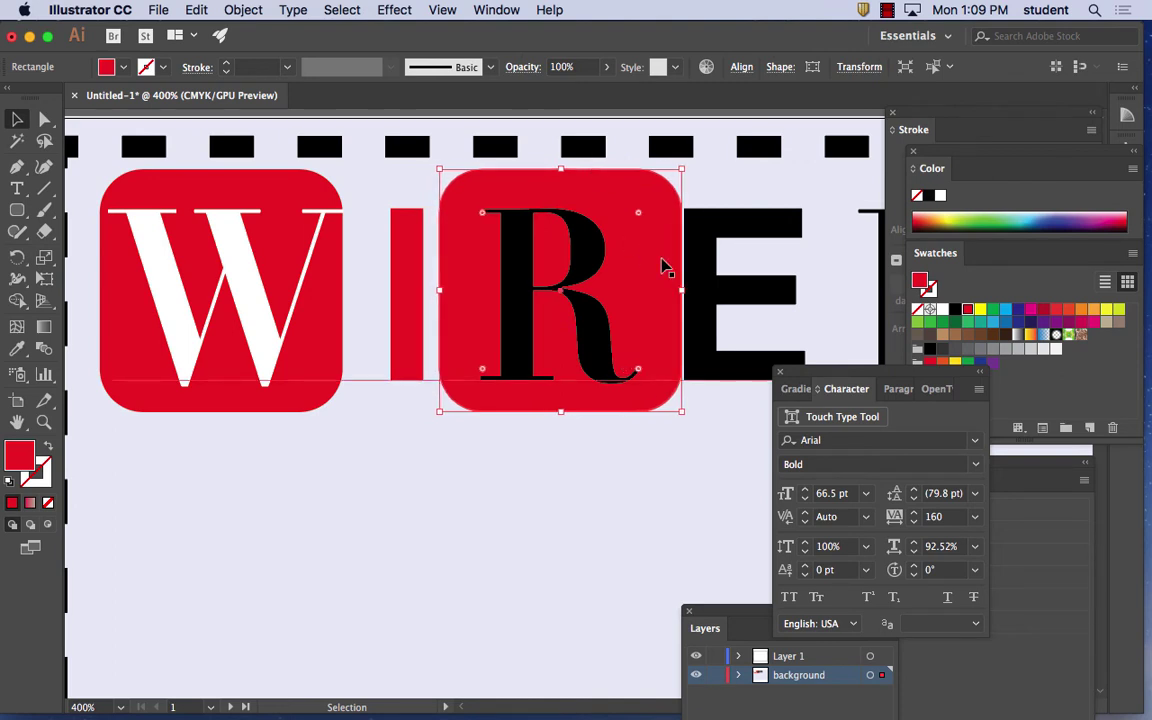
# Step: Set the tracking of the WIRED text to 200
pyautogui.press('super+minus')
pyautogui.press('super+minus')
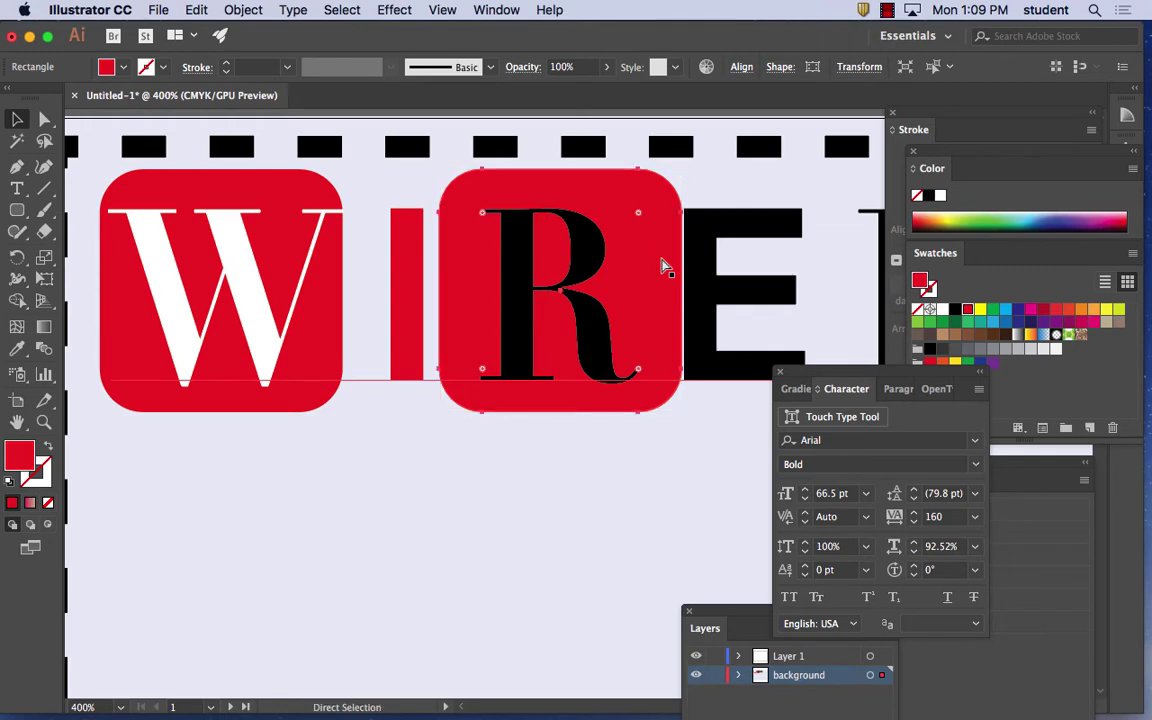
pyautogui.moveTo(654, 343); pyautogui.dragTo(445, 201)
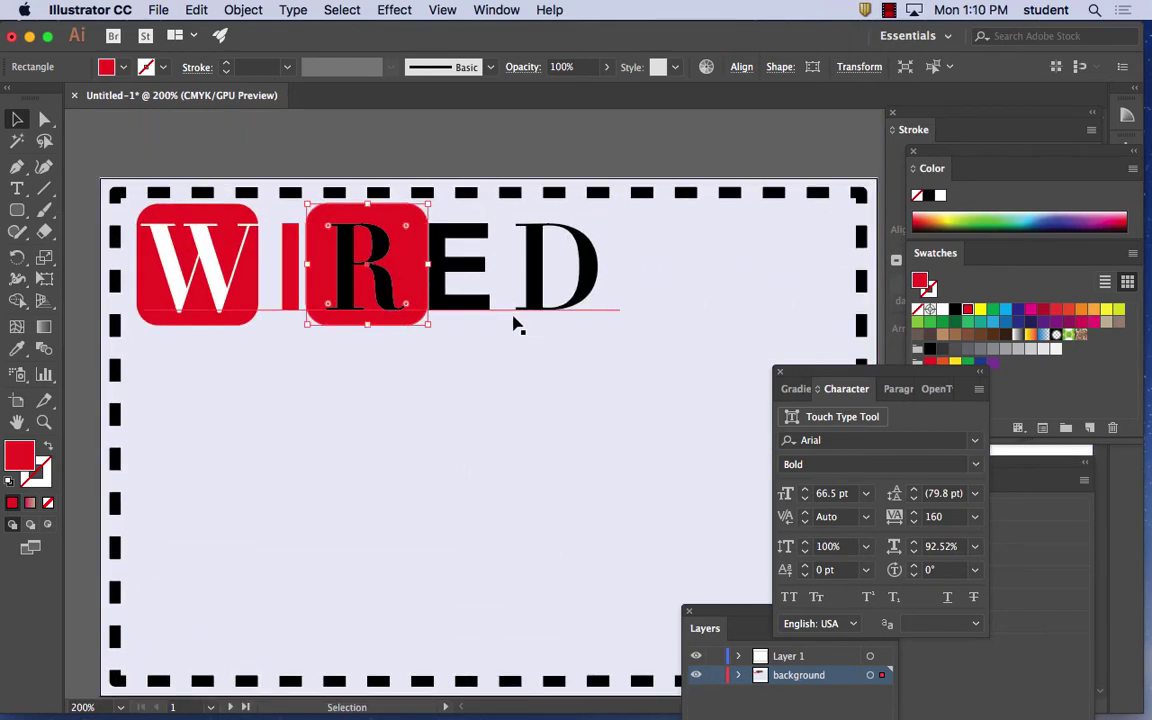
pyautogui.click(590, 285)
pyautogui.click(899, 518)
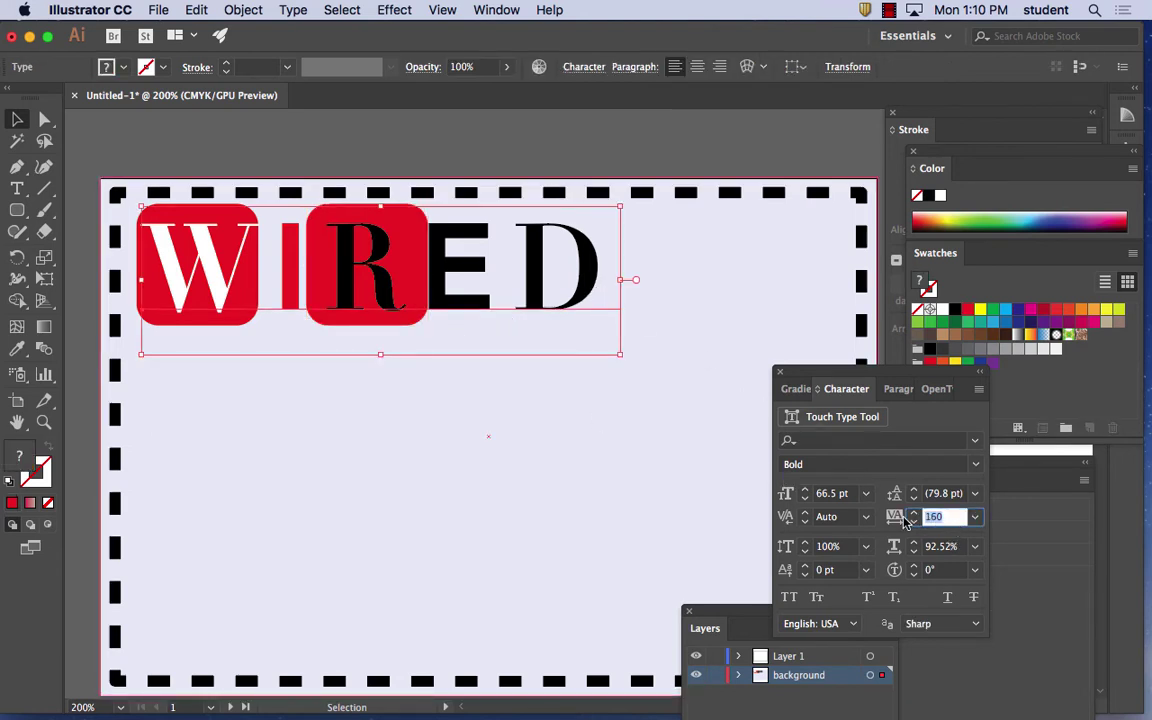
pyautogui.write('200')
pyautogui.press('Tab')
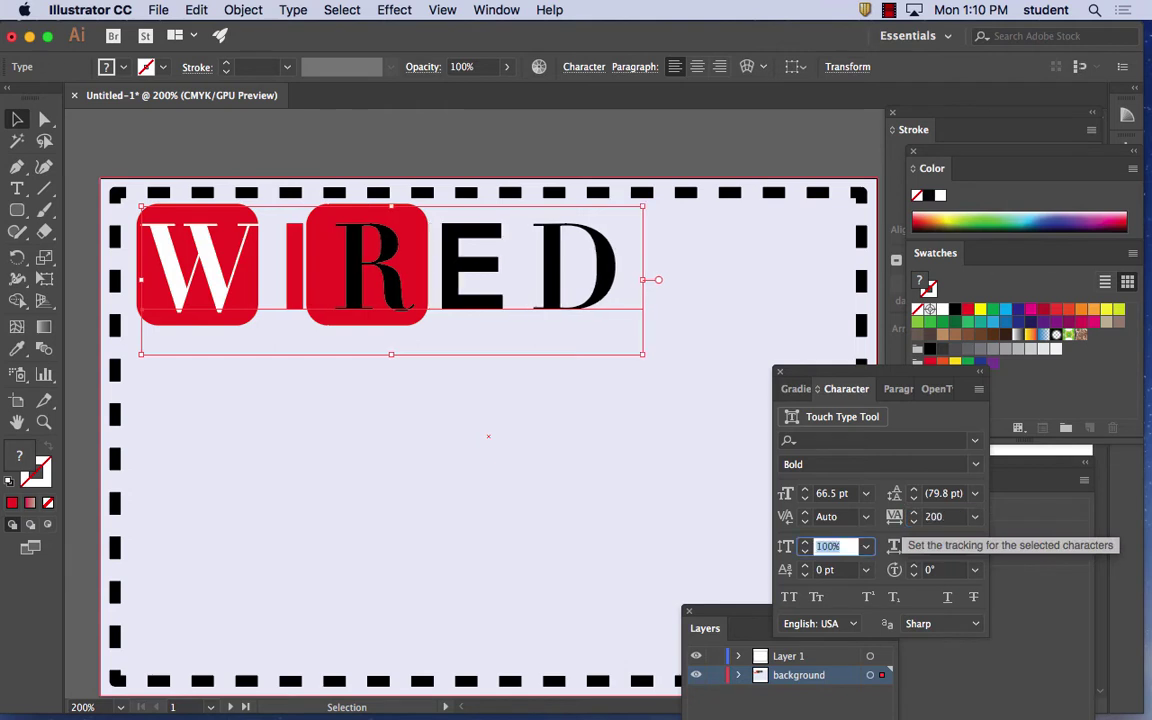
# Step: Nudge the red square behind the R three steps to the right to recenter it behind the respaced letter
pyautogui.click(300, 244)
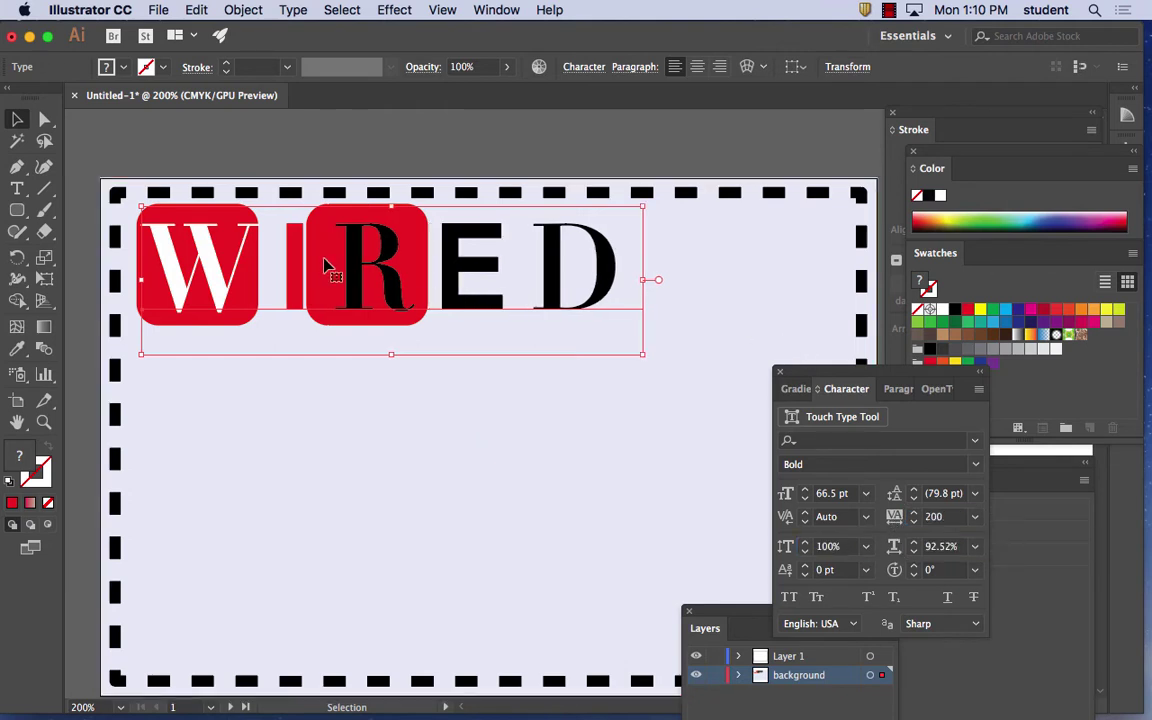
pyautogui.click(340, 212)
pyautogui.press('Right')
pyautogui.press('Right')
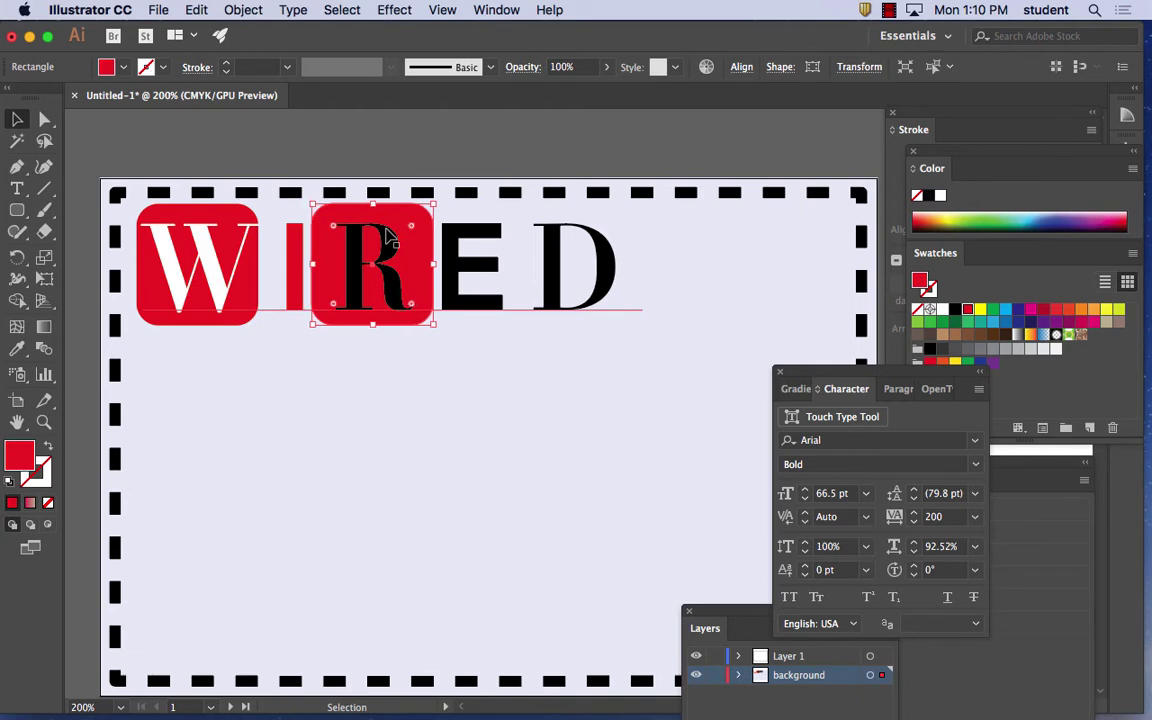
pyautogui.press('Right')
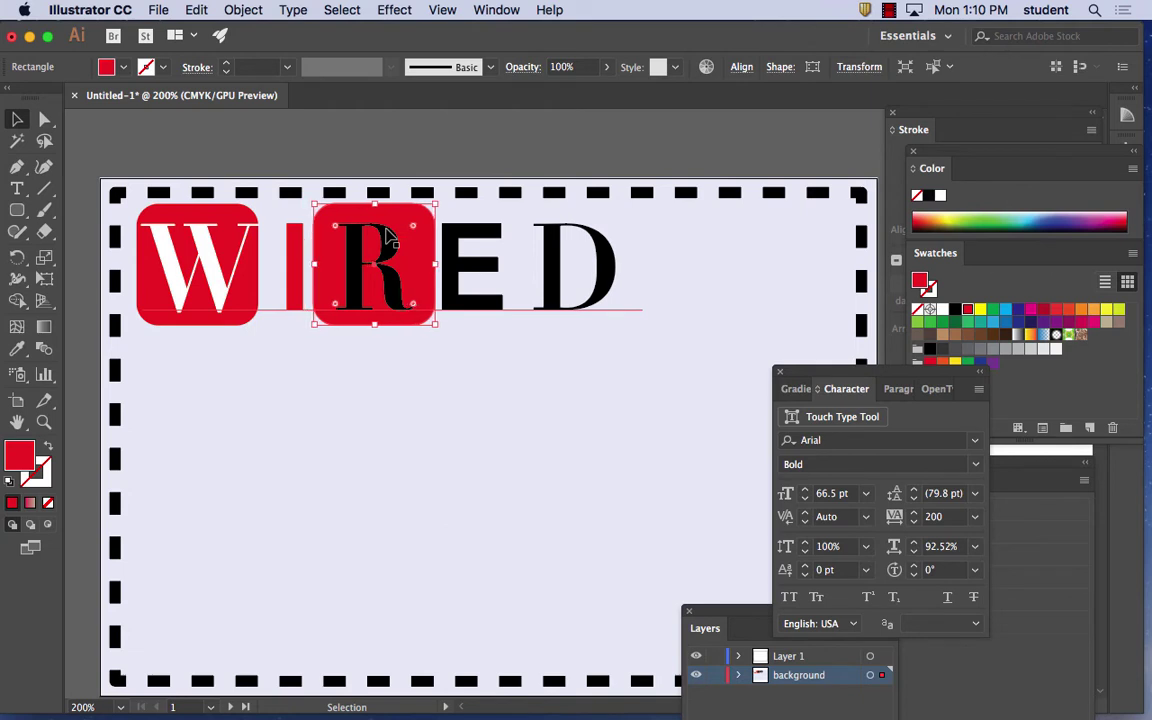
# Step: Tighten the kerning between the W and the I of the WIRED text to -74
pyautogui.doubleClick(270, 290)
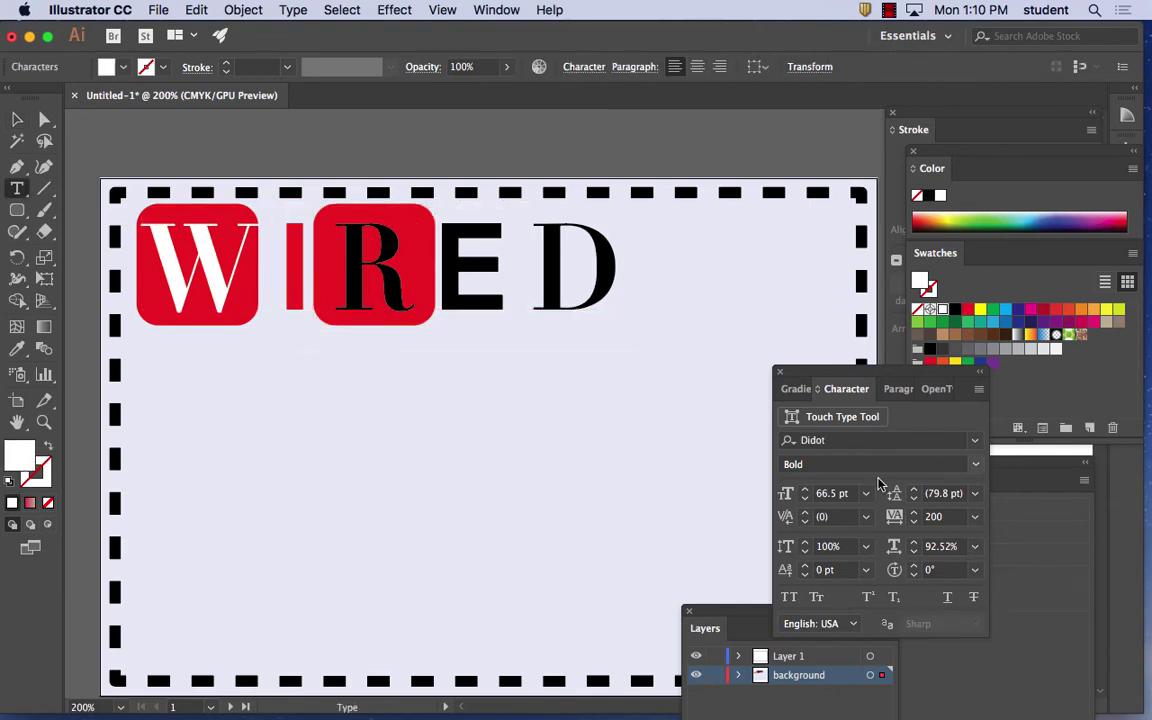
pyautogui.click(866, 517)
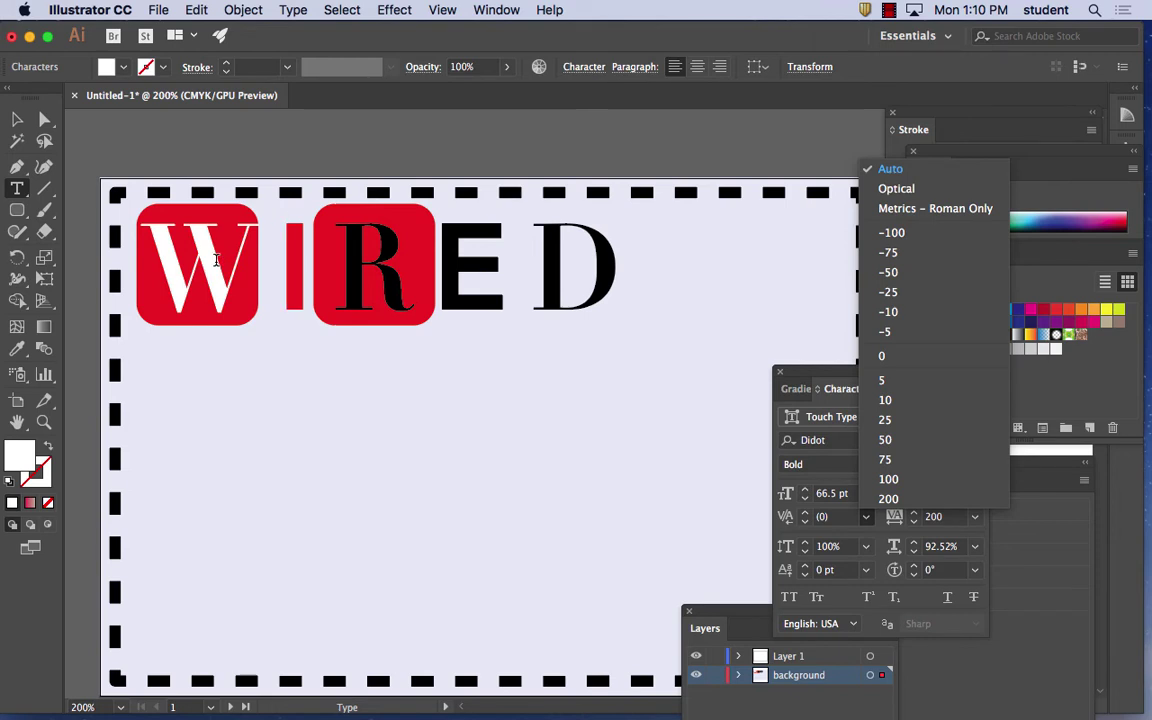
pyautogui.press('Escape')
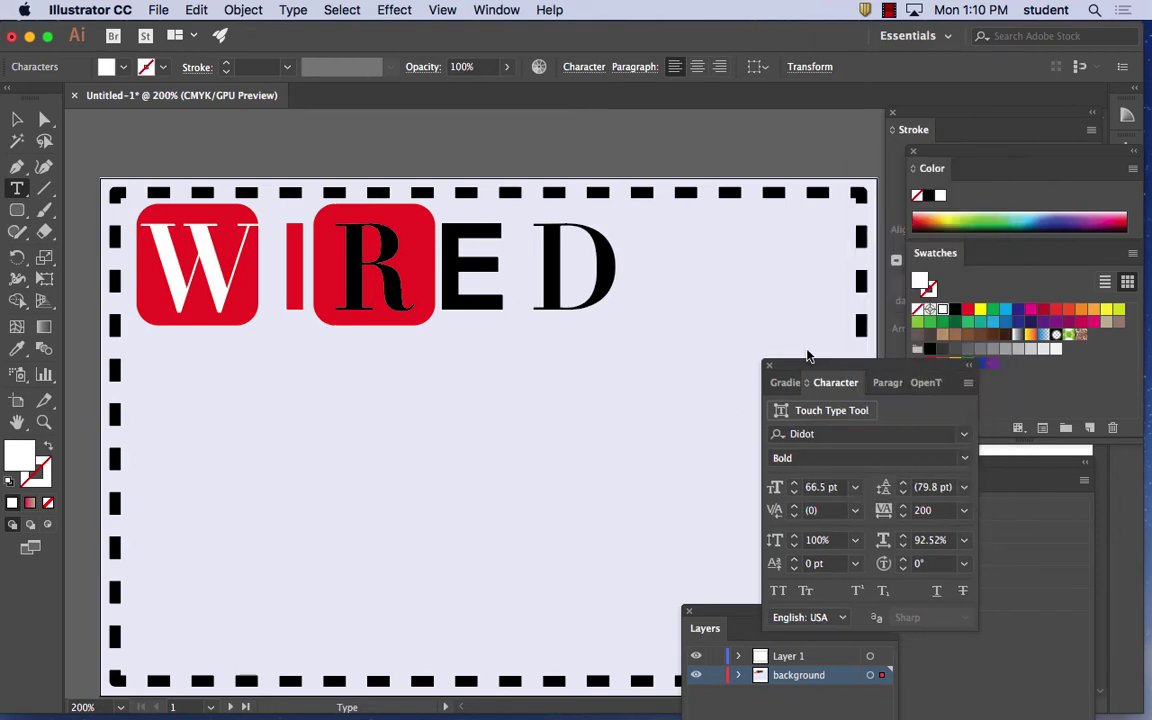
pyautogui.moveTo(875, 399); pyautogui.dragTo(727, 290)
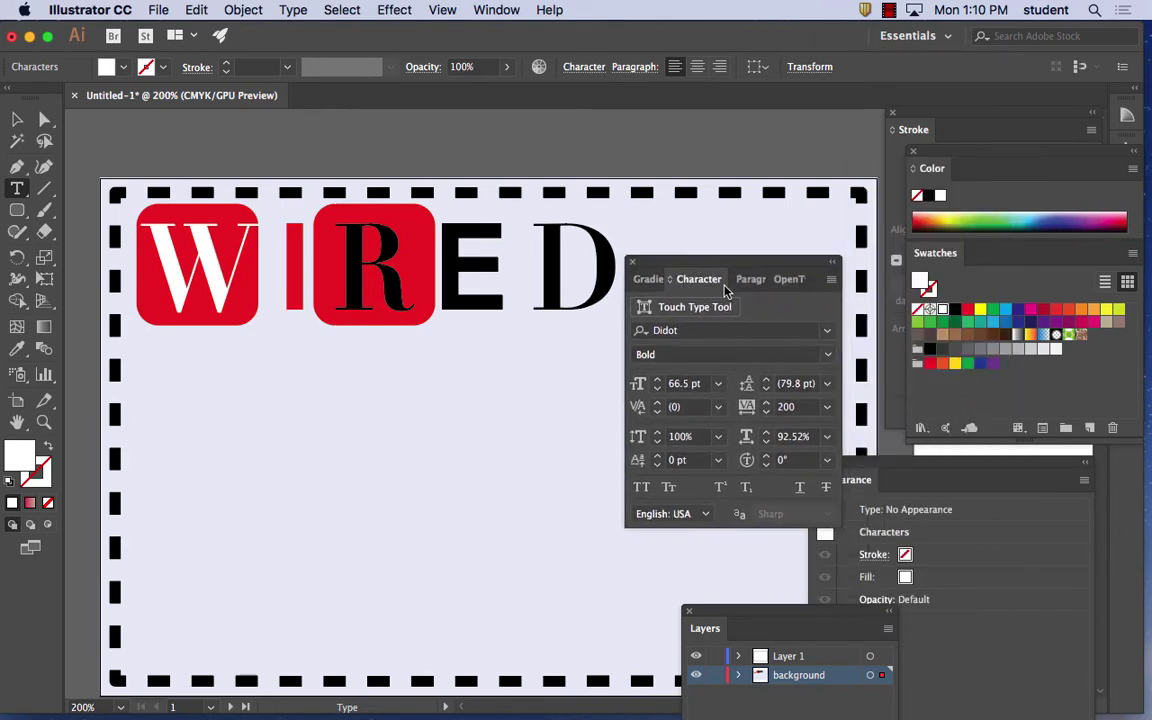
pyautogui.click(658, 412)
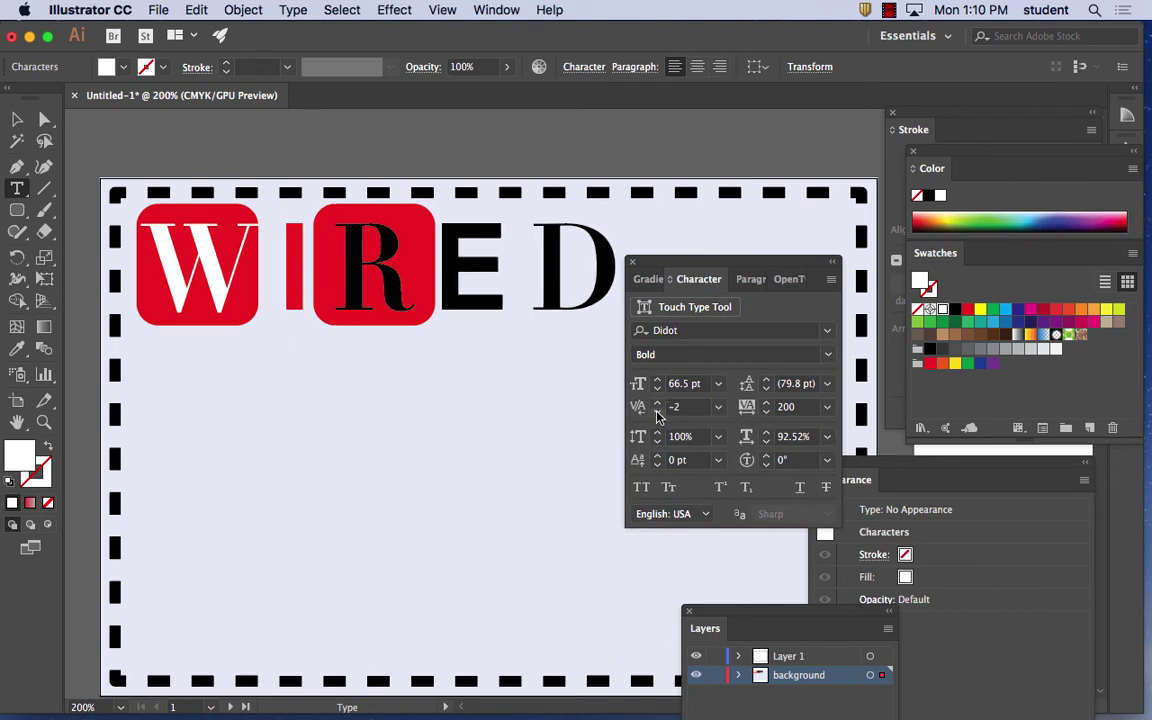
pyautogui.click(658, 412)
pyautogui.click(658, 412)
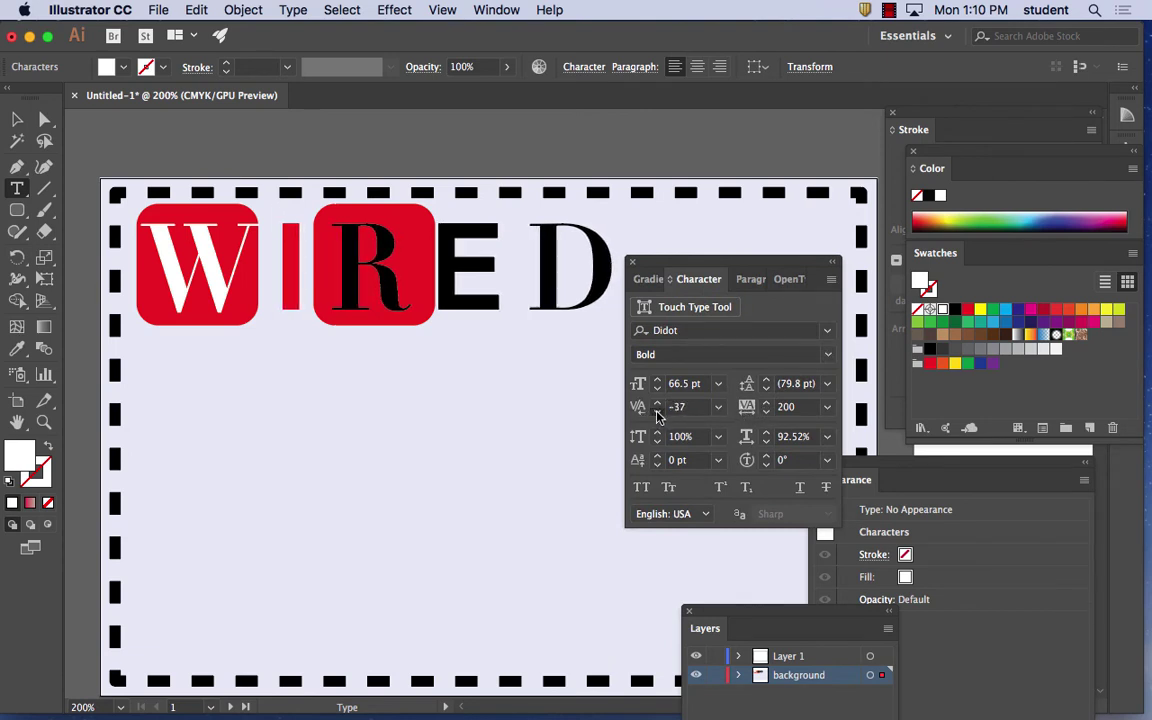
pyautogui.click(658, 412)
pyautogui.click(658, 412)
pyautogui.click(658, 412)
pyautogui.click(658, 412)
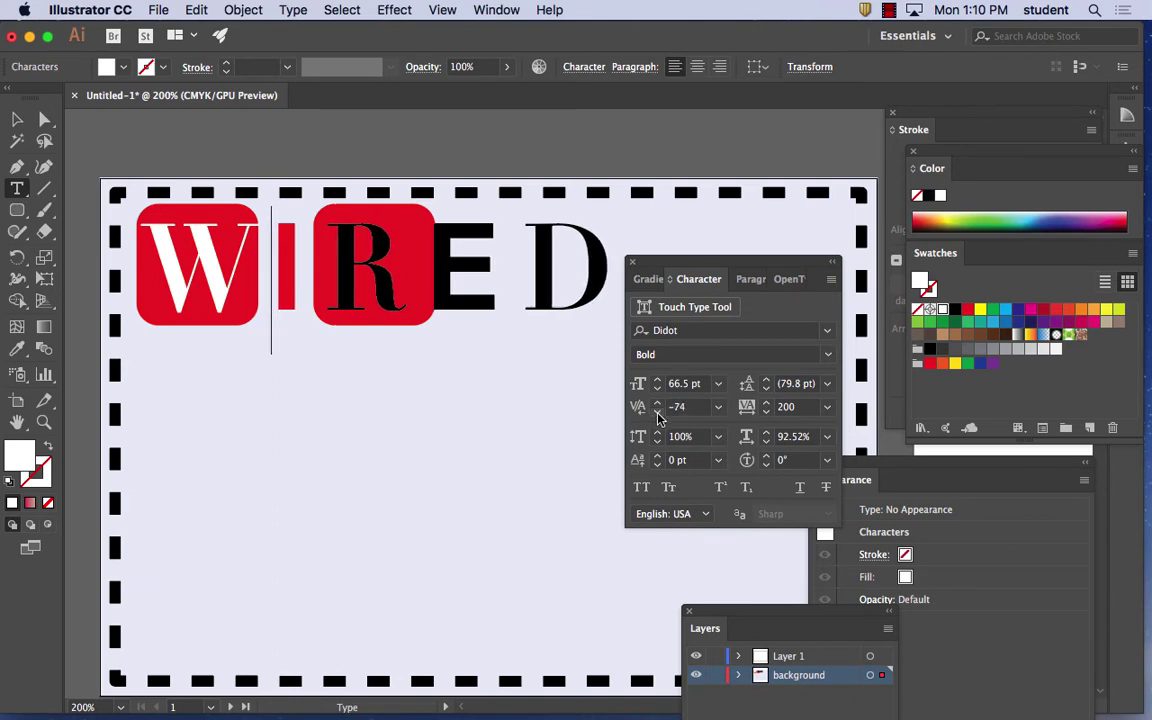
# Step: Set the kerning between the I and the R of the WIRED text to 100
pyautogui.click(292, 232)
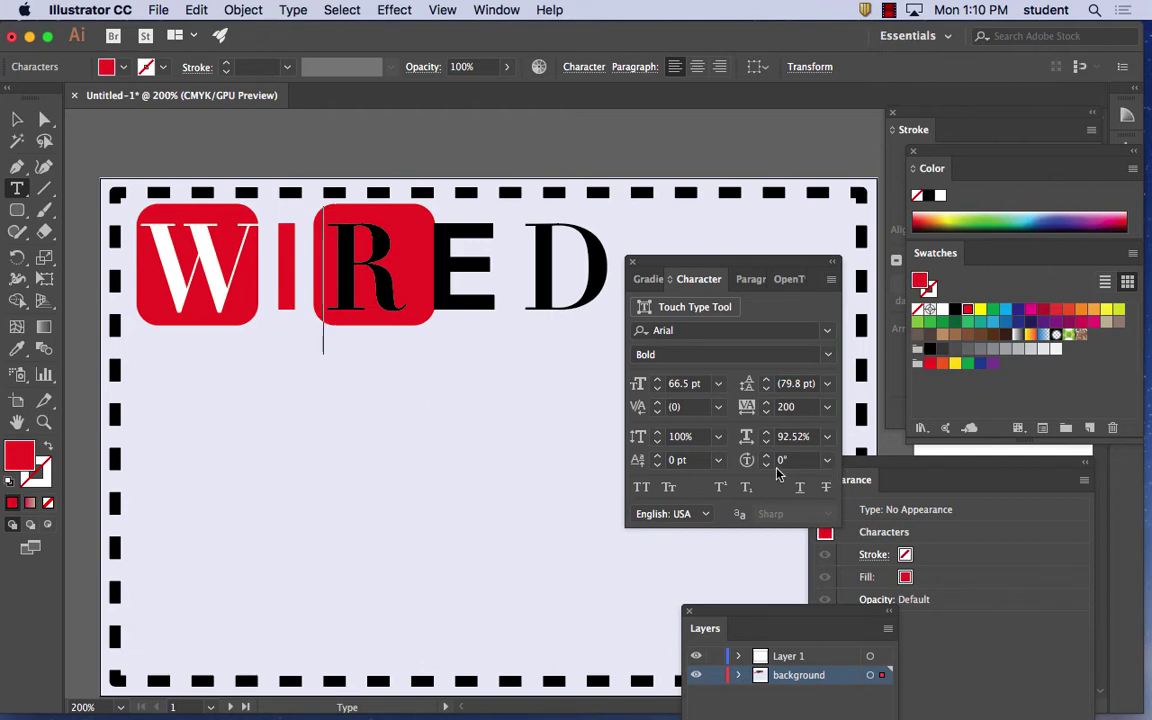
pyautogui.click(718, 406)
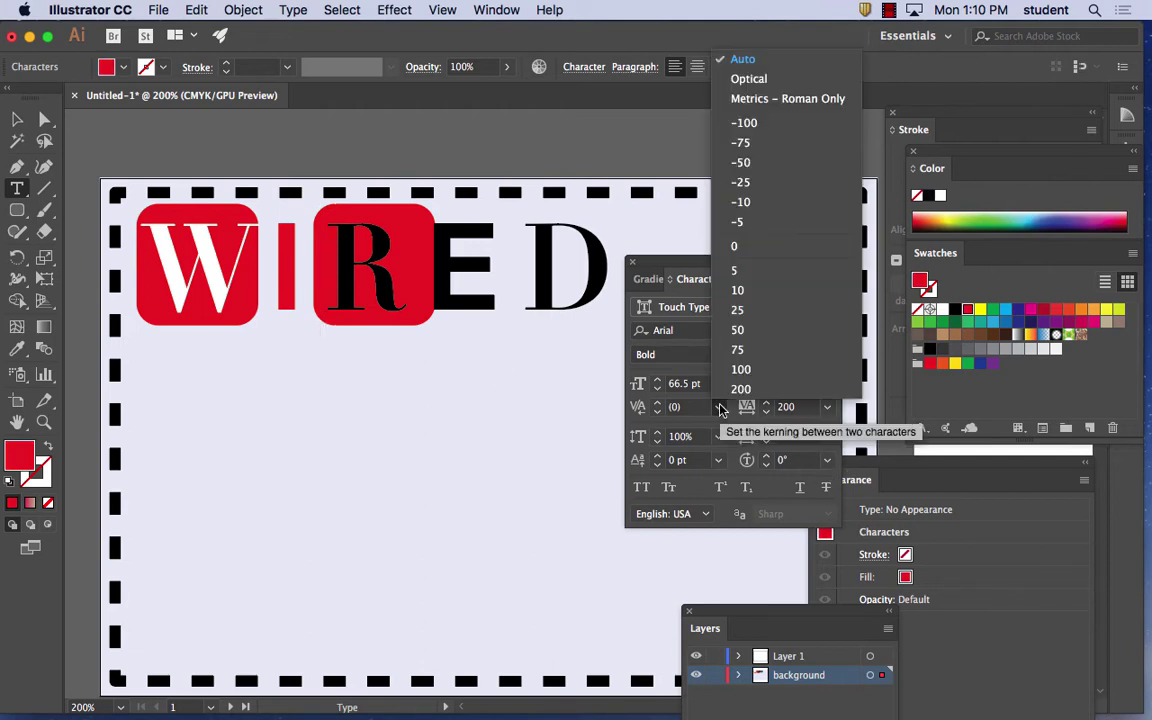
pyautogui.click(771, 372)
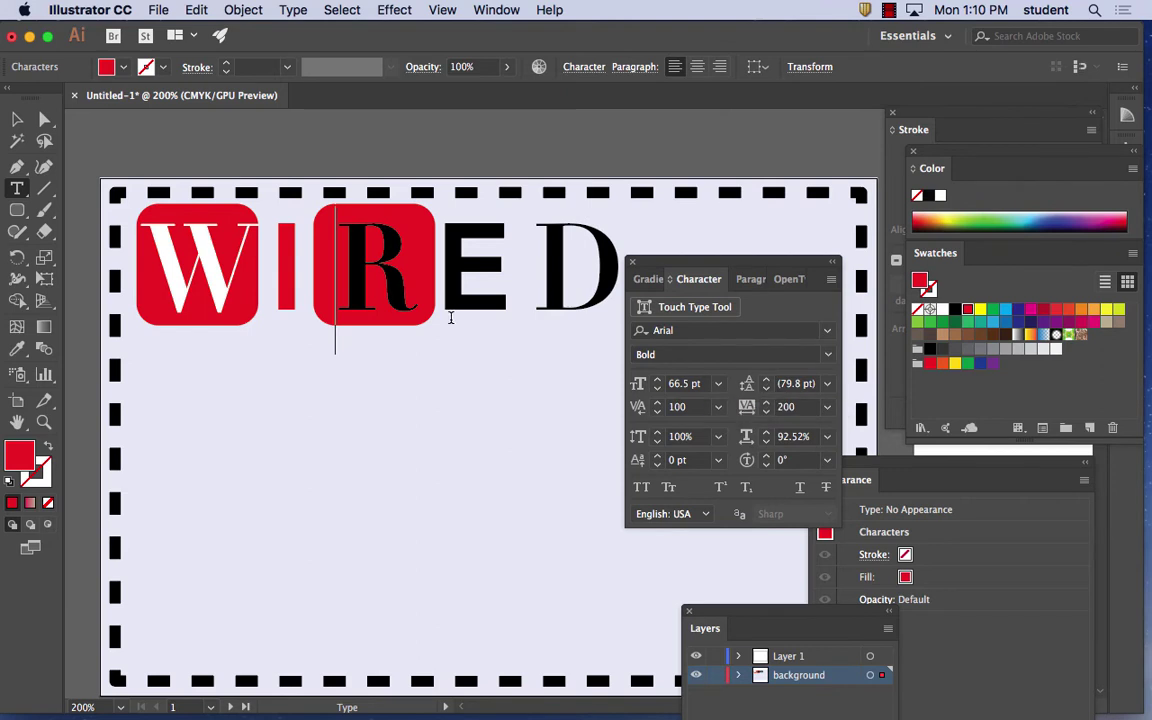
# Step: Change the fill of the letter R in the WIRED text to white
pyautogui.click(345, 250)
pyautogui.keyDown('shift'); pyautogui.click(399, 277); pyautogui.keyUp('shift')
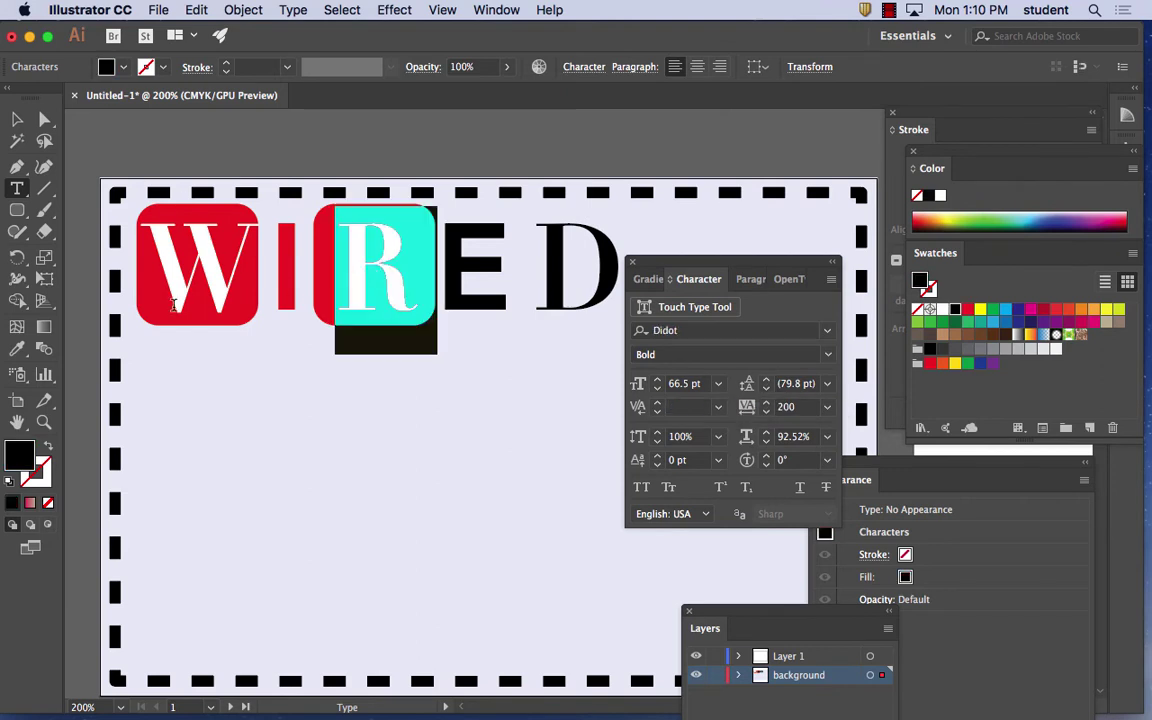
pyautogui.click(123, 67)
pyautogui.click(37, 97)
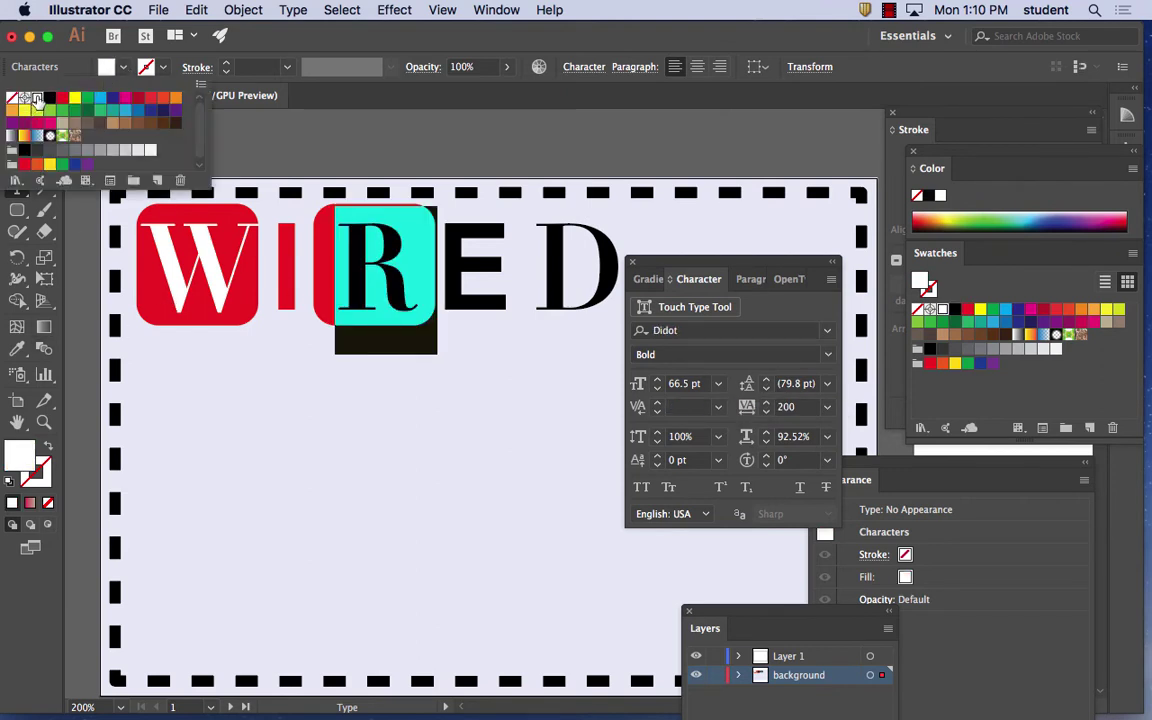
pyautogui.press('Escape')
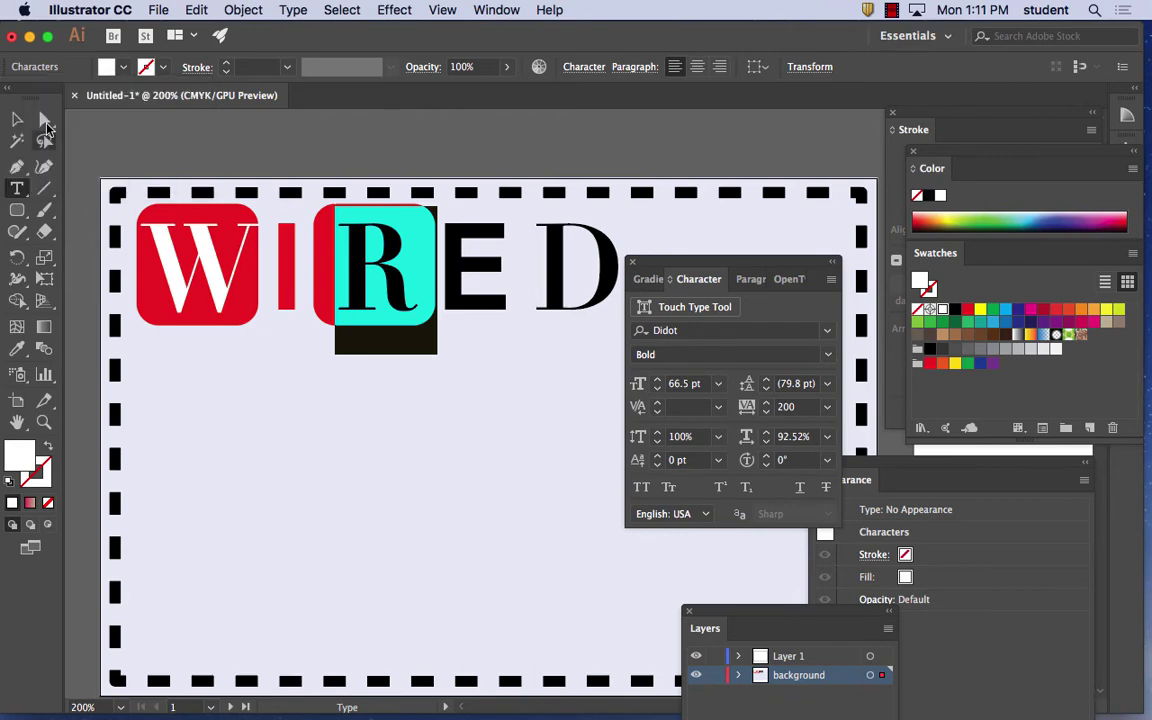
pyautogui.press('Escape')
pyautogui.click(292, 152)
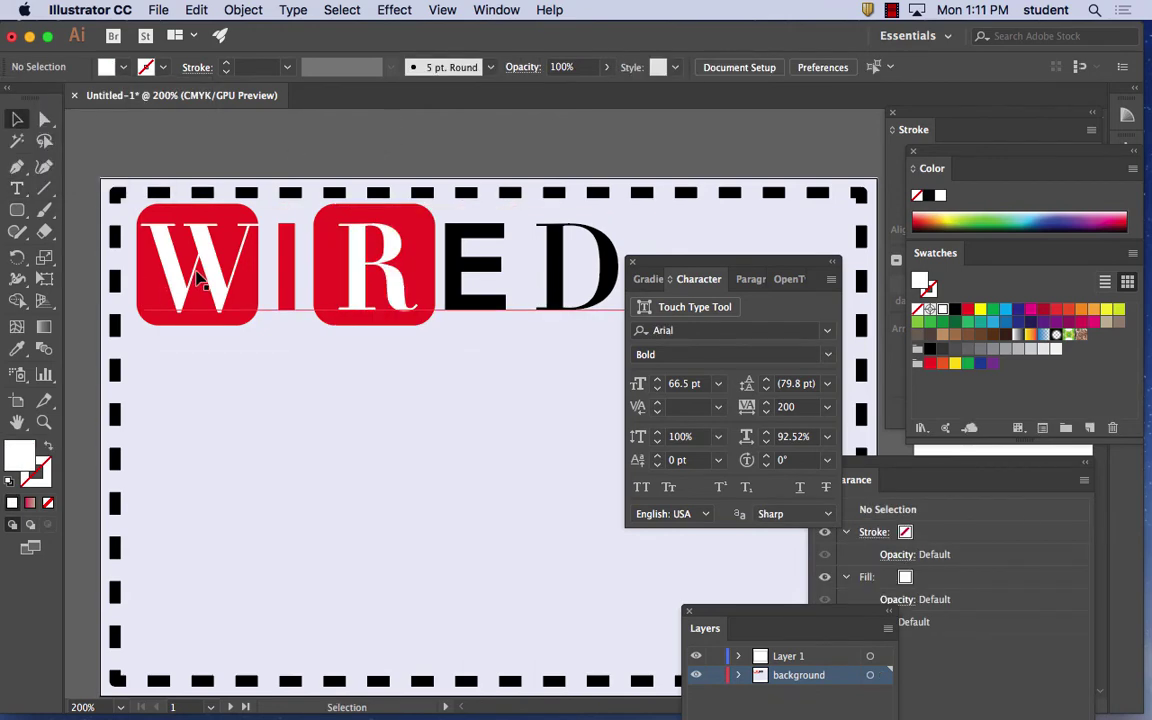
# Step: Change the fill of the letter E in the WIRED text to red
pyautogui.click(476, 270)
pyautogui.doubleClick(476, 270)
pyautogui.doubleClick(476, 270)
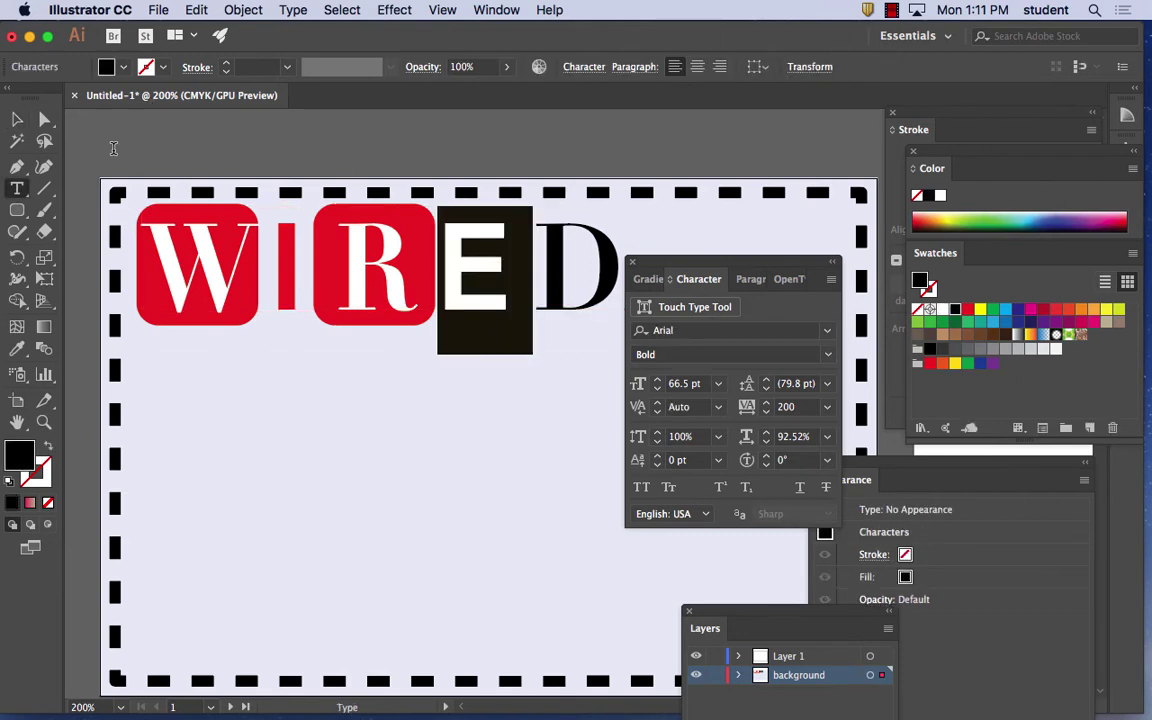
pyautogui.click(108, 67)
pyautogui.click(62, 99)
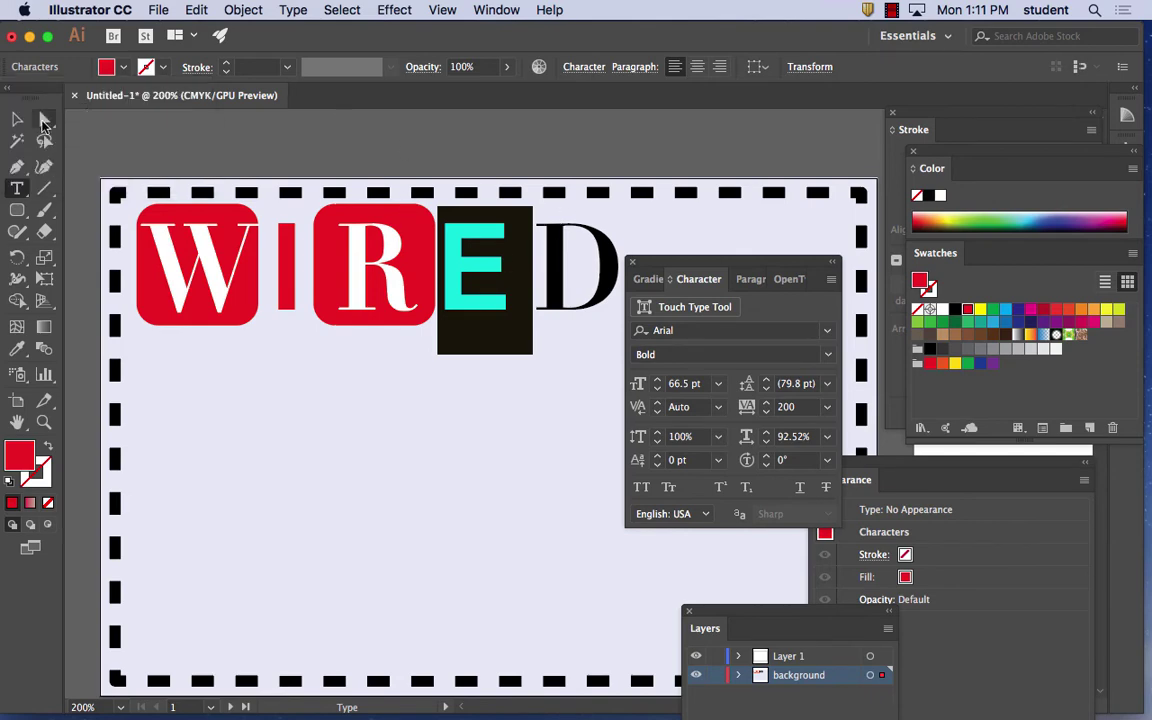
pyautogui.press('Escape')
# Step: Duplicate the red rounded square behind the R and place the copy level with it behind the D
pyautogui.click(285, 134)
pyautogui.click(409, 215)
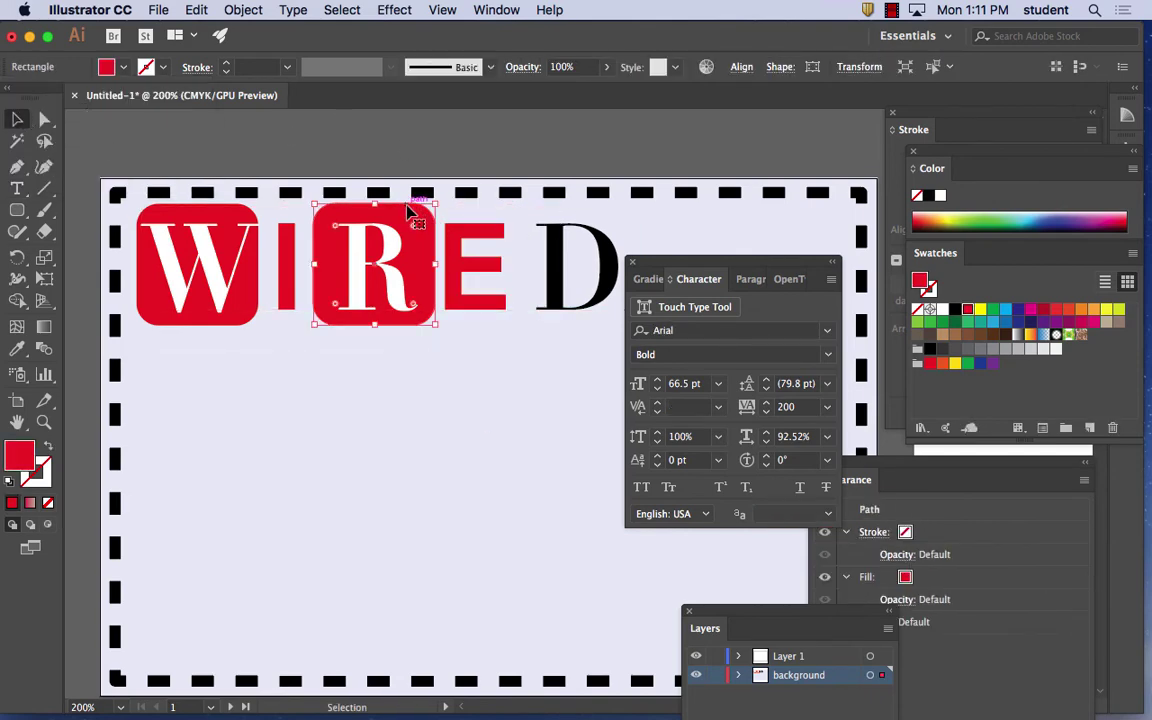
pyautogui.moveTo(398, 208); pyautogui.dragTo(603, 222)
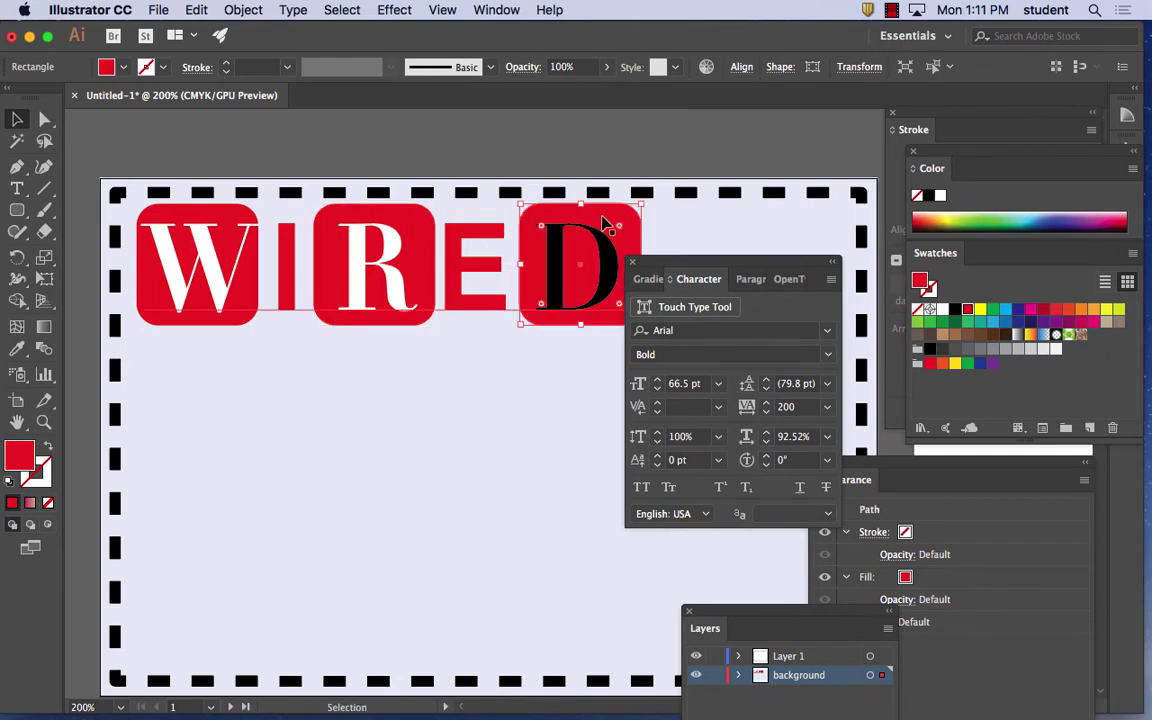
# Step: Change the fill of the letter D in the WIRED text to white
pyautogui.click(600, 250)
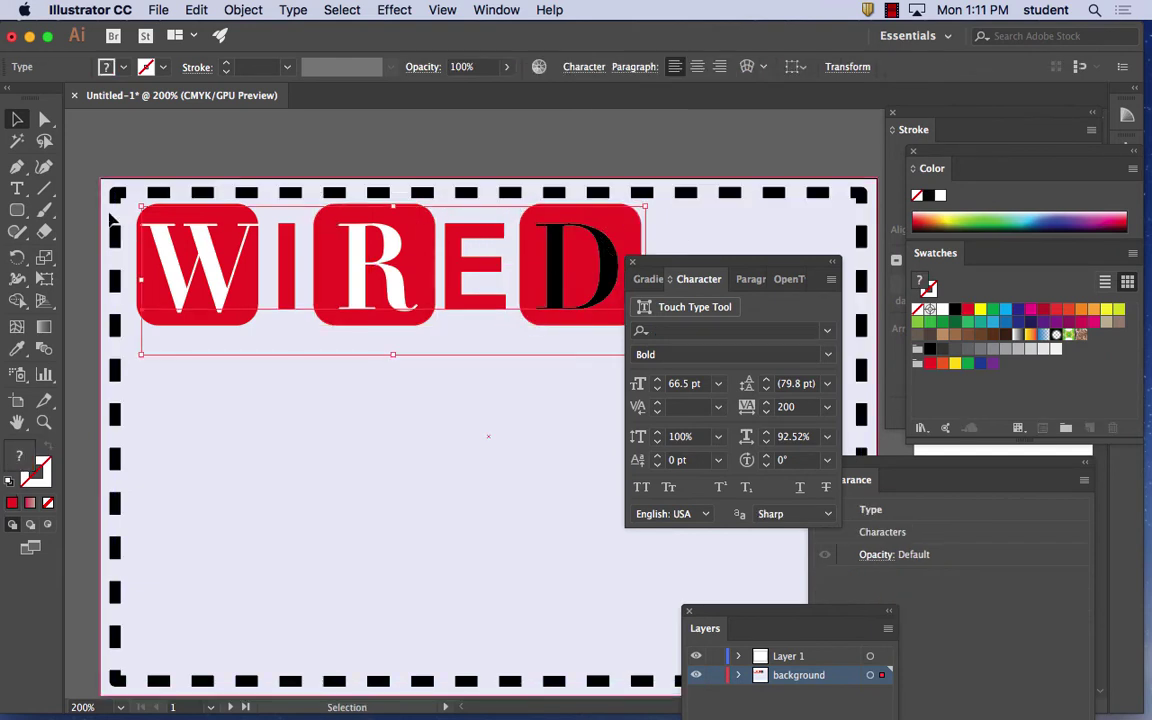
pyautogui.press('t')
pyautogui.moveTo(553, 257); pyautogui.dragTo(594, 258)
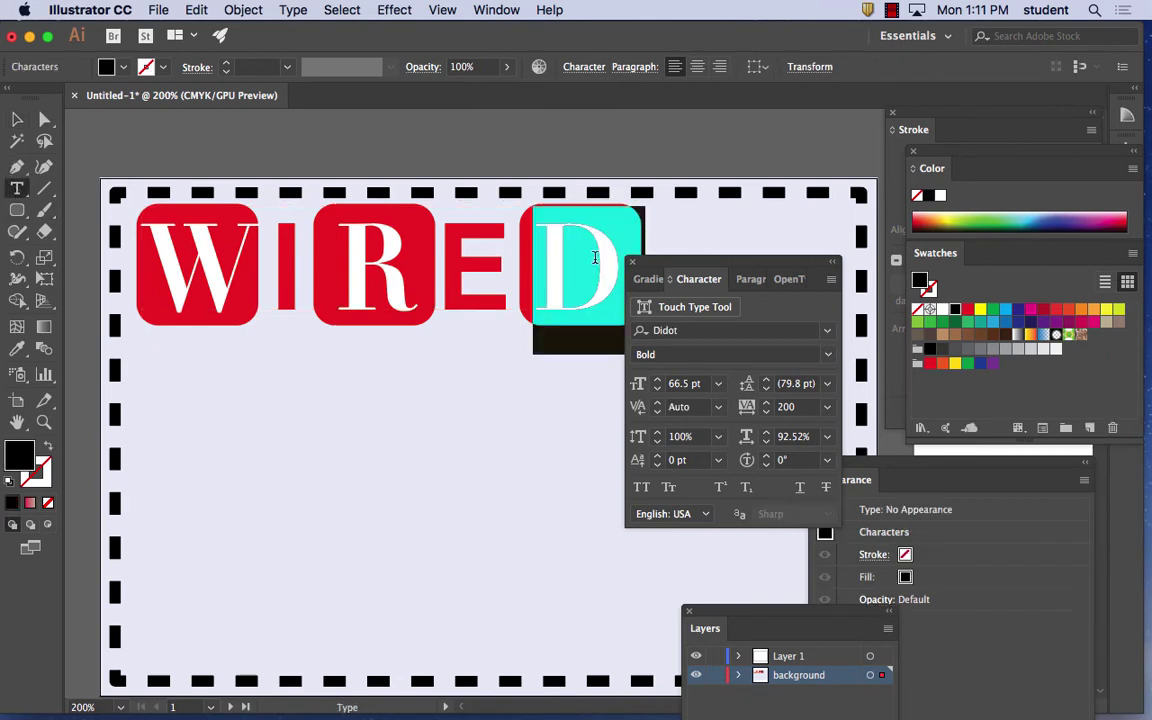
pyautogui.click(110, 66)
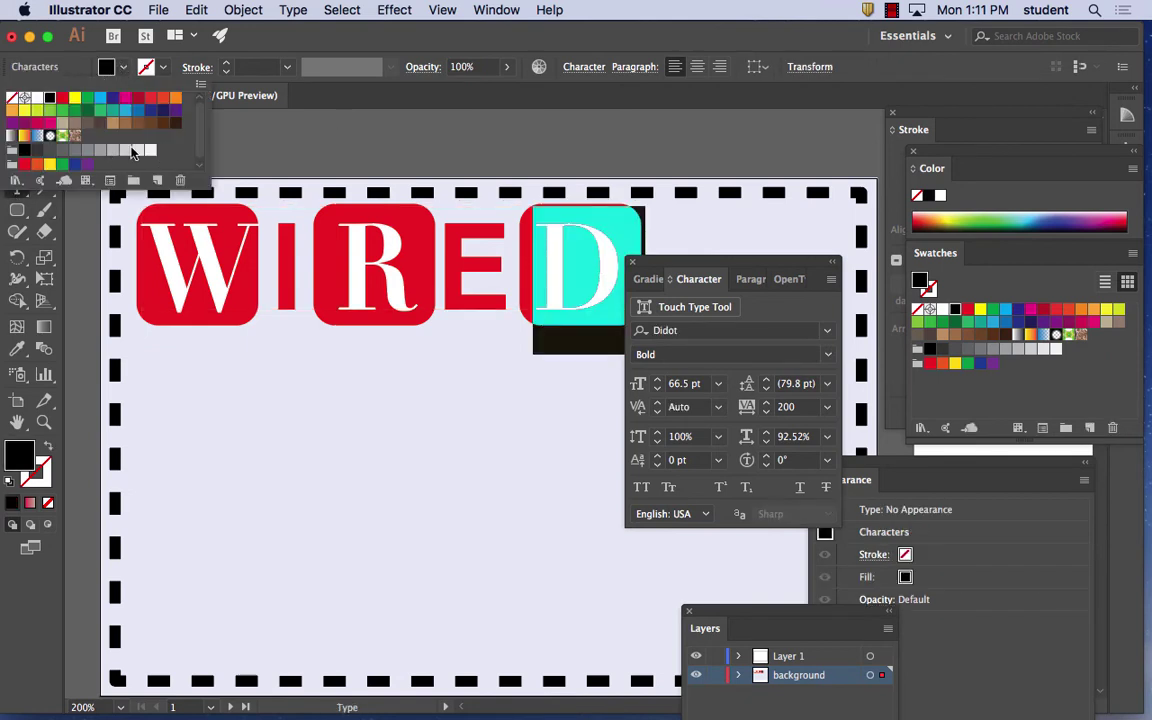
pyautogui.click(37, 97)
pyautogui.click(304, 124)
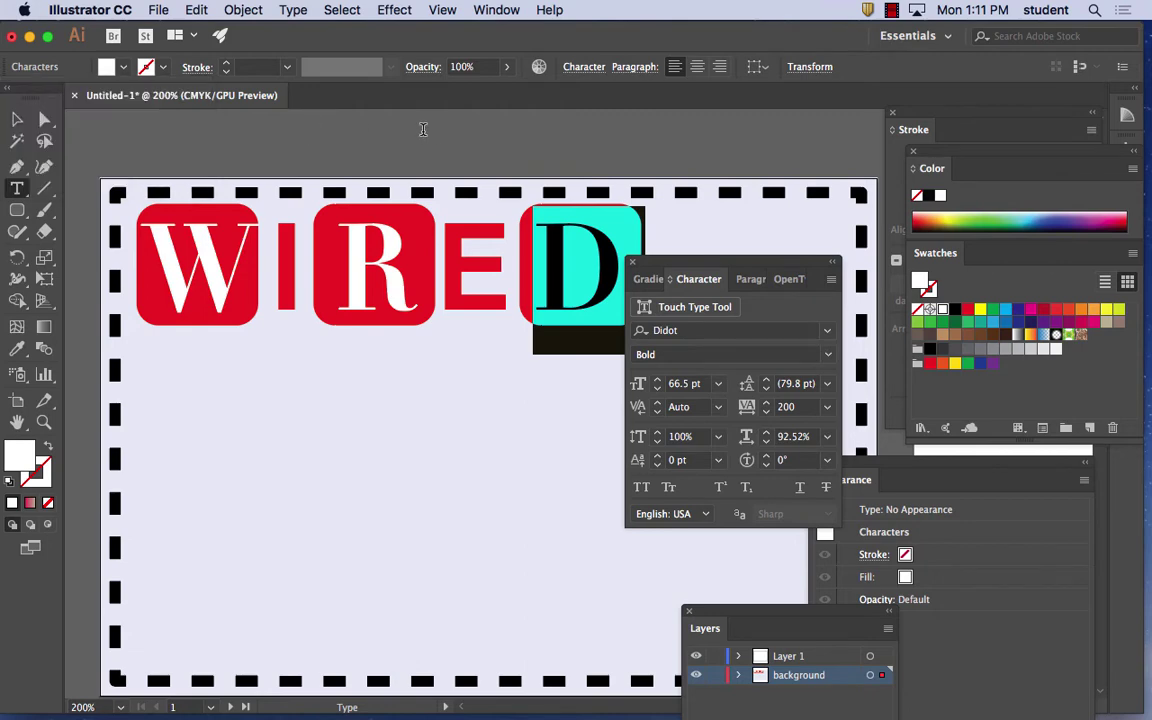
pyautogui.click(17, 118)
pyautogui.click(177, 118)
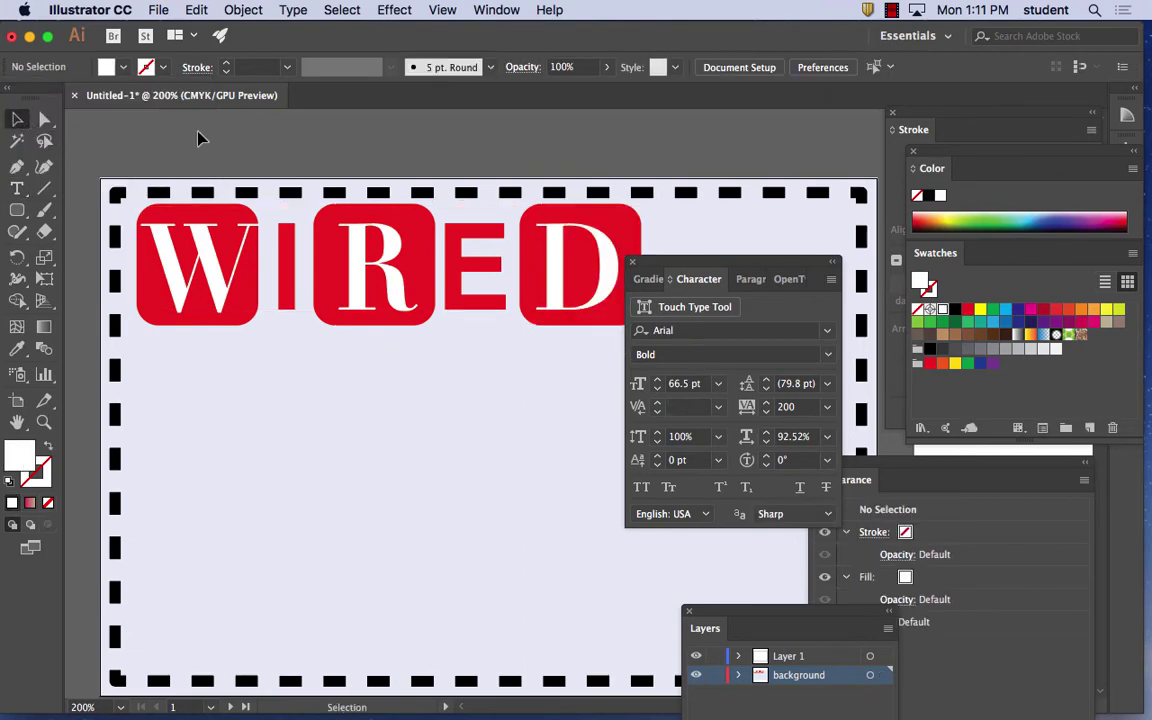
# Step: Set the kerning between the E and the D of the WIRED text to -10
pyautogui.moveTo(680, 264); pyautogui.dragTo(743, 238)
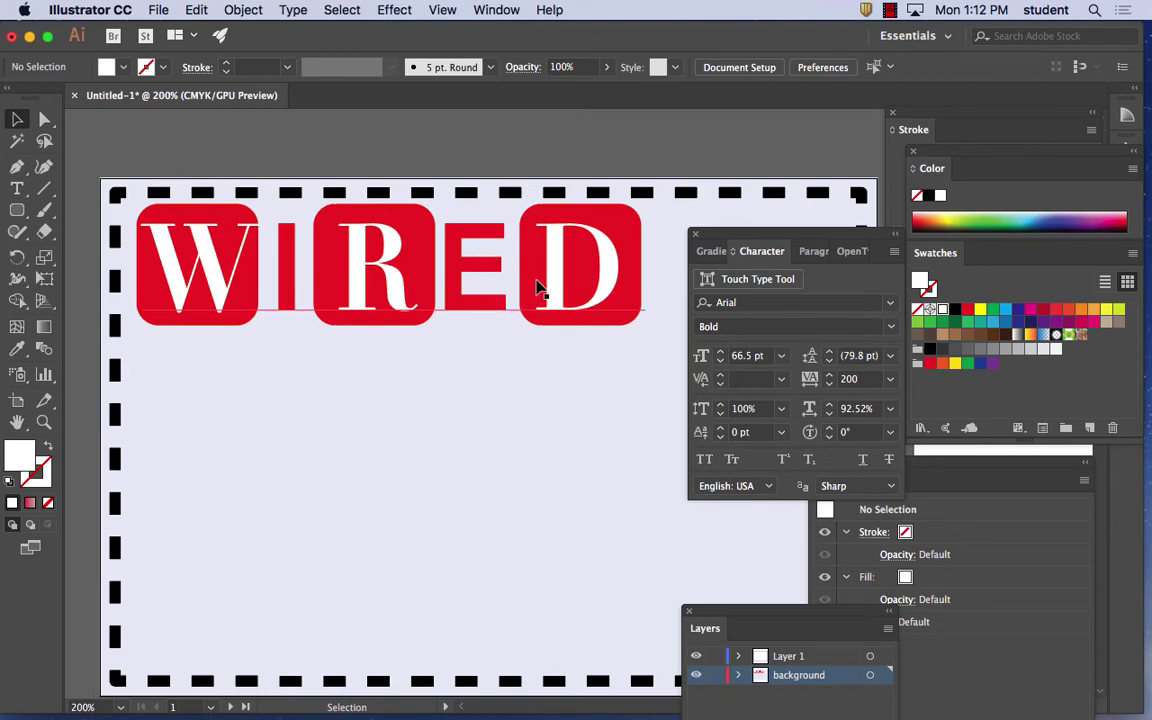
pyautogui.click(20, 191)
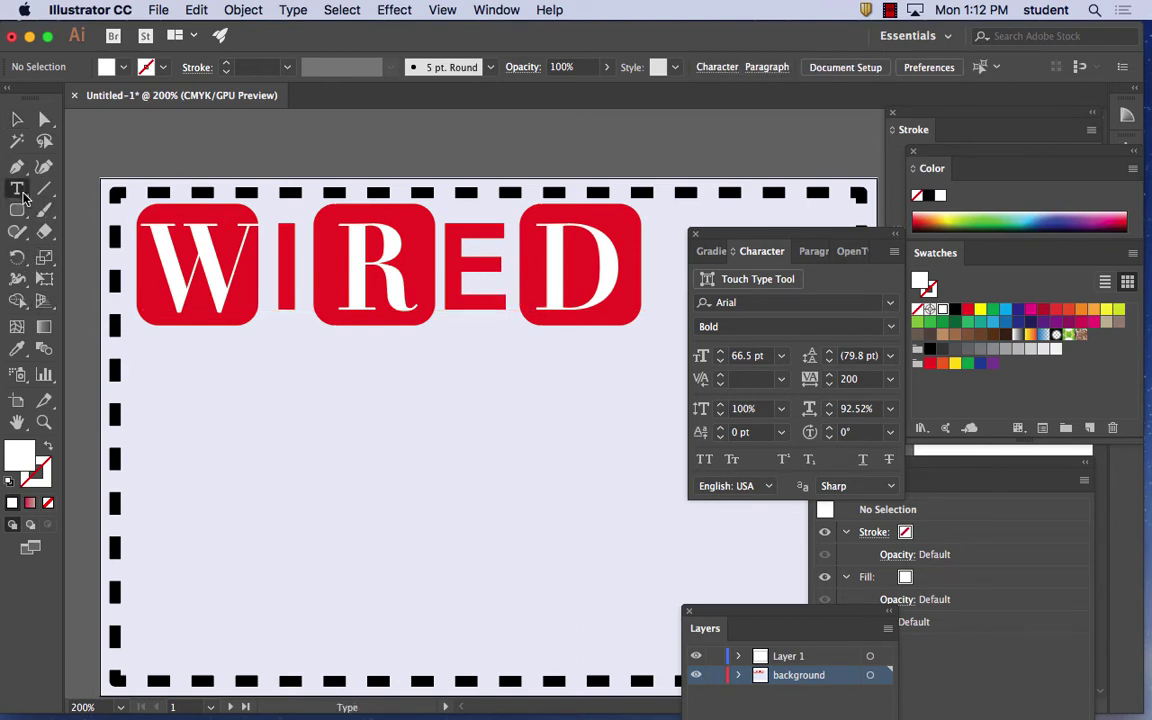
pyautogui.click(515, 297)
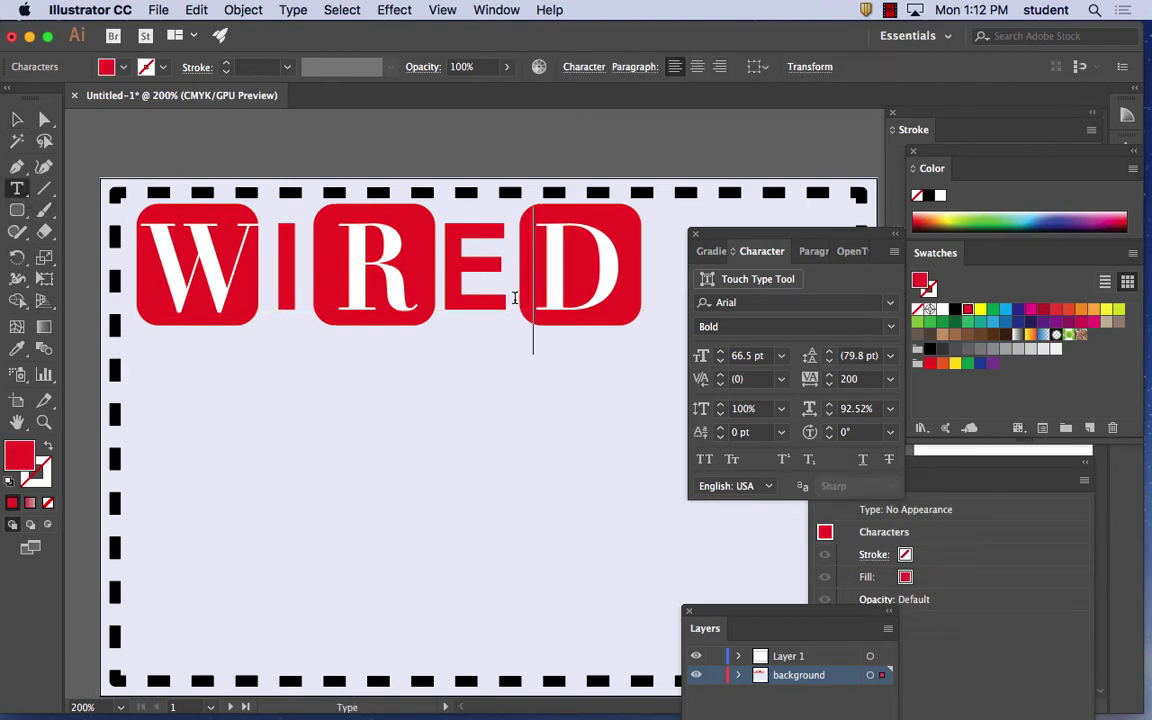
pyautogui.click(781, 379)
pyautogui.click(815, 172)
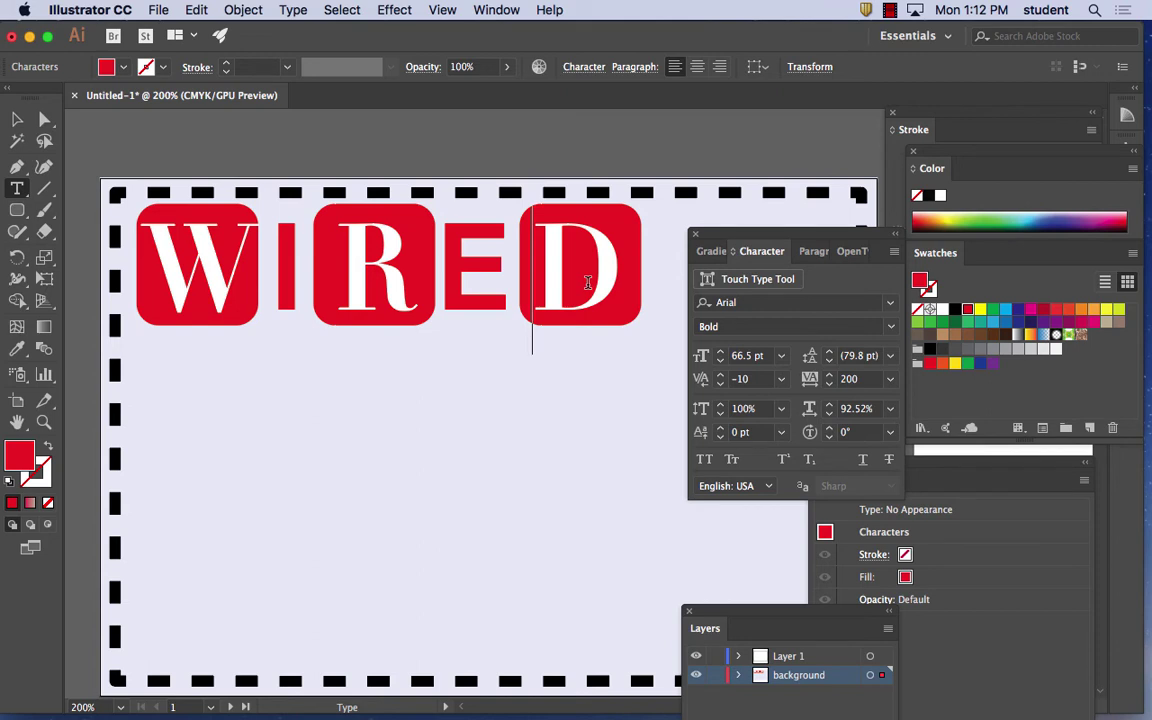
# Step: Set the kerning between the R and the E of the WIRED text to 25 and deselect the text
pyautogui.click(436, 283)
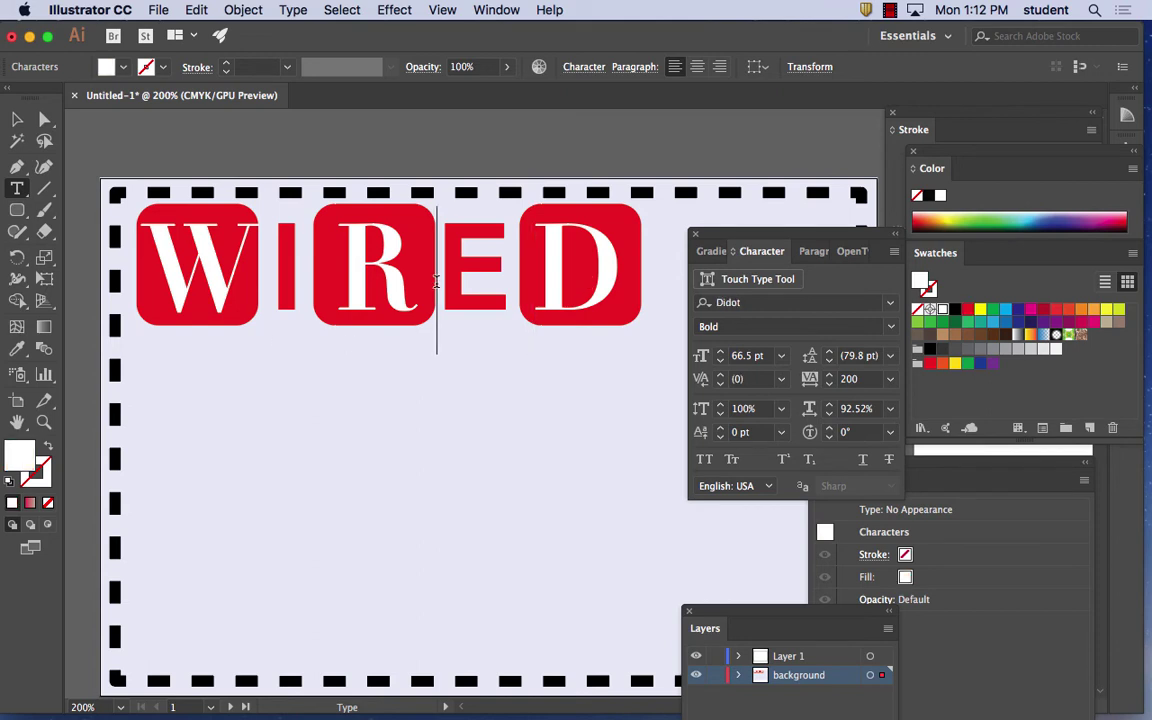
pyautogui.click(782, 379)
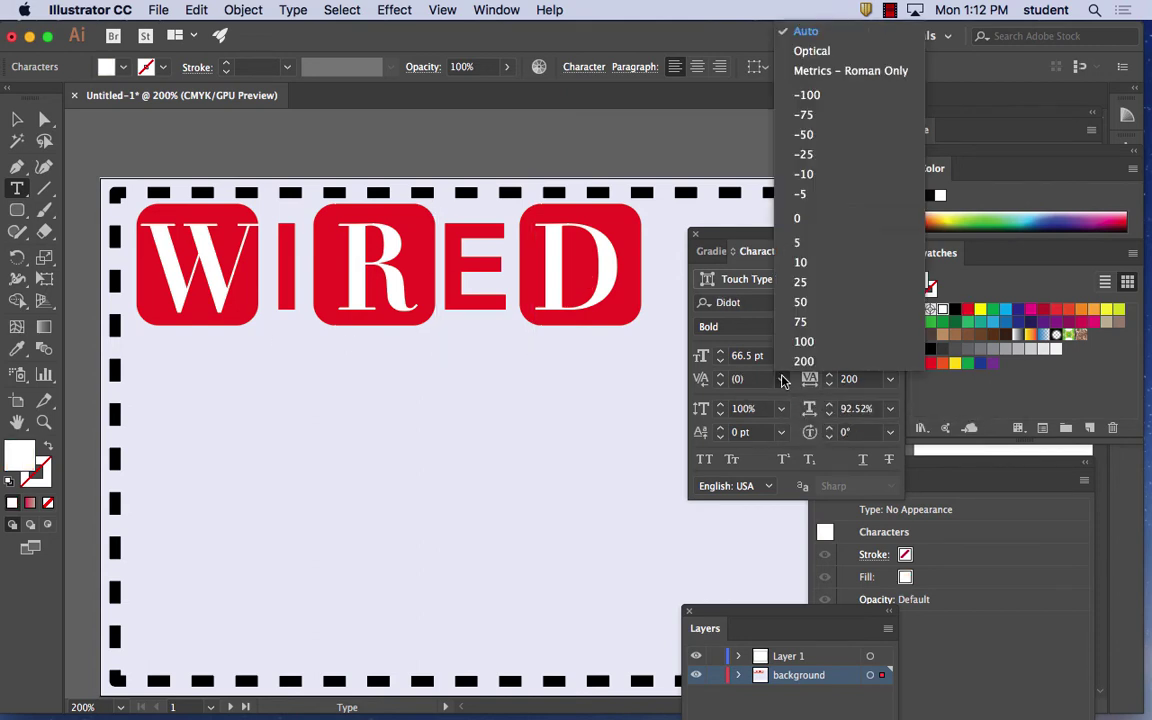
pyautogui.click(816, 264)
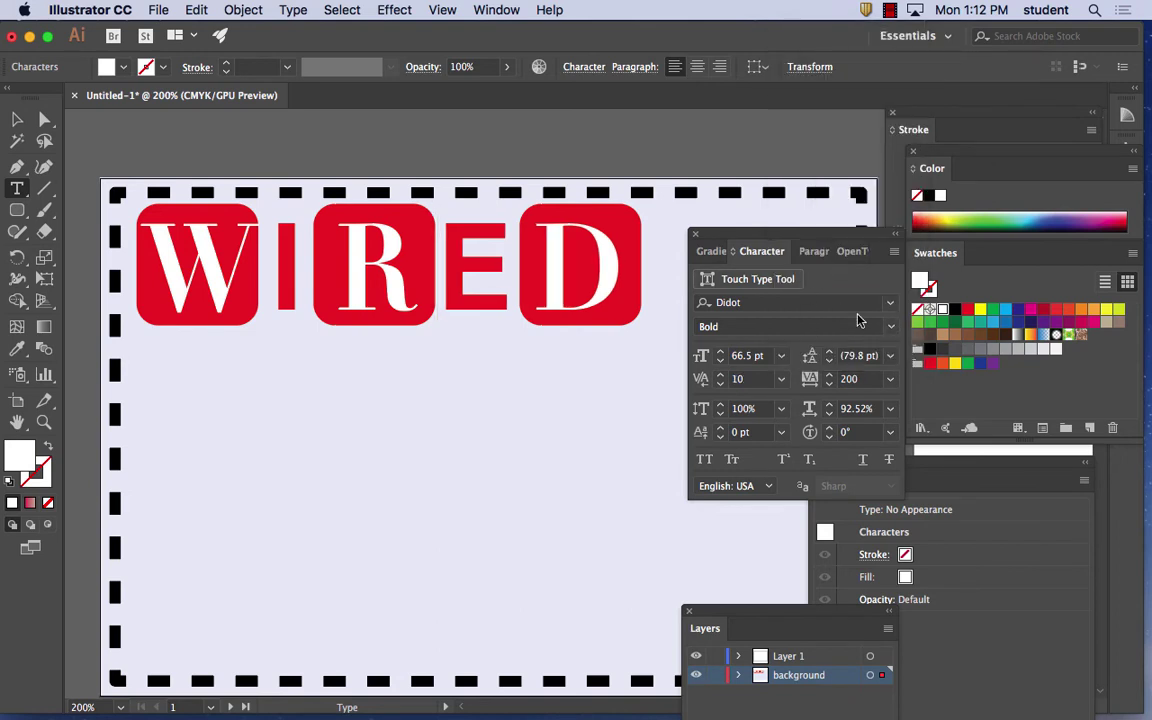
pyautogui.click(783, 381)
pyautogui.click(815, 287)
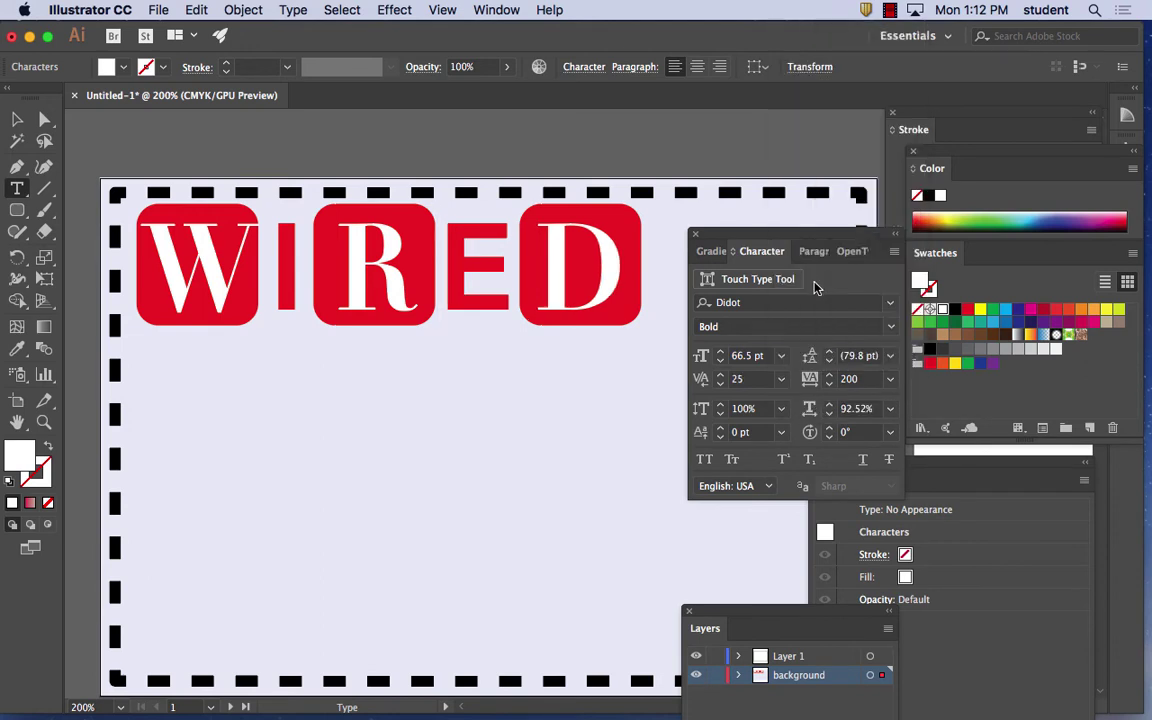
pyautogui.press('Escape')
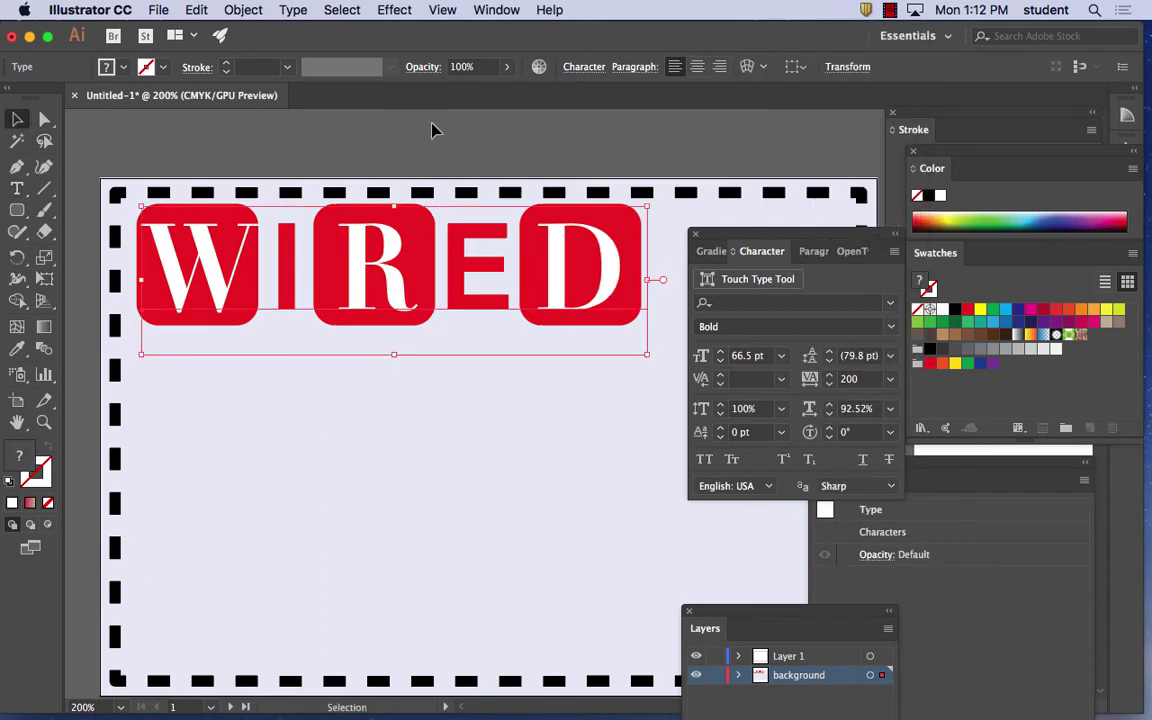
pyautogui.click(432, 129)
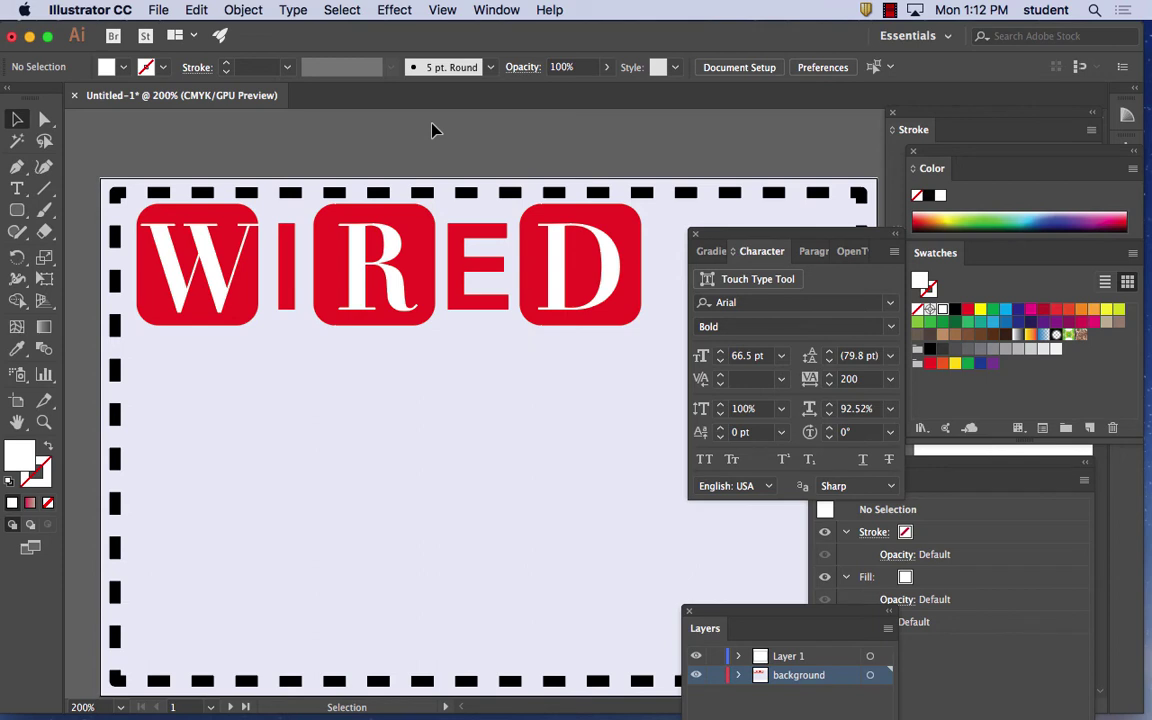
pyautogui.press('super+minus')
pyautogui.press('super+minus')
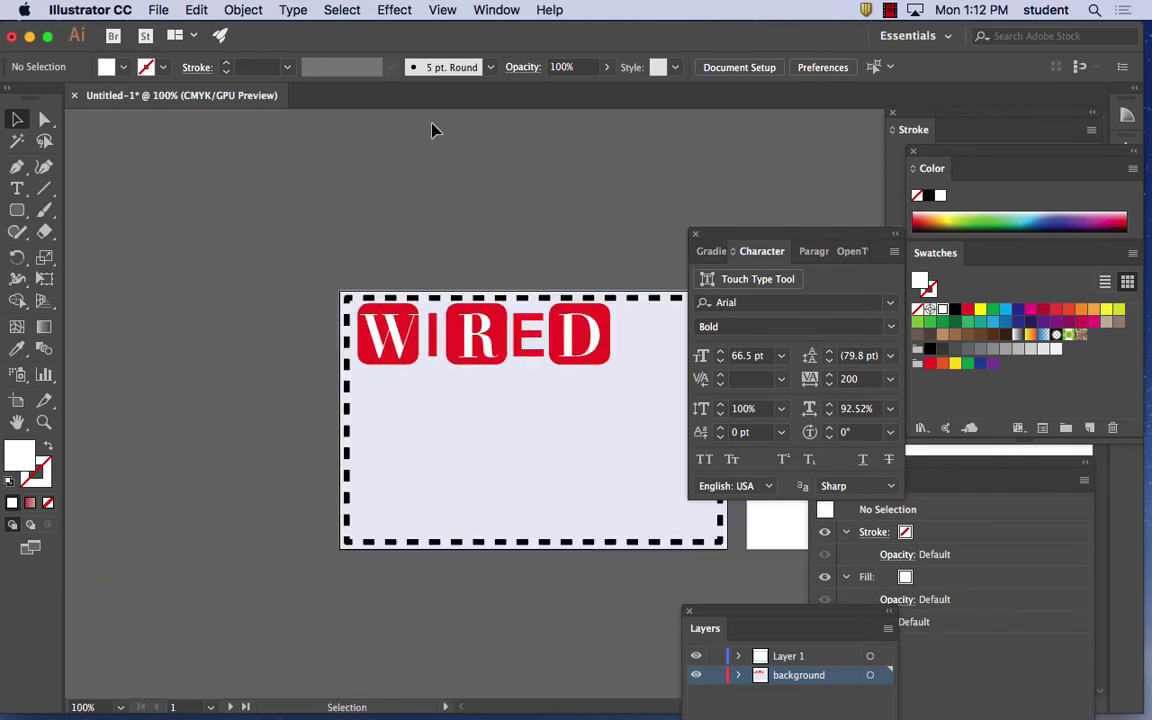
pyautogui.moveTo(427, 237); pyautogui.dragTo(347, 203)
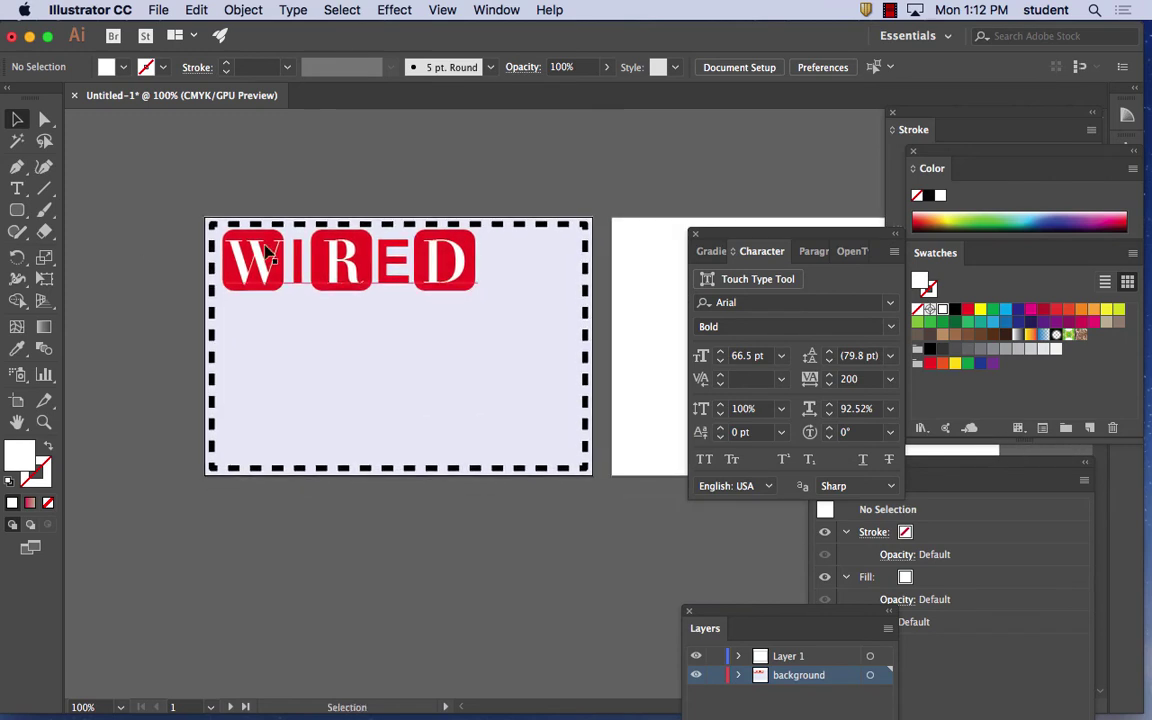
# Step: Expand the background layer's contents, lock its lavender background rectangle, and lock Layer 1
pyautogui.click(594, 473)
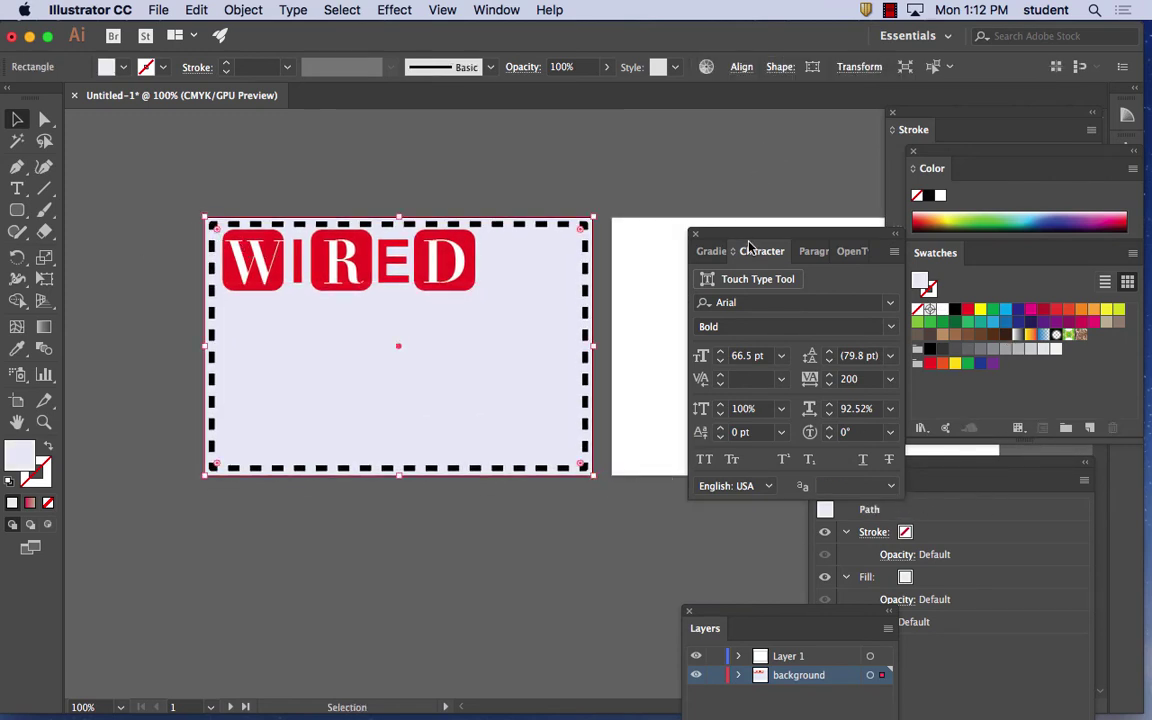
pyautogui.moveTo(749, 246); pyautogui.dragTo(801, 139)
pyautogui.moveTo(769, 620); pyautogui.dragTo(757, 330)
pyautogui.click(725, 382)
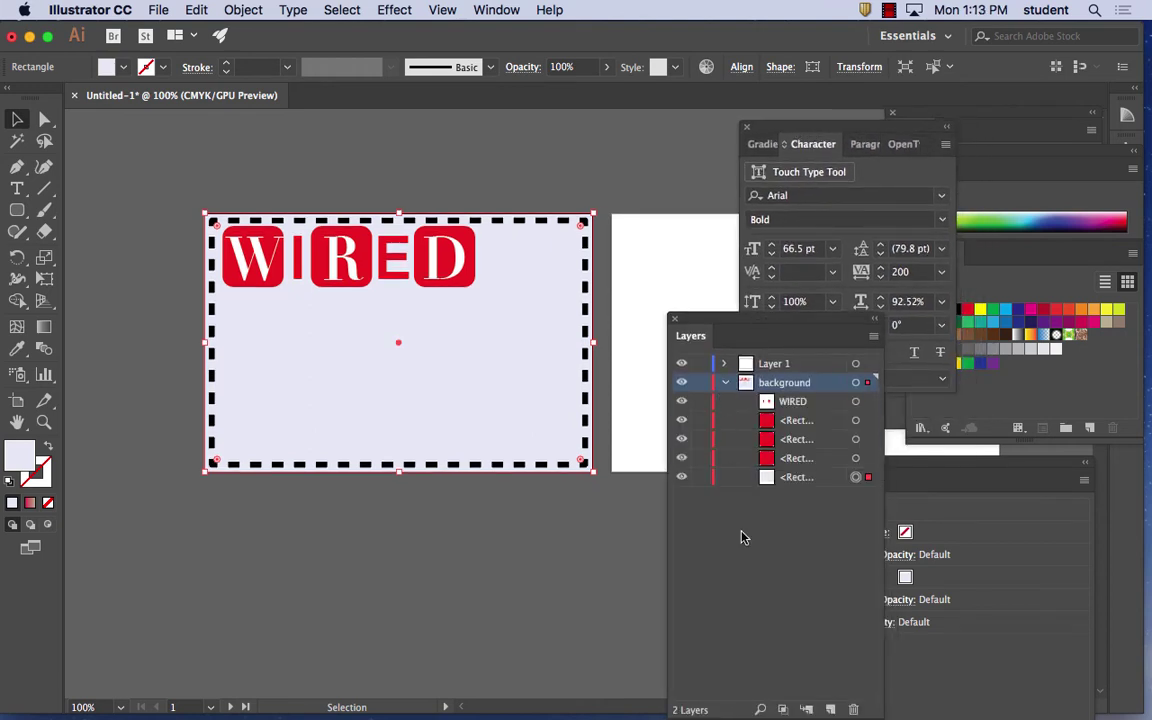
pyautogui.click(700, 477)
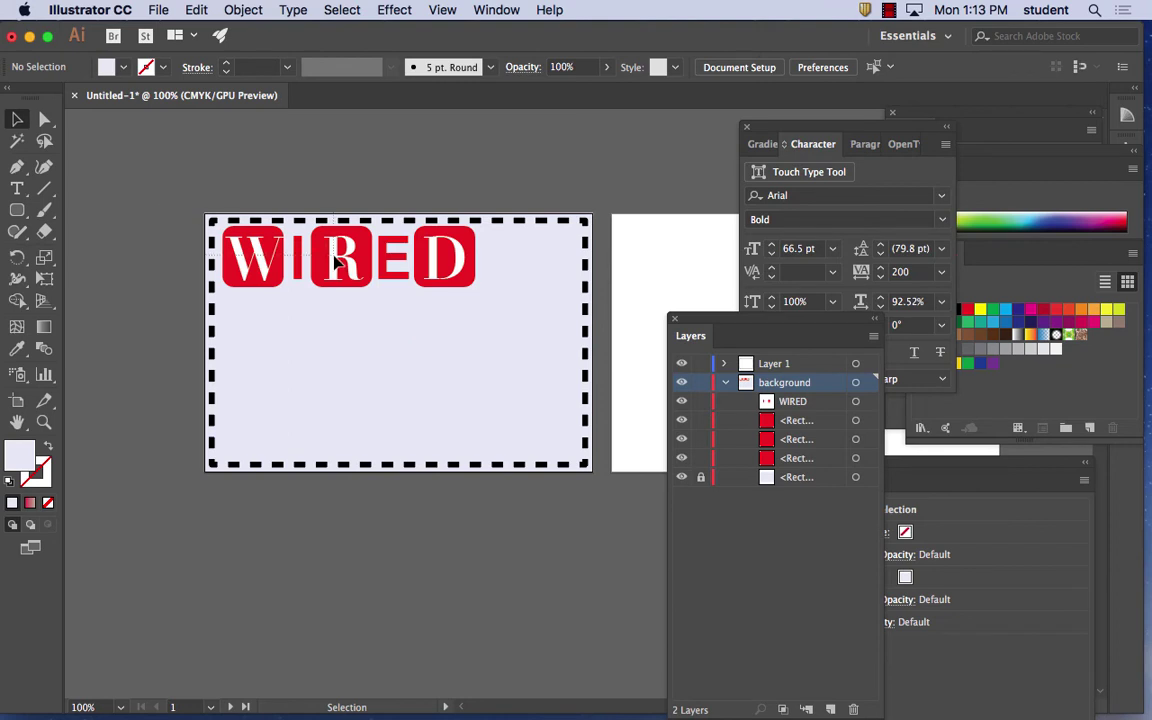
pyautogui.click(700, 363)
# Step: Scale the WIRED text and its three red rounded squares down together until the text is about 53.6 pt, then deselect them
pyautogui.moveTo(239, 210); pyautogui.dragTo(500, 314)
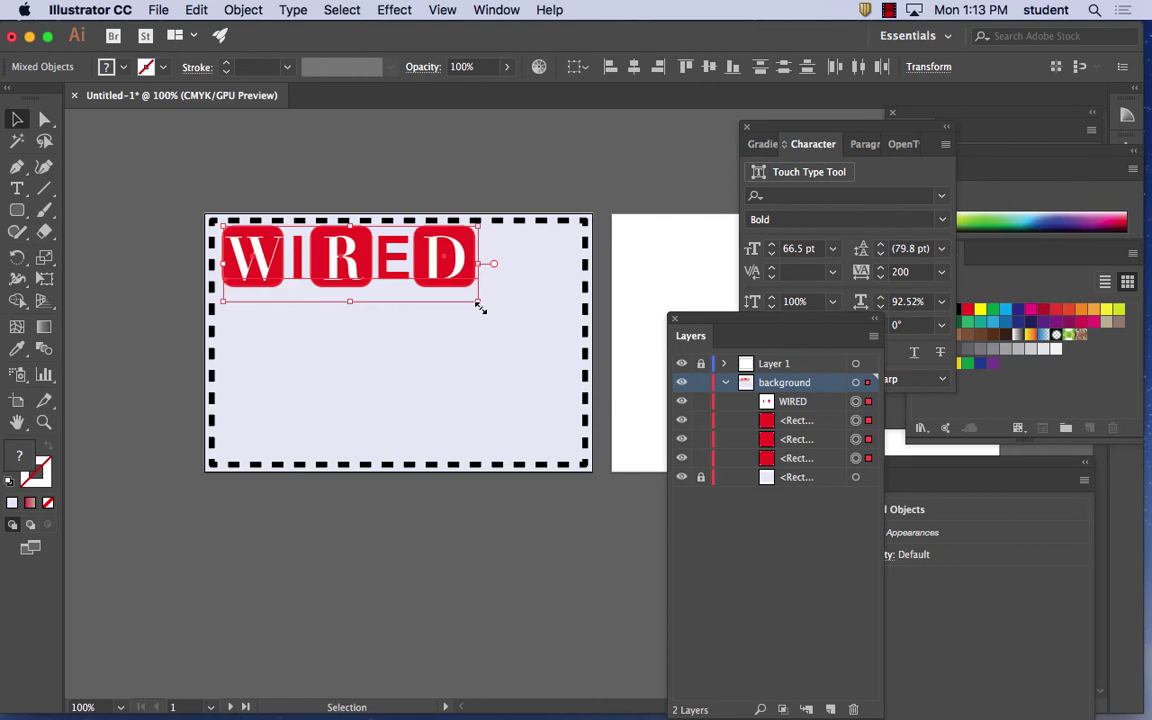
pyautogui.moveTo(480, 308); pyautogui.dragTo(447, 288)
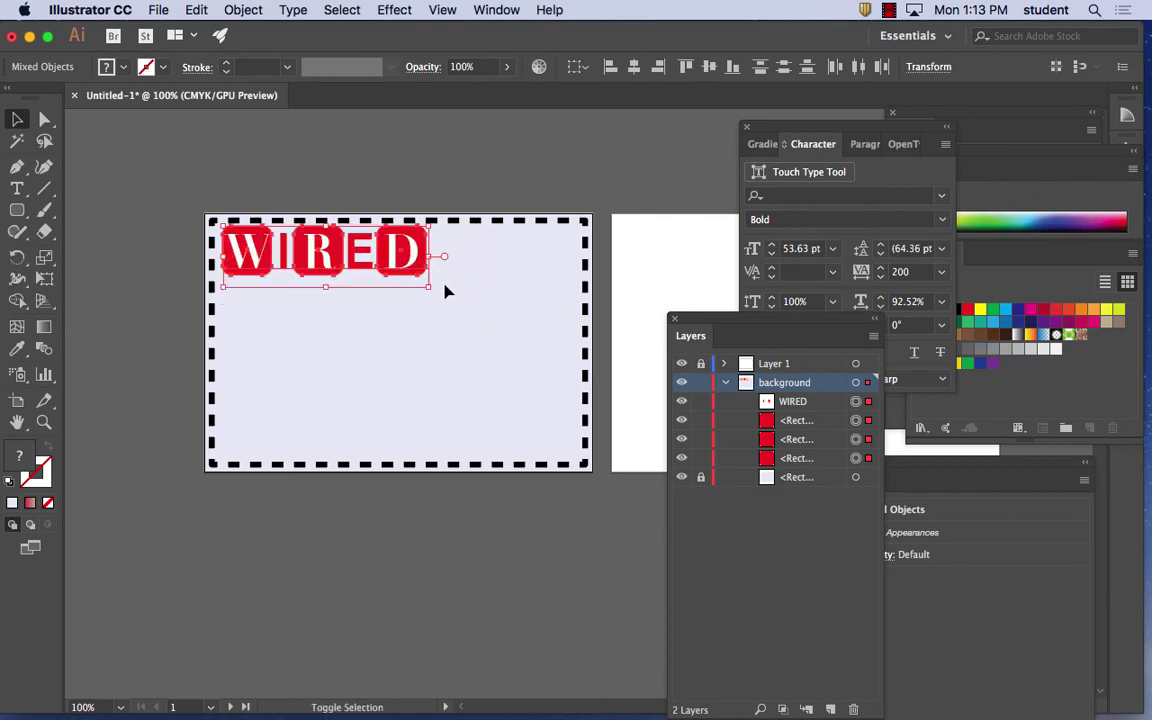
pyautogui.click(378, 138)
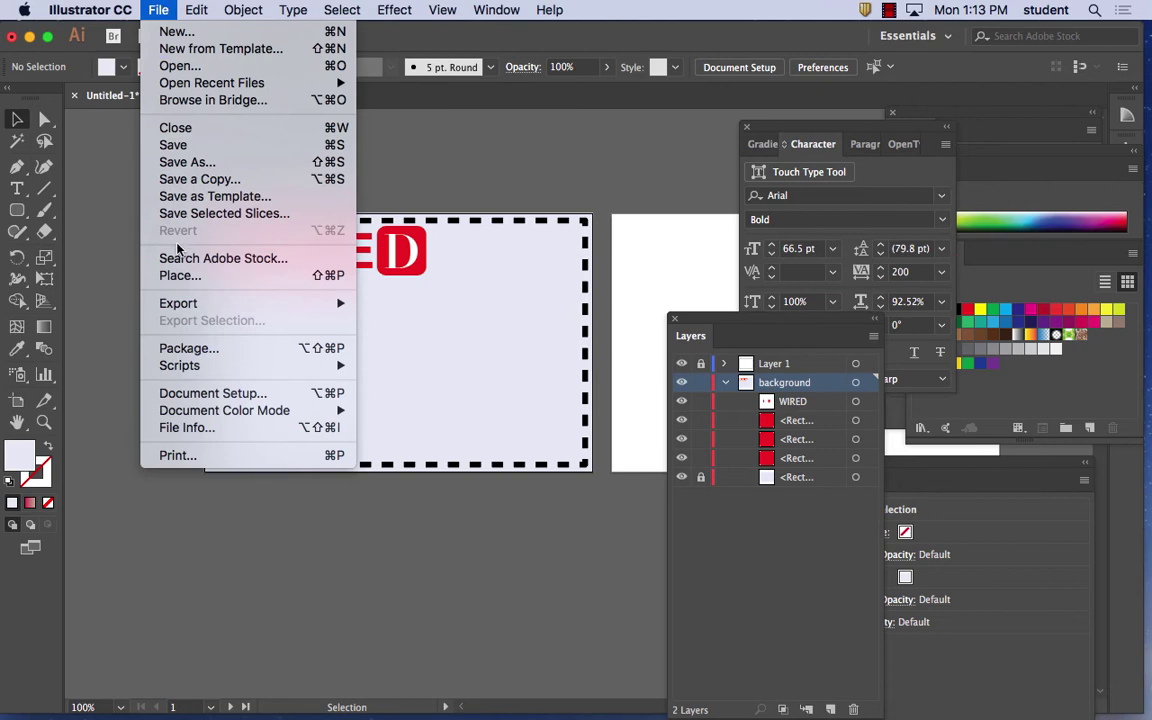
# Step: Start placing an image file and browse the Desktop for the Wired magazine cover scan
pyautogui.moveTo(200, 10)
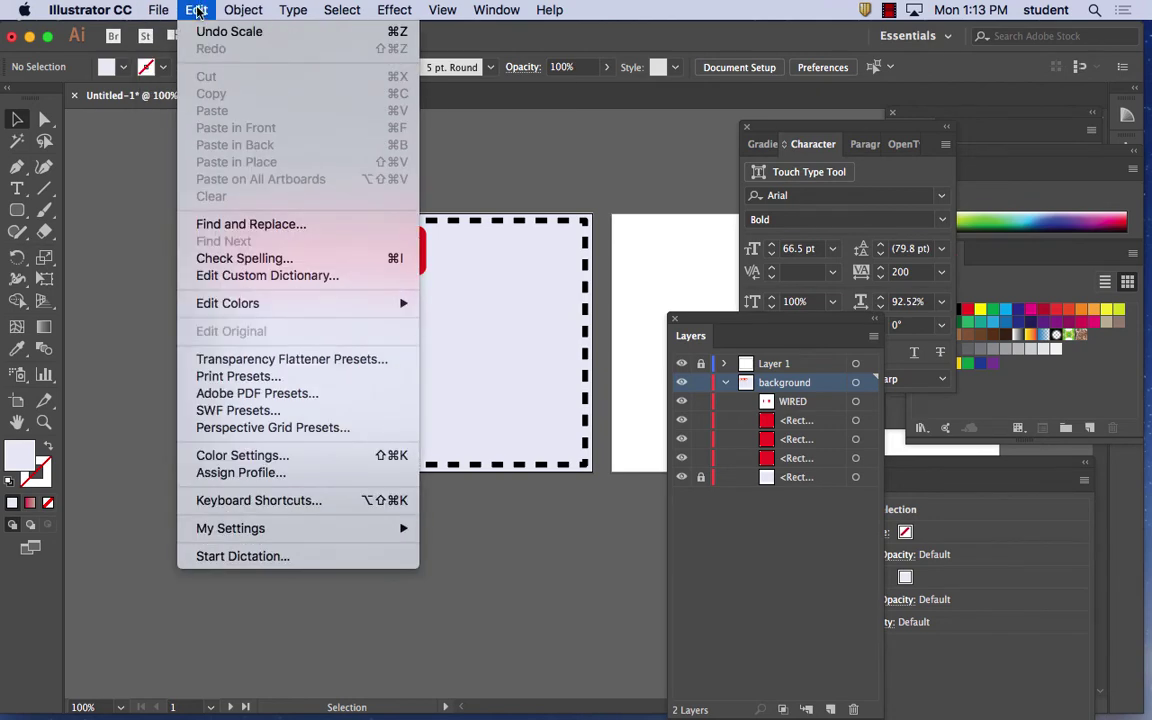
pyautogui.moveTo(158, 10)
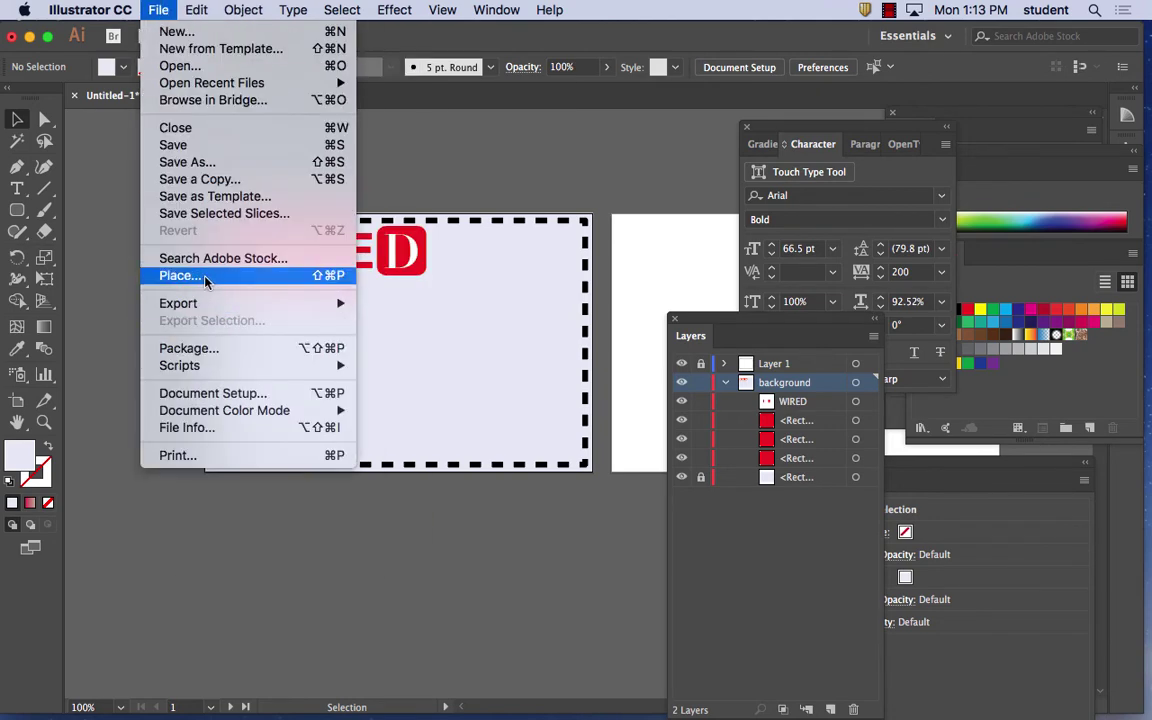
pyautogui.click(207, 277)
pyautogui.scroll(-10, 617, 258)
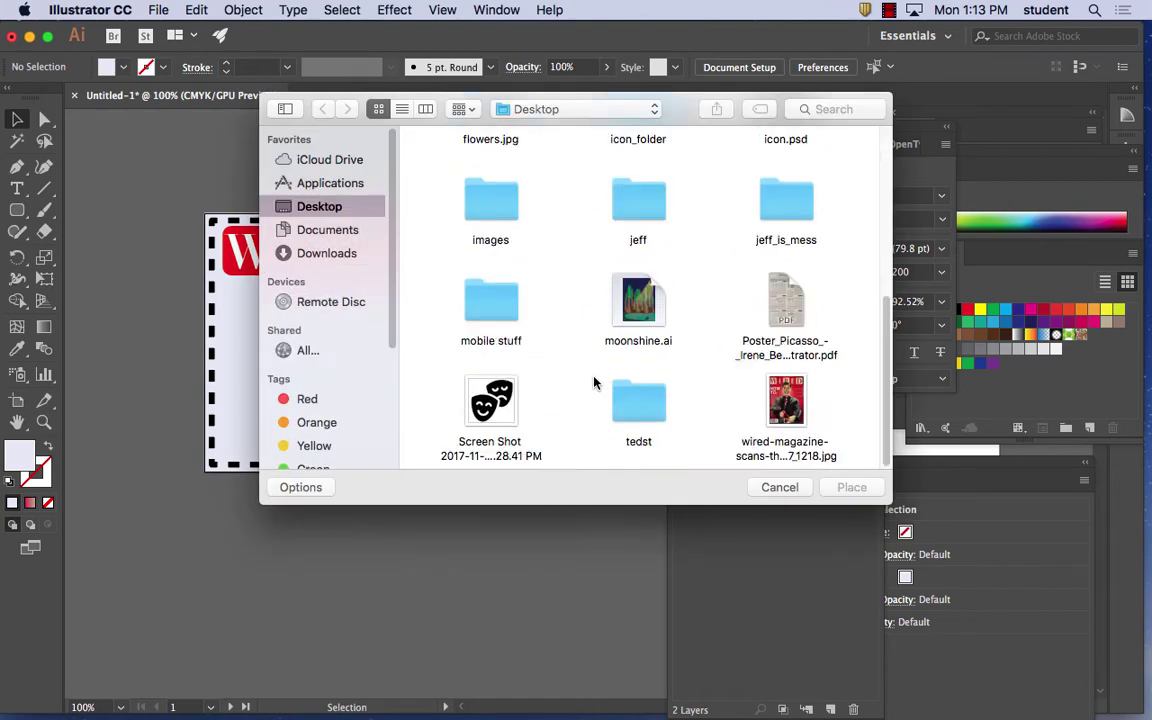
# Step: Place the wired-magazine-scans JPG from the Desktop as a small linked image beneath the W of the WIRED title
pyautogui.click(786, 402)
pyautogui.click(851, 487)
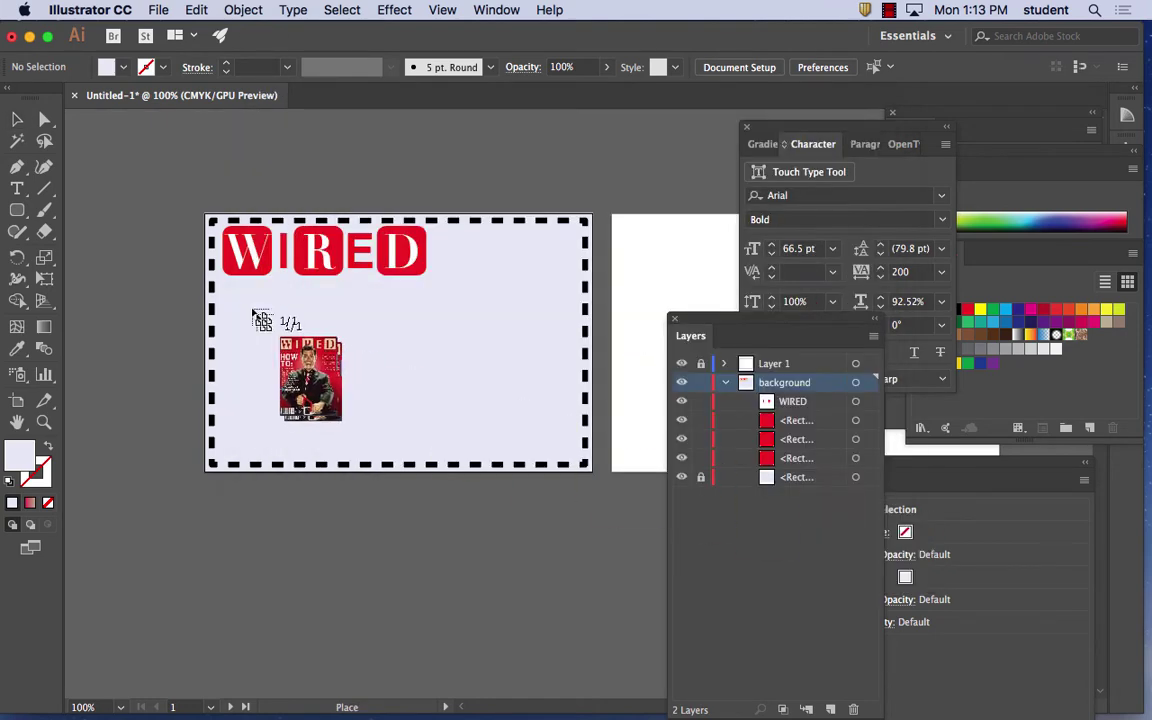
pyautogui.moveTo(323, 348); pyautogui.dragTo(380, 405)
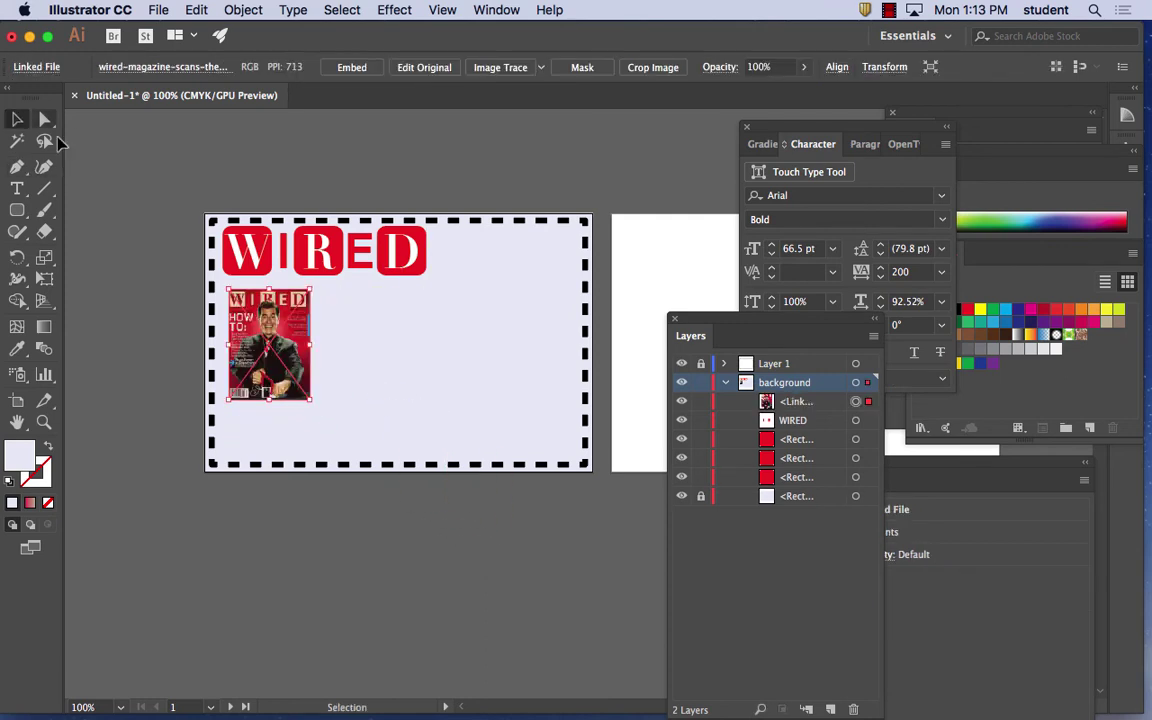
pyautogui.click(104, 163)
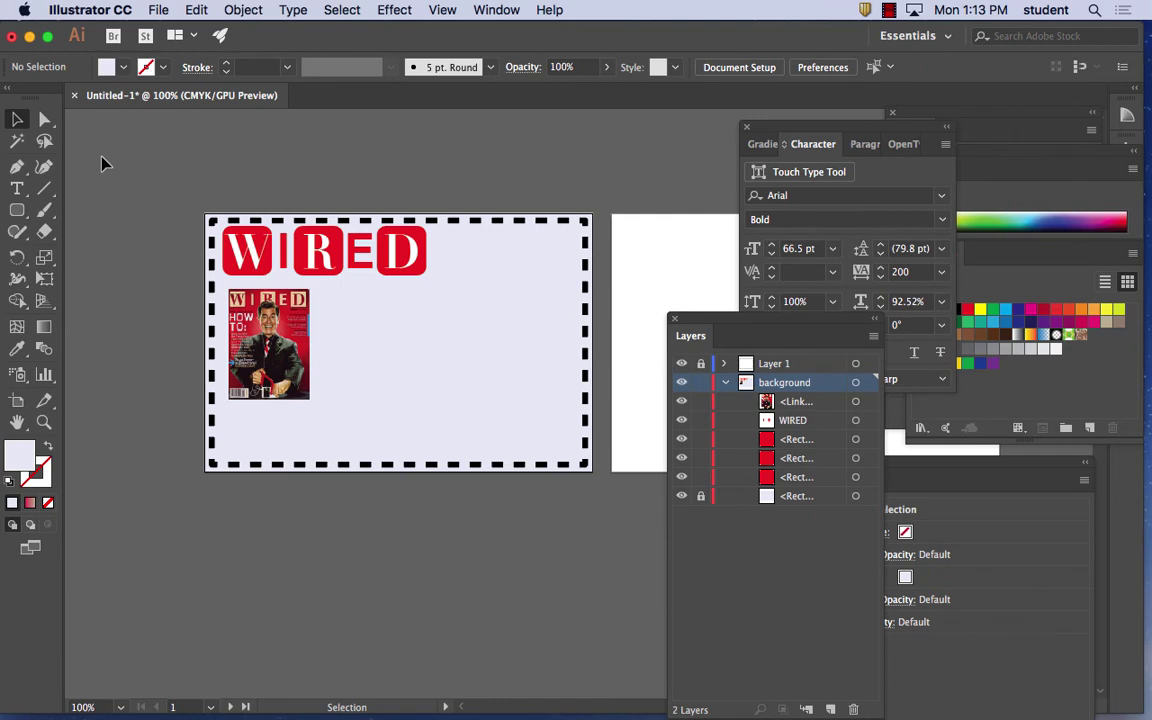
# Step: Move the magazine cover slightly away from the dashed border and tilt it clockwise under the WIRED title
pyautogui.press('super+equal')
pyautogui.moveTo(426, 312)
pyautogui.mouseDown()
pyautogui.moveTo(556, 402)
pyautogui.moveTo(422, 319)
pyautogui.mouseUp()
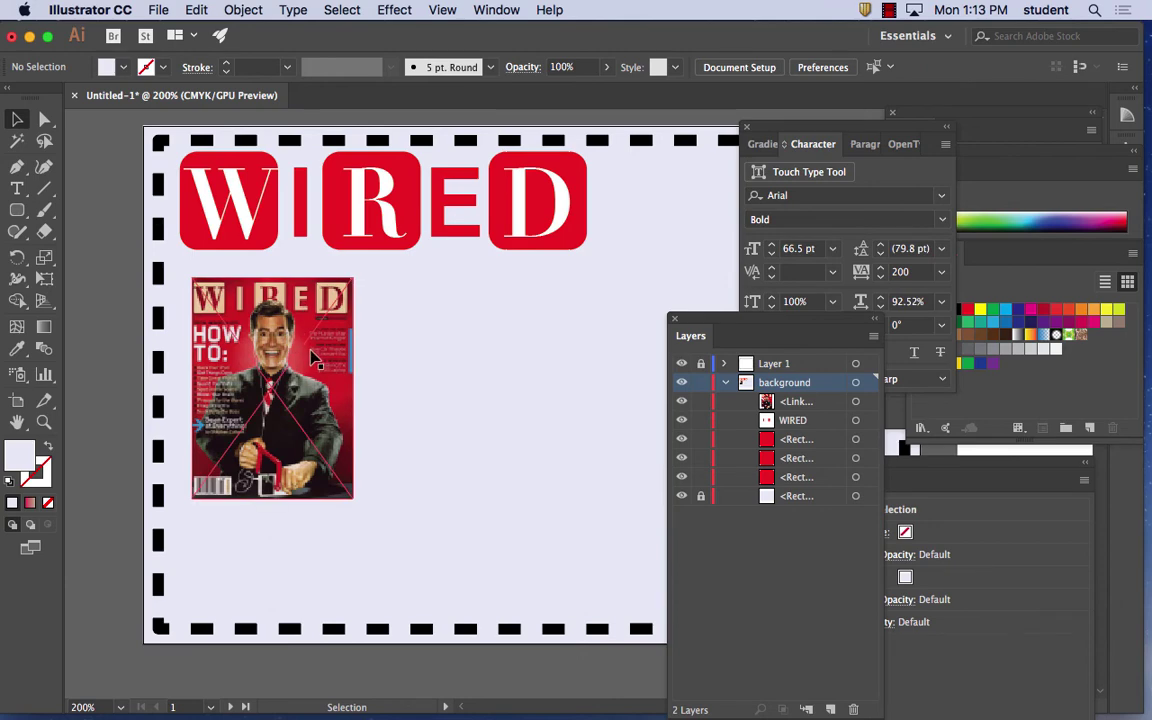
pyautogui.moveTo(313, 357); pyautogui.dragTo(311, 384)
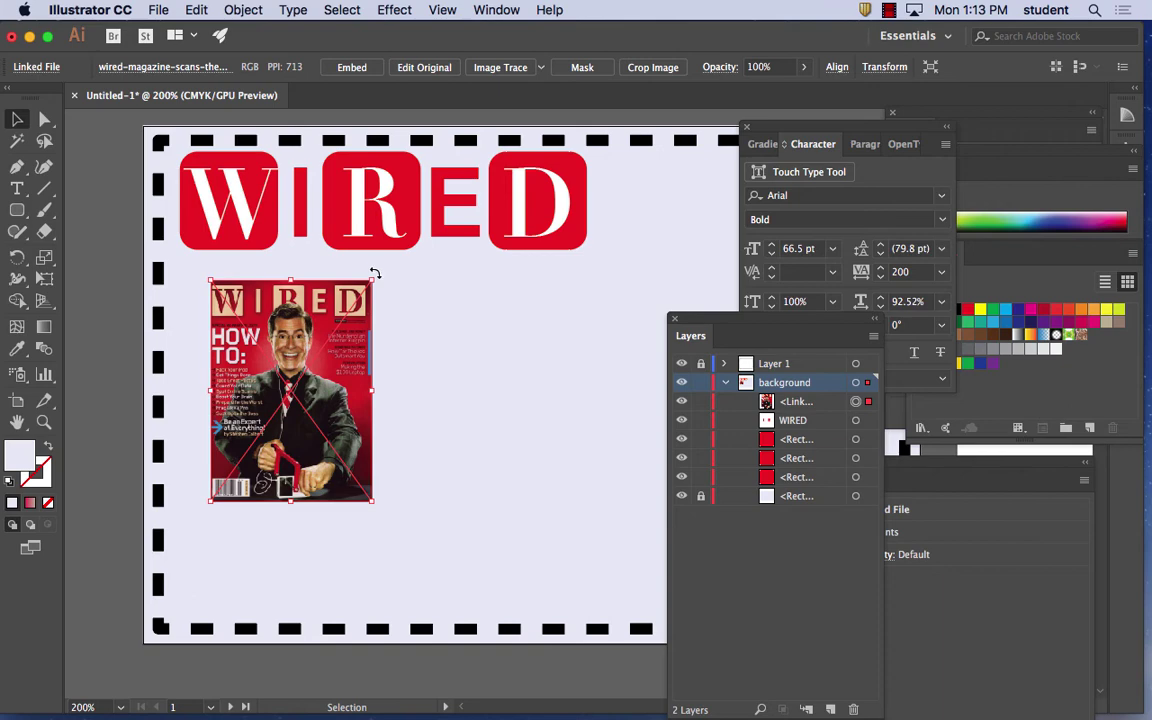
pyautogui.moveTo(374, 272); pyautogui.dragTo(398, 306)
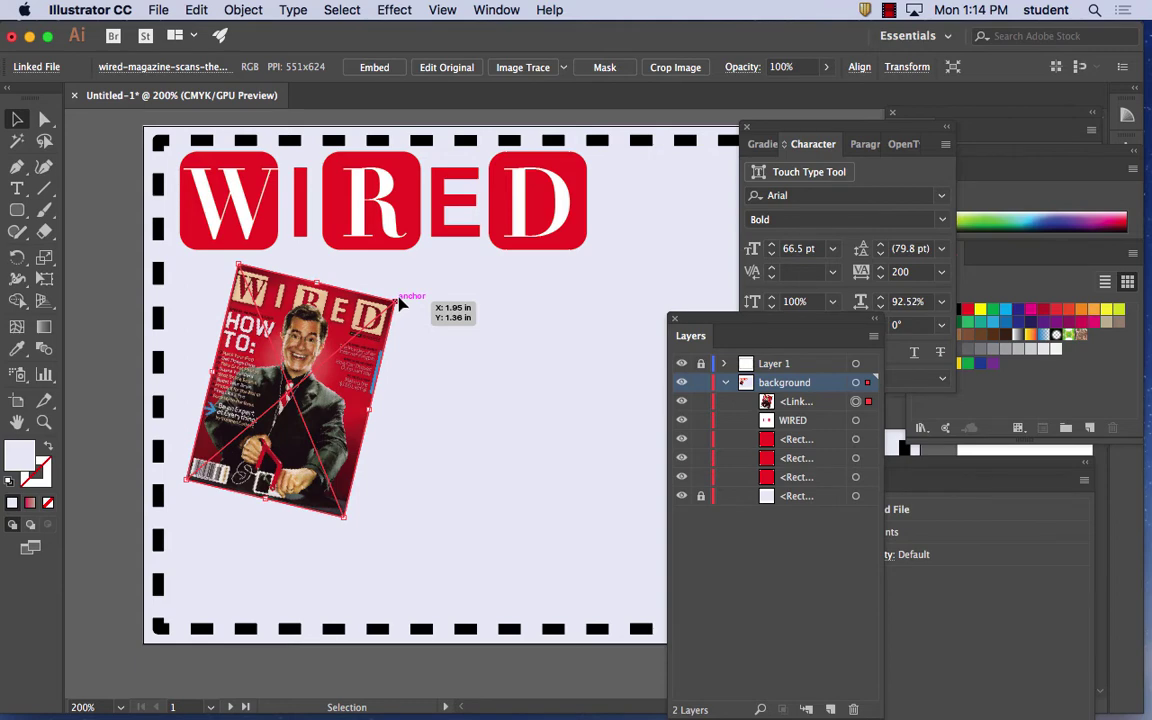
# Step: Add an Illustrator Drop Shadow effect to the magazine cover with preview on and X and Y offsets of 0.05 in
pyautogui.click(394, 10)
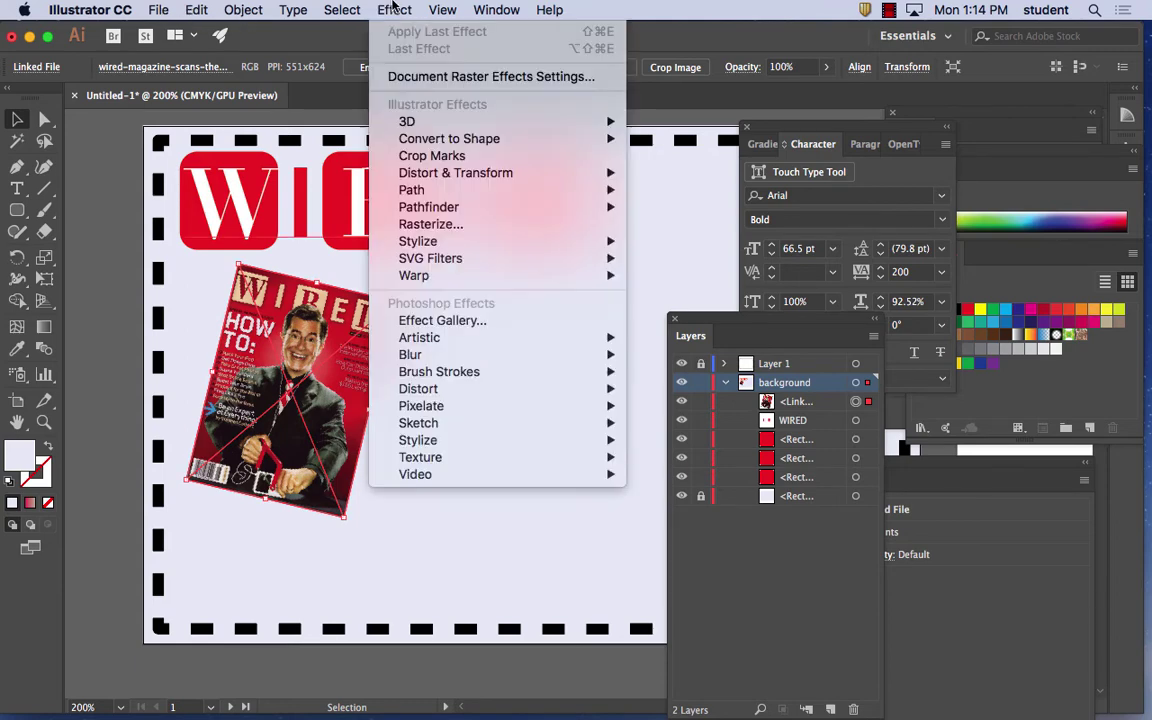
pyautogui.moveTo(440, 245)
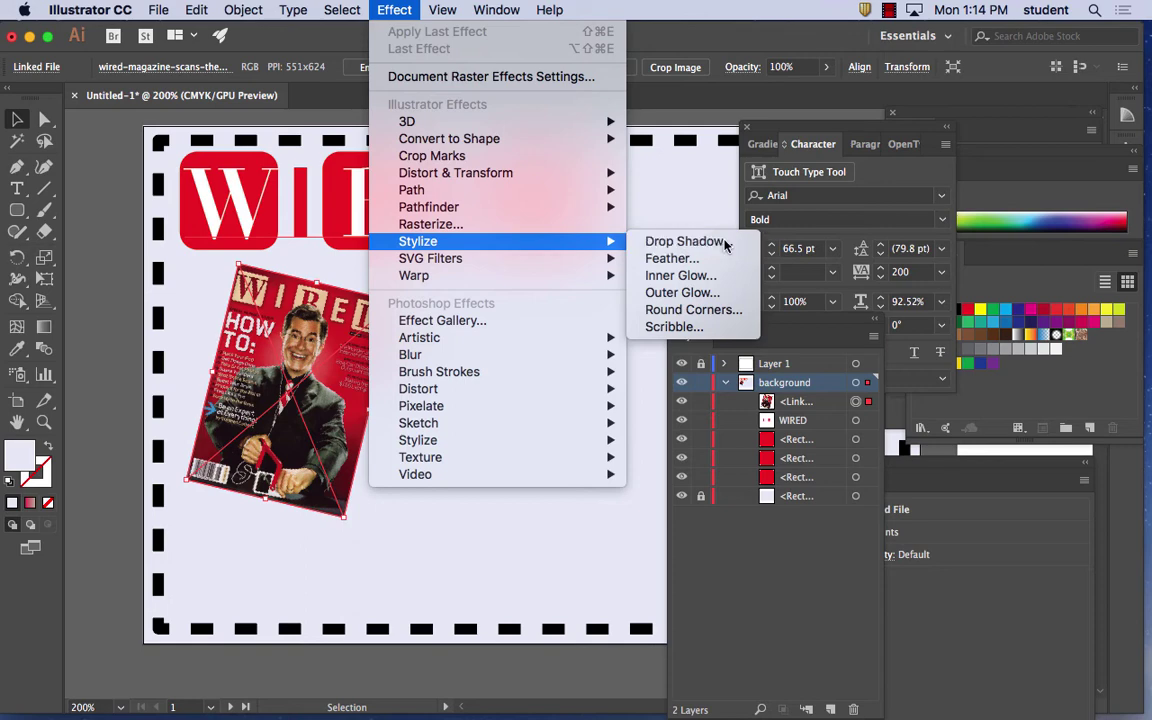
pyautogui.click(688, 241)
pyautogui.click(596, 536)
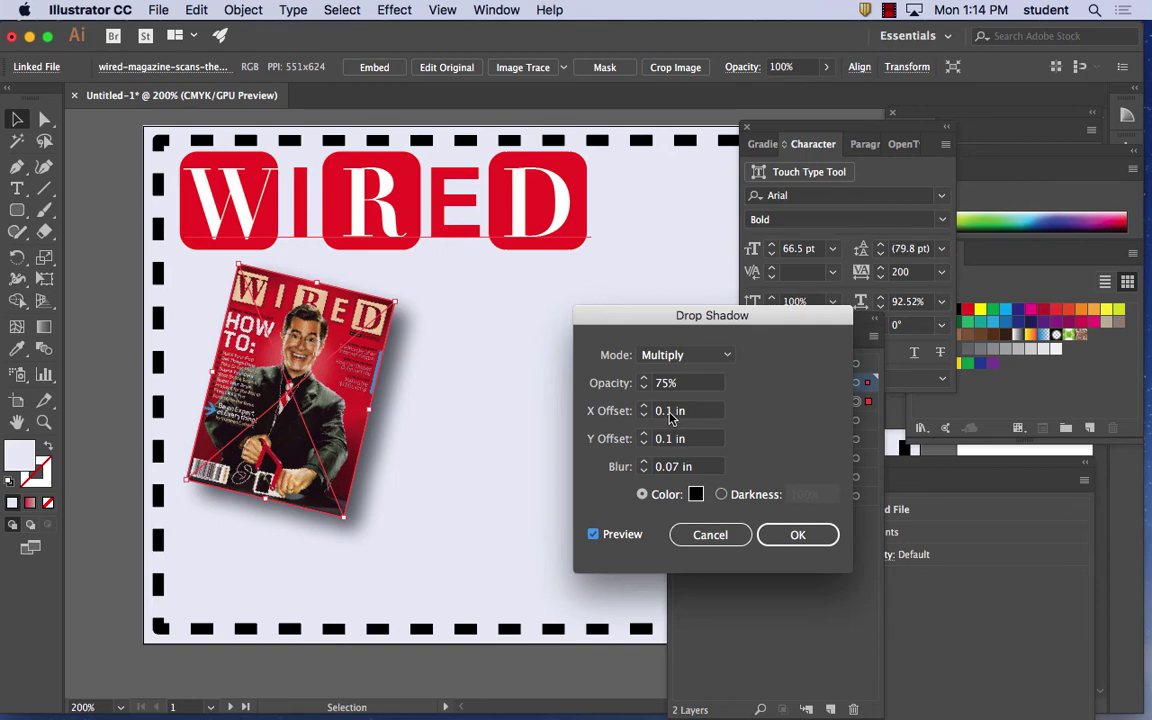
pyautogui.click(671, 412)
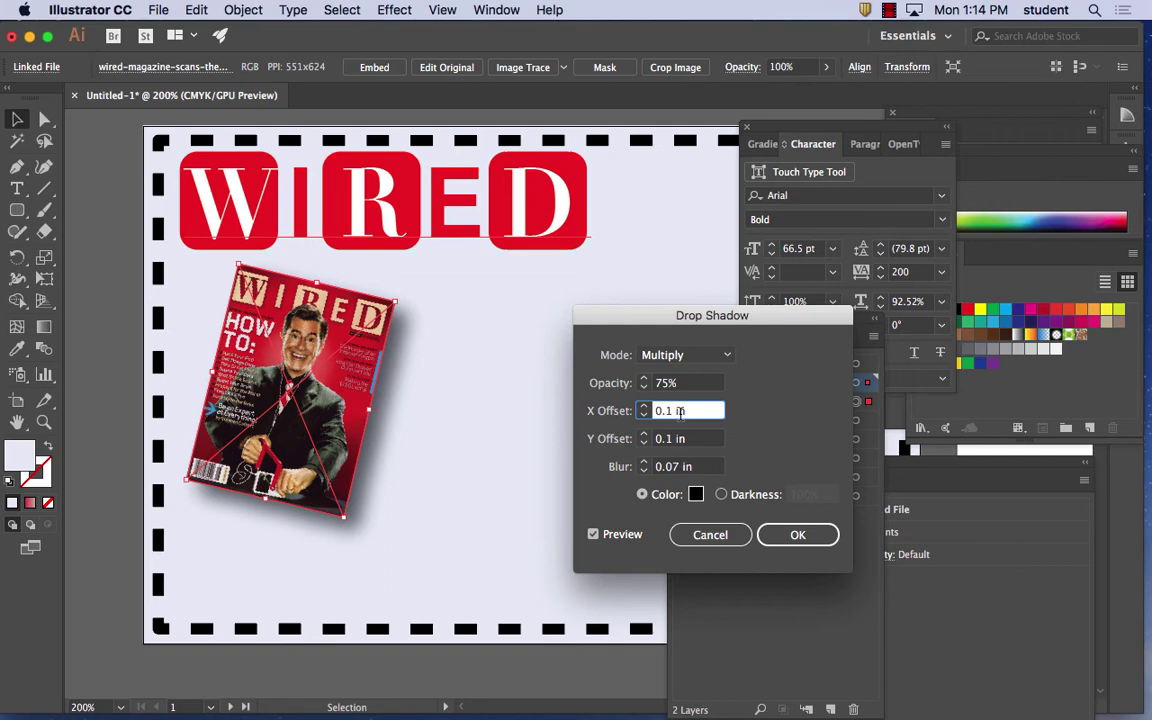
pyautogui.press('BackSpace')
pyautogui.write('05')
pyautogui.press('Tab')
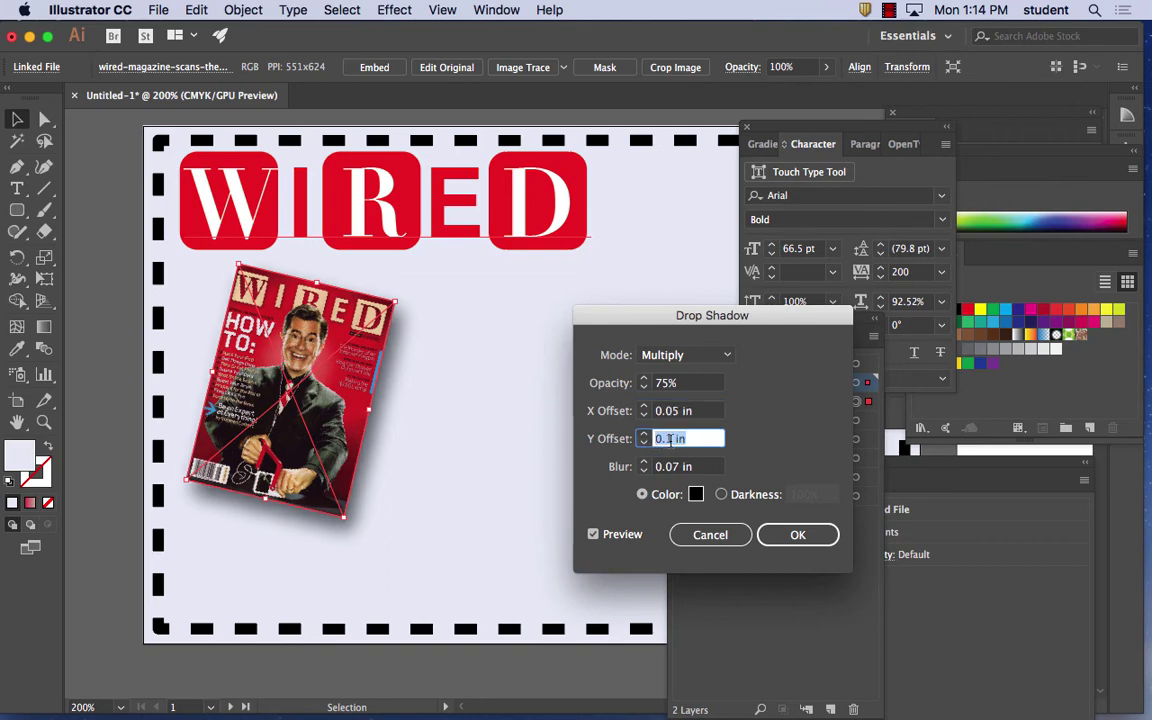
pyautogui.click(686, 438)
pyautogui.press('BackSpace')
pyautogui.write('05')
pyautogui.press('Tab')
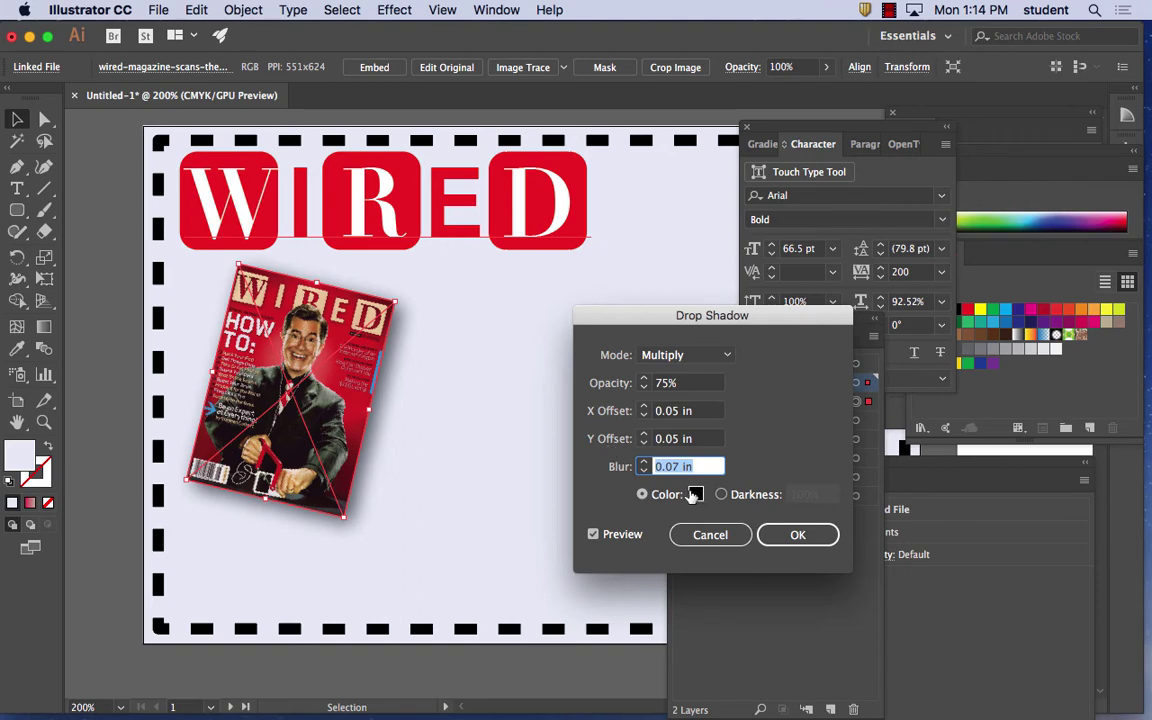
# Step: Try Normal as the drop shadow's blending mode and return it to Multiply
pyautogui.click(674, 358)
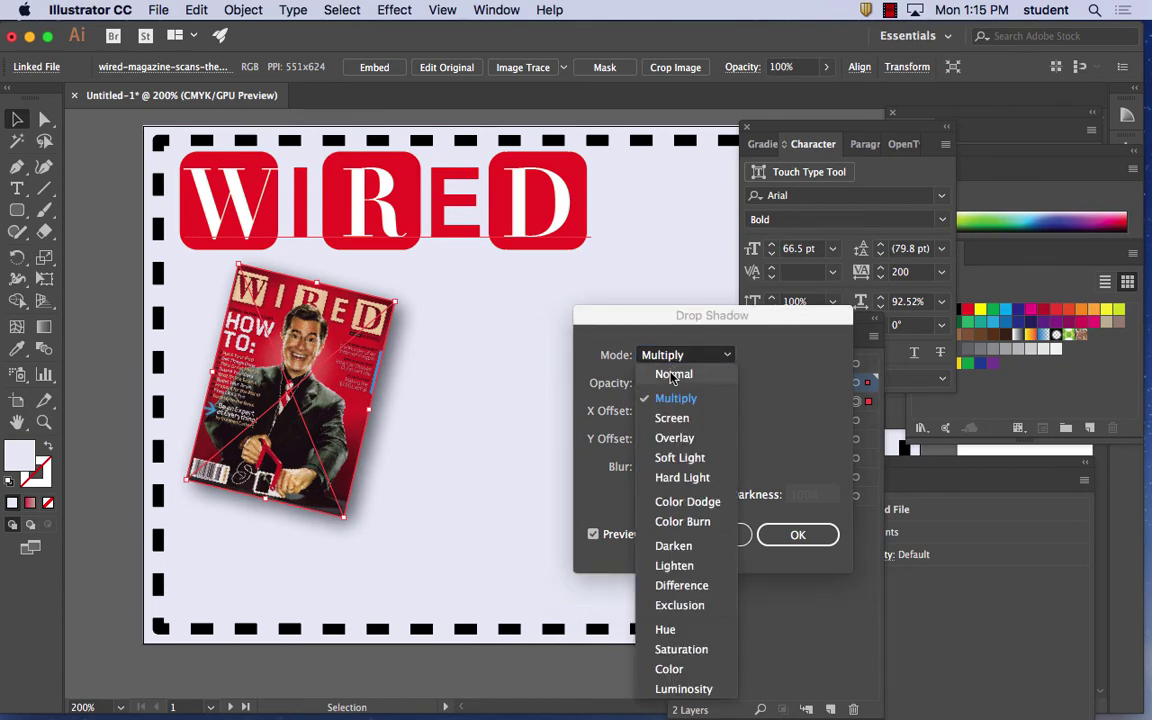
pyautogui.click(675, 374)
pyautogui.click(697, 357)
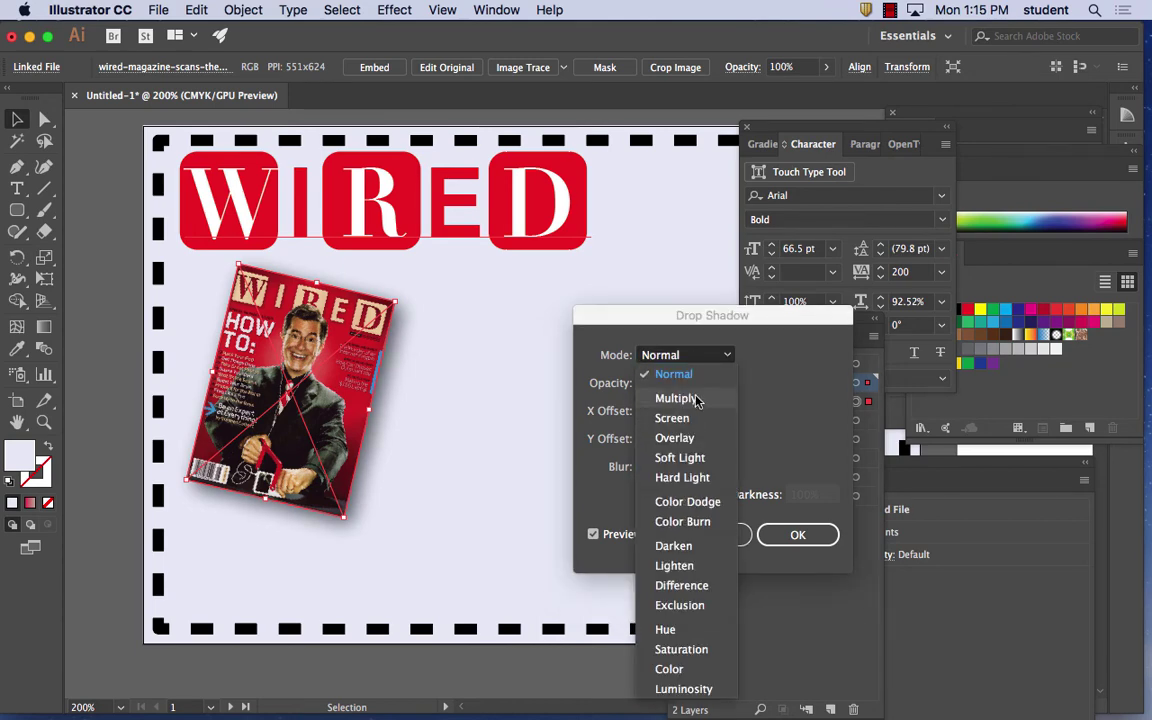
pyautogui.click(676, 398)
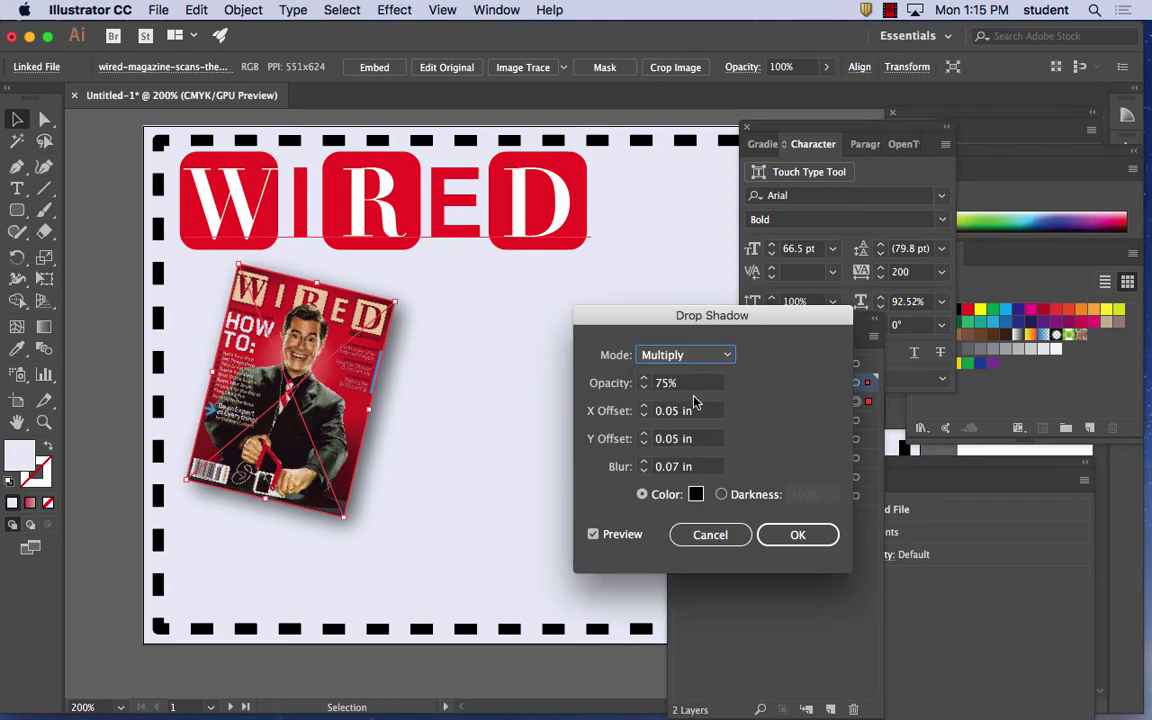
# Step: Set the drop shadow's opacity to 100%, apply the effect and deselect the magazine cover
pyautogui.click(645, 380)
pyautogui.click(645, 380)
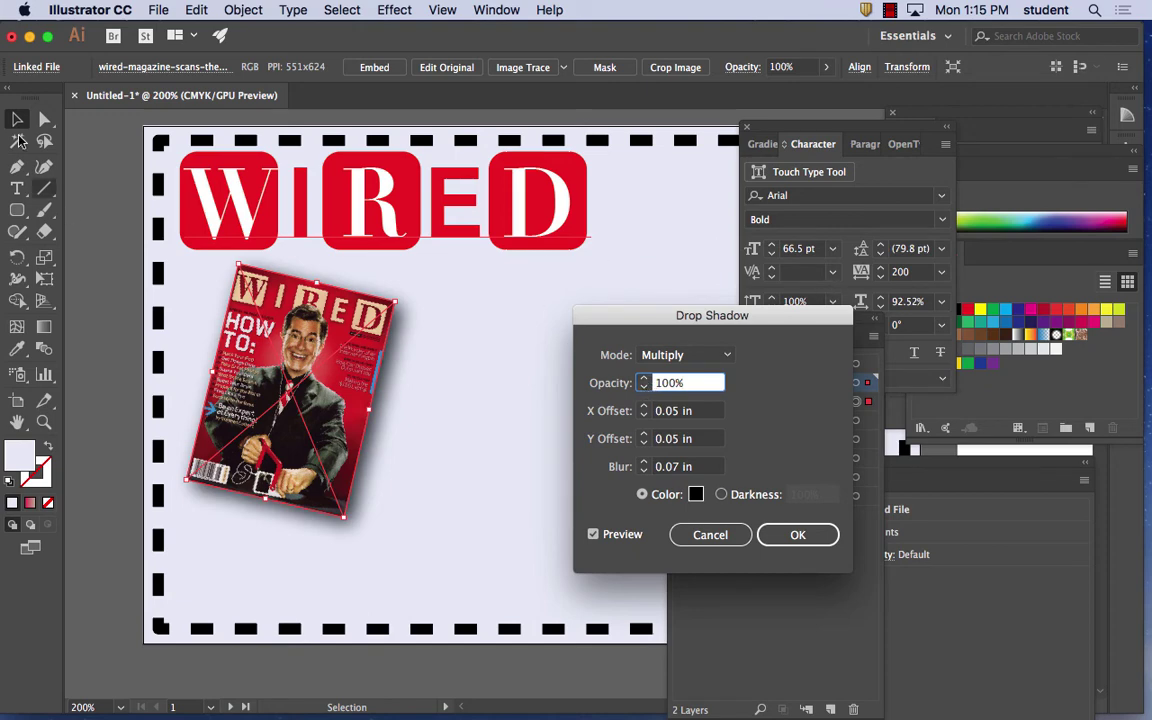
pyautogui.click(797, 534)
pyautogui.click(528, 457)
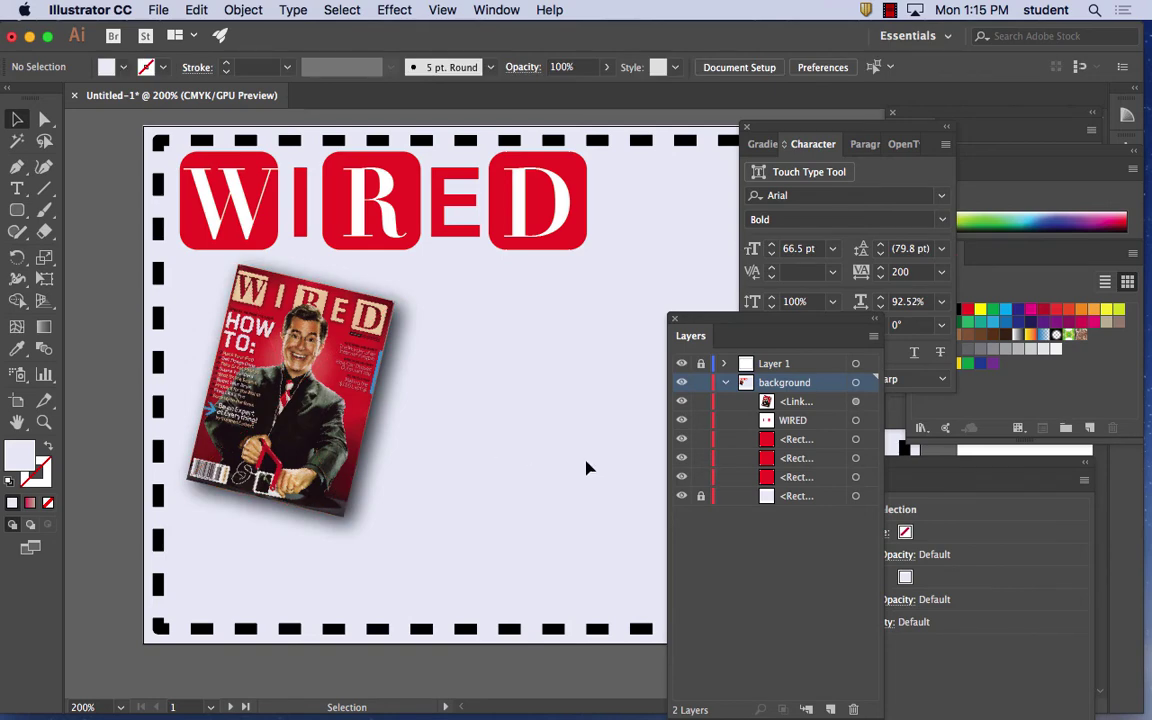
# Step: Select the magazine cover, collapse the background layer and create a new layer named content above it
pyautogui.click(378, 358)
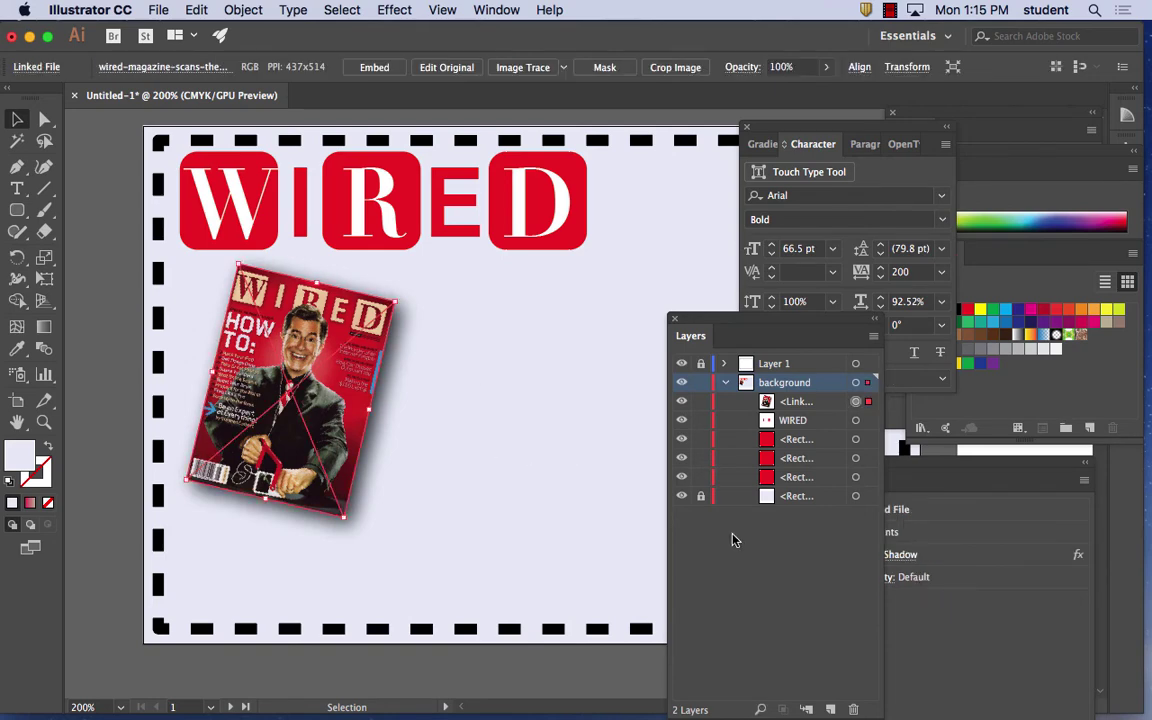
pyautogui.click(724, 384)
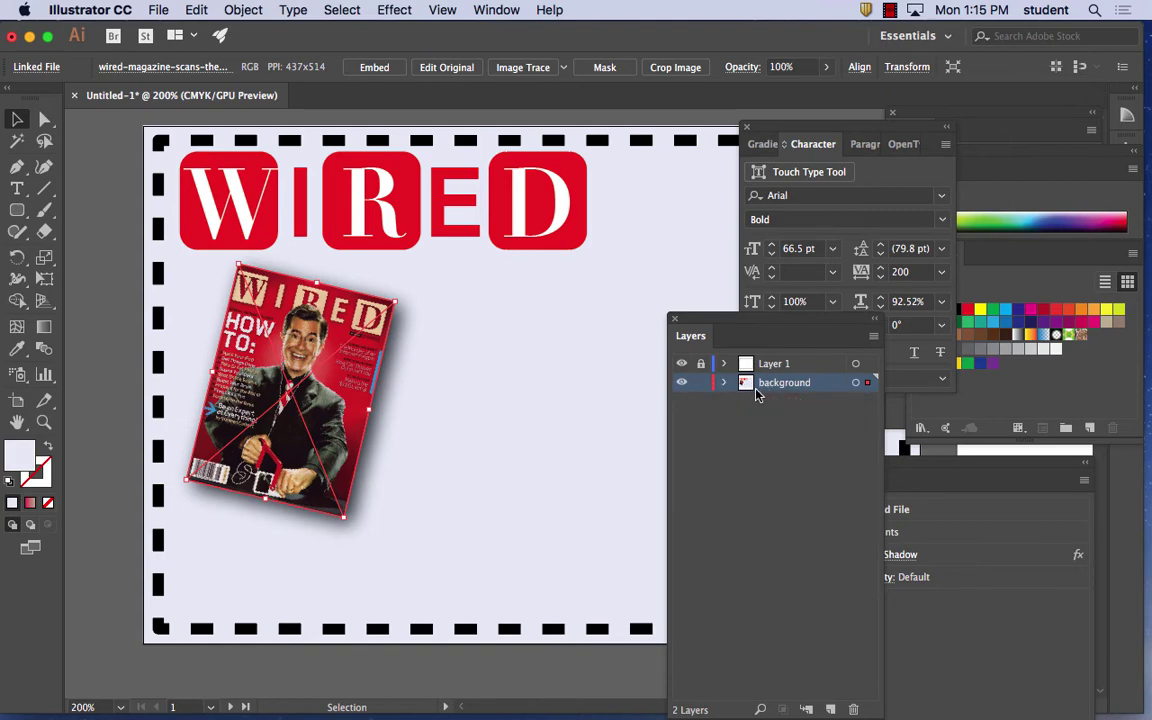
pyautogui.press('super+l')
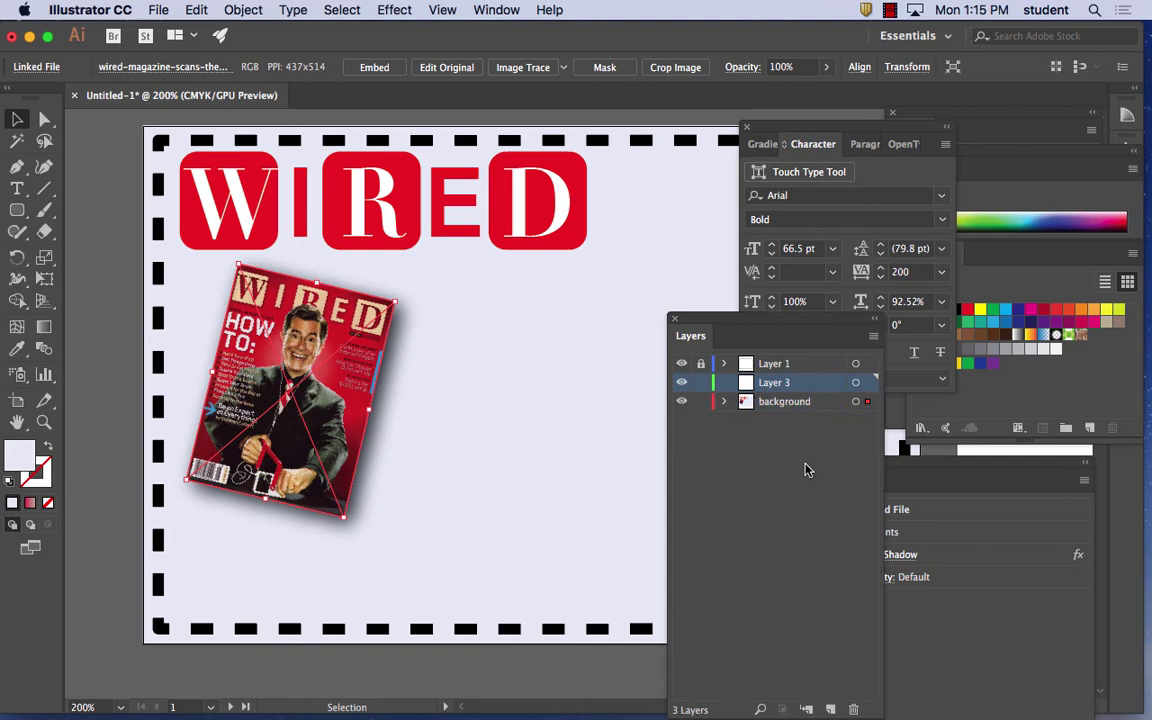
pyautogui.doubleClick(776, 383)
pyautogui.write('content')
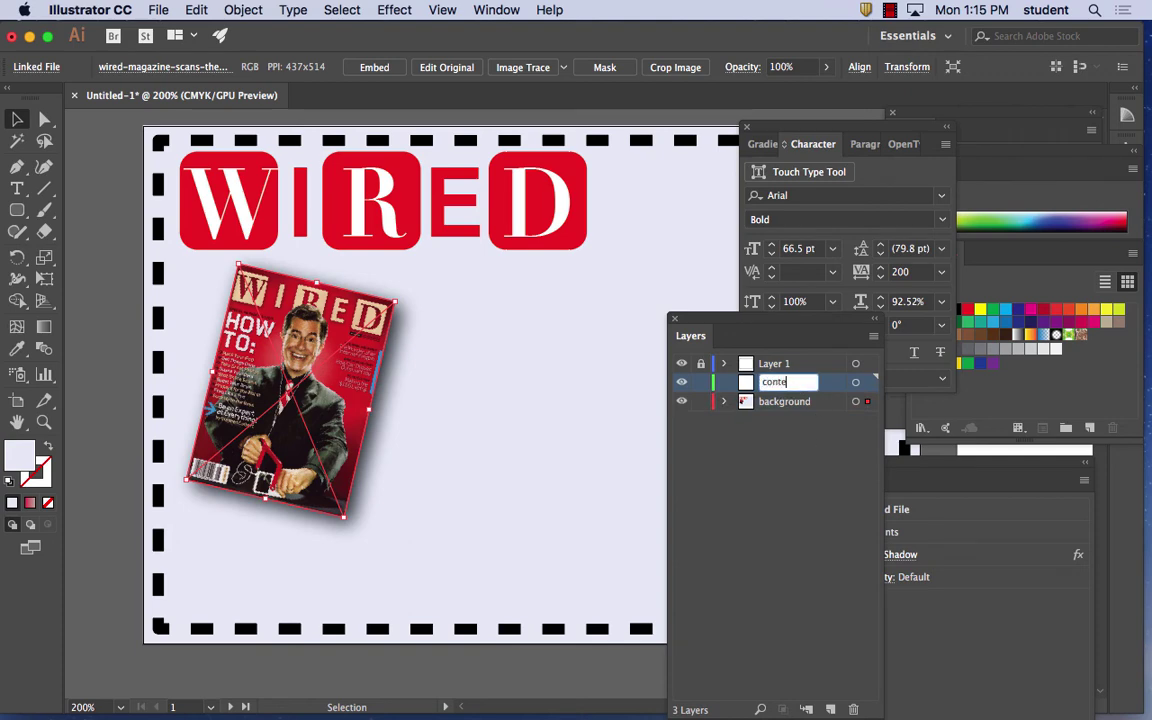
# Step: Move the linked magazine image from the background layer into the content layer and expand that layer
pyautogui.click(724, 401)
pyautogui.moveTo(766, 421); pyautogui.dragTo(787, 390)
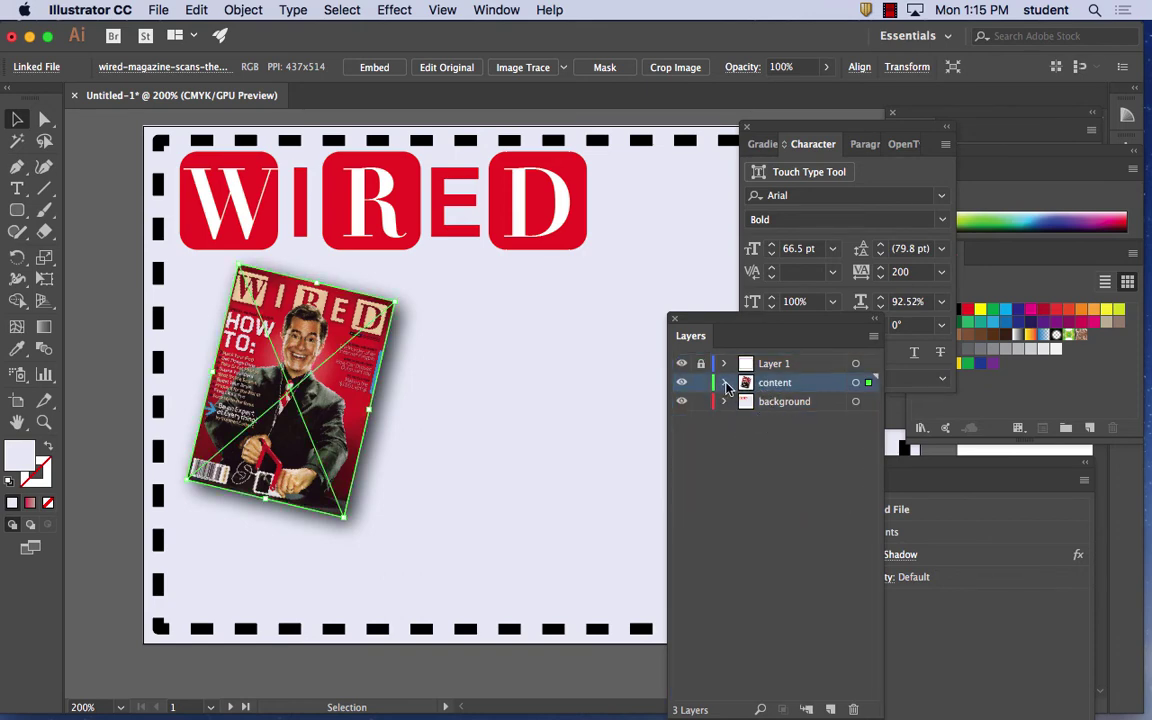
pyautogui.click(725, 384)
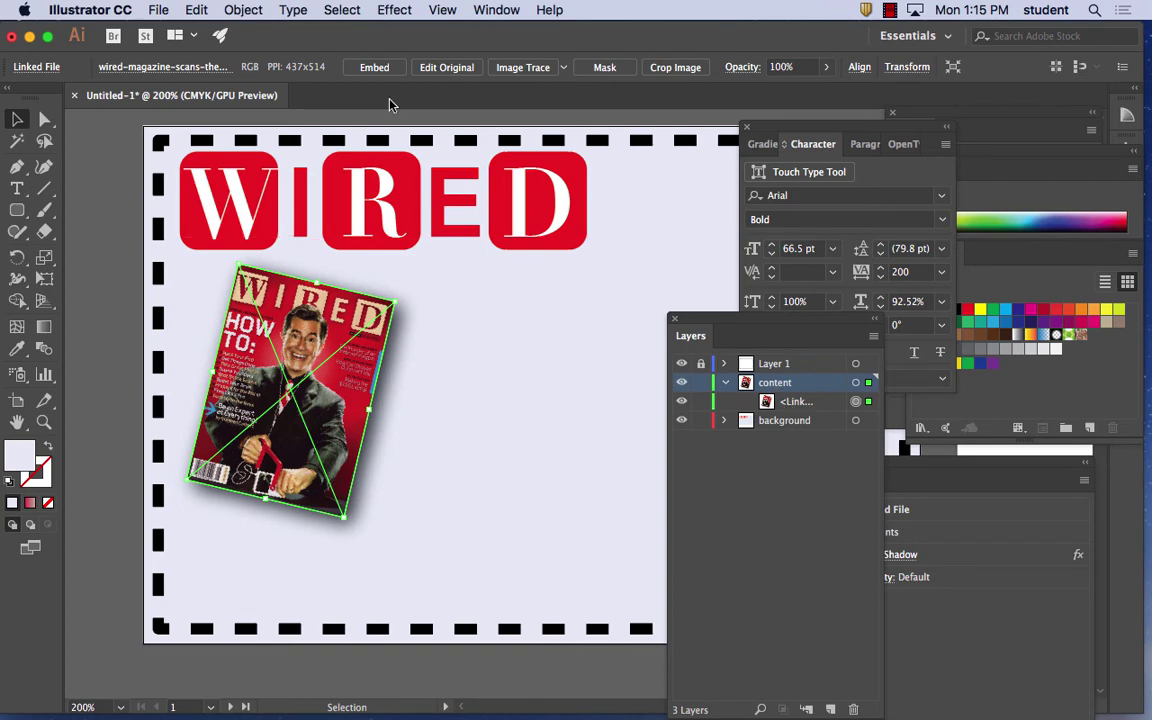
# Step: Bring up the magazine cover's Appearance settings and position them beside the cover, clear of the other panels
pyautogui.click(496, 10)
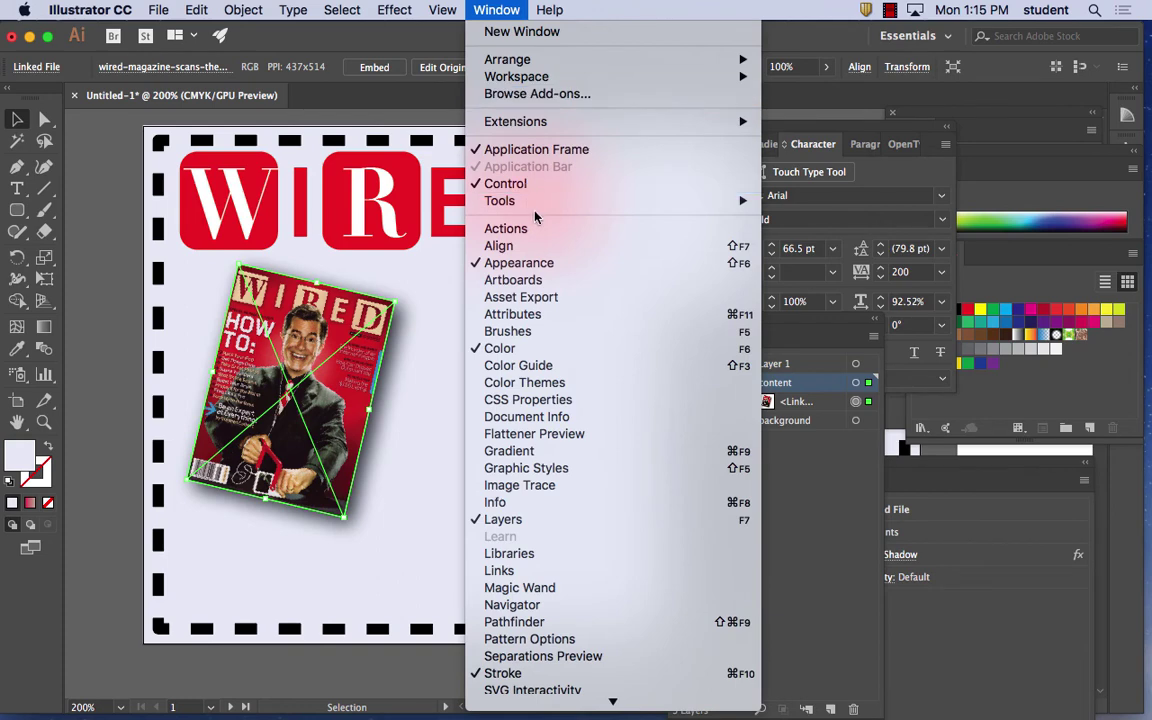
pyautogui.click(500, 263)
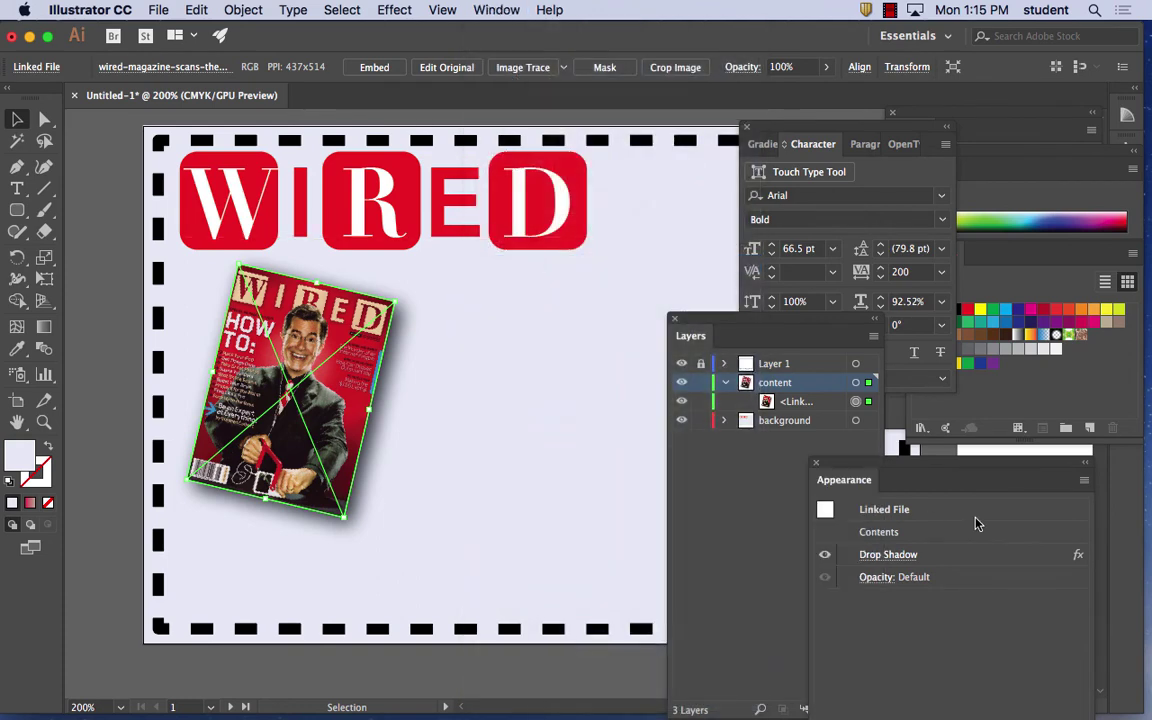
pyautogui.moveTo(923, 464); pyautogui.dragTo(720, 275)
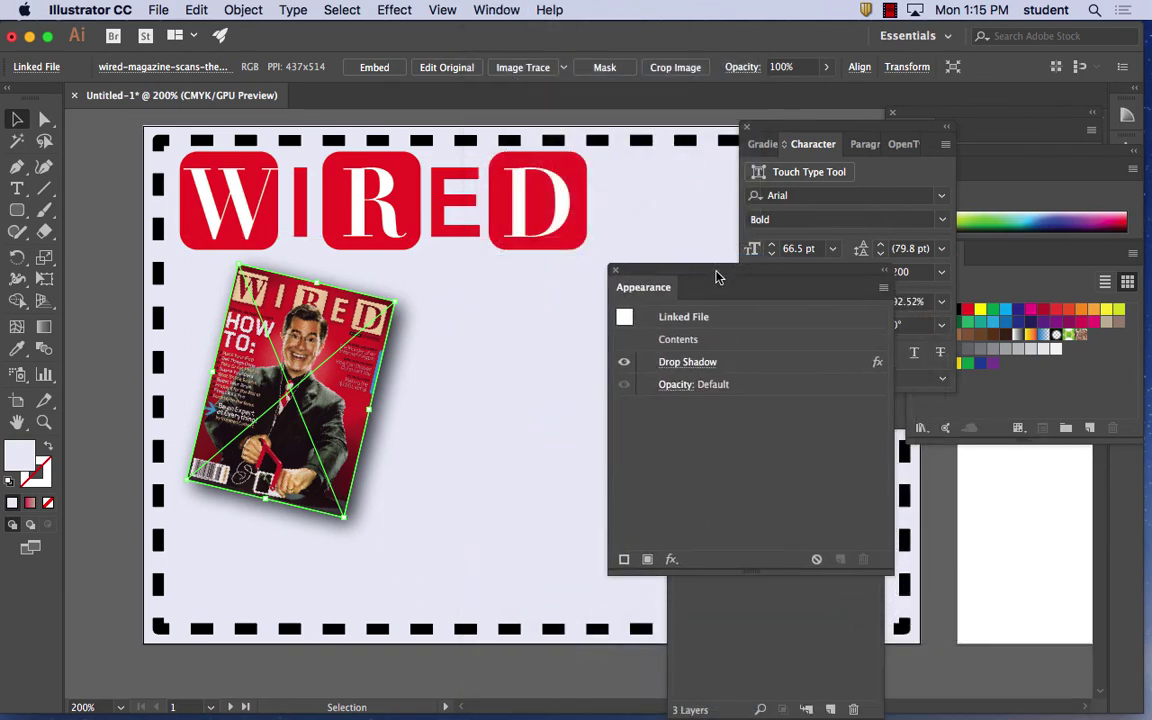
# Step: Edit the cover's existing drop shadow to X and Y offsets of 0.02 in, preview and apply it, and deselect the image
pyautogui.click(698, 363)
pyautogui.click(678, 411)
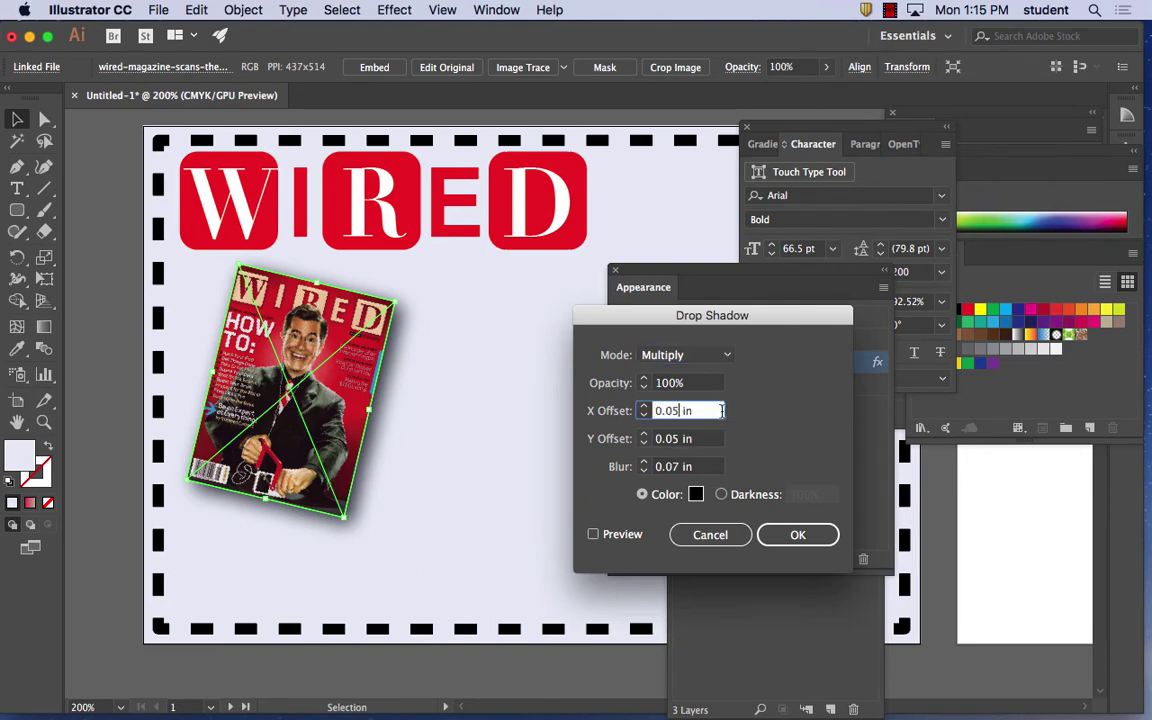
pyautogui.press('BackSpace')
pyautogui.write('3')
pyautogui.press('BackSpace')
pyautogui.write('2')
pyautogui.click(678, 438)
pyautogui.press('BackSpace')
pyautogui.write('2')
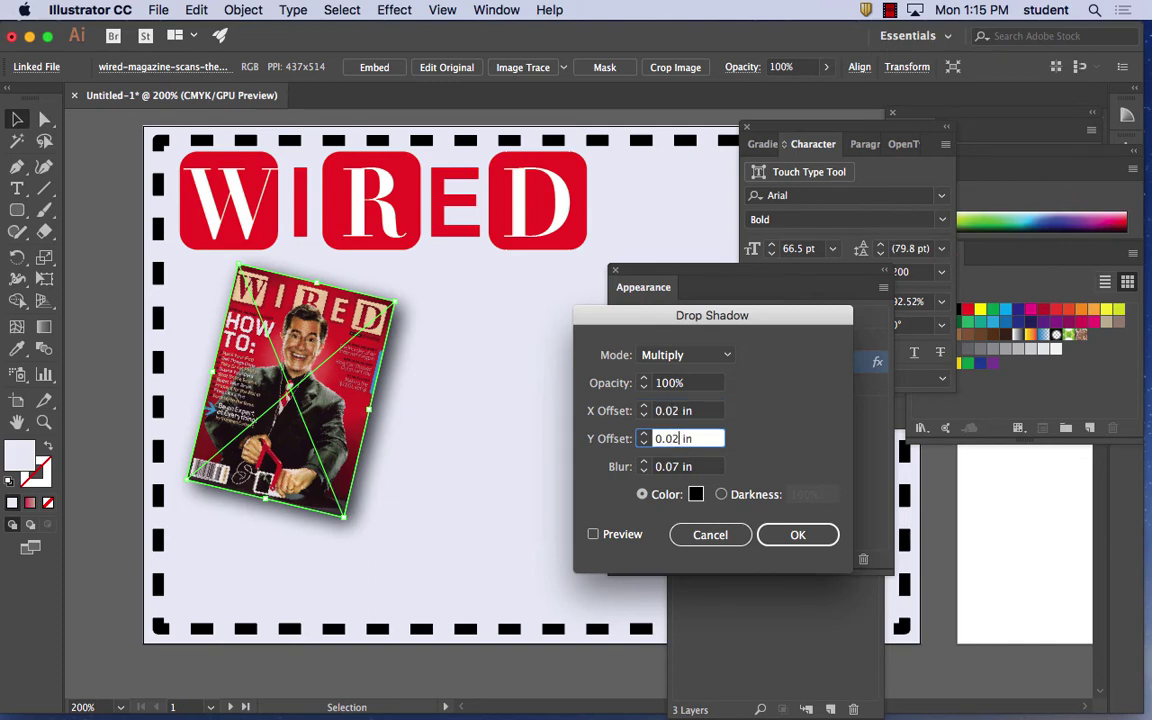
pyautogui.click(619, 536)
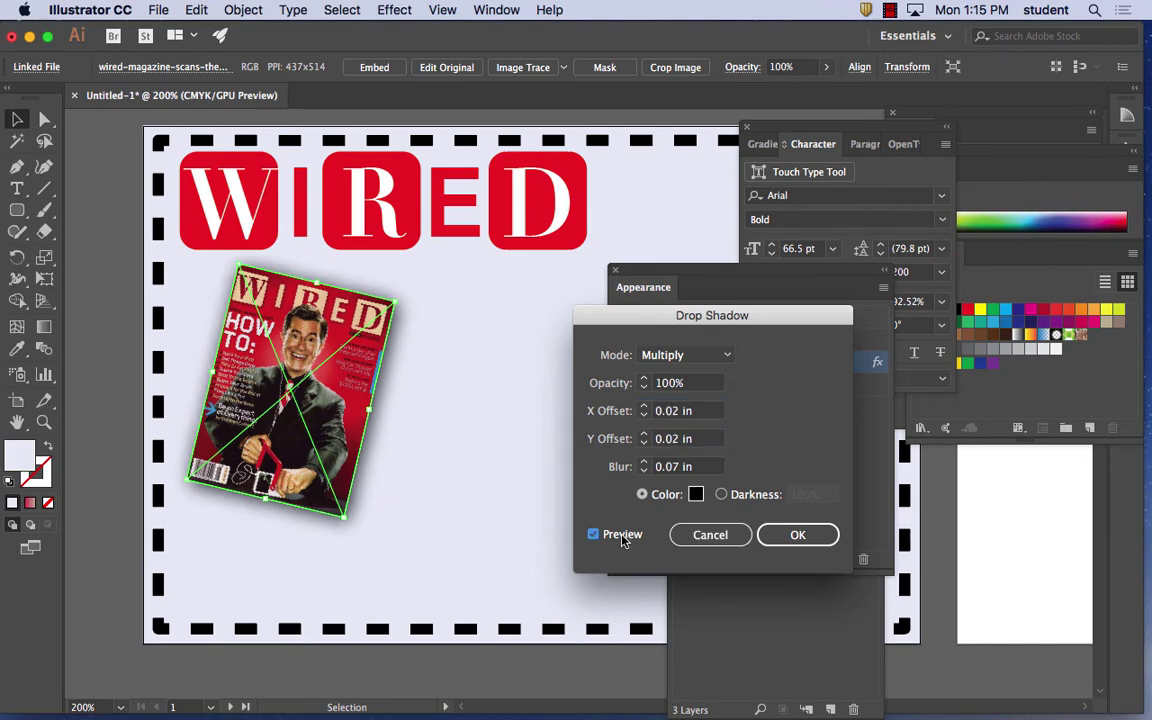
pyautogui.click(797, 535)
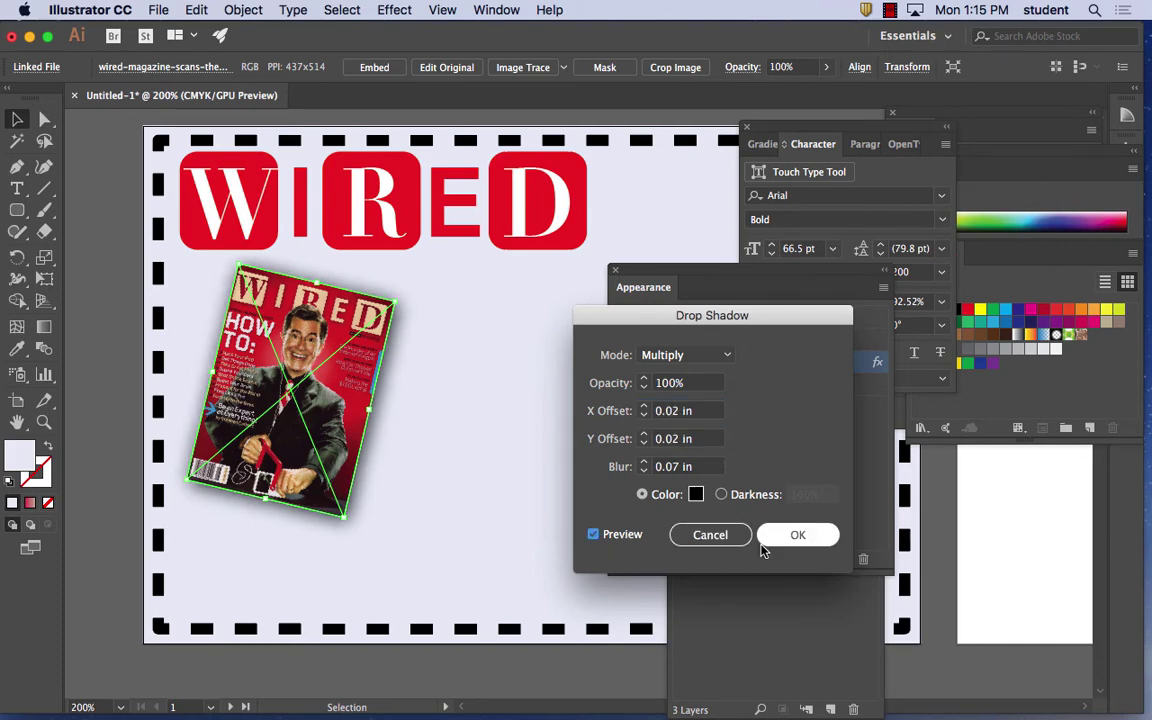
pyautogui.click(682, 218)
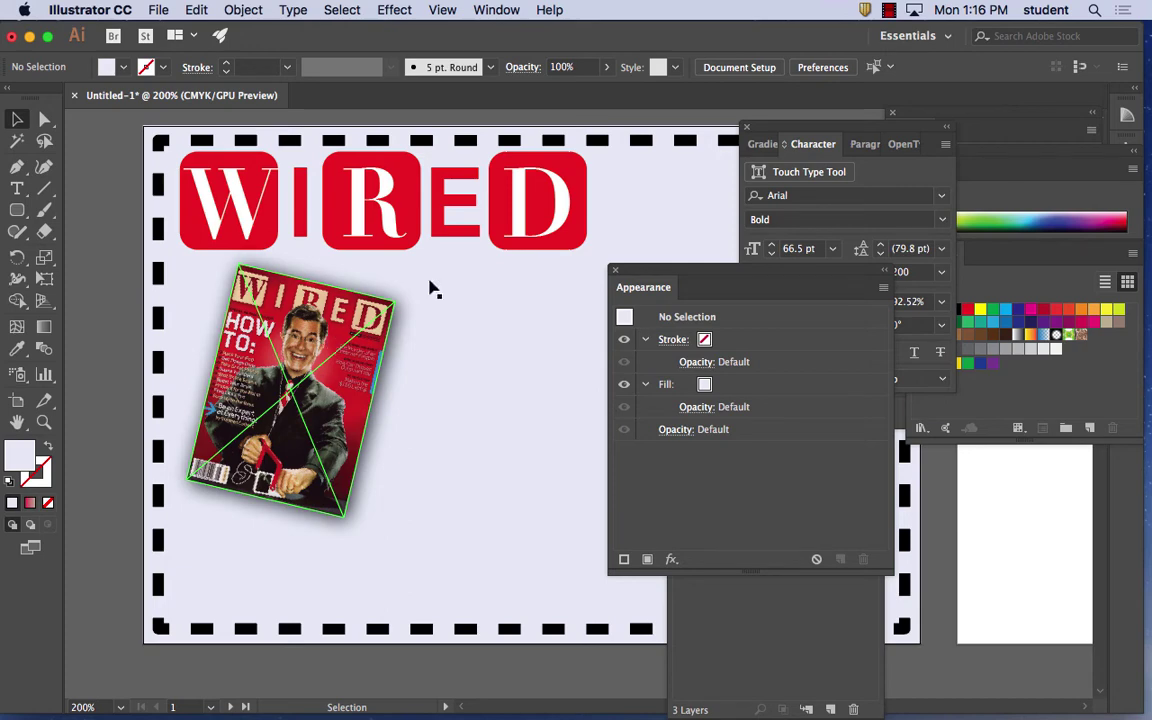
# Step: Switch to Firefox and open google.com
pyautogui.moveTo(538, 695)
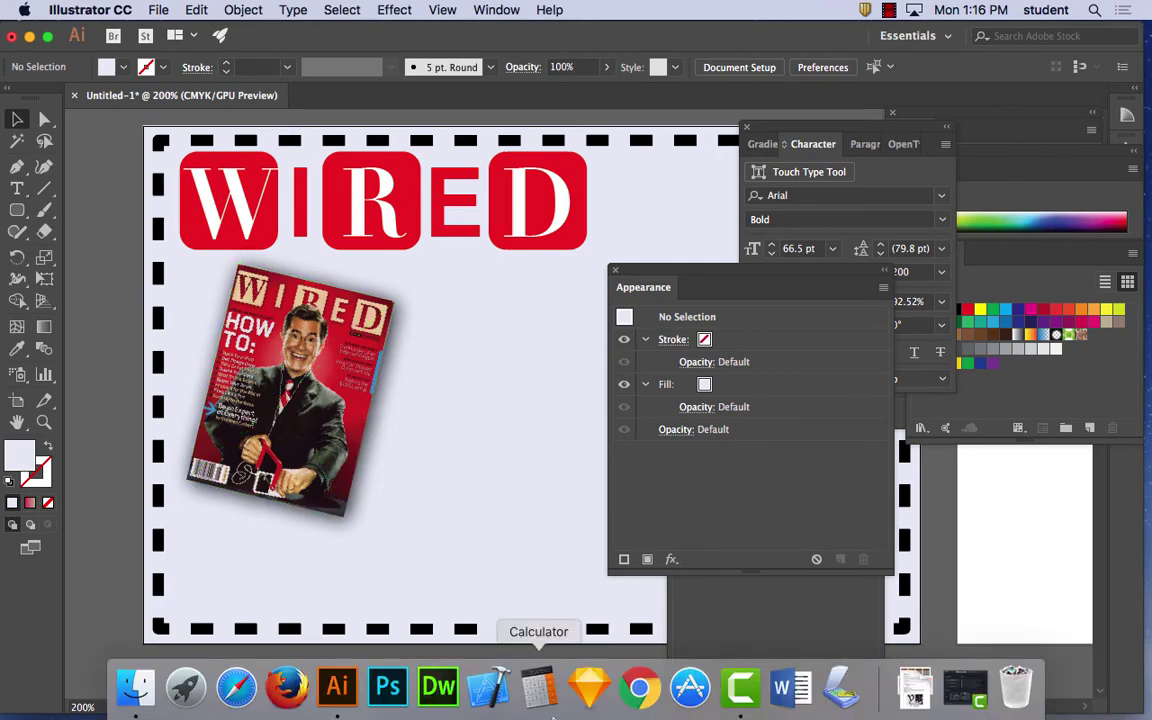
pyautogui.click(287, 688)
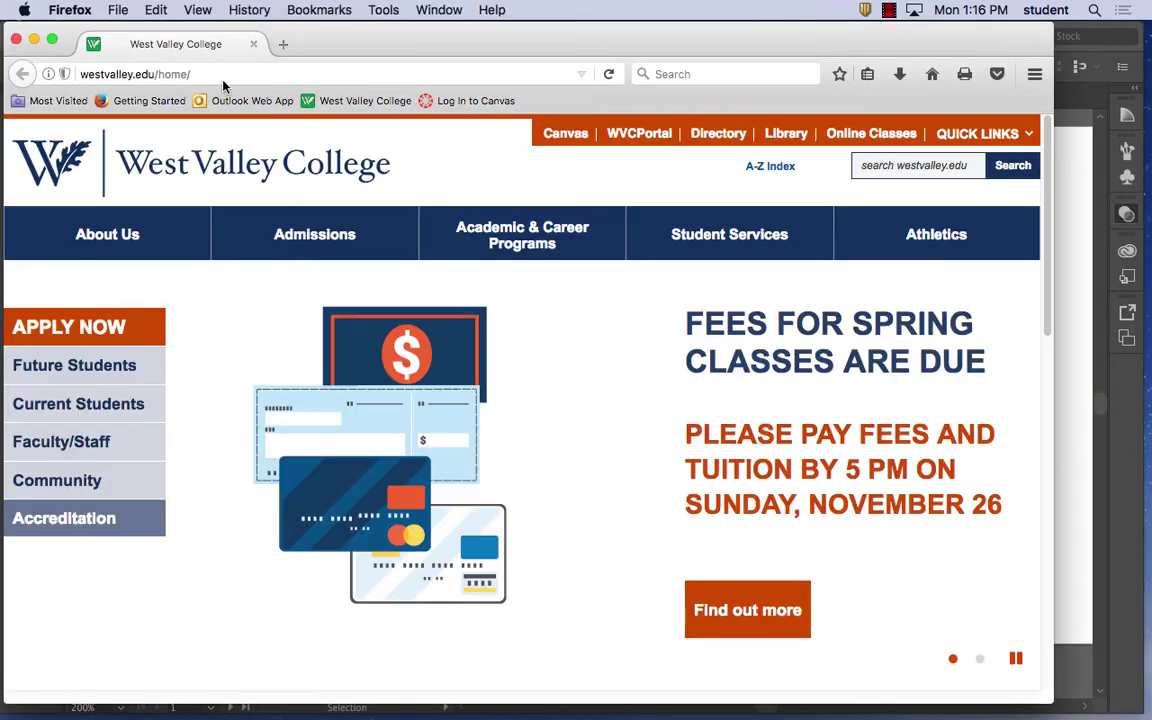
pyautogui.click(221, 73)
pyautogui.write('google.com')
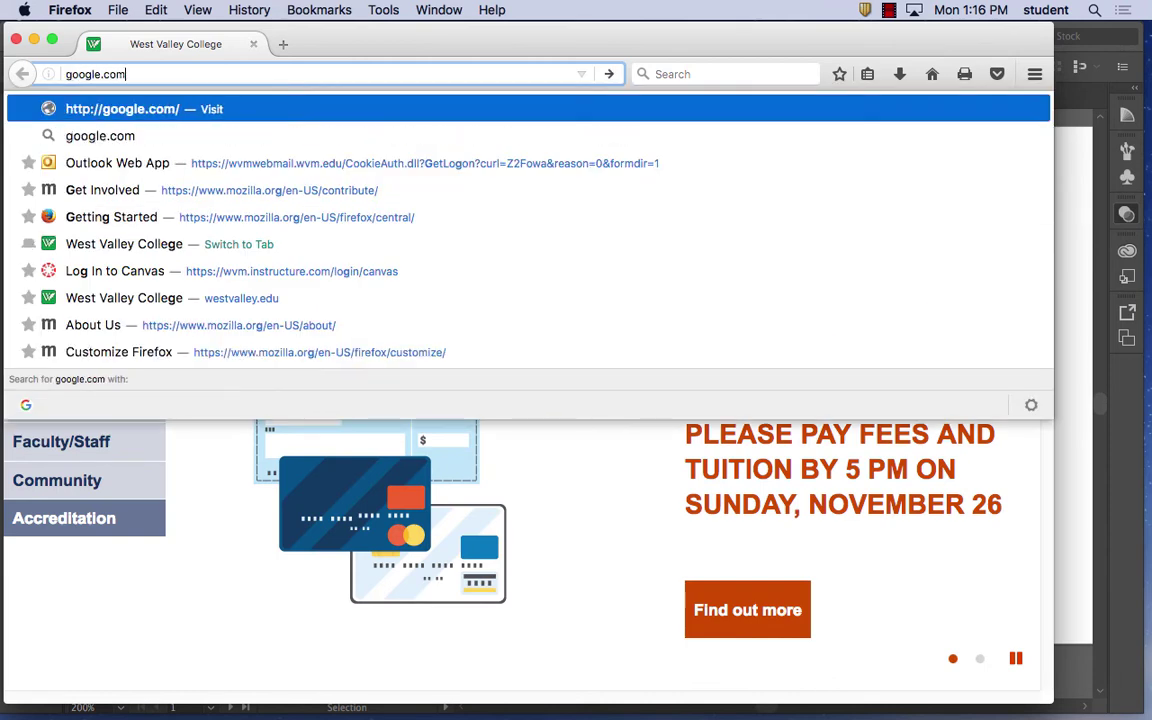
pyautogui.press('Return')
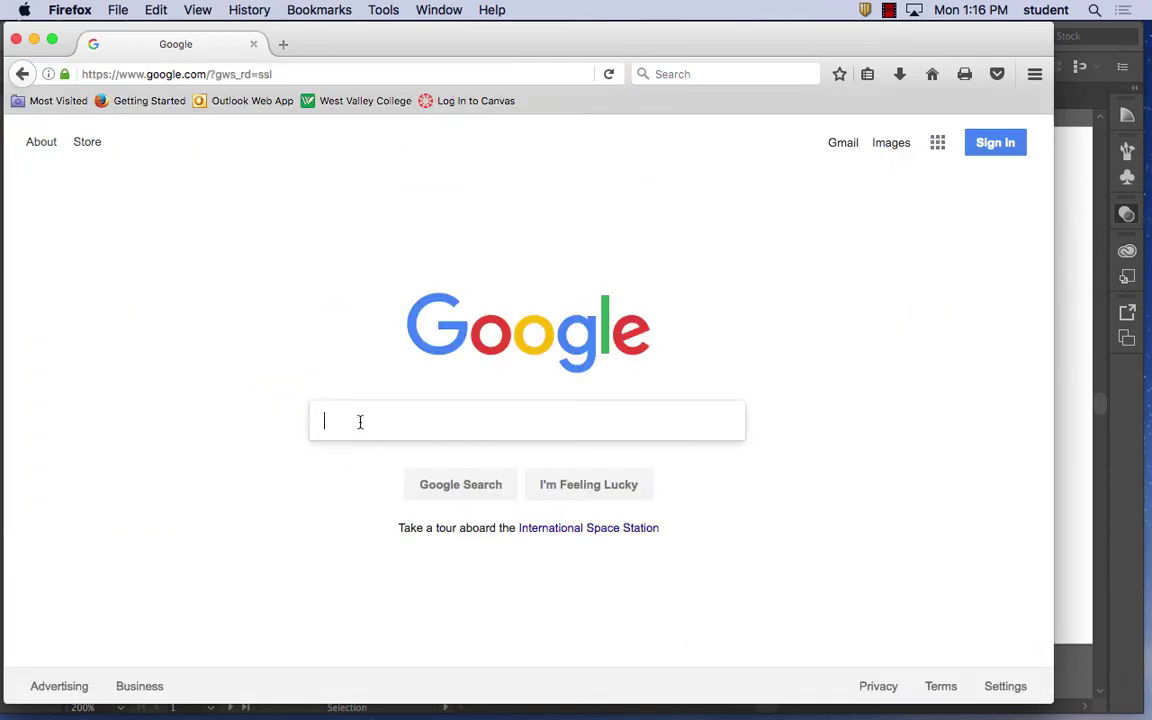
# Step: Search Google Images for "wired subscription", open the teal WIRED subscription card preview, and examine its layout and wording
pyautogui.write('wired s')
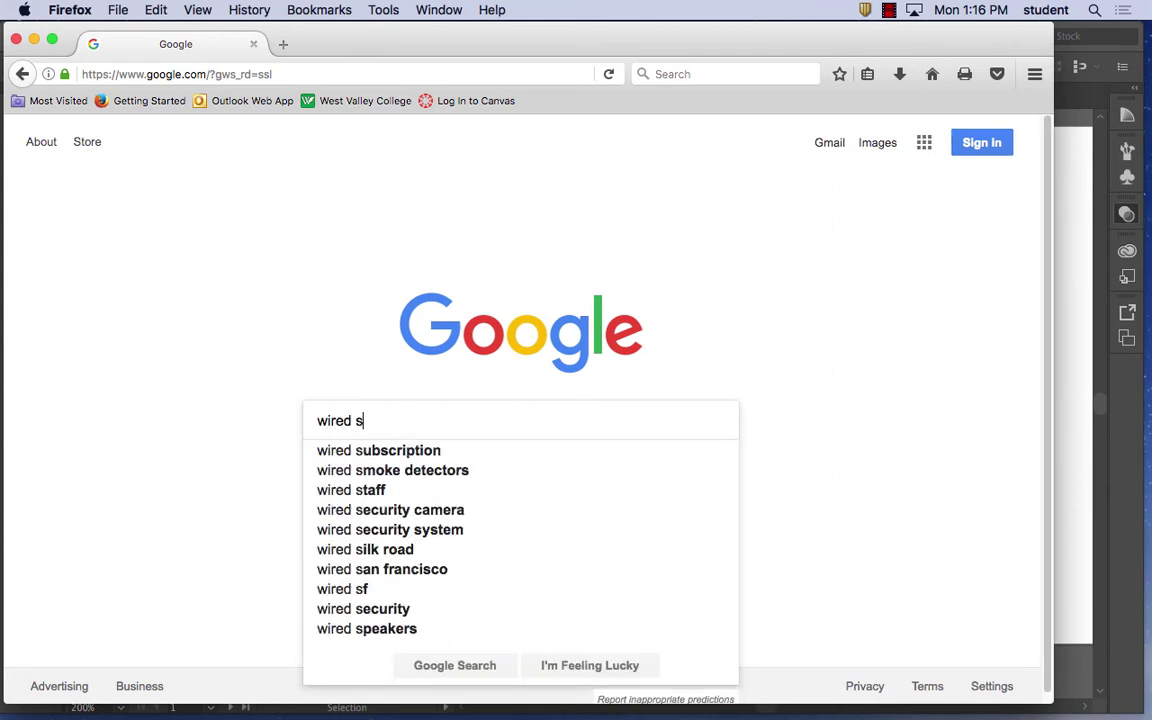
pyautogui.click(368, 451)
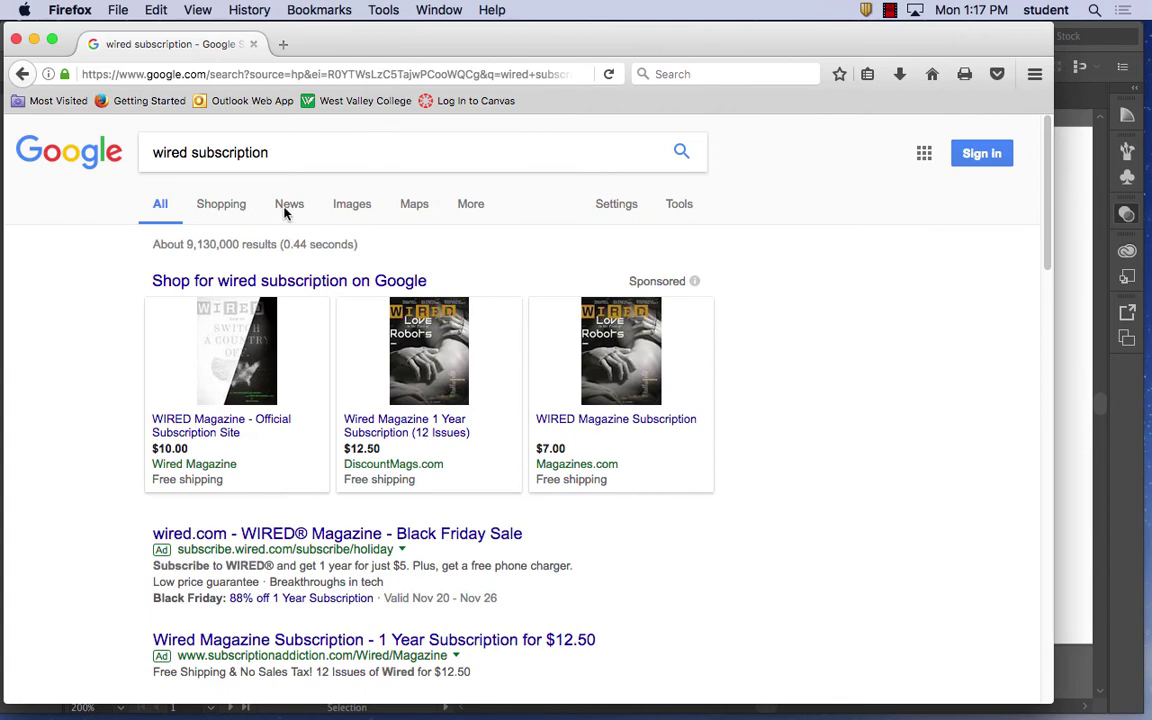
pyautogui.click(373, 211)
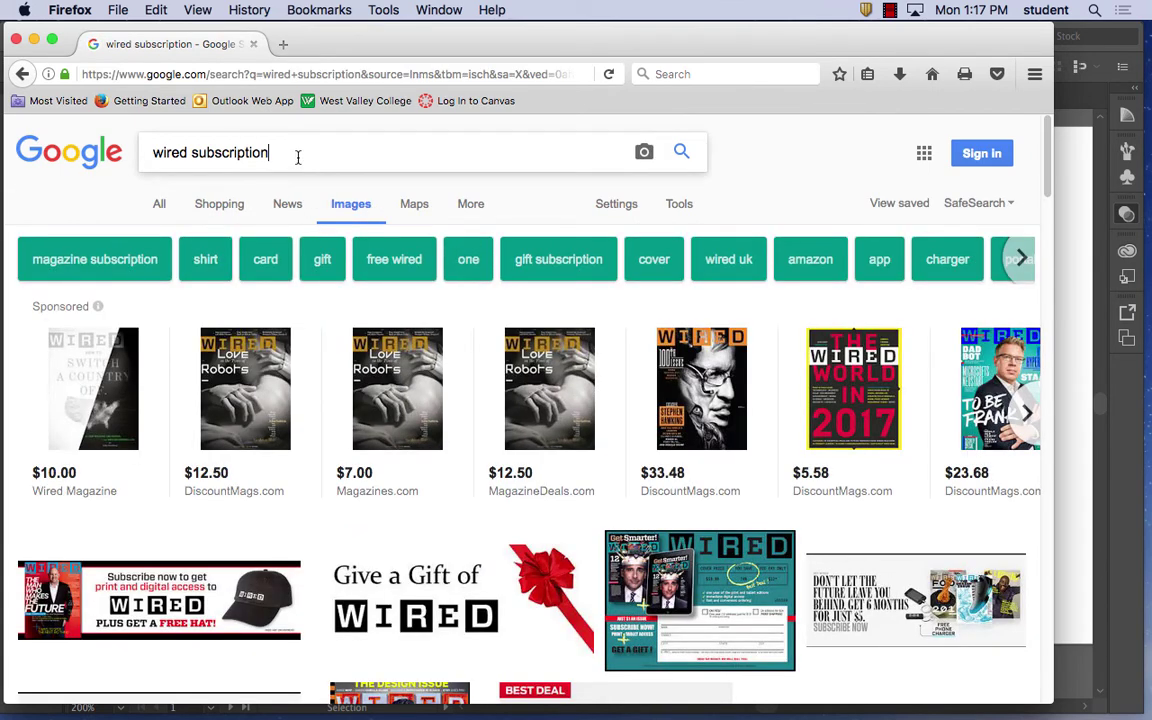
pyautogui.click(720, 582)
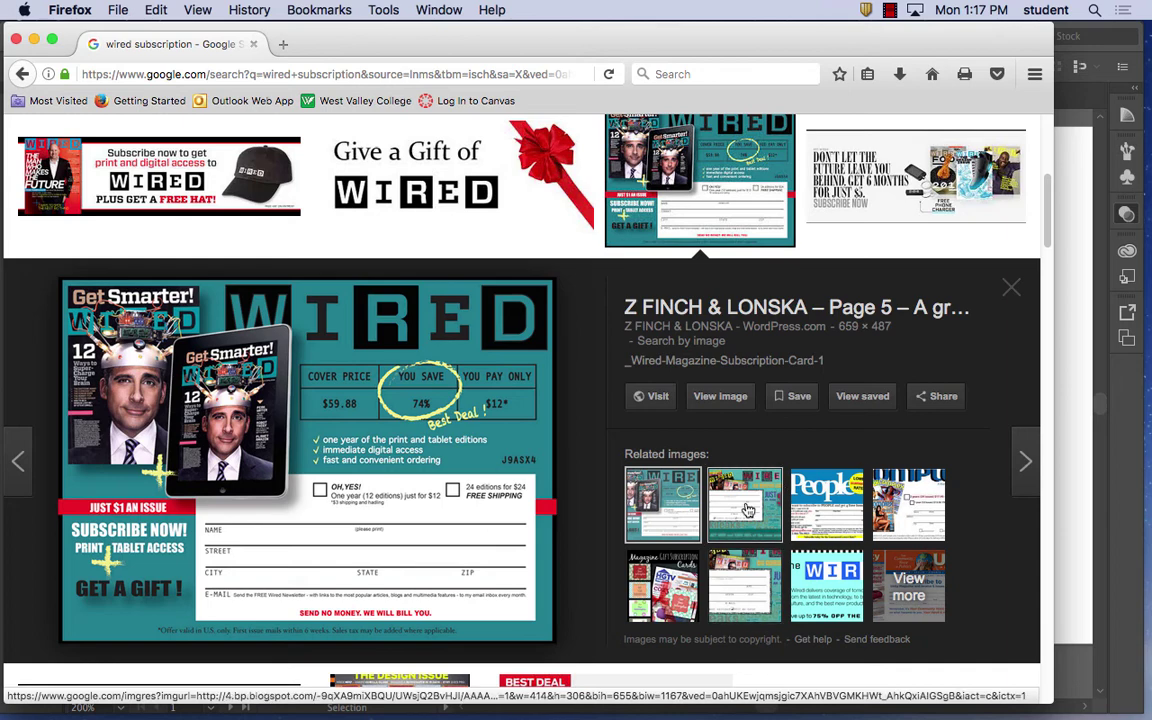
pyautogui.scroll(-10, 449, 482)
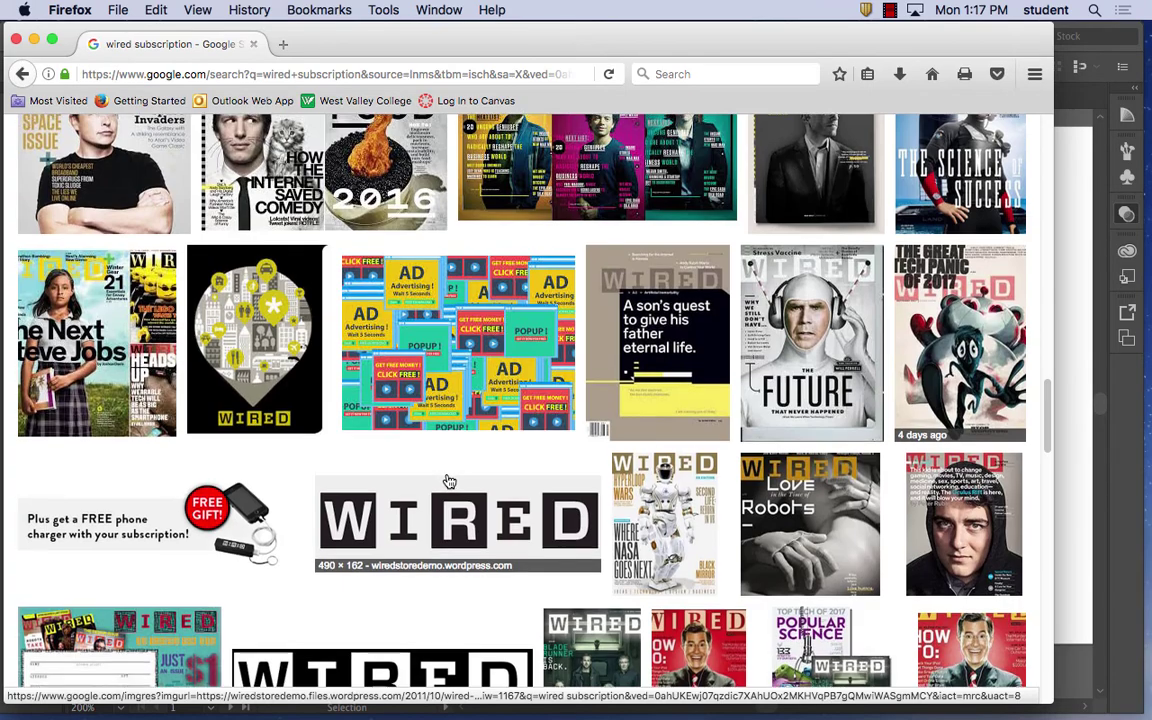
pyautogui.scroll(12, 449, 482)
pyautogui.scroll(-1, 450, 481)
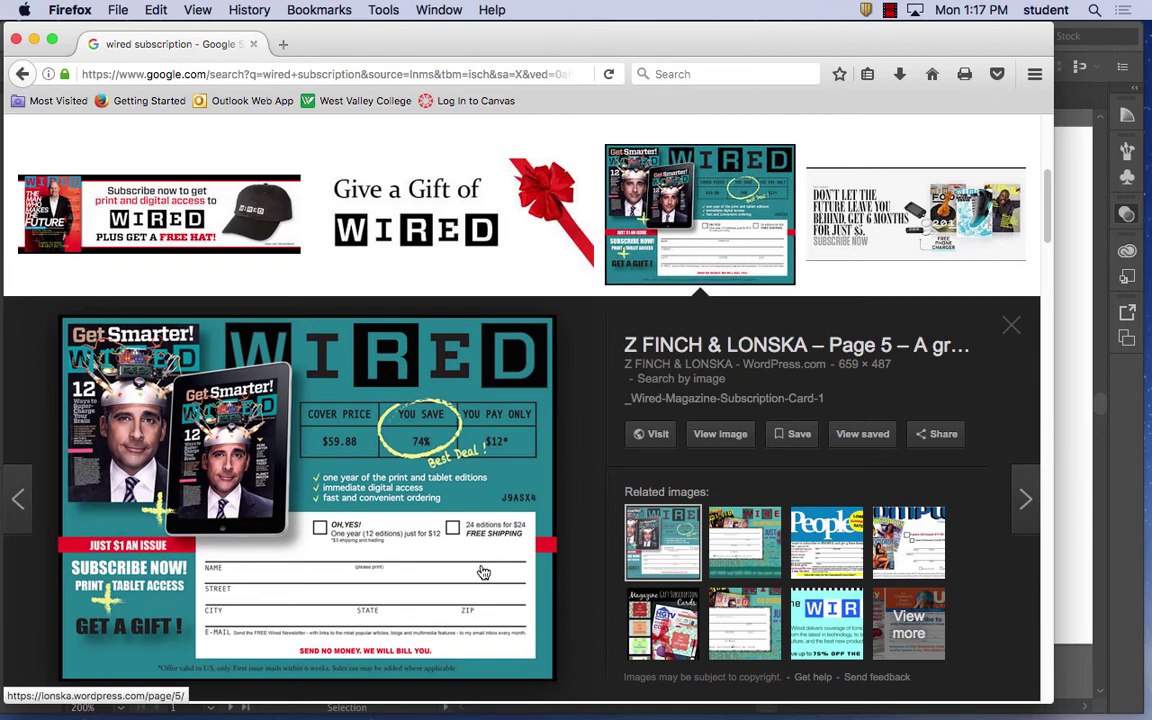
# Step: Move the browser window aside, return to Illustrator, and move the Character, Appearance and Stroke panels clear of the card's open area
pyautogui.moveTo(325, 39); pyautogui.dragTo(938, 65)
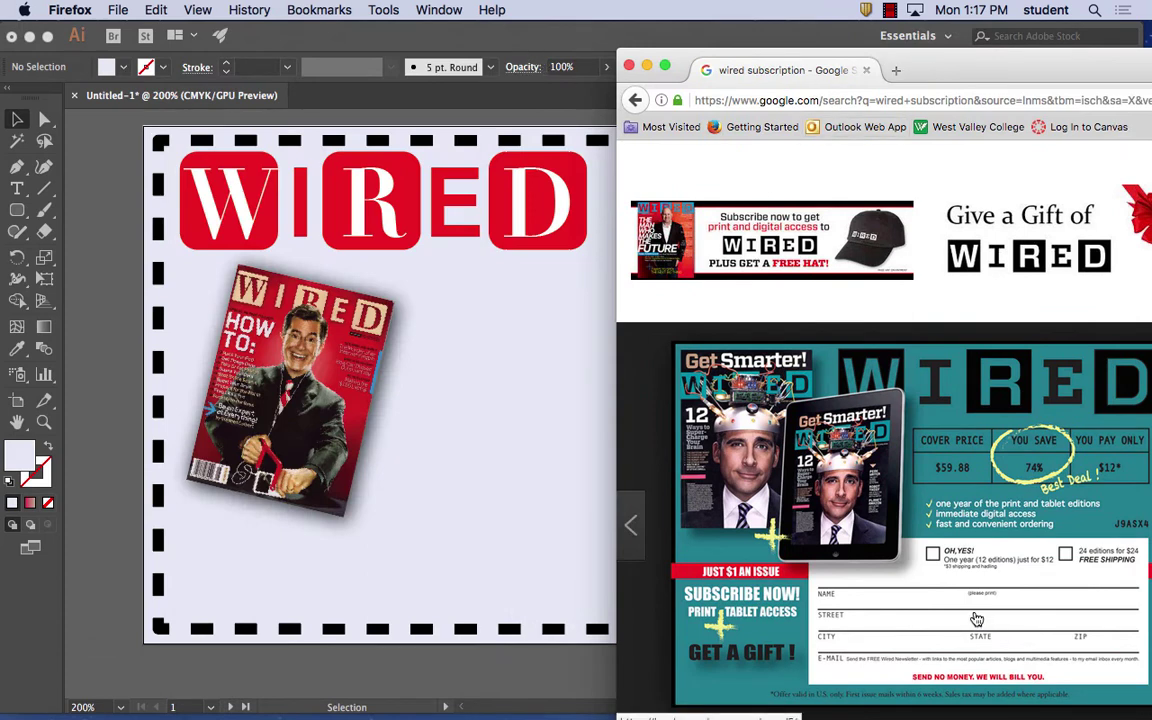
pyautogui.click(512, 47)
pyautogui.moveTo(772, 133); pyautogui.dragTo(393, 559)
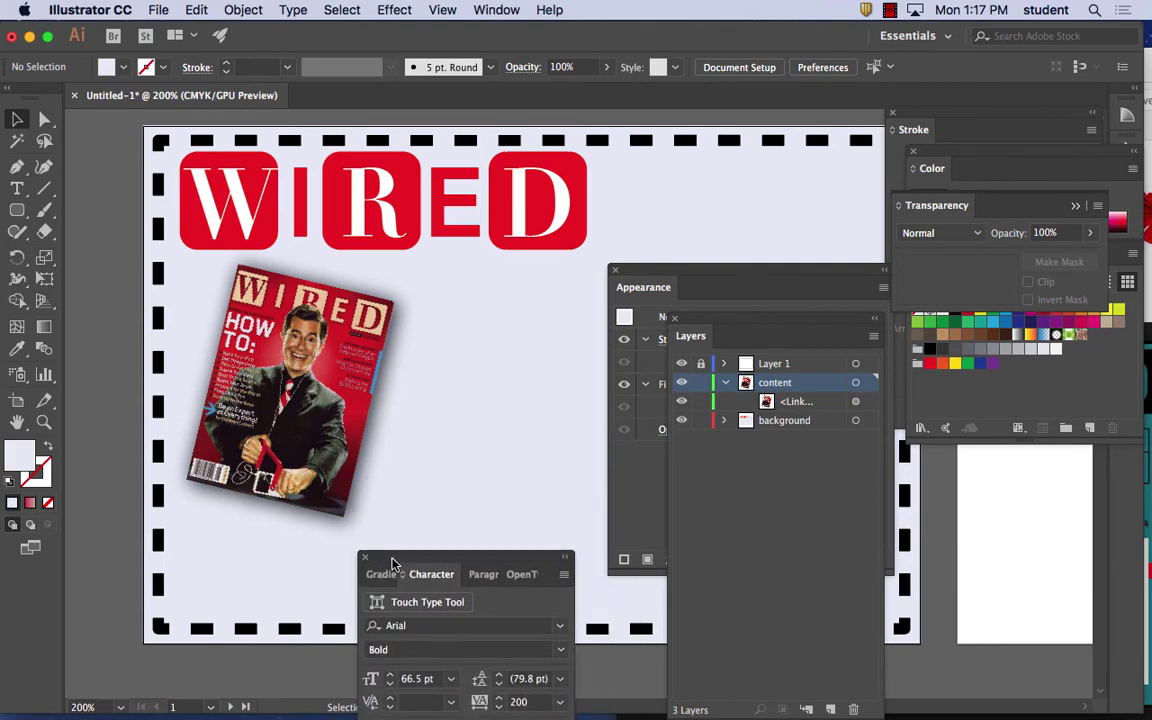
pyautogui.moveTo(667, 270); pyautogui.dragTo(1000, 652)
pyautogui.moveTo(928, 114); pyautogui.dragTo(1043, 133)
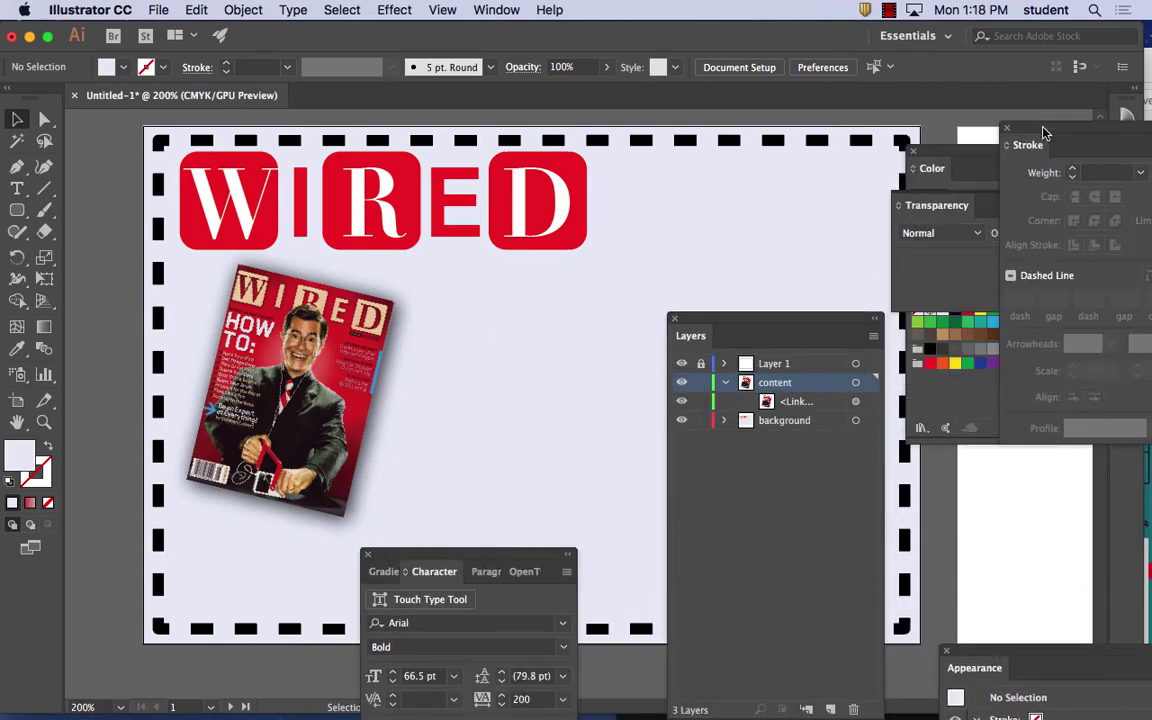
# Step: Add the point text "$1" to the right of the WIRED logo on the content layer
pyautogui.hscroll(5, 738, 218)
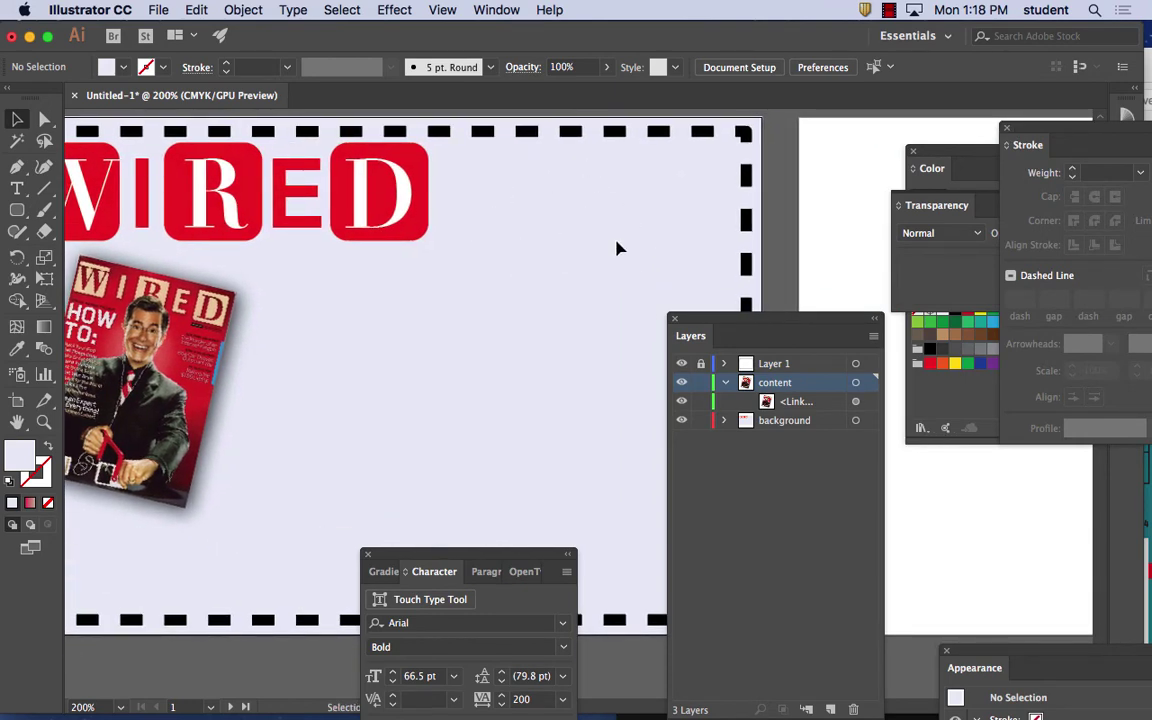
pyautogui.click(17, 187)
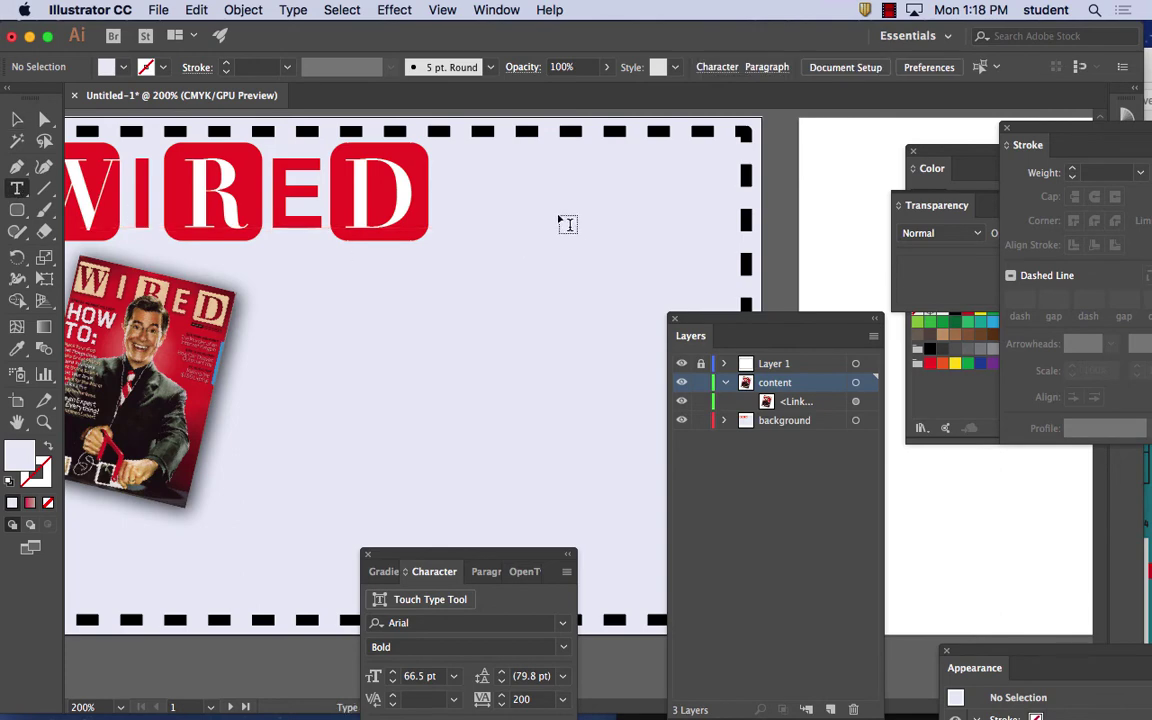
pyautogui.click(520, 192)
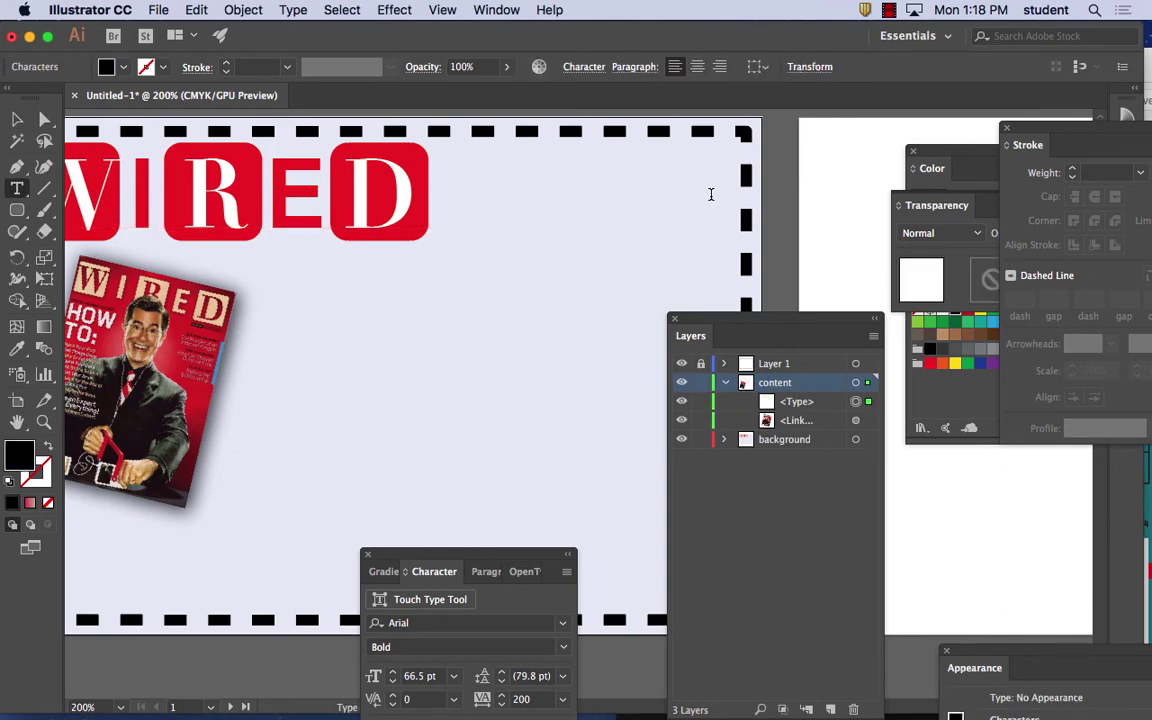
pyautogui.write('$1')
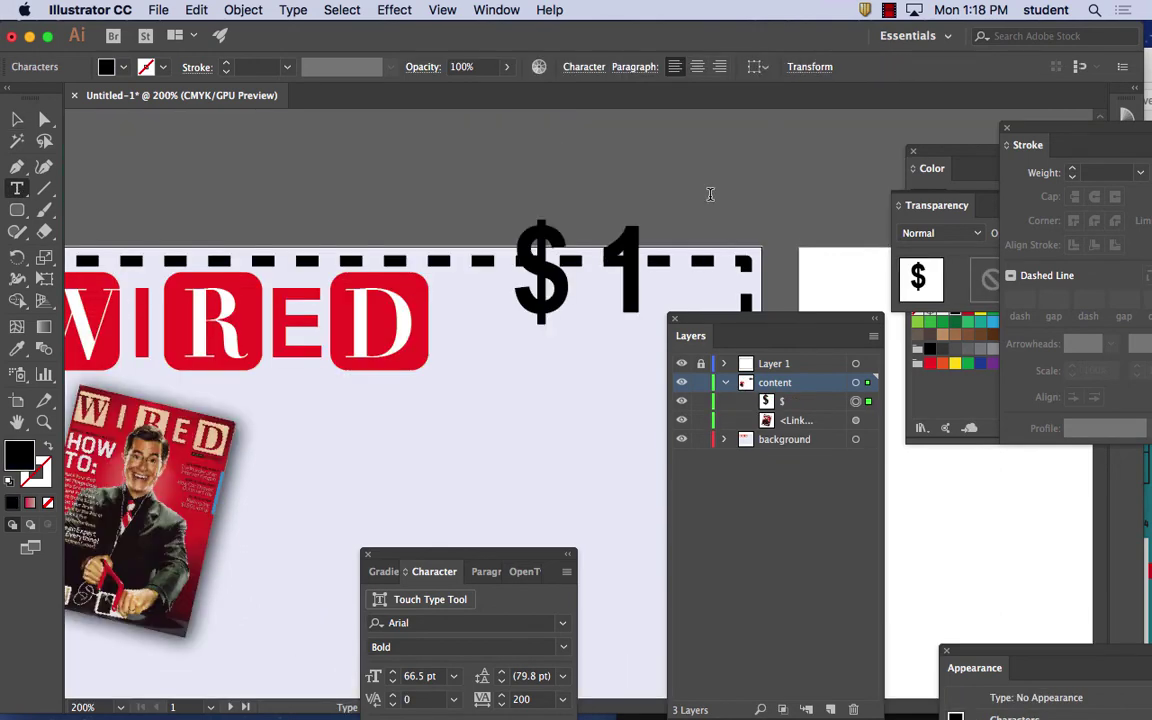
pyautogui.press('Escape')
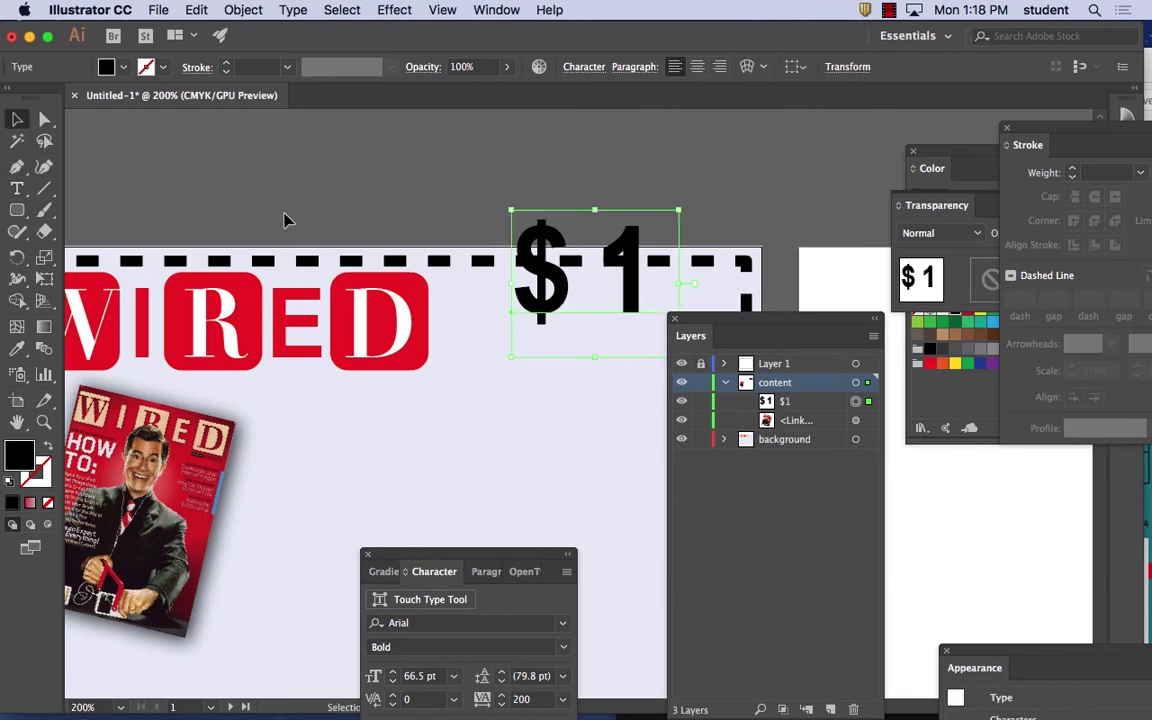
# Step: Scale the "$1" text down to a narrower shape at about 47 pt and place it inside the dashed border beside the logo
pyautogui.moveTo(678, 211); pyautogui.dragTo(629, 187)
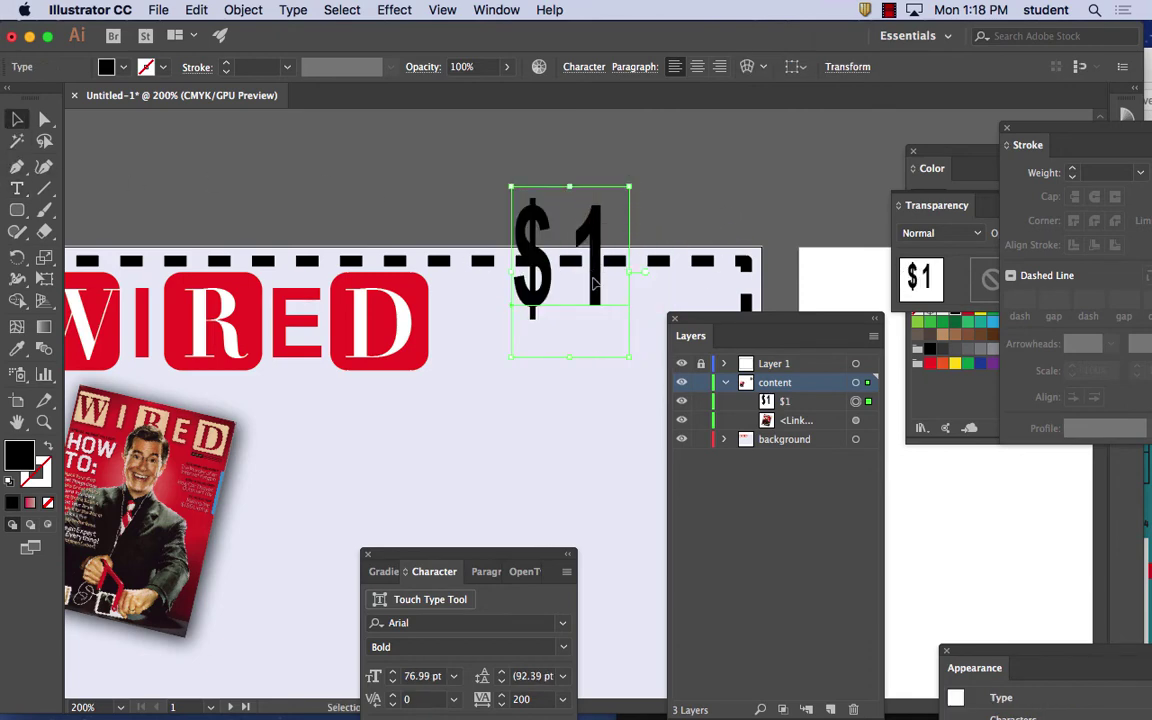
pyautogui.moveTo(591, 268); pyautogui.dragTo(562, 354)
pyautogui.moveTo(595, 440); pyautogui.dragTo(570, 331)
pyautogui.press('t')
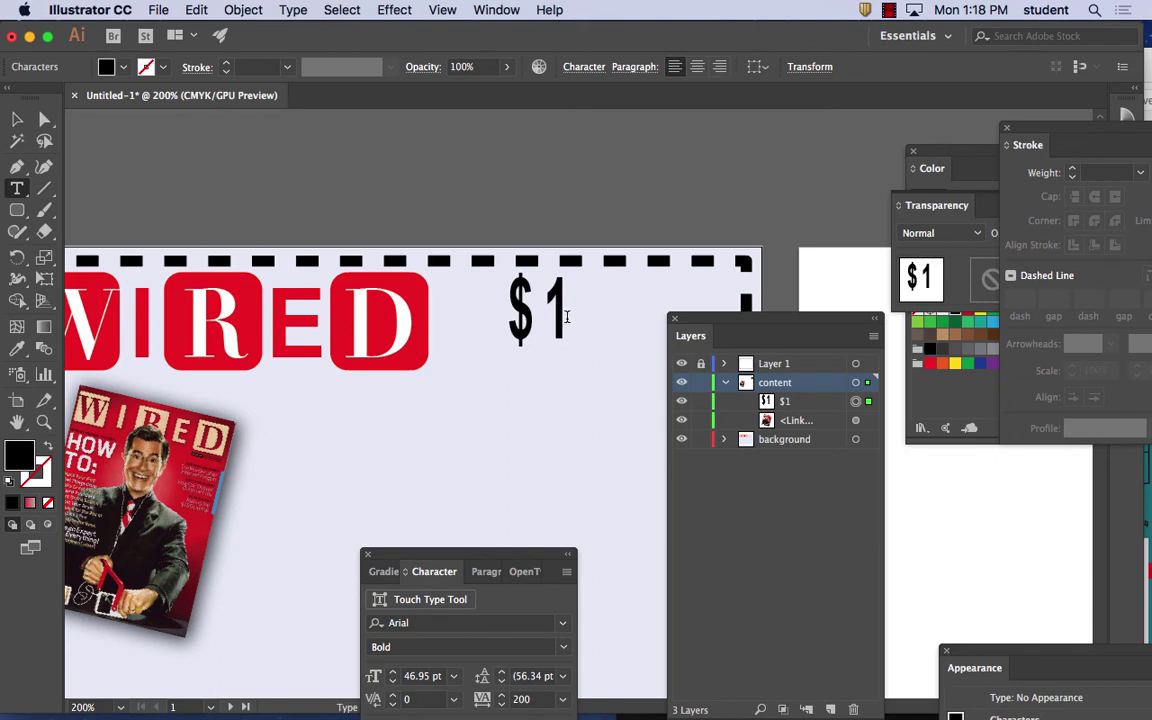
pyautogui.click(577, 316)
pyautogui.write('Issue')
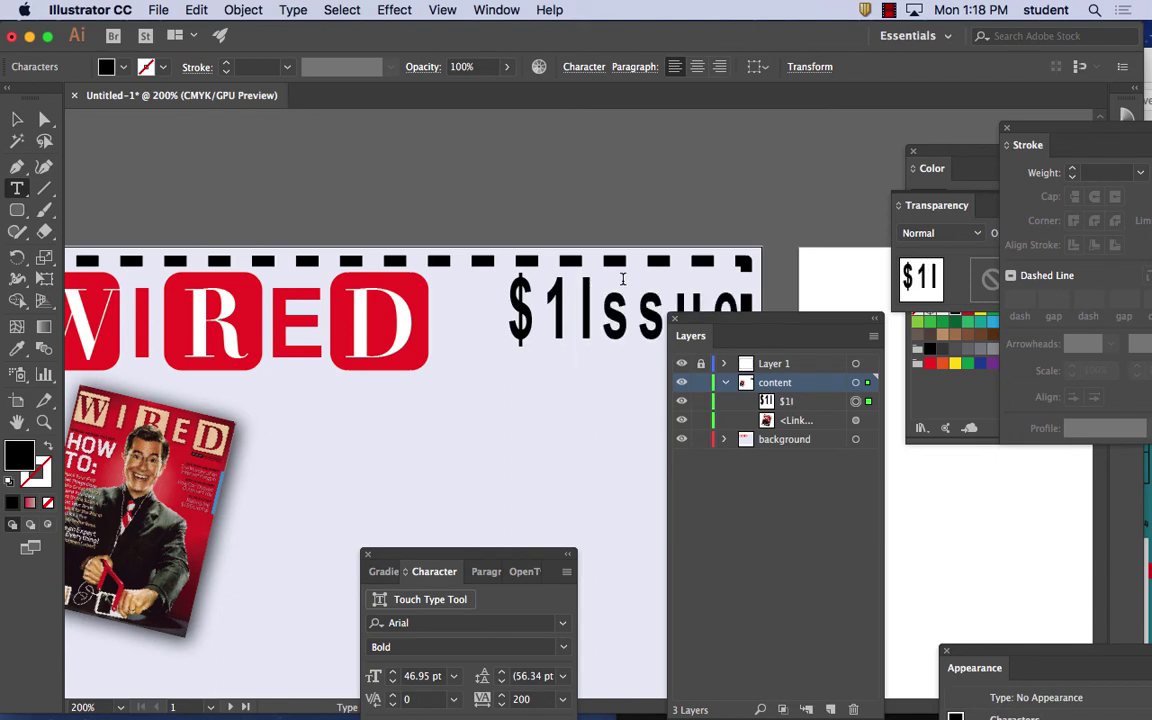
pyautogui.moveTo(722, 321); pyautogui.dragTo(826, 363)
pyautogui.moveTo(748, 318); pyautogui.dragTo(578, 318)
pyautogui.press('BackSpace')
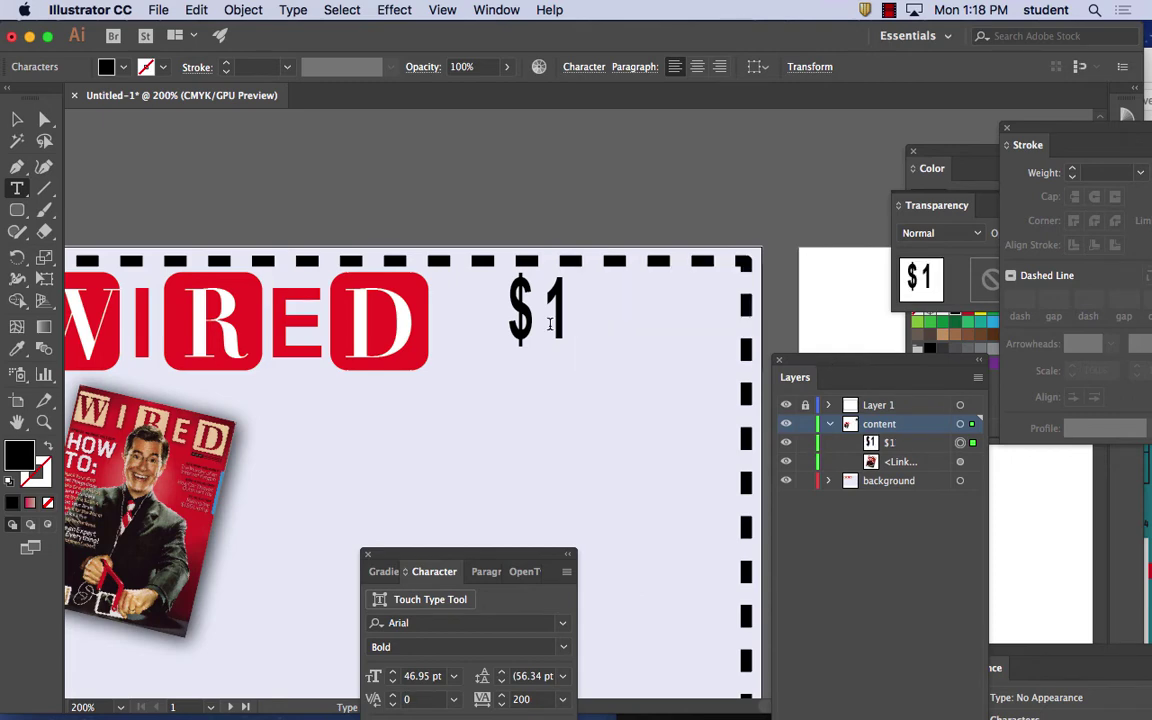
pyautogui.press('Escape')
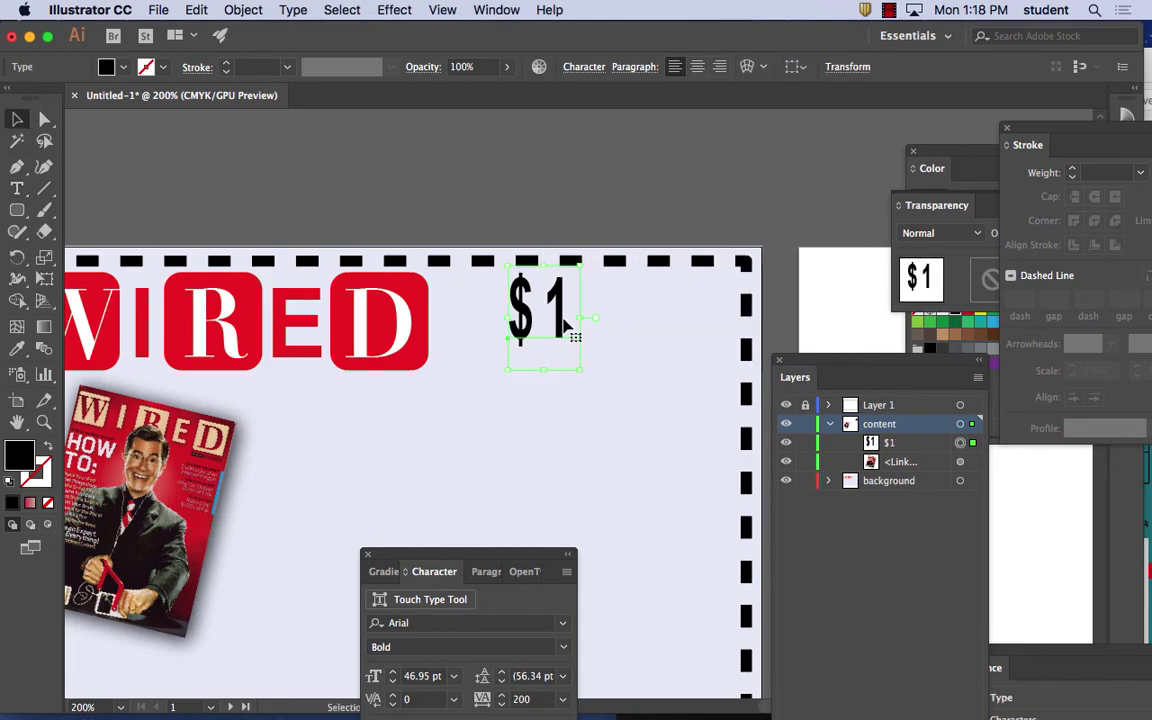
# Step: Move the "$1" closer to the WIRED logo and add a separate text "an" below and to the right of it
pyautogui.moveTo(567, 325); pyautogui.dragTo(530, 323)
pyautogui.click(580, 372)
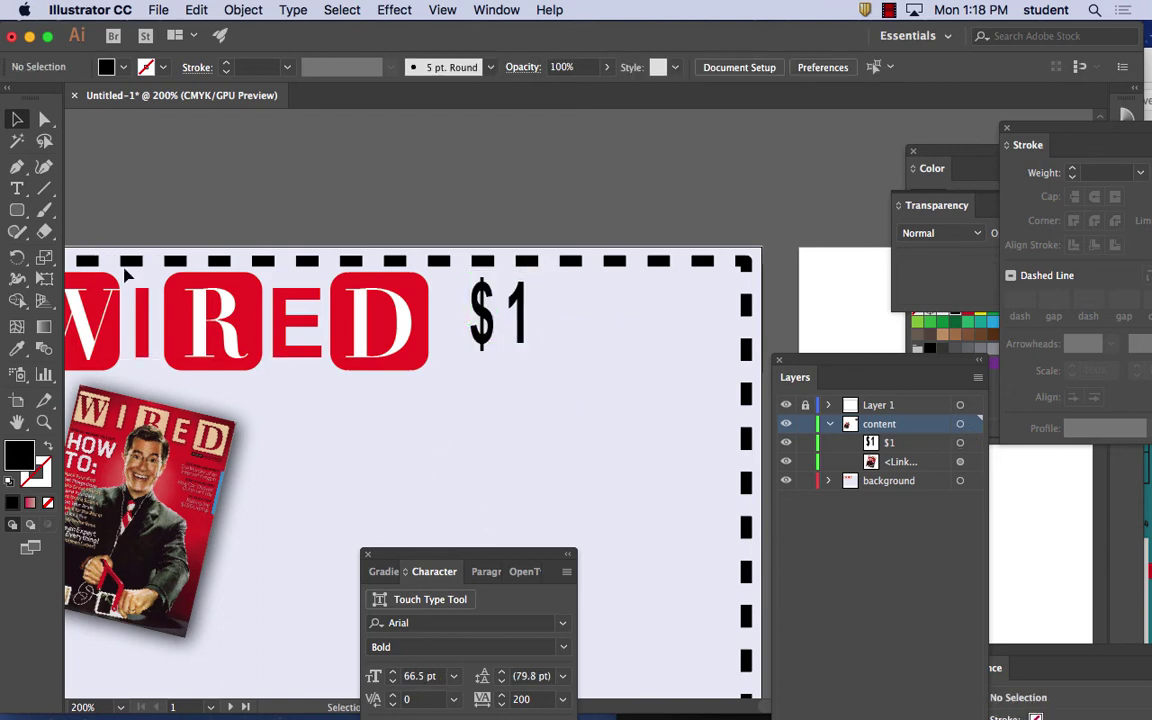
pyautogui.click(17, 188)
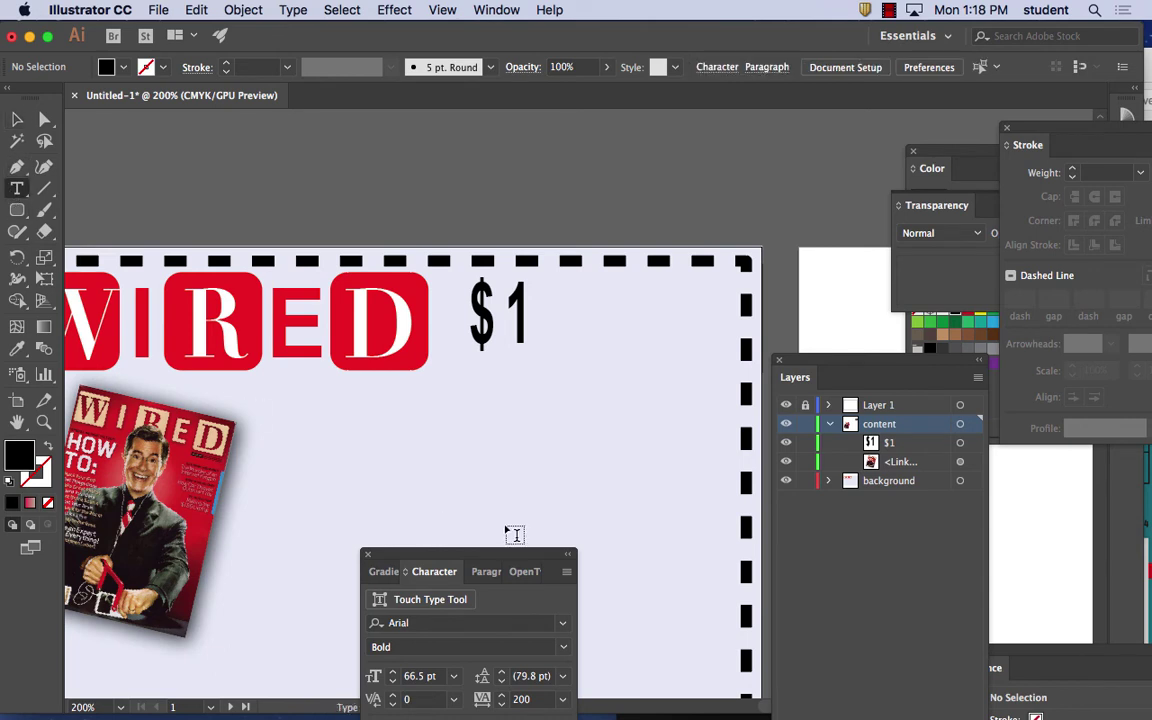
pyautogui.click(583, 425)
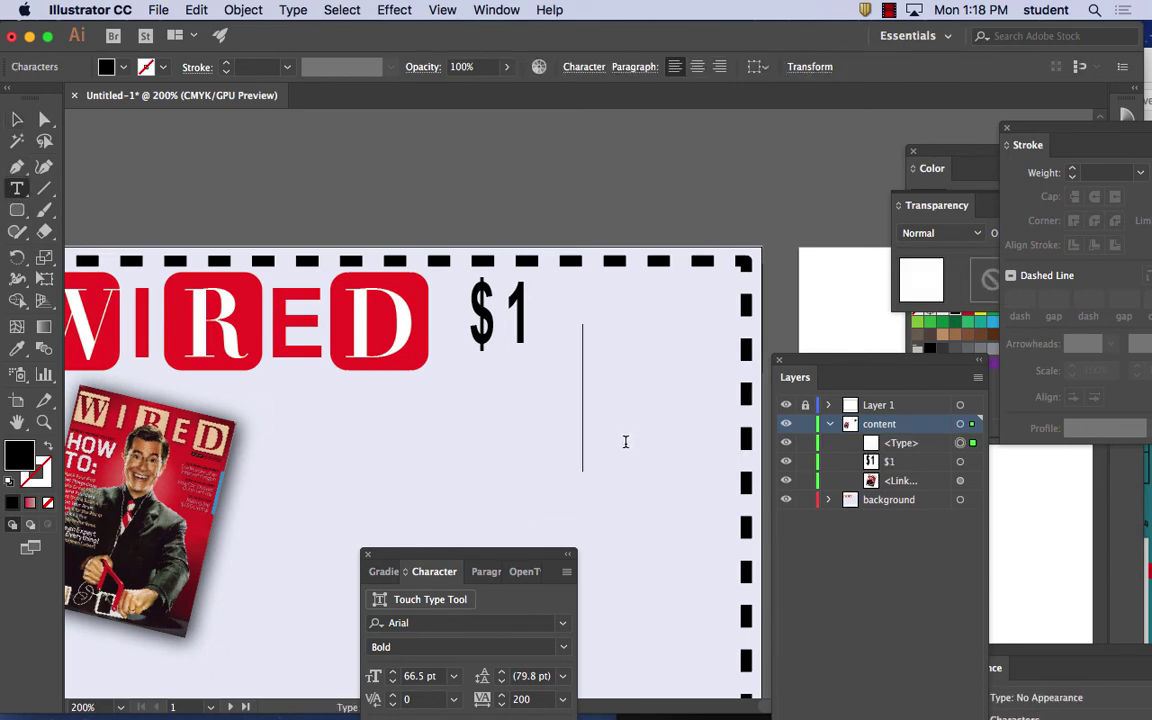
pyautogui.write('an')
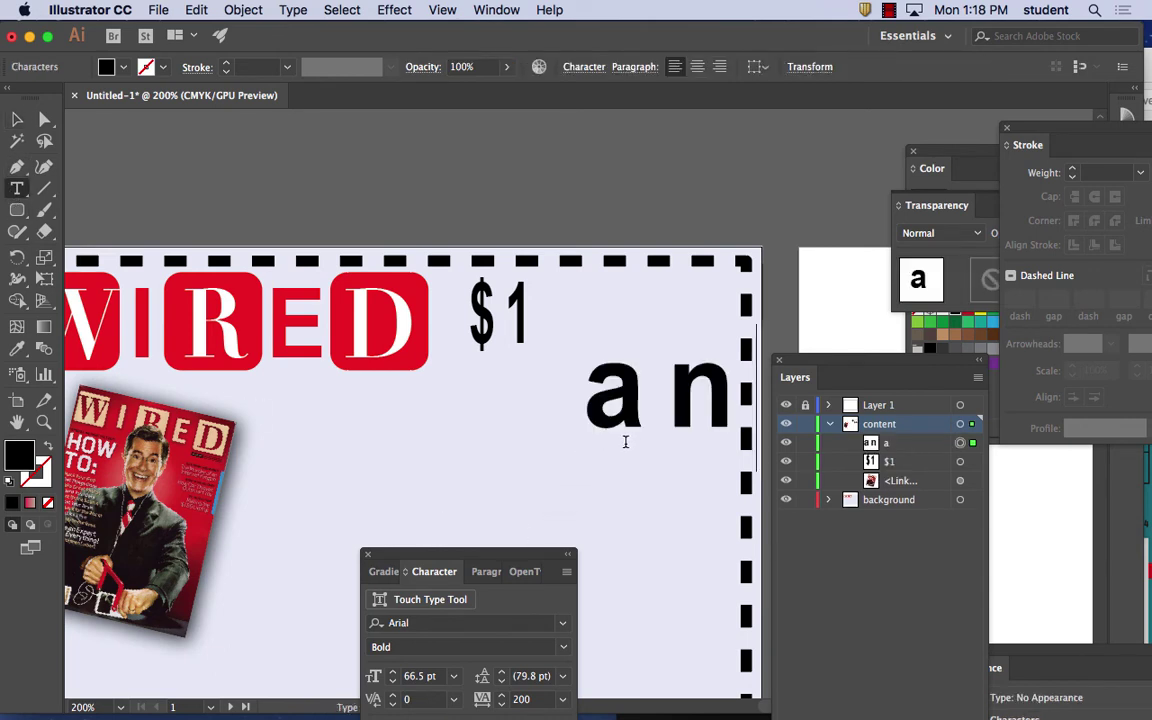
# Step: Set the "an" text to a tracking of 5 and a size of 21 pt, and place it directly beside the "$1"
pyautogui.press('super+a')
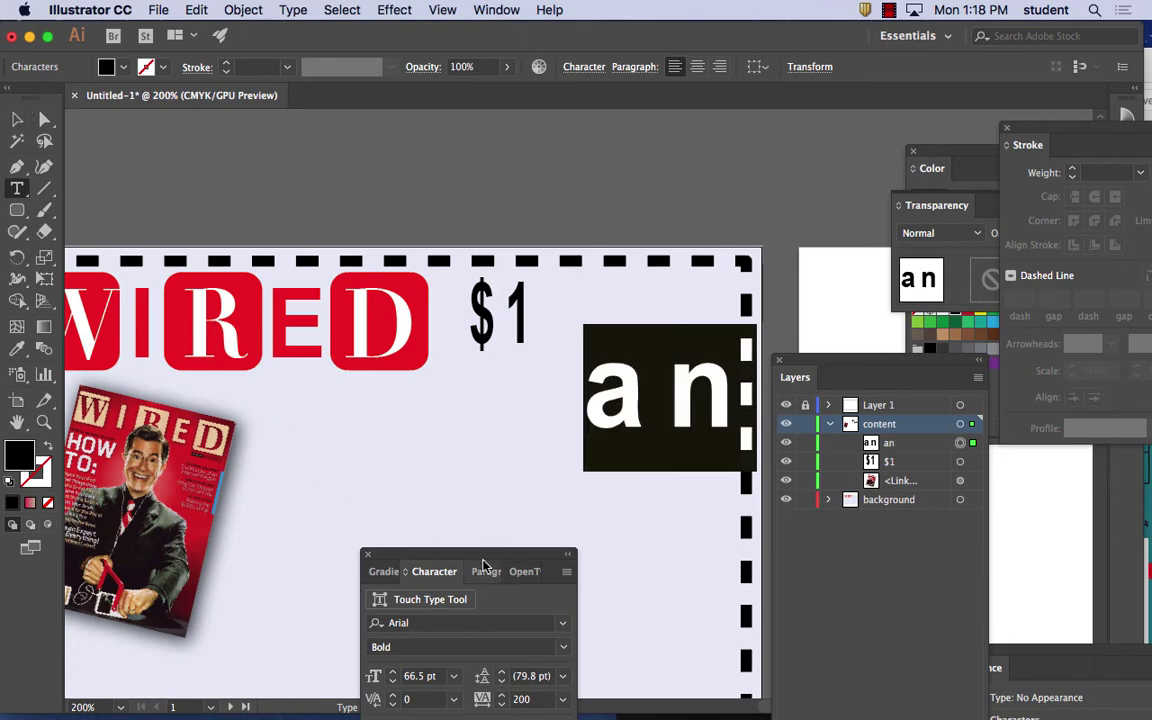
pyautogui.moveTo(497, 556); pyautogui.dragTo(471, 477)
pyautogui.click(537, 620)
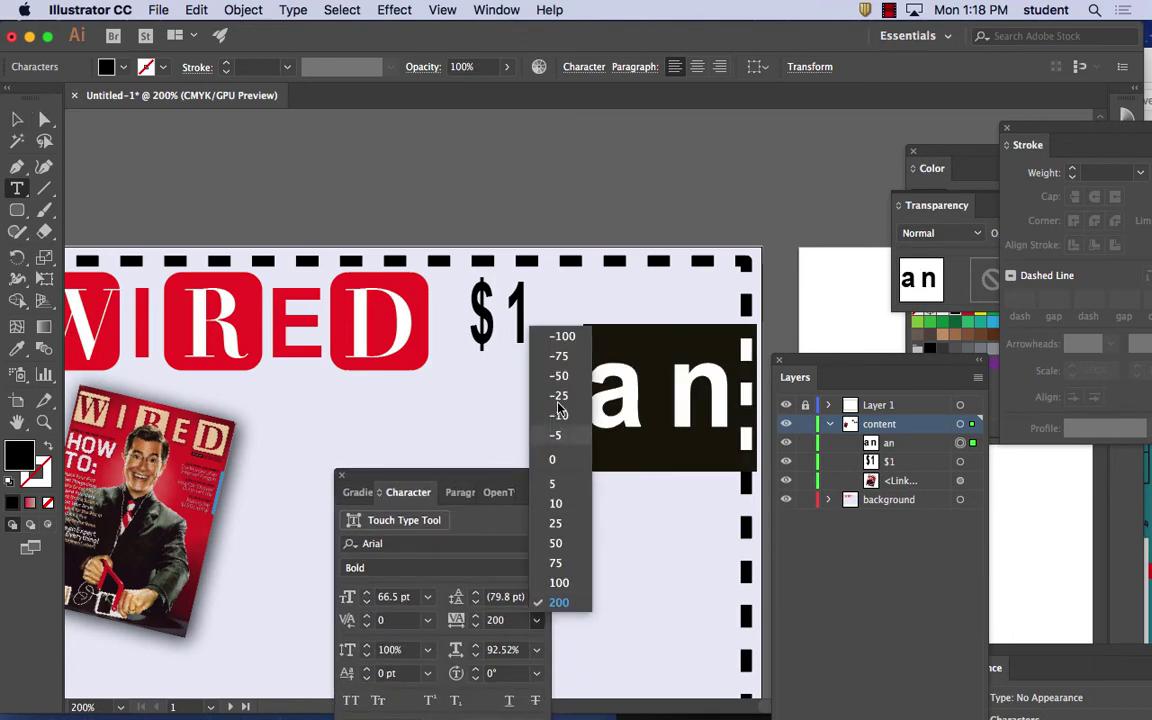
pyautogui.click(556, 482)
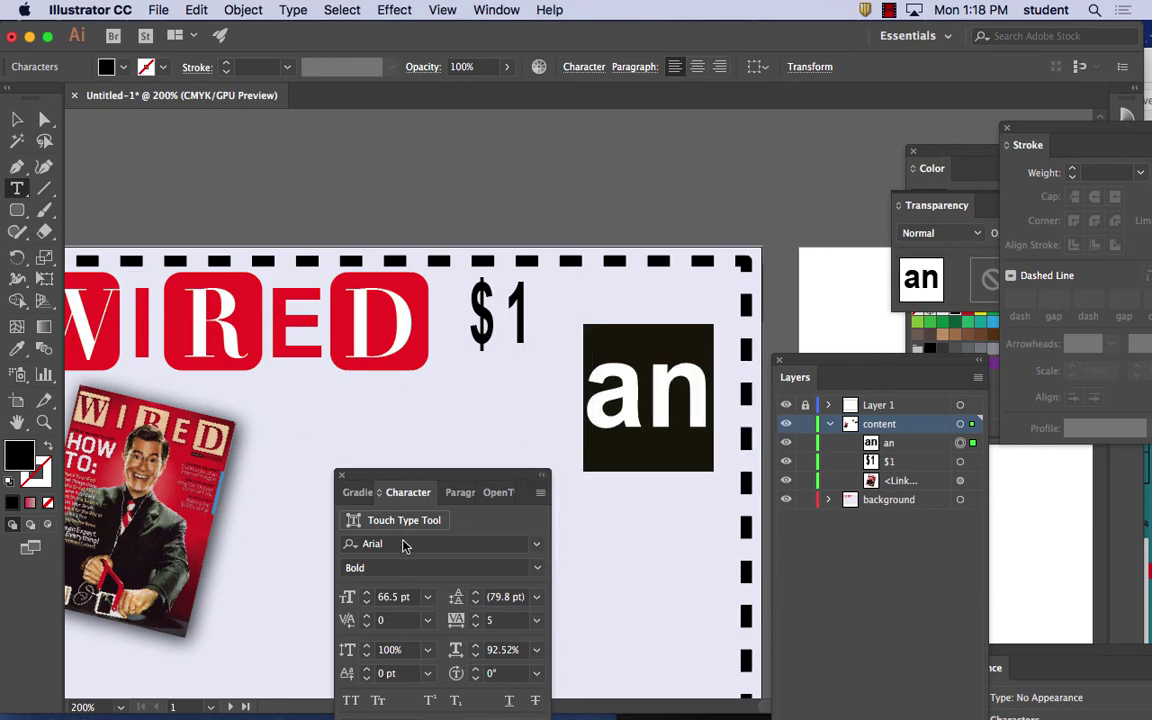
pyautogui.click(427, 596)
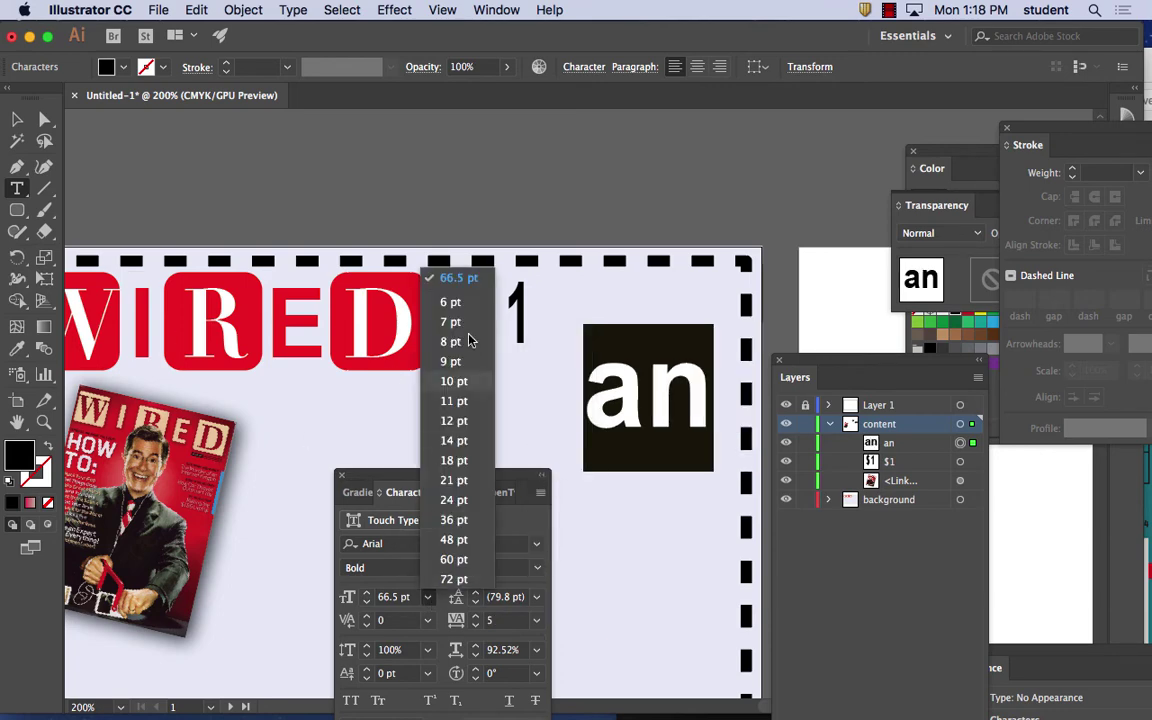
pyautogui.click(453, 480)
pyautogui.press('Escape')
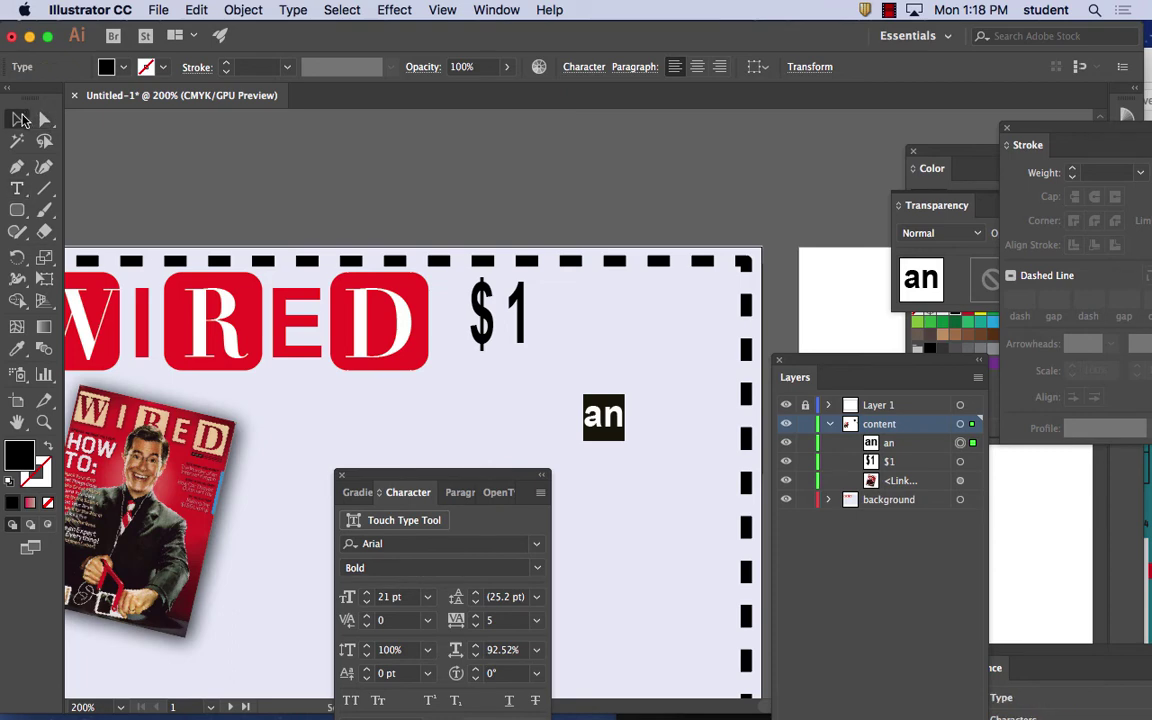
pyautogui.moveTo(622, 425); pyautogui.dragTo(573, 333)
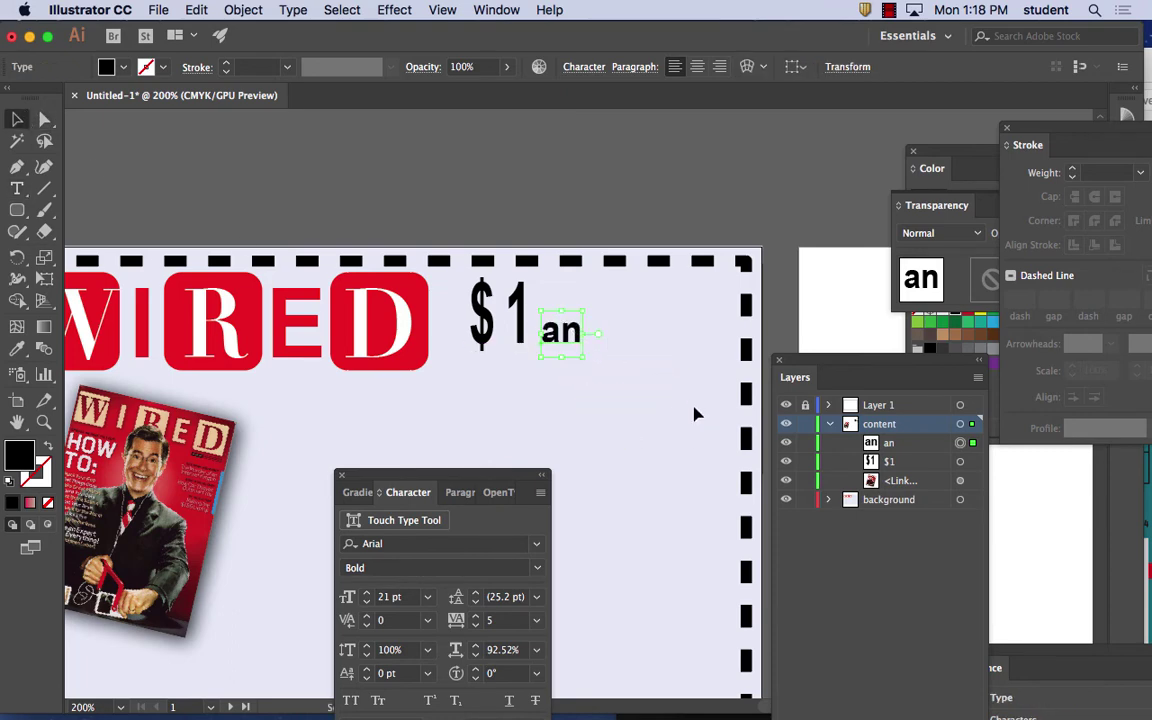
# Step: Recolor the digit 1 in "$1" with the red sampled from the magazine cover using the Eyedropper, and deselect the text
pyautogui.press('t')
pyautogui.click(510, 310)
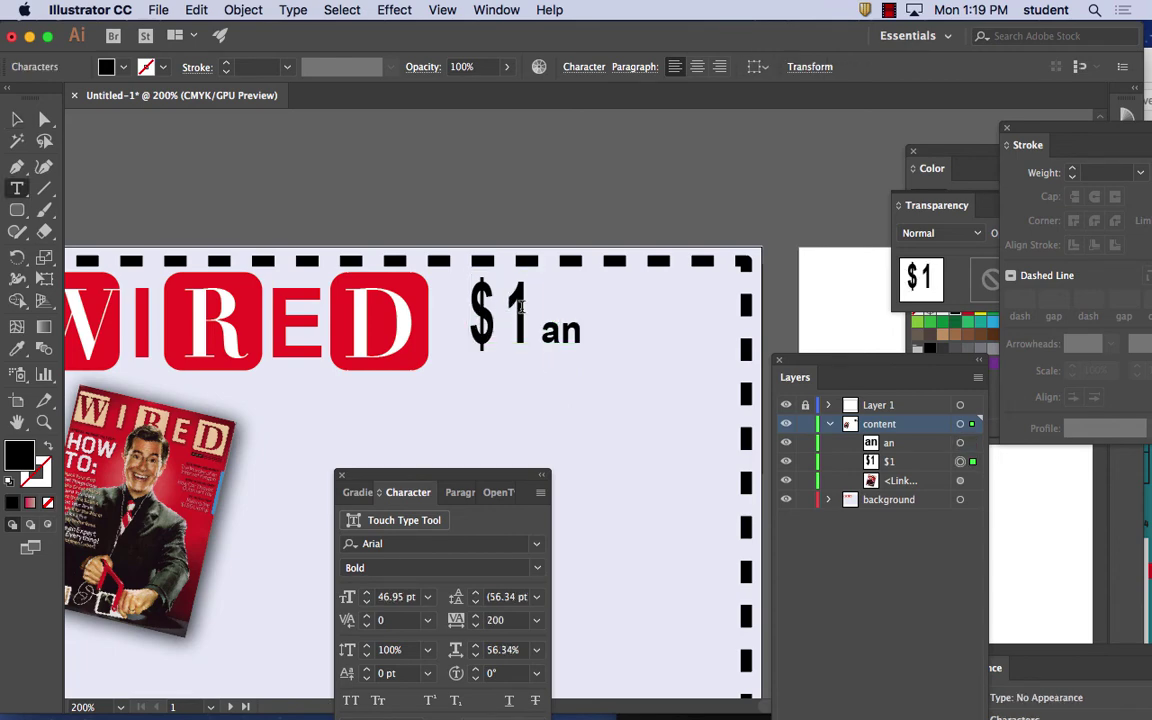
pyautogui.moveTo(505, 310); pyautogui.dragTo(540, 318)
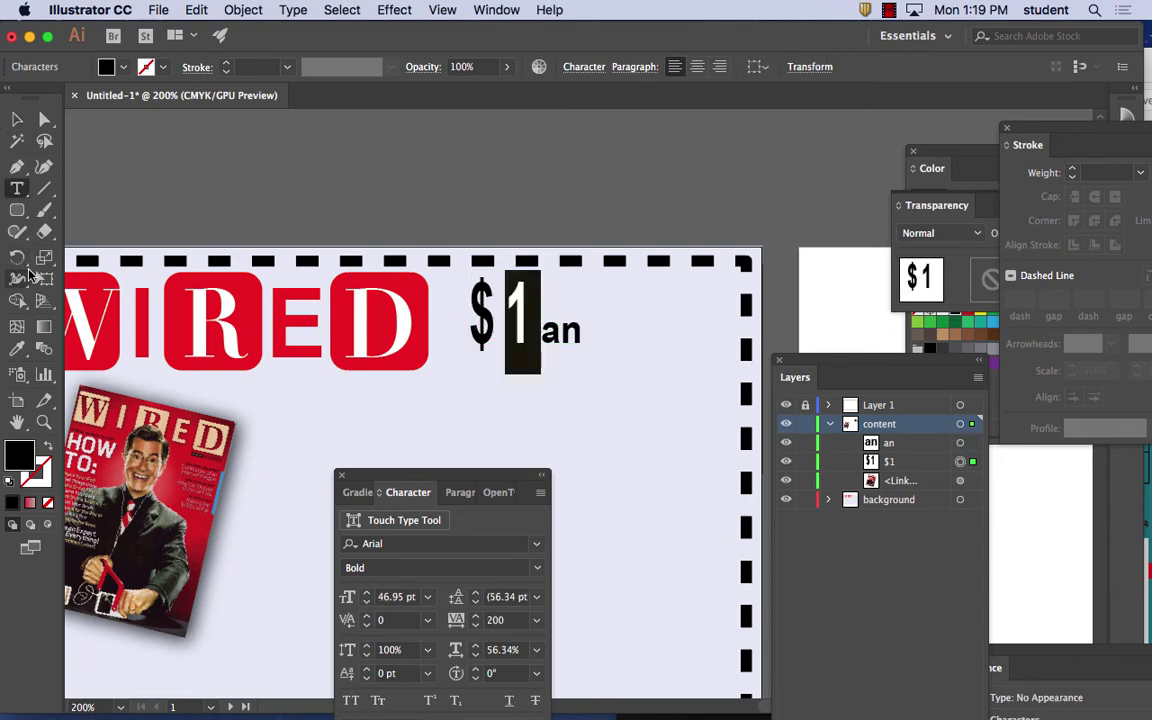
pyautogui.click(16, 348)
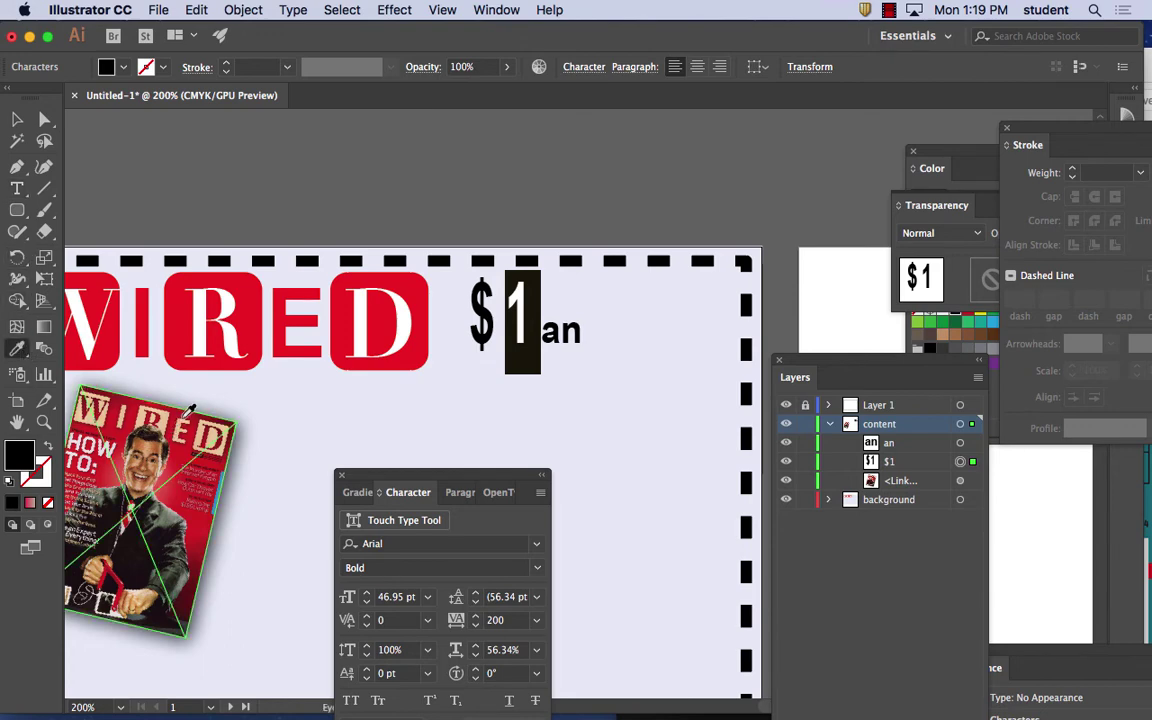
pyautogui.click(185, 415)
pyautogui.press('Escape')
pyautogui.click(447, 208)
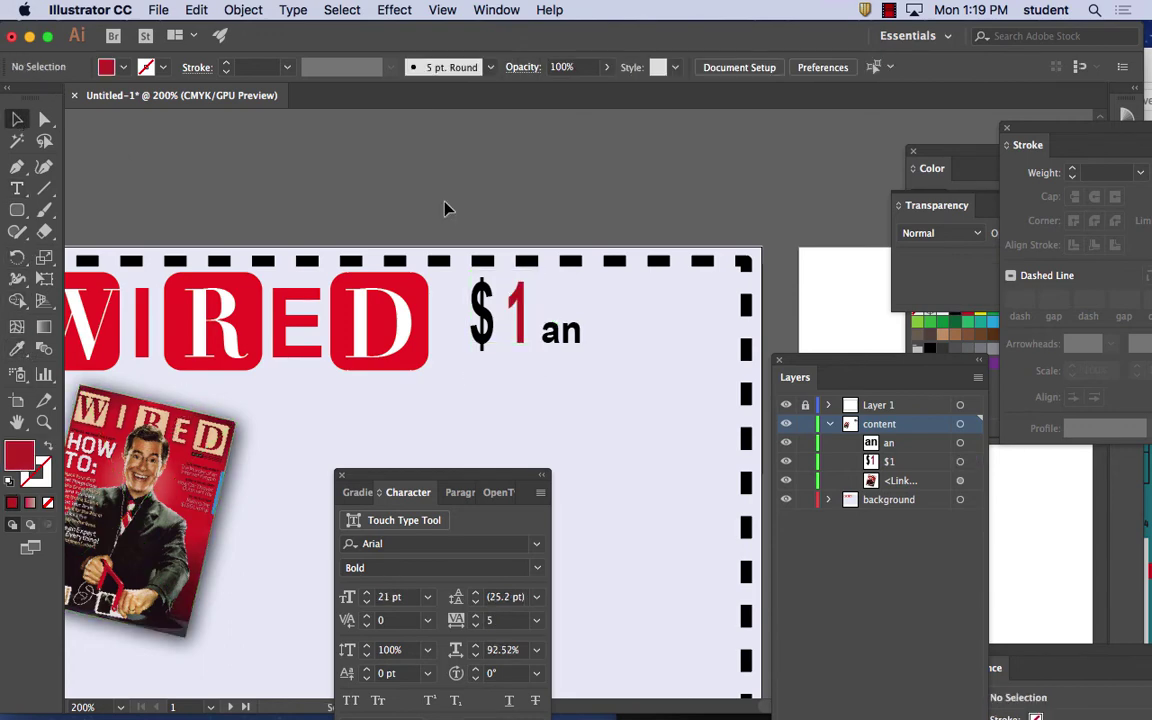
# Step: Recolor the dollar sign in "$1" green and shift the "$1" and "an" texts slightly away from the WIRED logo
pyautogui.press('t')
pyautogui.click(487, 310)
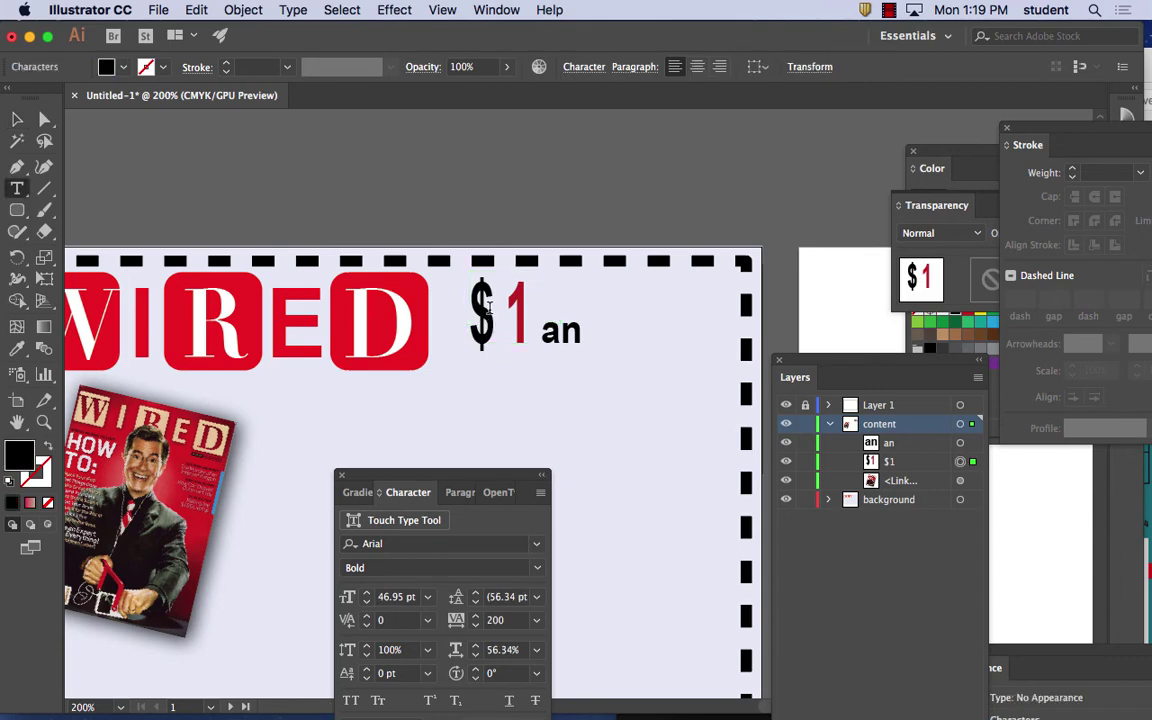
pyautogui.moveTo(487, 310); pyautogui.dragTo(374, 333)
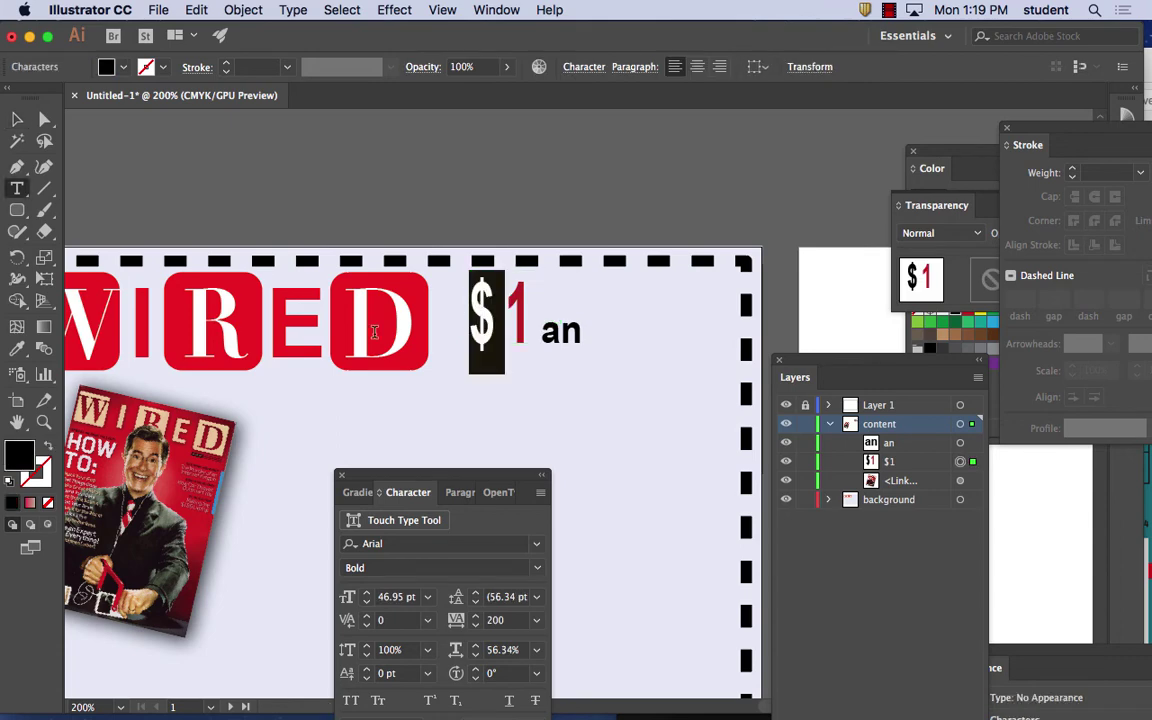
pyautogui.click(918, 319)
pyautogui.press('Escape')
pyautogui.click(290, 196)
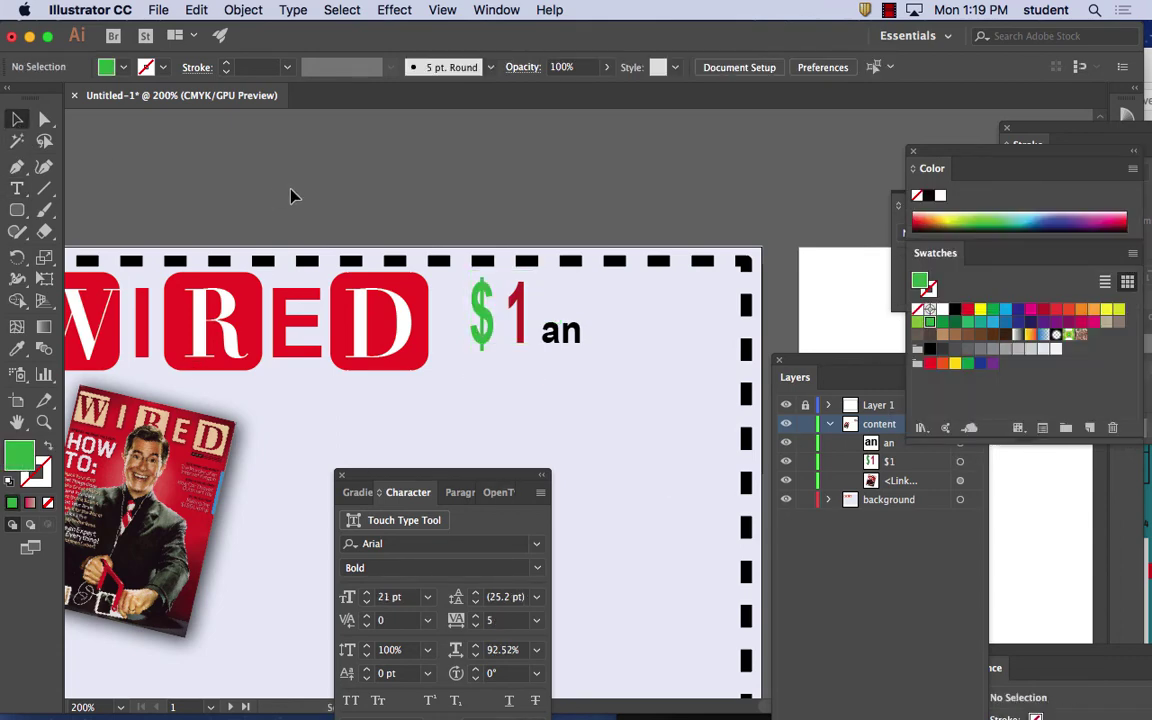
pyautogui.moveTo(498, 340); pyautogui.dragTo(612, 350)
pyautogui.click(557, 385)
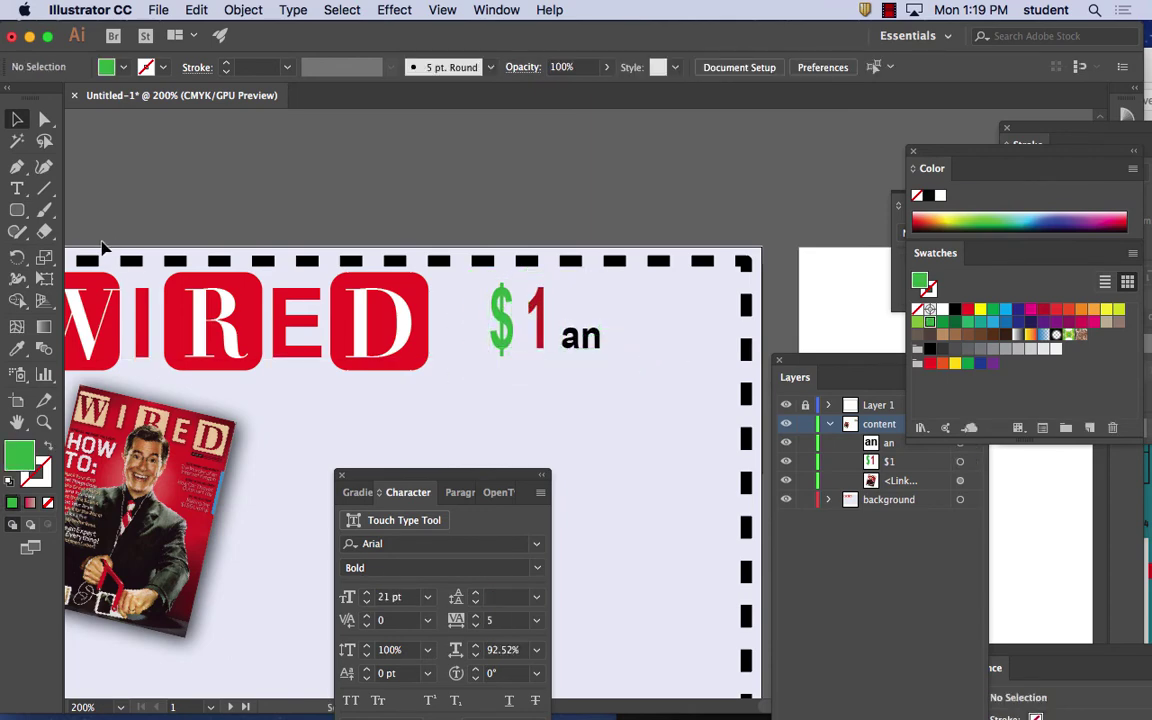
# Step: Extend the "an" text beside the "$1" so it reads "an Issue"
pyautogui.click(590, 345)
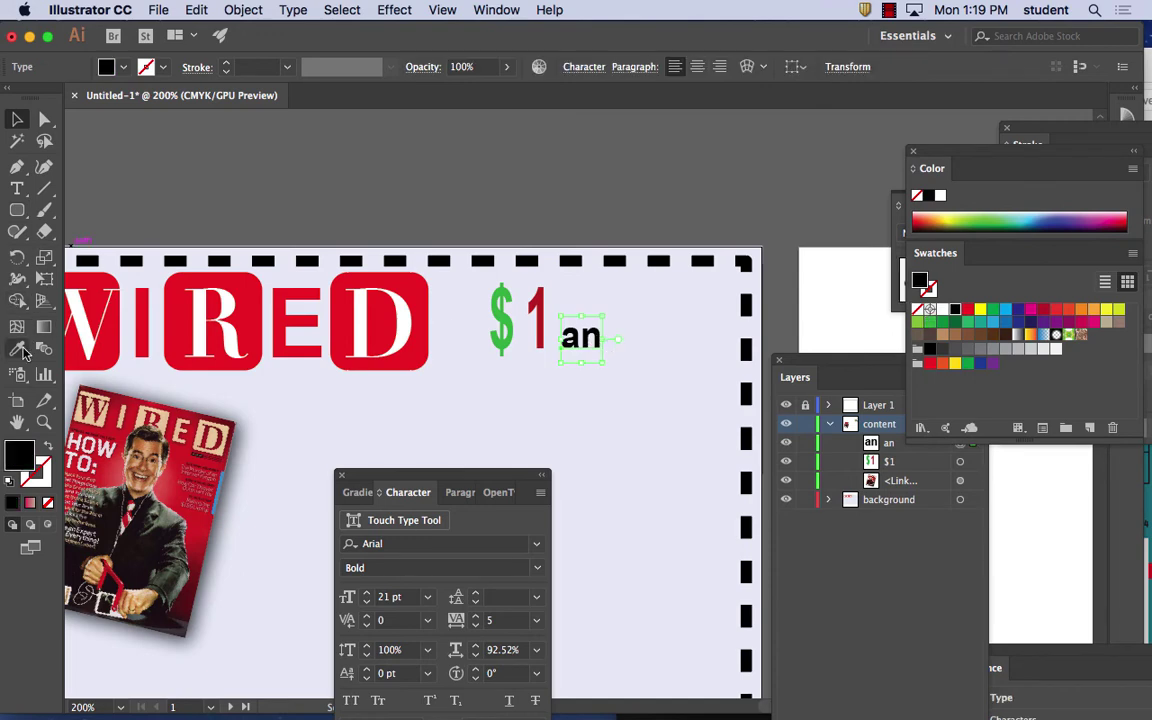
pyautogui.click(17, 188)
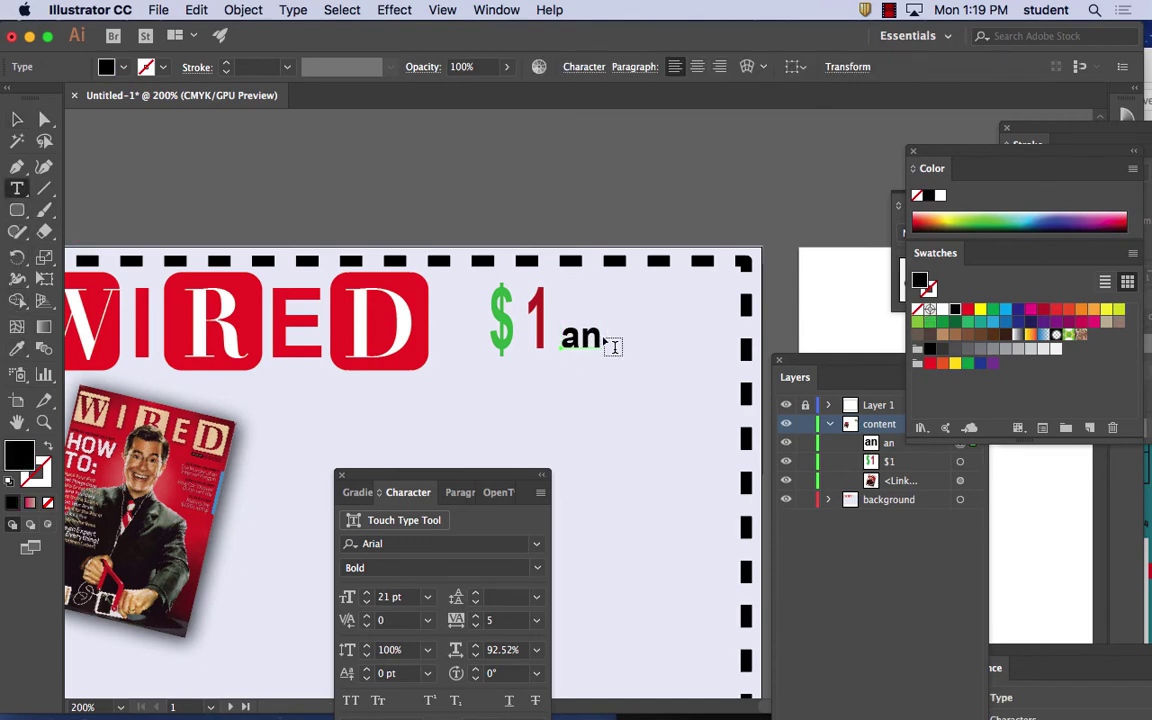
pyautogui.click(600, 337)
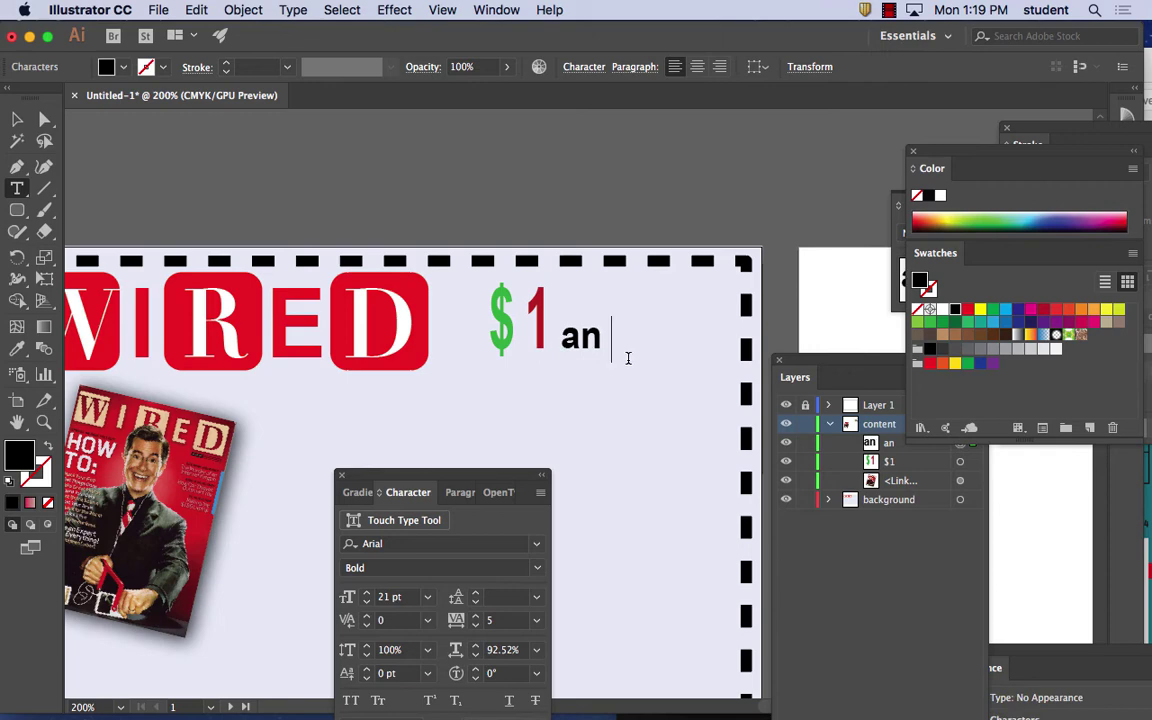
pyautogui.write('Issue')
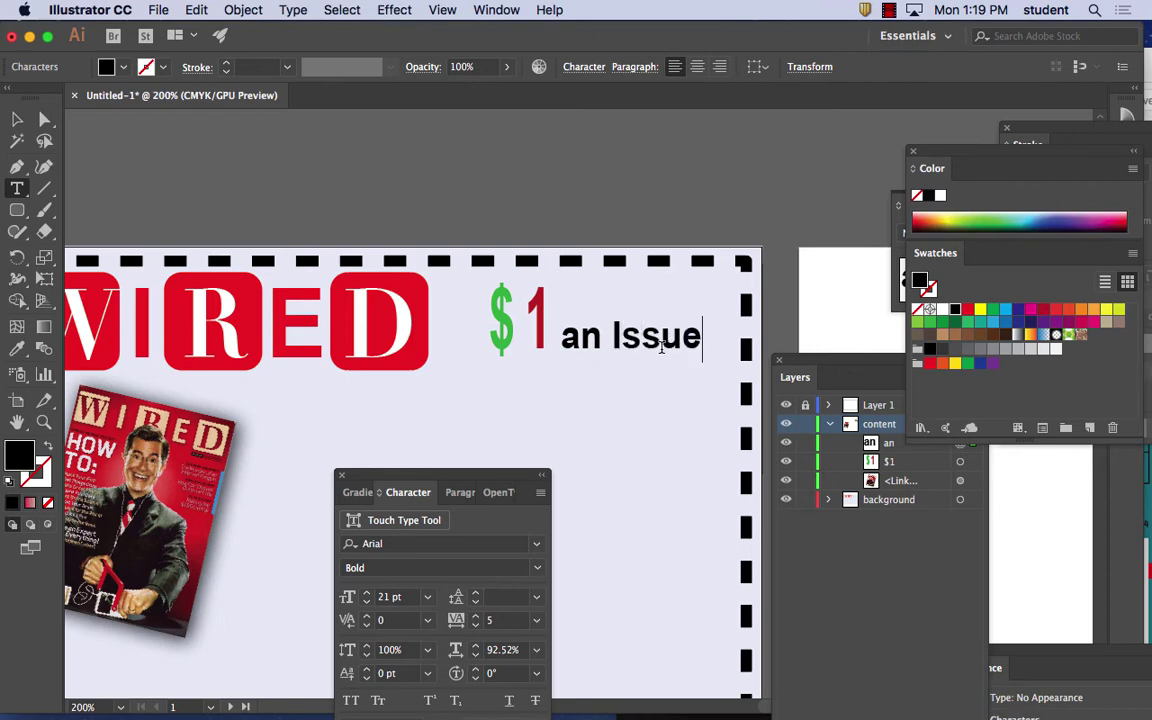
# Step: Set the font of the word "Issue" to Big Caslon Medium and deselect the text
pyautogui.moveTo(707, 334); pyautogui.dragTo(608, 336)
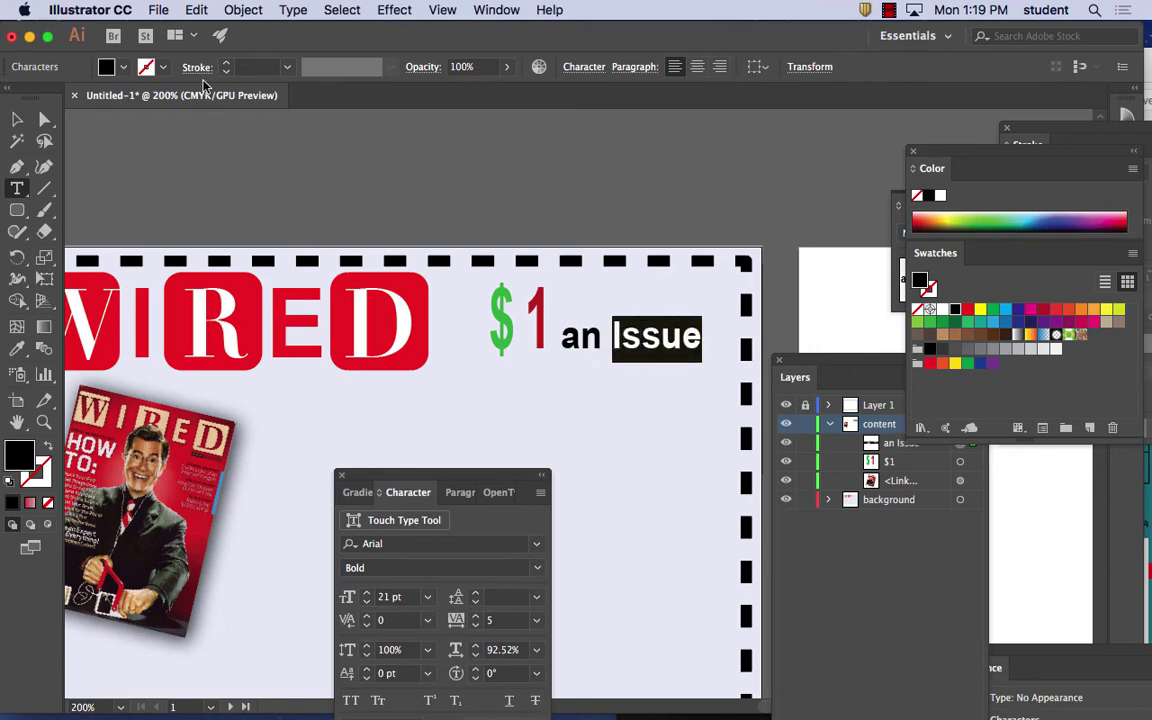
pyautogui.click(298, 10)
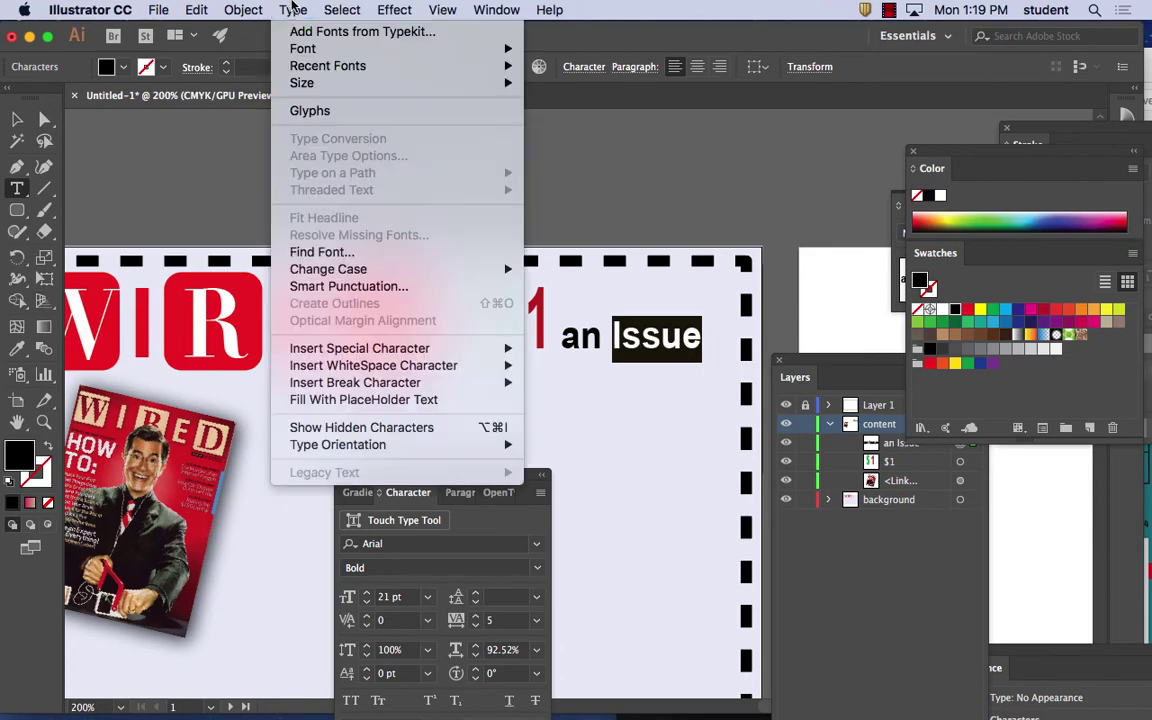
pyautogui.moveTo(310, 48)
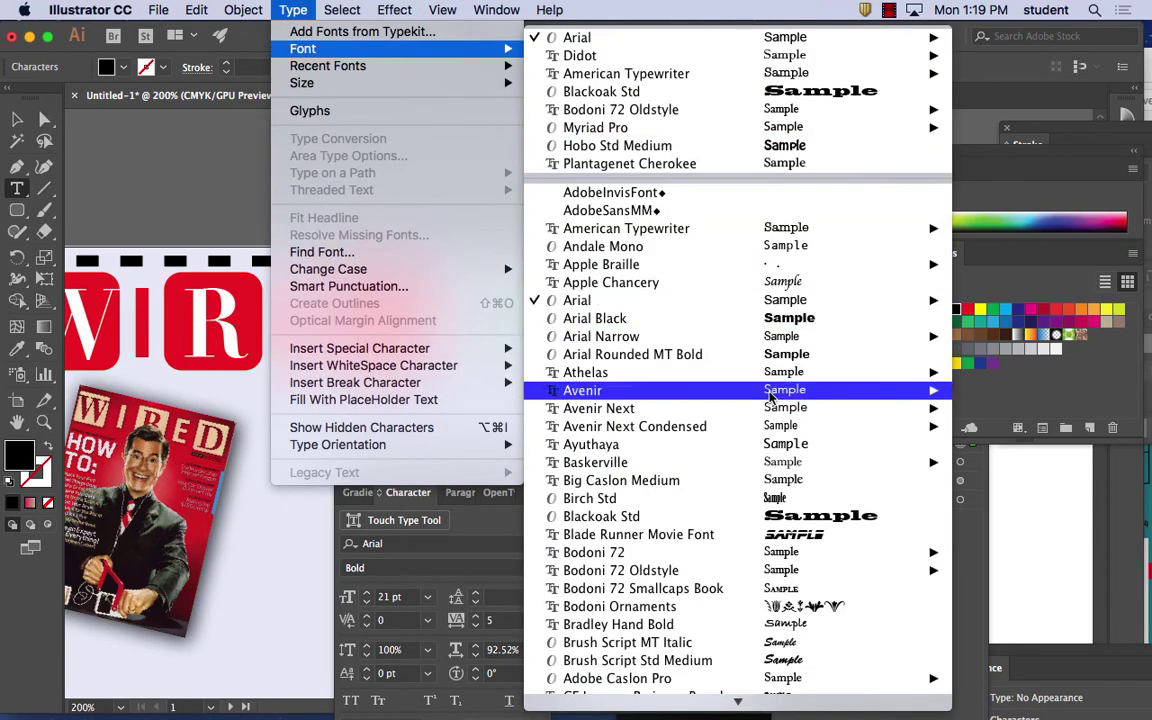
pyautogui.click(780, 480)
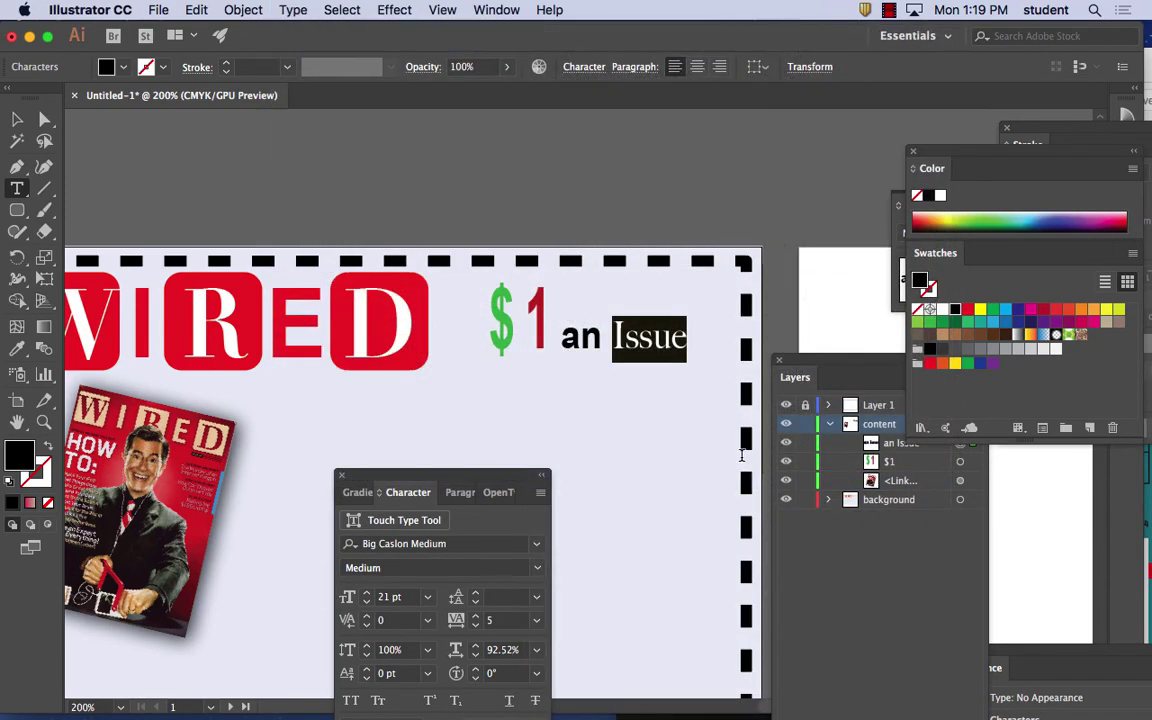
pyautogui.press('Escape')
pyautogui.click(160, 140)
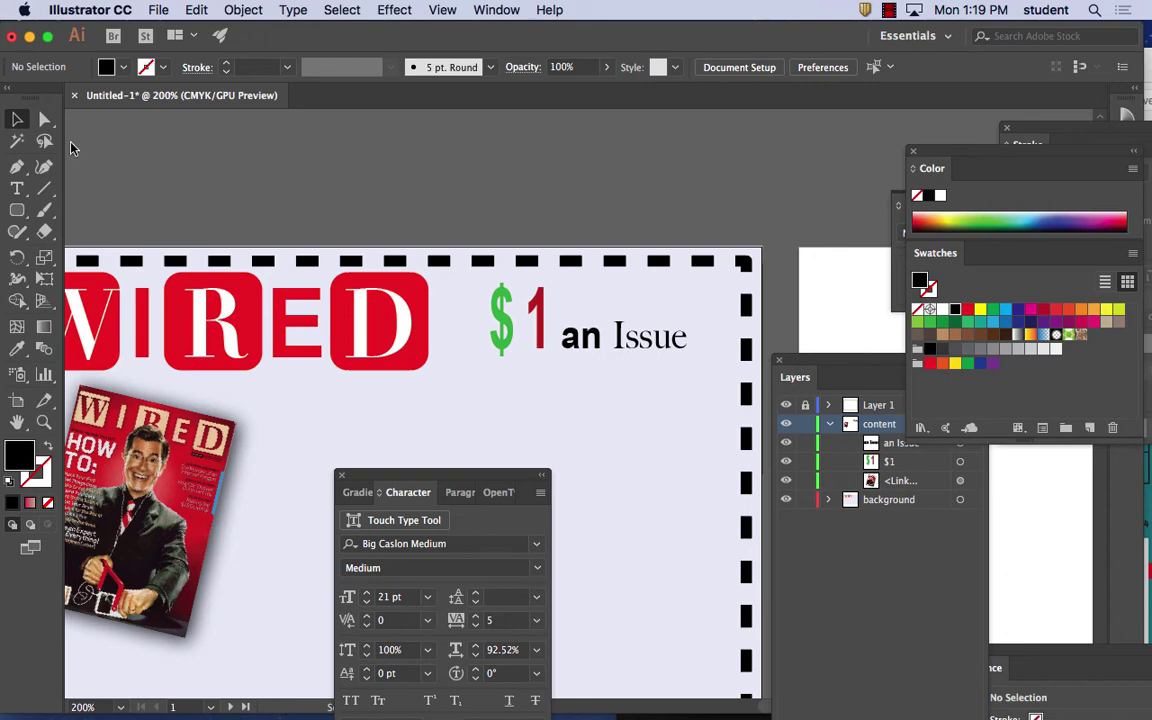
# Step: Set the whole "an Issue" text in the Athelas Regular font and deselect it
pyautogui.click(622, 345)
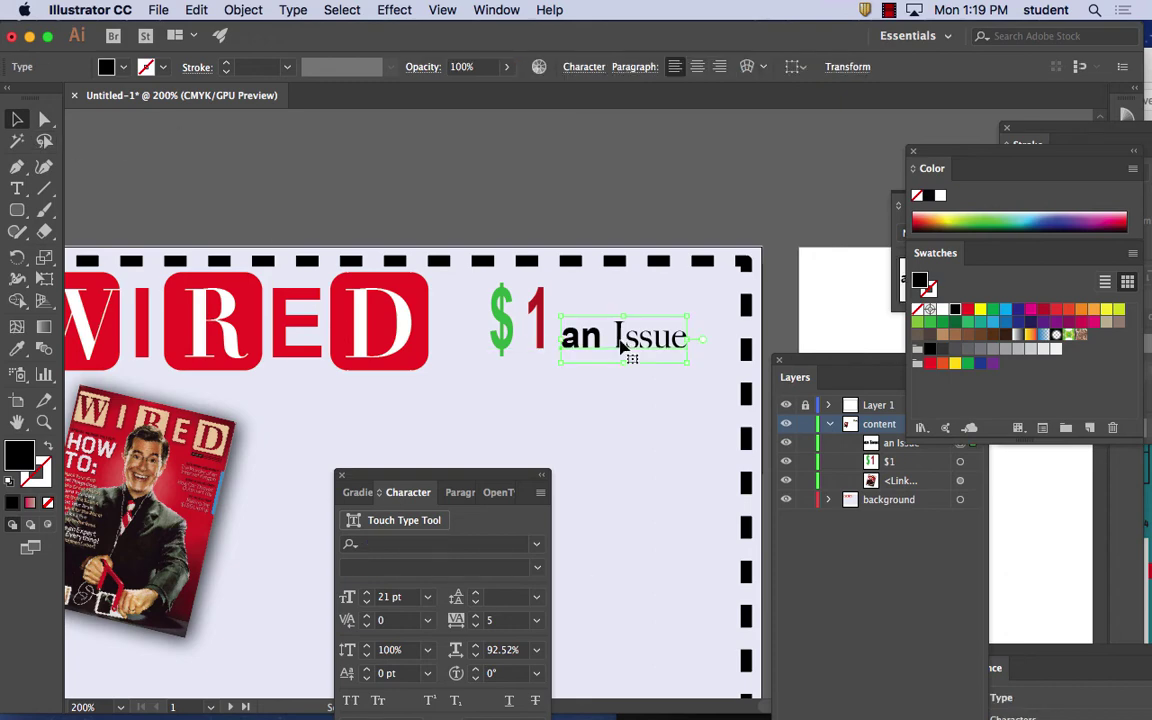
pyautogui.click(296, 9)
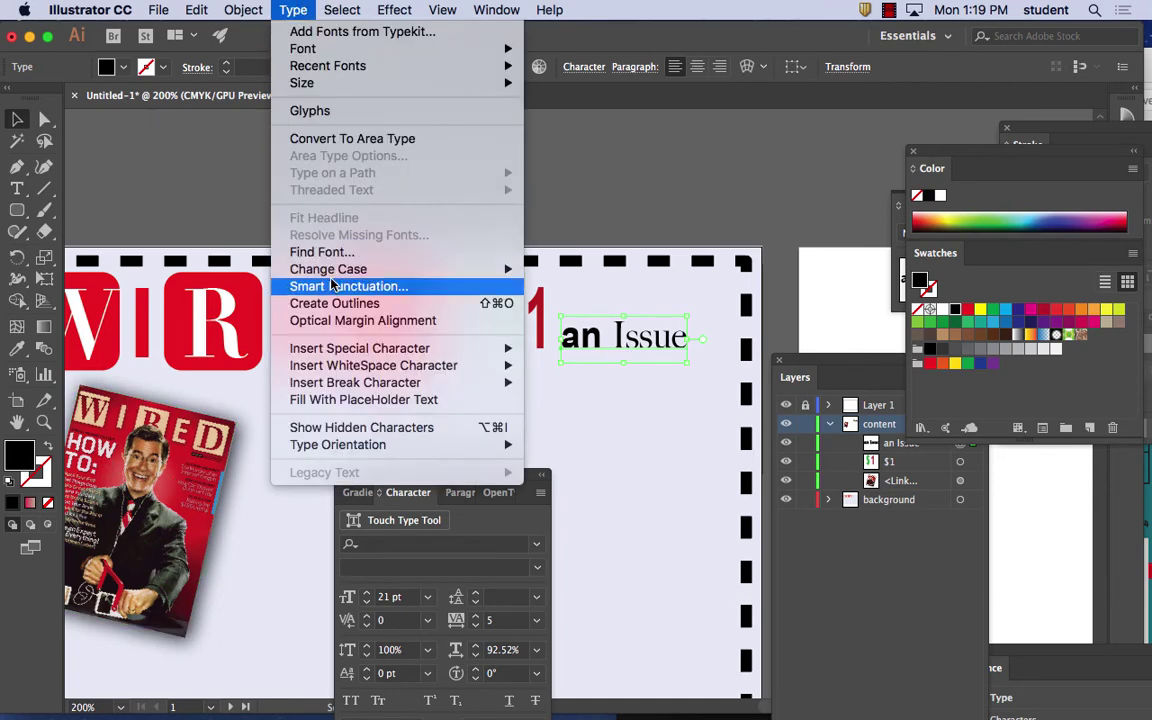
pyautogui.moveTo(340, 50)
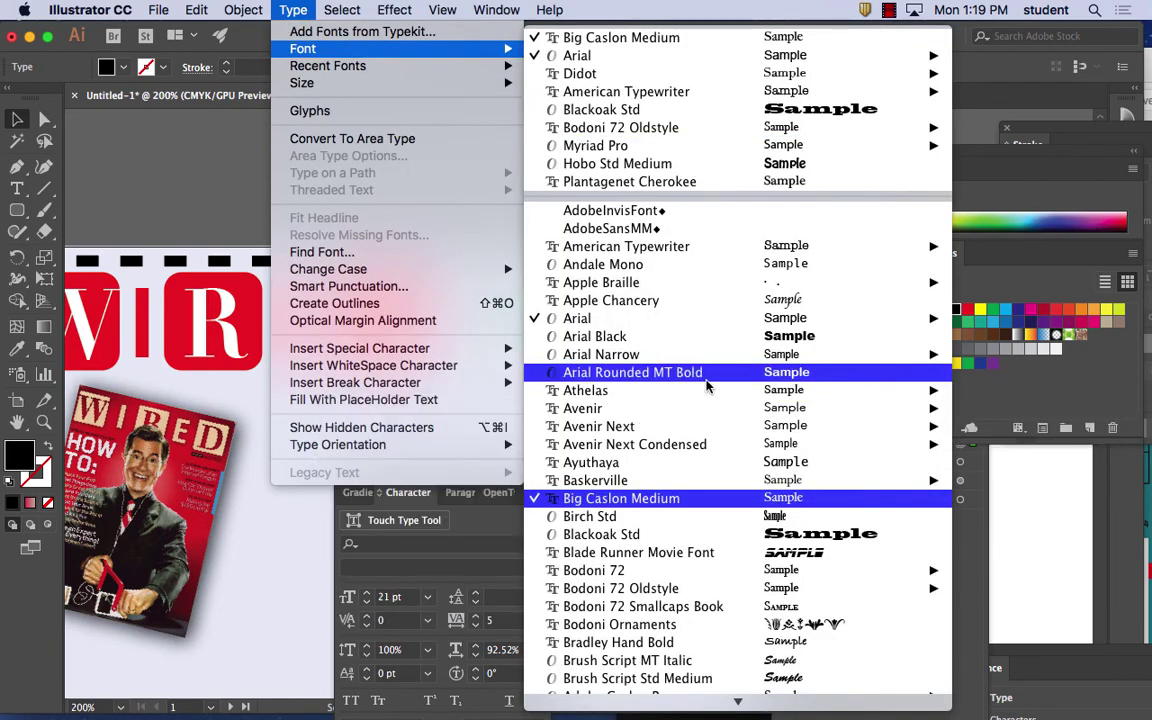
pyautogui.moveTo(707, 391)
pyautogui.click(1000, 390)
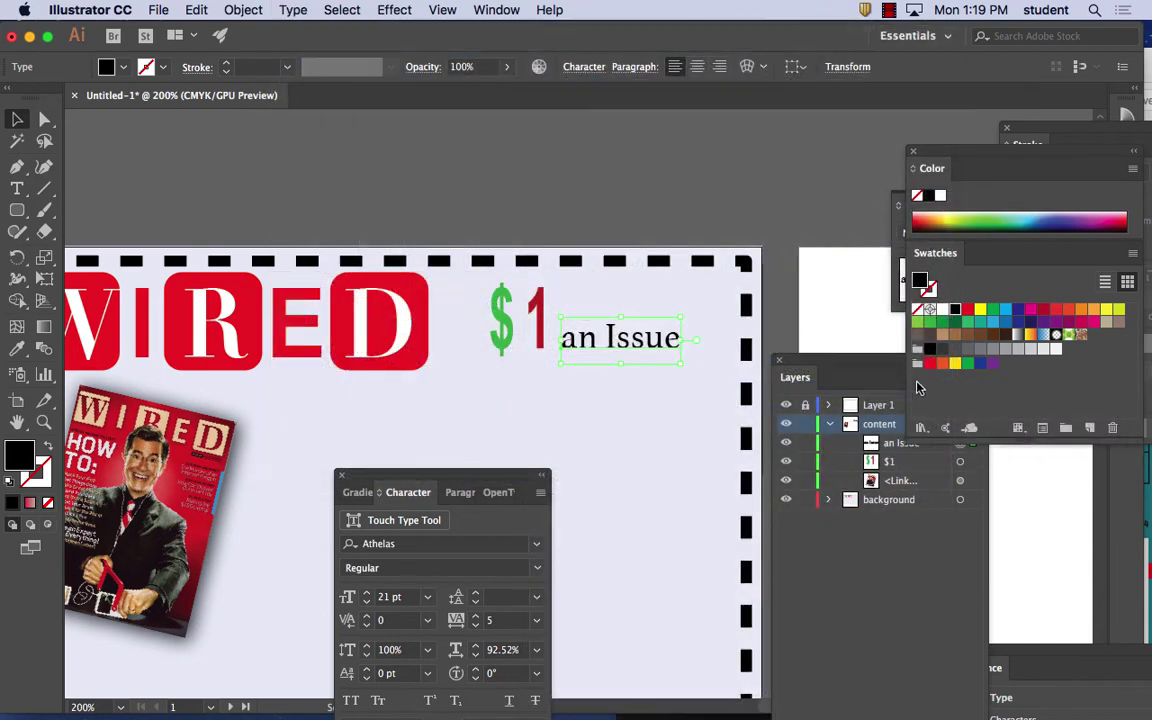
pyautogui.click(600, 222)
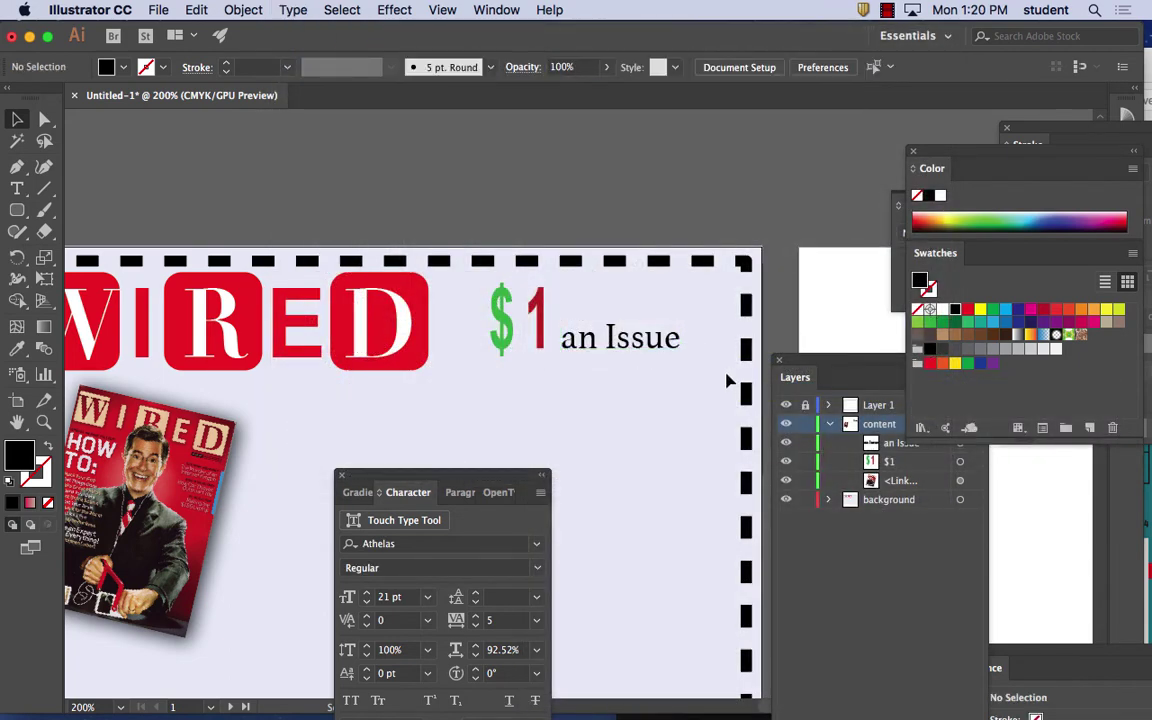
# Step: Change the font of only the digit 1 in "$1" to Blackoak Std and deselect the text
pyautogui.doubleClick(525, 320)
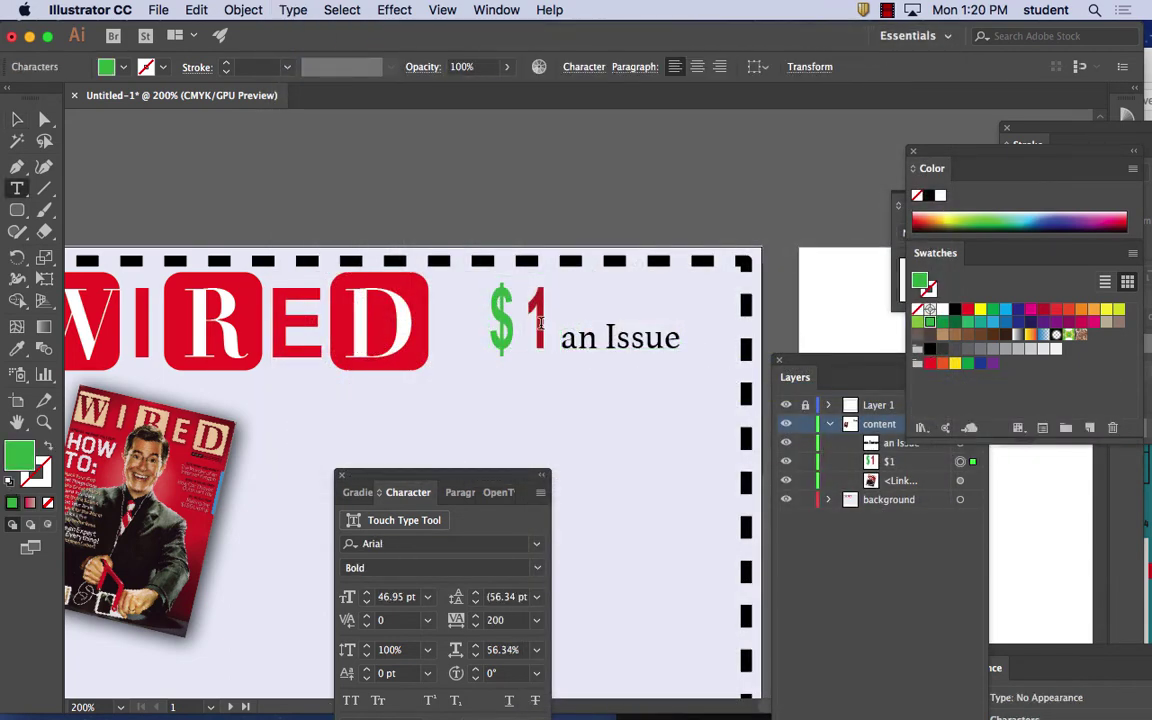
pyautogui.moveTo(525, 320); pyautogui.dragTo(560, 322)
pyautogui.click(243, 9)
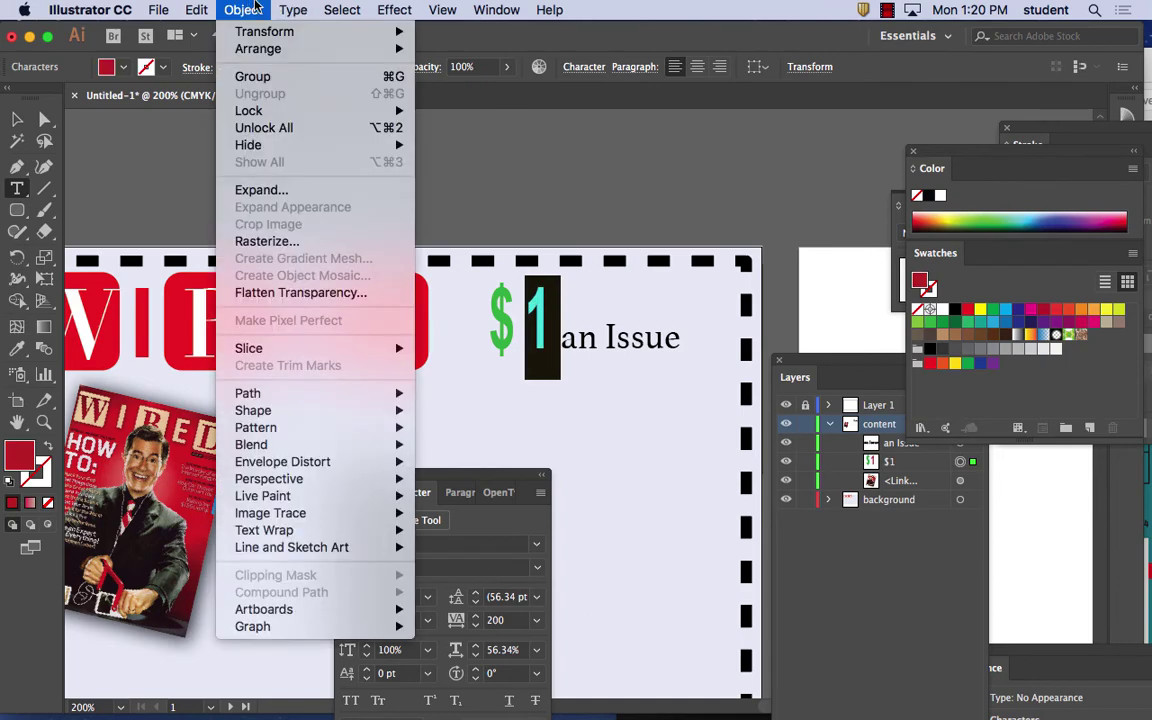
pyautogui.moveTo(293, 9)
pyautogui.moveTo(308, 49)
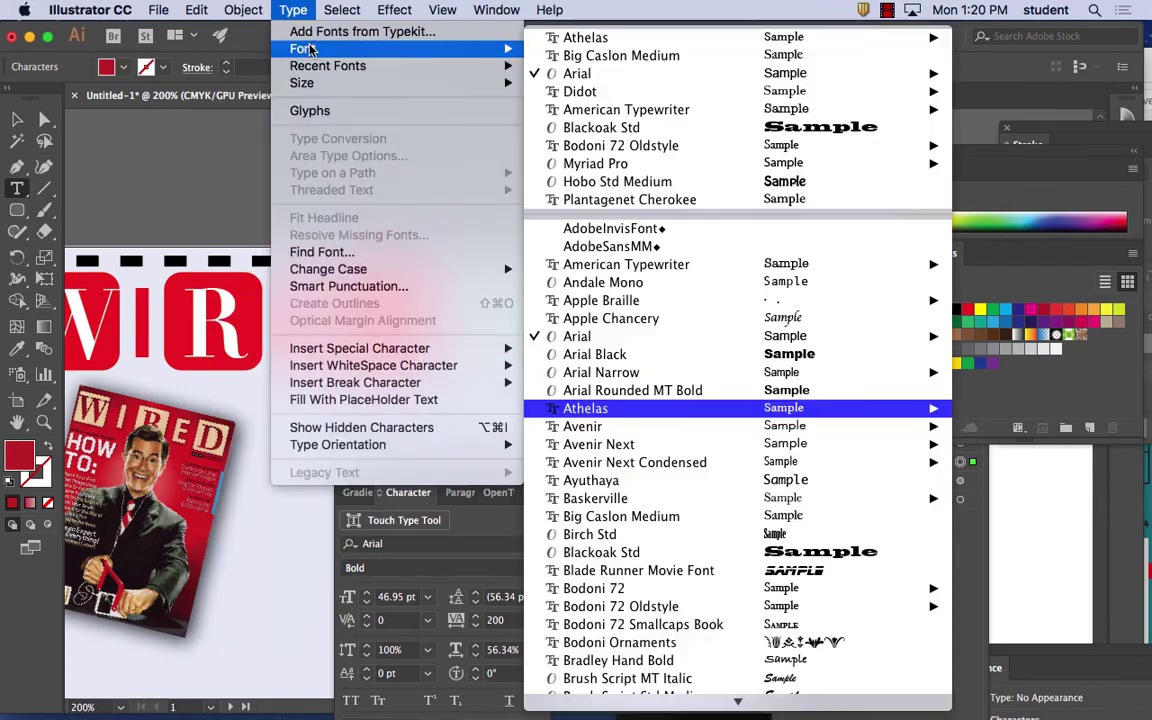
pyautogui.click(672, 552)
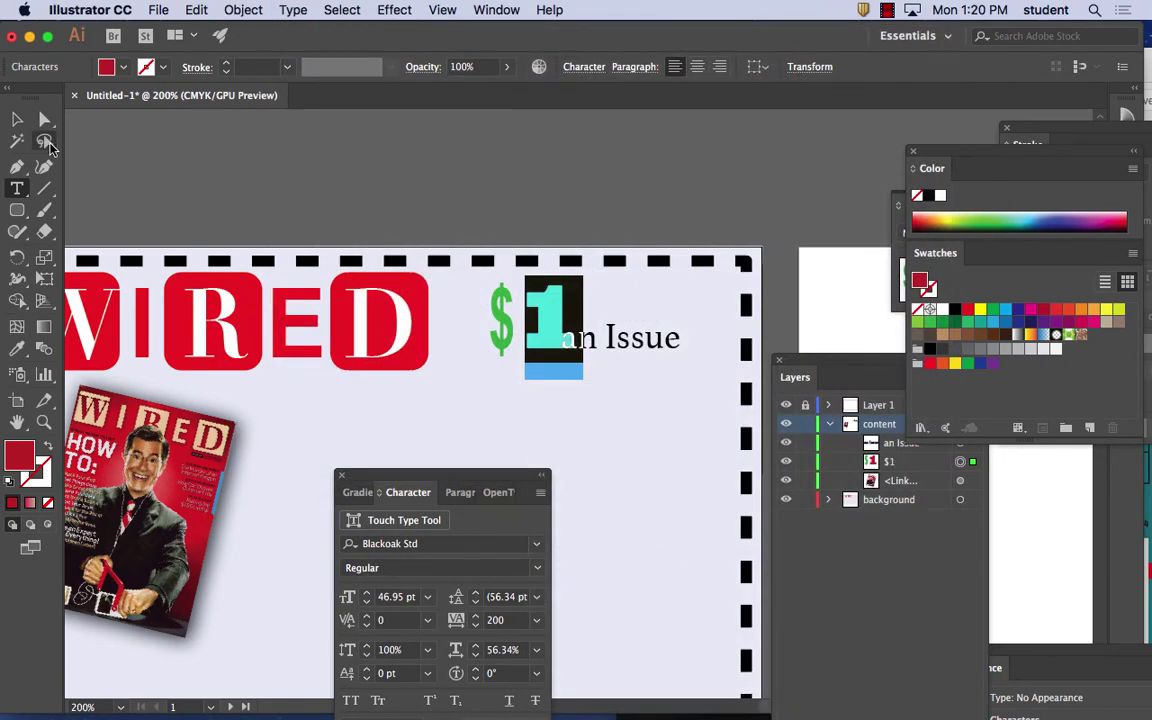
pyautogui.press('Escape')
pyautogui.click(185, 147)
# Step: Move "an Issue" clear of the widened digit 1, and lower the "$1" and "an Issue" texts together slightly
pyautogui.moveTo(622, 345); pyautogui.dragTo(658, 345)
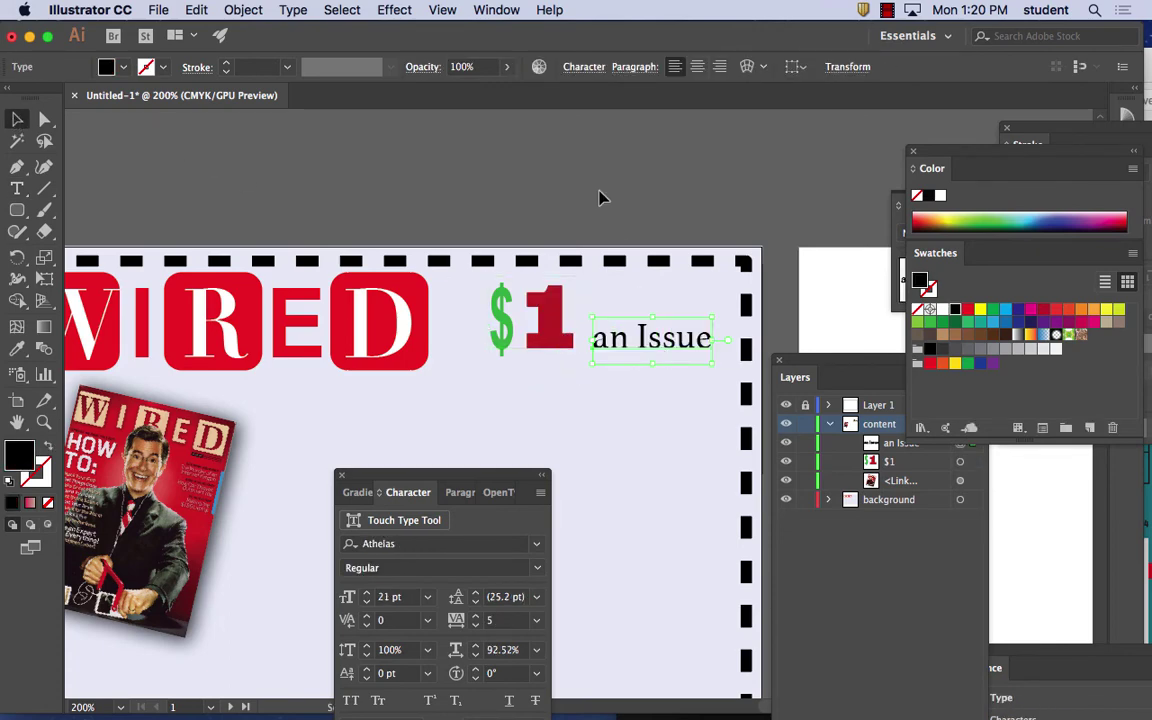
pyautogui.click(572, 181)
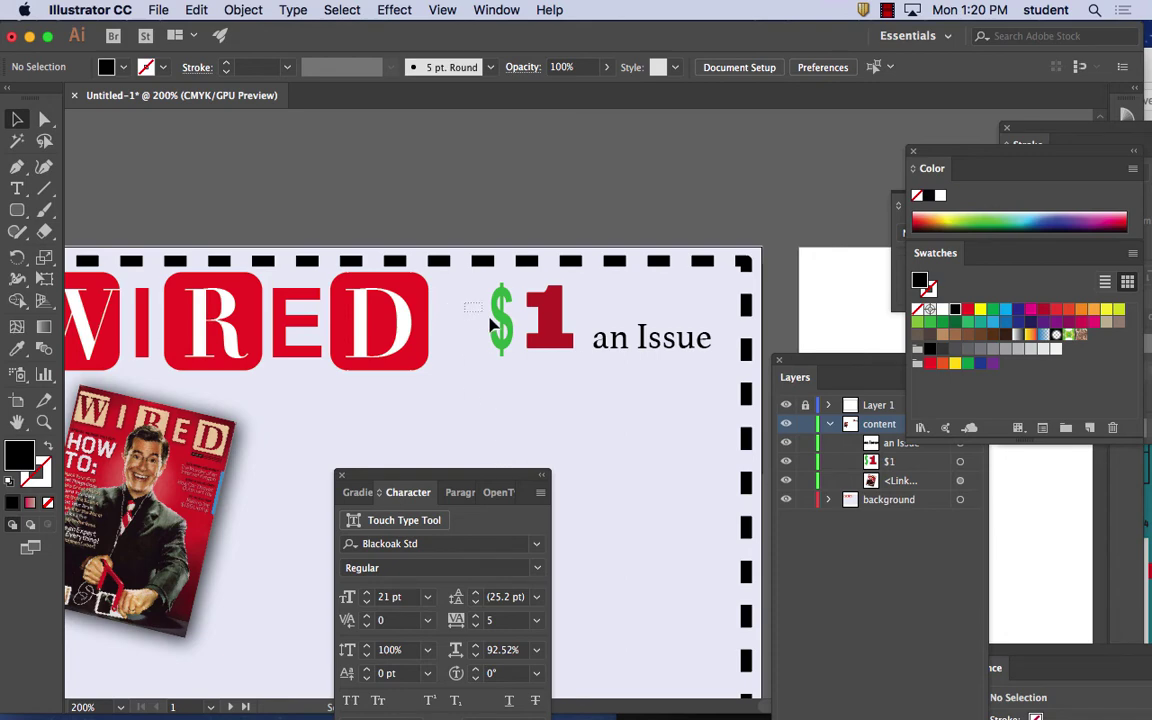
pyautogui.click(643, 337)
pyautogui.moveTo(634, 342); pyautogui.dragTo(622, 345)
pyautogui.press('Down')
pyautogui.press('Down')
pyautogui.press('Down')
pyautogui.press('Down')
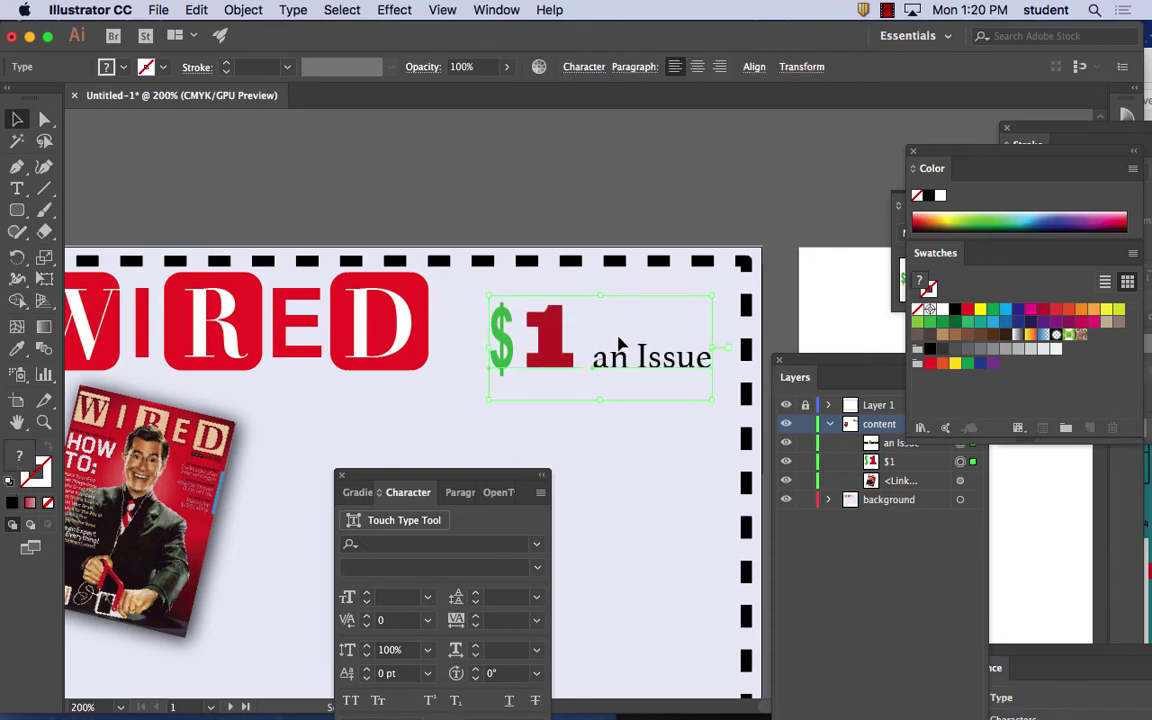
# Step: Show the rulers and place a horizontal guide along the bottom edge of the red WIRED logo tiles
pyautogui.moveTo(386, 180); pyautogui.dragTo(463, 118)
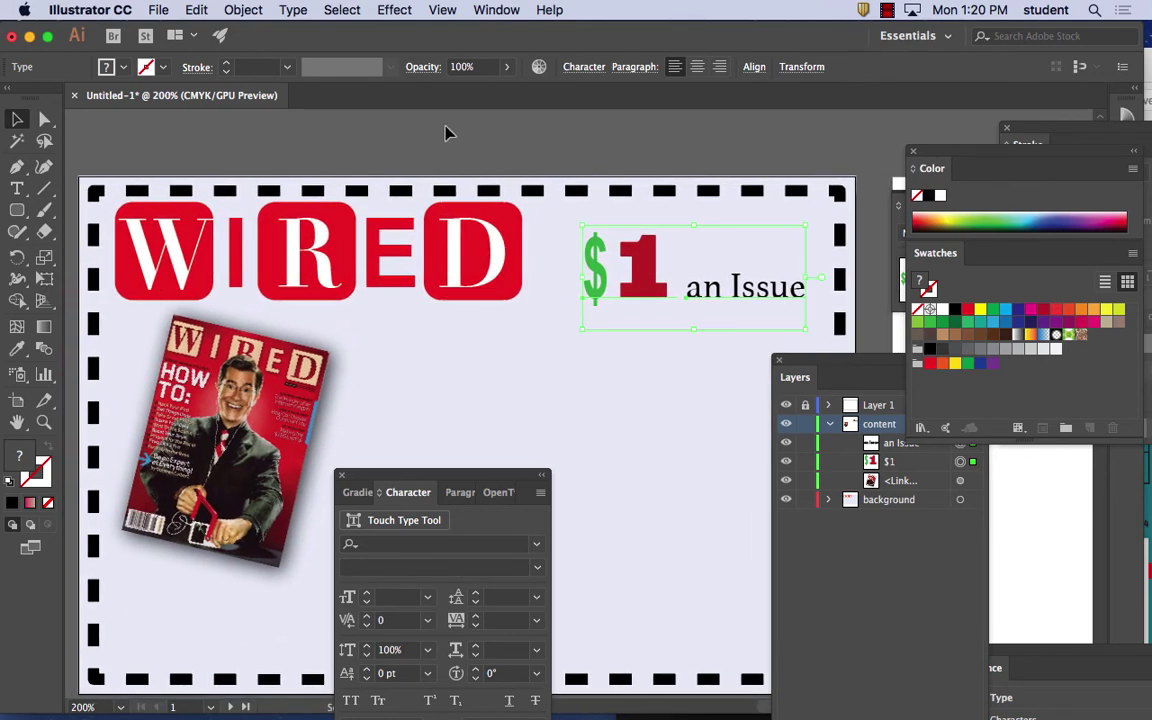
pyautogui.click(442, 10)
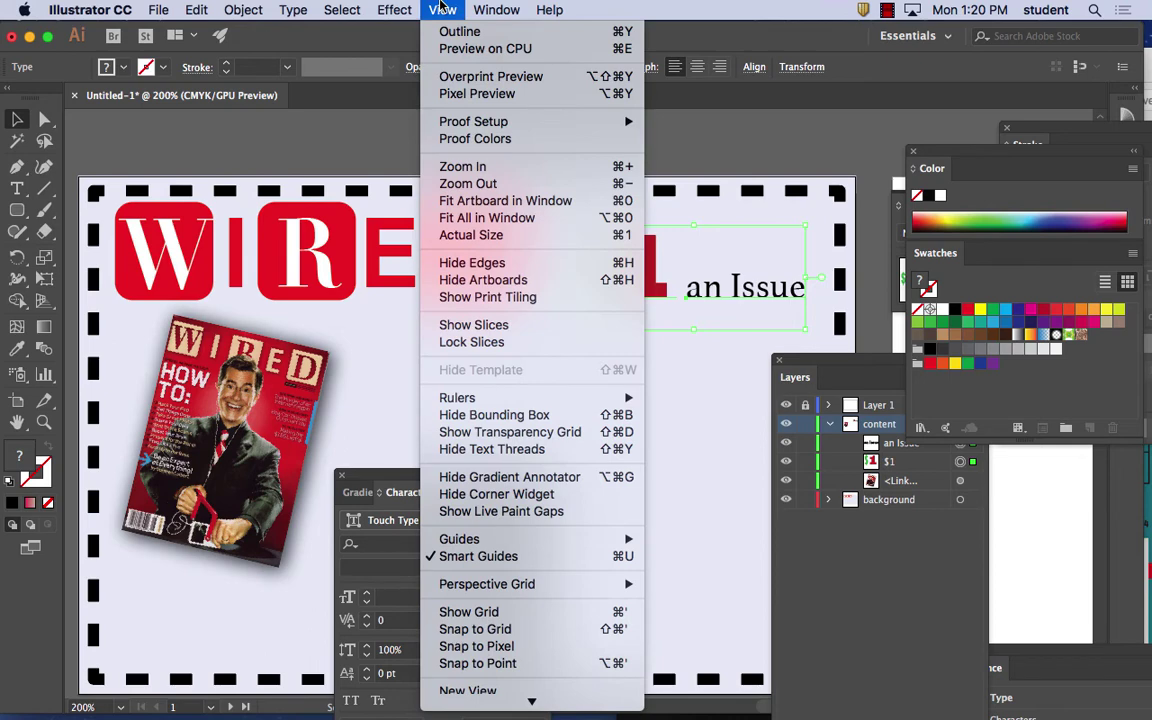
pyautogui.moveTo(540, 398)
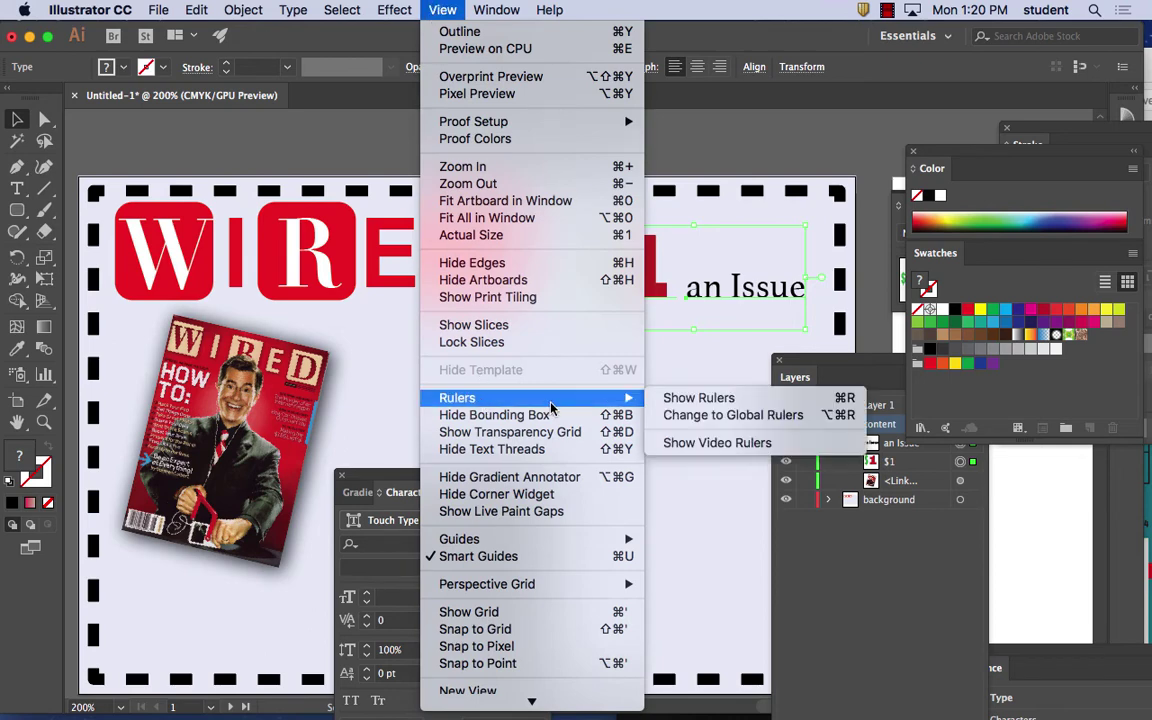
pyautogui.click(717, 400)
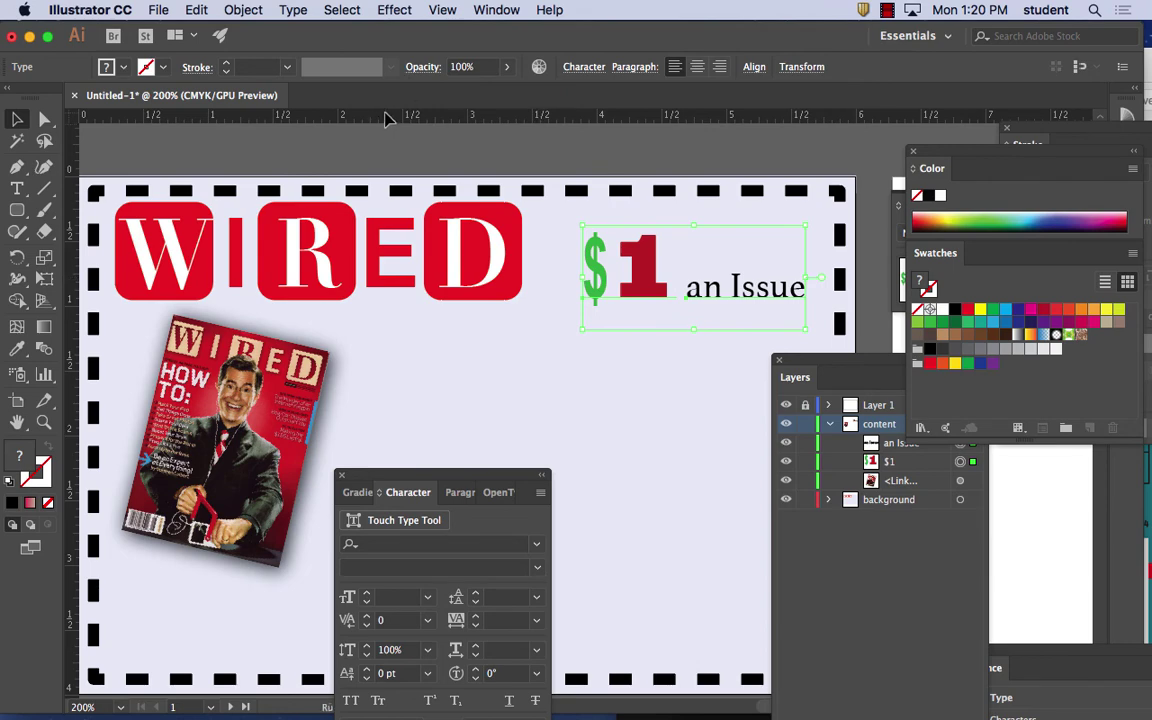
pyautogui.moveTo(388, 116); pyautogui.dragTo(383, 309)
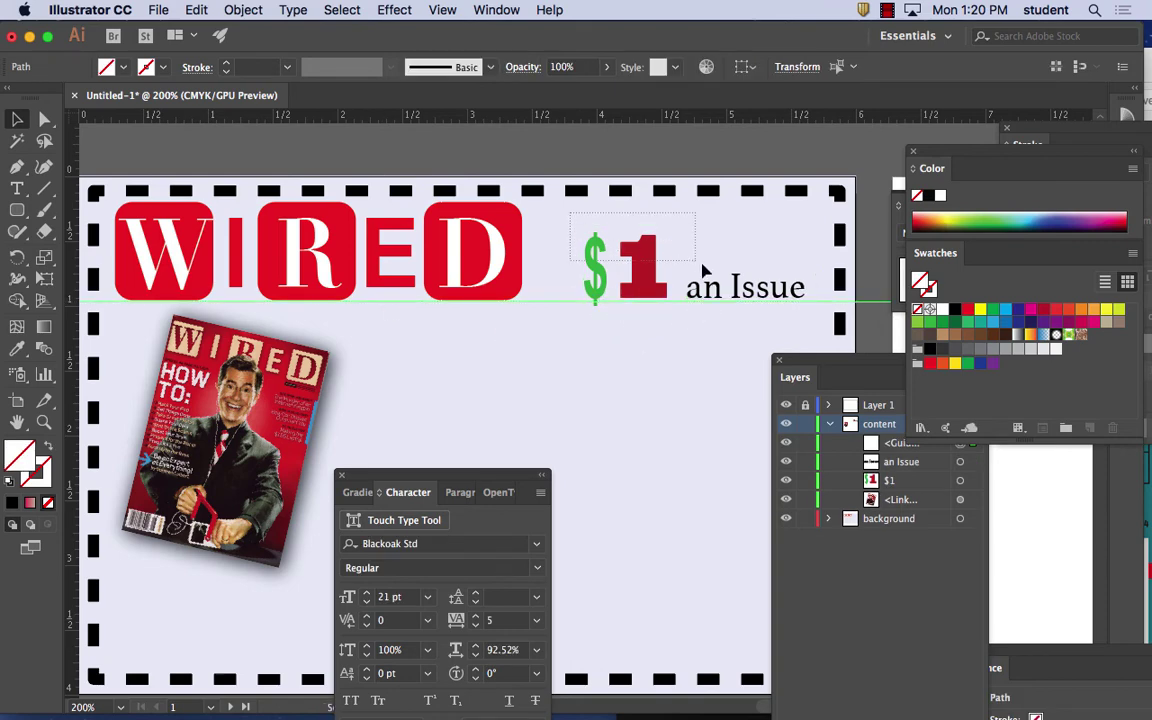
# Step: Lower the "$1" and "an Issue" texts together onto the guide beneath the logo tiles and deselect them
pyautogui.click(655, 265)
pyautogui.keyDown('shift'); pyautogui.click(758, 295); pyautogui.keyUp('shift')
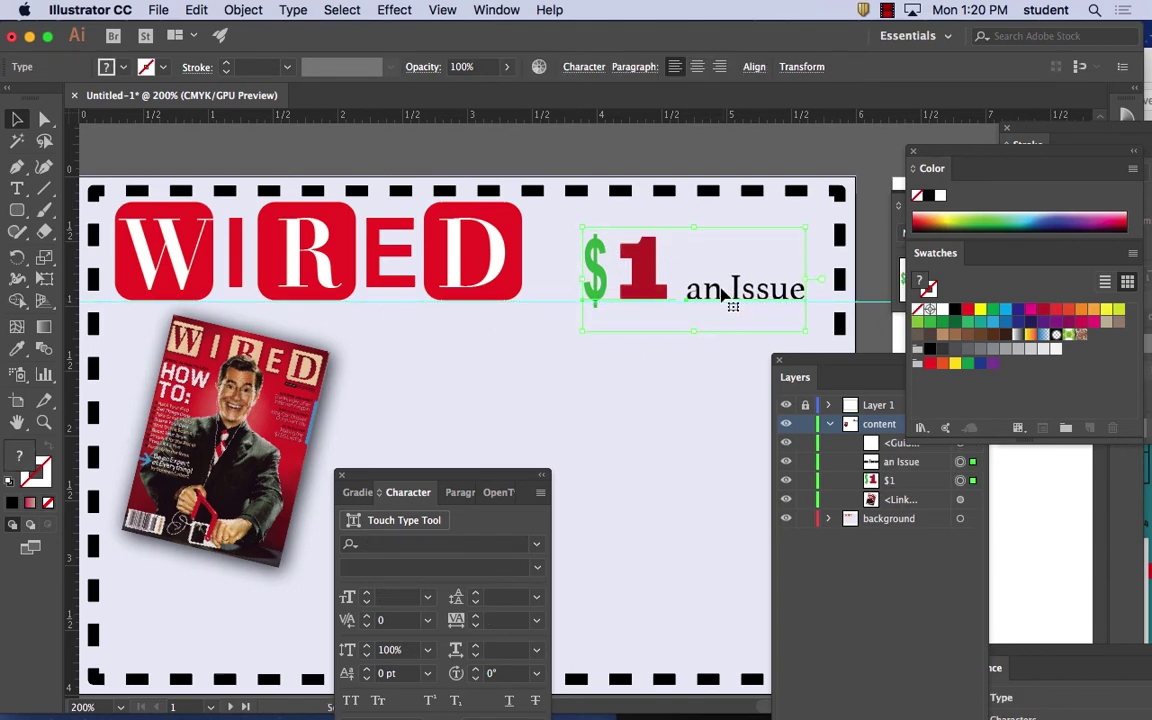
pyautogui.moveTo(722, 292); pyautogui.dragTo(724, 296)
pyautogui.click(596, 156)
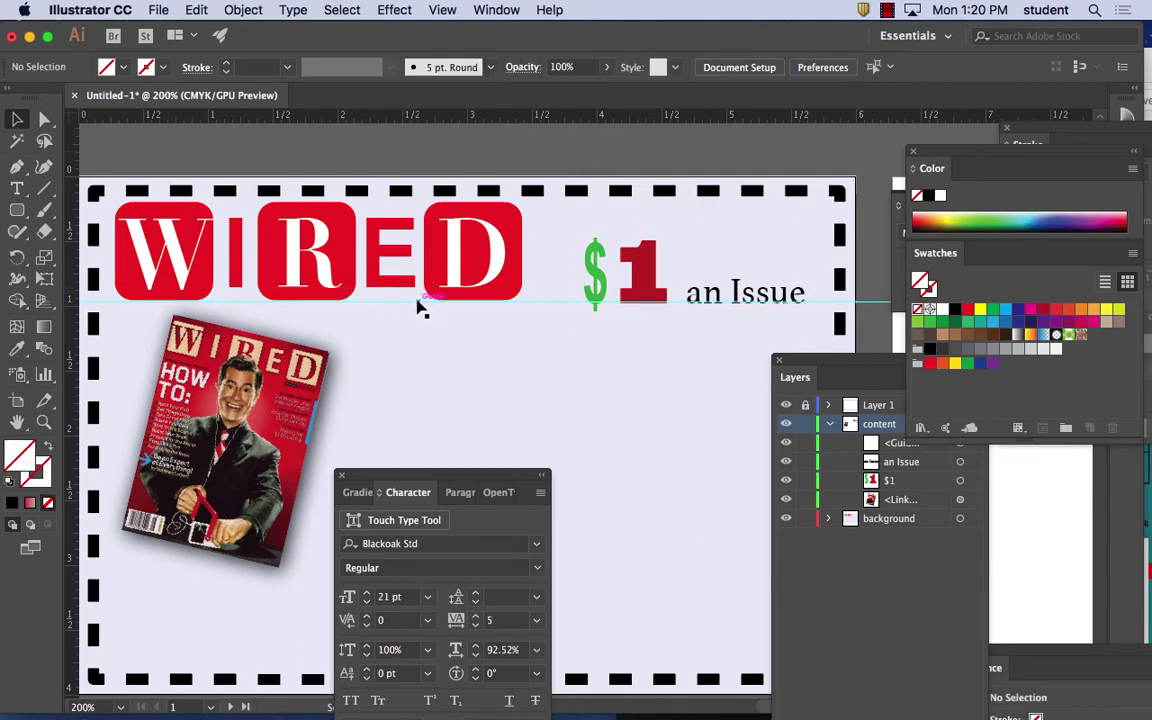
# Step: Raise the guide to the base of the logo's I and E letters and move the "$1 an Issue" texts up onto it
pyautogui.moveTo(411, 298); pyautogui.dragTo(416, 291)
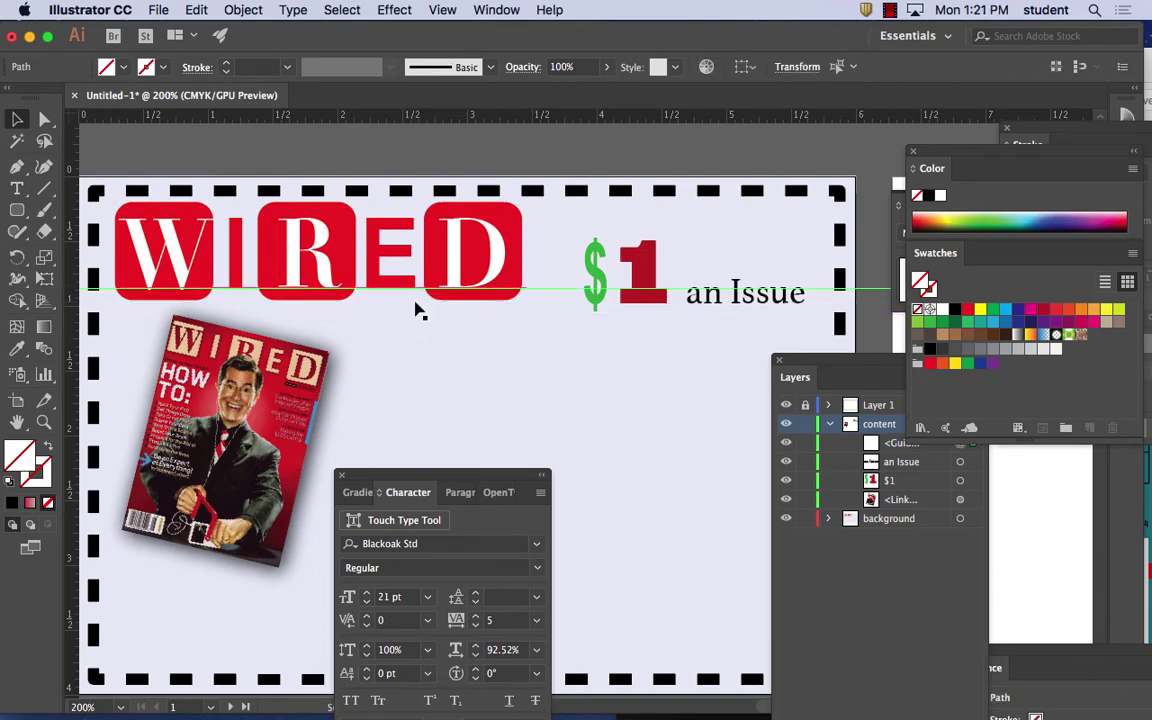
pyautogui.click(757, 288)
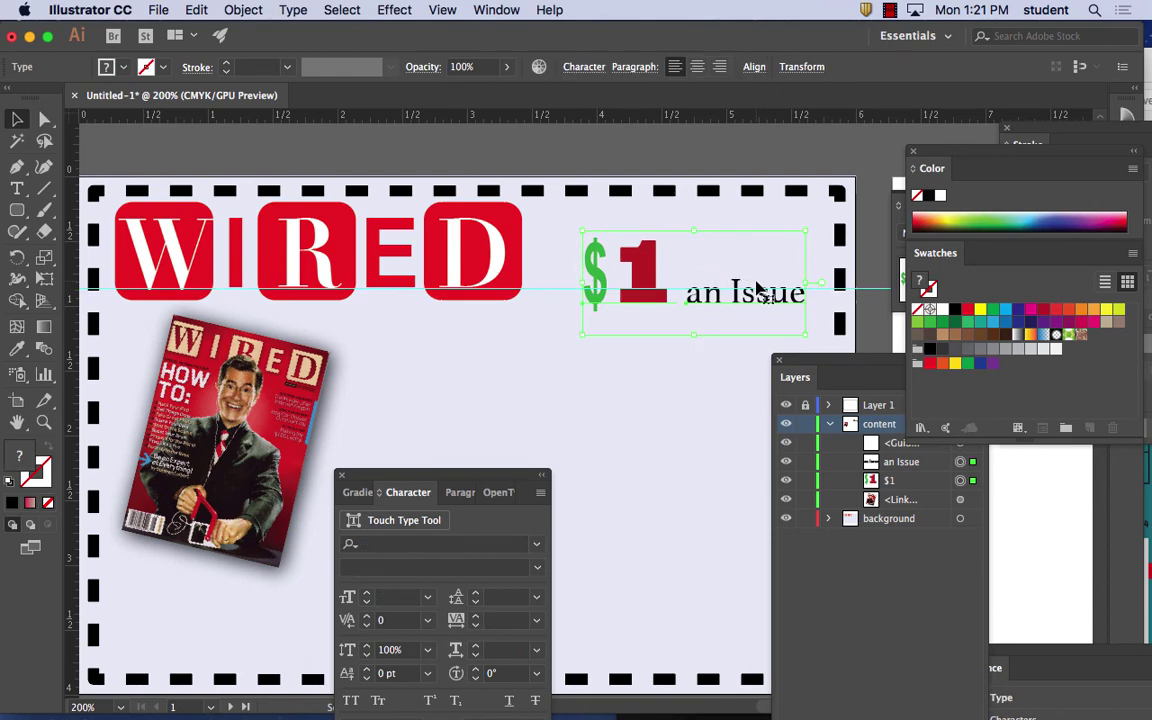
pyautogui.moveTo(746, 294); pyautogui.dragTo(741, 282)
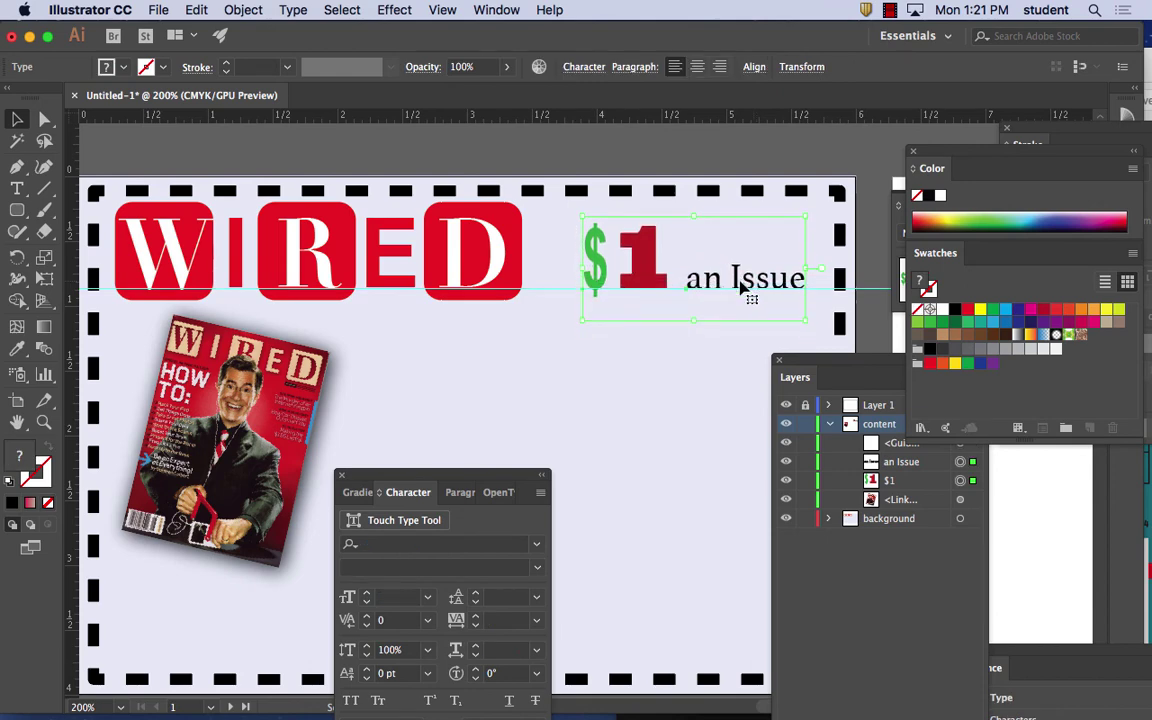
# Step: Deselect the offer texts and place a vertical guide along the right edge of the logo's red R tile
pyautogui.click(625, 145)
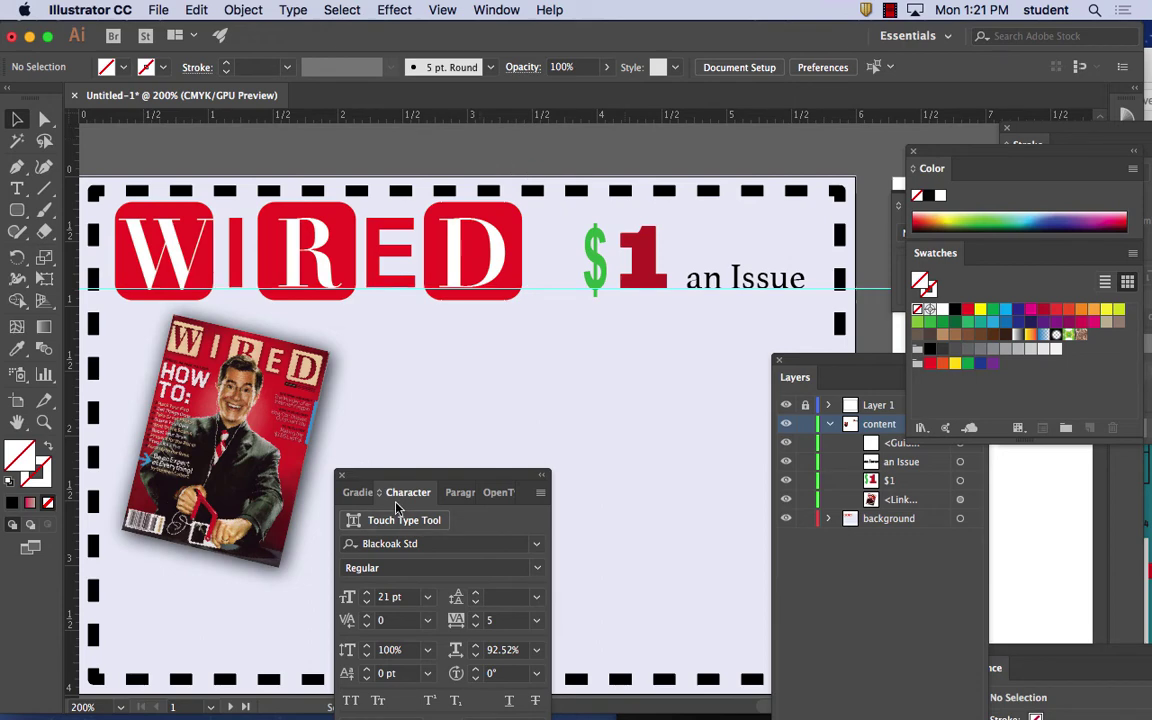
pyautogui.moveTo(360, 475); pyautogui.dragTo(680, 532)
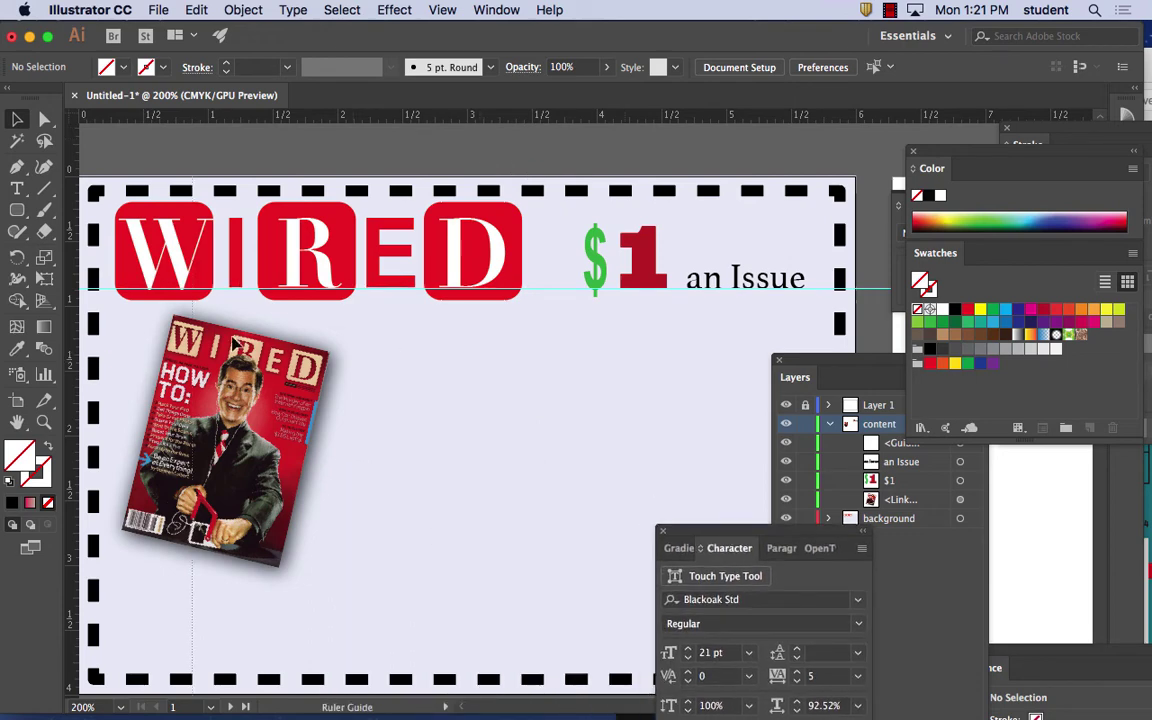
pyautogui.moveTo(68, 325); pyautogui.dragTo(356, 344)
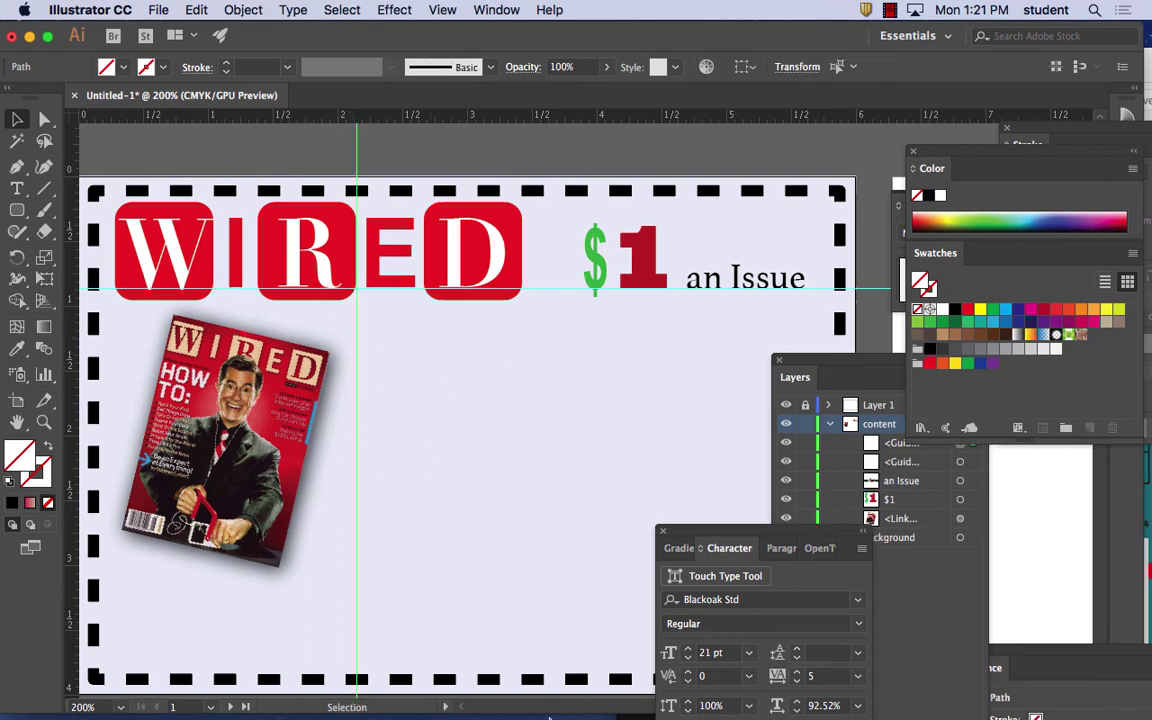
# Step: Switch to Firefox to view the WIRED subscription card reference, and move its window off the artwork
pyautogui.moveTo(588, 705)
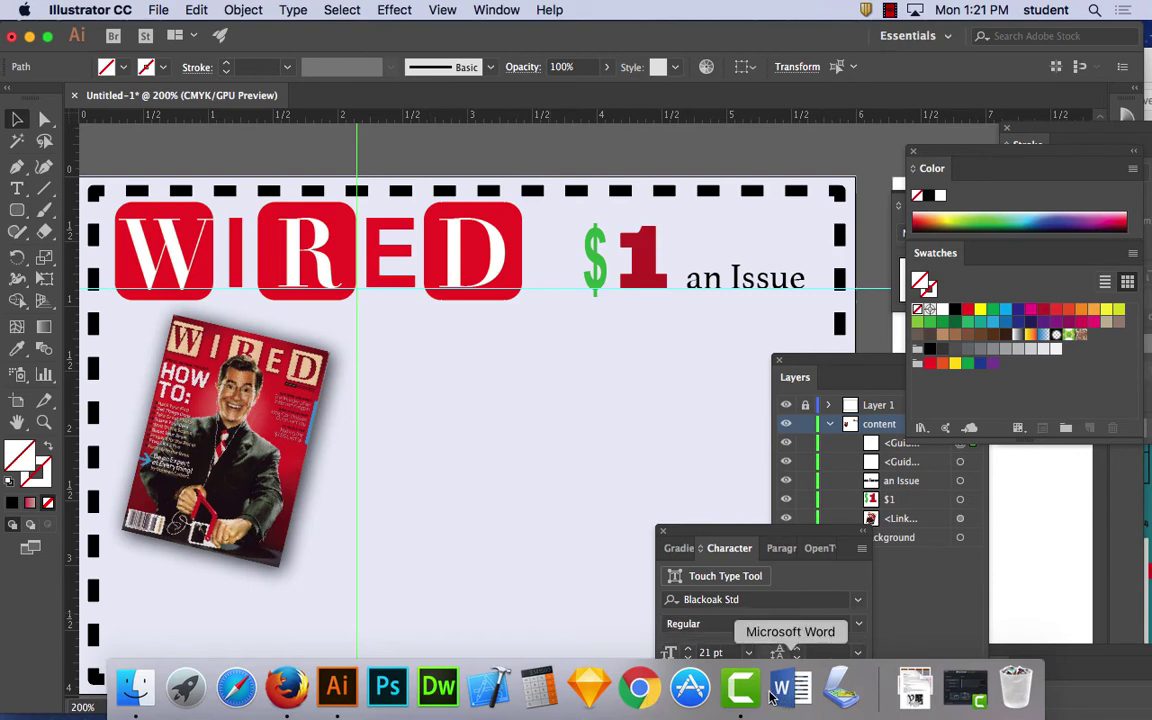
pyautogui.click(287, 686)
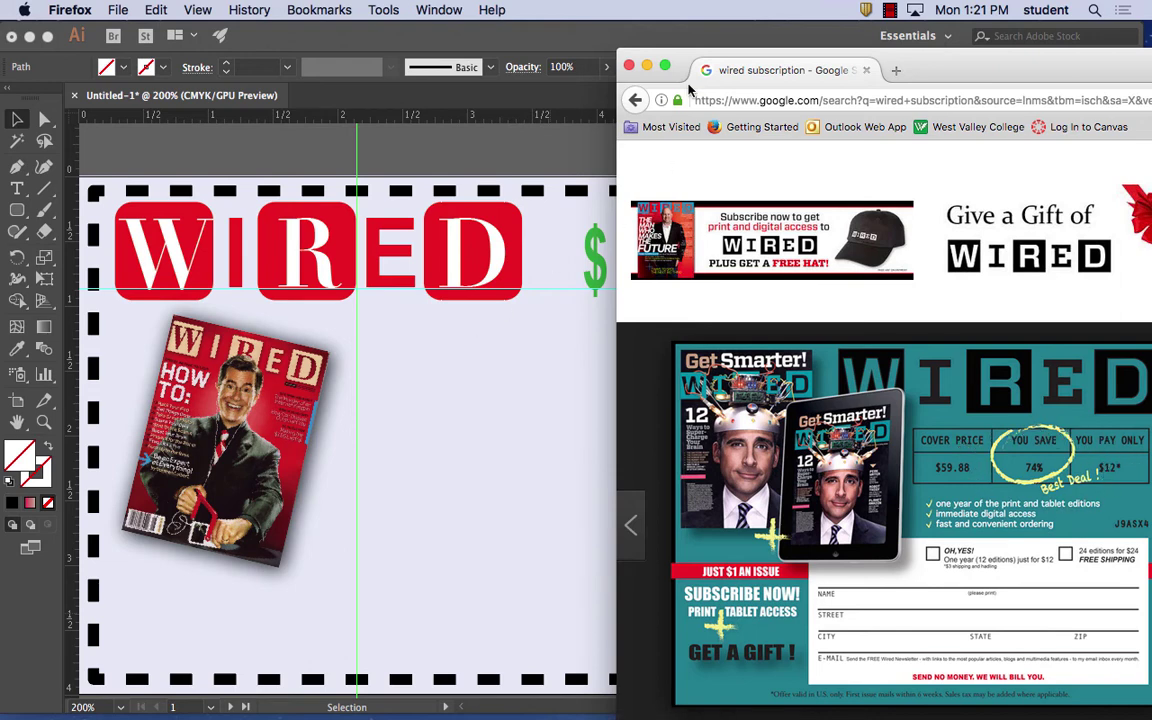
pyautogui.moveTo(677, 59); pyautogui.dragTo(925, 101)
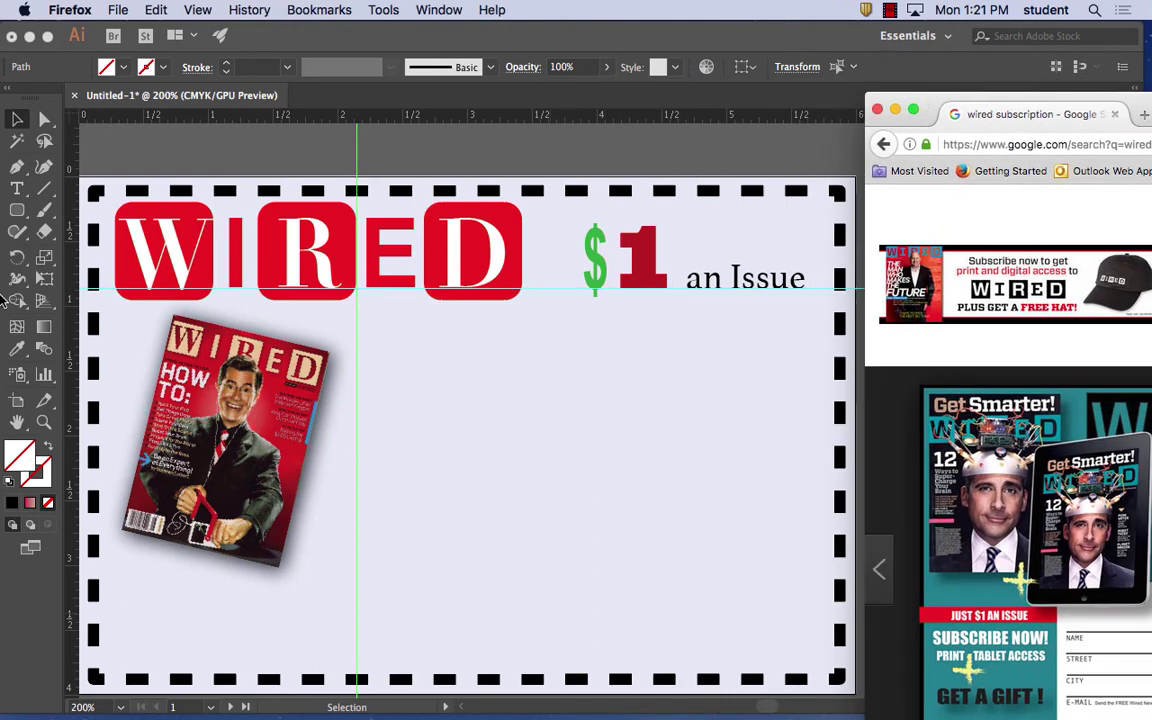
# Step: Back in Illustrator, draw a rectangle about 2.8 in wide and 0.8 in tall from the vertical guide, with a black 1 pt stroke
pyautogui.click(16, 213)
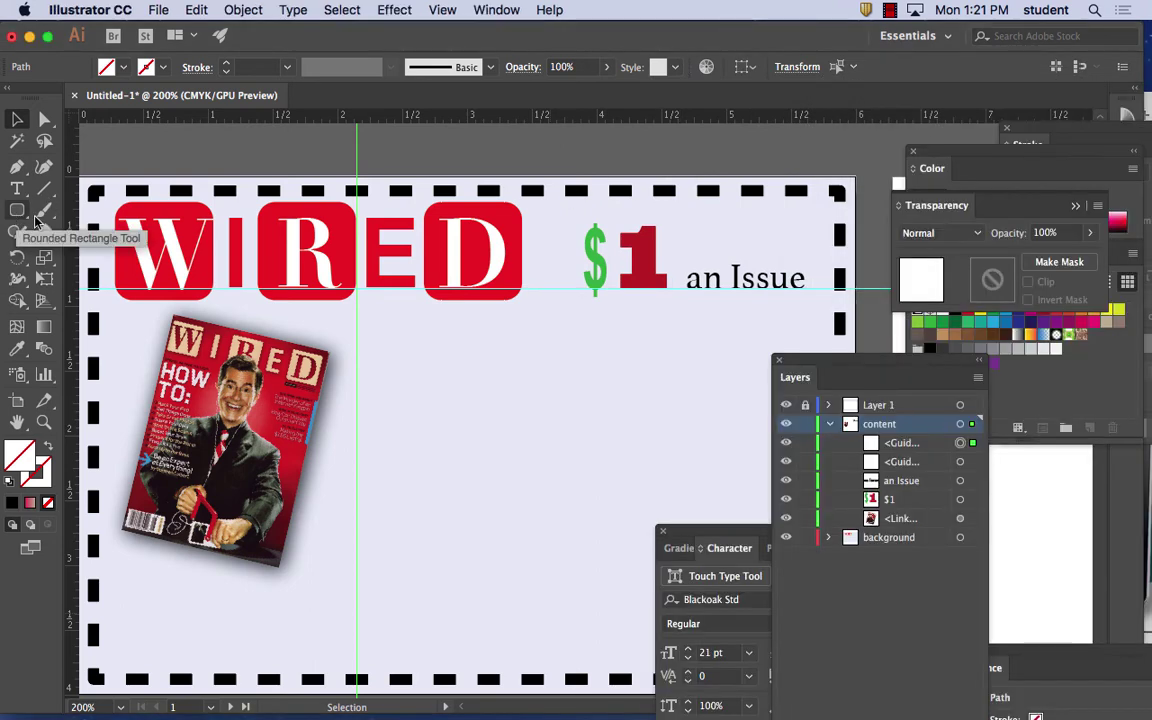
pyautogui.moveTo(16, 213); pyautogui.dragTo(100, 190)
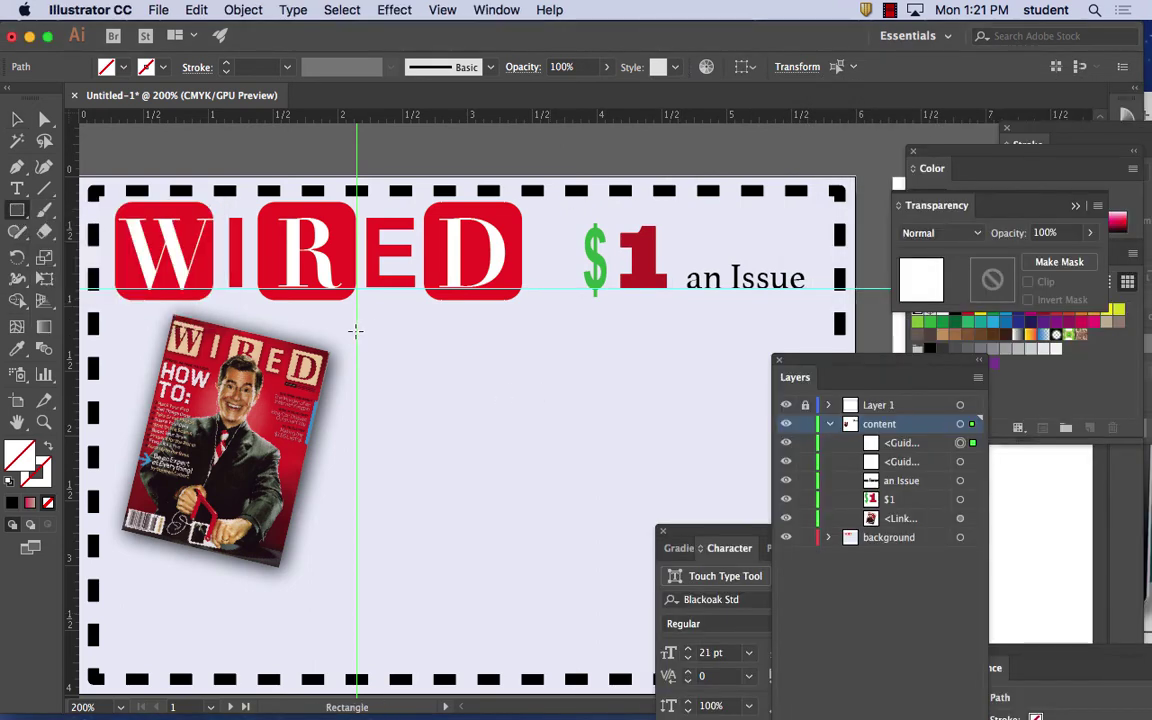
pyautogui.moveTo(357, 331); pyautogui.dragTo(718, 430)
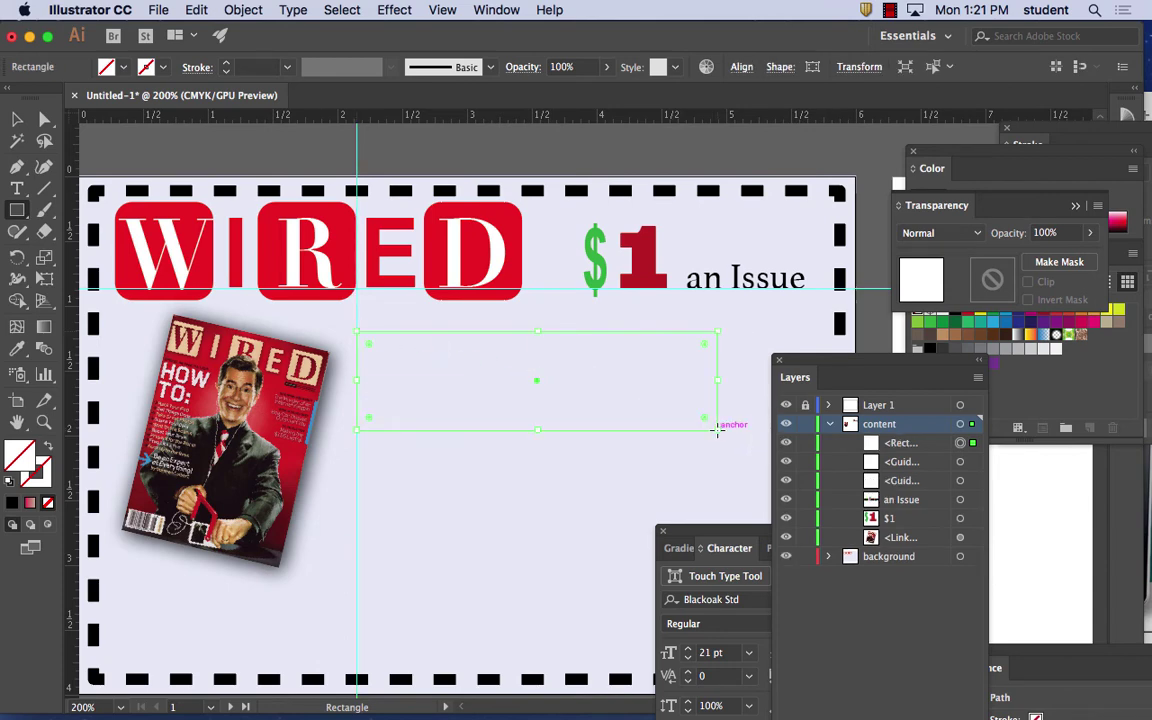
pyautogui.click(40, 478)
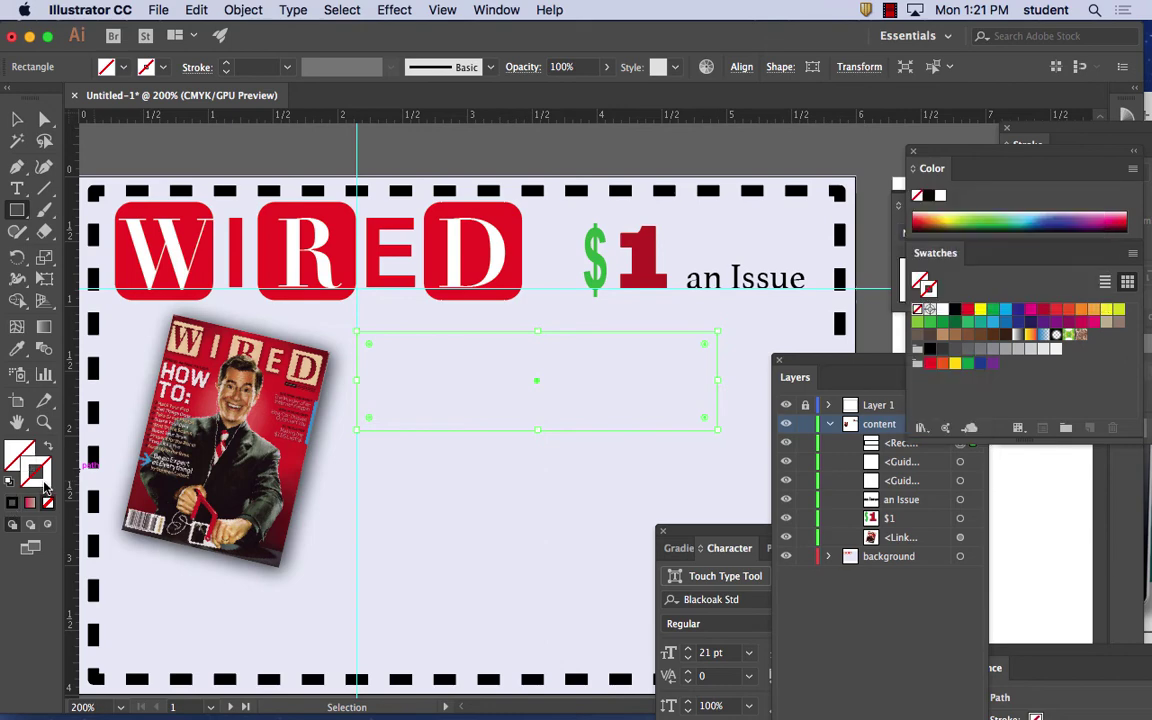
pyautogui.click(12, 505)
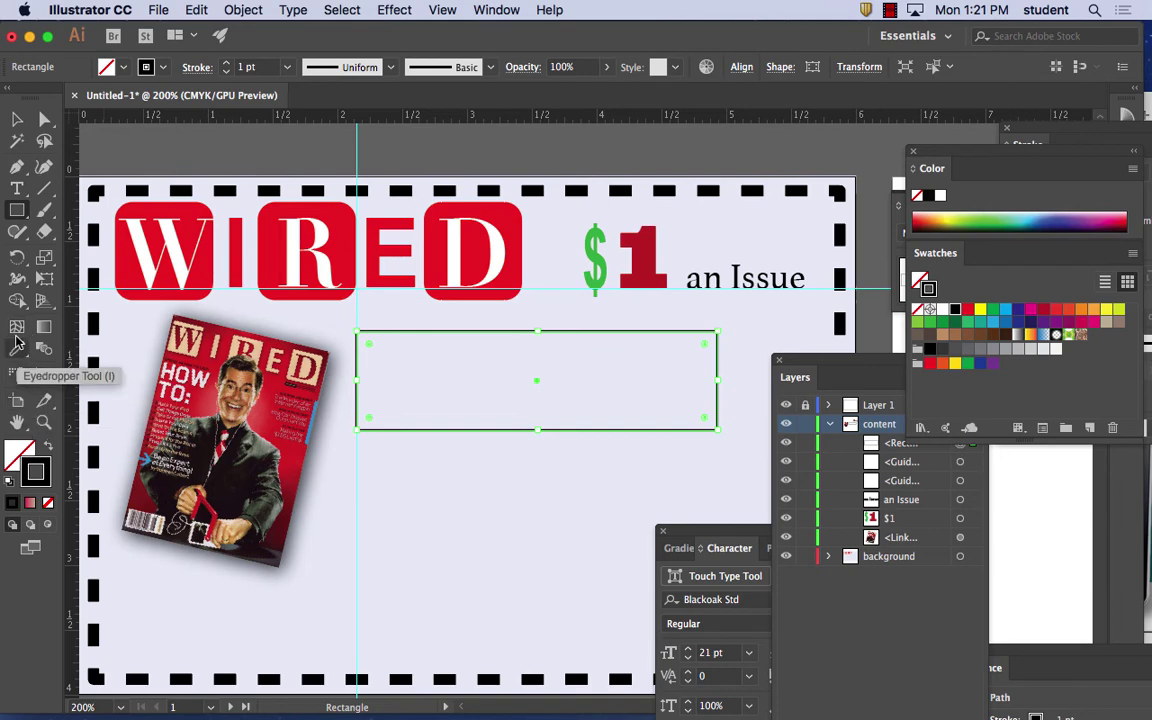
# Step: Draw a full-width horizontal line about 0.2 in below the rectangle's top edge and a full-height vertical line about 0.75 in from its left edge
pyautogui.click(17, 345)
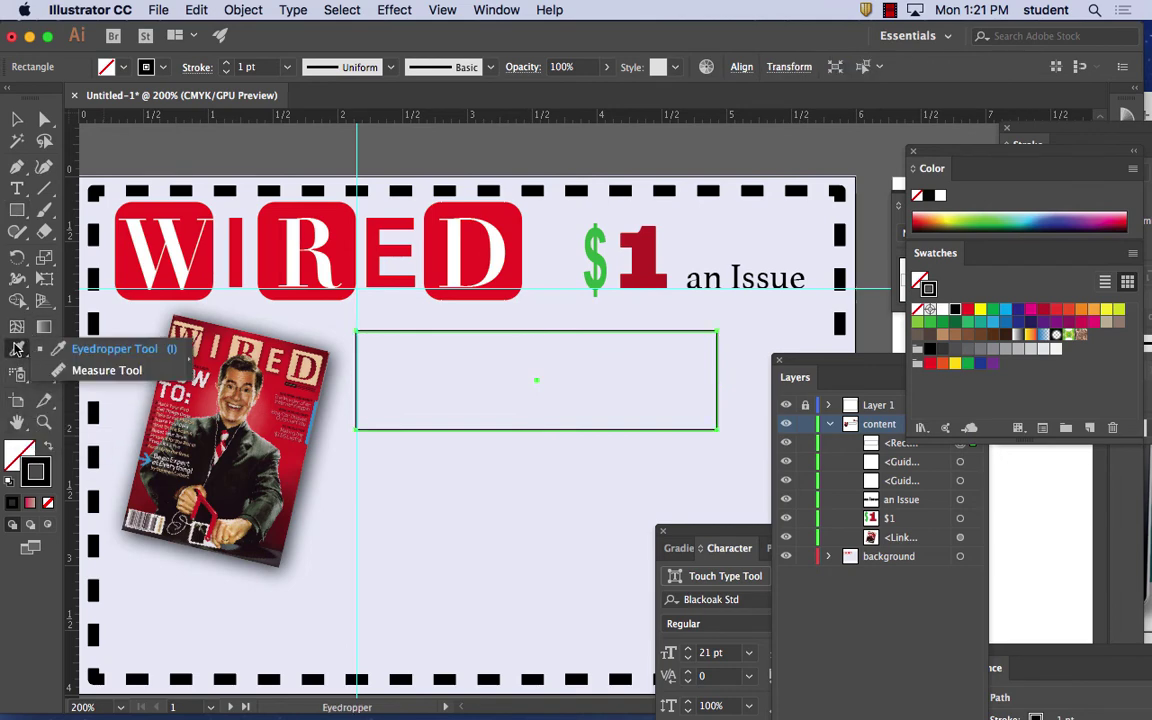
pyautogui.click(16, 190)
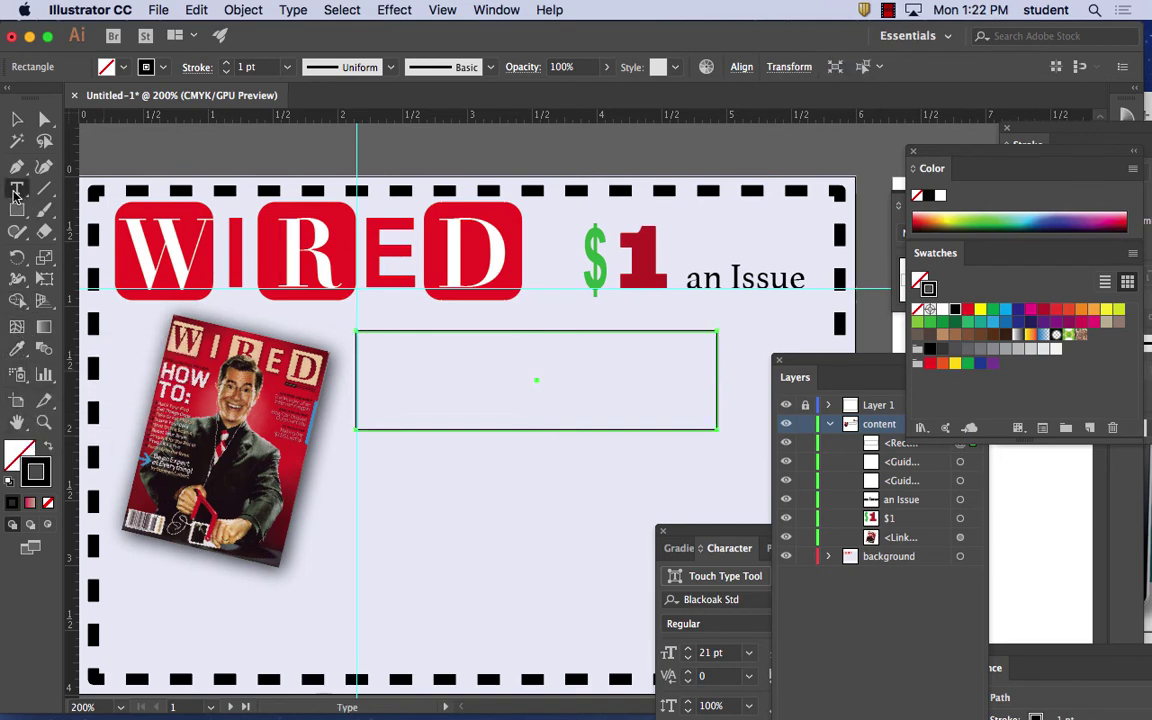
pyautogui.click(16, 190)
pyautogui.click(44, 188)
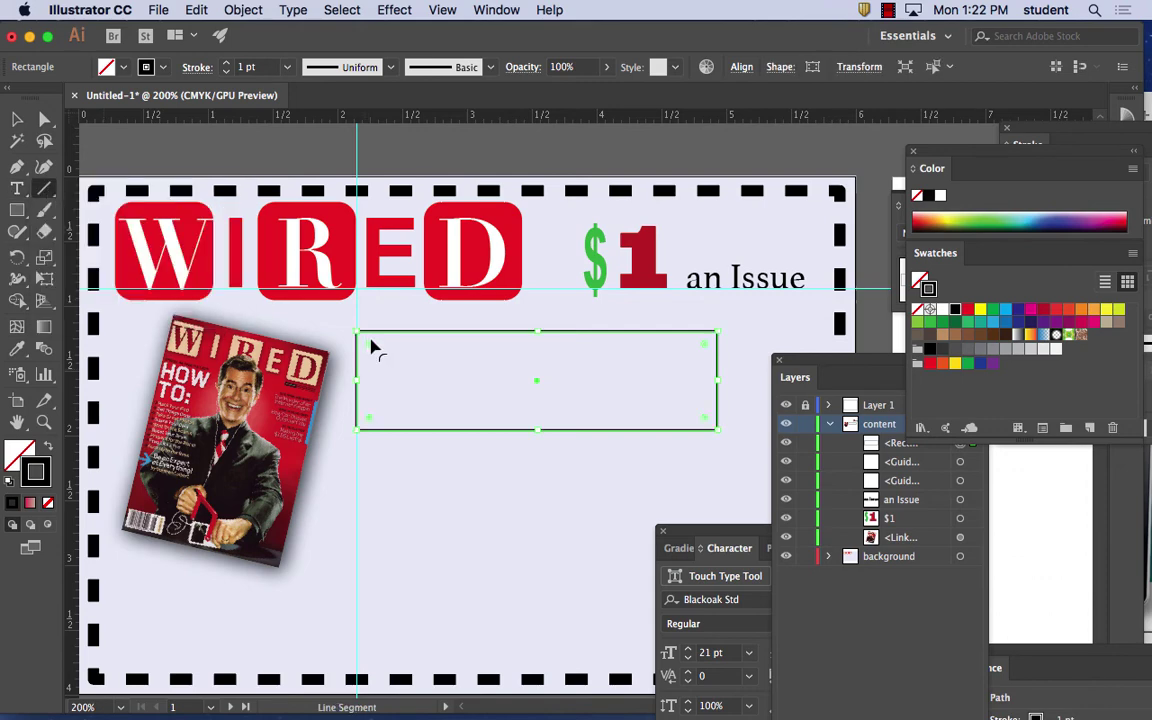
pyautogui.moveTo(358, 357); pyautogui.dragTo(716, 368)
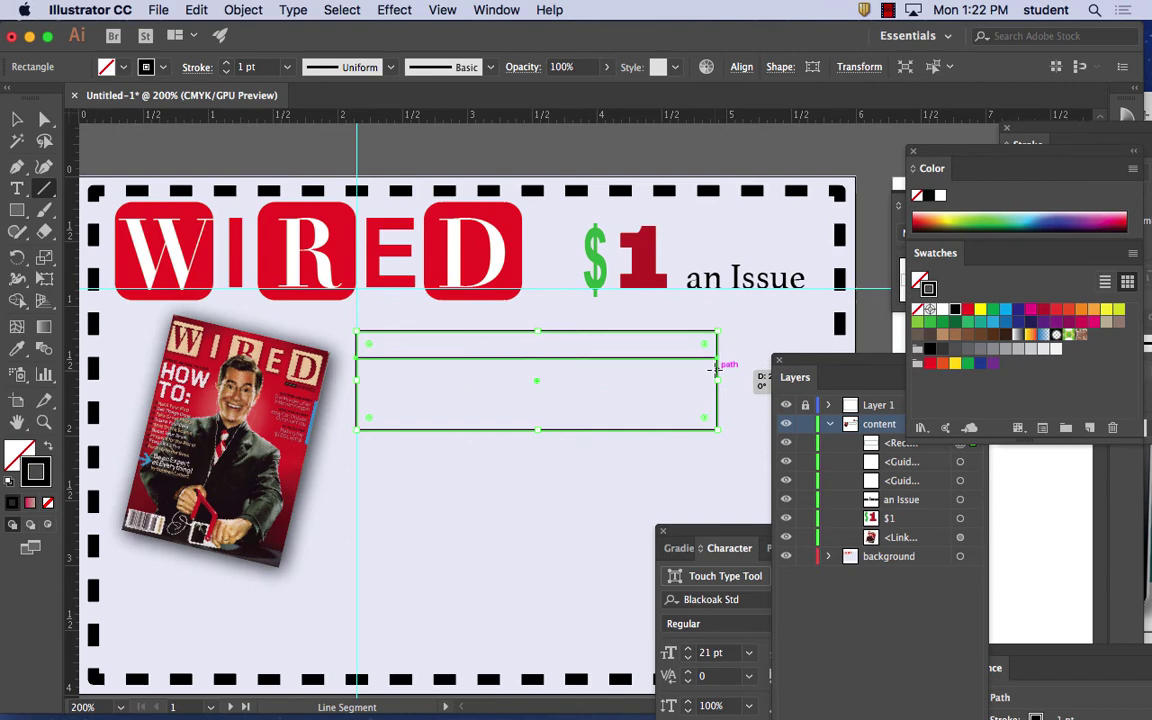
pyautogui.moveTo(452, 331); pyautogui.dragTo(454, 430)
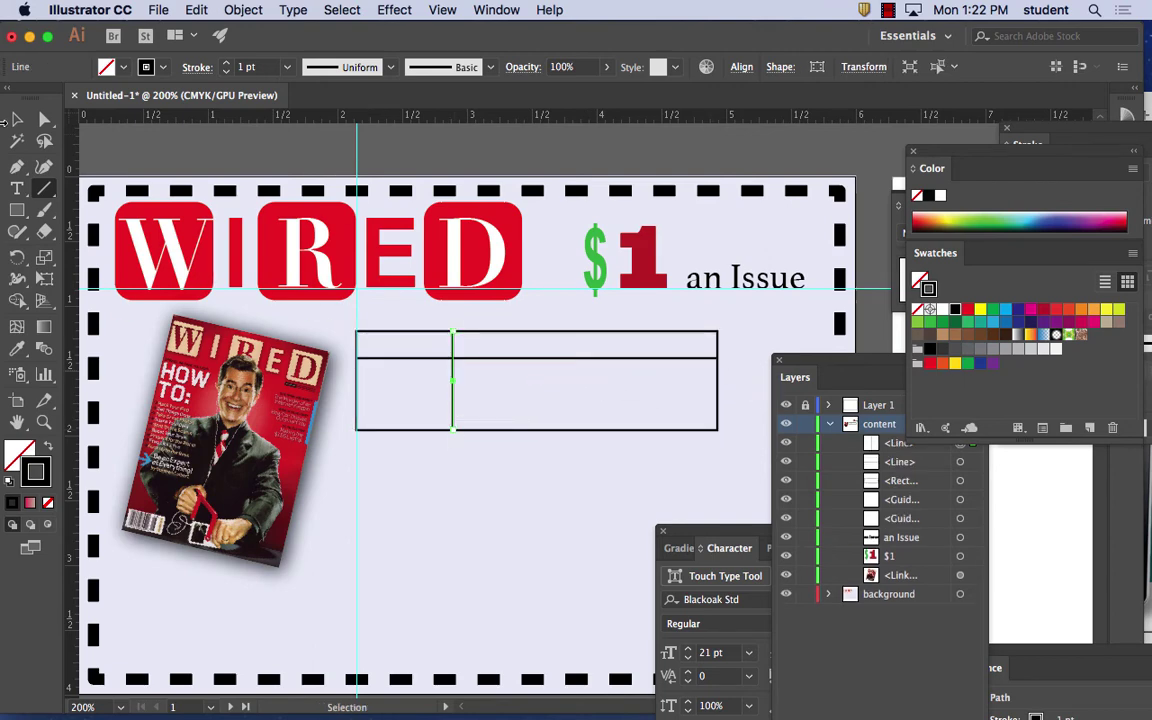
# Step: Duplicate the vertical line to the right and adjust both dividers so the table has a wider middle column and similar outer columns
pyautogui.click(17, 119)
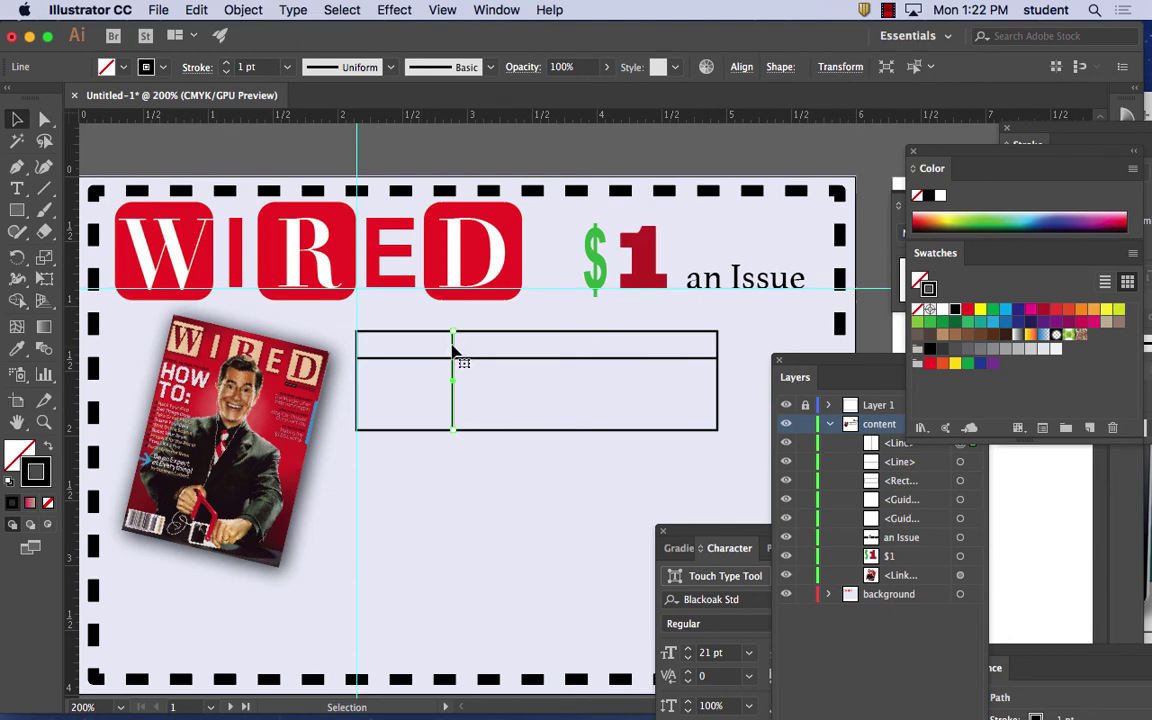
pyautogui.moveTo(453, 350); pyautogui.dragTo(612, 369)
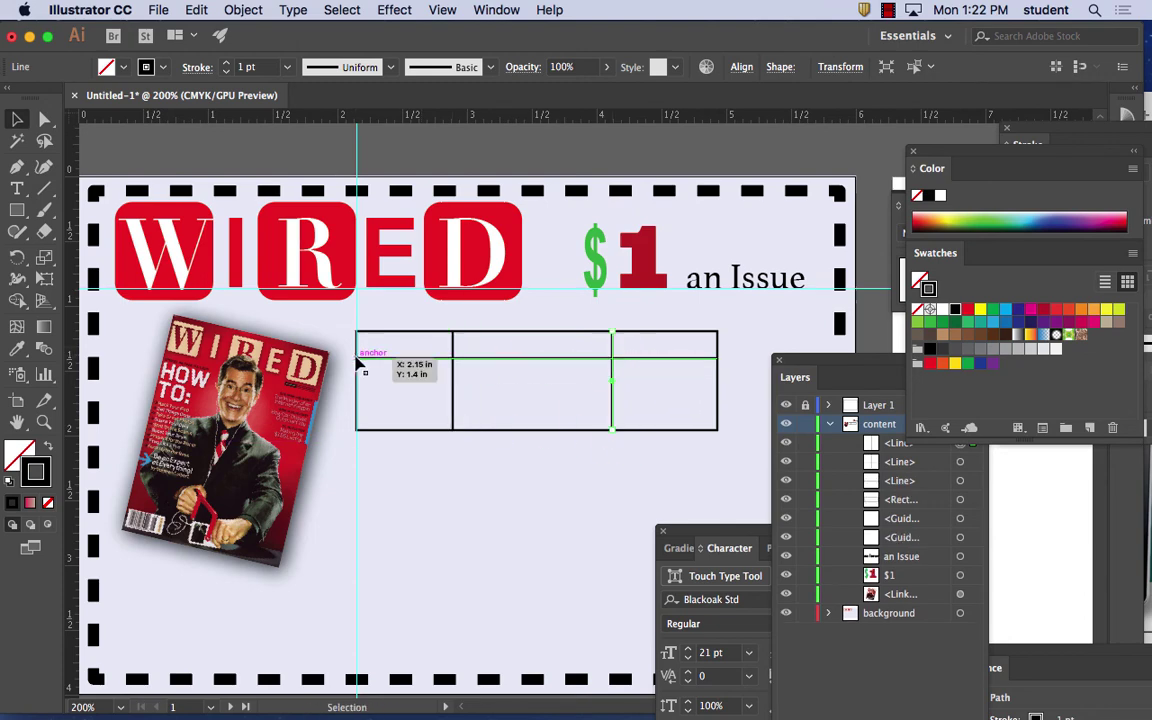
pyautogui.moveTo(455, 389); pyautogui.dragTo(466, 389)
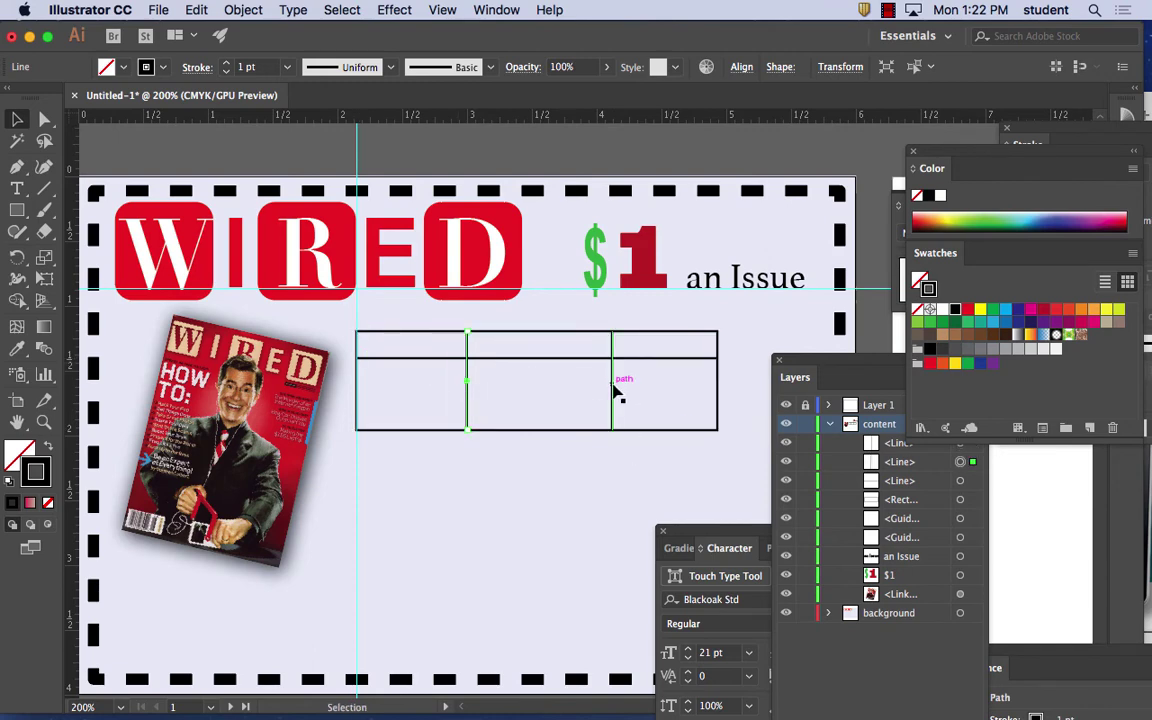
pyautogui.moveTo(613, 384); pyautogui.dragTo(607, 391)
pyautogui.click(605, 489)
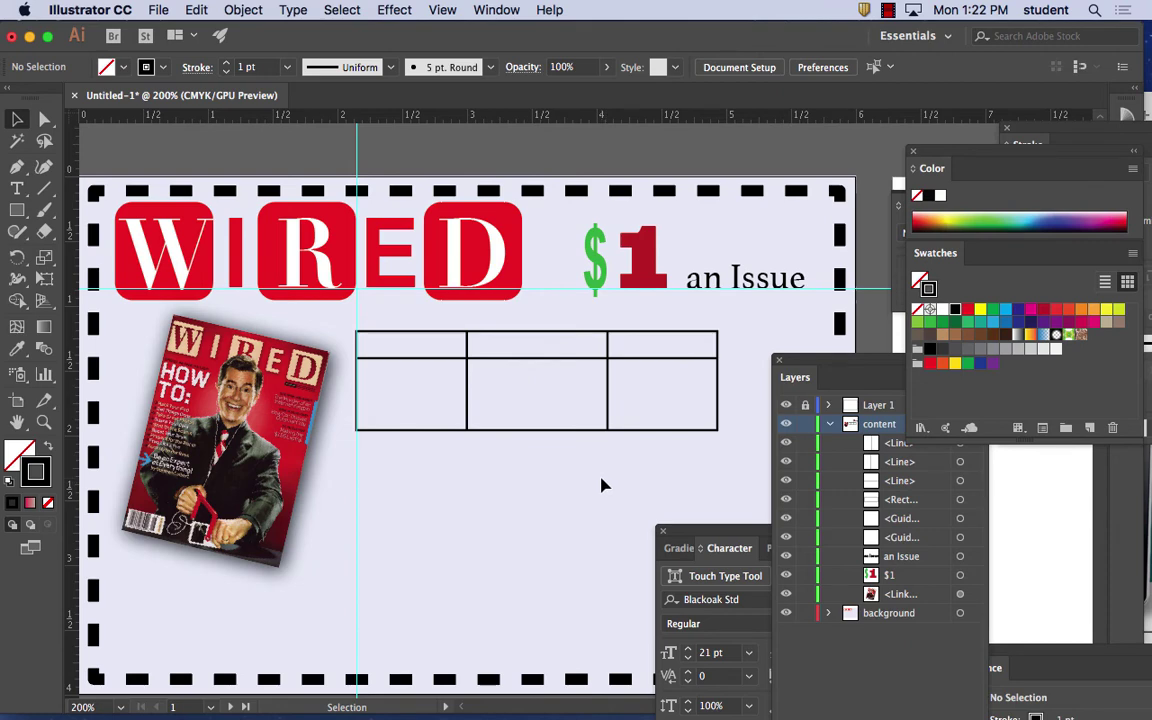
# Step: Select the whole table and shorten it from its bottom edge to about 0.5 in tall, then deselect it
pyautogui.moveTo(728, 717)
pyautogui.moveTo(345, 419); pyautogui.dragTo(538, 398)
pyautogui.click(535, 447)
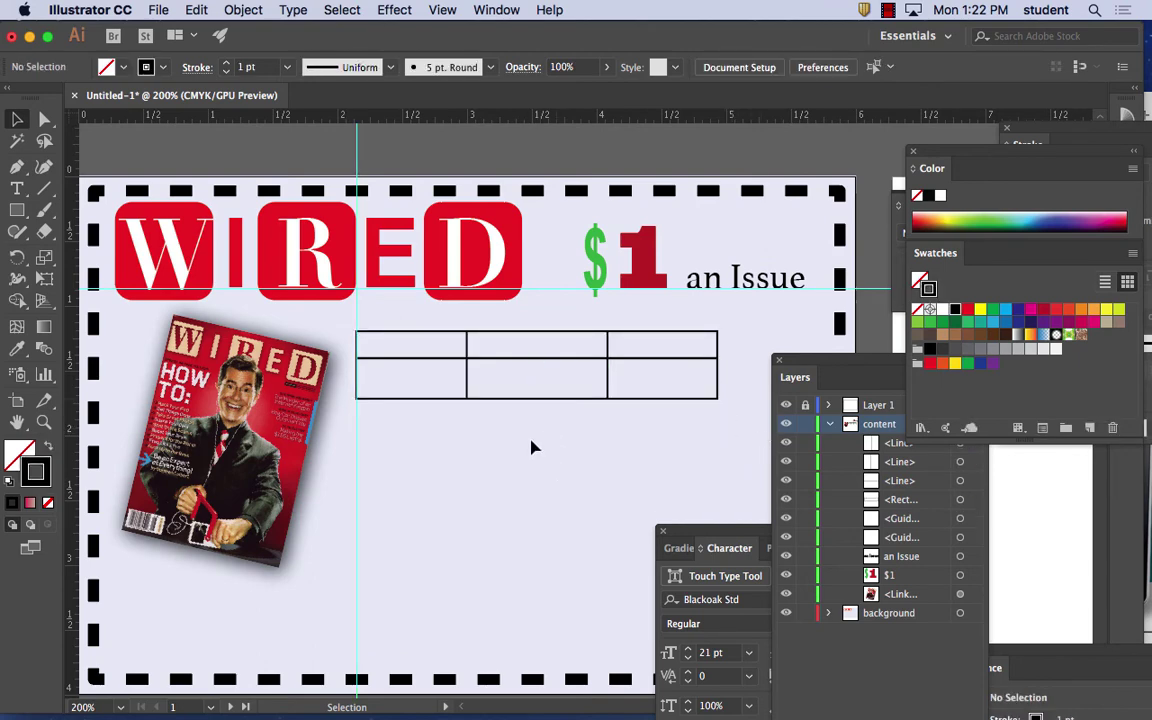
# Step: Add the point text "Cover Price" at the table's top-left header cell
pyautogui.click(19, 190)
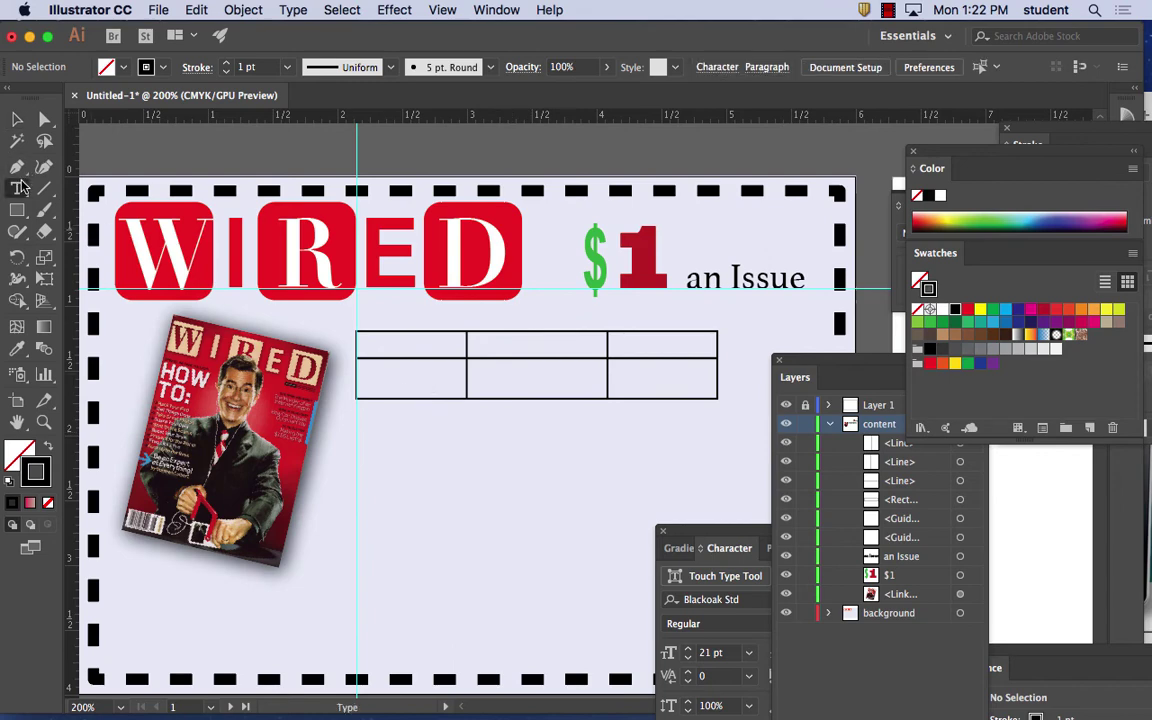
pyautogui.click(393, 339)
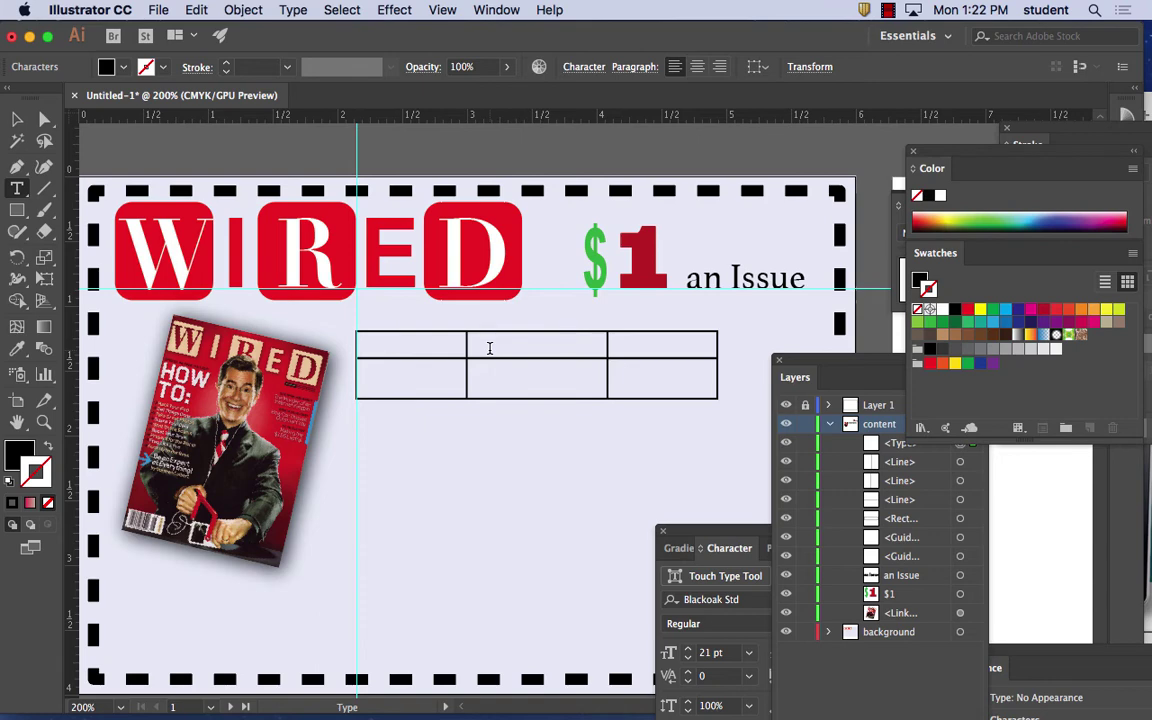
pyautogui.write('Cover')
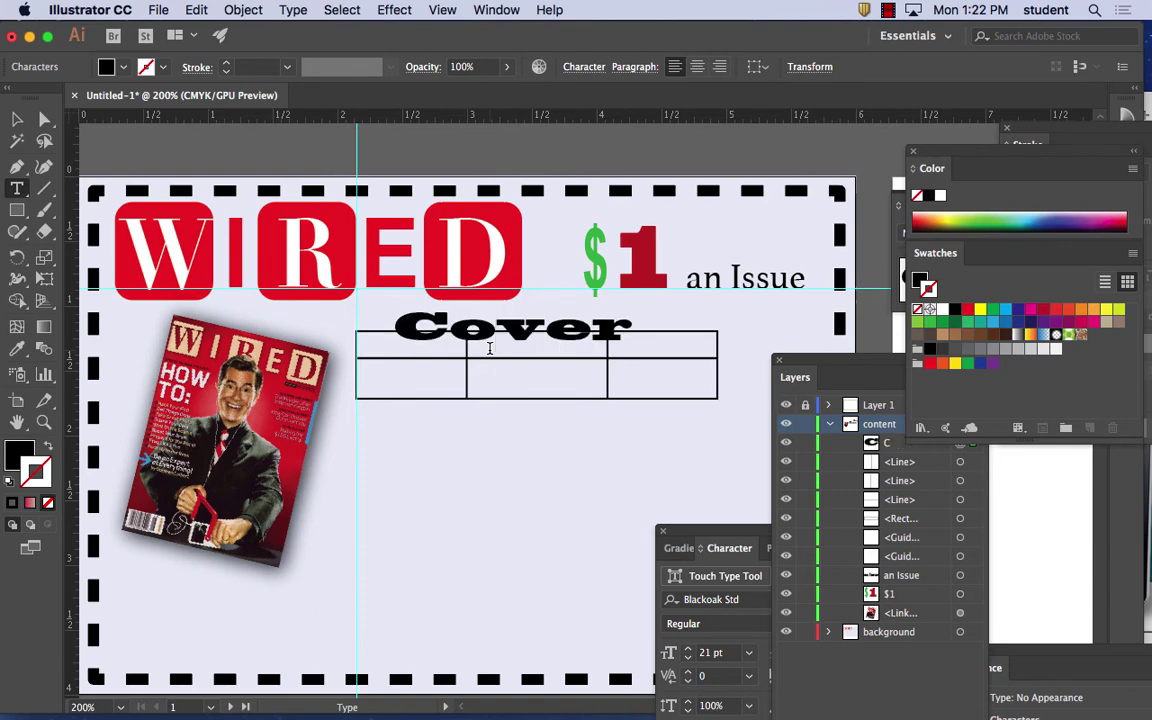
pyautogui.write(' Price')
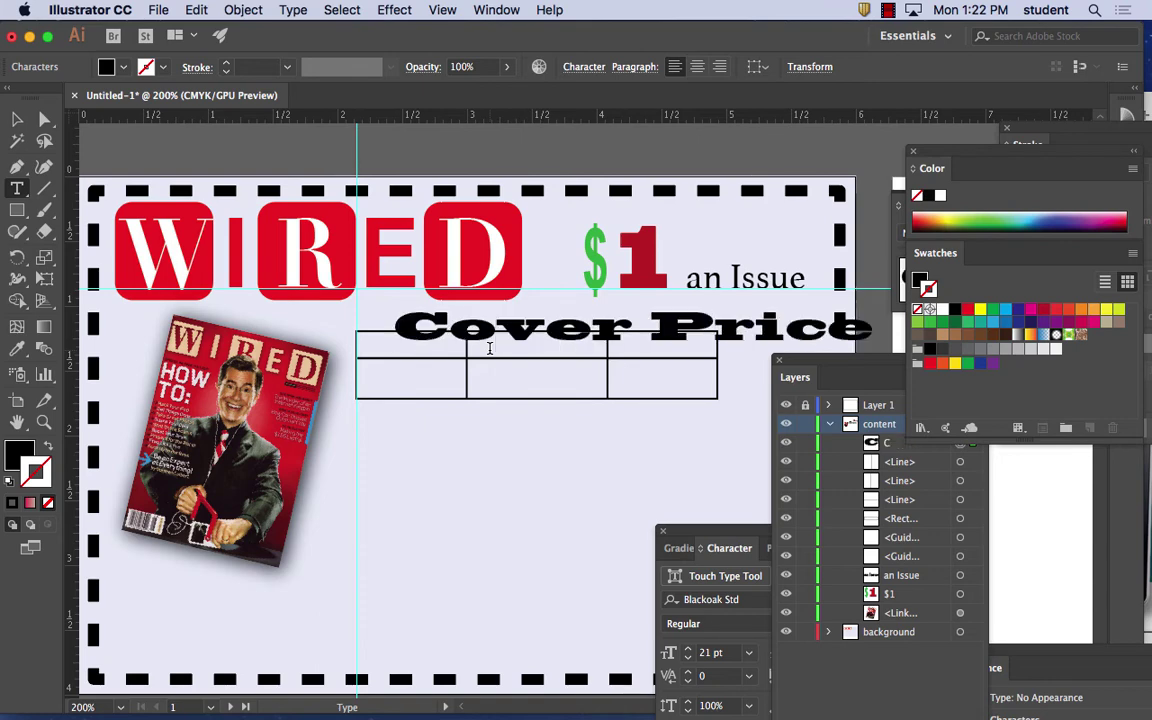
# Step: Set the whole "Cover Price" text to the Arial Regular font
pyautogui.press('super+a')
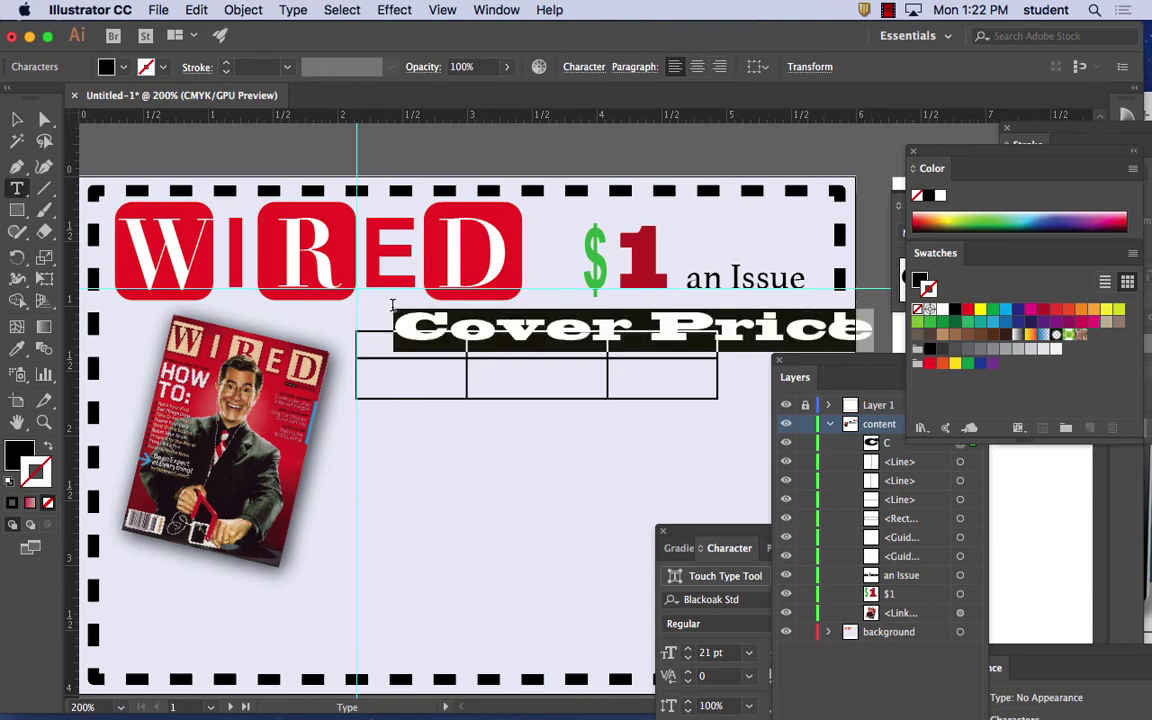
pyautogui.click(293, 10)
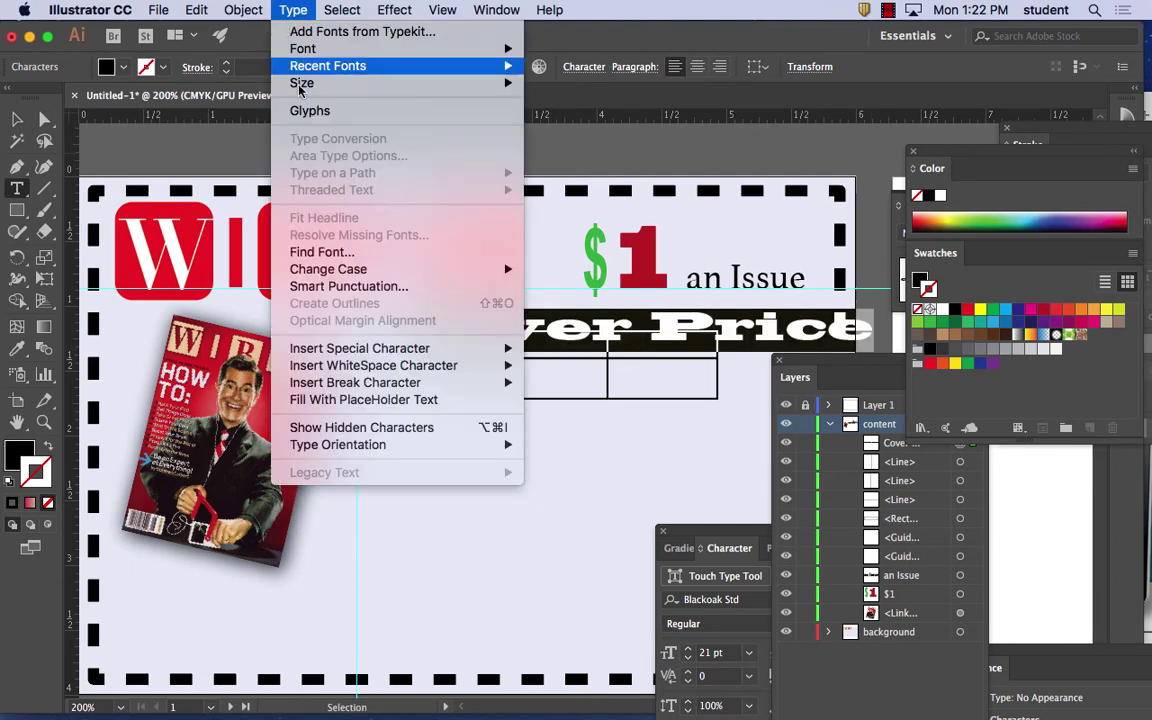
pyautogui.moveTo(302, 48)
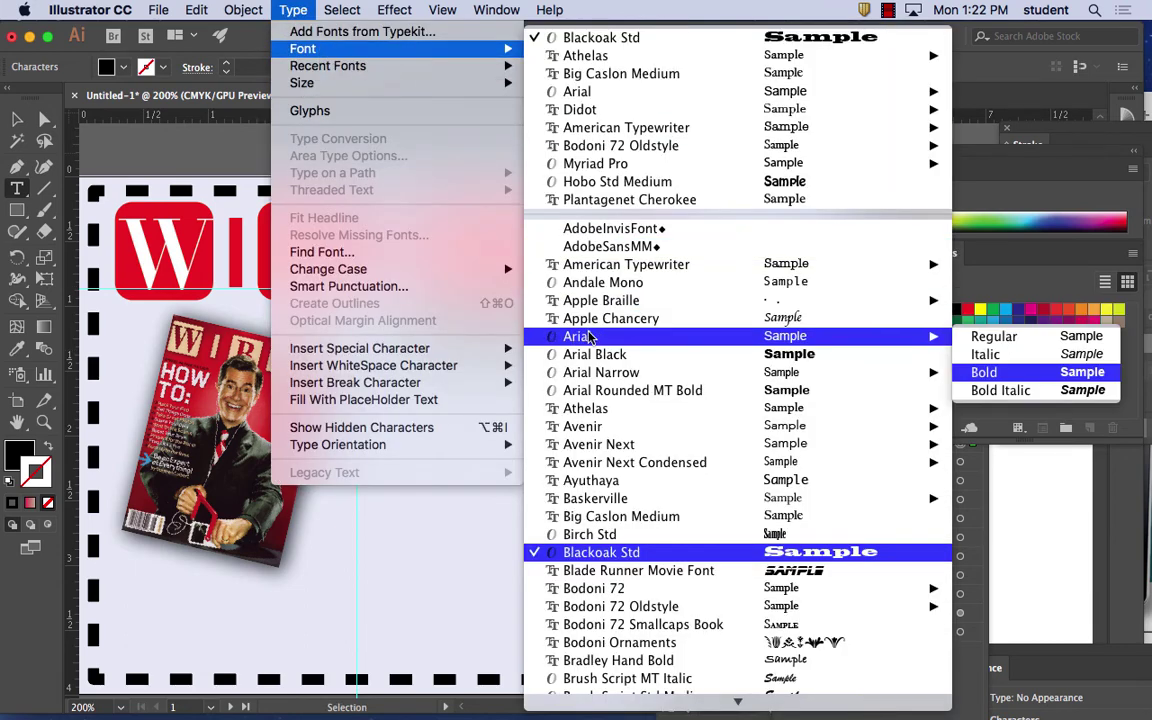
pyautogui.moveTo(920, 336)
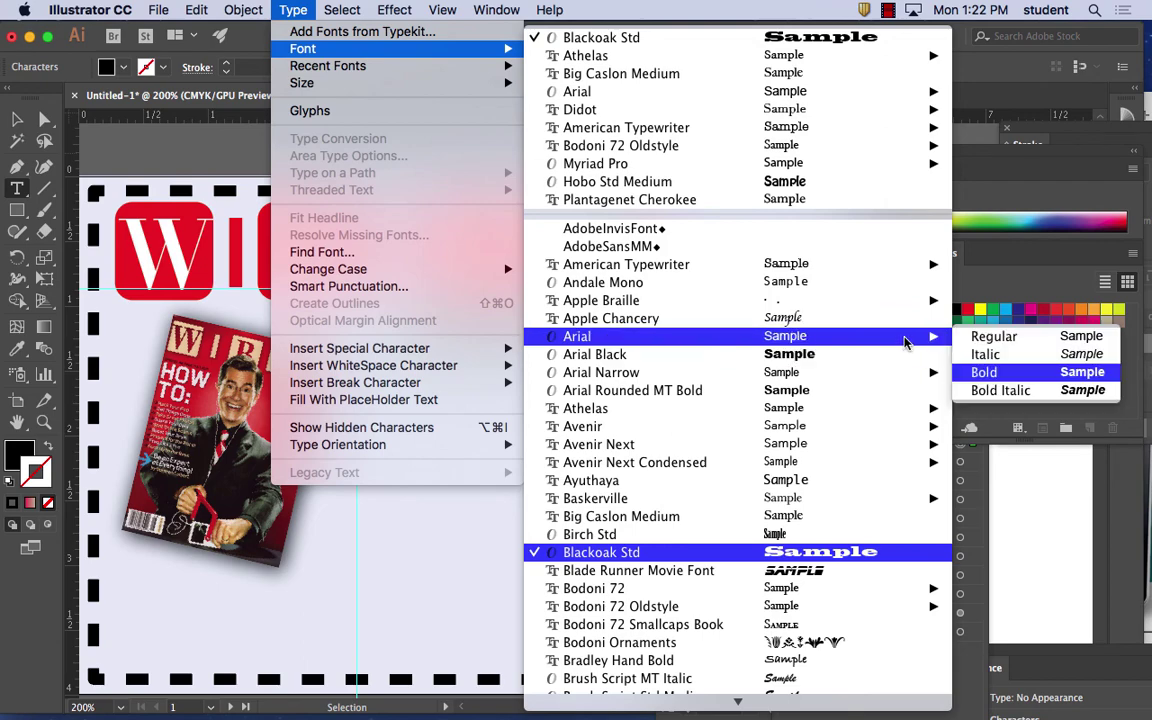
pyautogui.click(993, 336)
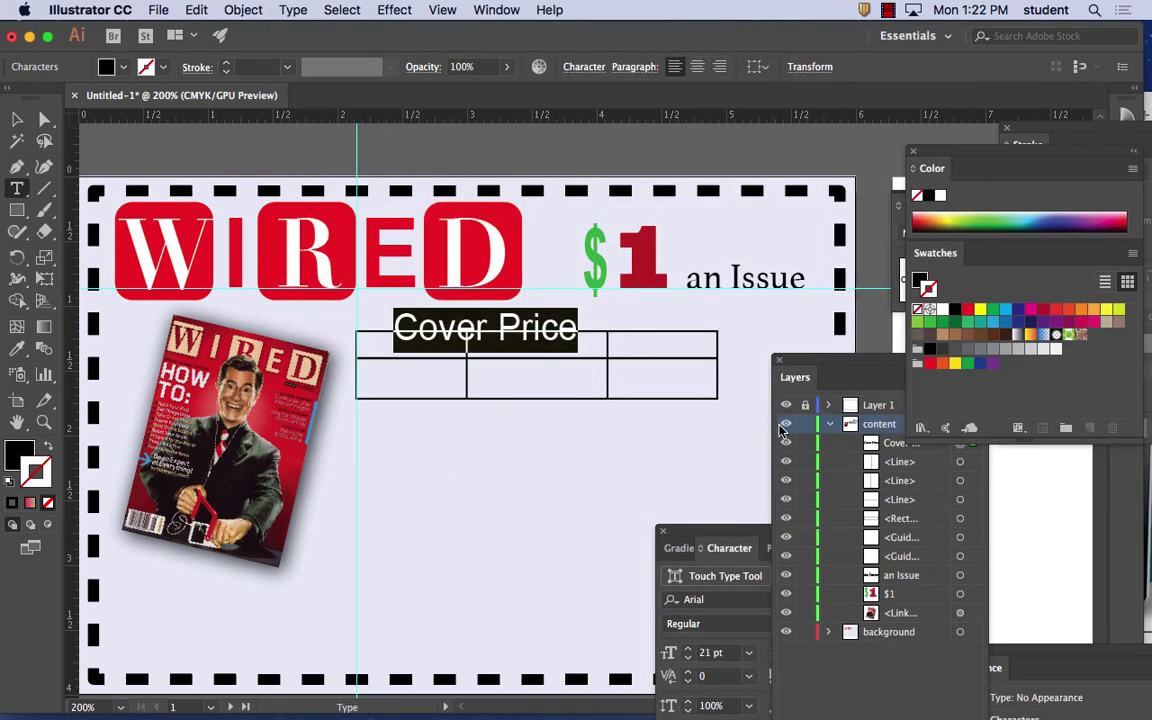
# Step: Reduce the "Cover Price" text to 12 pt and finish editing it
pyautogui.click(701, 548)
pyautogui.moveTo(720, 532); pyautogui.dragTo(517, 469)
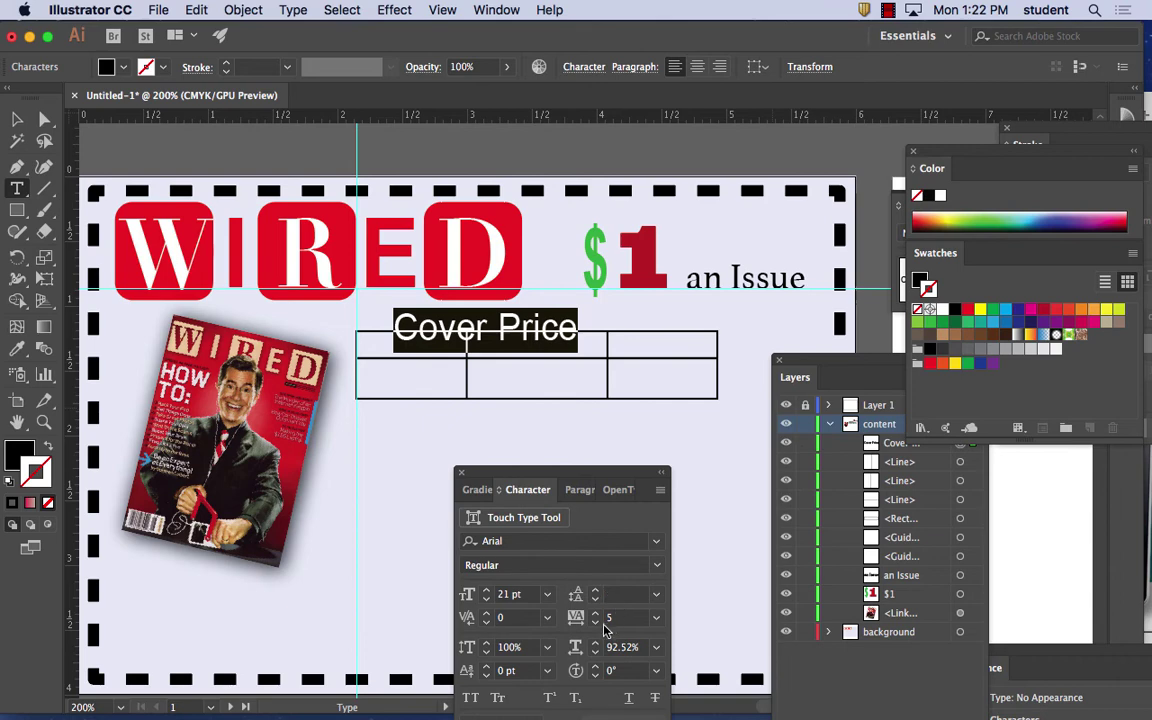
pyautogui.click(547, 594)
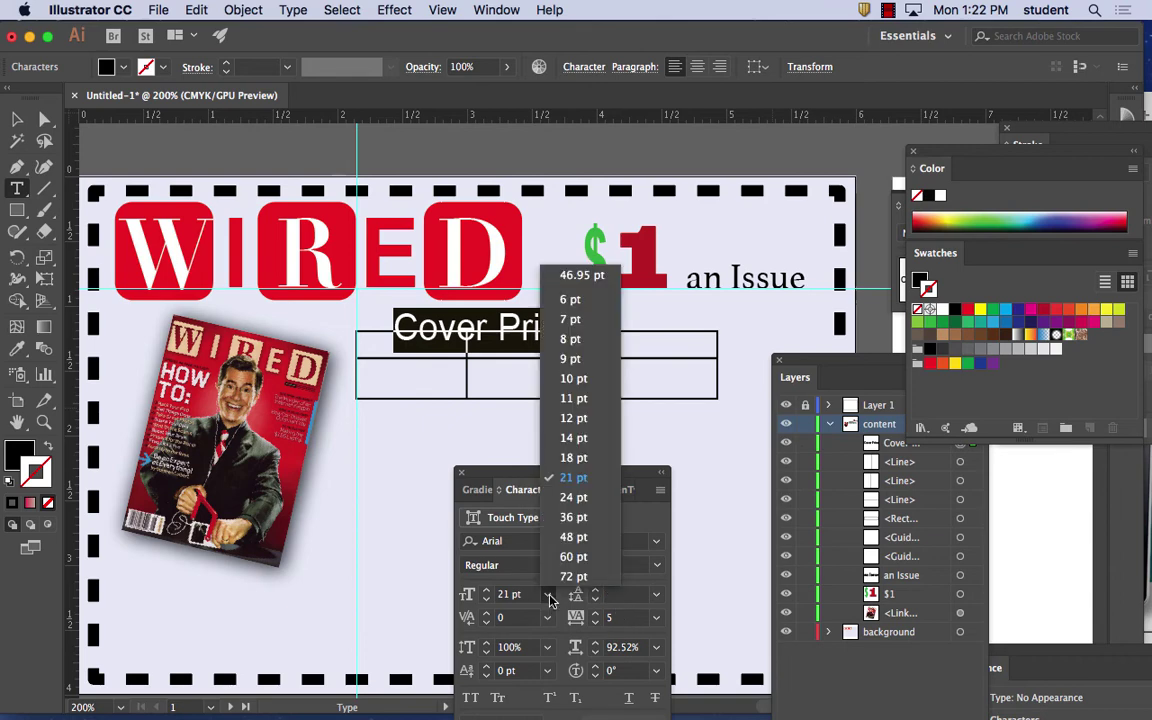
pyautogui.click(573, 437)
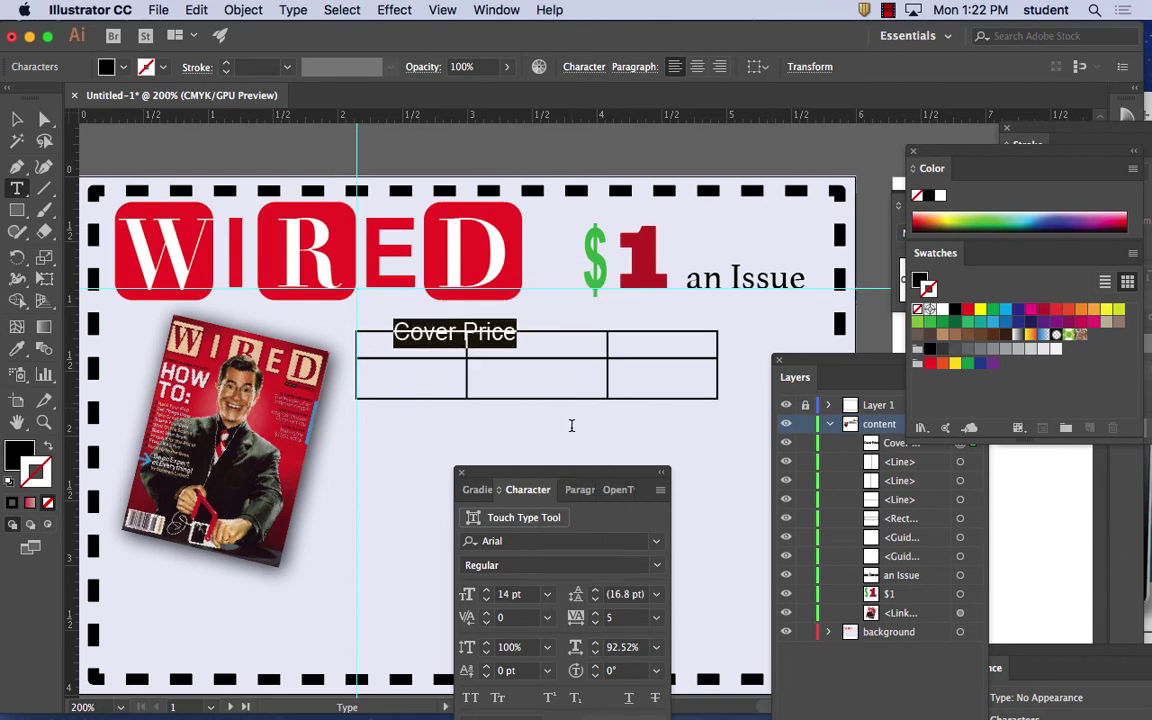
pyautogui.click(547, 594)
pyautogui.click(559, 420)
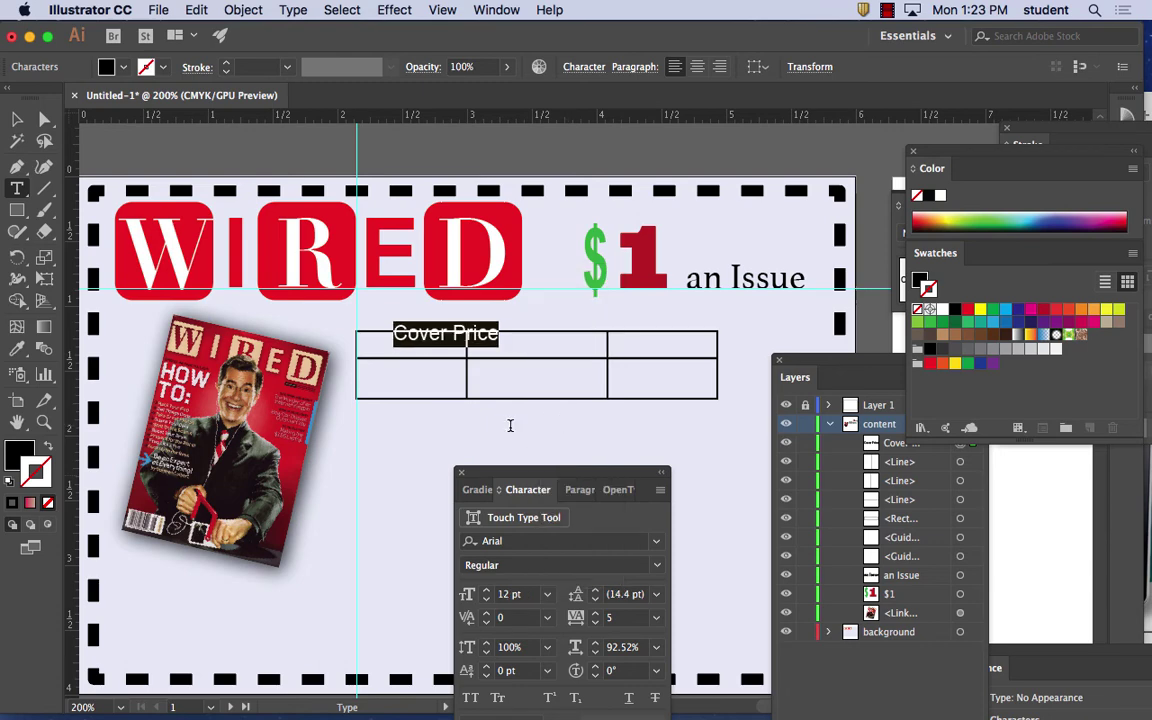
pyautogui.press('Escape')
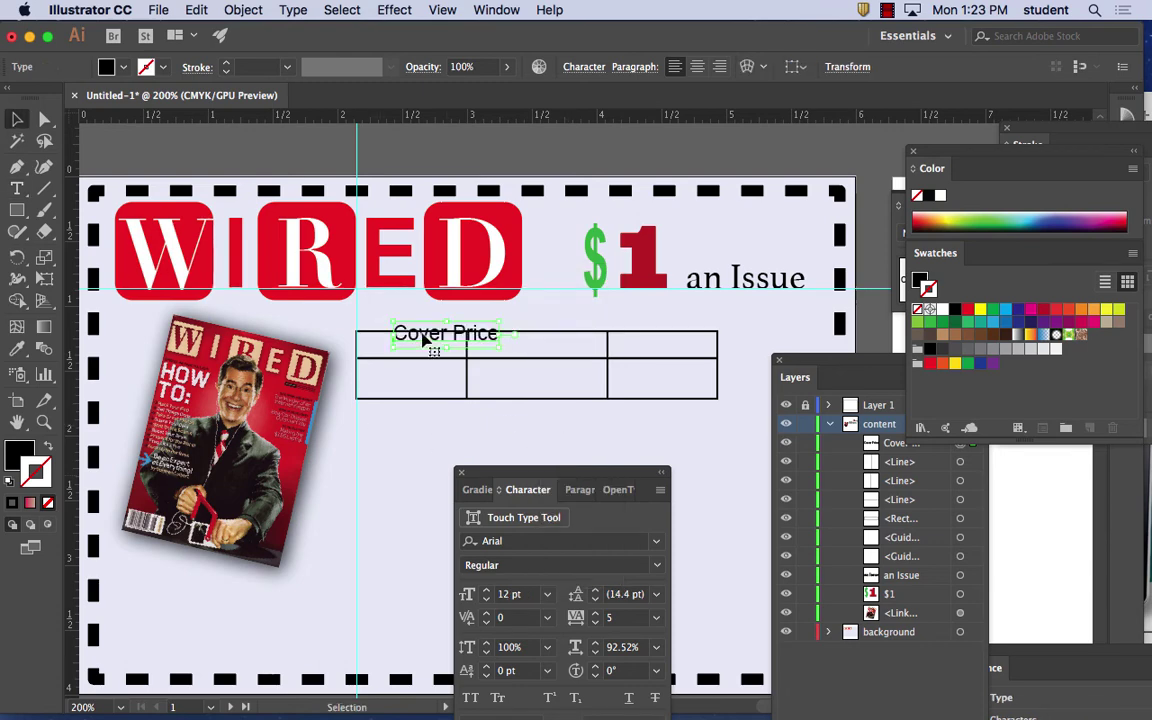
# Step: Reduce the "Cover Price" text to 11 pt and centre it in the table's first header cell
pyautogui.moveTo(422, 340); pyautogui.dragTo(386, 351)
pyautogui.click(547, 594)
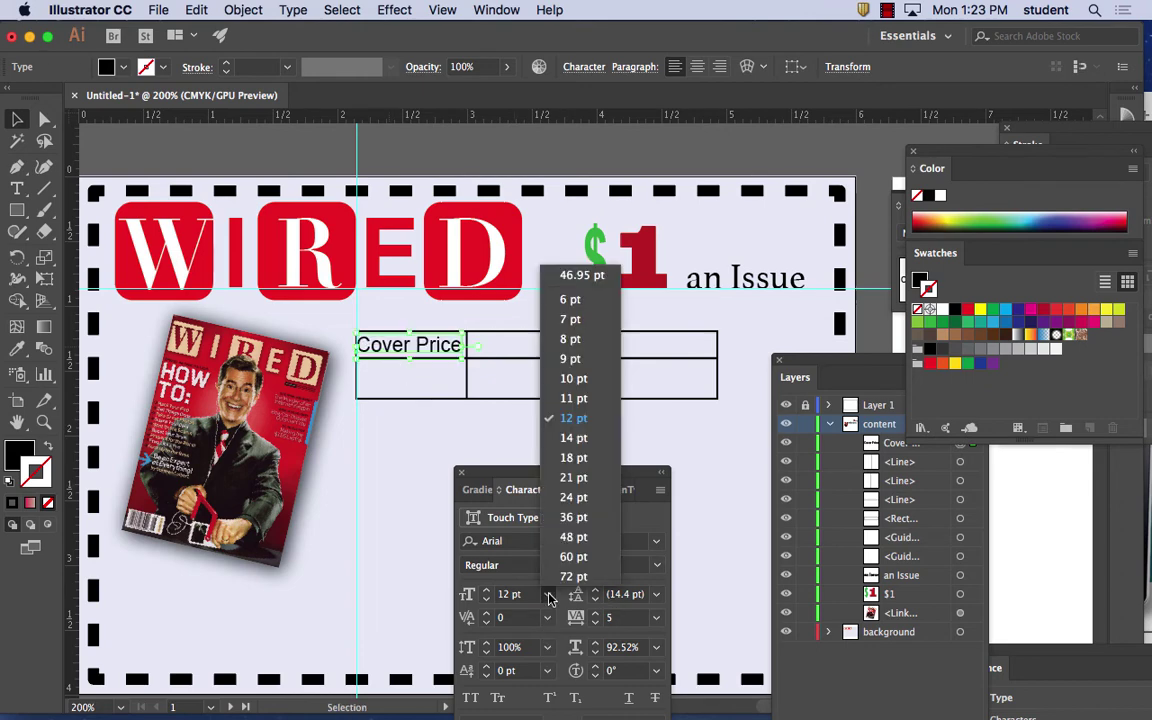
pyautogui.click(581, 400)
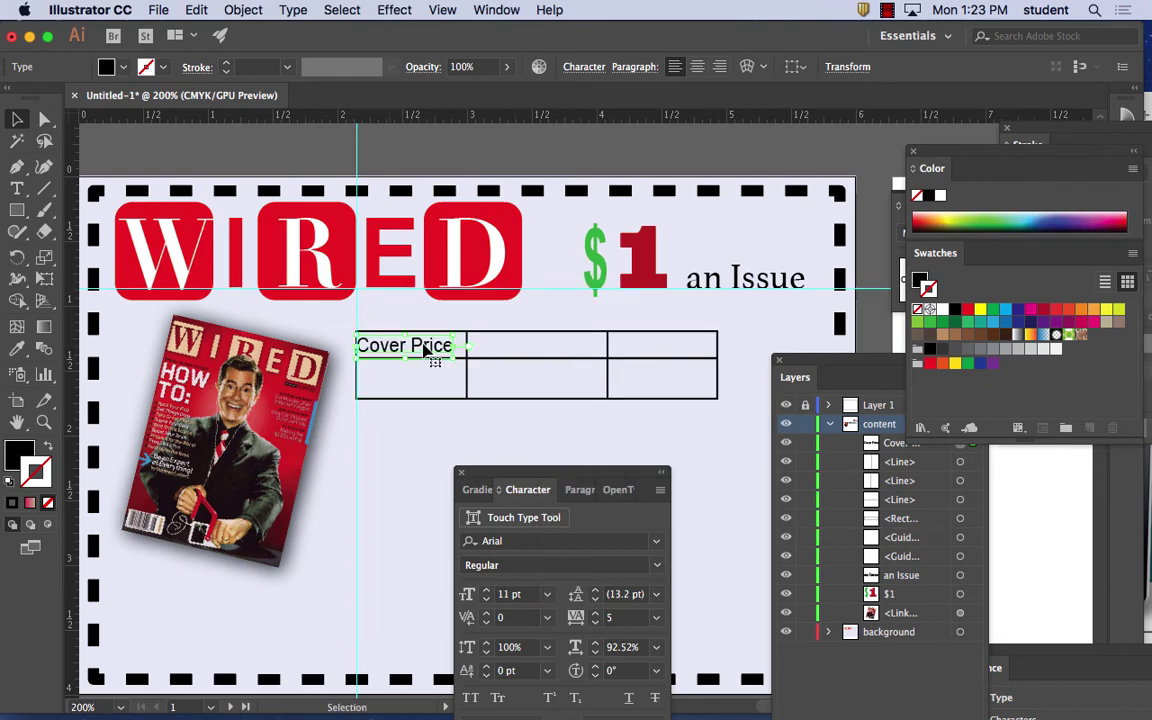
pyautogui.moveTo(424, 347)
pyautogui.mouseDown()
pyautogui.moveTo(436, 347)
pyautogui.moveTo(388, 347)
pyautogui.moveTo(437, 347)
pyautogui.mouseUp()
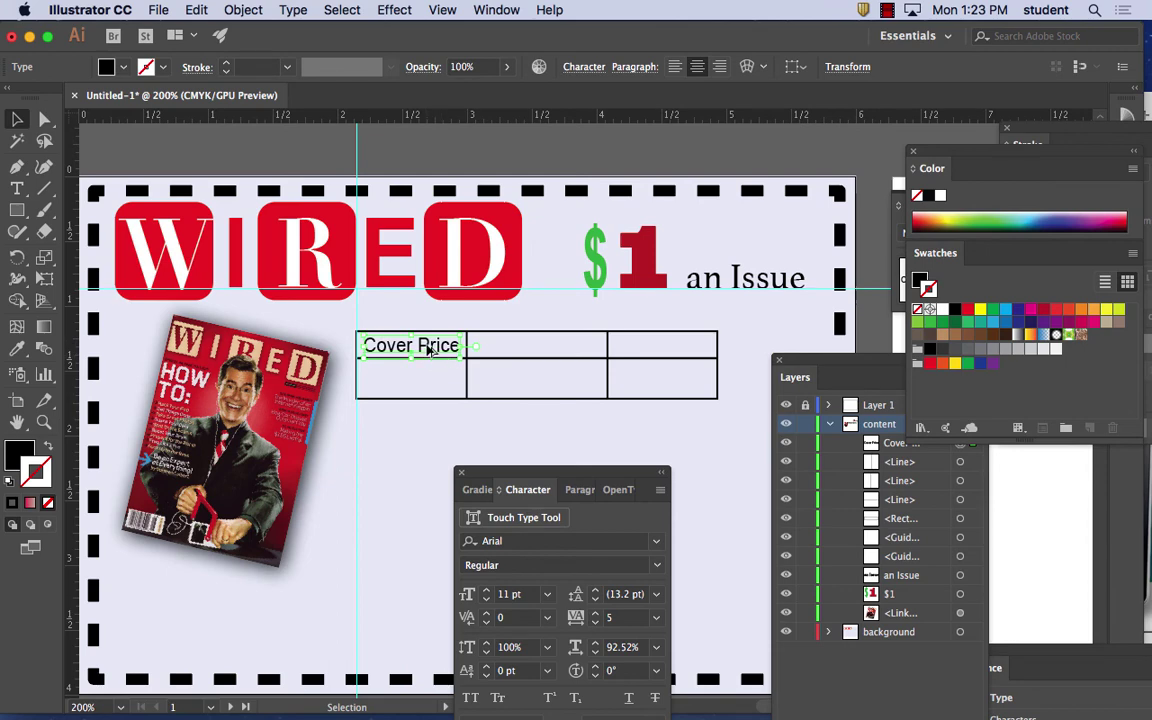
# Step: Duplicate the "Cover Price" text straight down into the cell below it
pyautogui.press('super+minus')
pyautogui.press('super+minus')
pyautogui.press('super+minus')
pyautogui.moveTo(425, 345)
pyautogui.mouseDown()
pyautogui.moveTo(540, 352)
pyautogui.moveTo(425, 356)
pyautogui.mouseUp()
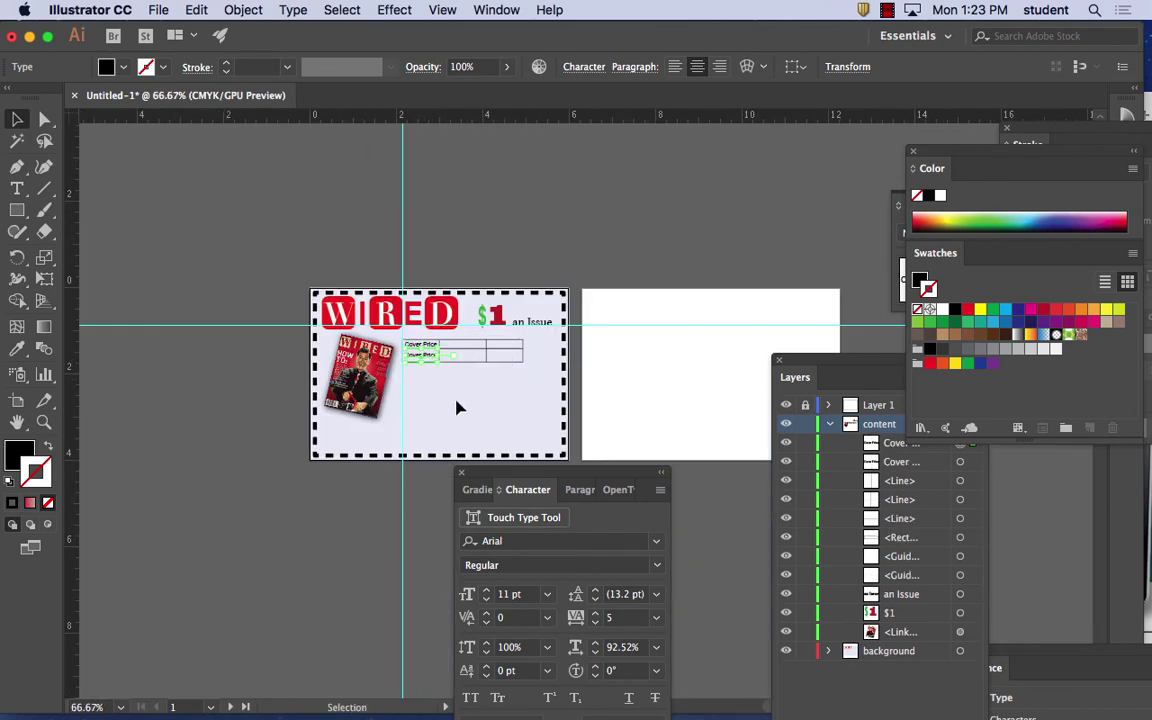
# Step: Replace the lower copy of the "Cover Price" text with "$56.99"
pyautogui.press('super+plus')
pyautogui.press('super+plus')
pyautogui.press('super+plus')
pyautogui.press('super+plus')
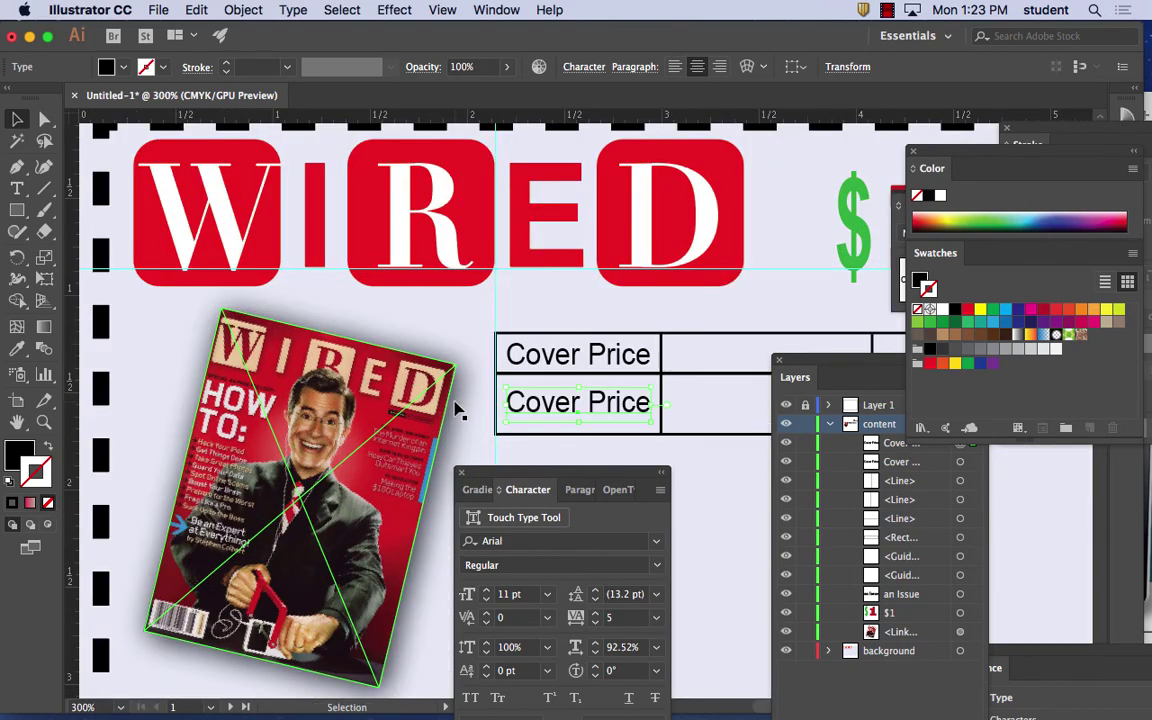
pyautogui.doubleClick(630, 410)
pyautogui.moveTo(650, 403); pyautogui.dragTo(507, 401)
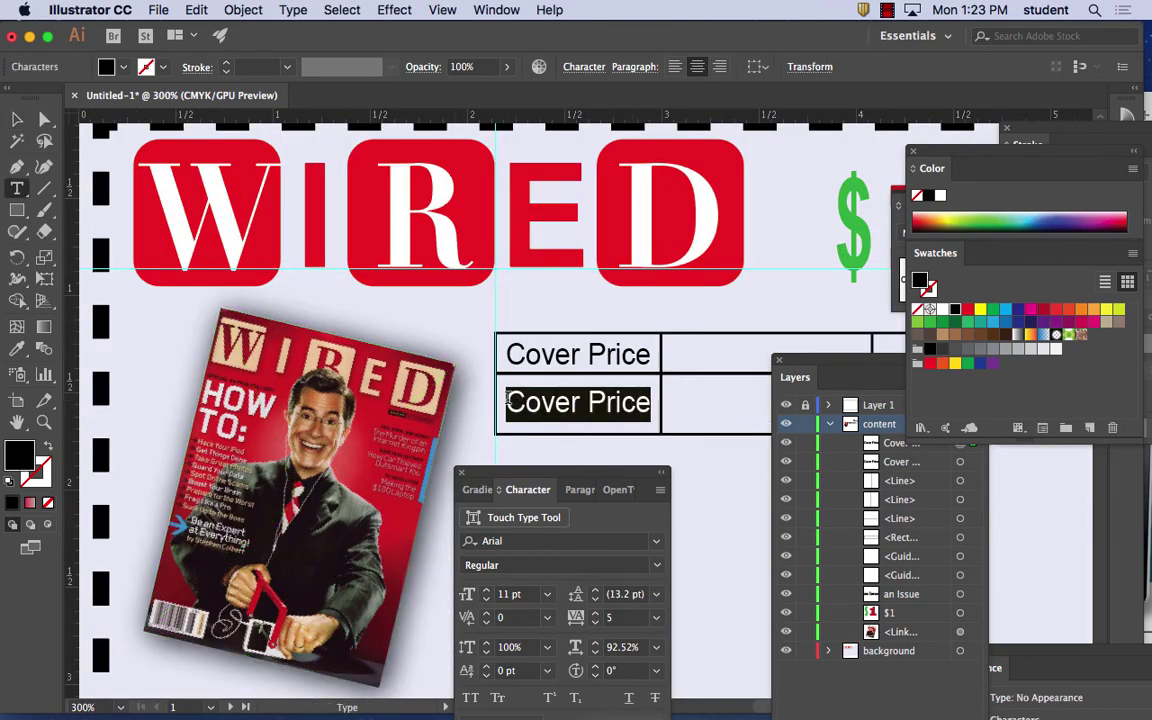
pyautogui.write('$')
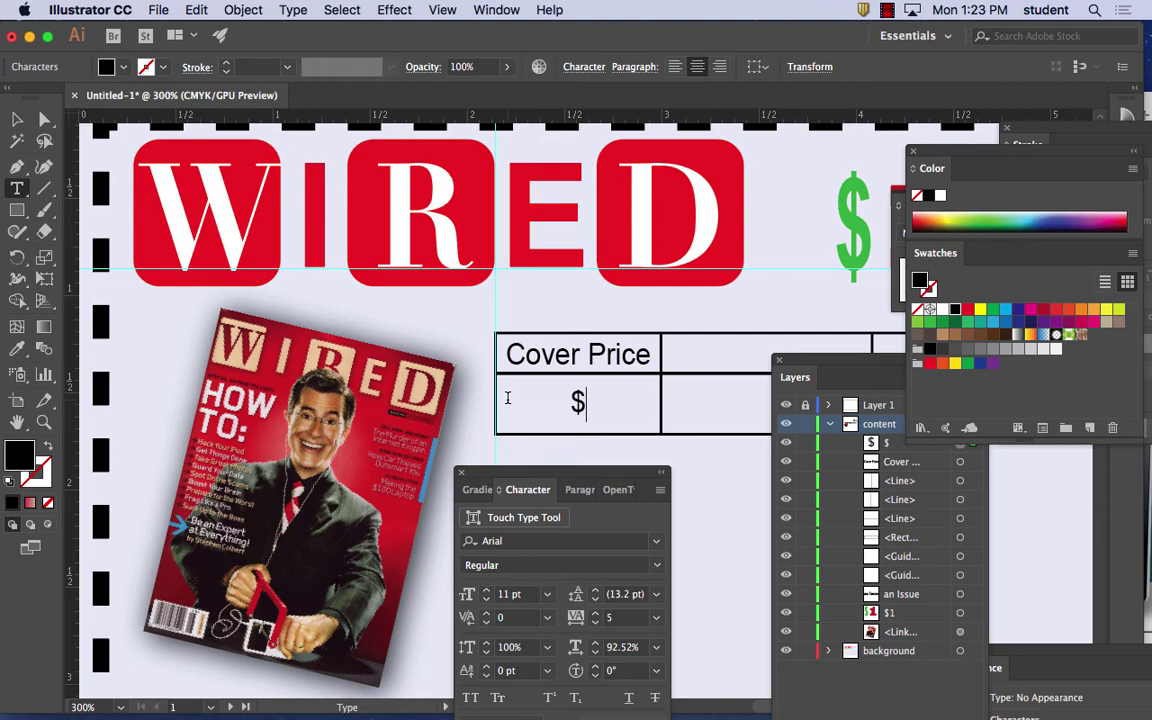
pyautogui.write('.')
pyautogui.press('BackSpace')
pyautogui.write('56')
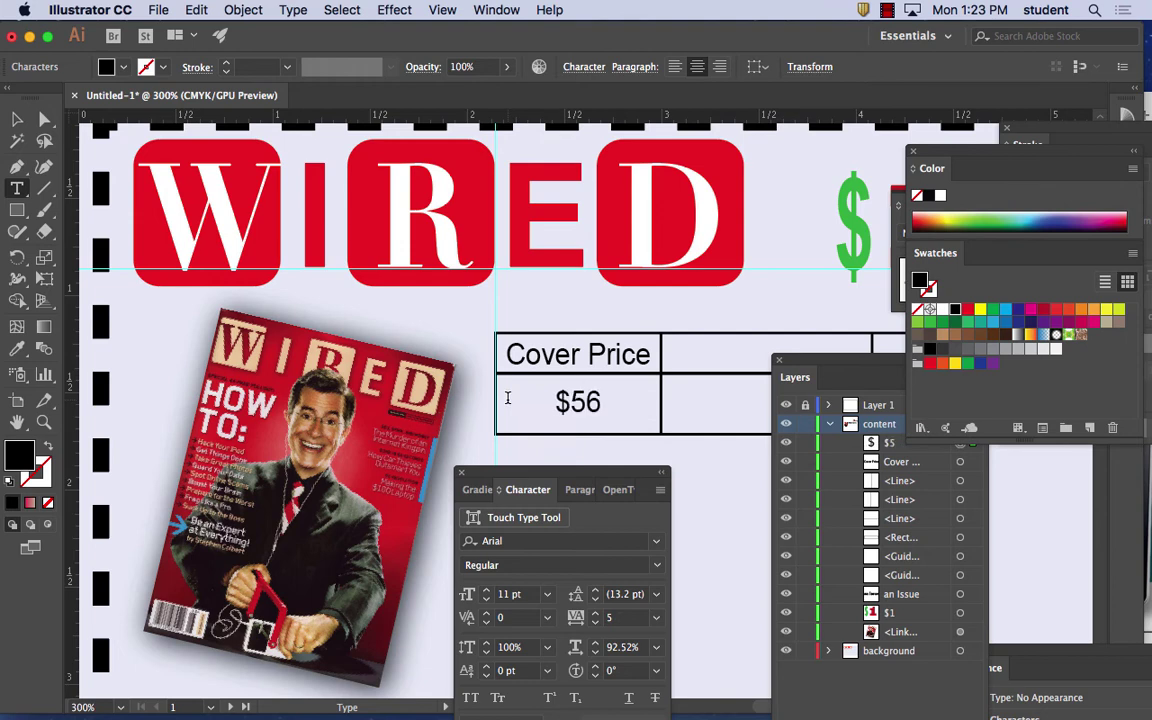
pyautogui.write('.99')
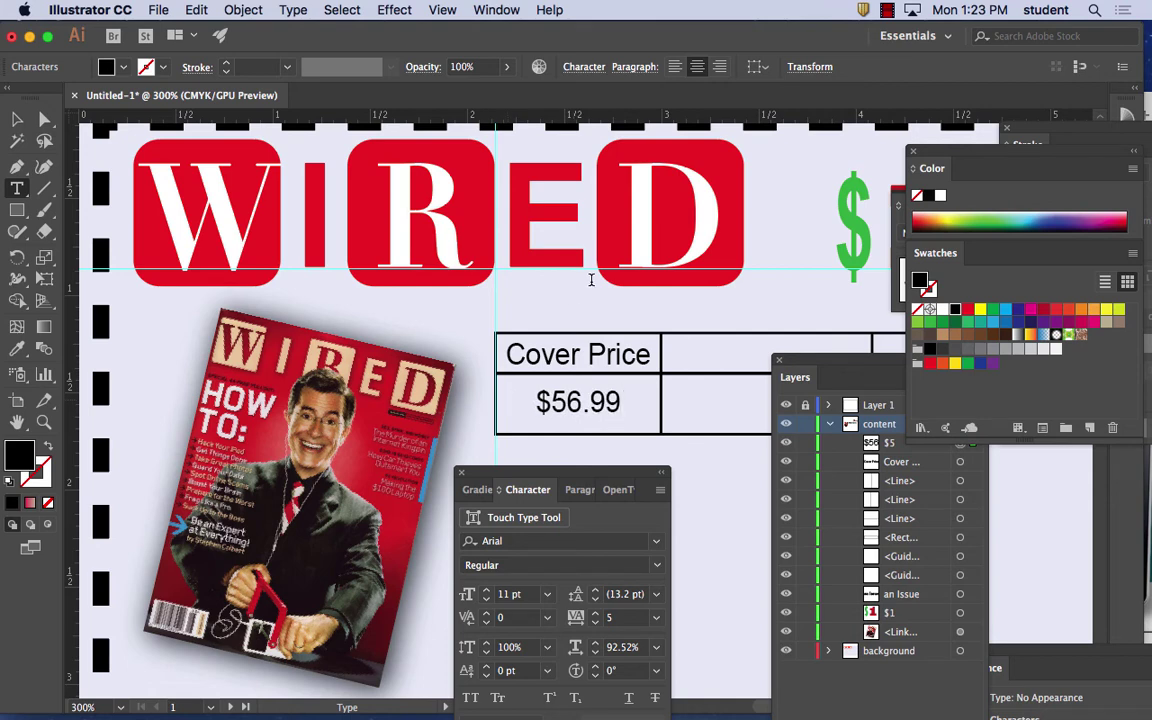
# Step: Move the Layers panel clear of the table and copy the header and price texts together into the second column
pyautogui.moveTo(801, 365); pyautogui.dragTo(771, 540)
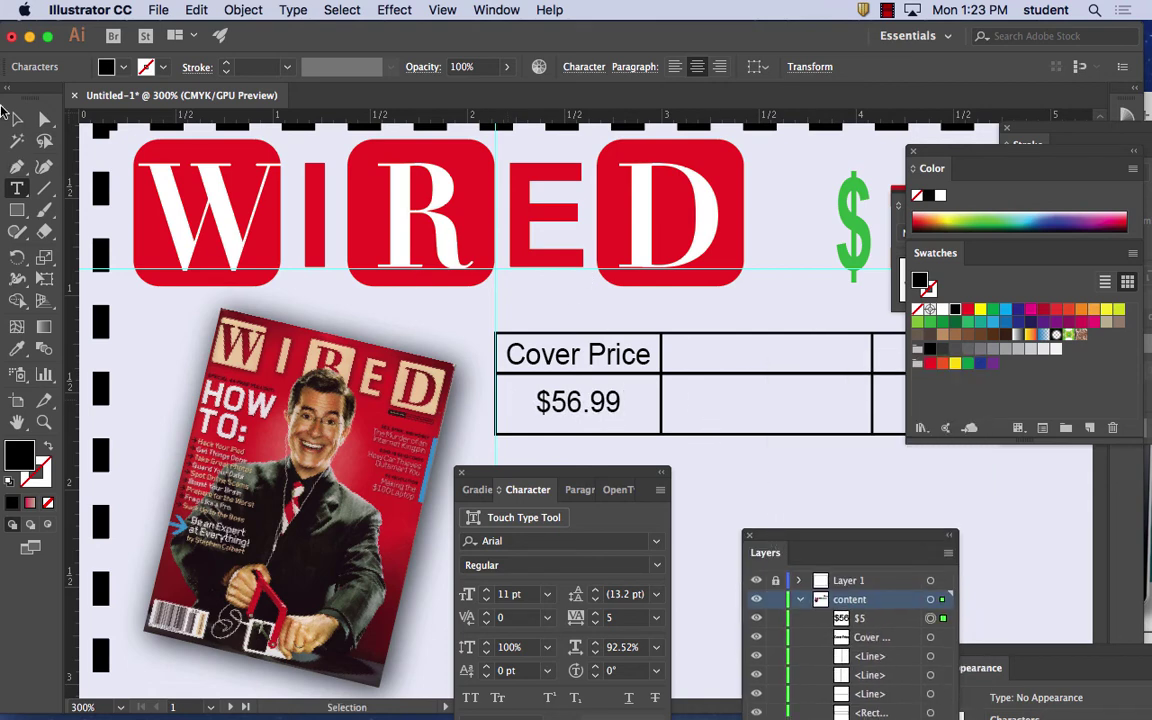
pyautogui.click(18, 120)
pyautogui.click(565, 345)
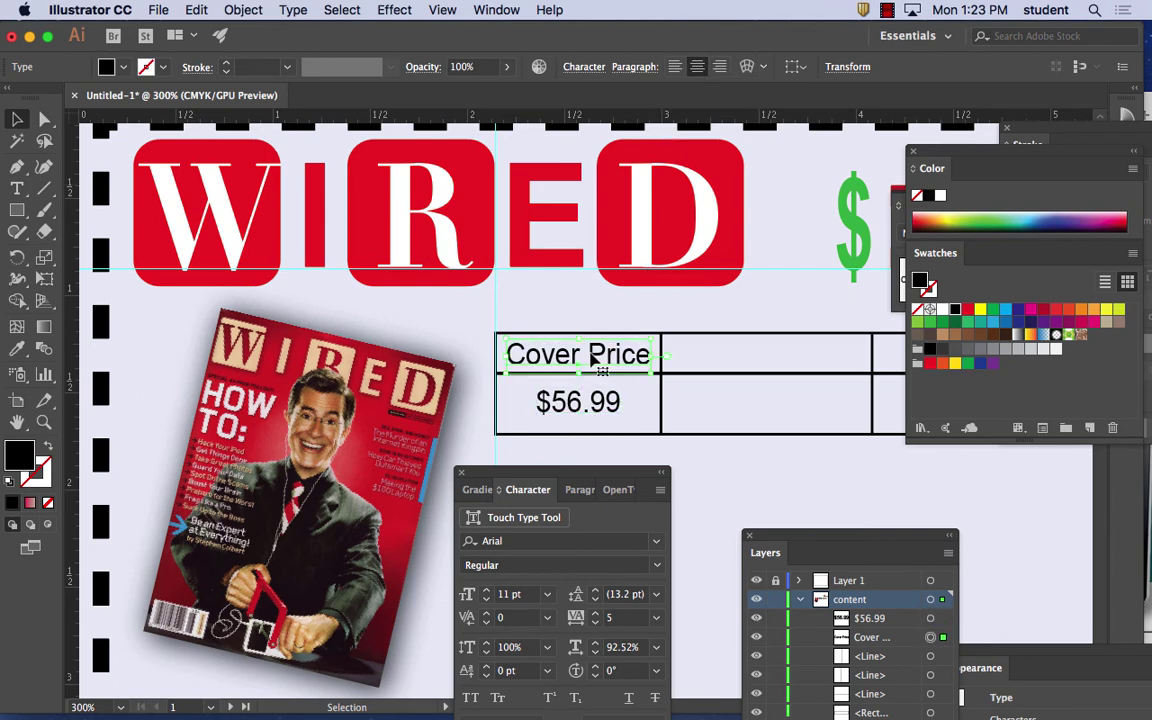
pyautogui.keyDown('shift'); pyautogui.click(590, 405); pyautogui.keyUp('shift')
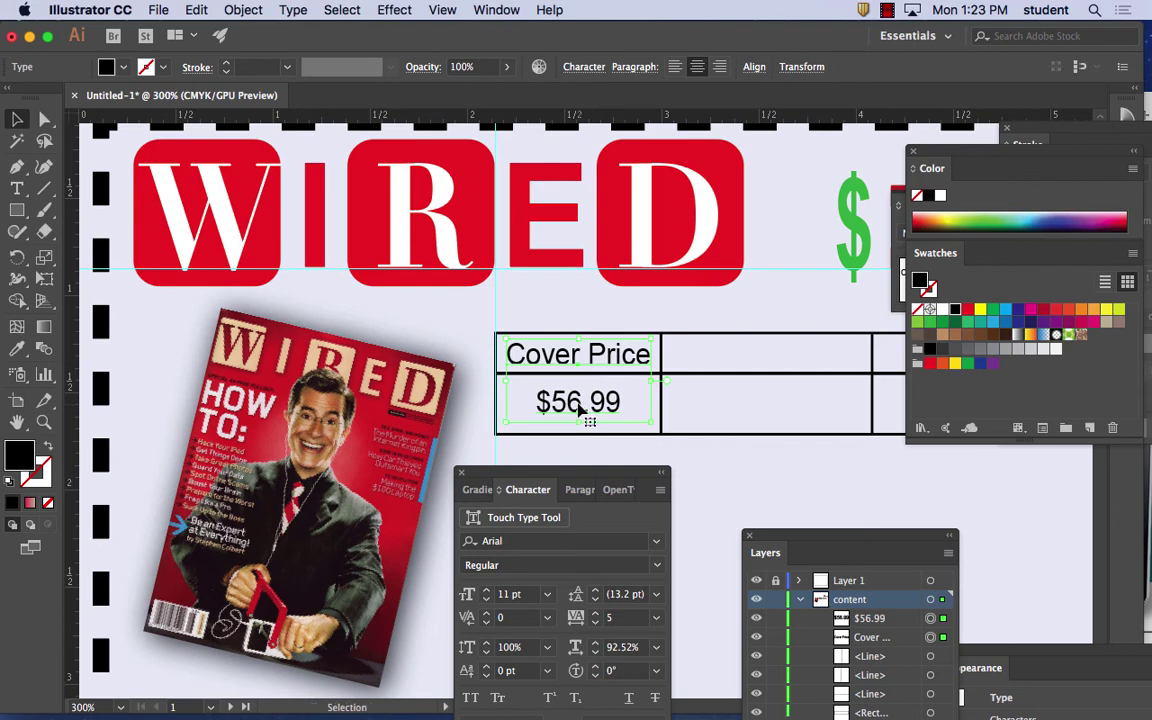
pyautogui.moveTo(580, 408); pyautogui.dragTo(765, 406)
# Step: Change the second column's header to "You Pay" and its price to "$12"
pyautogui.press('t')
pyautogui.moveTo(838, 354); pyautogui.dragTo(687, 351)
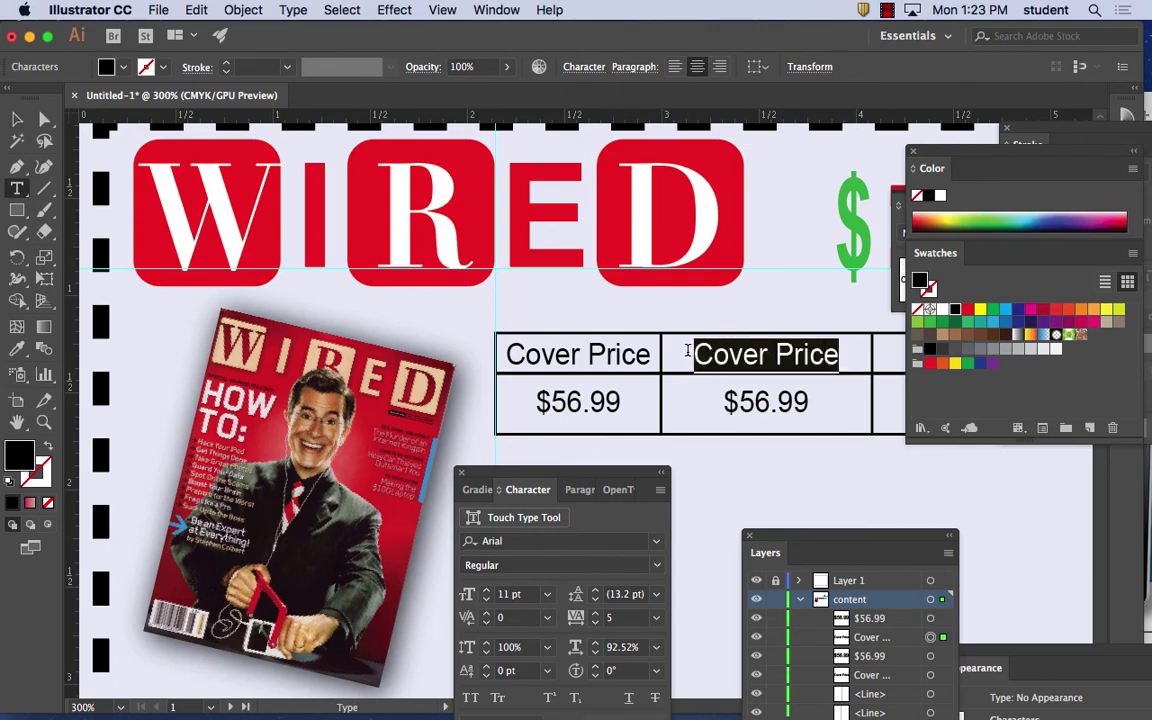
pyautogui.write('You')
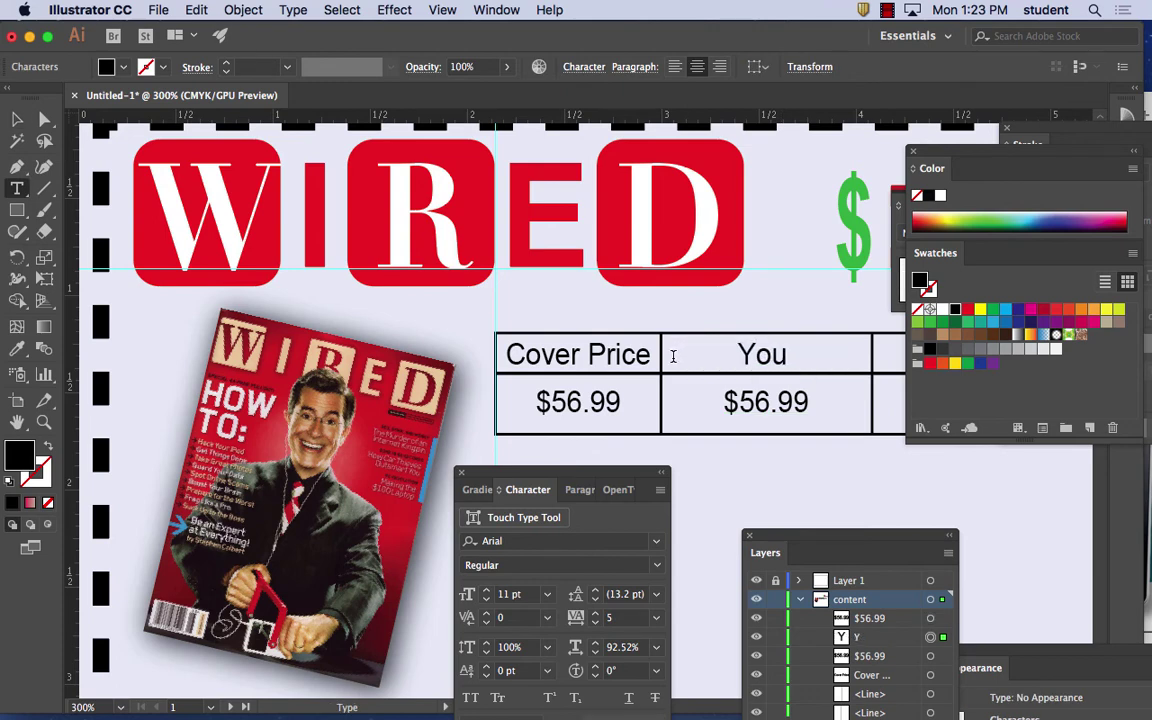
pyautogui.write(' Pay')
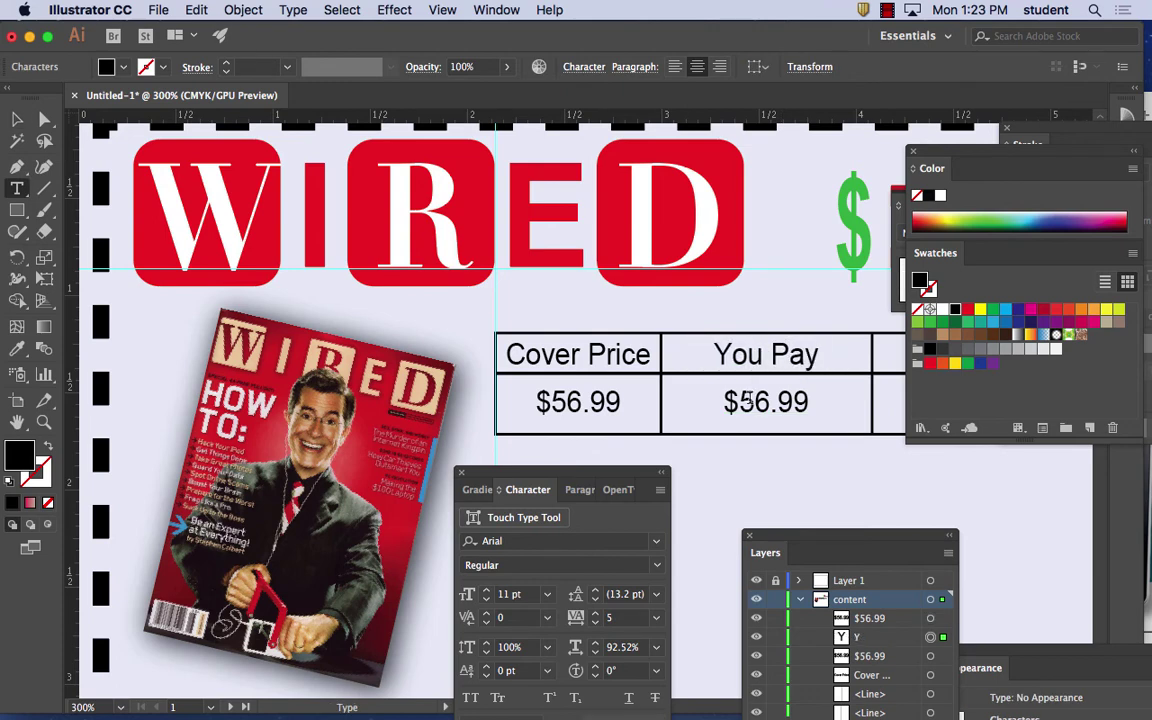
pyautogui.moveTo(803, 401); pyautogui.dragTo(743, 401)
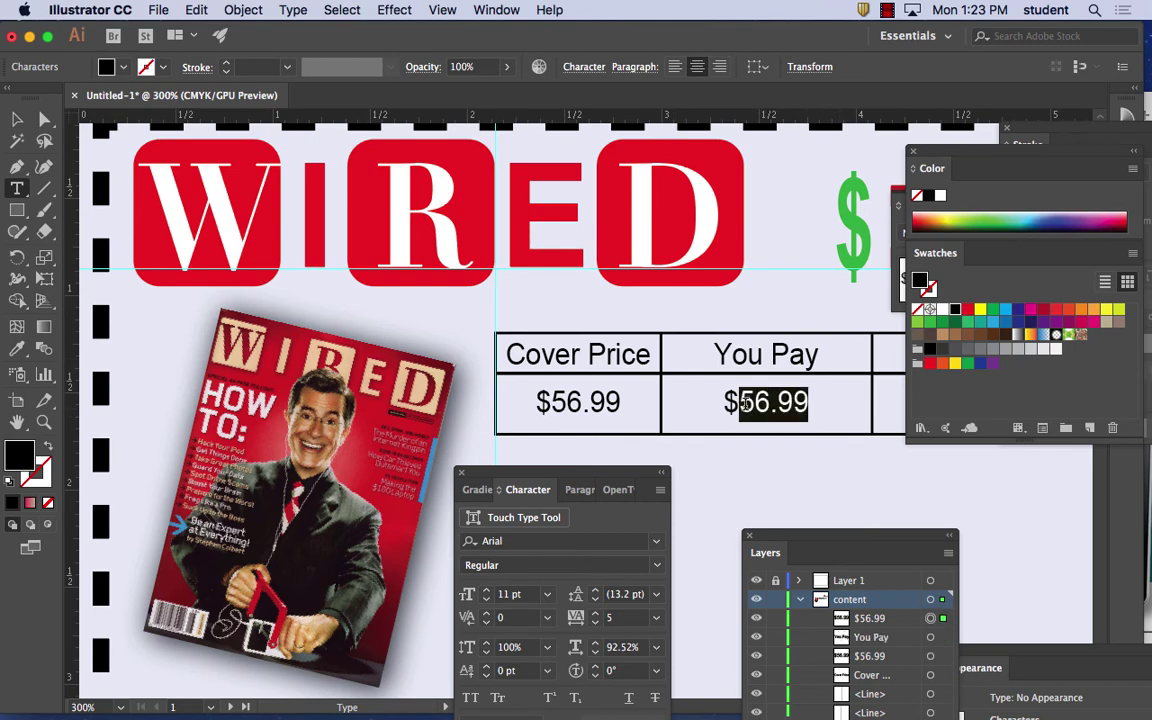
pyautogui.write('12')
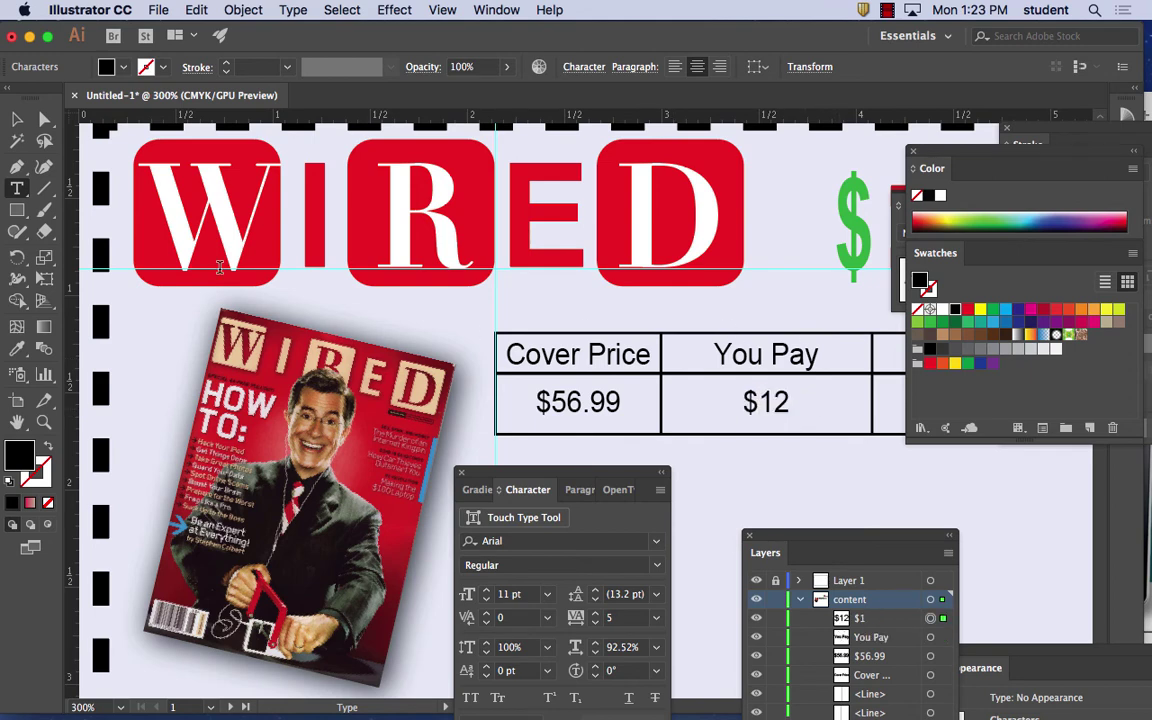
# Step: Copy the "You Pay" and "$12" texts together into the table's third column
pyautogui.click(17, 118)
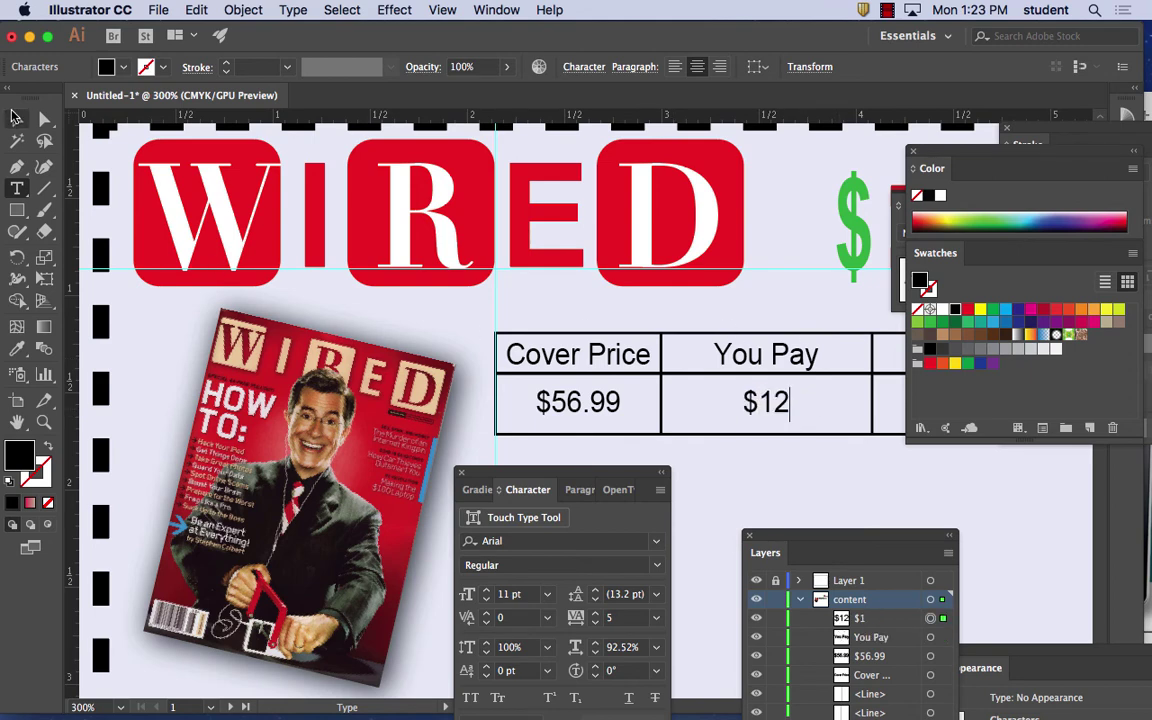
pyautogui.keyDown('shift'); pyautogui.click(757, 366); pyautogui.keyUp('shift')
pyautogui.press('super+minus')
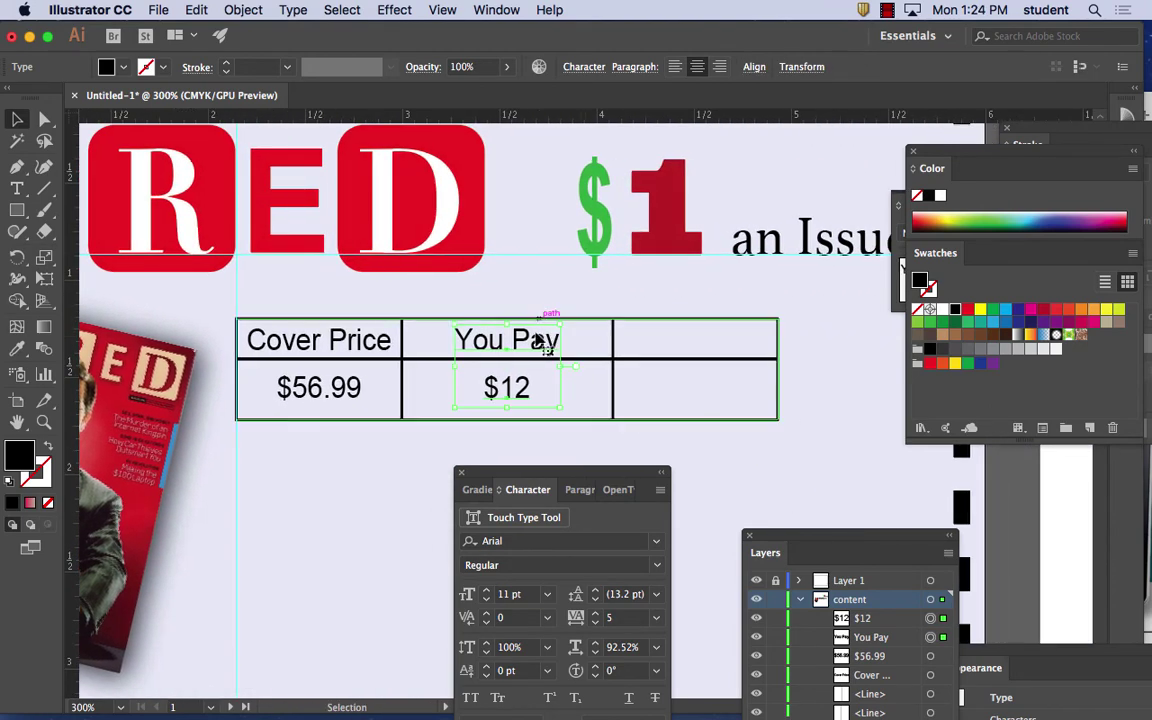
pyautogui.moveTo(526, 336); pyautogui.dragTo(572, 336)
# Step: Switch to Firefox and place the reference WIRED subscription card beside the artwork to check its price table headings
pyautogui.press('t')
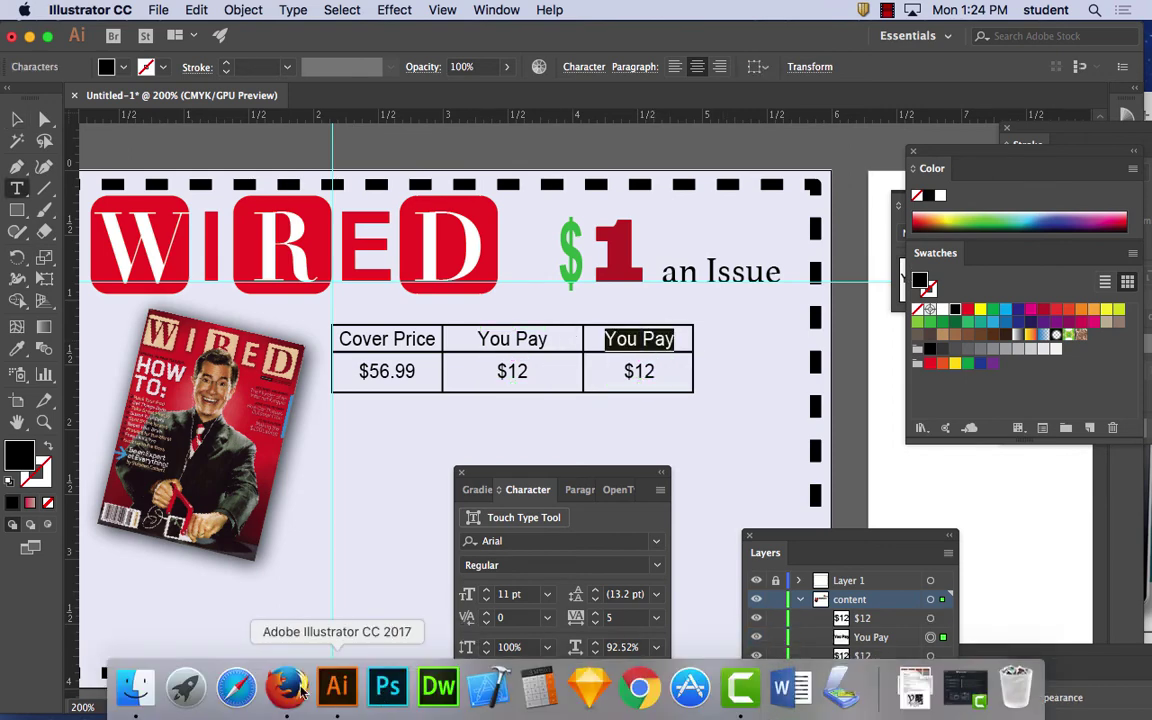
pyautogui.click(287, 688)
pyautogui.moveTo(1080, 104); pyautogui.dragTo(725, 87)
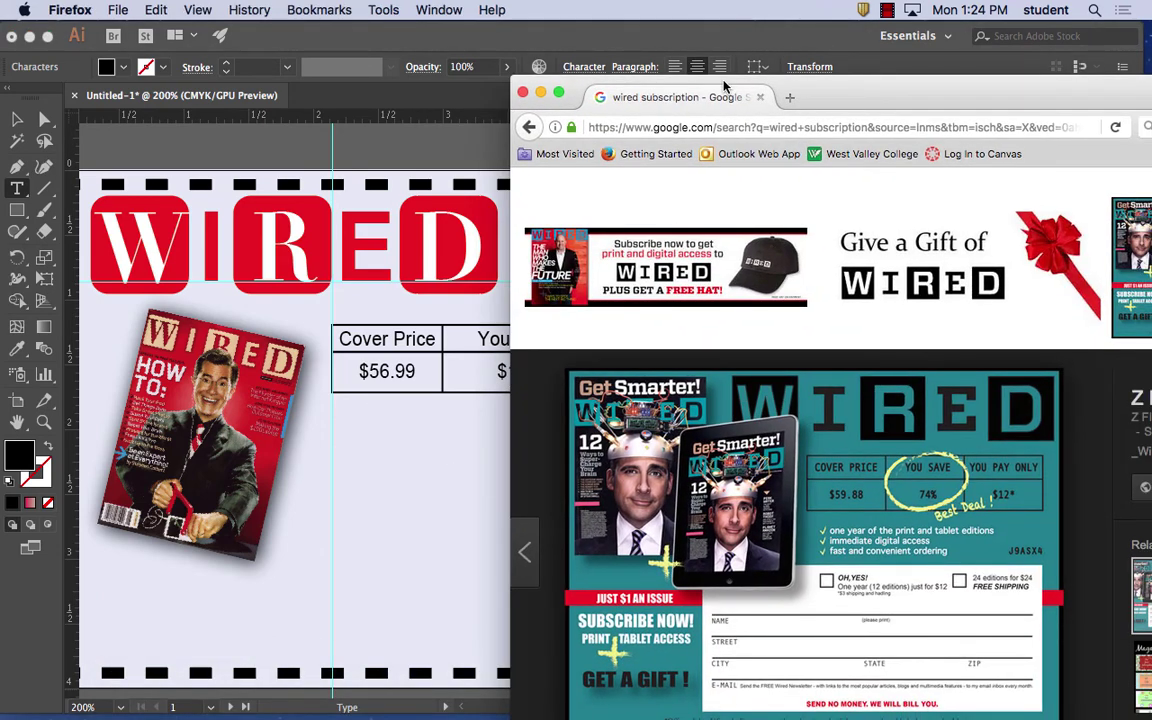
pyautogui.moveTo(725, 87); pyautogui.dragTo(895, 103)
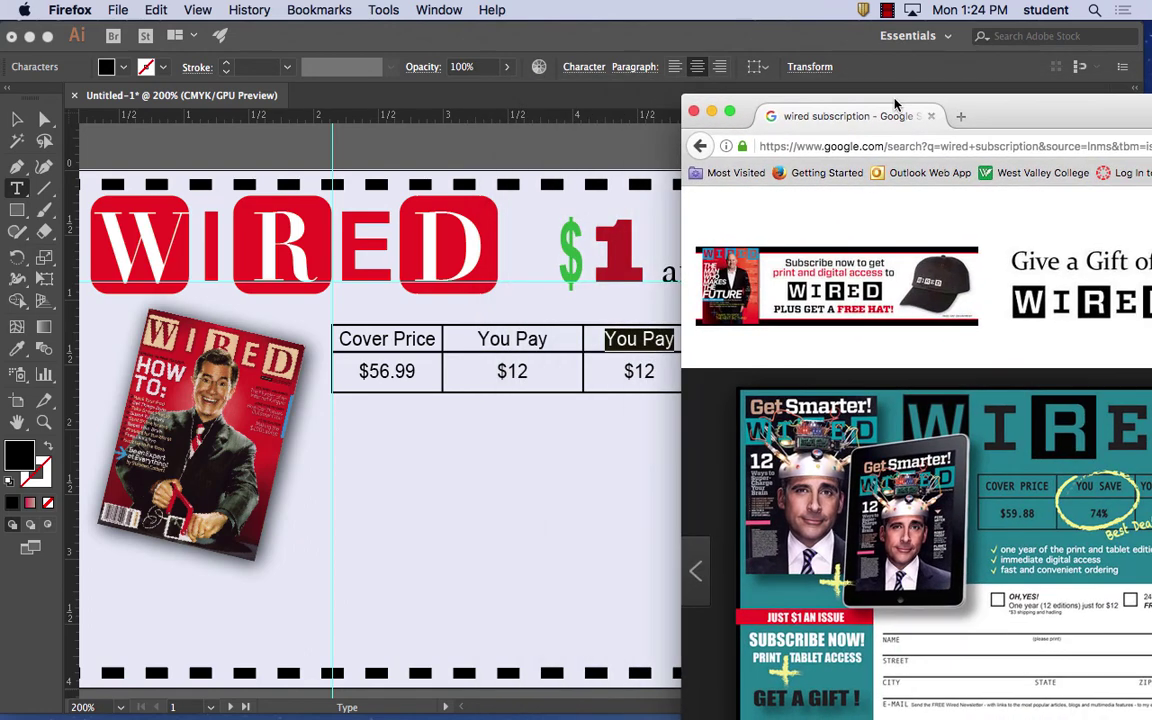
# Step: Return to Illustrator and change the second column's header to "You Save" and its amount to "$79"
pyautogui.doubleClick(538, 339)
pyautogui.write('Save')
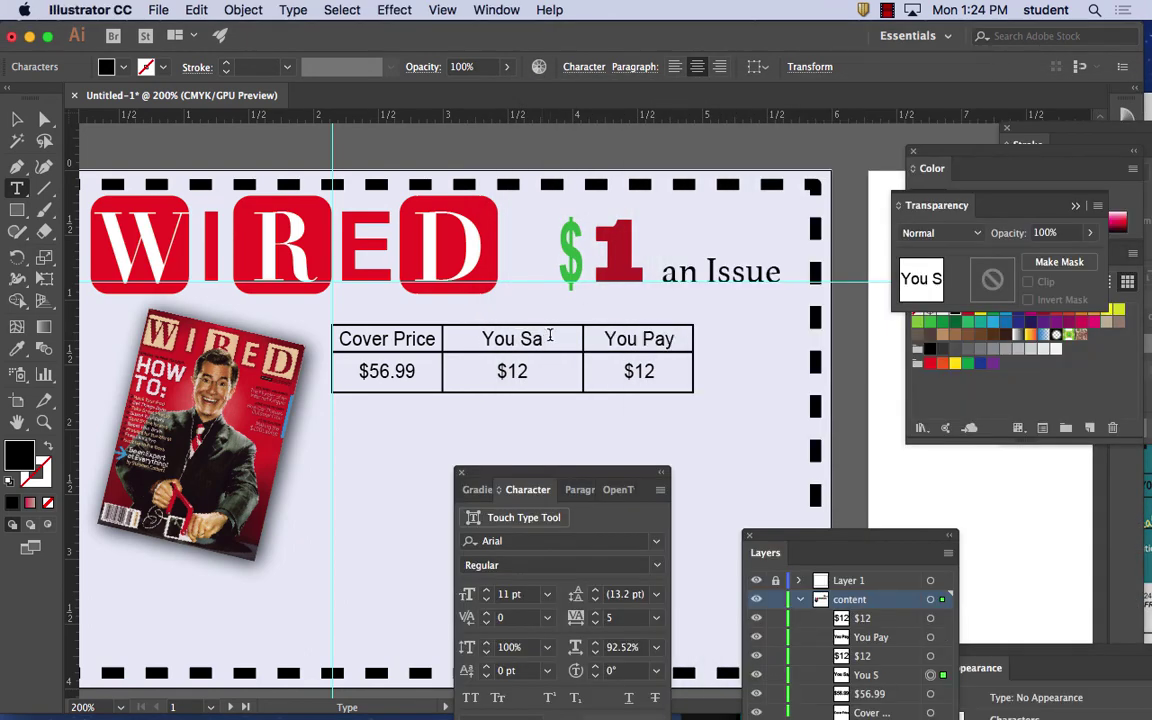
pyautogui.doubleClick(524, 371)
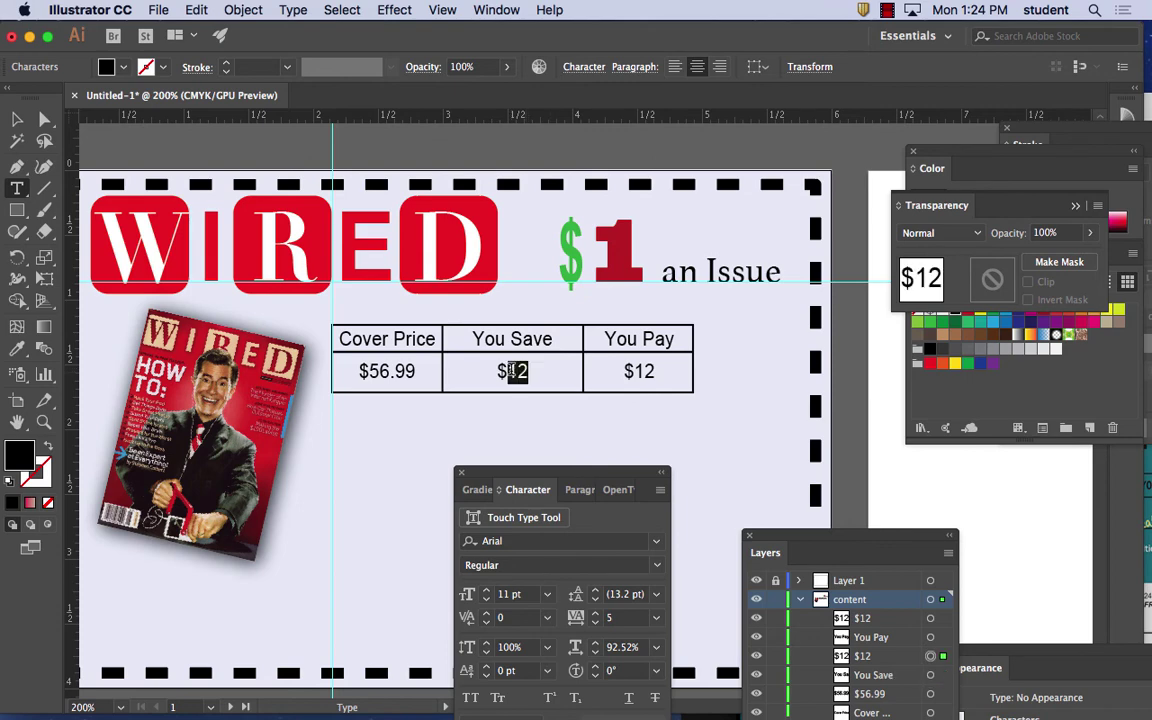
pyautogui.write('79')
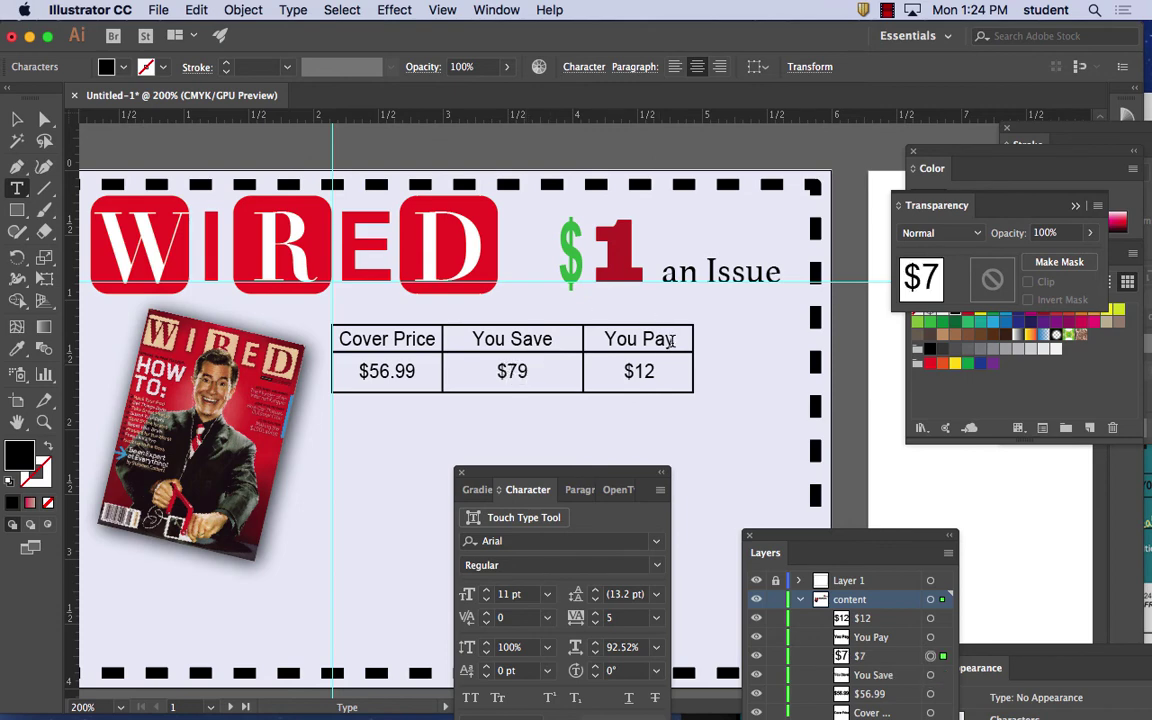
# Step: Change the third column's header to "You Pay Only" and finish editing the text
pyautogui.moveTo(672, 341); pyautogui.dragTo(602, 339)
pyautogui.write('Y')
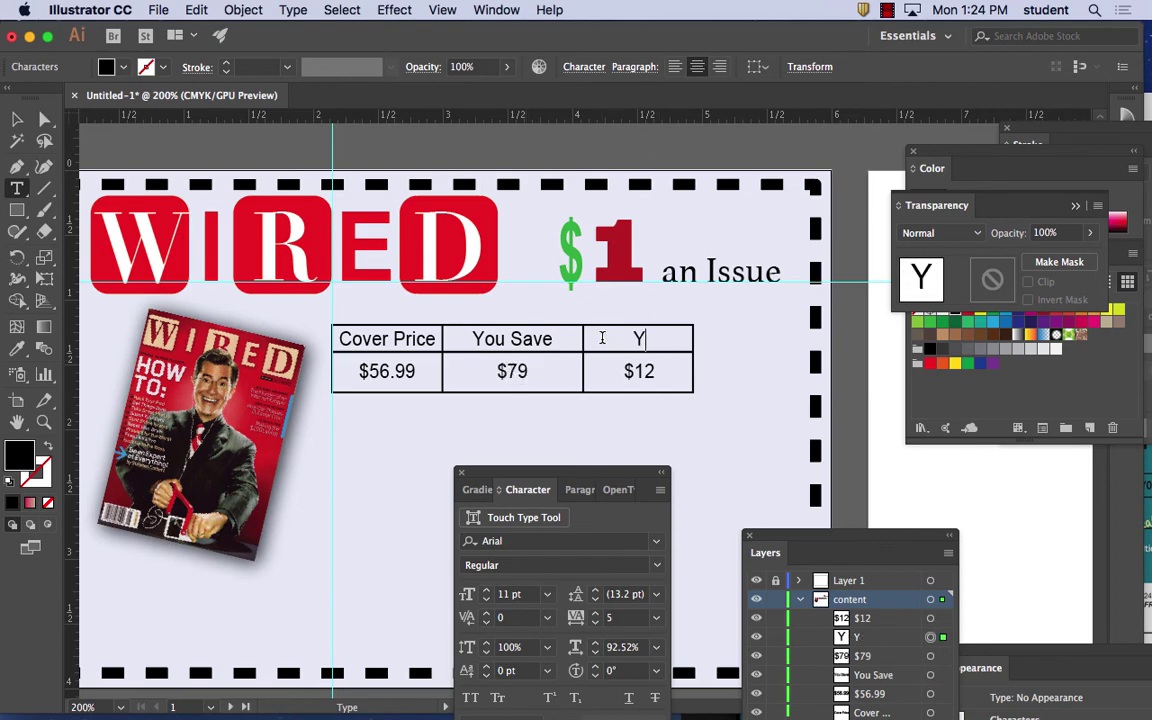
pyautogui.write('ou Pay Only')
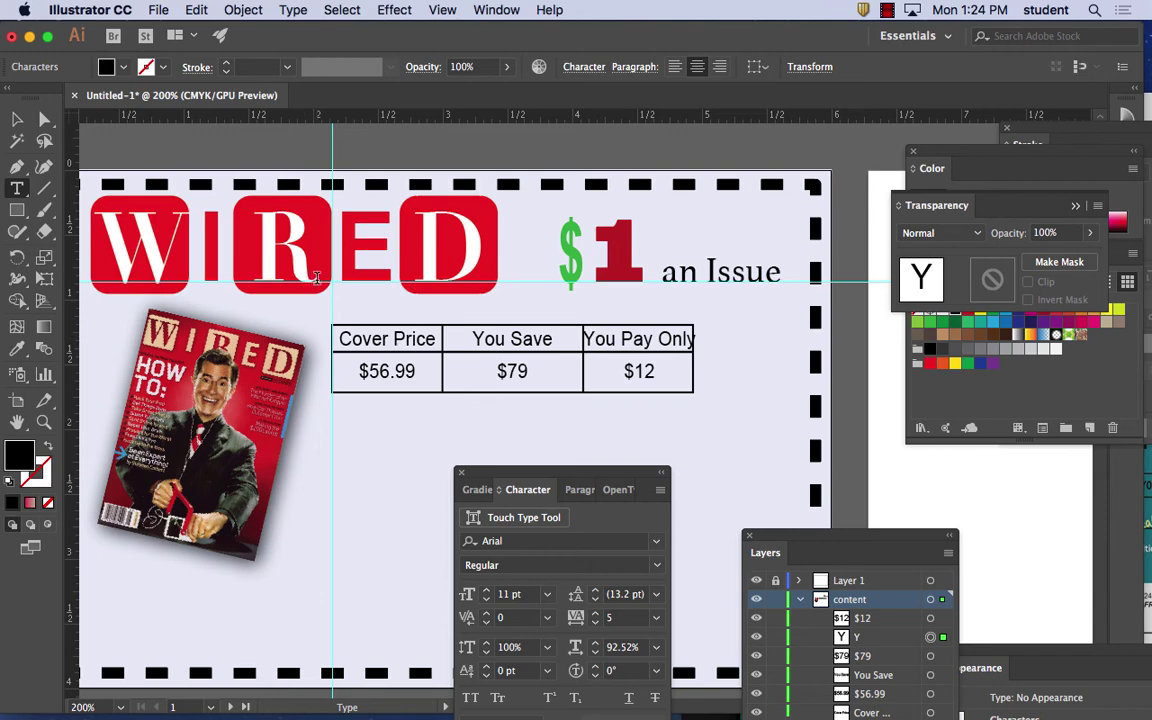
pyautogui.press('Escape')
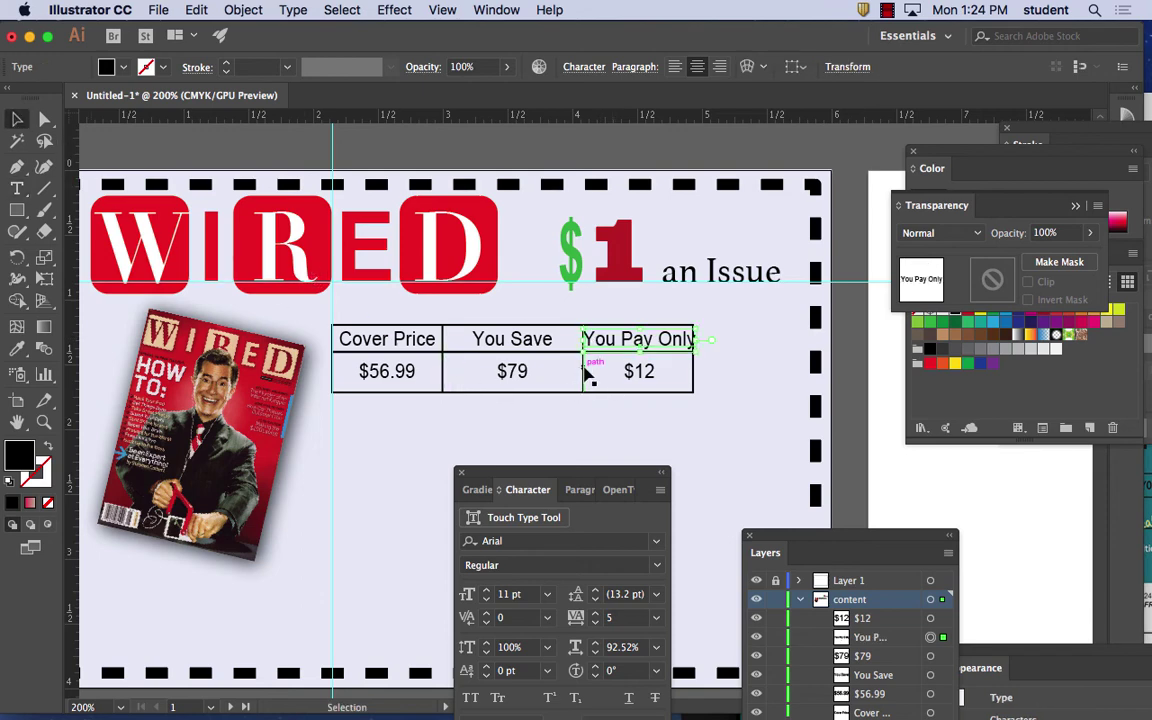
# Step: Widen the third column by moving its divider outward, then recentre "You Pay Only" and "$12" in their cells and deselect
pyautogui.moveTo(587, 374); pyautogui.dragTo(576, 372)
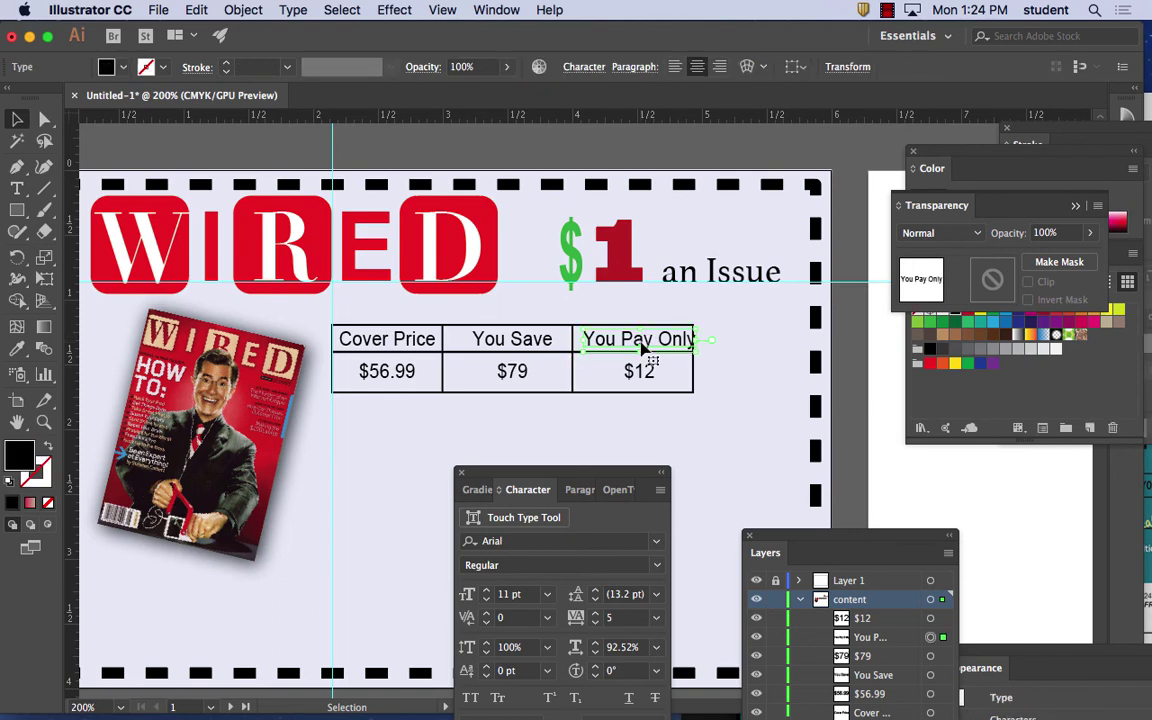
pyautogui.moveTo(642, 347); pyautogui.dragTo(634, 347)
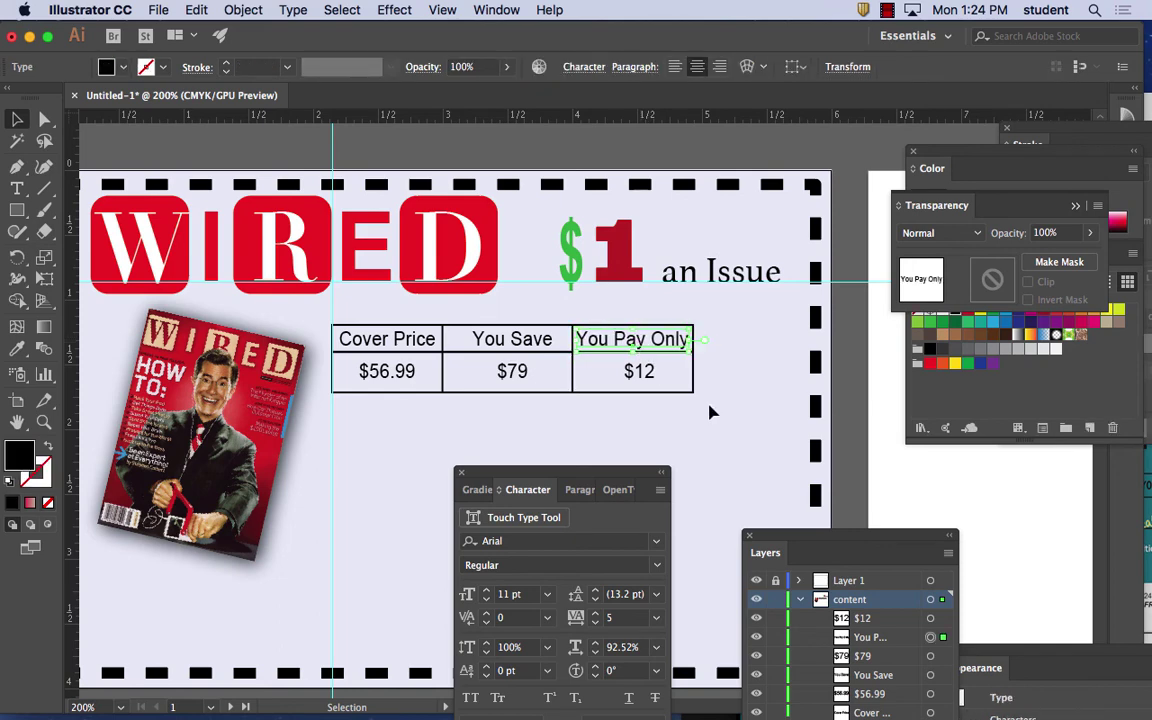
pyautogui.click(645, 373)
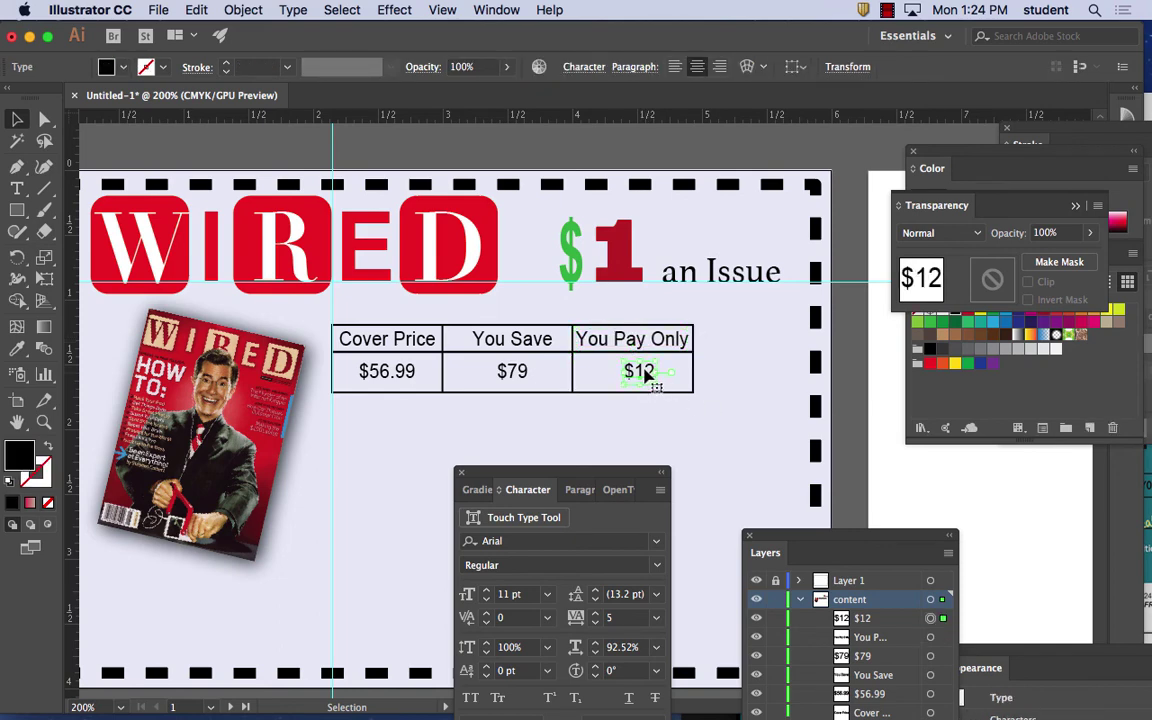
pyautogui.press('Left')
pyautogui.press('Left')
pyautogui.press('Left')
pyautogui.press('Left')
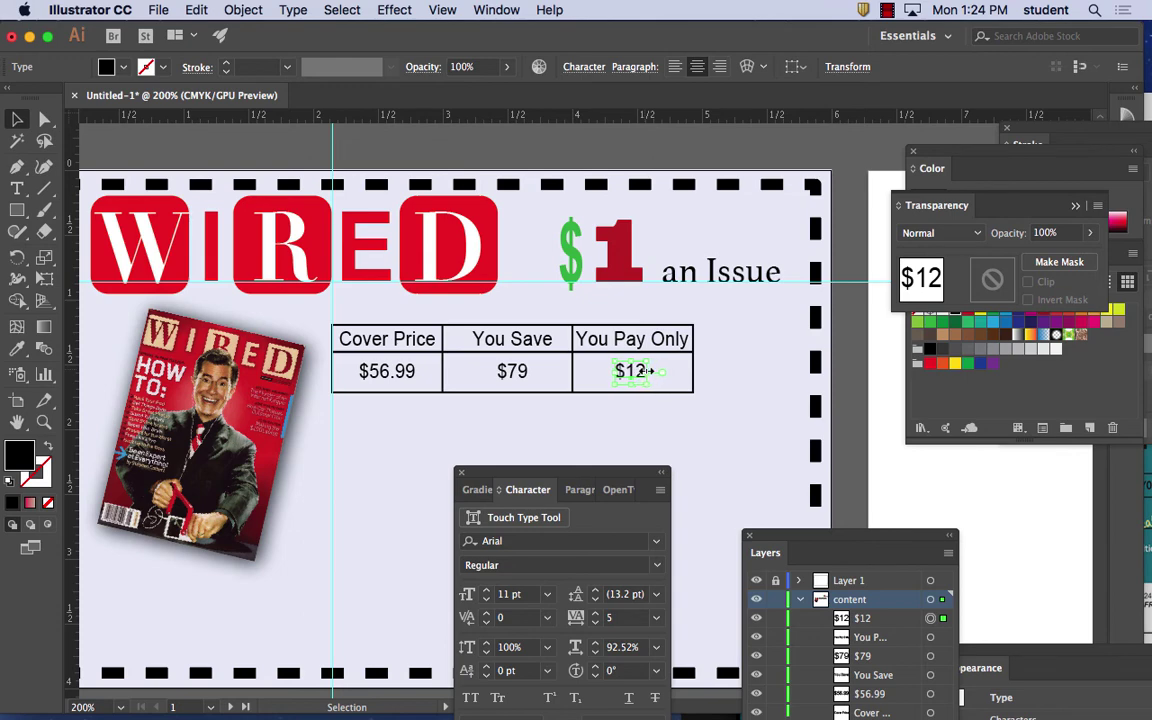
pyautogui.click(770, 360)
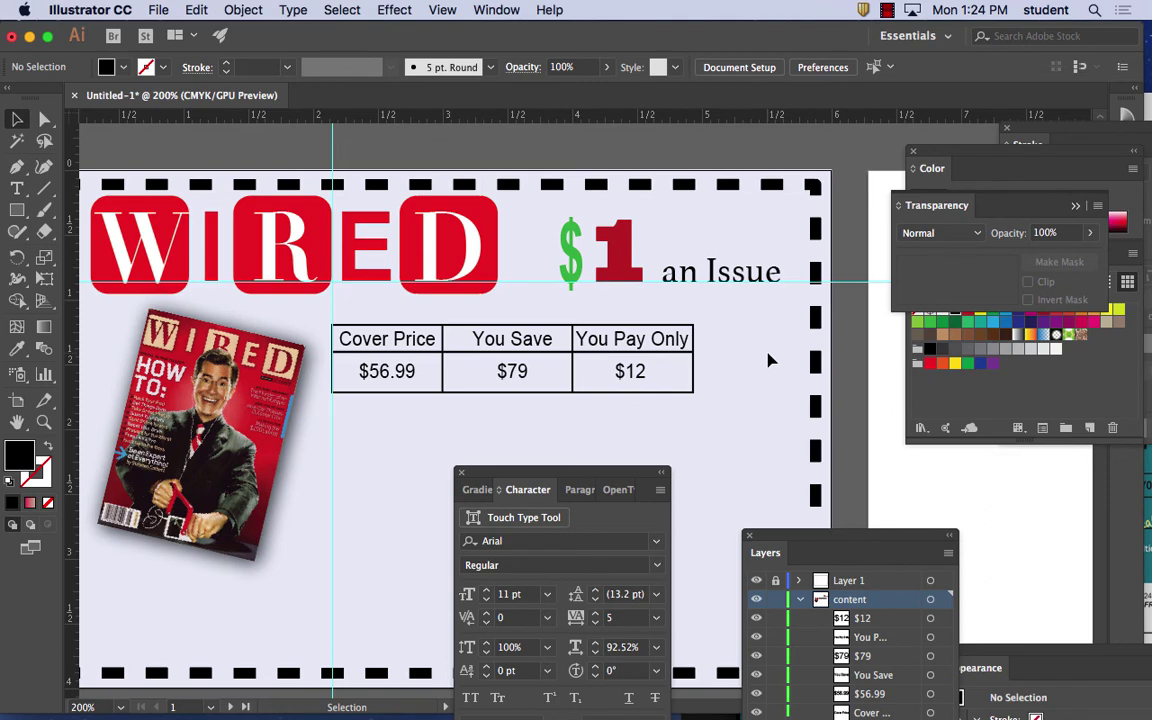
# Step: Sample the red of the "D" tile in the WIRED logo with the Eyedropper and return to the Paintbrush
pyautogui.click(44, 209)
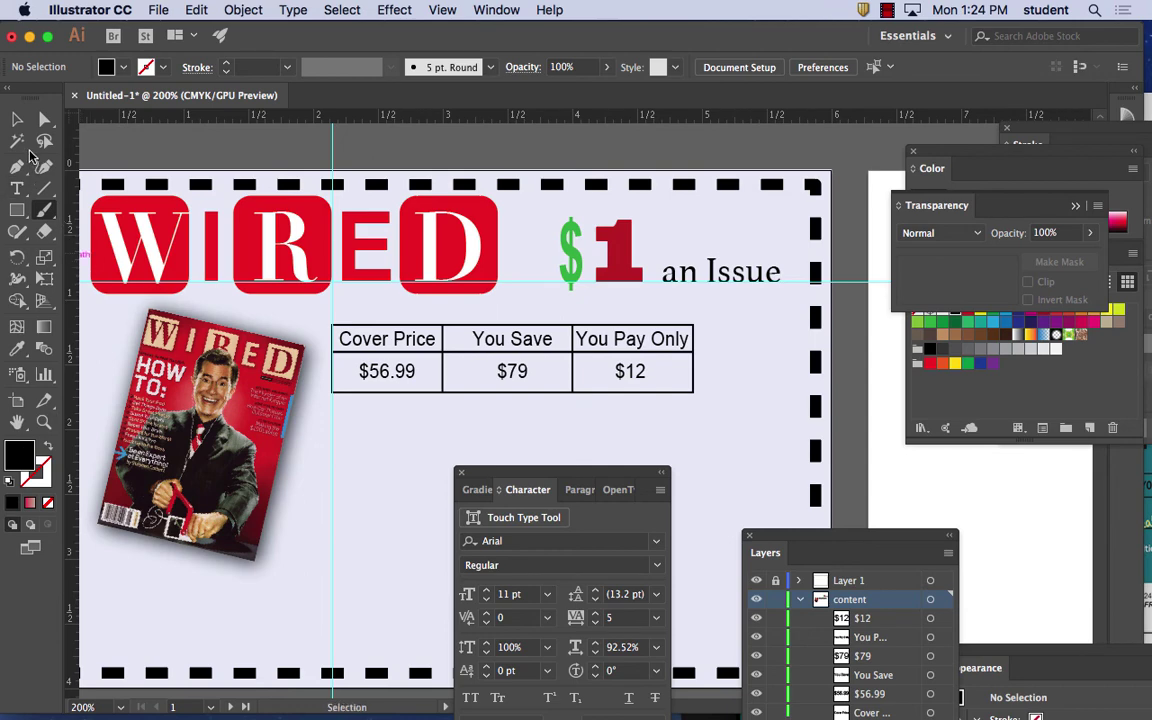
pyautogui.click(18, 349)
pyautogui.click(482, 202)
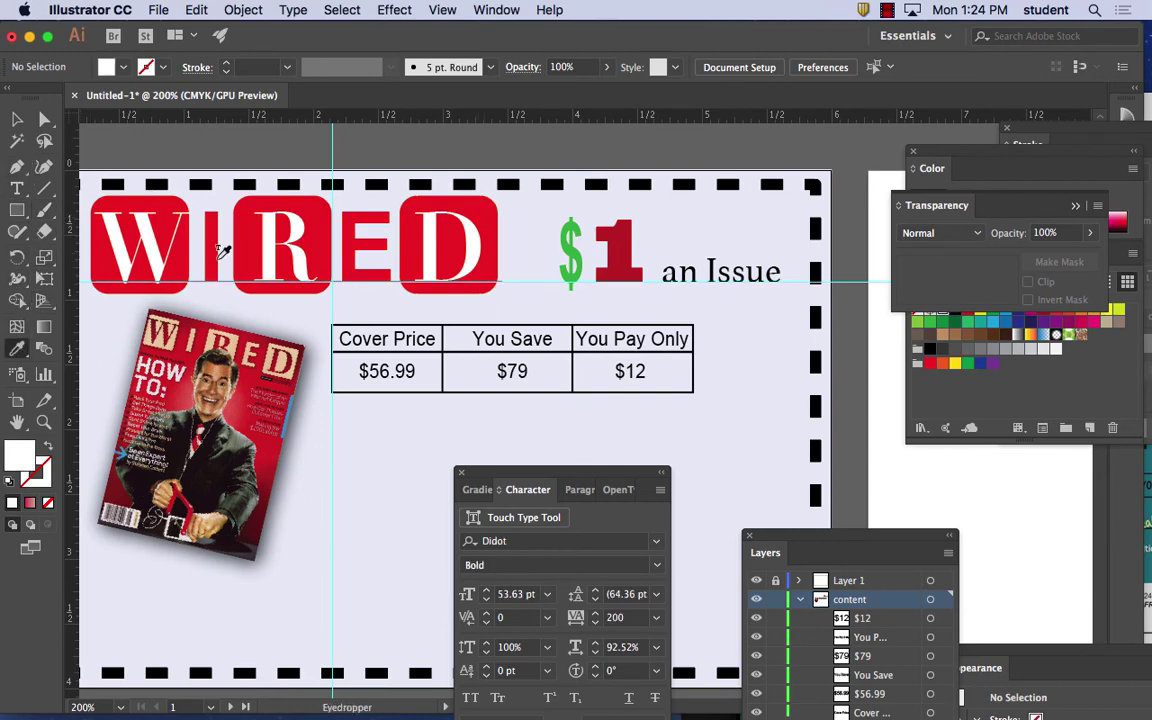
pyautogui.click(462, 200)
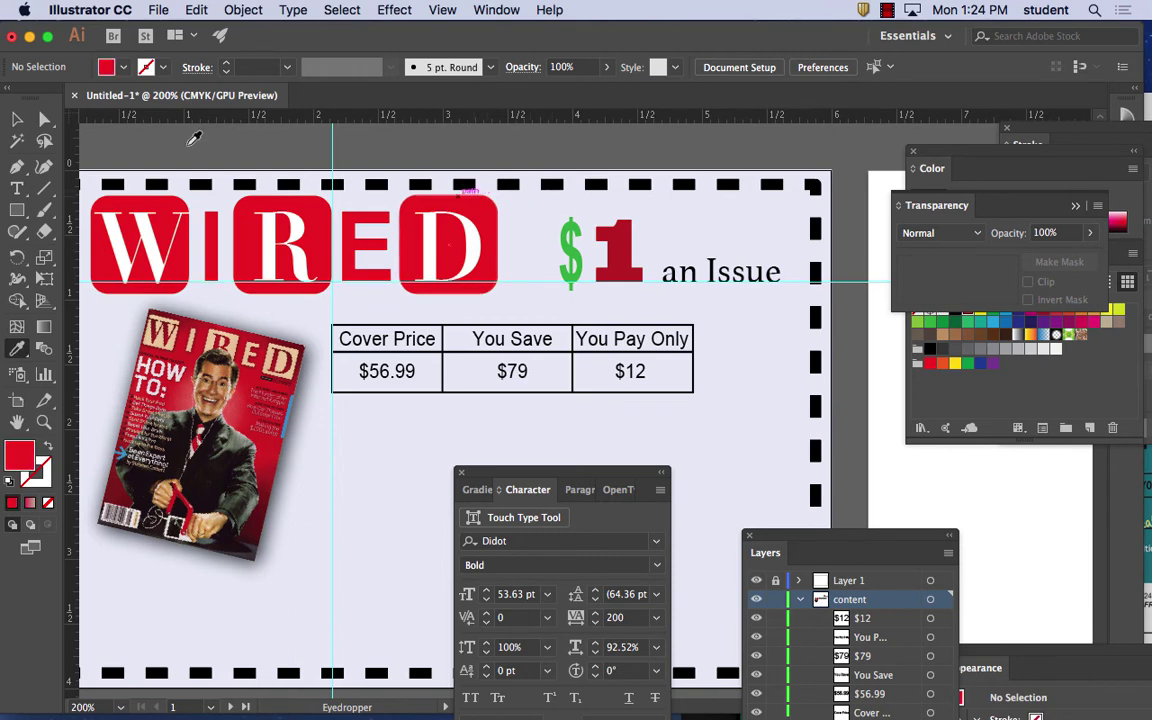
pyautogui.click(44, 210)
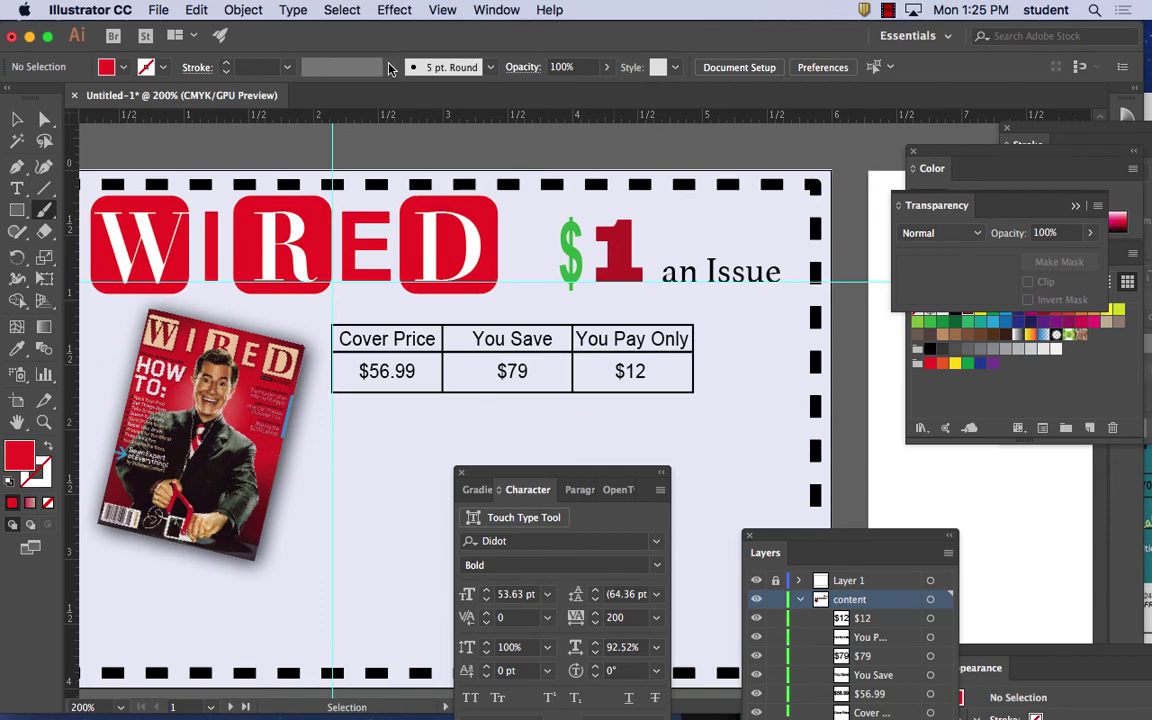
# Step: Display the Brushes panel and choose the Charcoal Feather brush
pyautogui.click(606, 64)
pyautogui.click(486, 9)
pyautogui.scroll(-3, 592, 450)
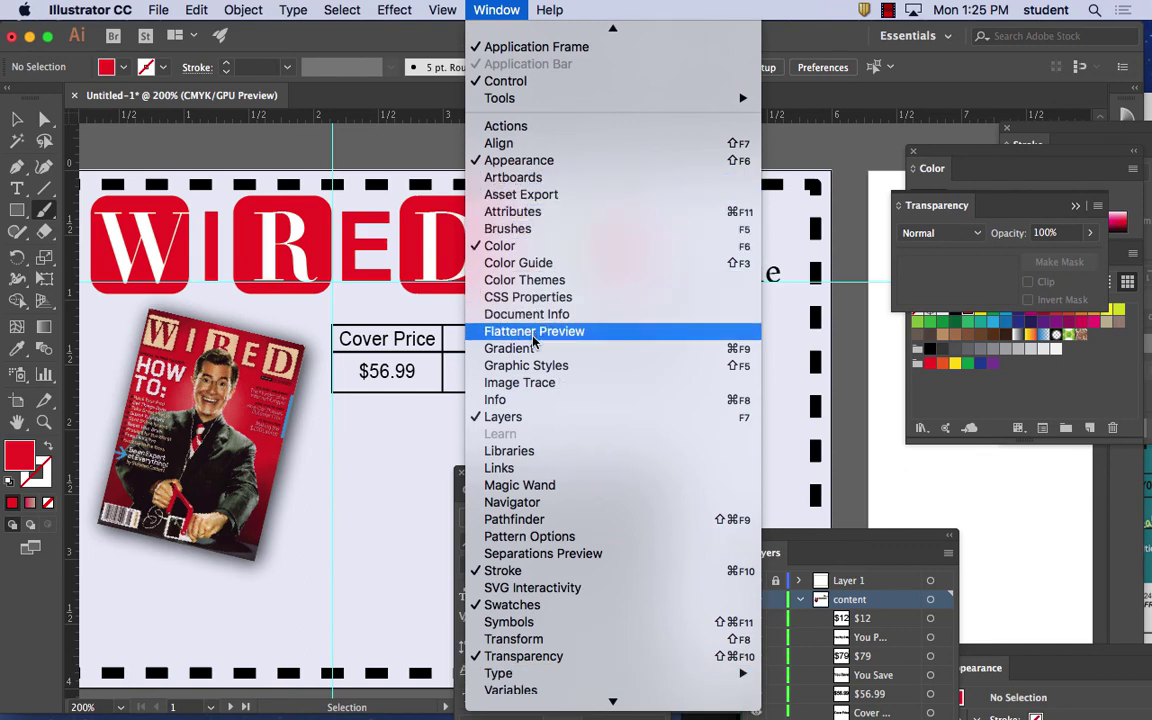
pyautogui.click(531, 231)
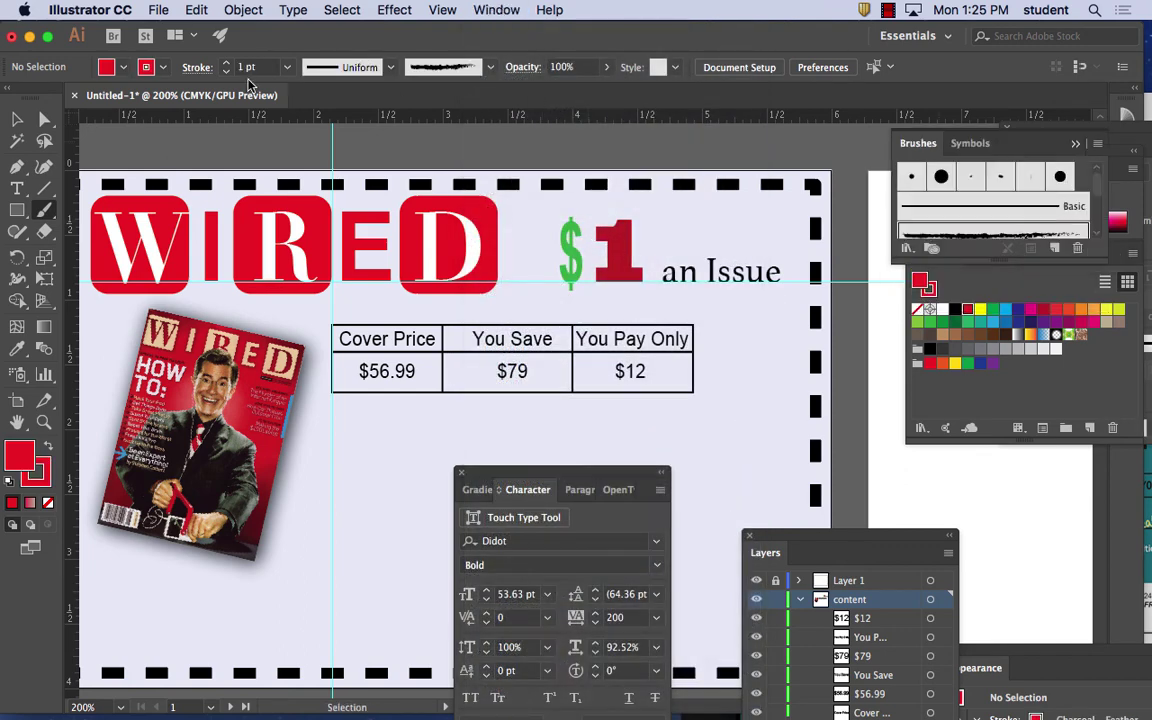
# Step: Try painting a circle around the "You Save" column with a 6 pt charcoal stroke, and undo it
pyautogui.click(289, 67)
pyautogui.click(310, 244)
pyautogui.moveTo(532, 296); pyautogui.dragTo(552, 438)
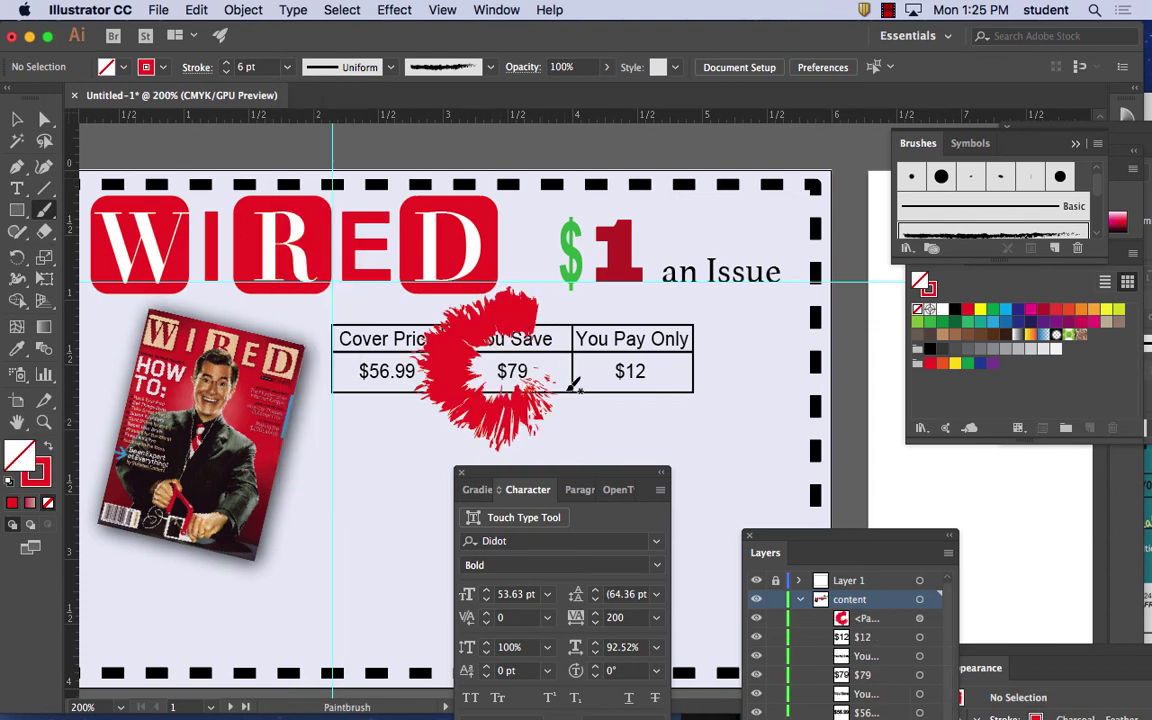
pyautogui.click(197, 9)
pyautogui.click(200, 33)
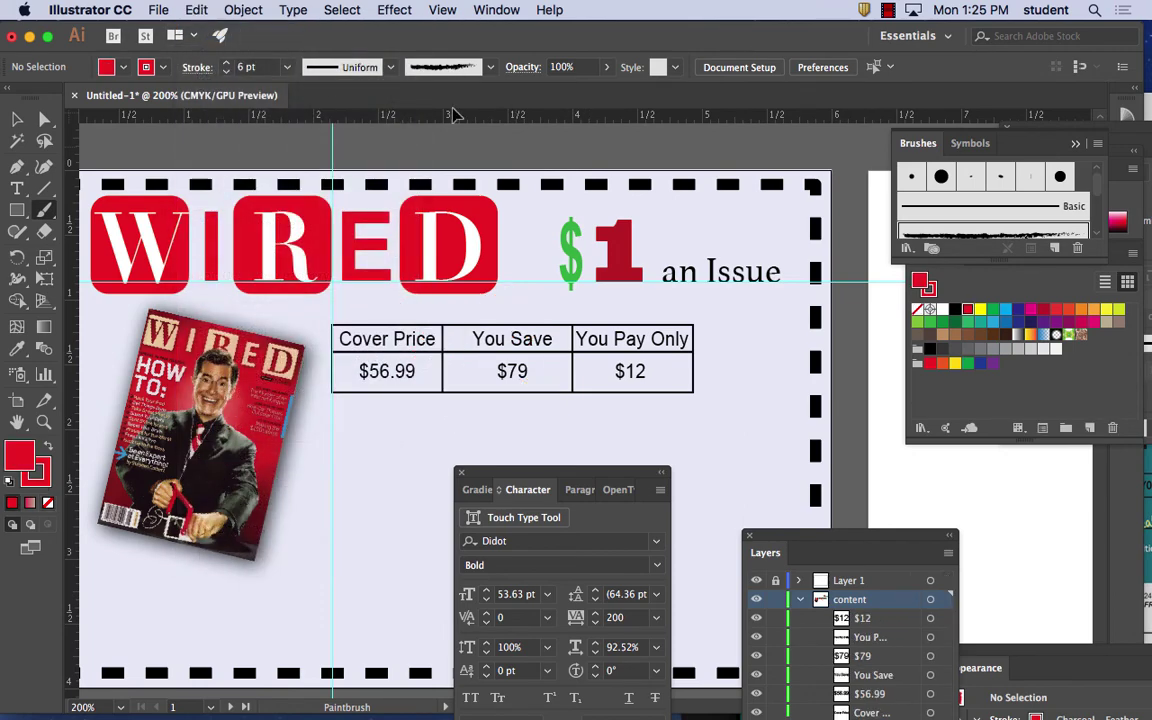
# Step: Try circling "You Save" and "$79" with a 2 pt charcoal stroke, and undo the stroke
pyautogui.click(490, 67)
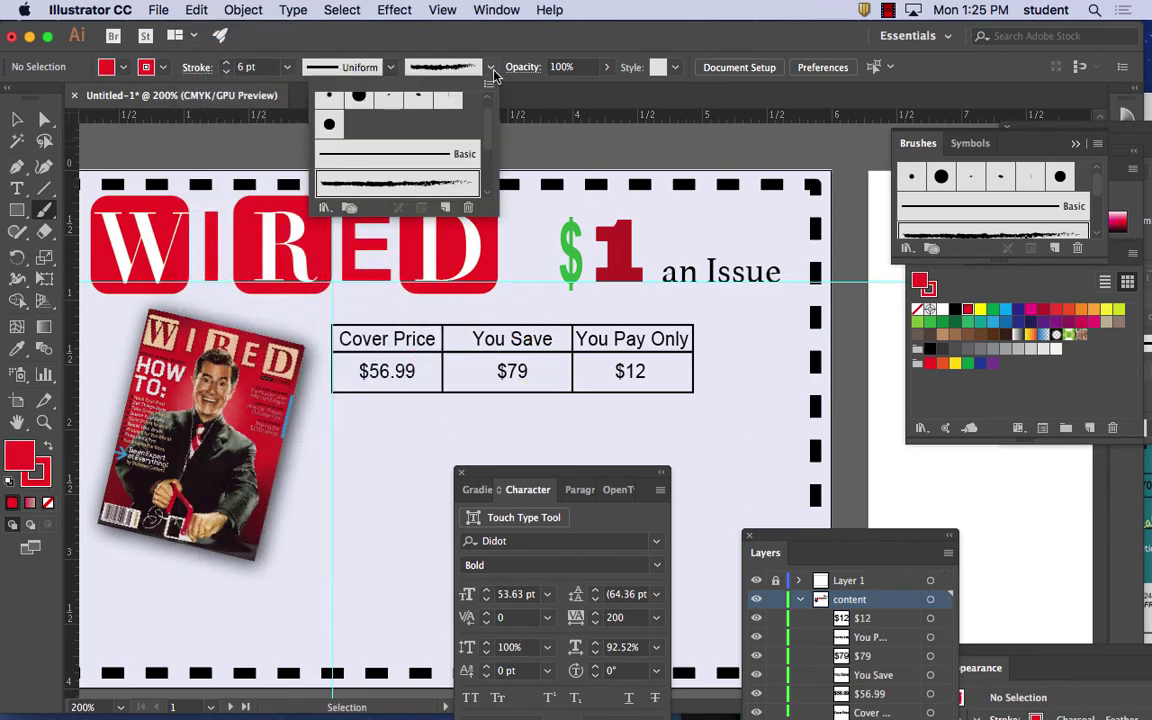
pyautogui.click(259, 64)
pyautogui.click(287, 67)
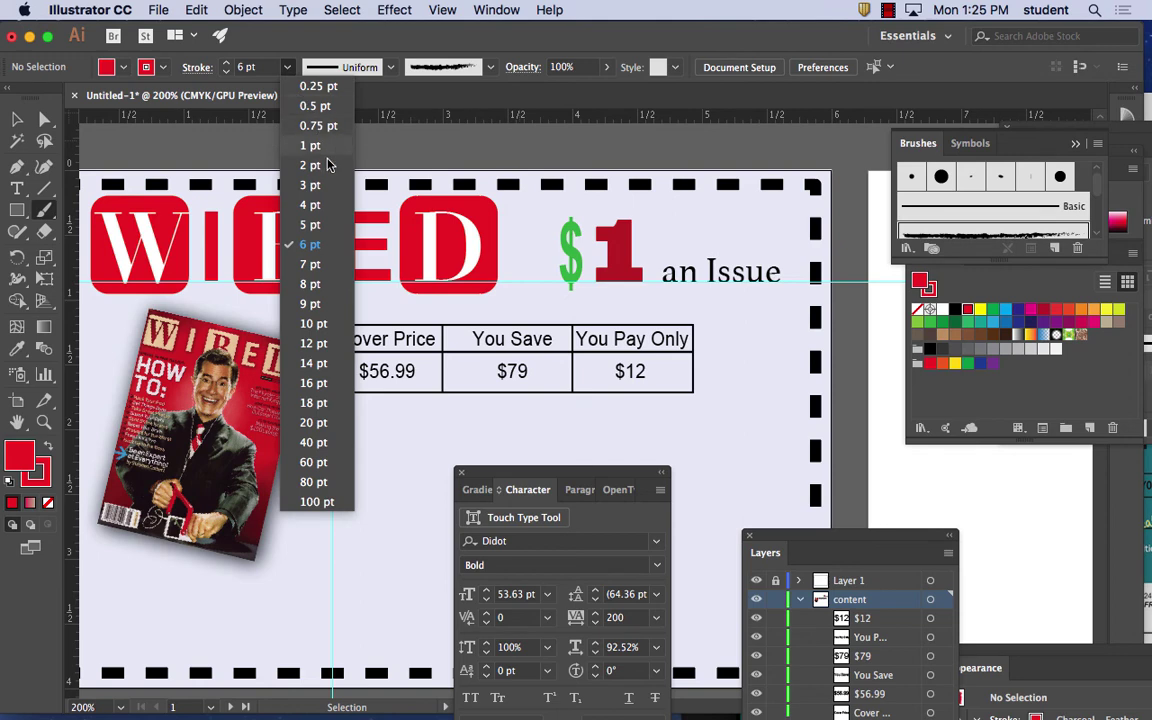
pyautogui.click(305, 168)
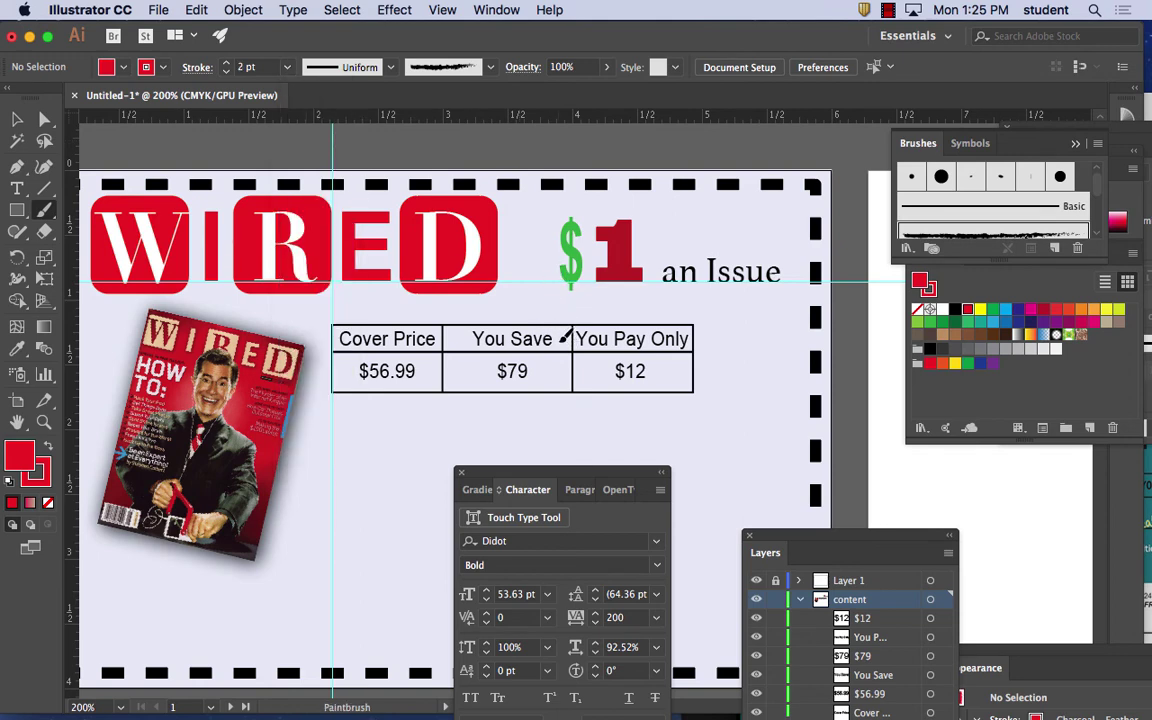
pyautogui.moveTo(550, 374); pyautogui.dragTo(545, 373)
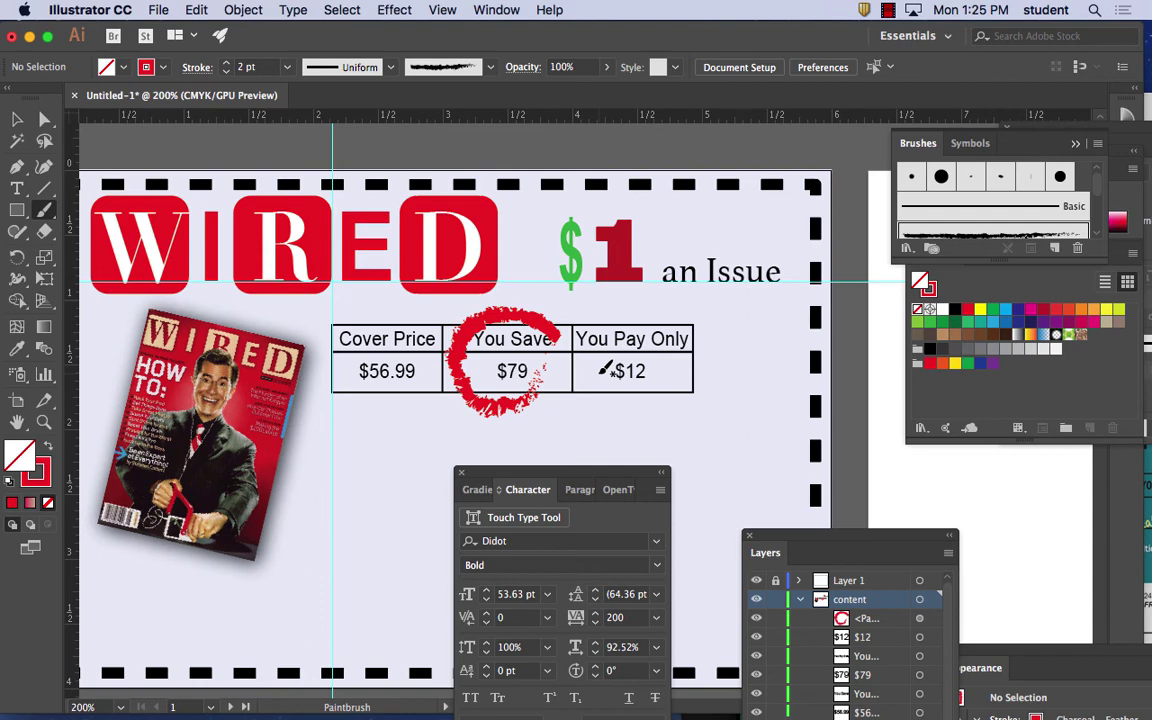
pyautogui.click(196, 9)
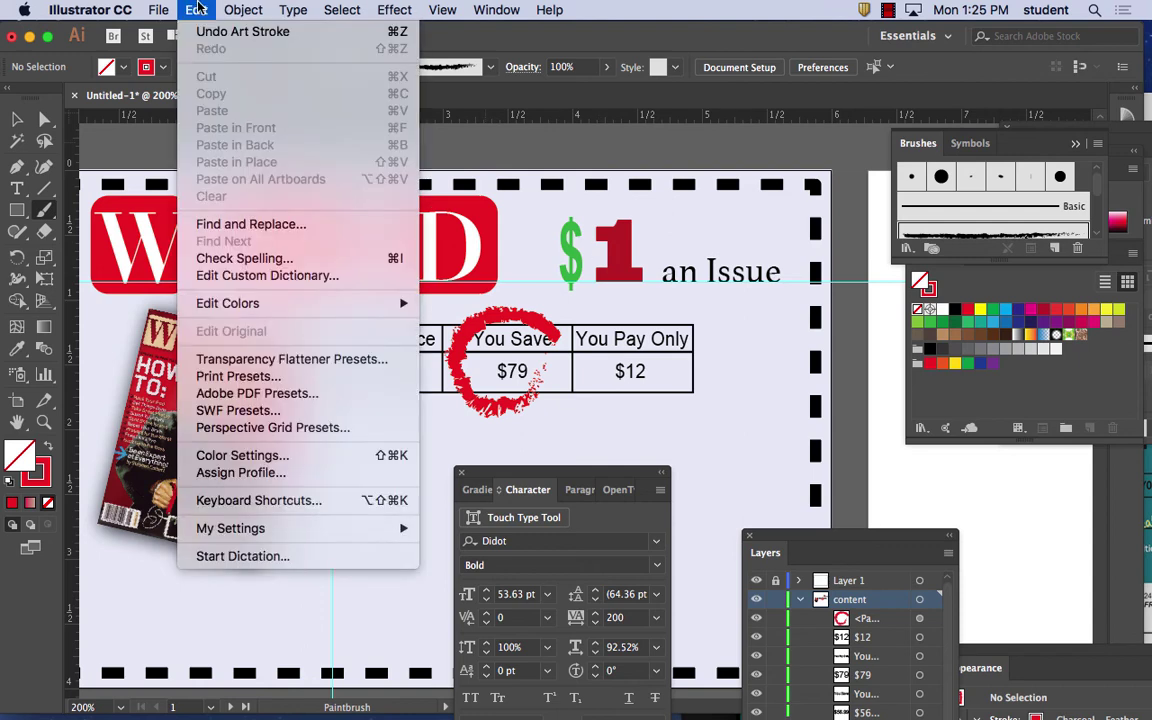
pyautogui.click(231, 36)
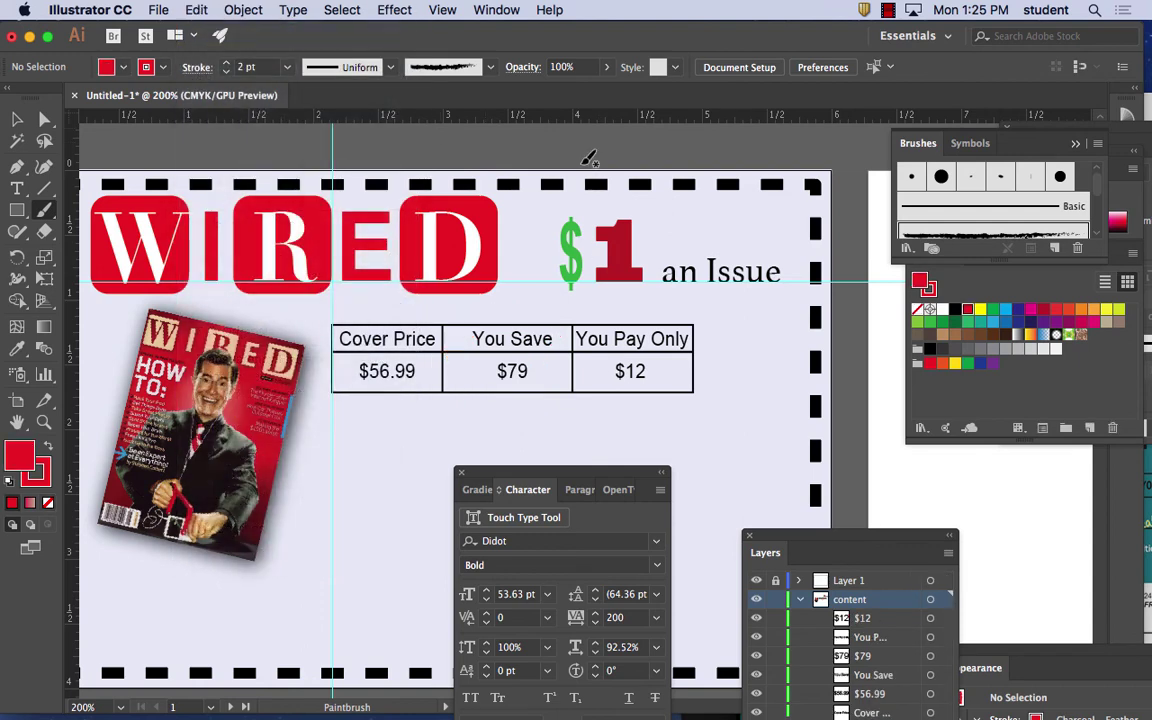
# Step: Reselect the charcoal brush for the Paintbrush with a 1 pt stroke
pyautogui.click(490, 67)
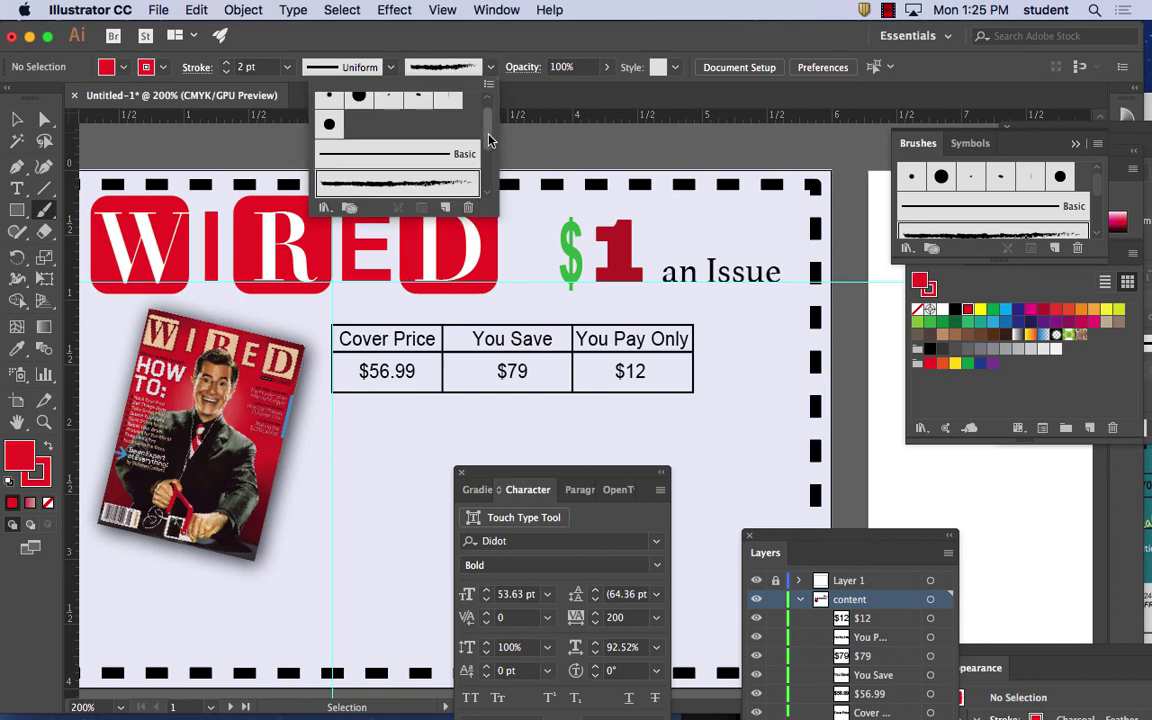
pyautogui.scroll(-3, 487, 160)
pyautogui.moveTo(487, 144); pyautogui.dragTo(490, 118)
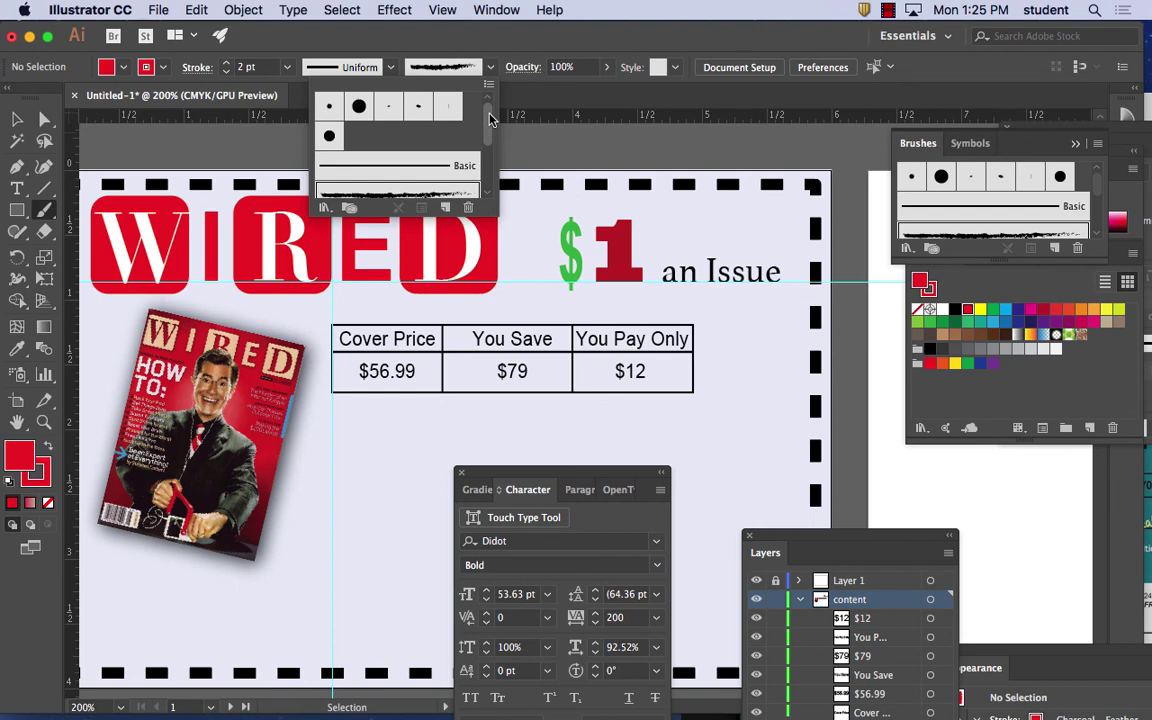
pyautogui.click(405, 185)
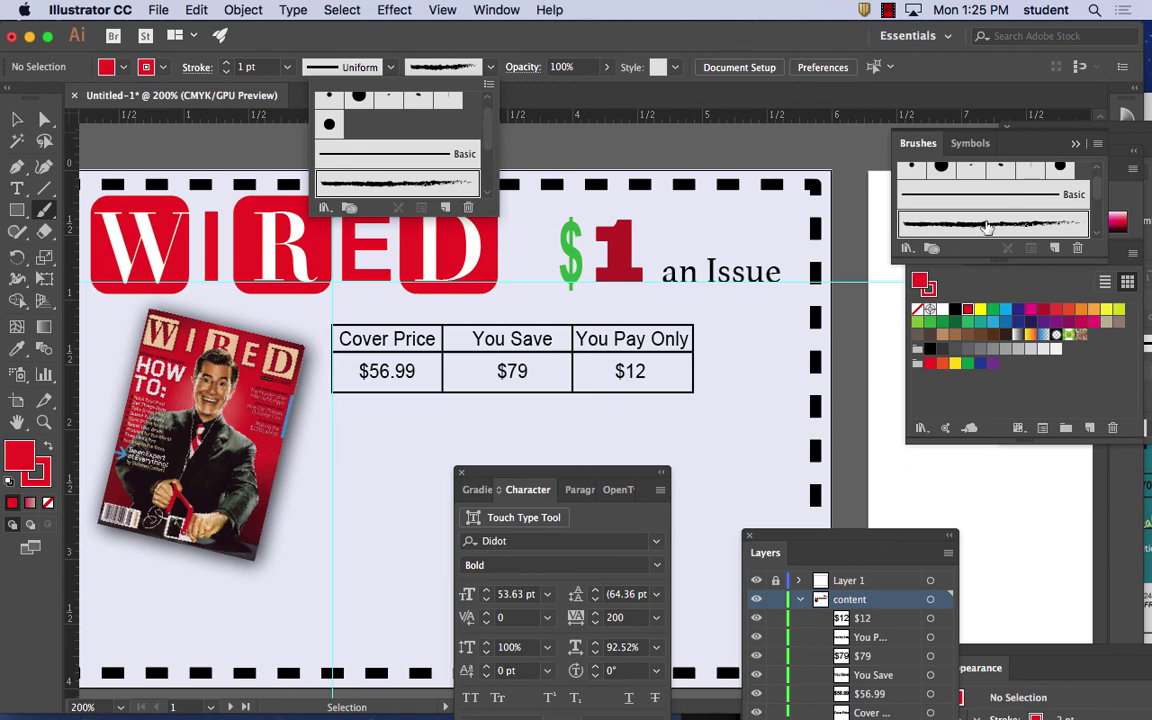
pyautogui.click(1105, 285)
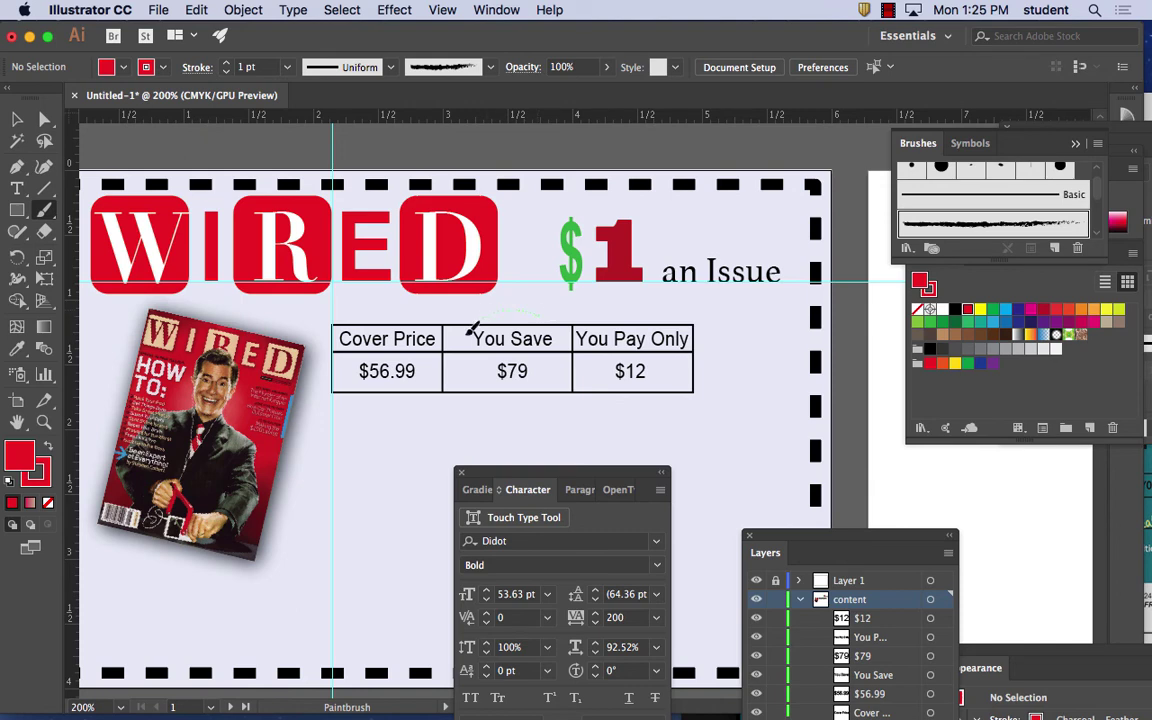
# Step: Paint a rough red circle around "You Save" and "$79", undoing the first stroke and redrawing it as a fuller loop
pyautogui.moveTo(558, 381); pyautogui.dragTo(551, 394)
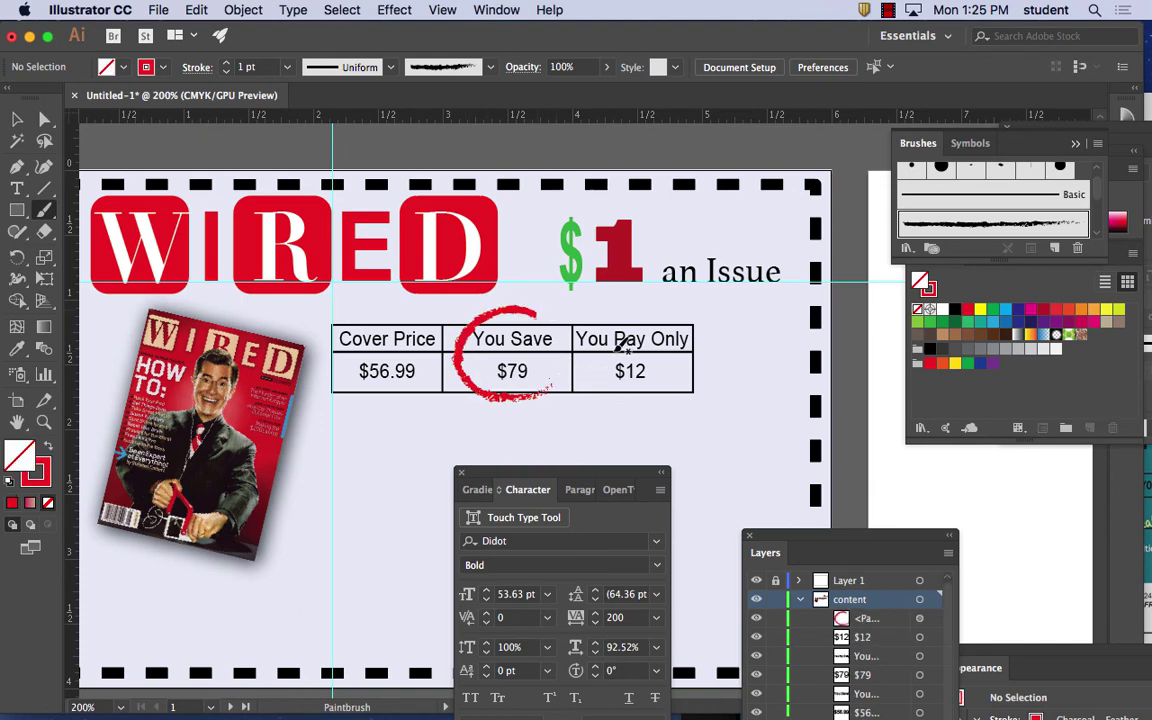
pyautogui.click(194, 10)
pyautogui.click(240, 32)
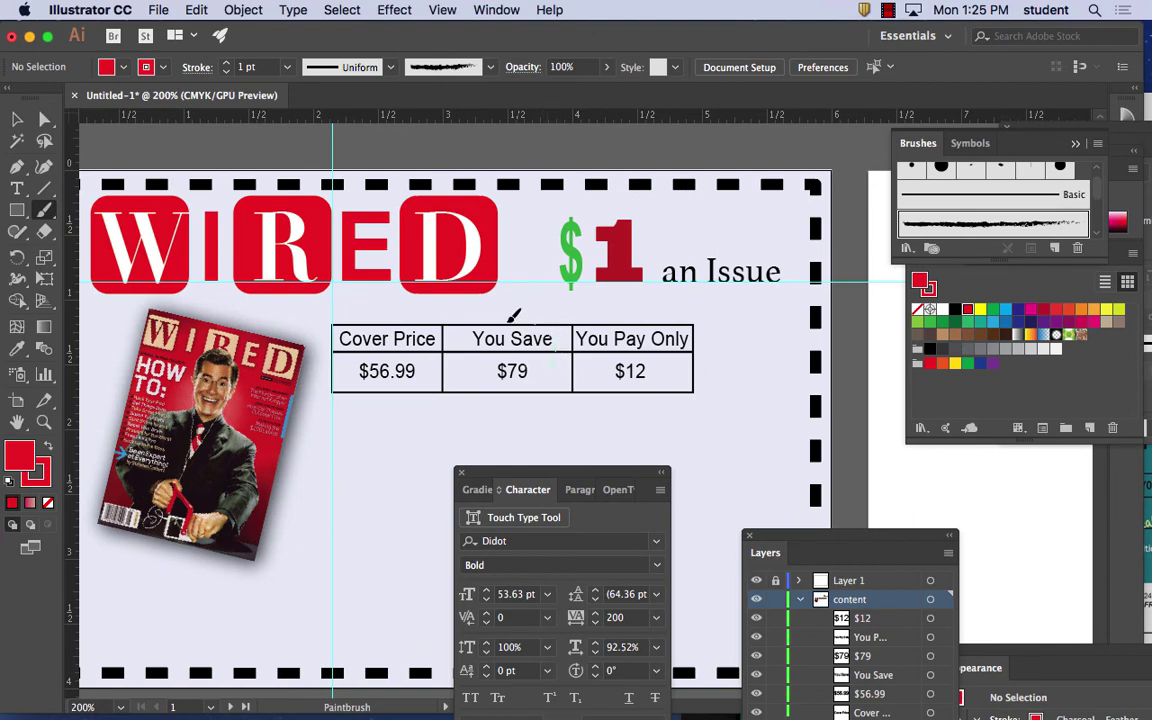
pyautogui.moveTo(506, 324); pyautogui.dragTo(562, 360)
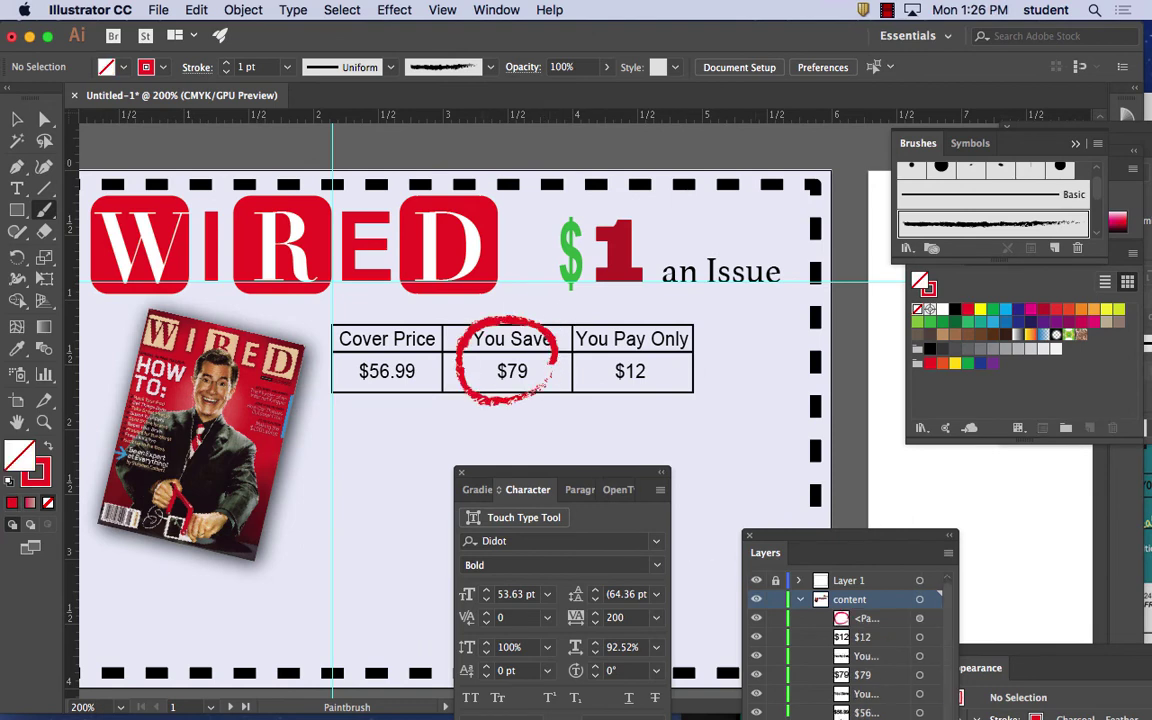
# Step: Switch to Firefox and check the handwritten callout beside the circled saving on the reference WIRED card
pyautogui.click(1148, 485)
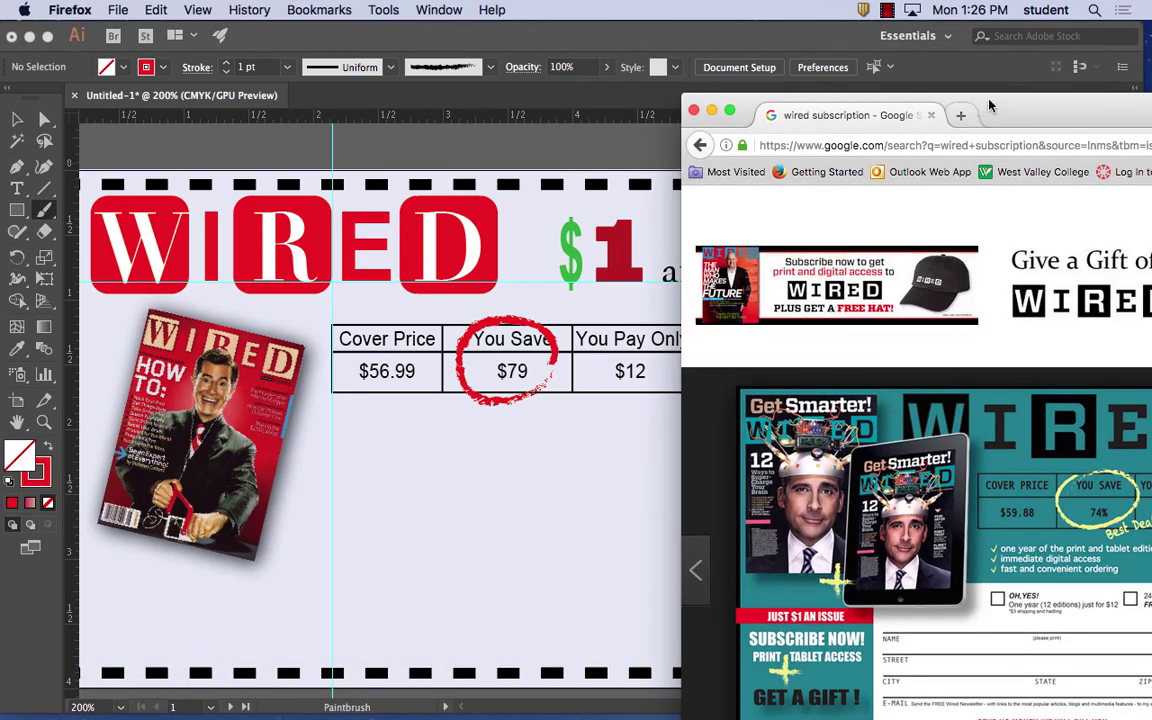
pyautogui.moveTo(1007, 105); pyautogui.dragTo(874, 91)
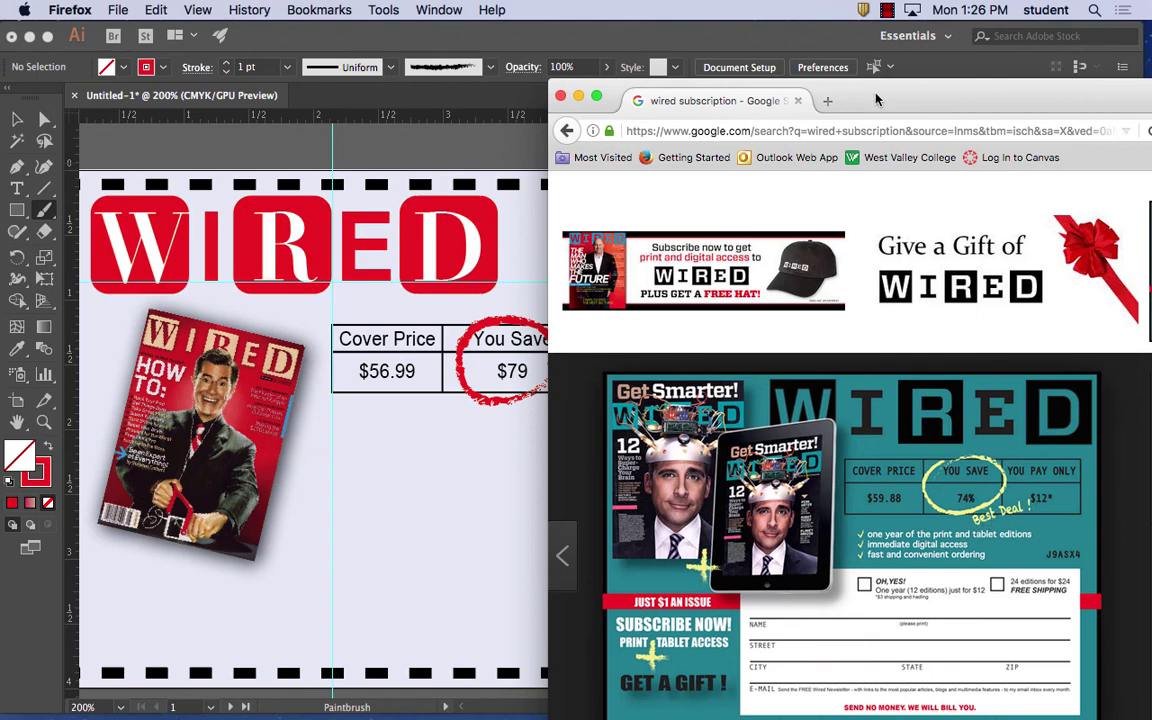
pyautogui.moveTo(788, 90); pyautogui.dragTo(1047, 141)
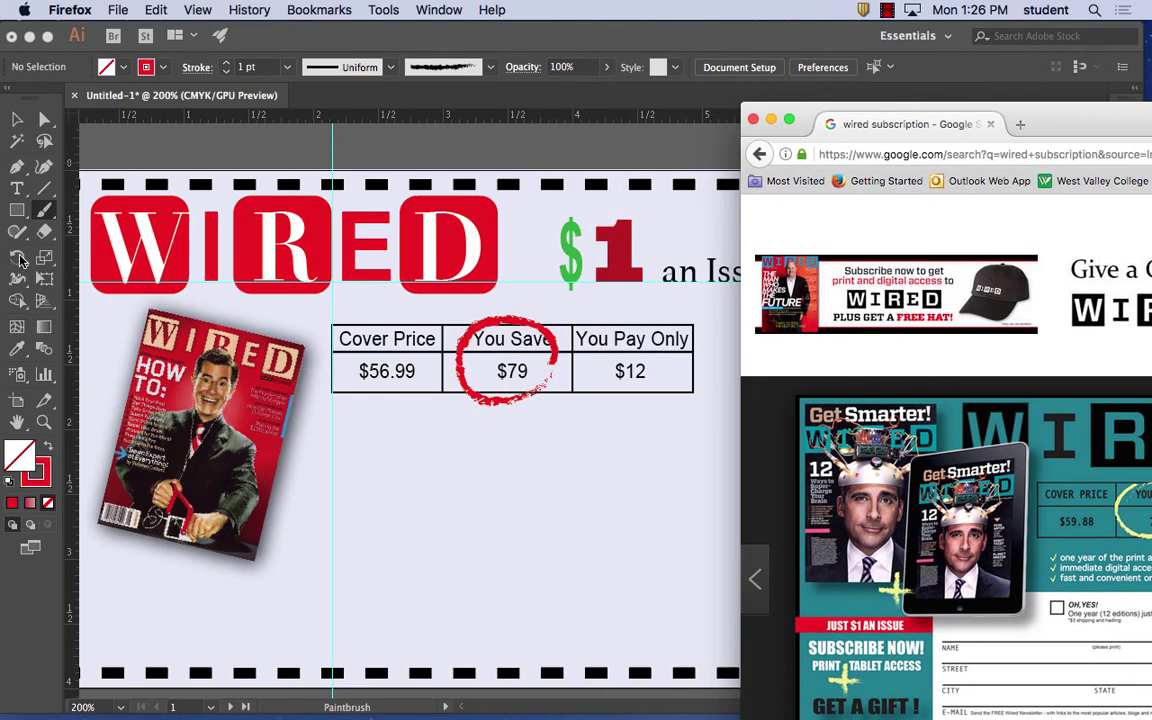
# Step: Return to Illustrator and add a text line reading "BEST DEA" just below the price table
pyautogui.click(20, 182)
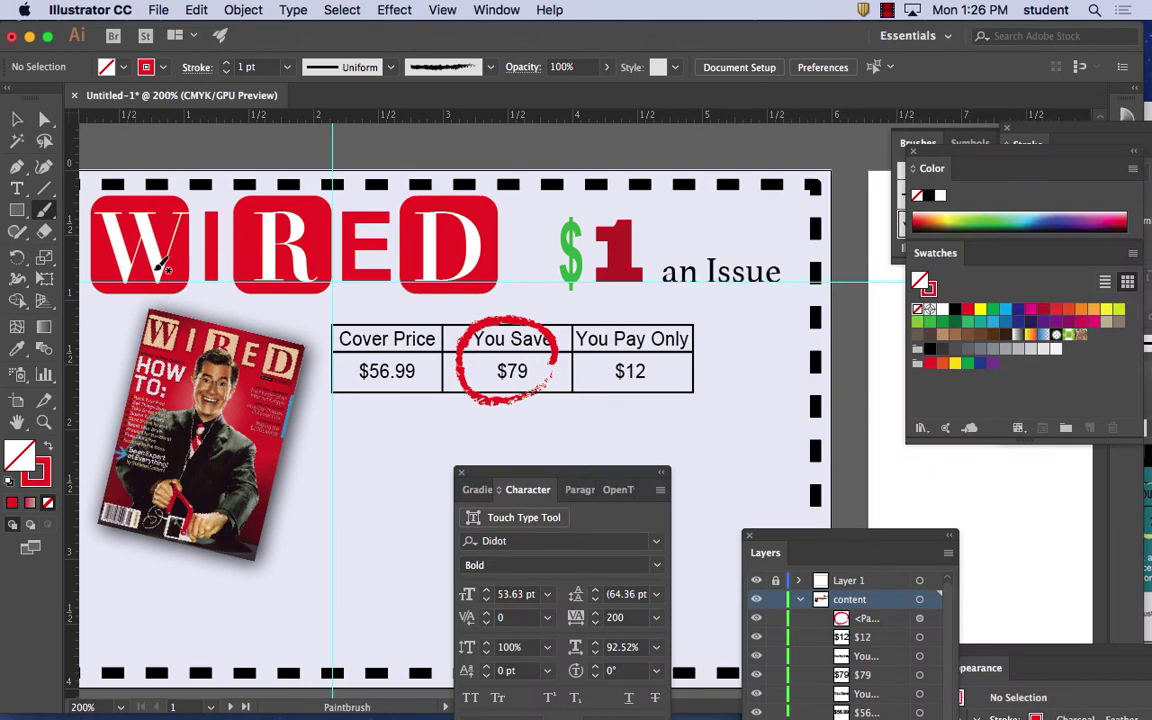
pyautogui.press('v')
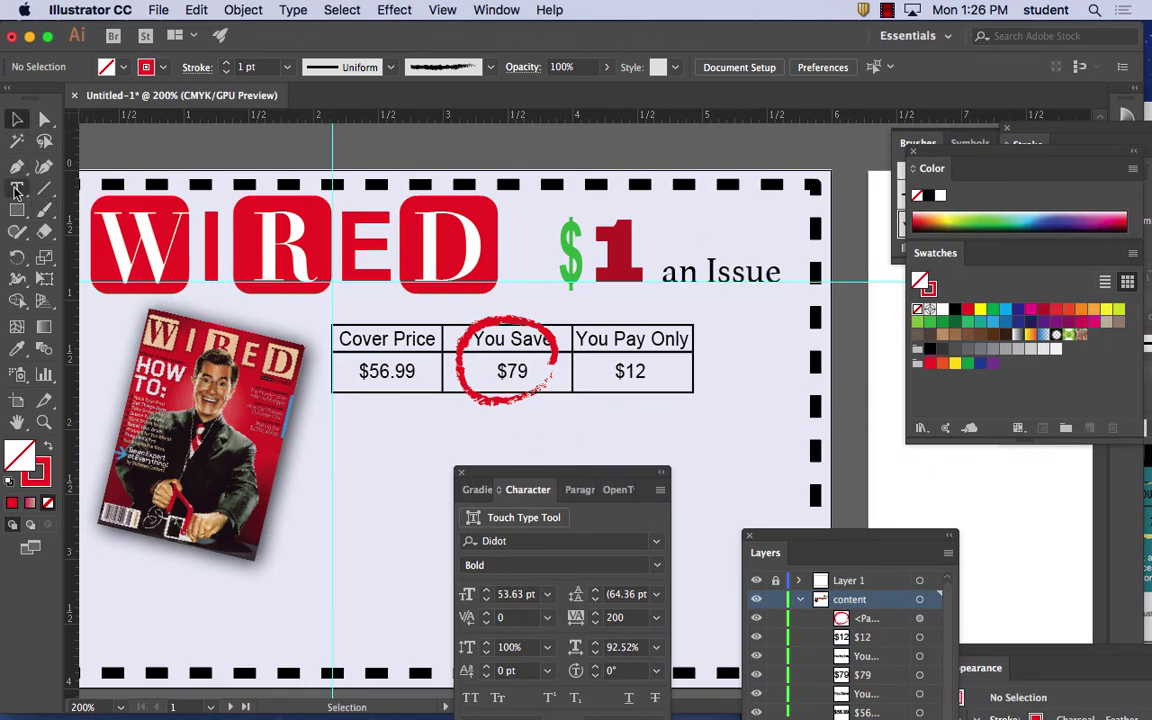
pyautogui.press('t')
pyautogui.click(600, 441)
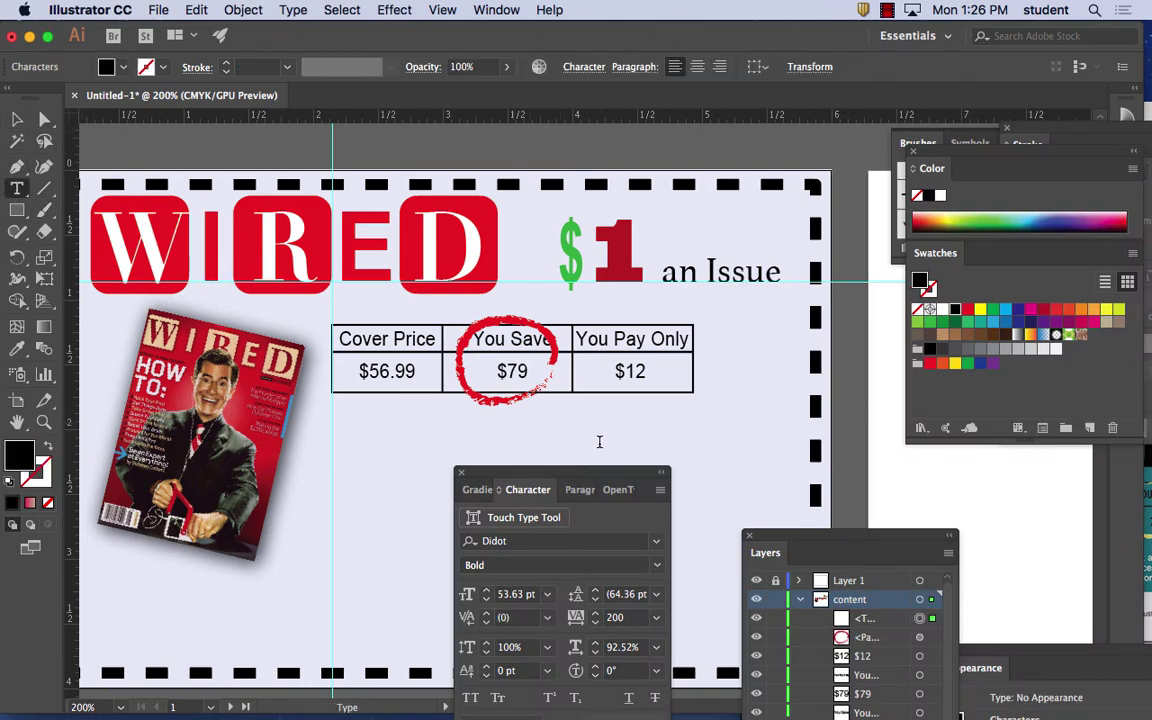
pyautogui.write('BEST')
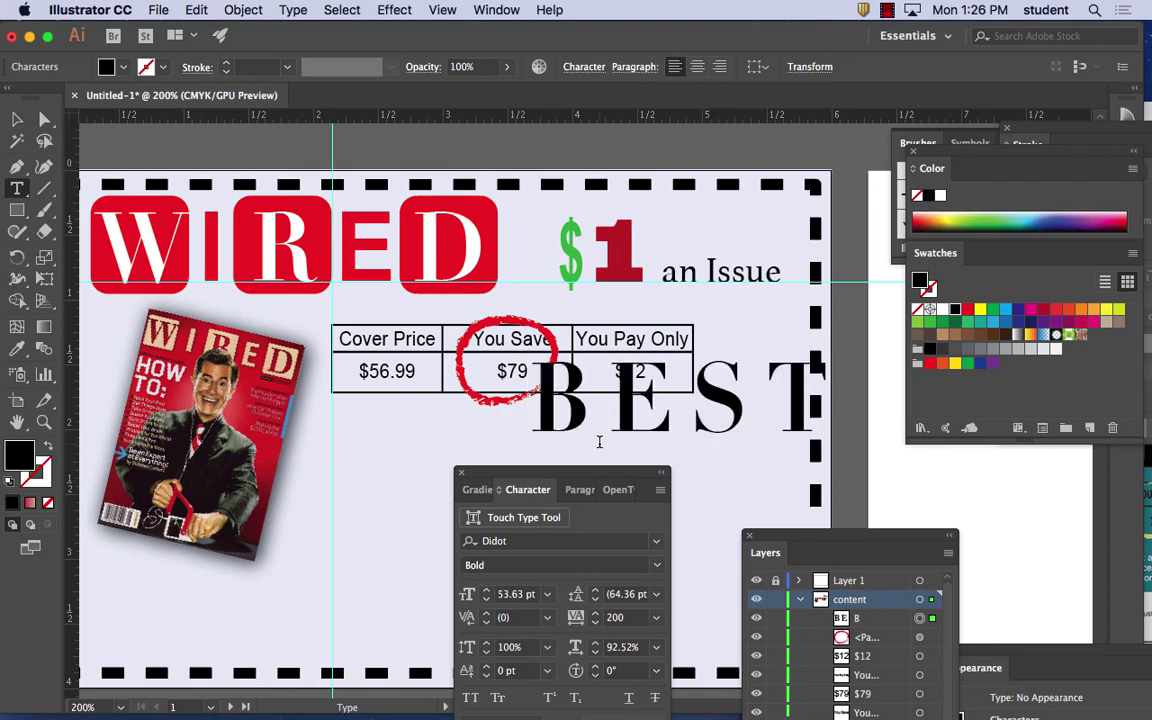
pyautogui.write(' DEA')
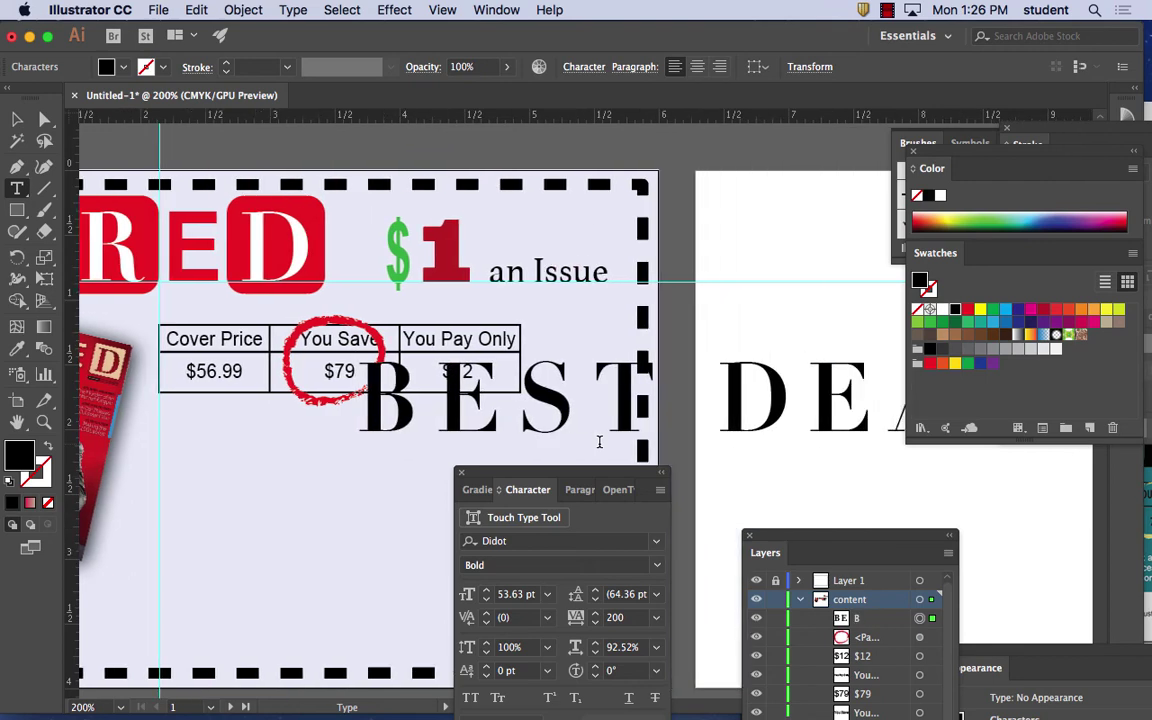
# Step: Select all of the "BEST DEA" text and set its font to Brush Script MT Italic
pyautogui.press('super+a')
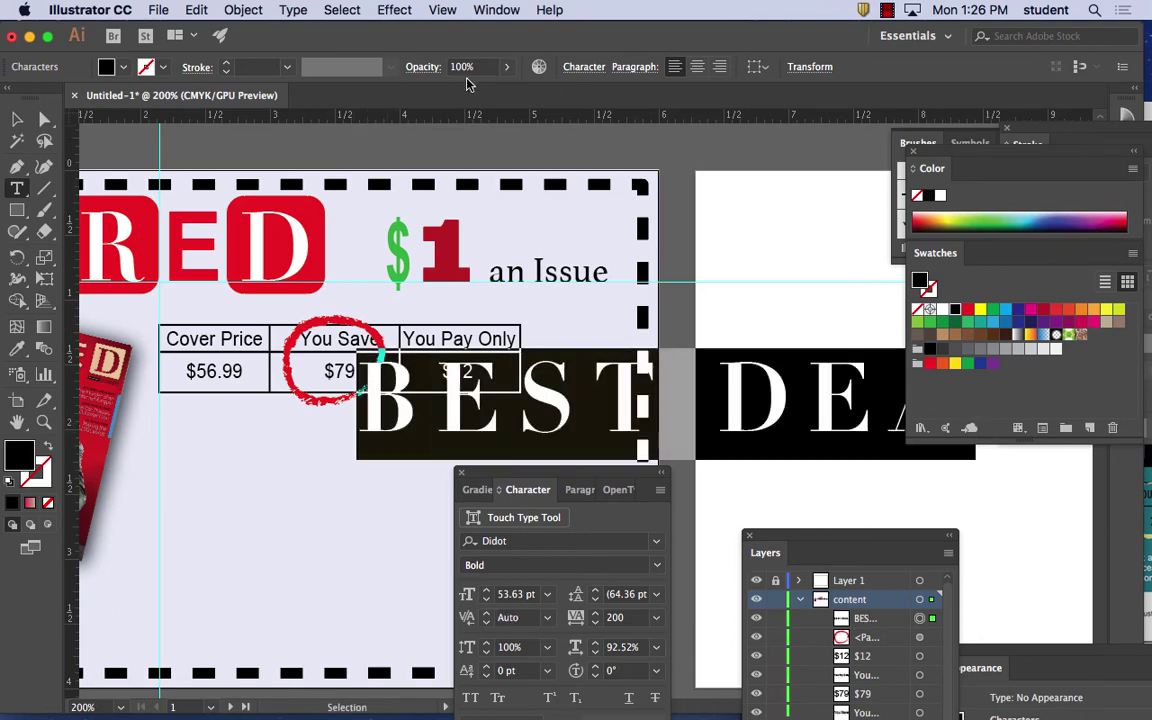
pyautogui.click(295, 9)
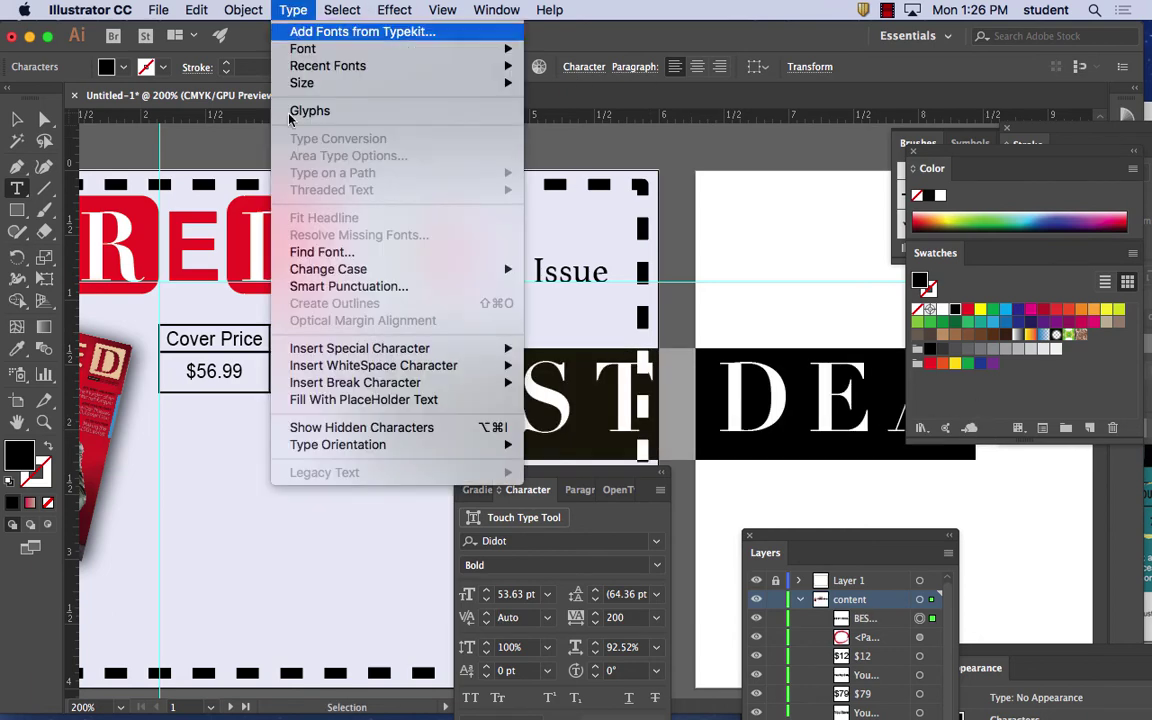
pyautogui.moveTo(303, 49)
pyautogui.scroll(-2, 677, 592)
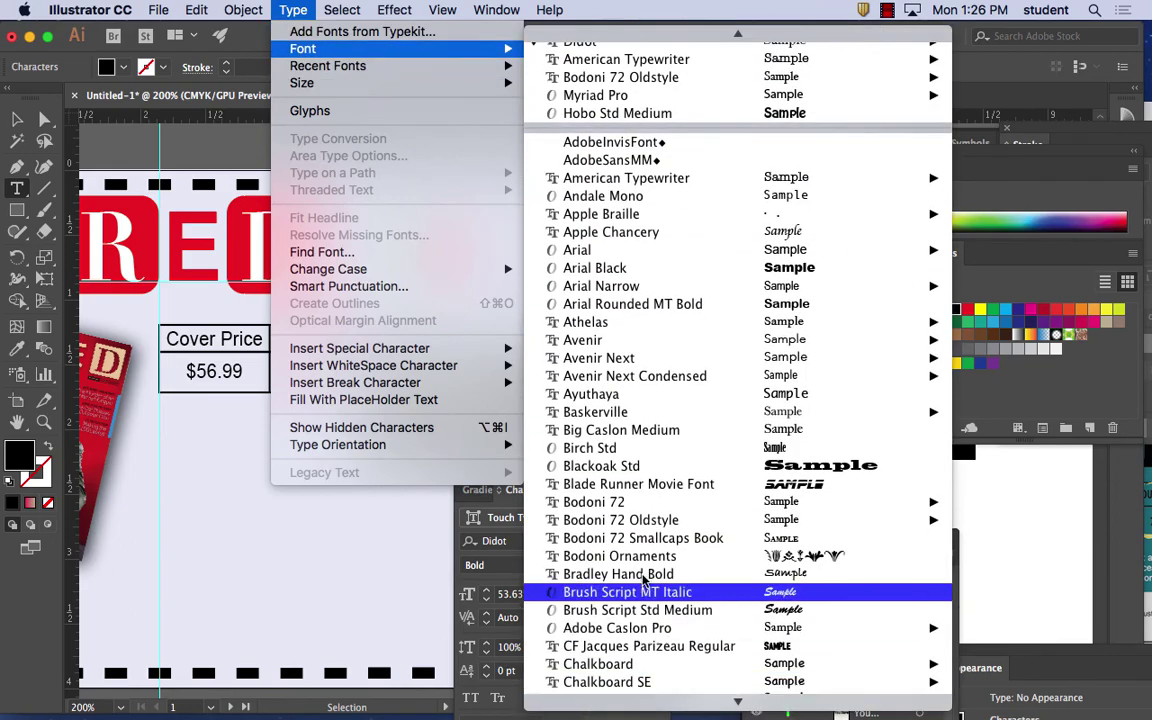
pyautogui.click(677, 592)
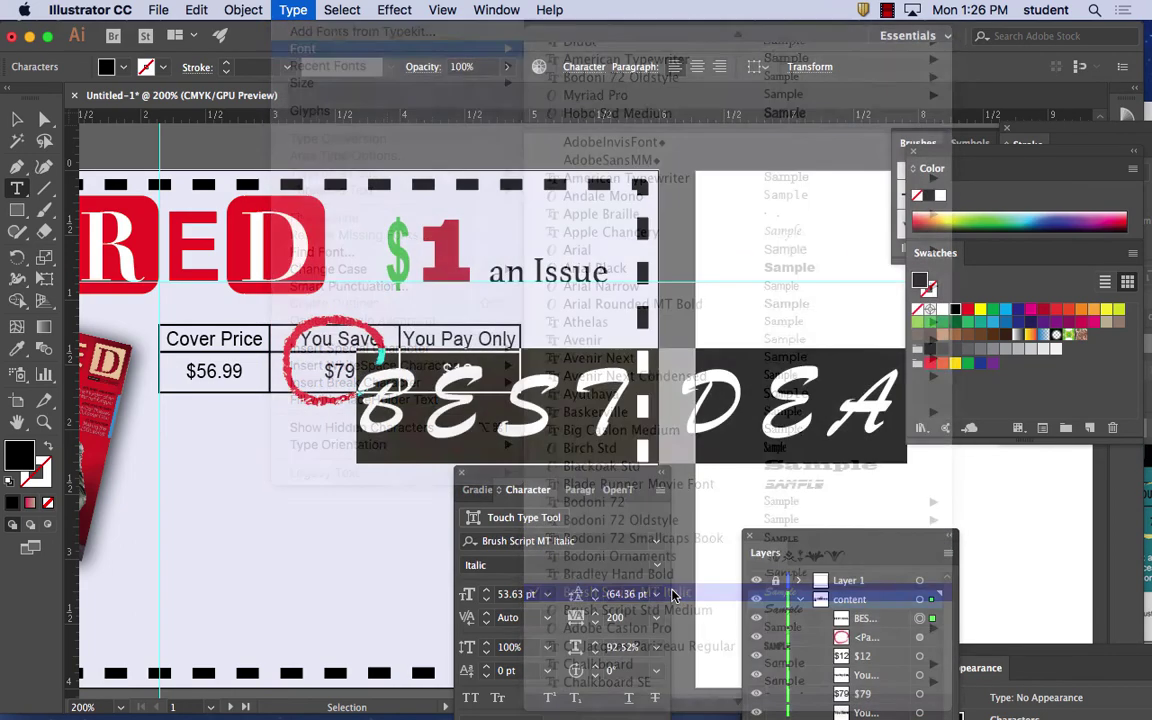
# Step: Look through the font list for another typeface for the best-deal callout text
pyautogui.click(298, 9)
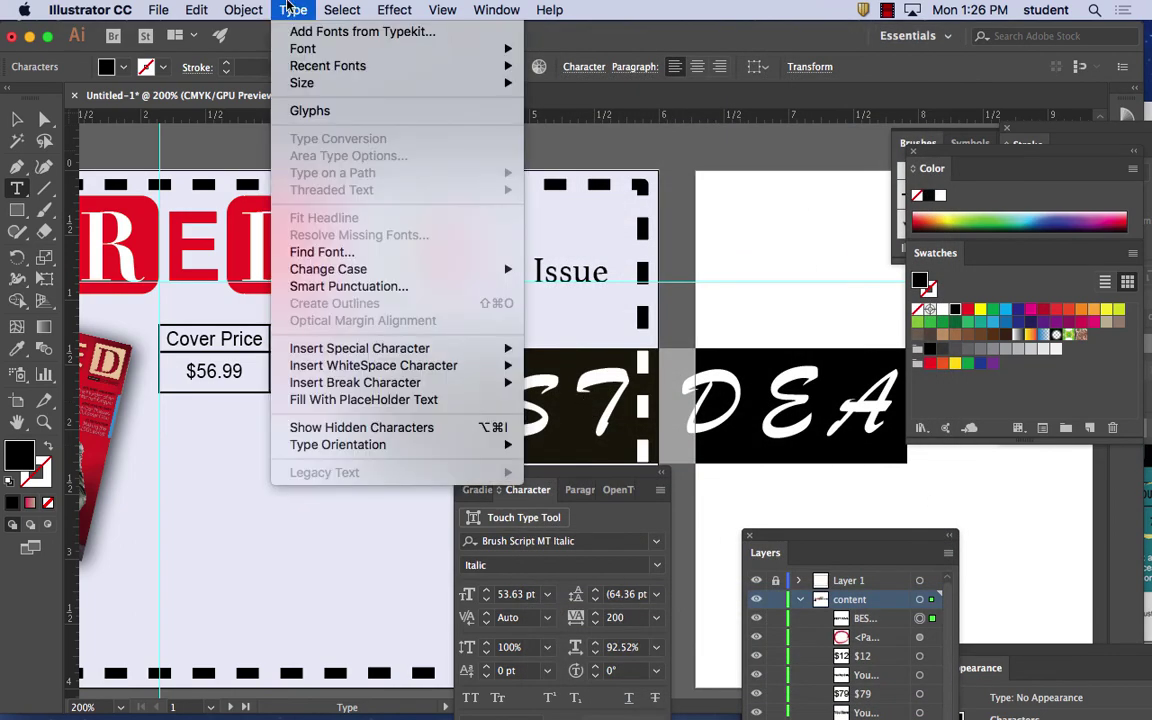
pyautogui.moveTo(303, 48)
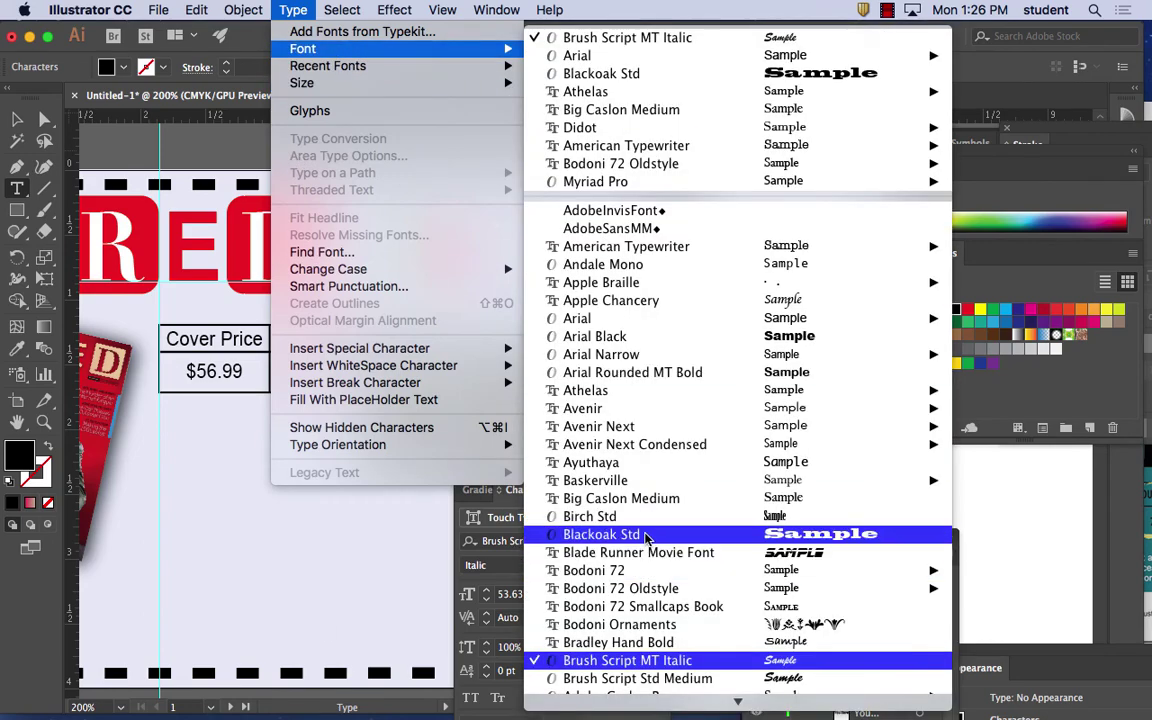
pyautogui.scroll(-15, 641, 538)
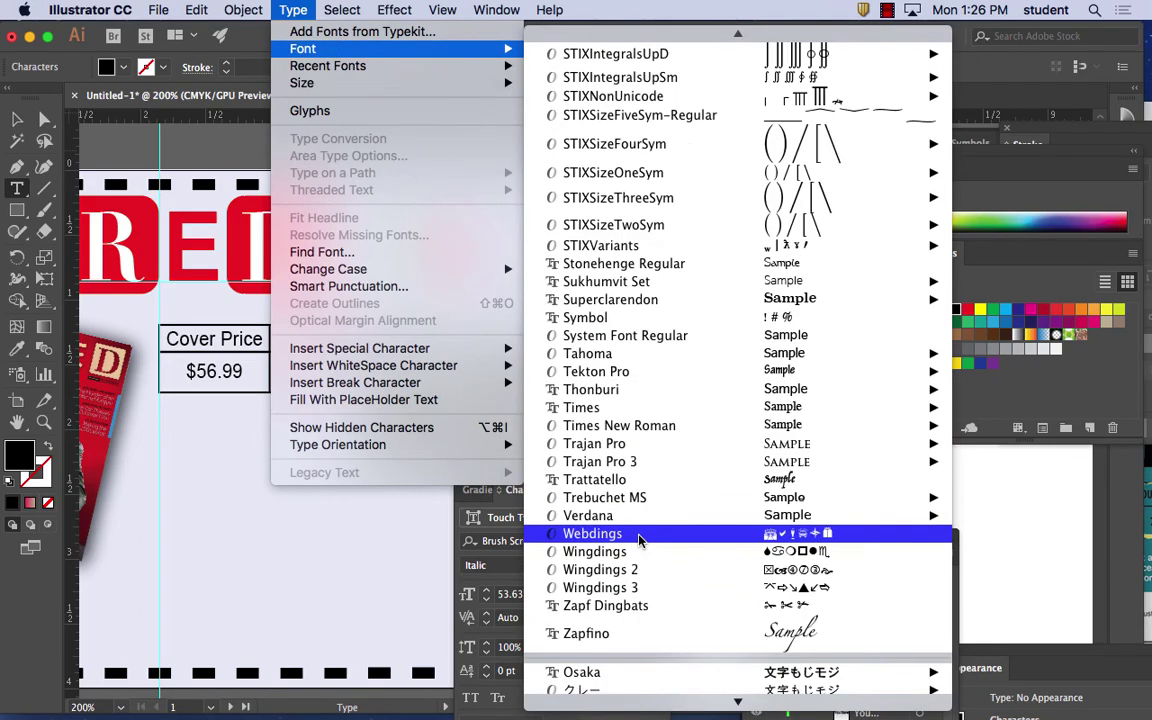
pyautogui.scroll(-15, 640, 540)
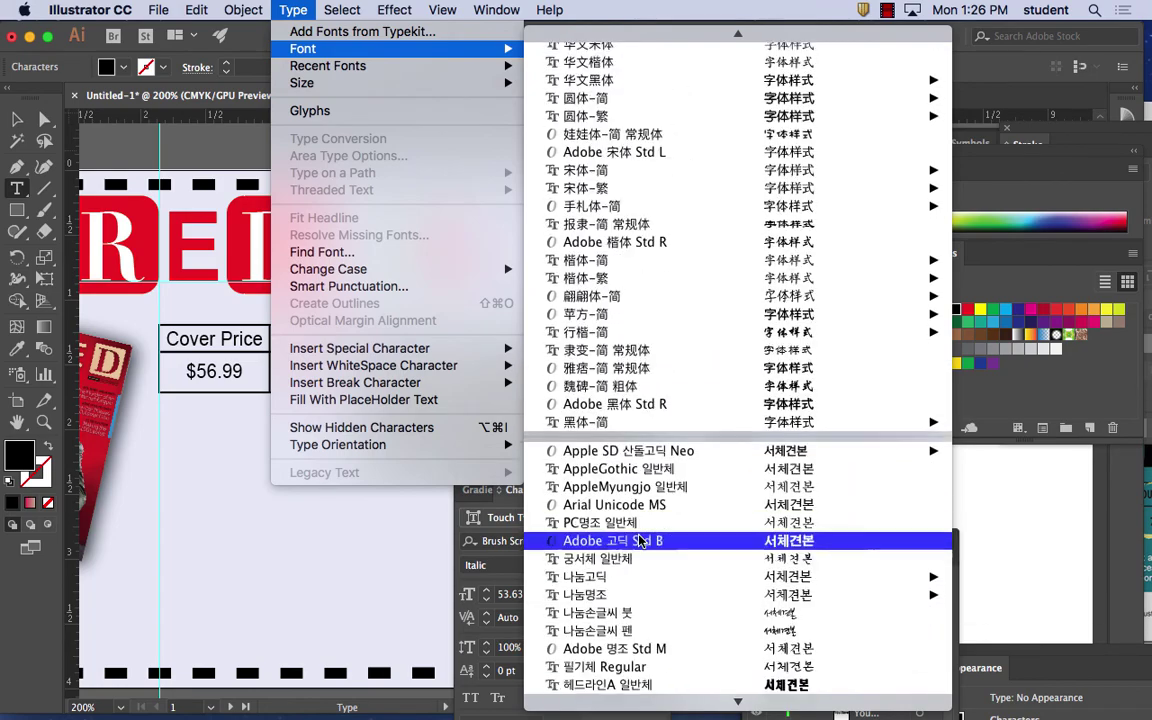
pyautogui.scroll(20, 640, 540)
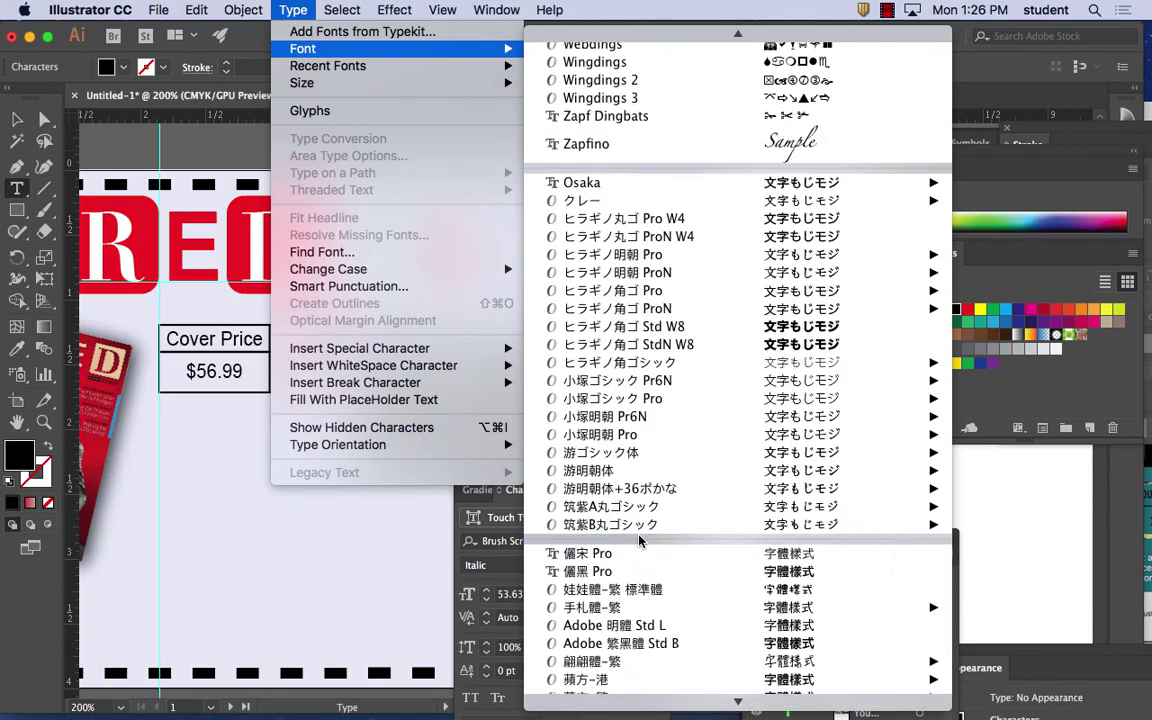
pyautogui.scroll(-6, 640, 540)
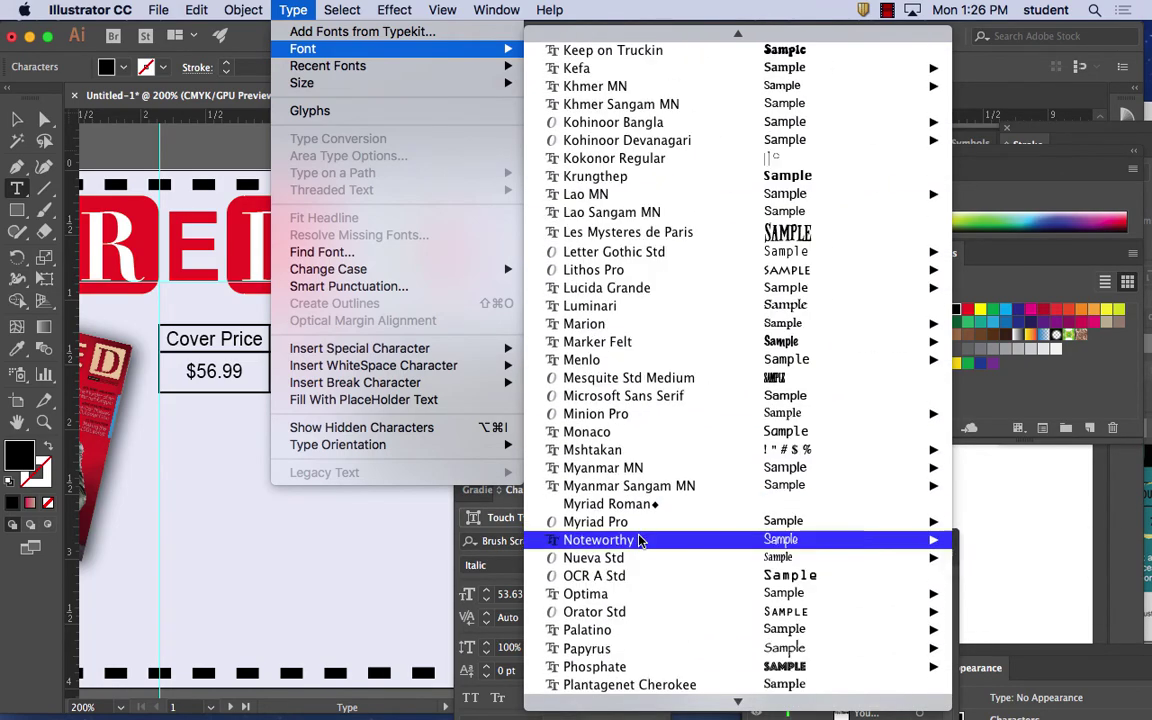
pyautogui.scroll(-8, 640, 540)
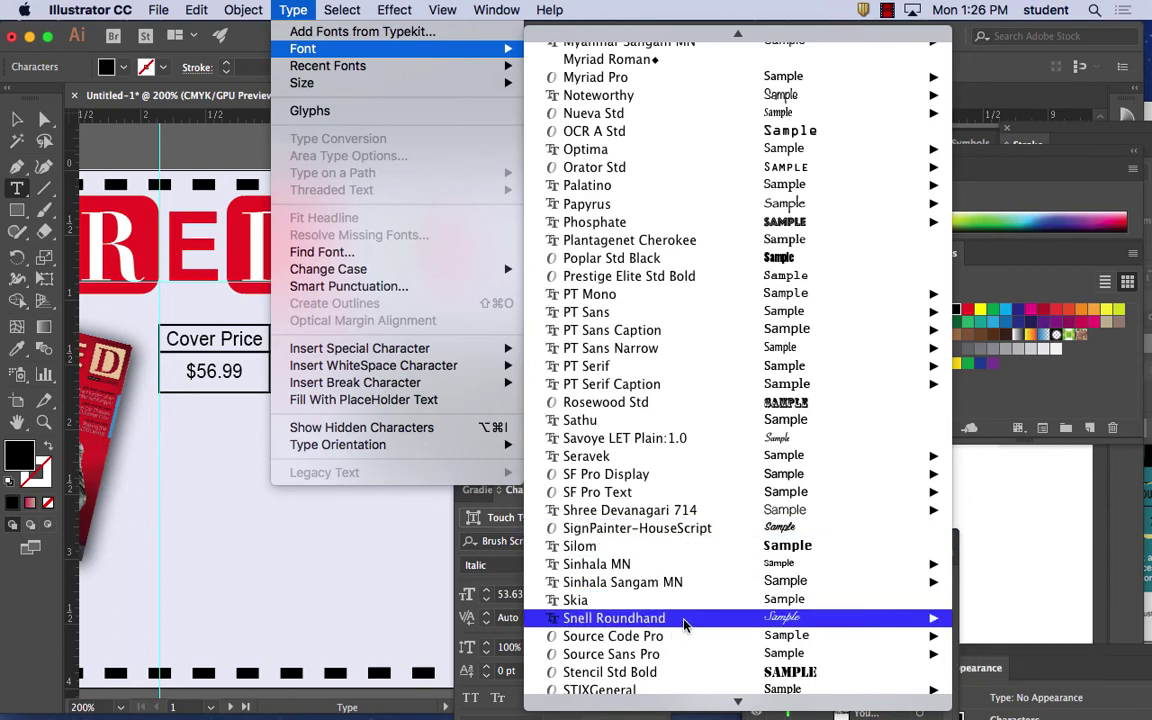
pyautogui.press('Escape')
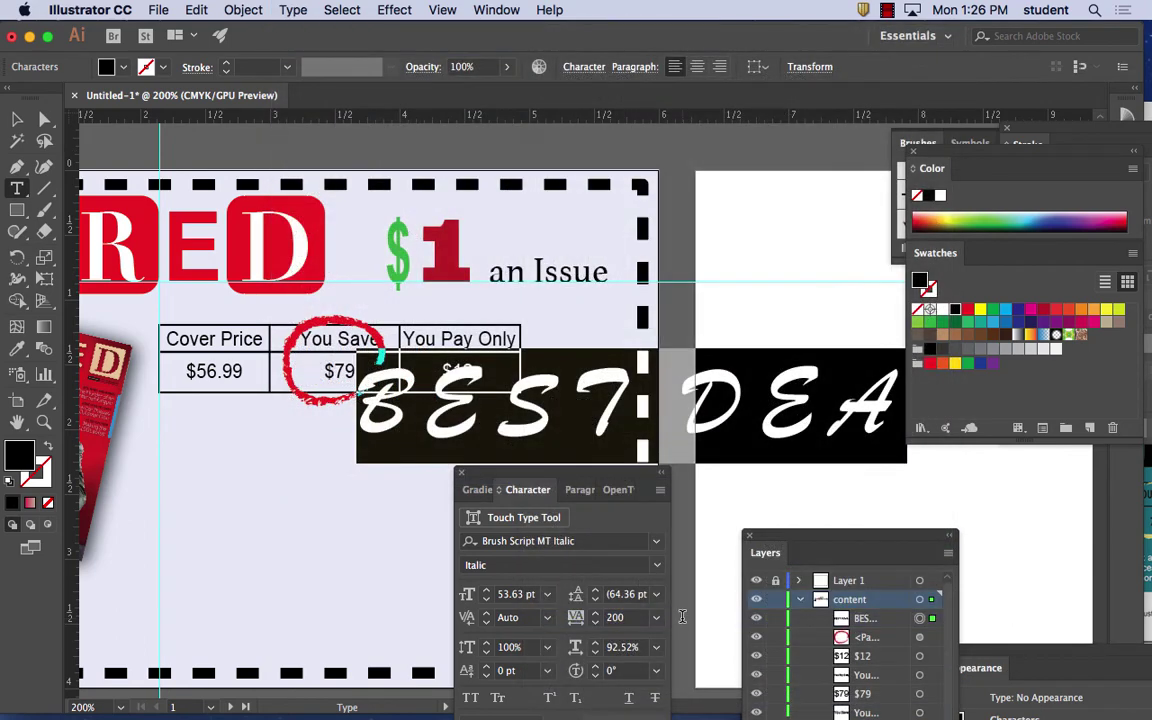
# Step: Try Apple Chancery as the font of the selected best-deal callout text
pyautogui.click(324, 9)
pyautogui.moveTo(293, 9)
pyautogui.moveTo(311, 50)
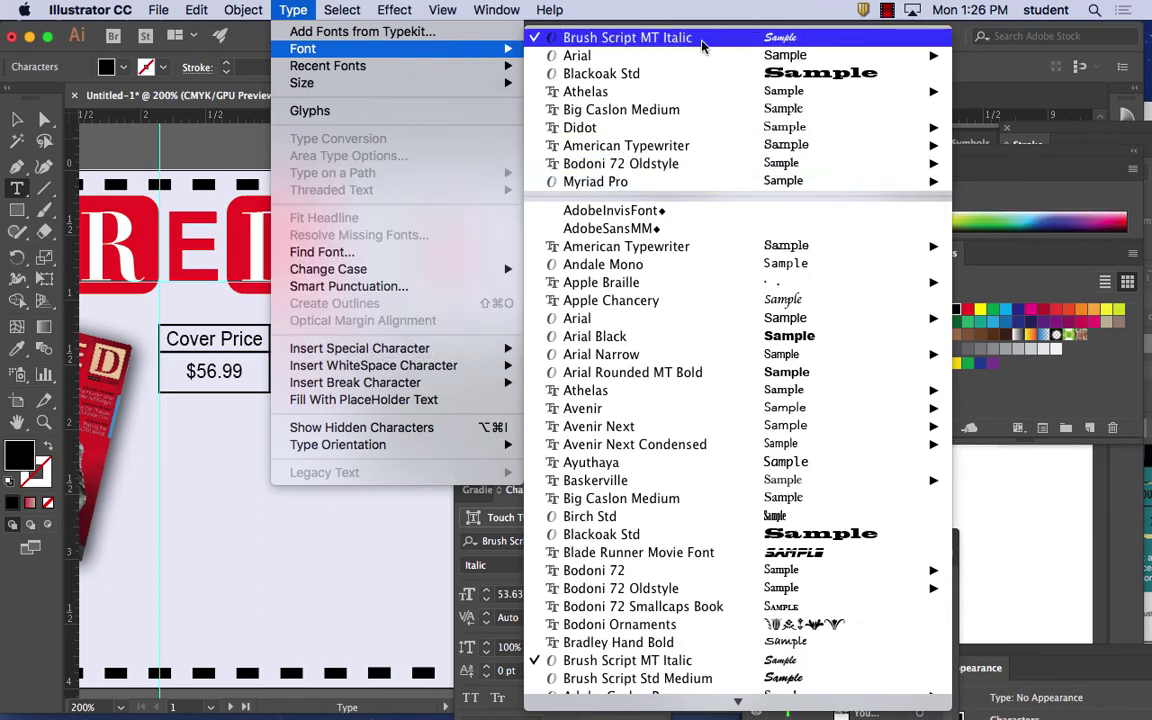
pyautogui.click(765, 300)
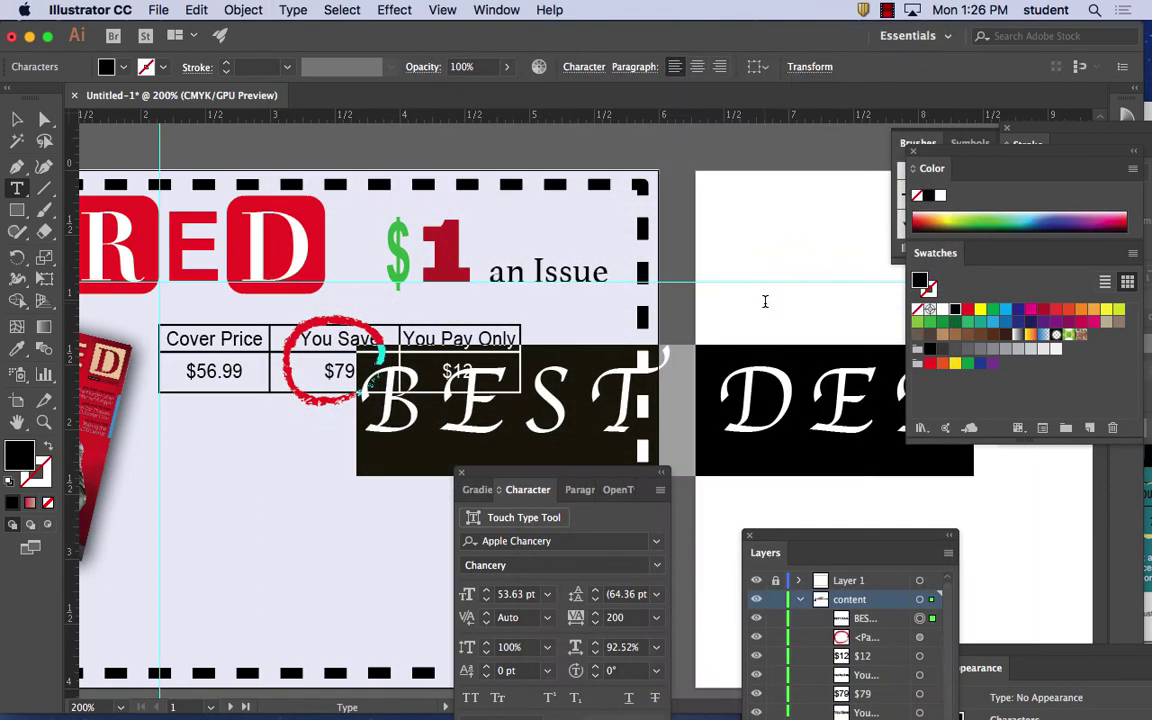
# Step: Try Blade Runner Movie Font on the selected best-deal callout text
pyautogui.click(300, 9)
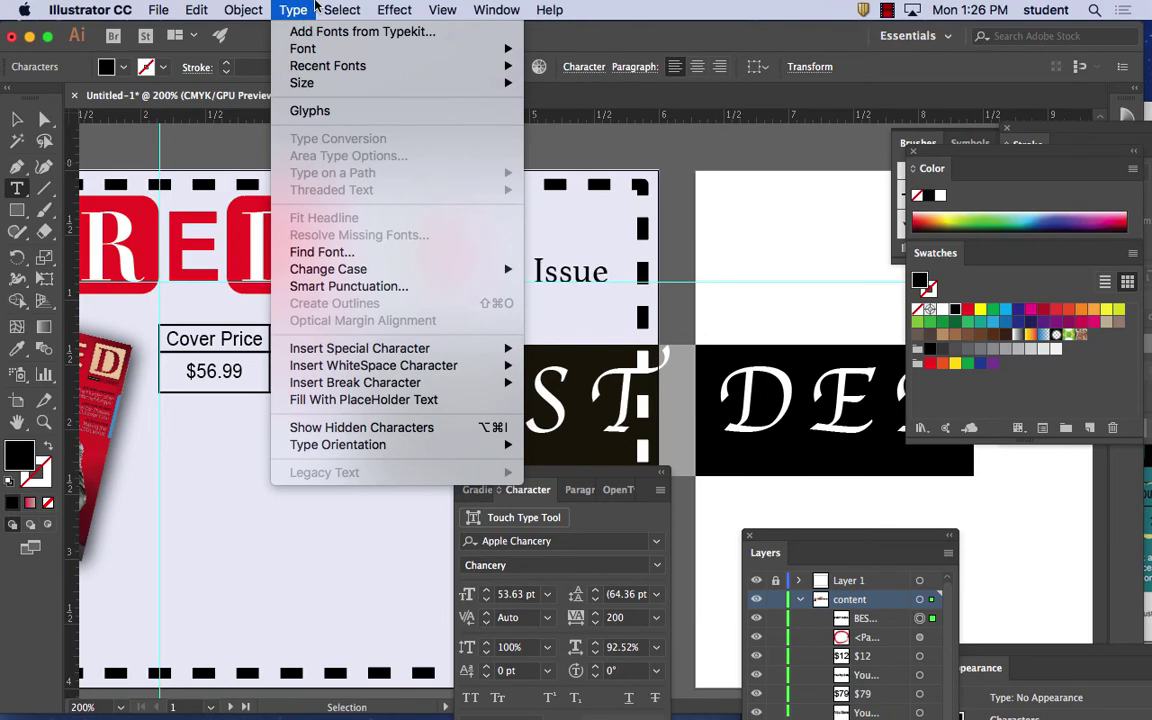
pyautogui.moveTo(310, 48)
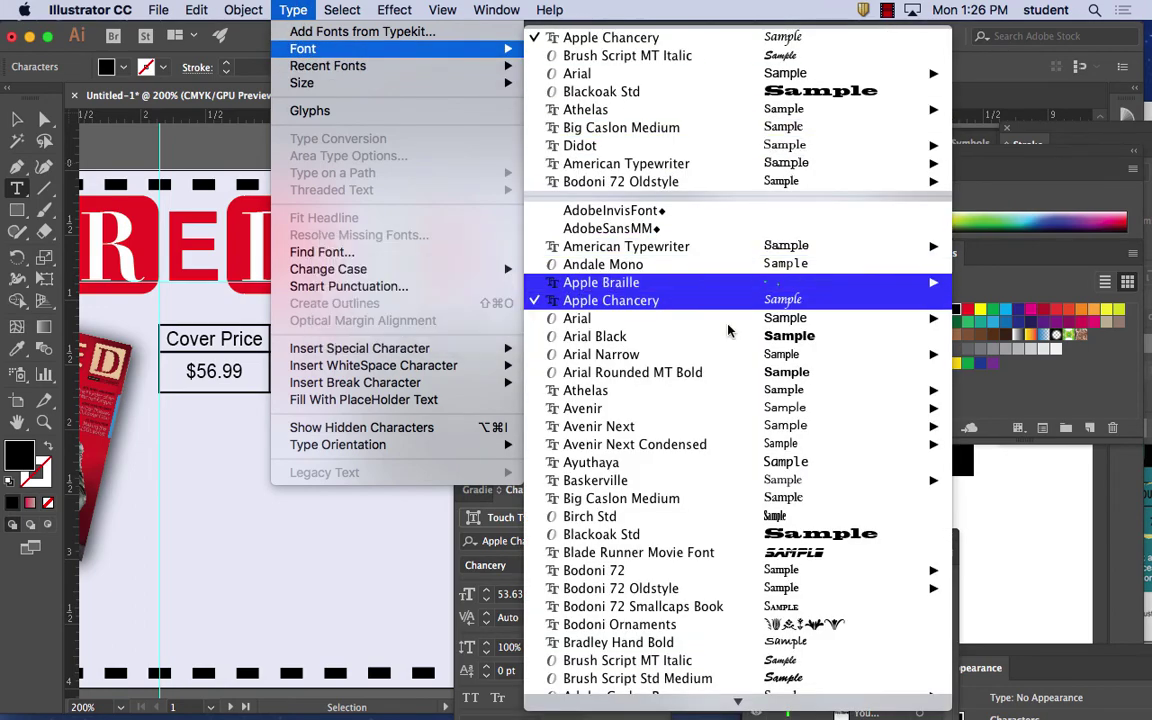
pyautogui.click(808, 554)
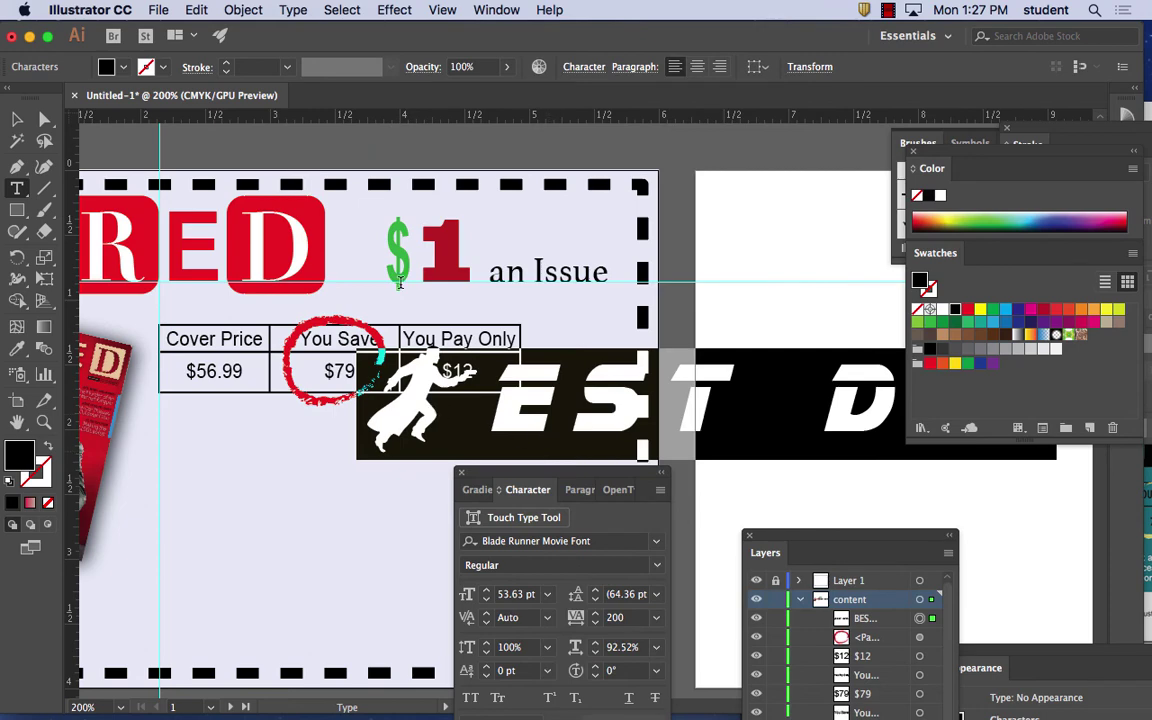
# Step: Finish editing the callout text, shrink it to about 17.8 pt and place it just below the circled "$79"
pyautogui.press('Escape')
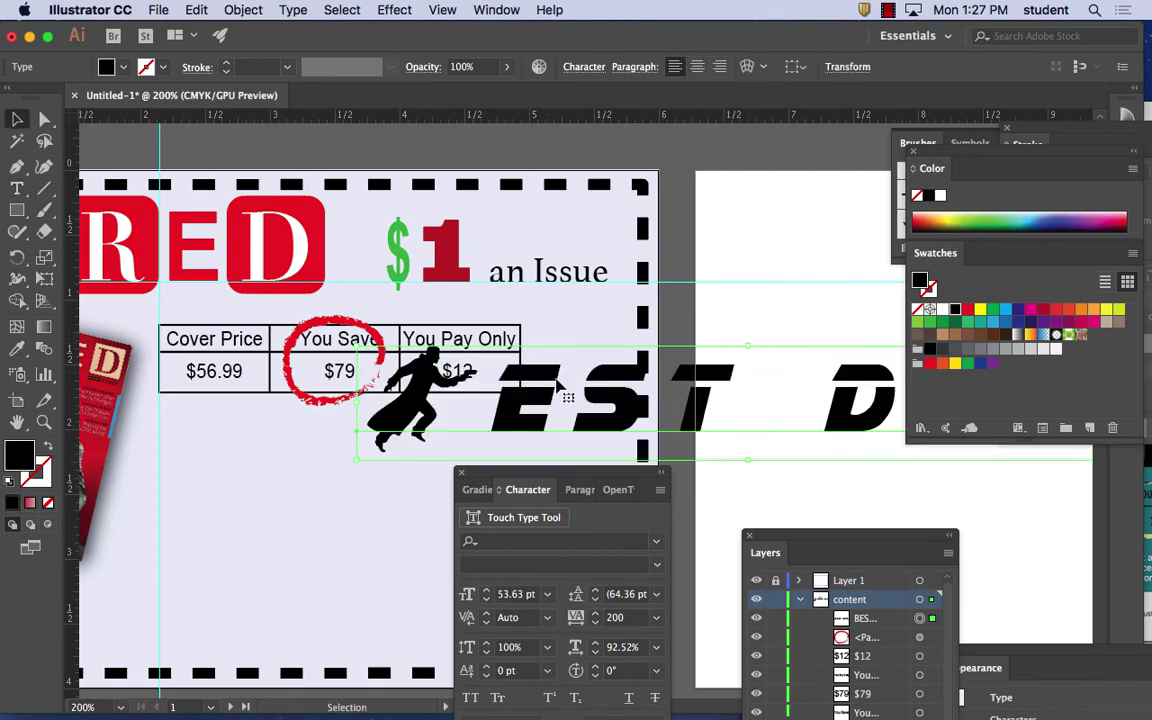
pyautogui.moveTo(517, 400); pyautogui.dragTo(330, 474)
pyautogui.moveTo(980, 536); pyautogui.dragTo(390, 442)
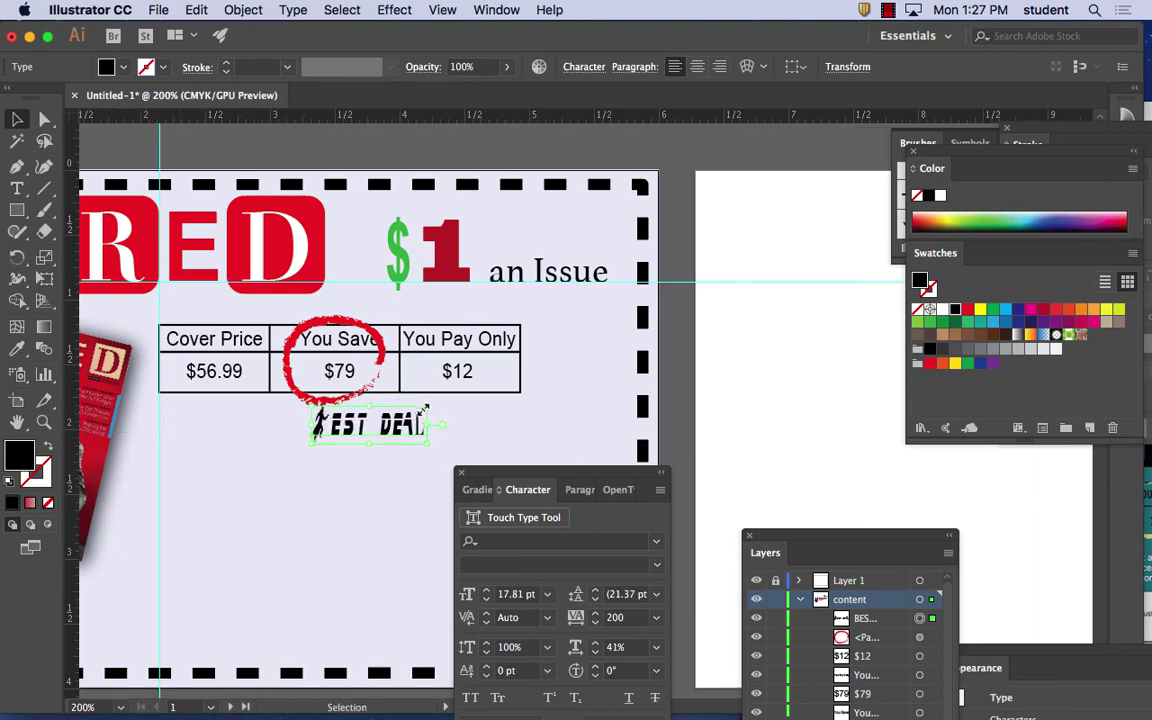
pyautogui.moveTo(440, 395); pyautogui.dragTo(418, 378)
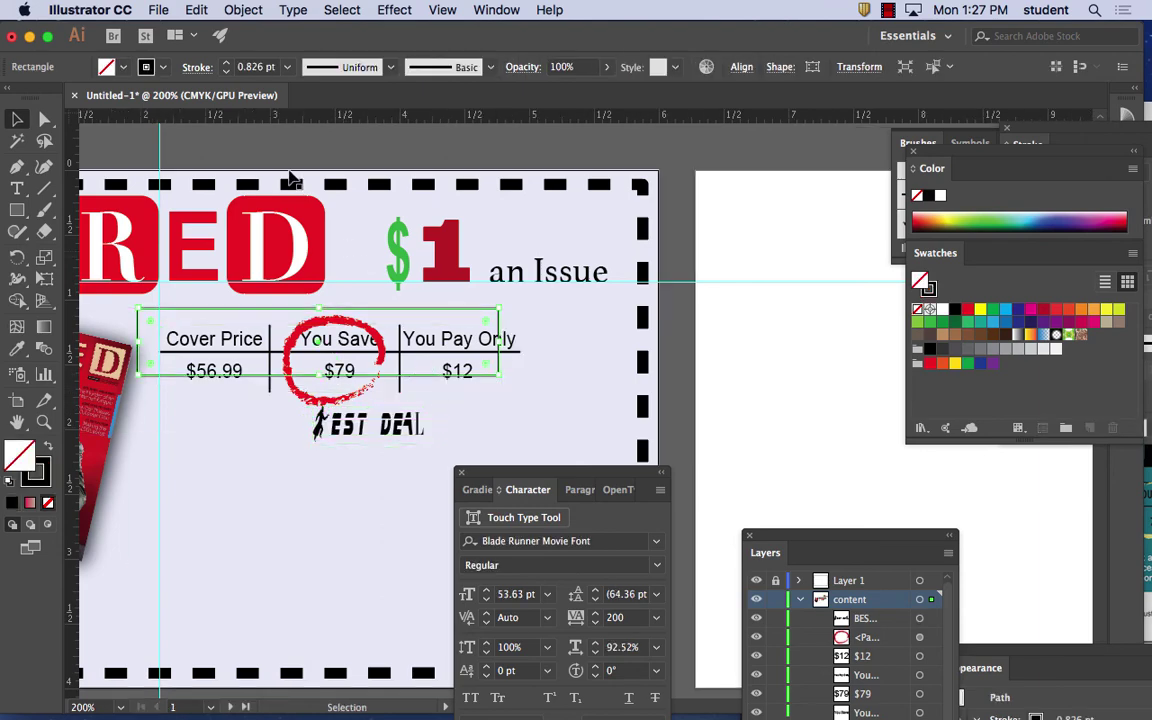
pyautogui.click(196, 10)
pyautogui.click(188, 36)
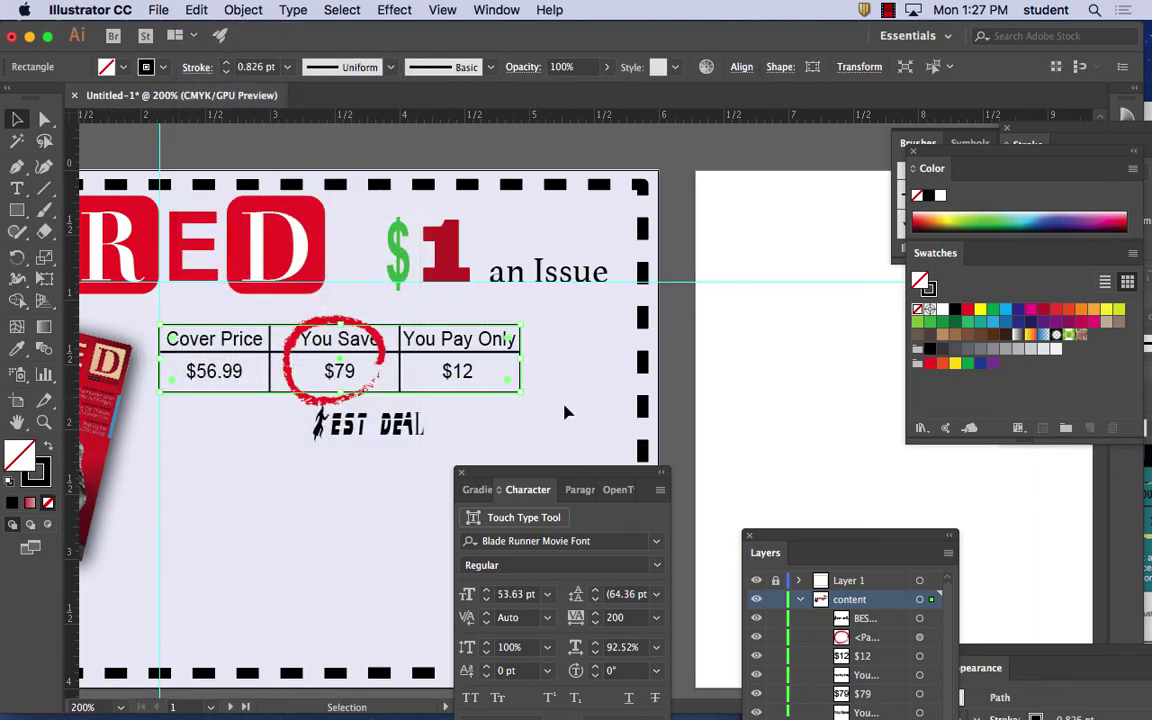
# Step: Select the callout text below the price table and set its font to Baskerville SemiBold
pyautogui.click(406, 427)
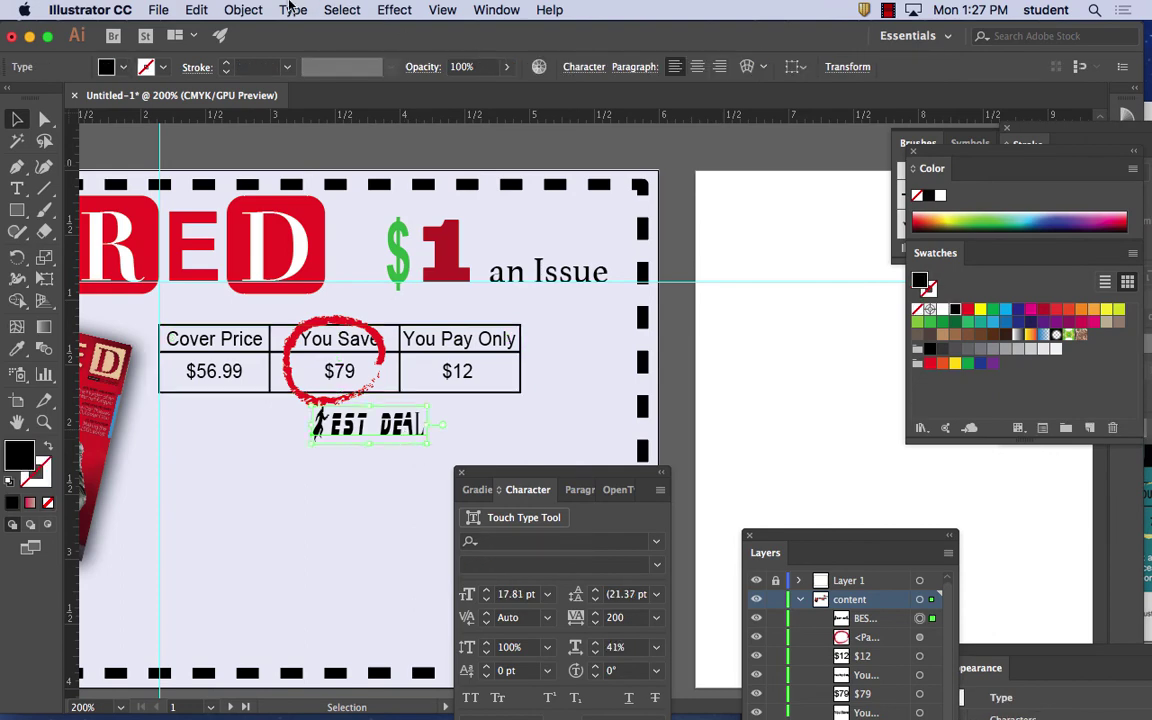
pyautogui.click(293, 10)
pyautogui.moveTo(302, 48)
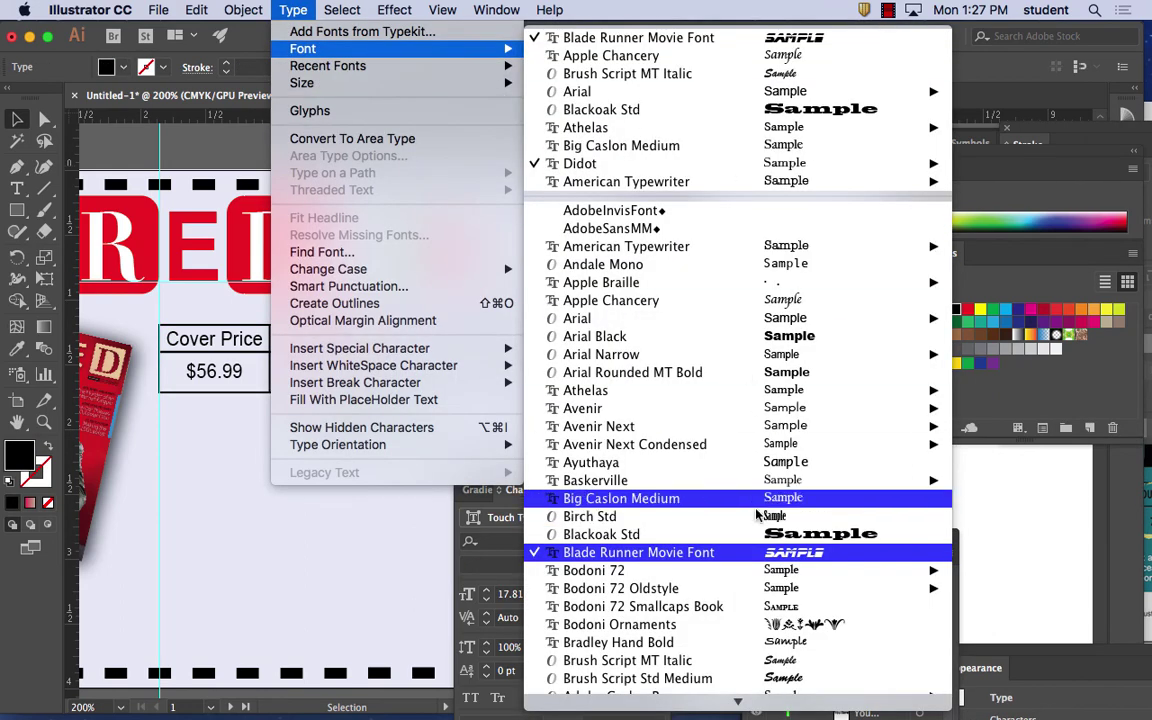
pyautogui.moveTo(700, 480)
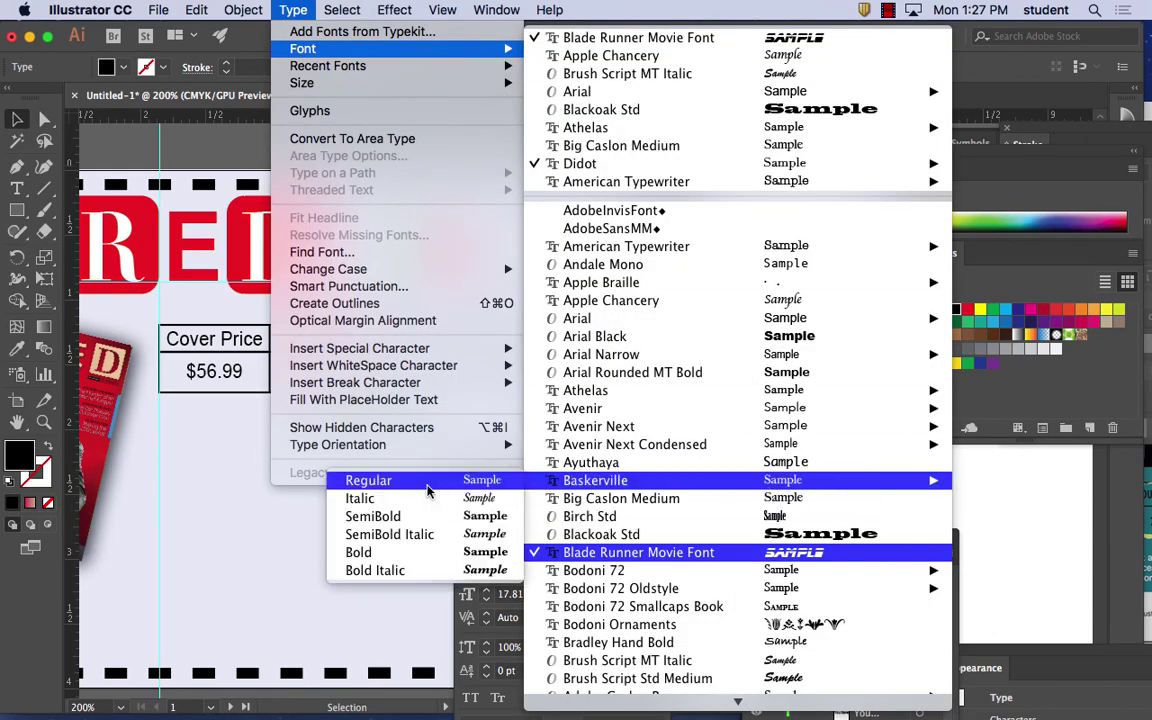
pyautogui.click(463, 520)
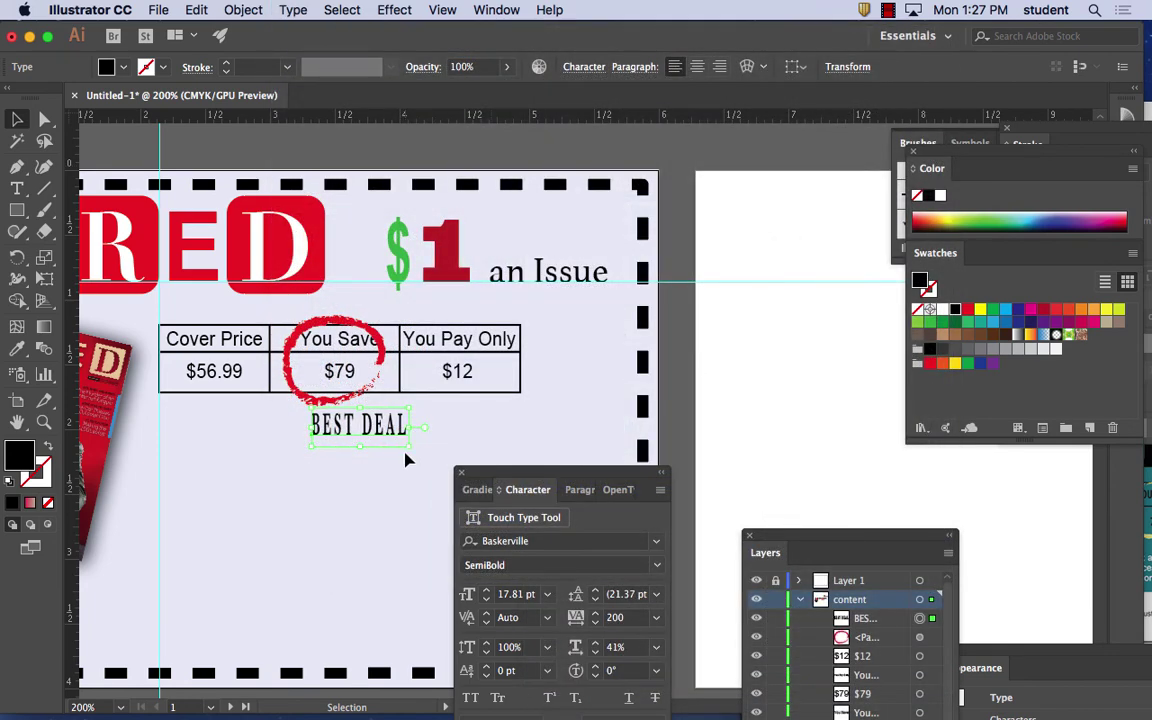
# Step: Color the "BEST DEAL" text with the WIRED logo's red using the Eyedropper and tilt it clockwise below the circle
pyautogui.click(17, 348)
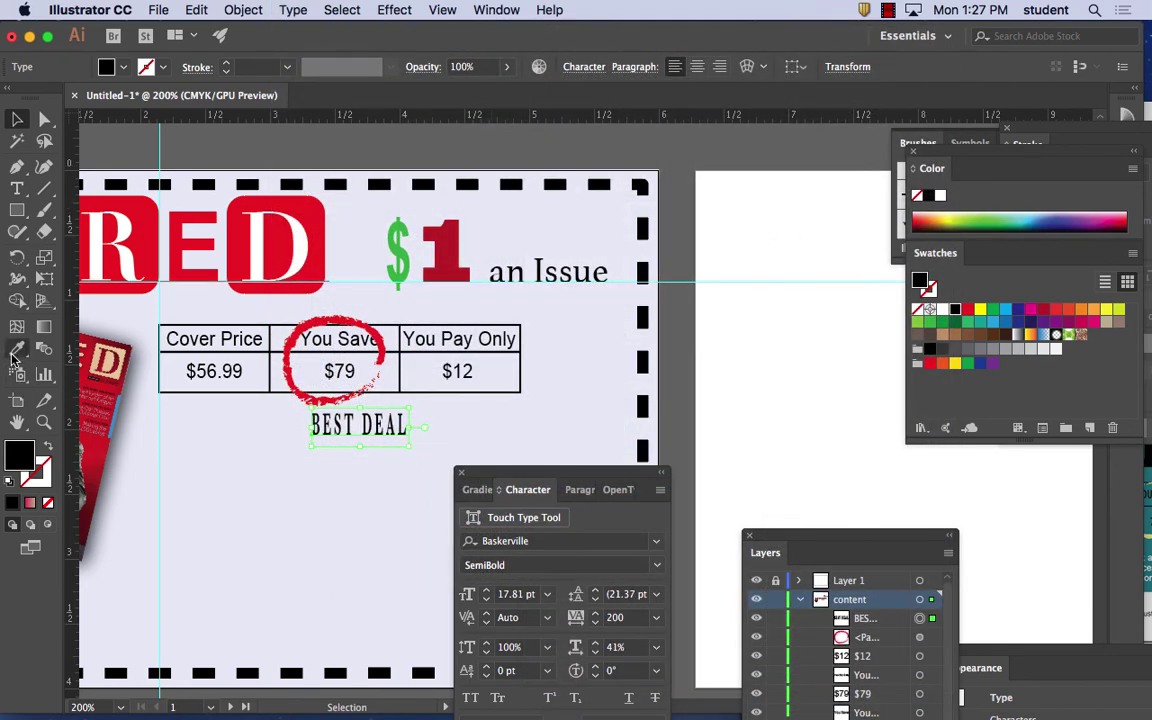
pyautogui.click(287, 203)
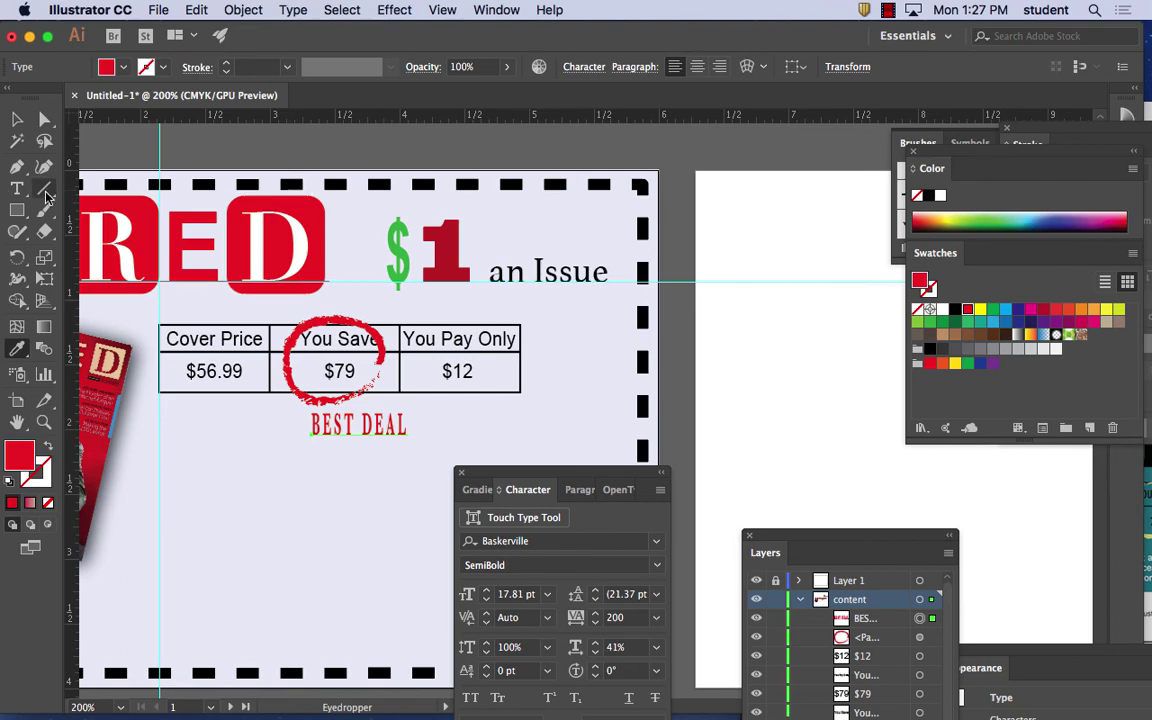
pyautogui.click(17, 119)
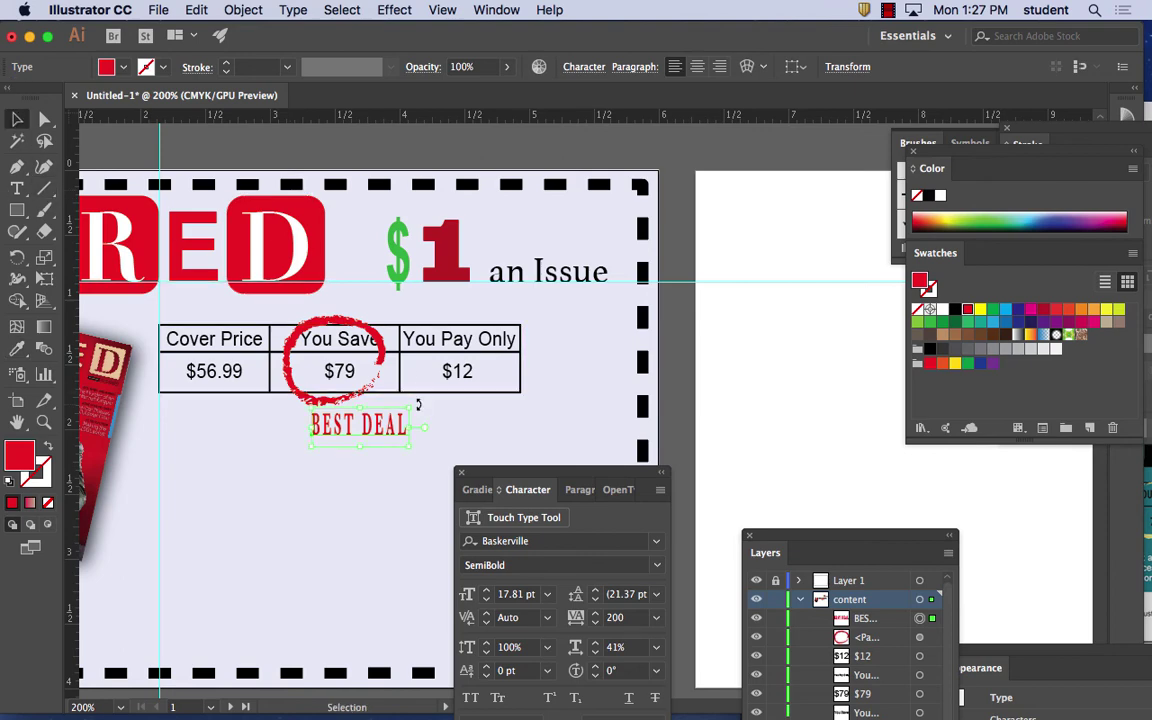
pyautogui.moveTo(420, 405); pyautogui.dragTo(322, 425)
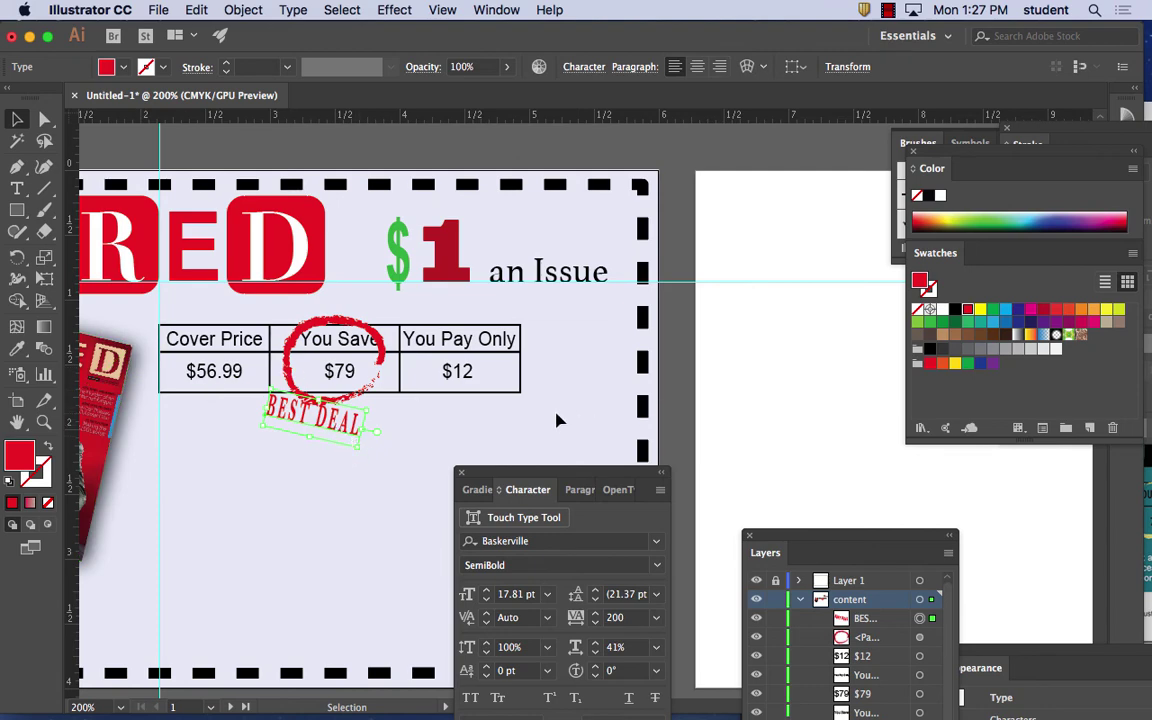
# Step: Group the price table, its texts, the red circle and the "BEST DEAL" callout, then deselect the group
pyautogui.moveTo(186, 327); pyautogui.dragTo(377, 233)
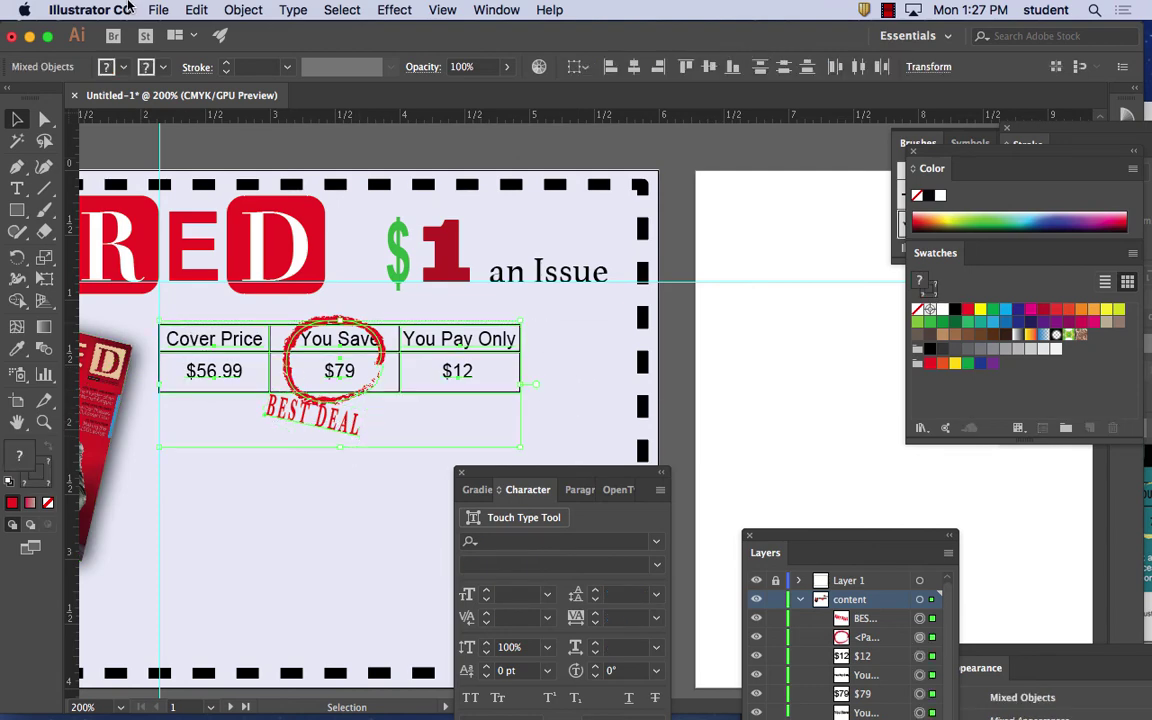
pyautogui.click(196, 9)
pyautogui.moveTo(243, 9)
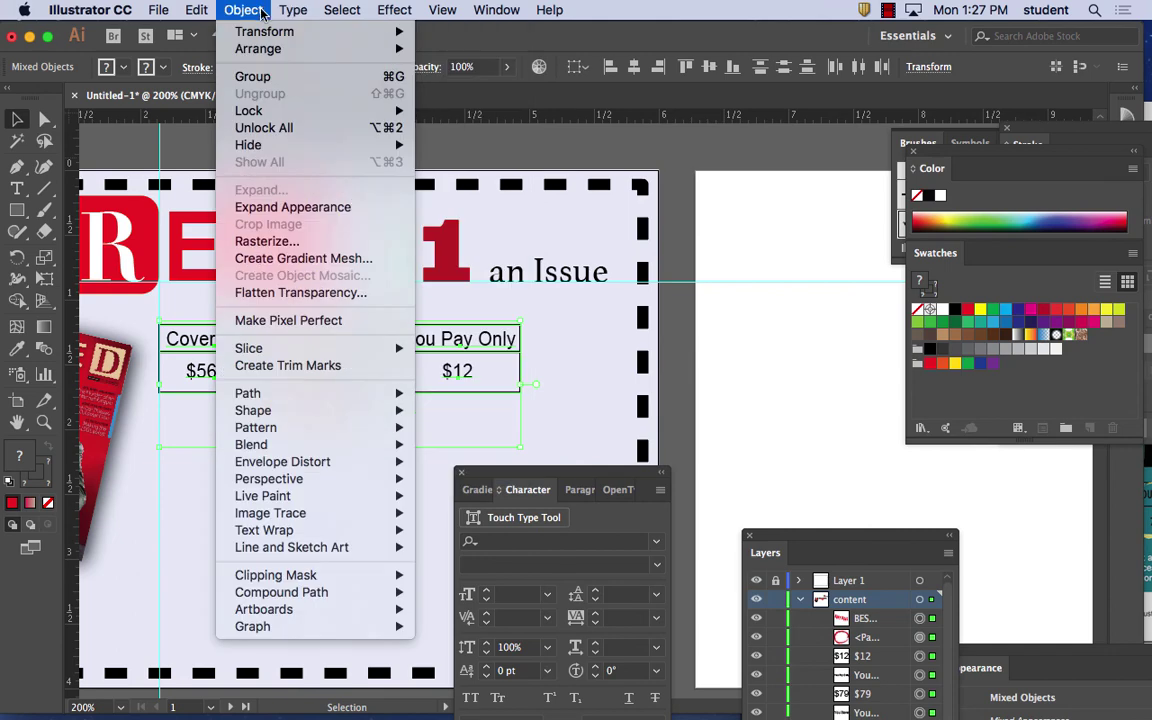
pyautogui.click(263, 77)
pyautogui.click(537, 358)
# Step: Switch to Firefox and place its window beside the card to compare the layout with the reference WIRED subscription card
pyautogui.press('super+minus')
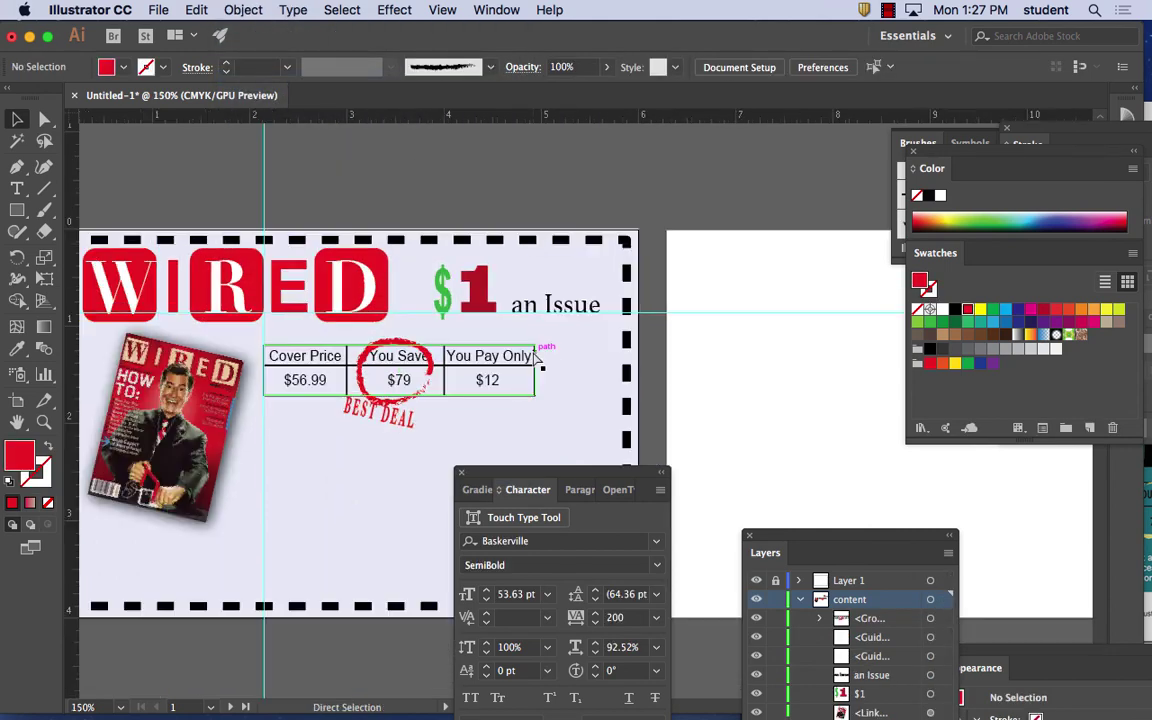
pyautogui.press('super+minus')
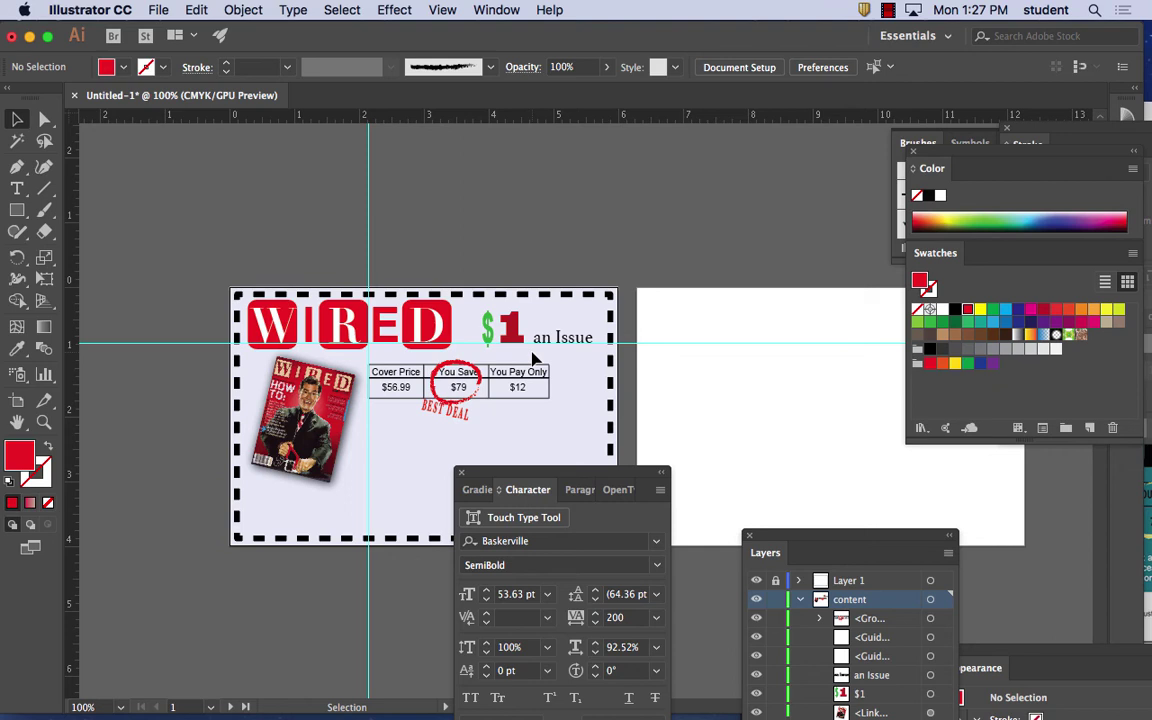
pyautogui.scroll(-5, 360, 276)
pyautogui.hscroll(4, 360, 276)
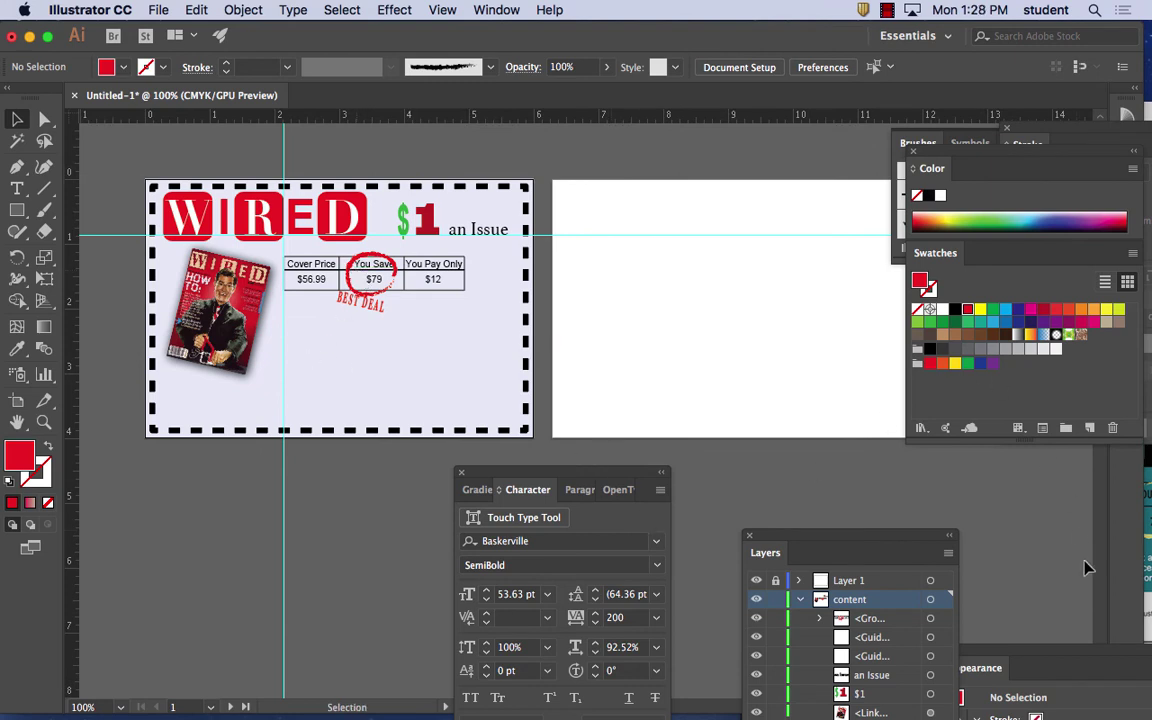
pyautogui.click(1148, 530)
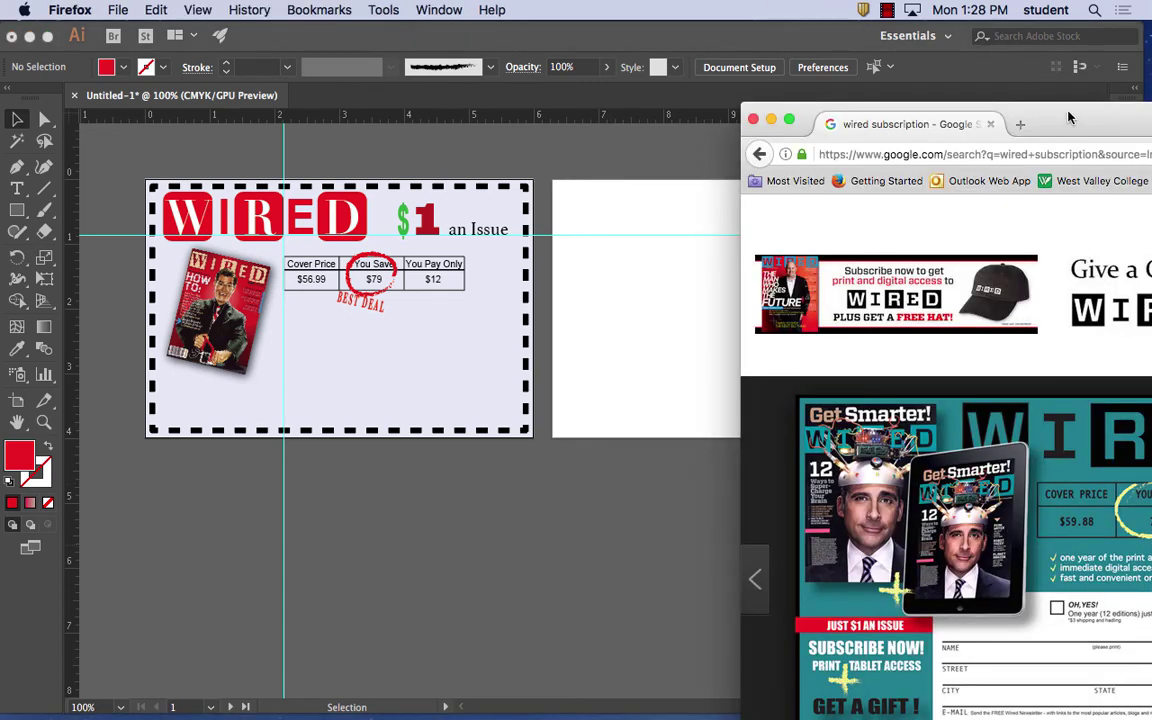
pyautogui.moveTo(1050, 115); pyautogui.dragTo(670, 80)
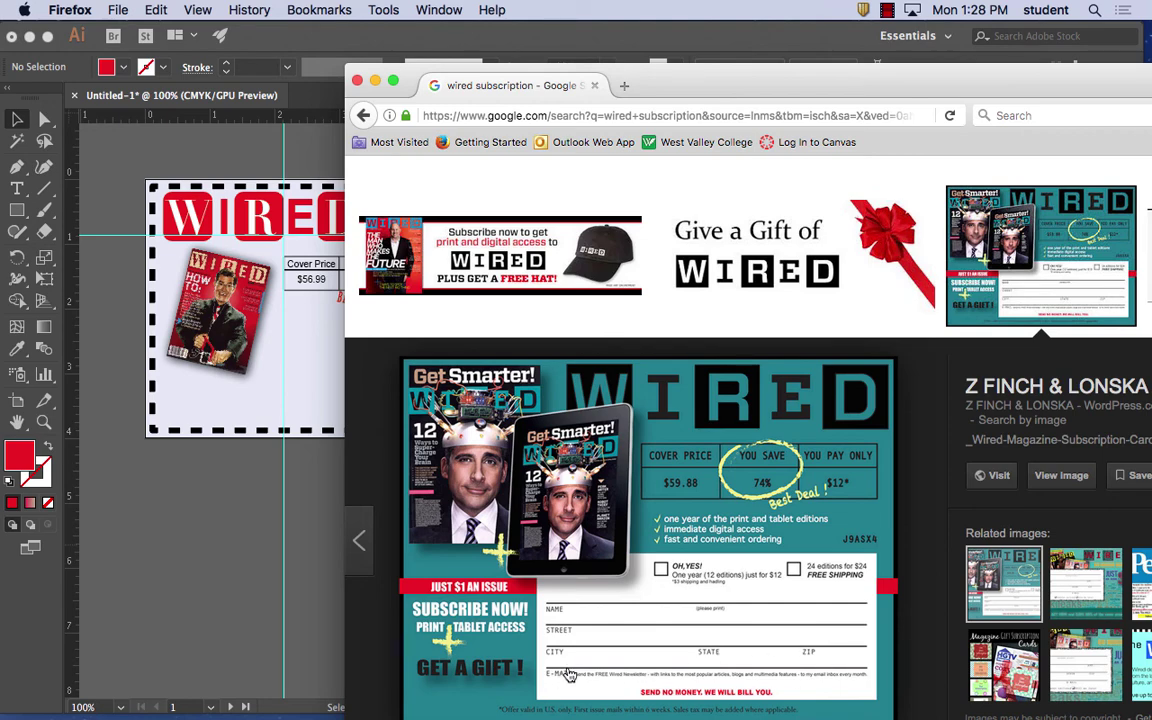
pyautogui.moveTo(632, 75); pyautogui.dragTo(938, 75)
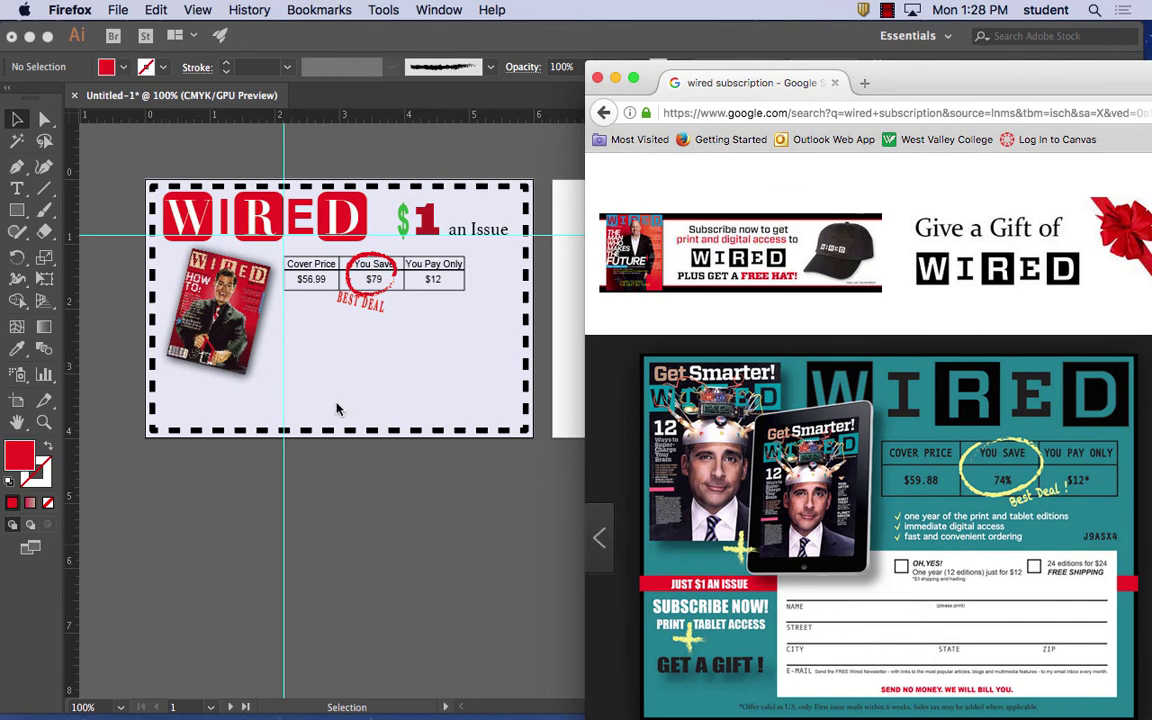
pyautogui.click(17, 186)
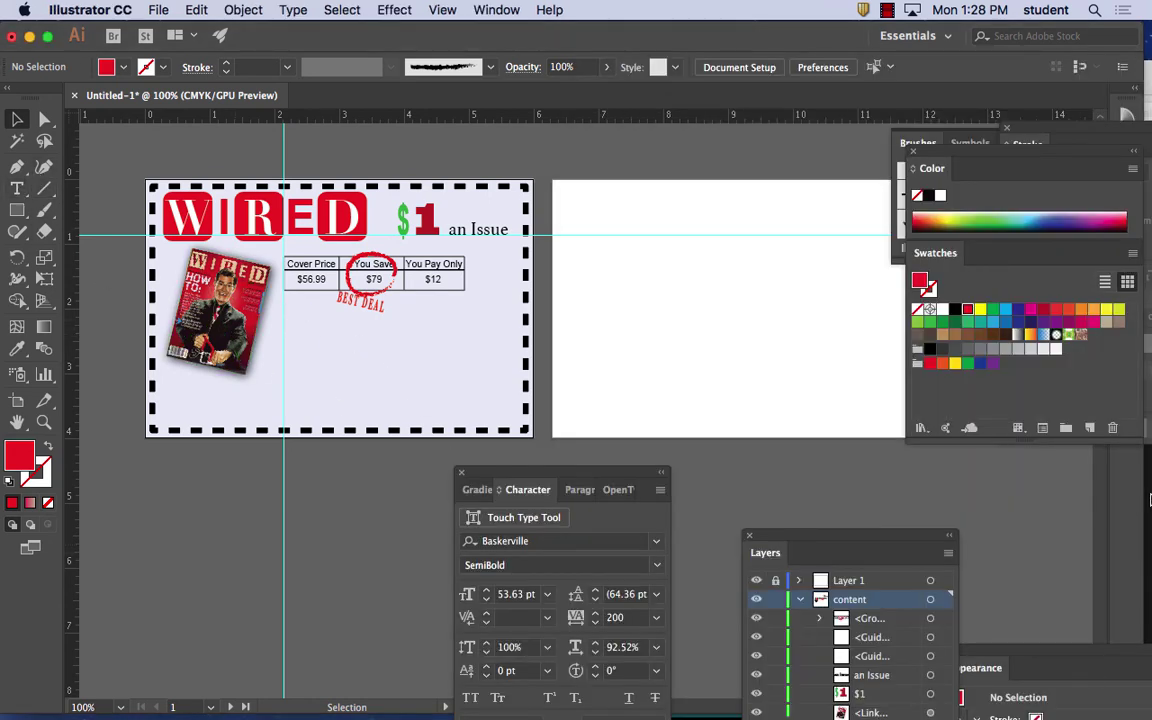
pyautogui.press('super+Tab')
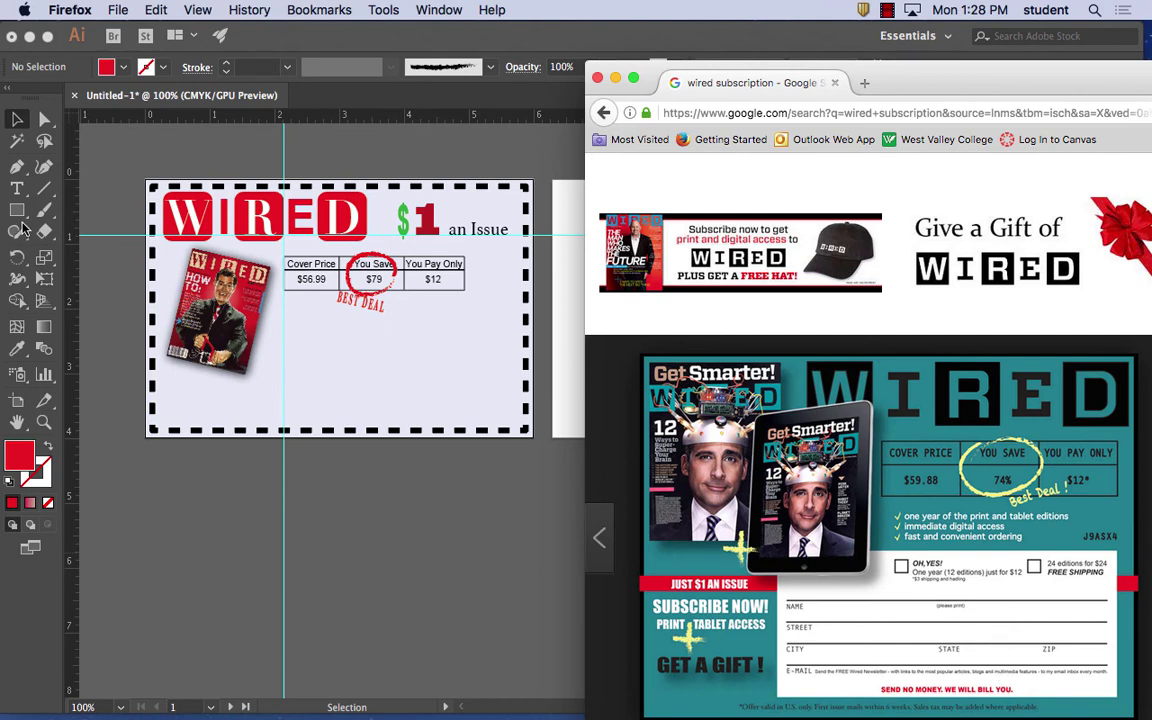
# Step: Switch back to Illustrator and draw a horizontal line with no fill and a 1 pt black stroke below the price table, matching its width
pyautogui.press('super+Tab')
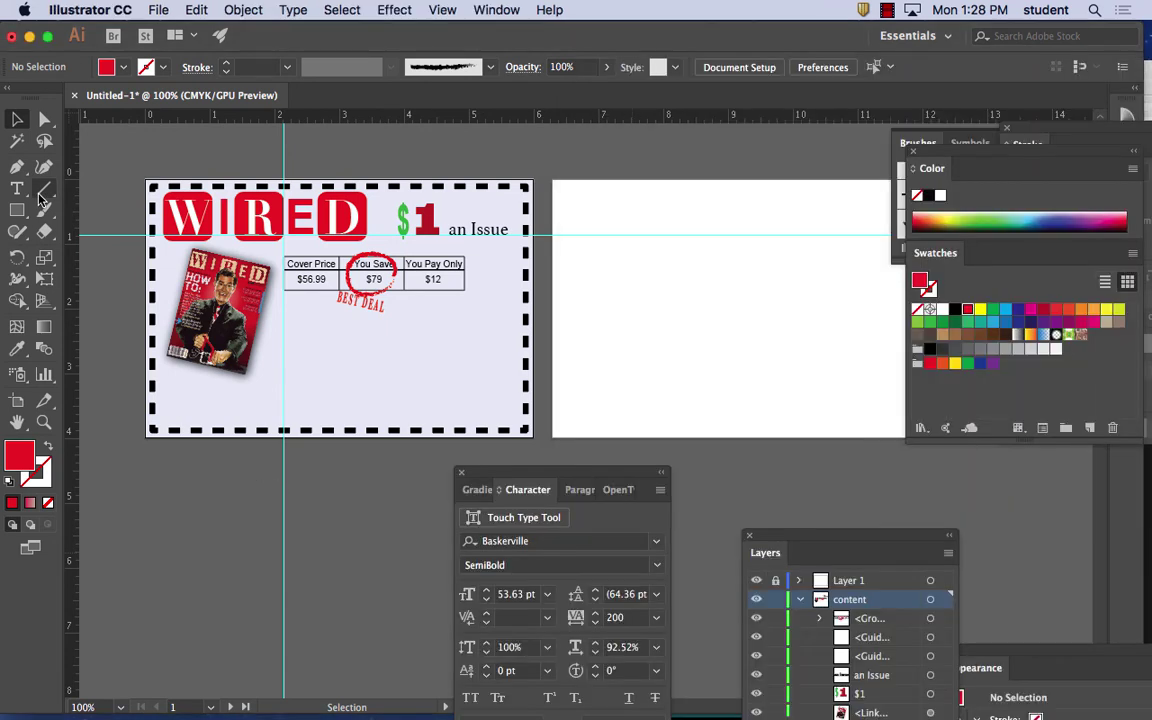
pyautogui.click(10, 481)
pyautogui.press('/')
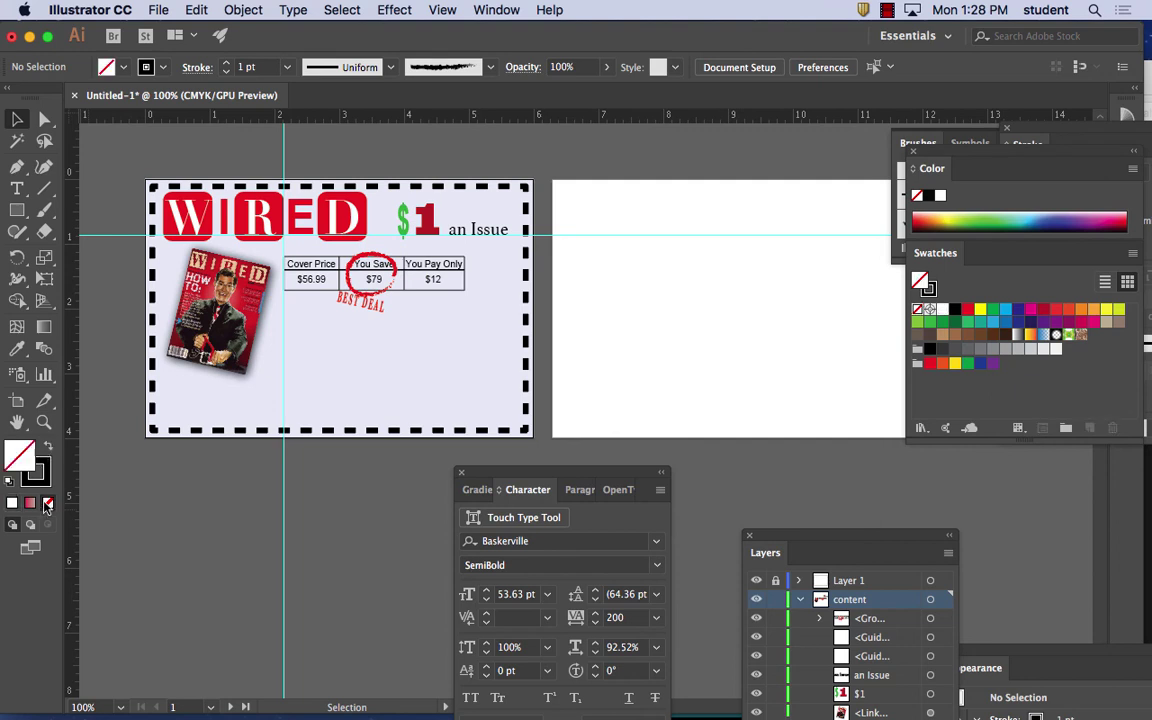
pyautogui.click(44, 190)
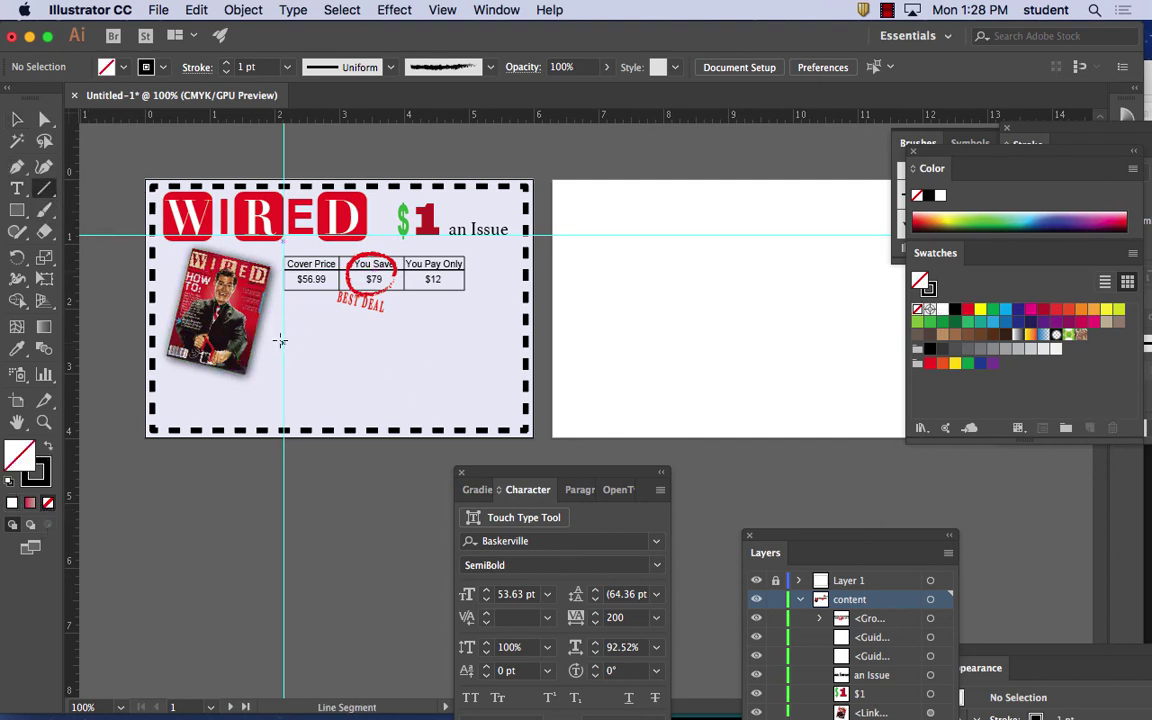
pyautogui.moveTo(284, 327); pyautogui.dragTo(464, 328)
# Step: Duplicate the line straight down three times to make four form lines below the price table
pyautogui.press('a')
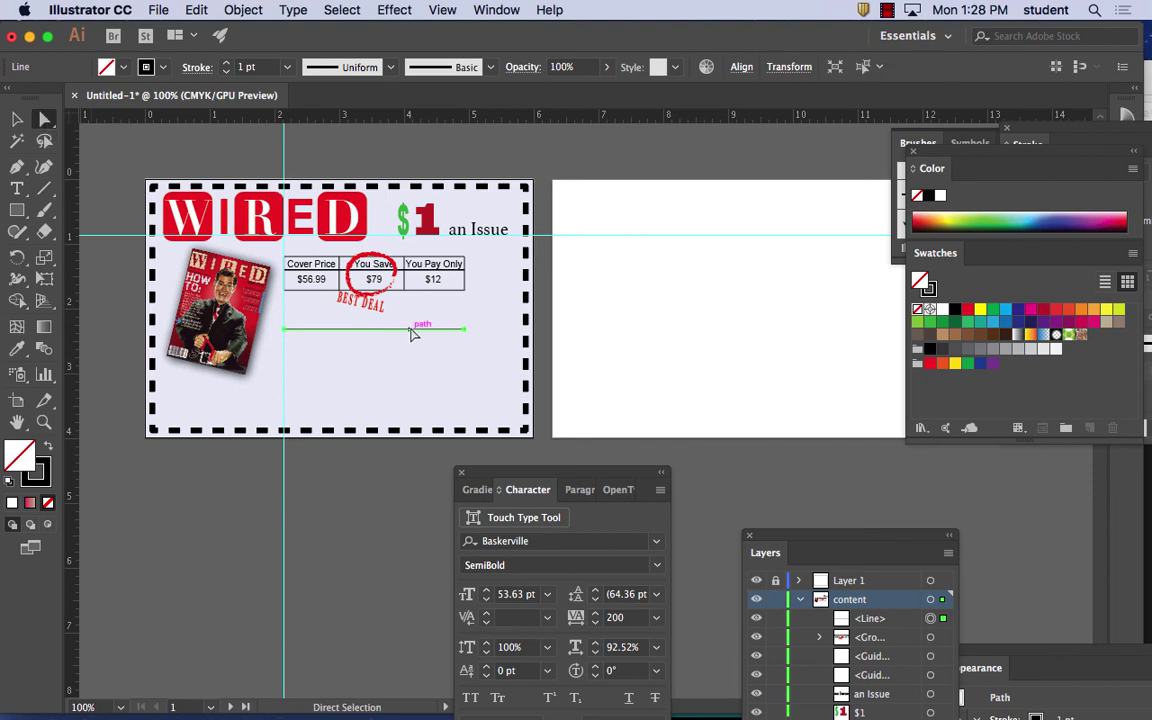
pyautogui.click(16, 118)
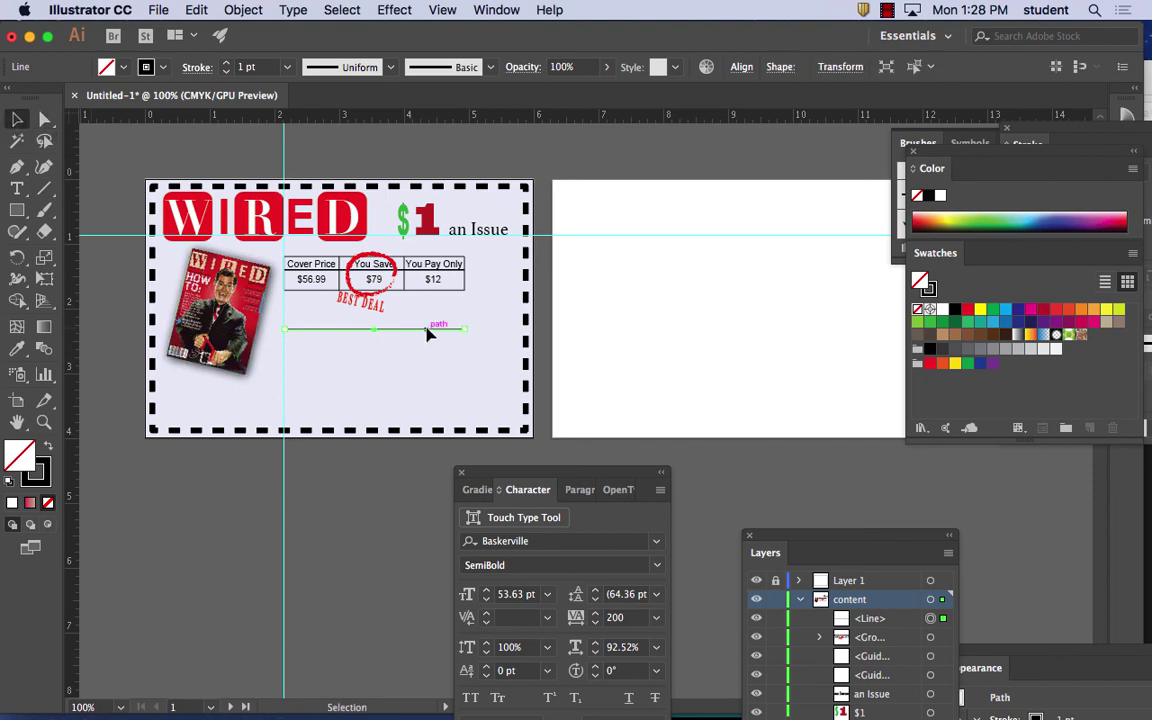
pyautogui.moveTo(428, 335); pyautogui.dragTo(436, 405)
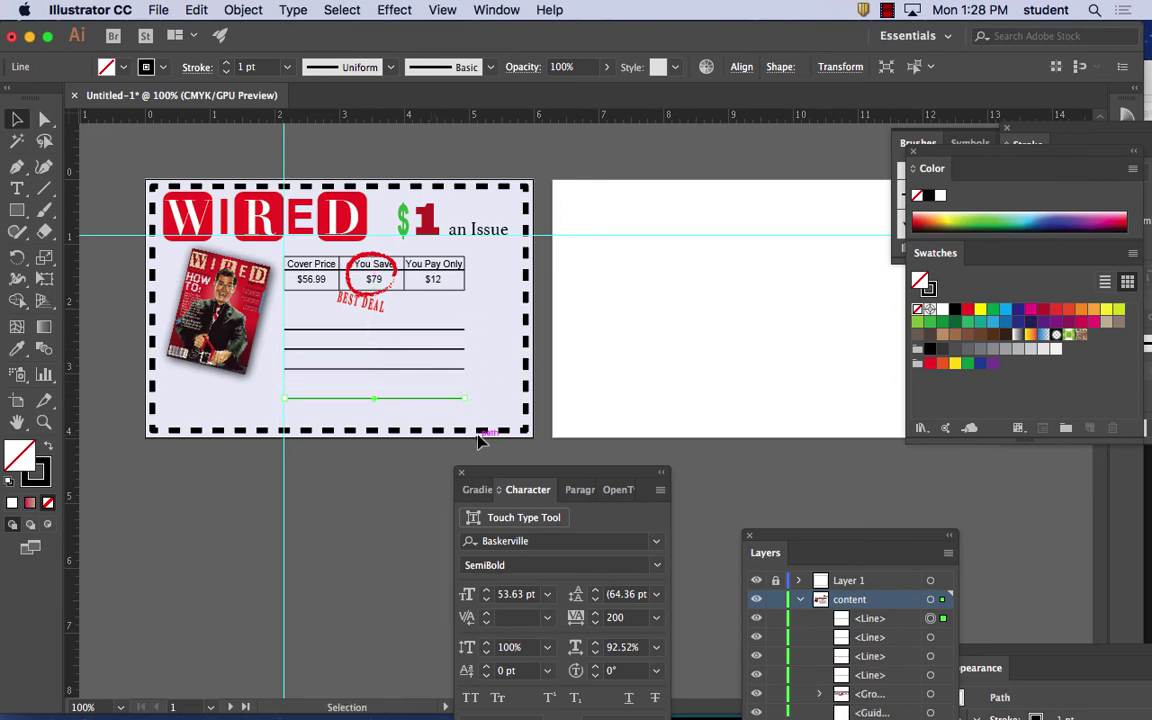
# Step: Show the Align panel and place it over the magazine cover, clear of the form lines
pyautogui.press('super+equal')
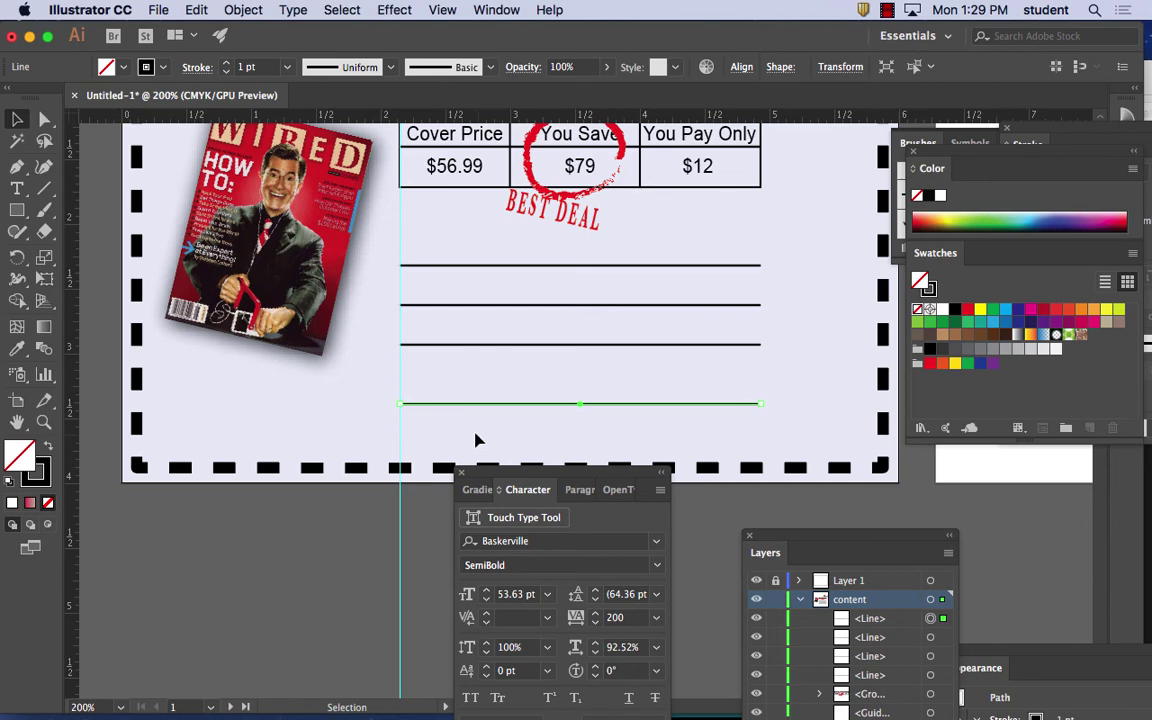
pyautogui.click(497, 9)
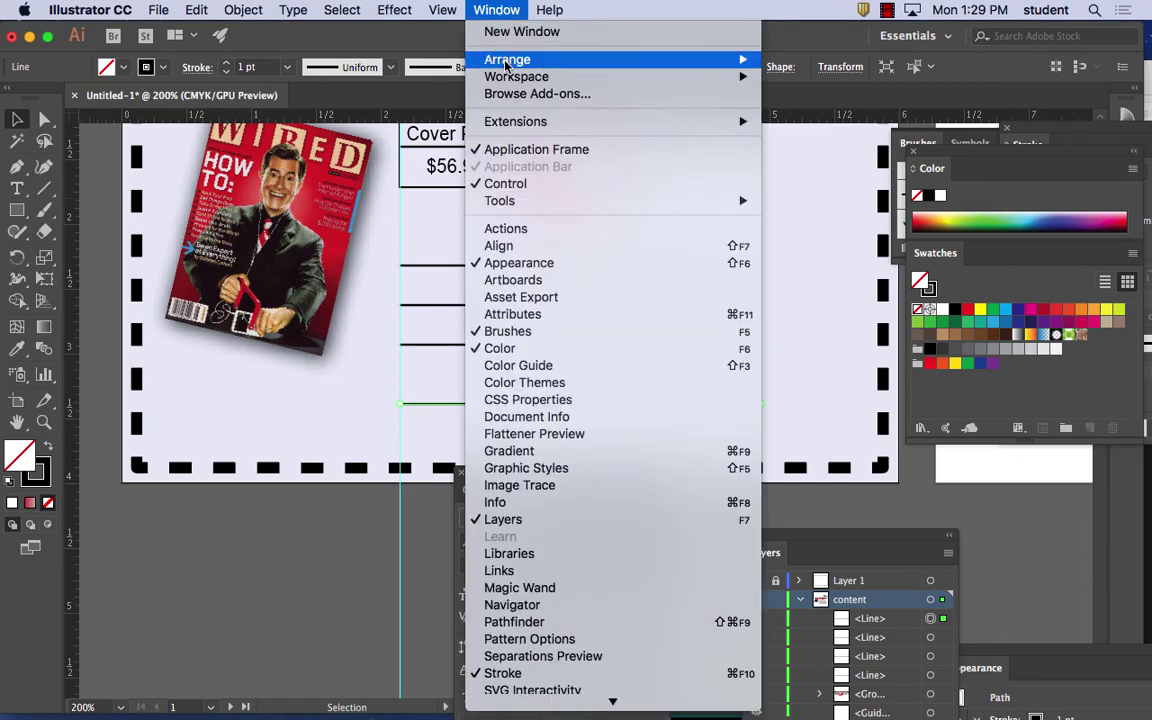
pyautogui.click(520, 246)
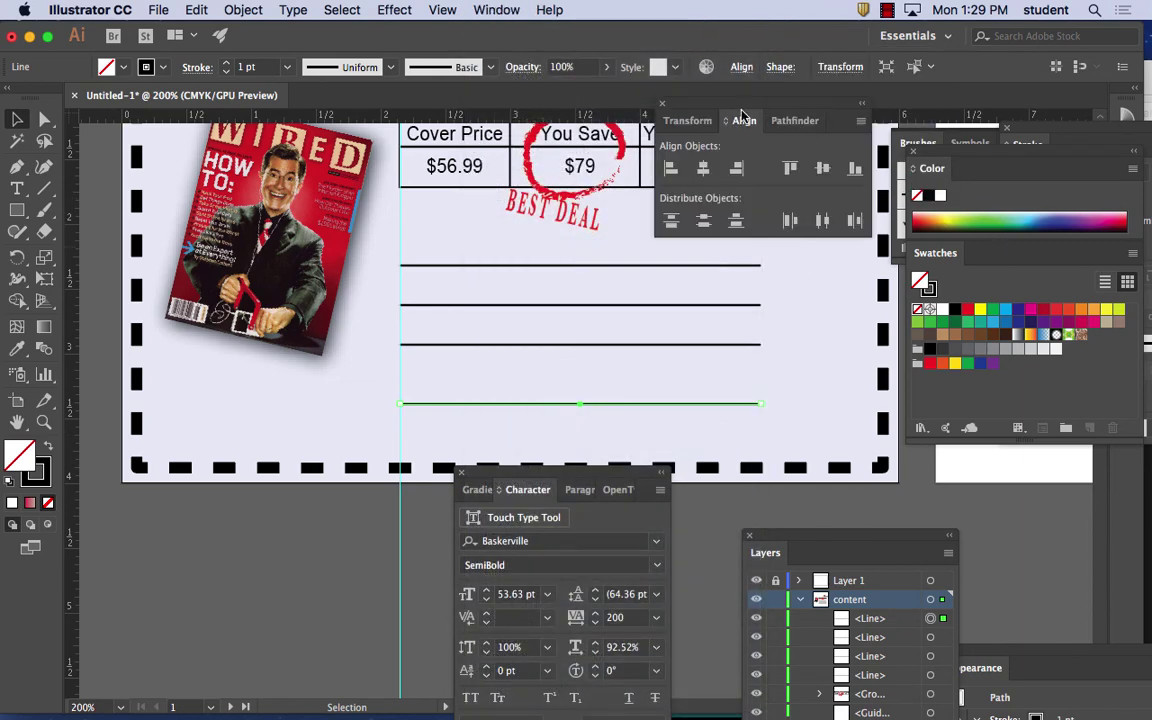
pyautogui.moveTo(740, 110); pyautogui.dragTo(221, 210)
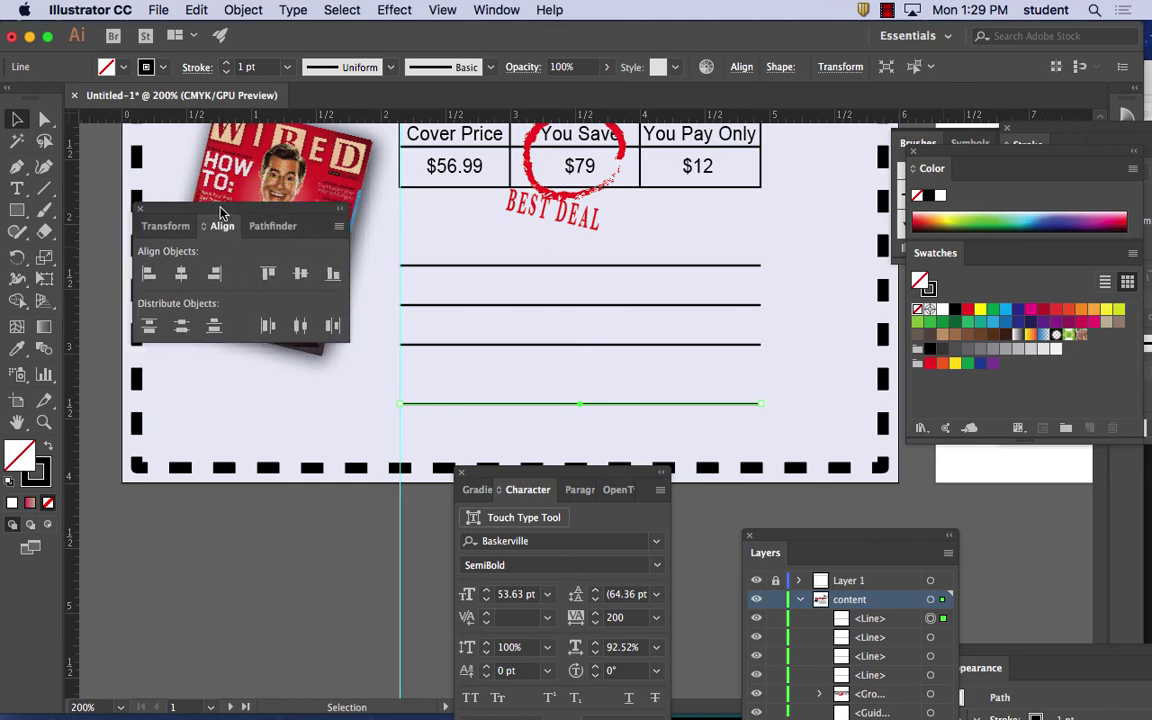
# Step: Shift the three lower form lines sideways by different amounts, out of alignment with the uppermost line
pyautogui.moveTo(489, 404); pyautogui.dragTo(532, 405)
pyautogui.moveTo(505, 348); pyautogui.dragTo(478, 355)
pyautogui.moveTo(514, 303); pyautogui.dragTo(529, 305)
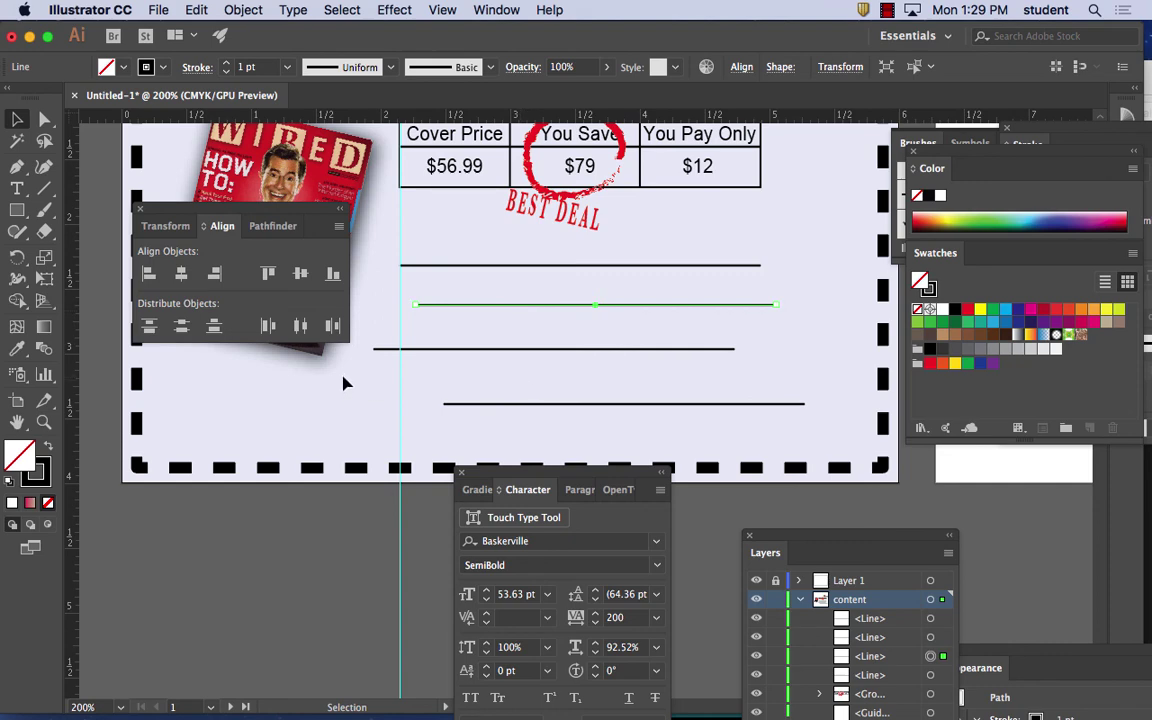
# Step: Align the four form lines by their horizontal centers and move them so they start at the vertical guide
pyautogui.keyDown('shift'); pyautogui.click(316, 348); pyautogui.keyUp('shift')
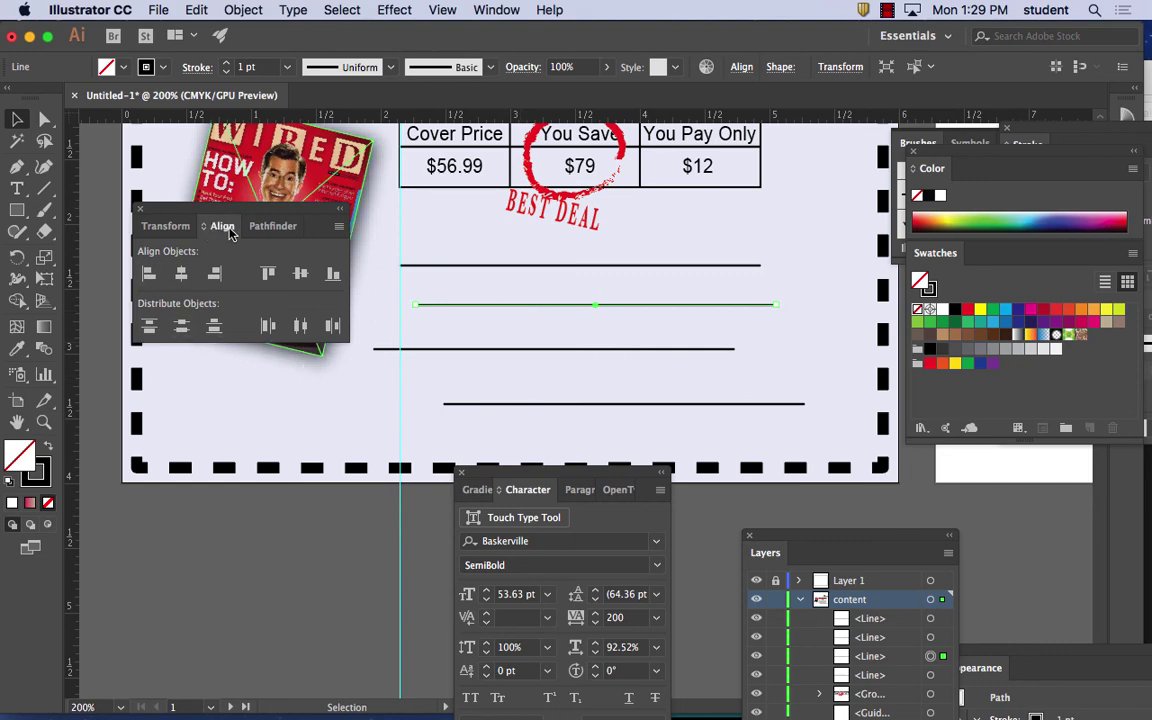
pyautogui.click(149, 276)
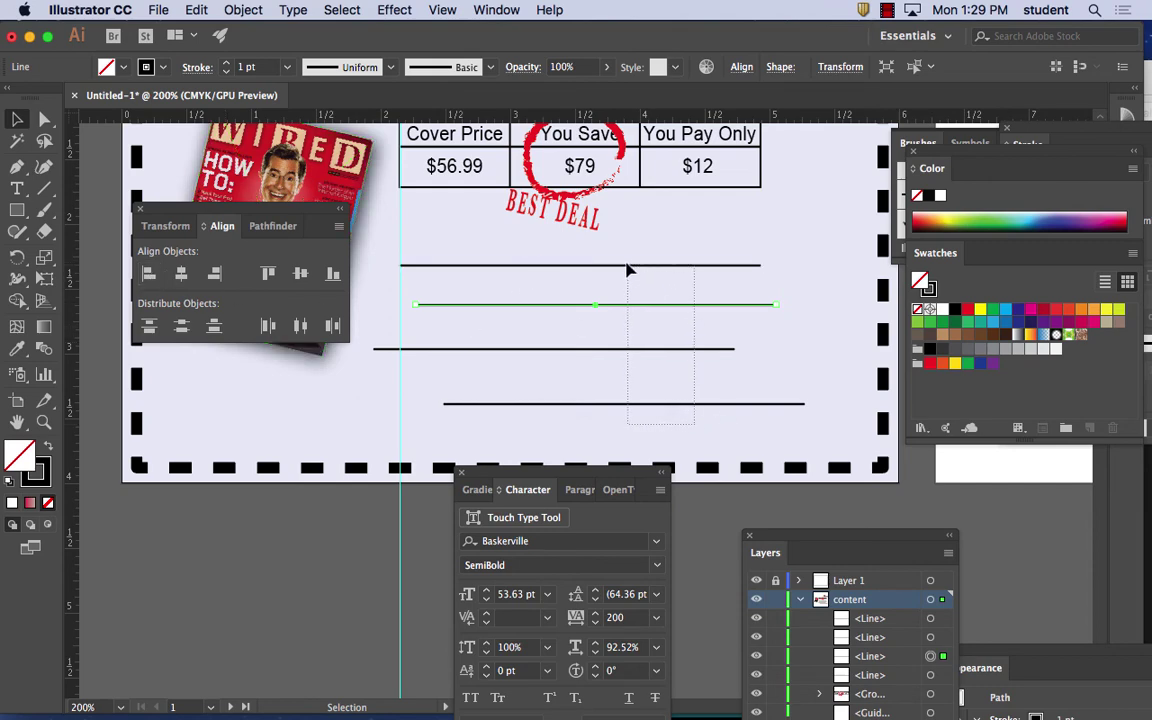
pyautogui.moveTo(628, 268); pyautogui.dragTo(626, 266)
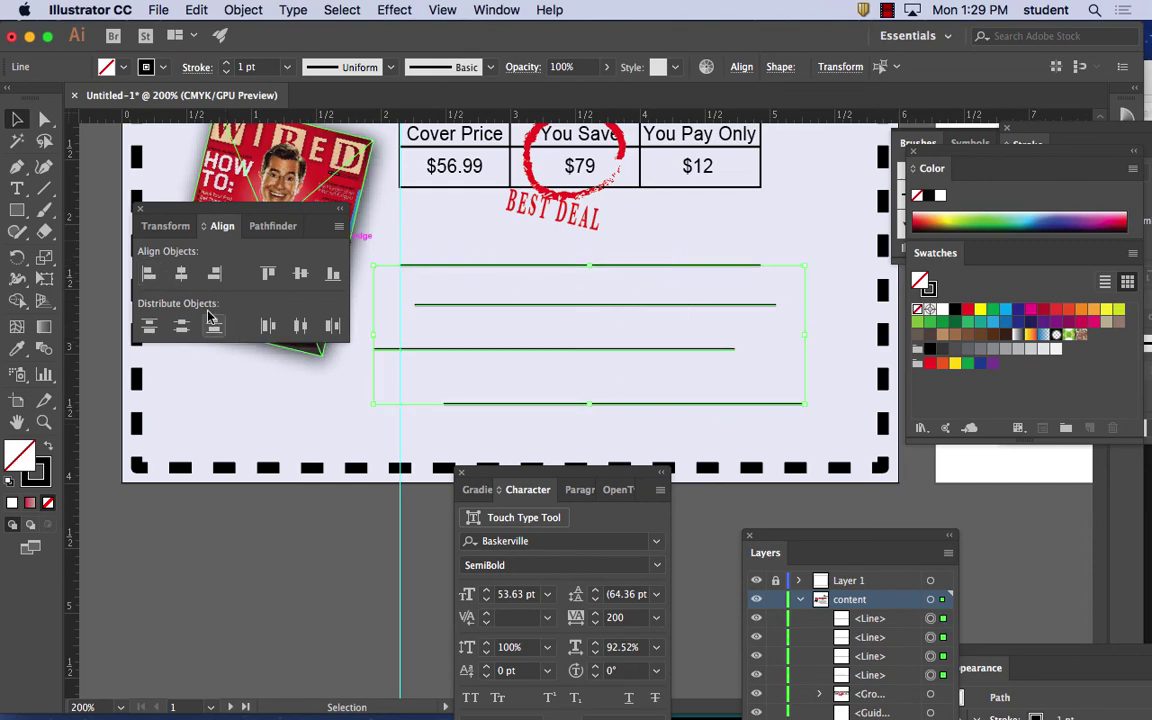
pyautogui.click(181, 273)
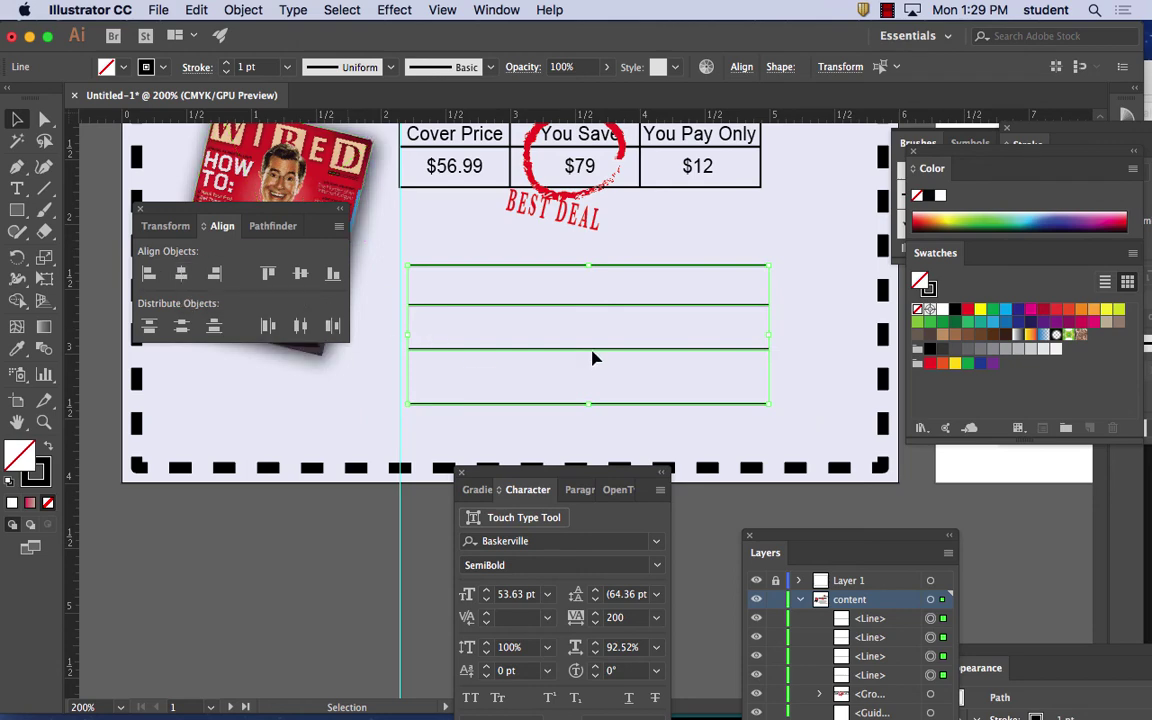
pyautogui.moveTo(591, 345); pyautogui.dragTo(578, 350)
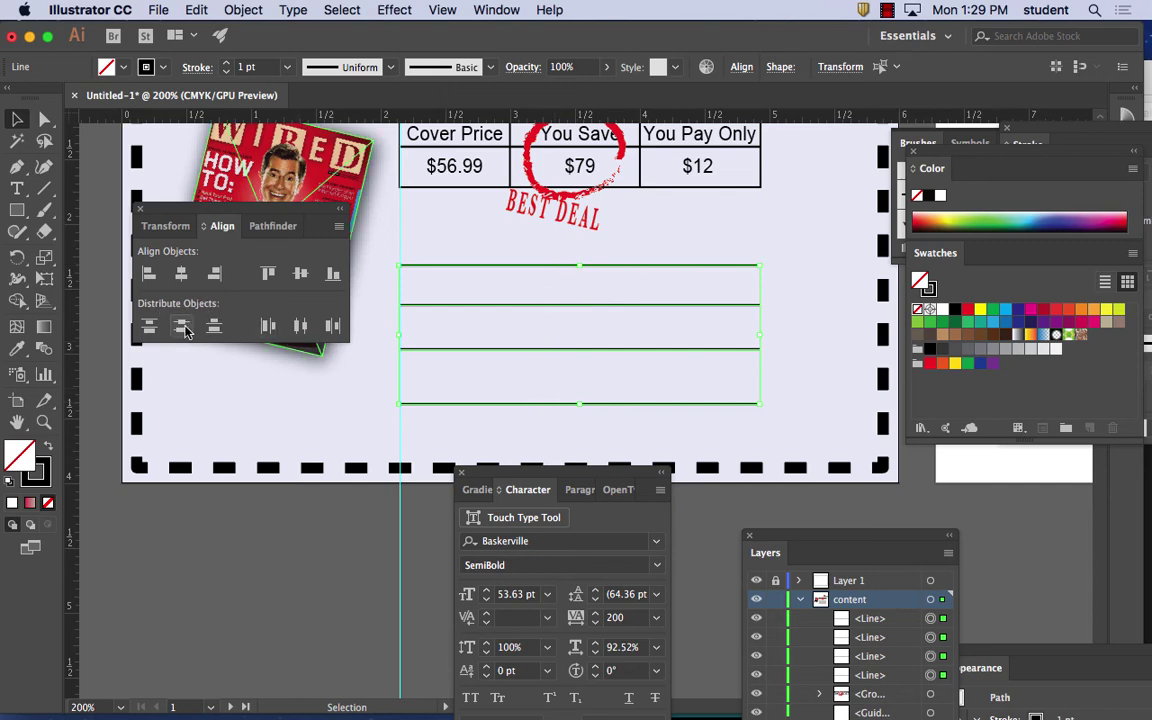
# Step: Distribute the four form lines evenly by their vertical centers, deselect them and close the Align panel
pyautogui.click(182, 327)
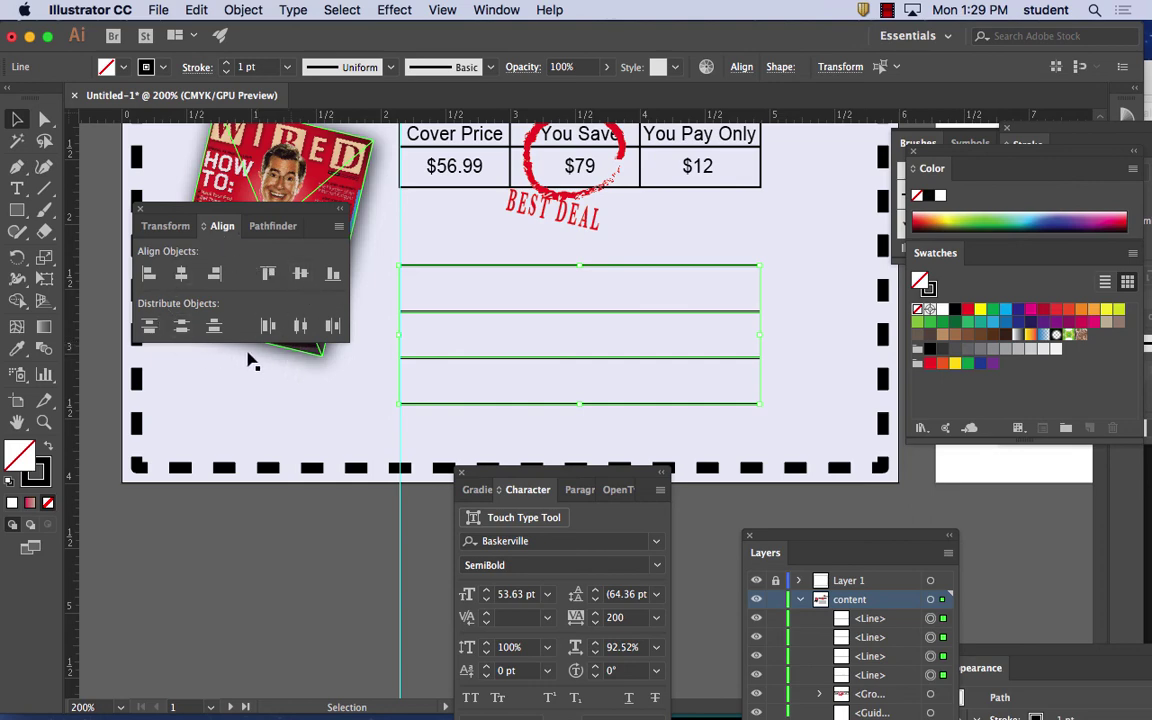
pyautogui.click(808, 275)
pyautogui.click(137, 209)
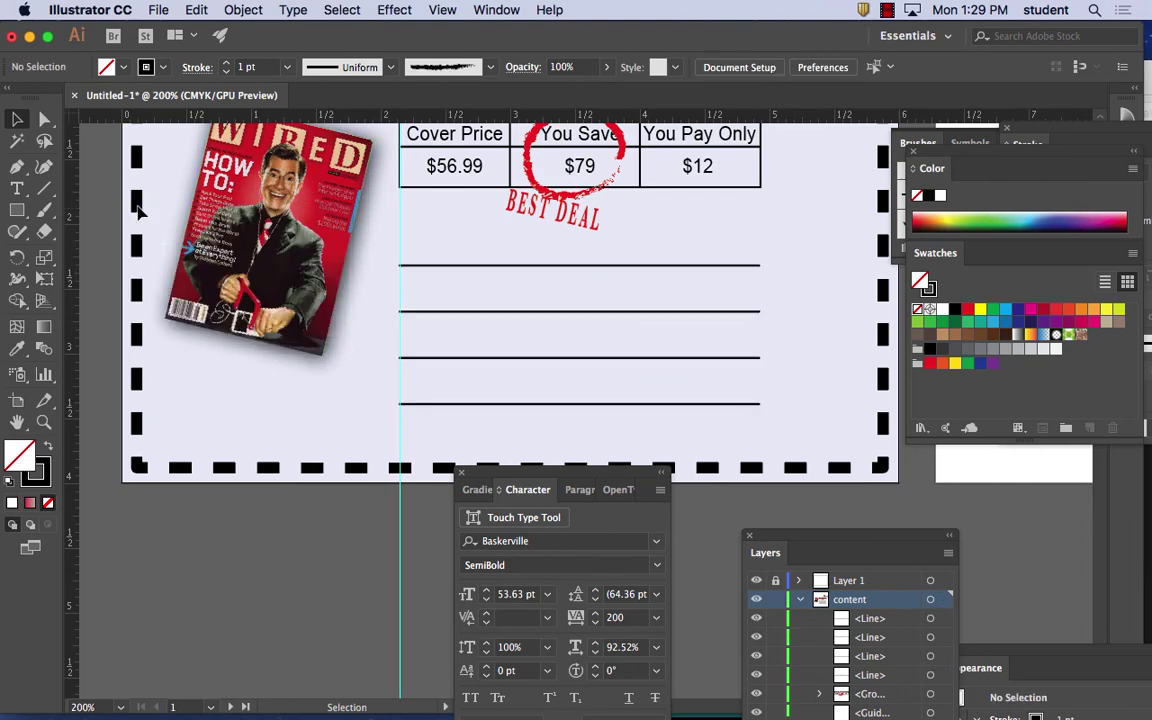
# Step: Add the text "Name" at the start of the uppermost form line
pyautogui.click(20, 192)
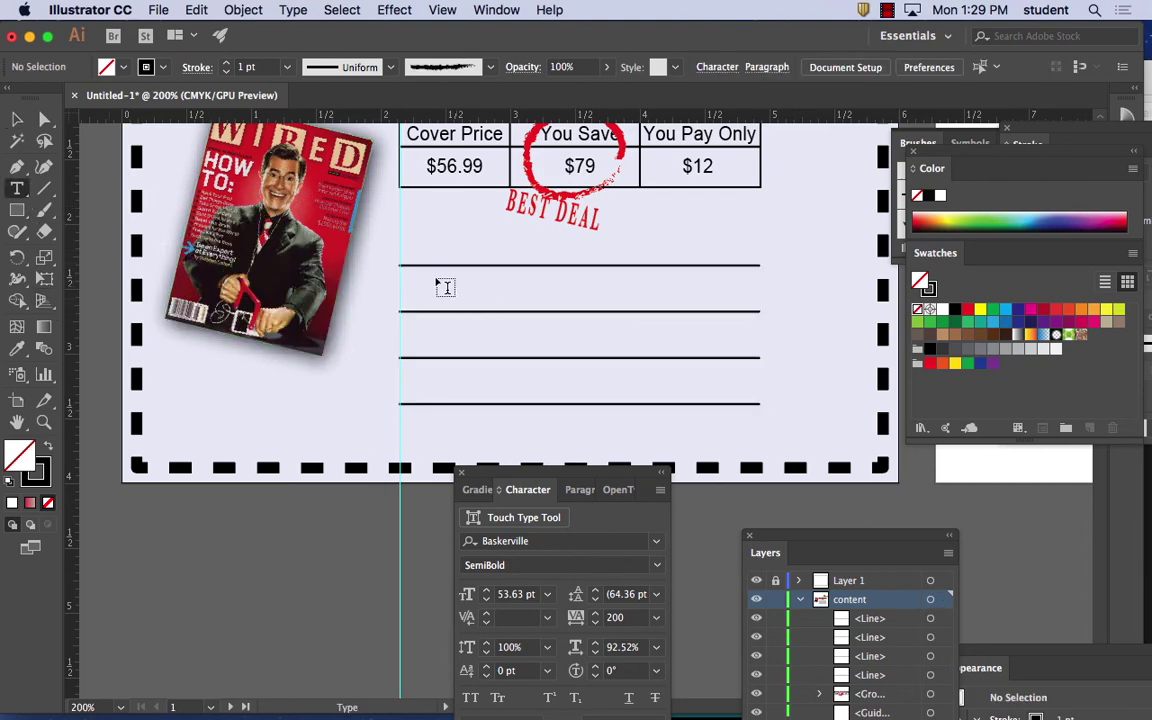
pyautogui.click(404, 264)
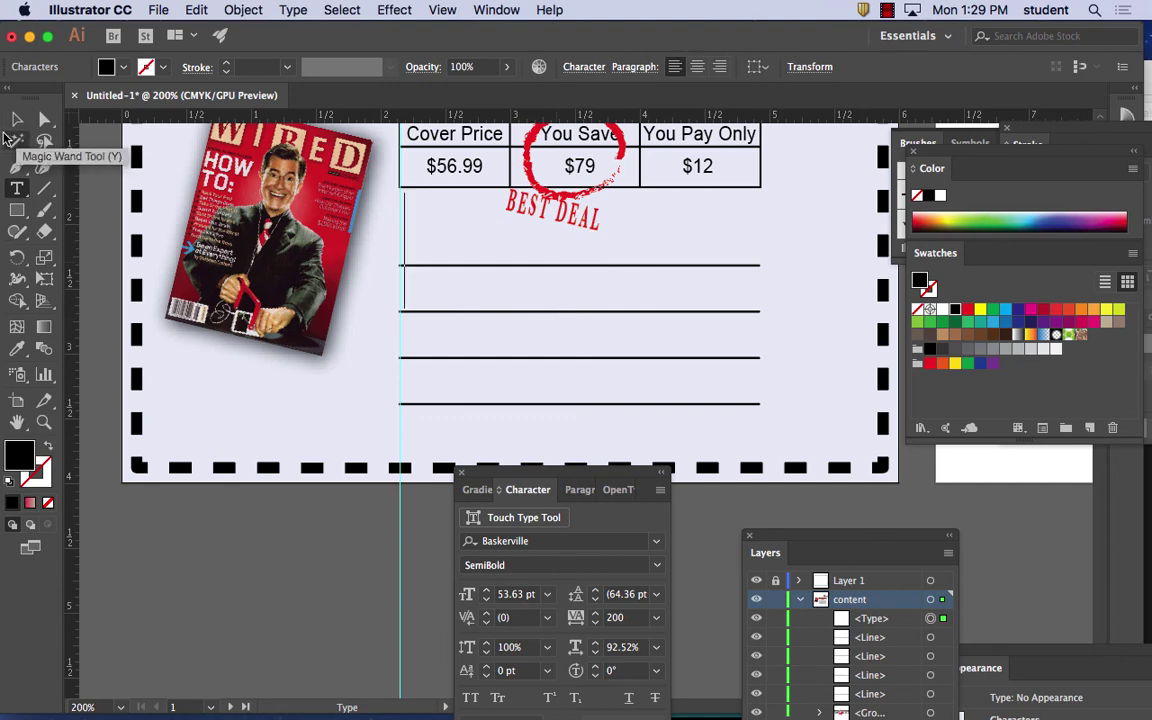
pyautogui.write('Name')
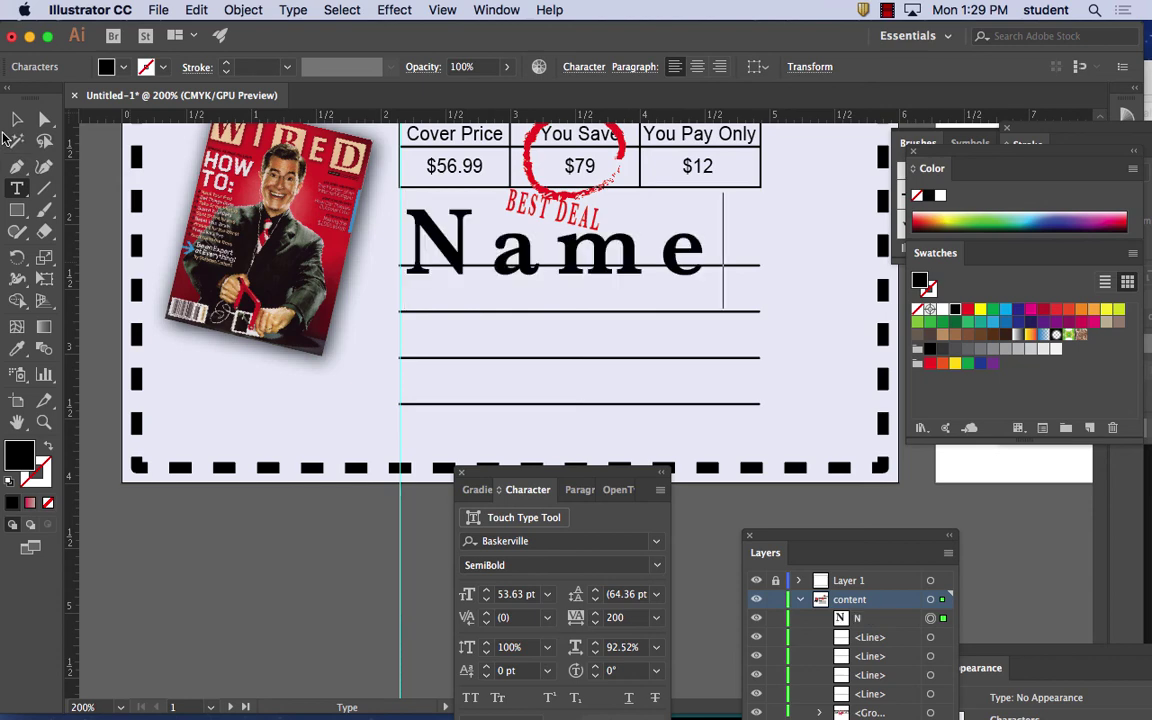
# Step: Set the "Name" label to 7 pt with tracking 10 and place it just below the uppermost form line
pyautogui.press('Escape')
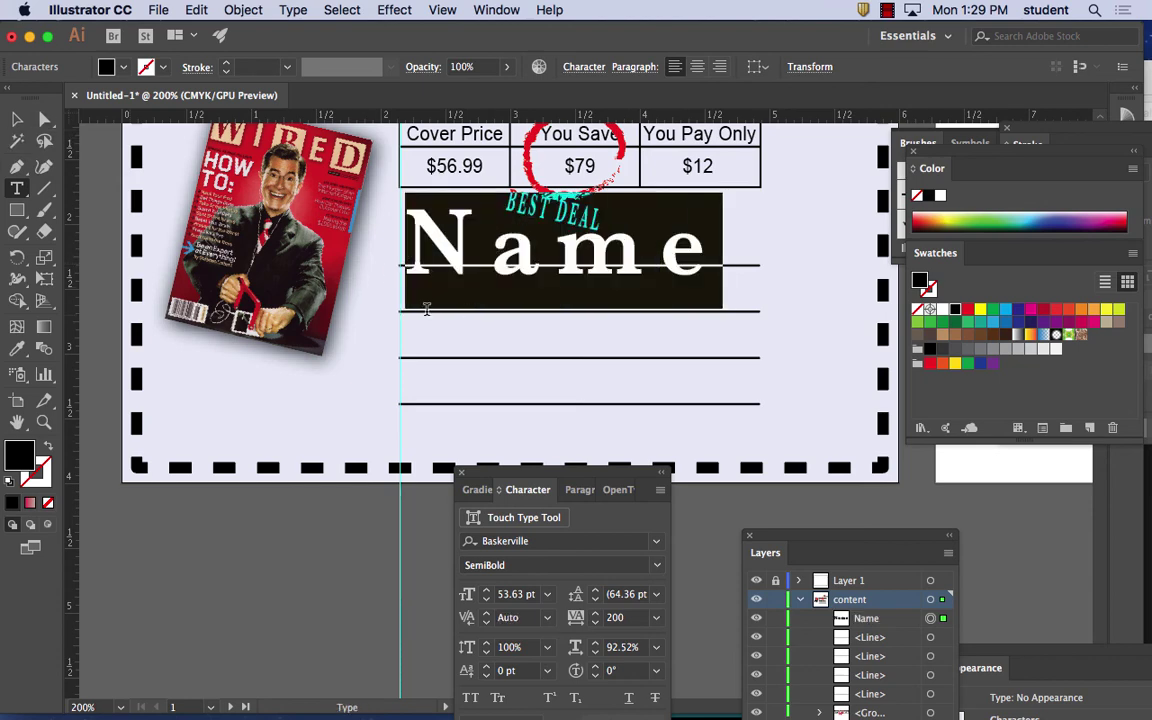
pyautogui.click(547, 594)
pyautogui.click(570, 320)
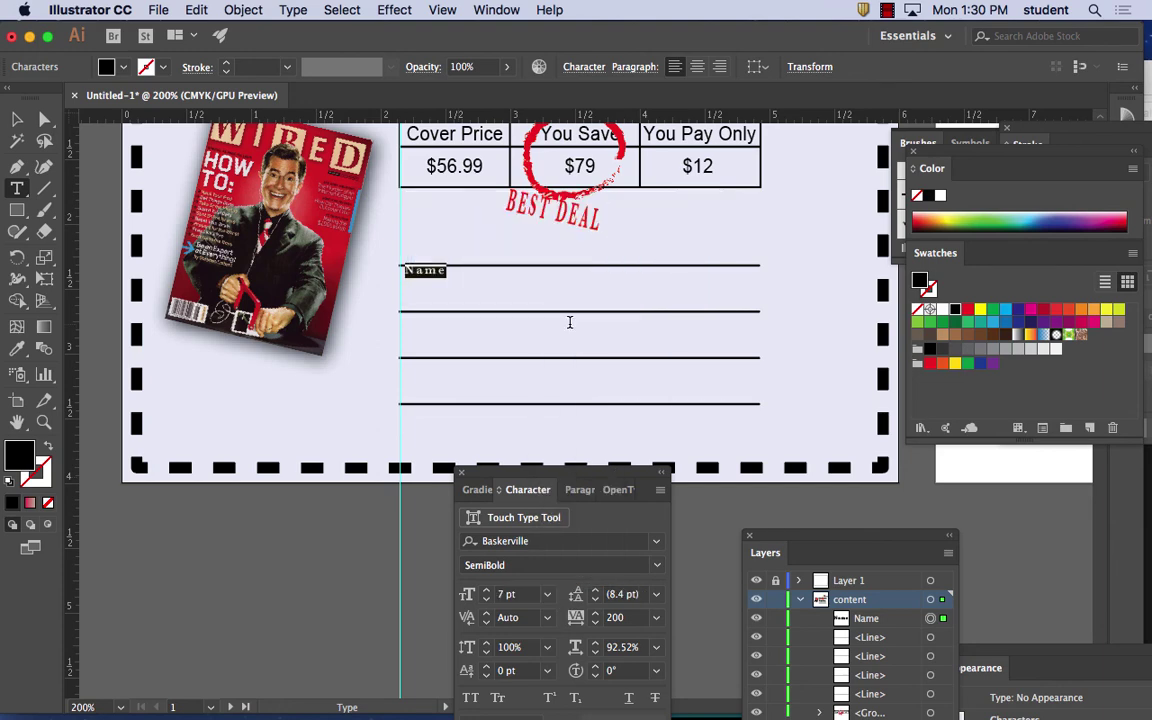
pyautogui.click(659, 616)
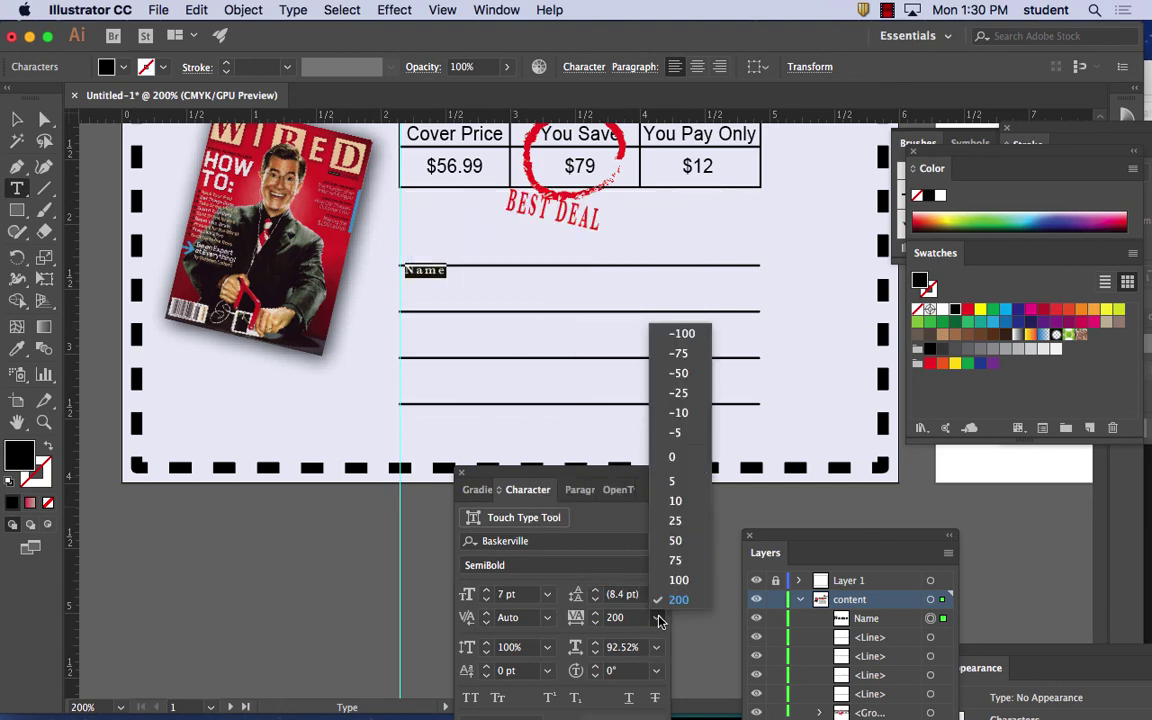
pyautogui.click(670, 500)
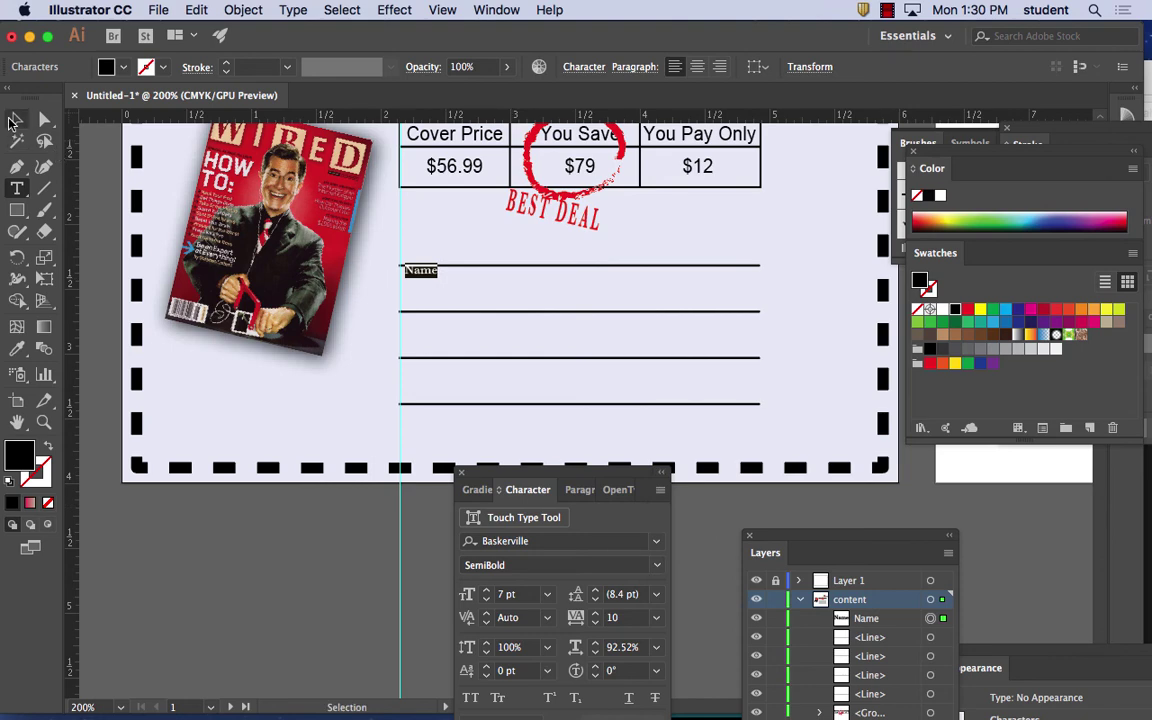
pyautogui.click(16, 120)
pyautogui.moveTo(425, 280); pyautogui.dragTo(428, 283)
pyautogui.click(555, 288)
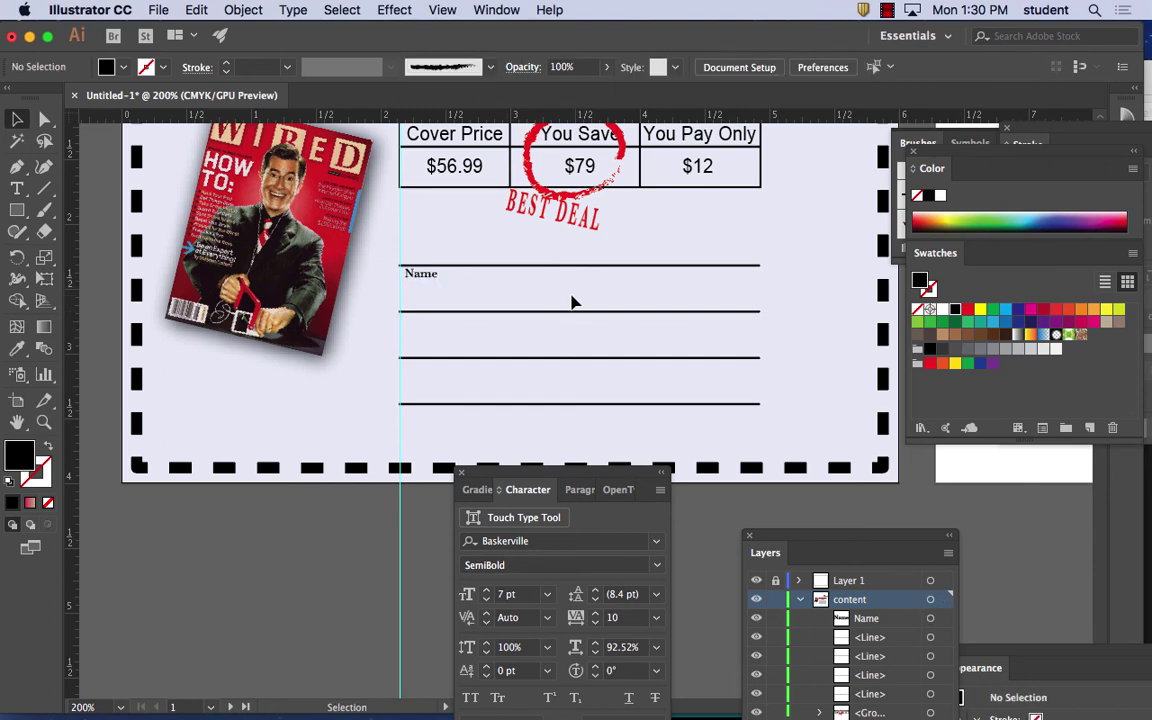
# Step: Duplicate the "Name" label below the start of the second form line and change the copy to "Street"
pyautogui.press('a')
pyautogui.press('super+equal')
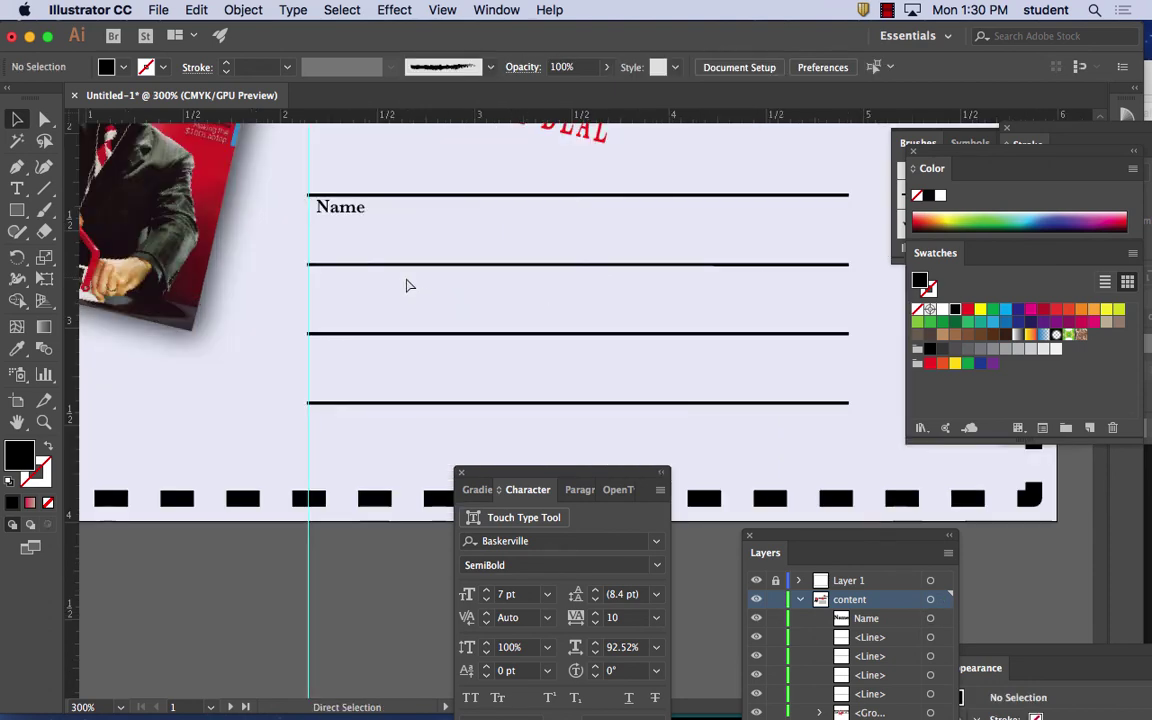
pyautogui.moveTo(341, 218); pyautogui.dragTo(254, 260)
pyautogui.press('t')
pyautogui.write('Street')
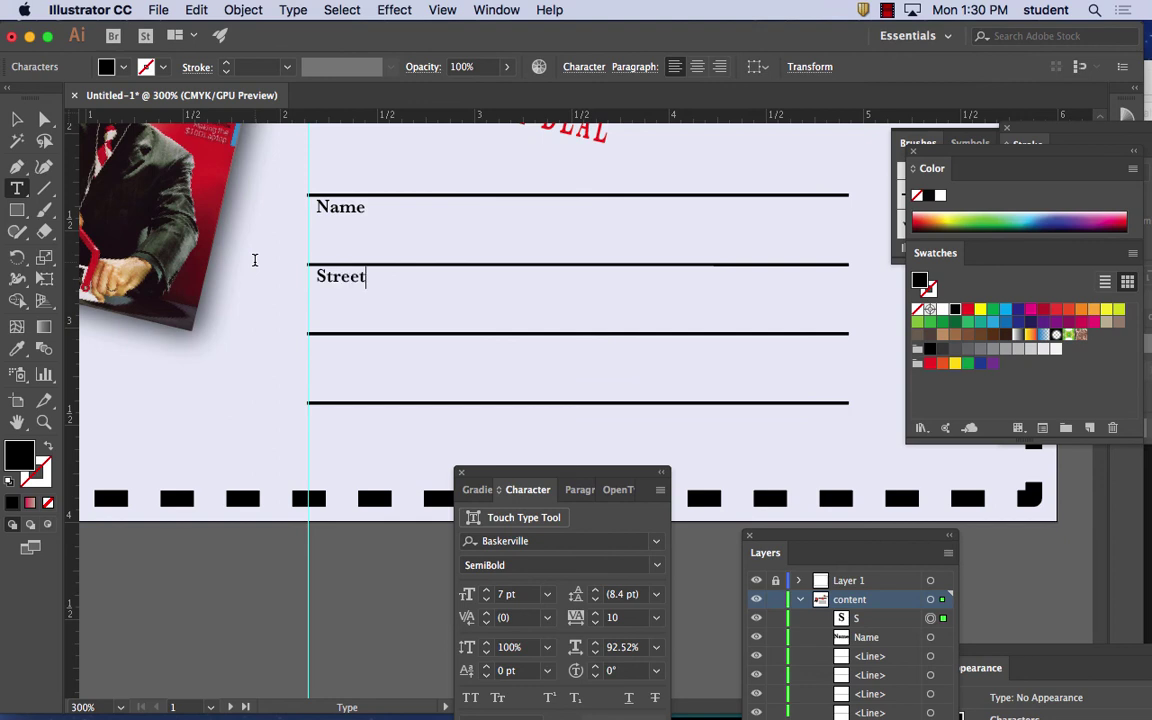
pyautogui.press('Escape')
# Step: Duplicate the "Street" label below the start of the third form line and change the copy to "City"
pyautogui.moveTo(350, 283); pyautogui.dragTo(304, 344)
pyautogui.doubleClick(354, 353)
pyautogui.write('City')
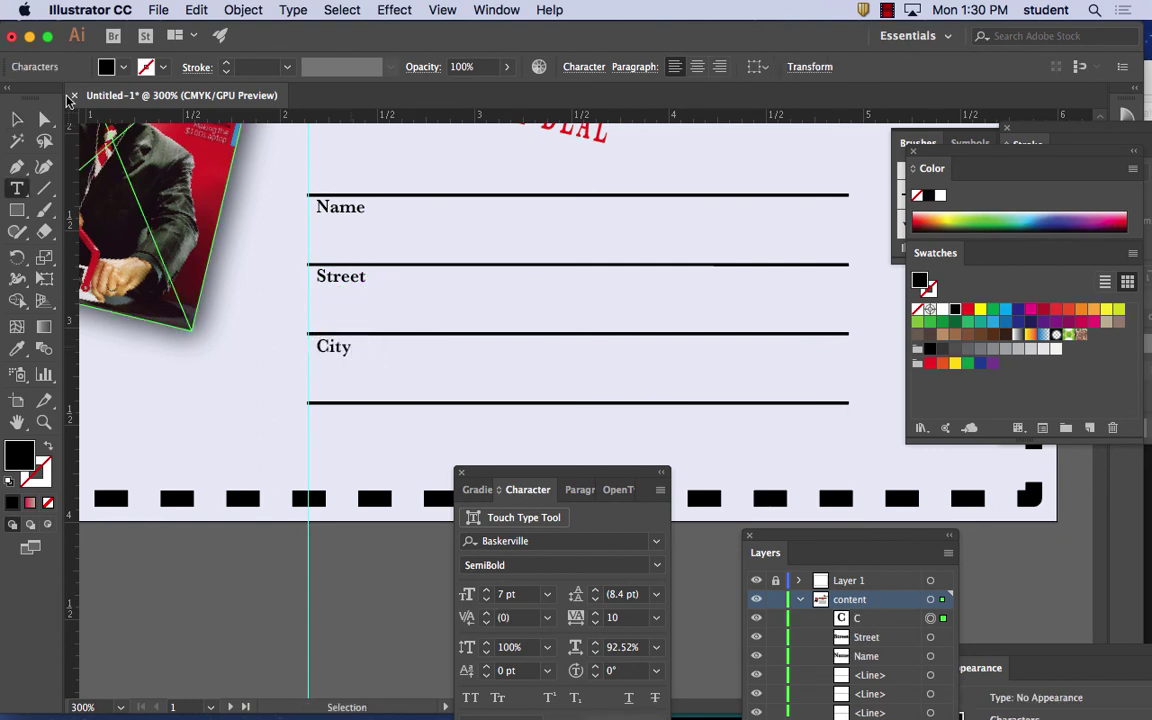
pyautogui.press('Escape')
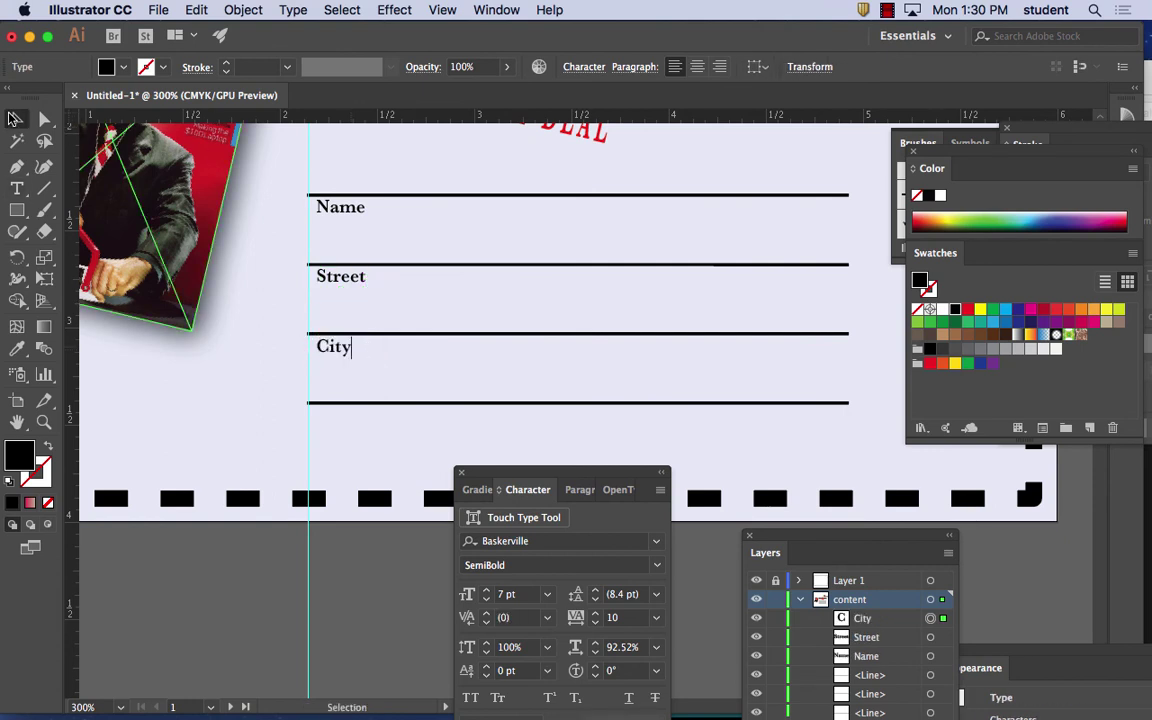
# Step: Select the "Name", "Street" and "City" labels and duplicate them horizontally to the middle of their form lines
pyautogui.click(346, 216)
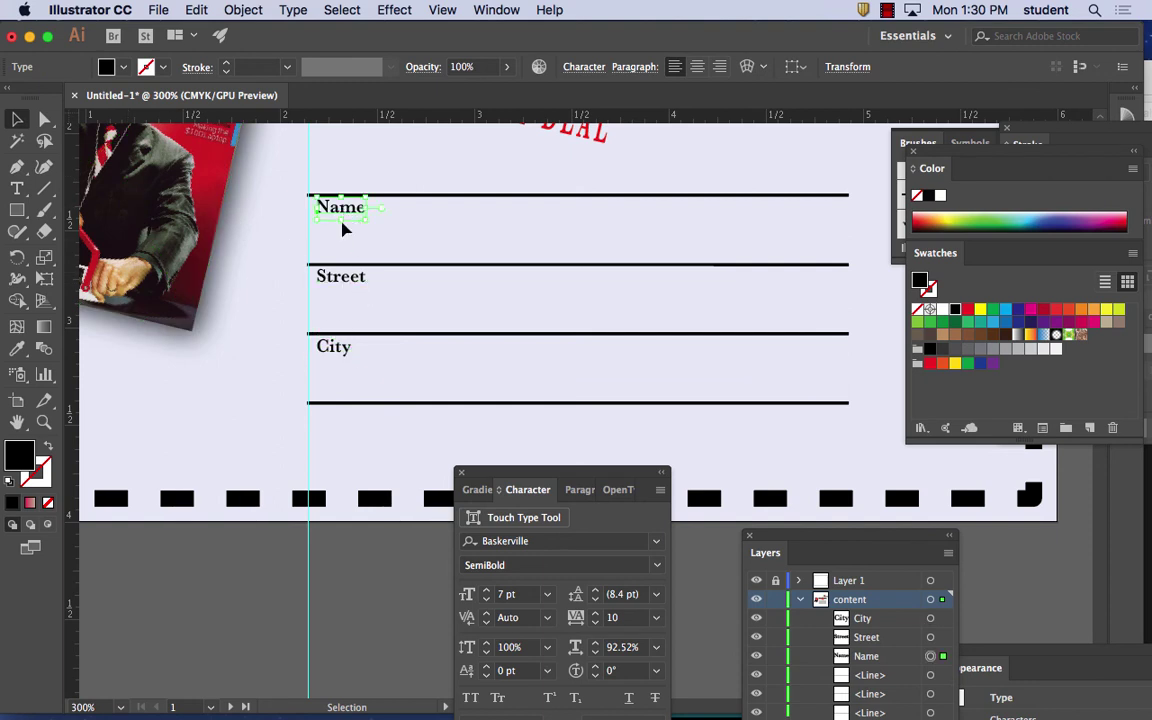
pyautogui.click(352, 284)
pyautogui.click(345, 345)
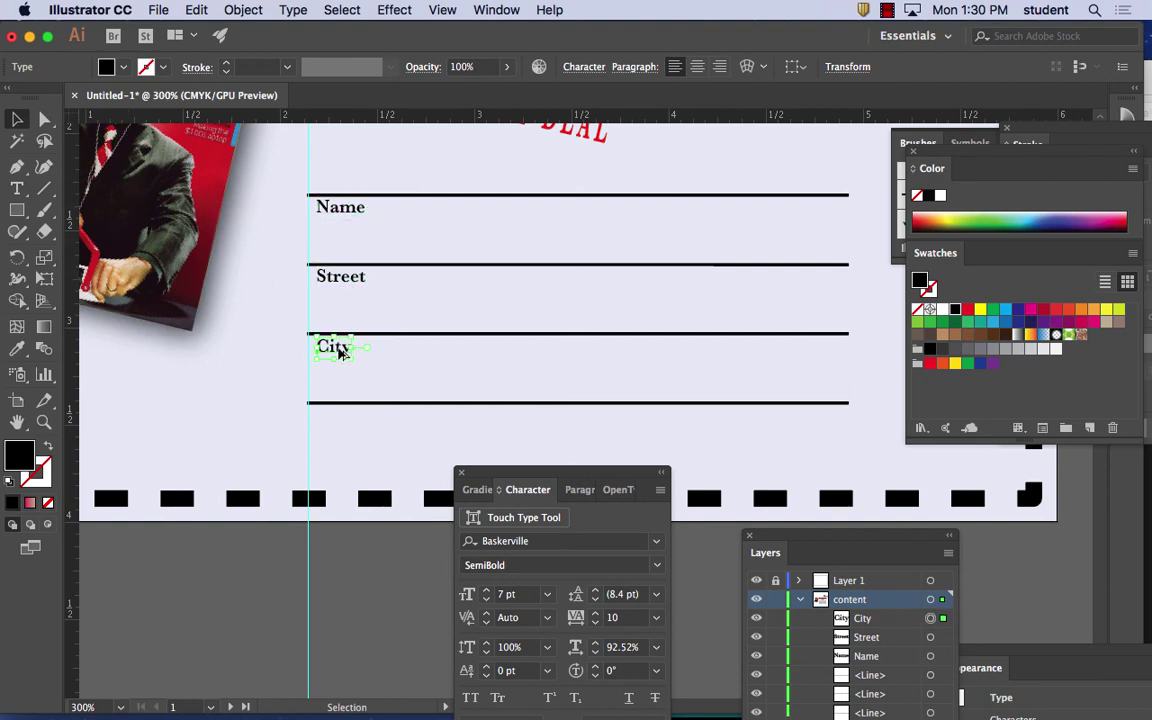
pyautogui.keyDown('shift'); pyautogui.click(347, 283); pyautogui.keyUp('shift')
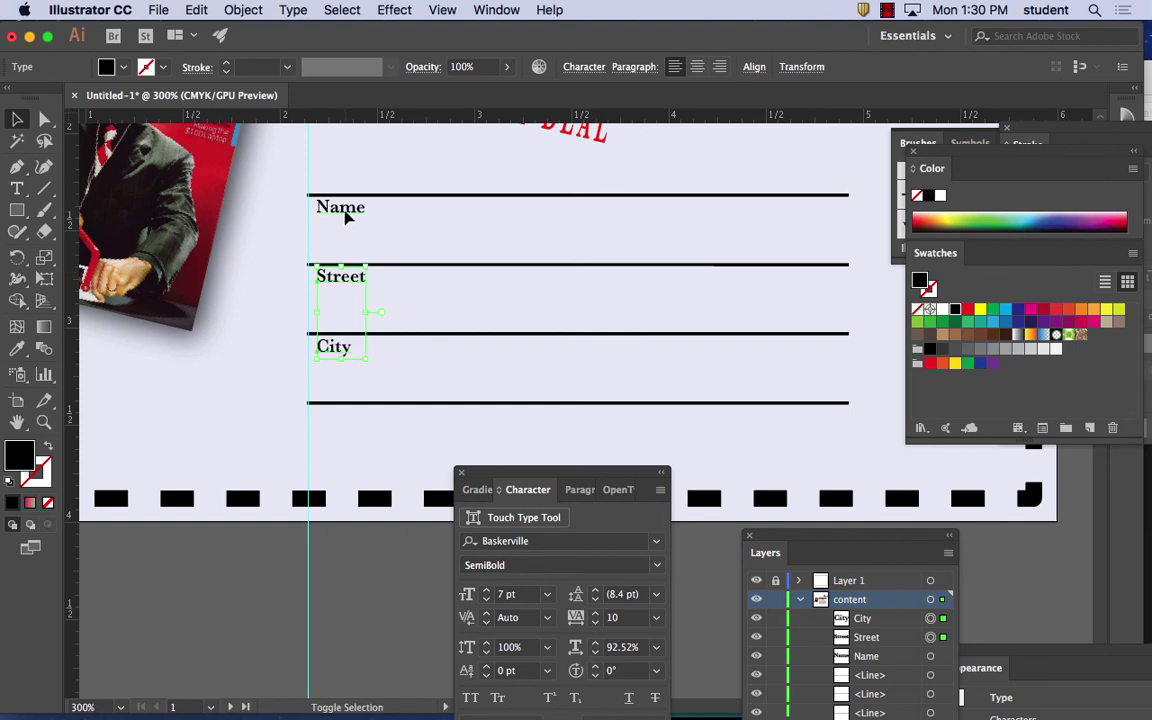
pyautogui.keyDown('shift'); pyautogui.click(343, 209); pyautogui.keyUp('shift')
pyautogui.moveTo(343, 210); pyautogui.dragTo(590, 210)
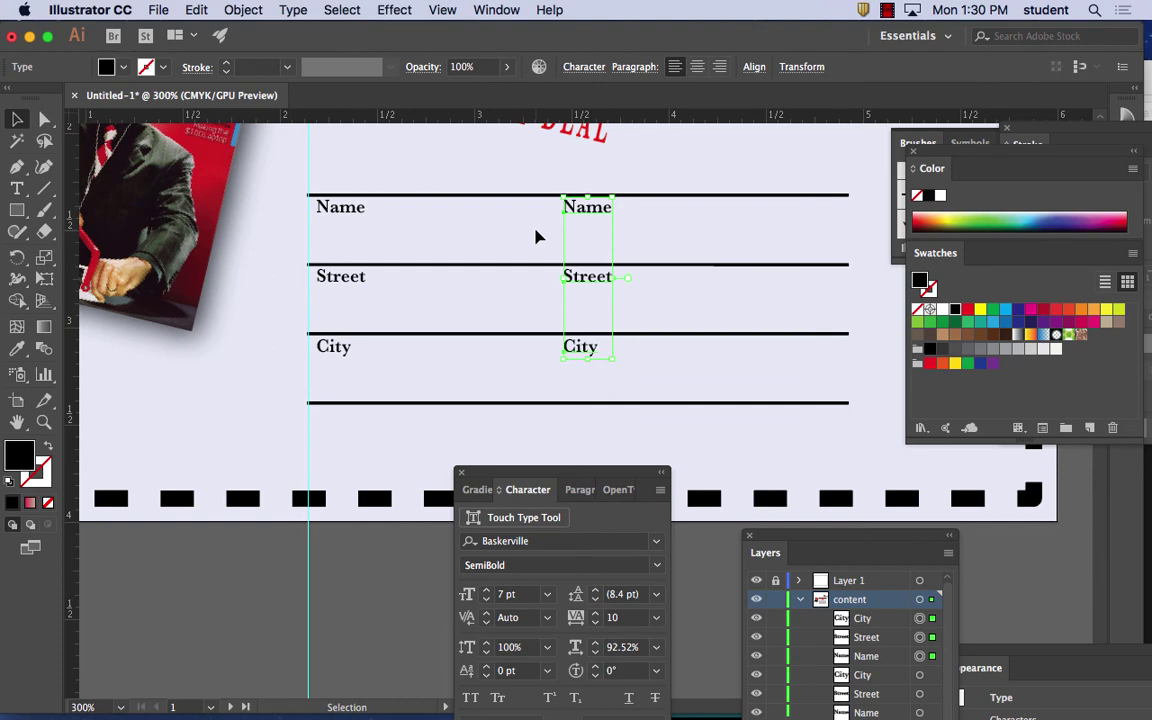
# Step: Change the duplicated "Name" label in the middle of the uppermost form line to "(Please Print)"
pyautogui.press('t')
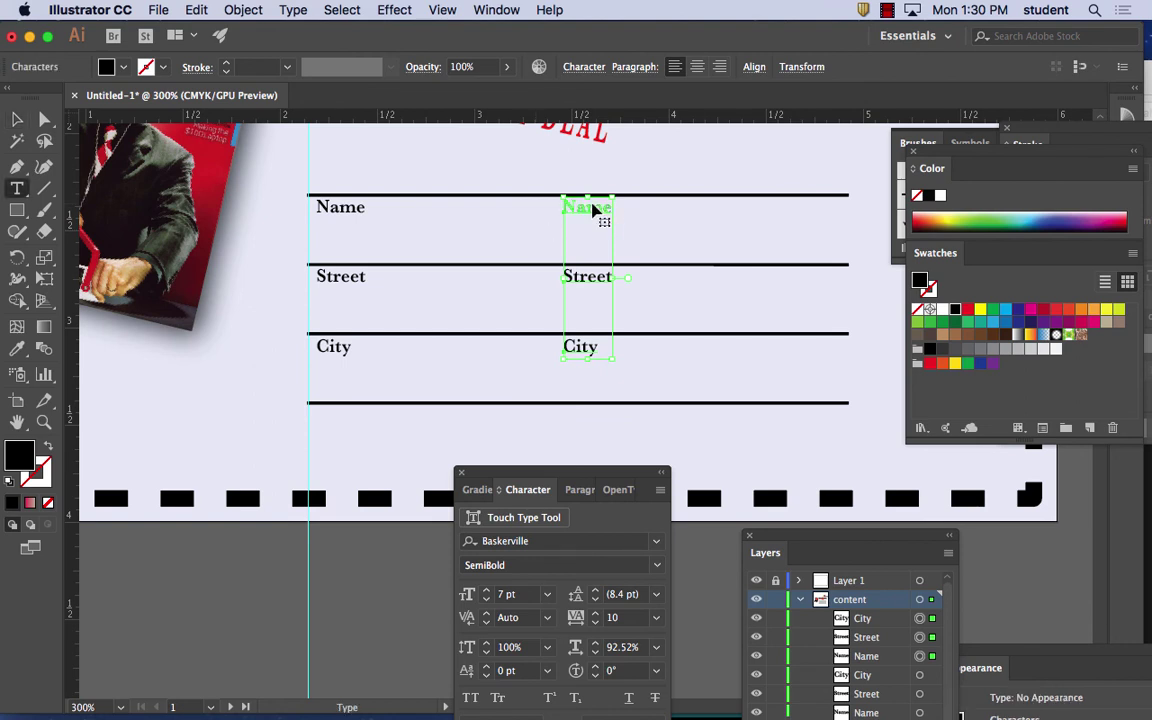
pyautogui.click(600, 208)
pyautogui.moveTo(630, 211); pyautogui.dragTo(537, 208)
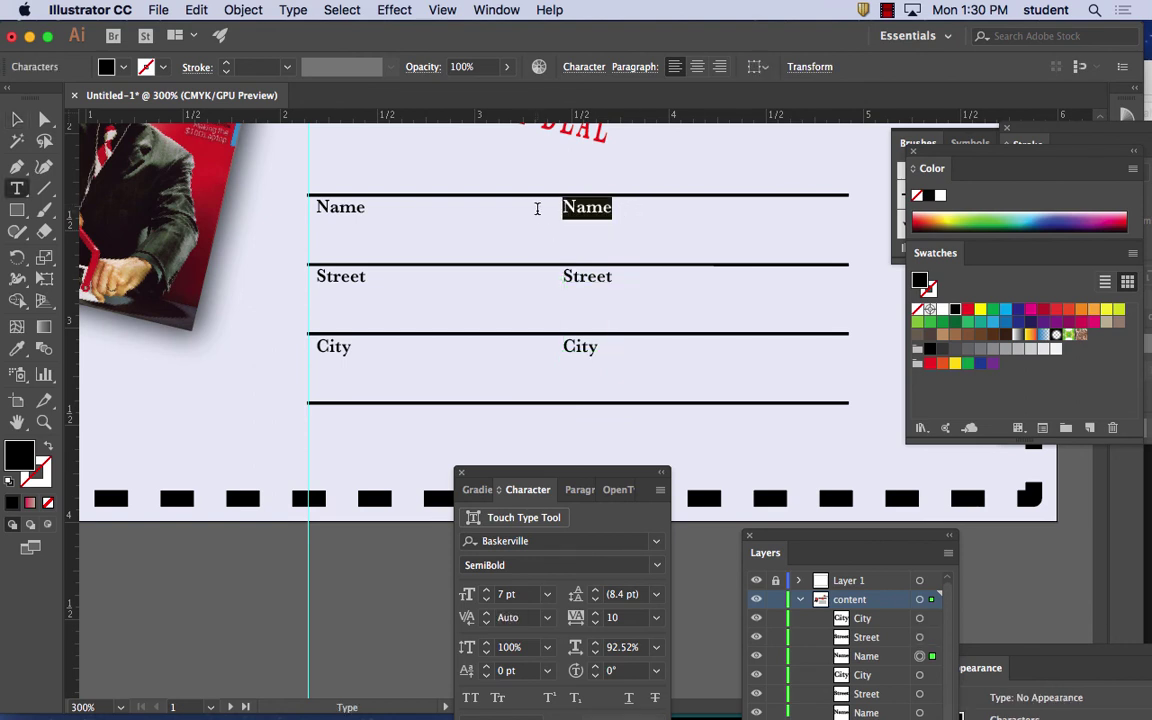
pyautogui.write('(plea')
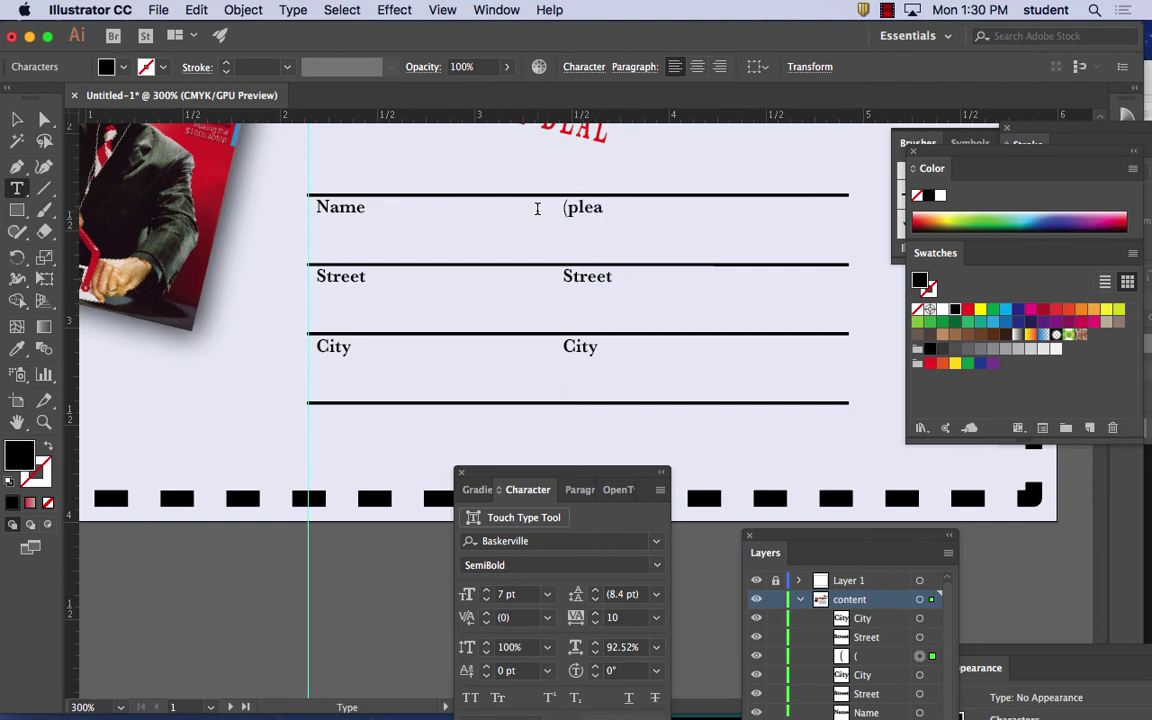
pyautogui.write('se Print Name')
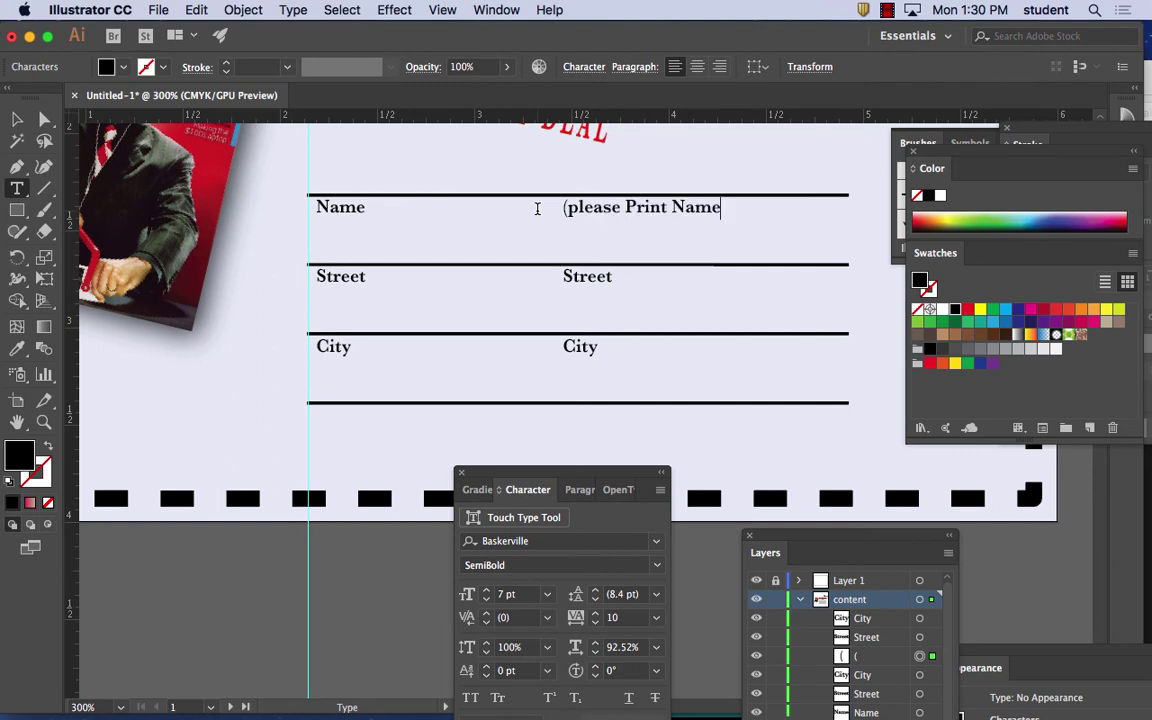
pyautogui.press('BackSpace')
pyautogui.press('BackSpace')
pyautogui.press('BackSpace')
pyautogui.press('BackSpace')
pyautogui.press('BackSpace')
pyautogui.press('BackSpace')
pyautogui.press('BackSpace')
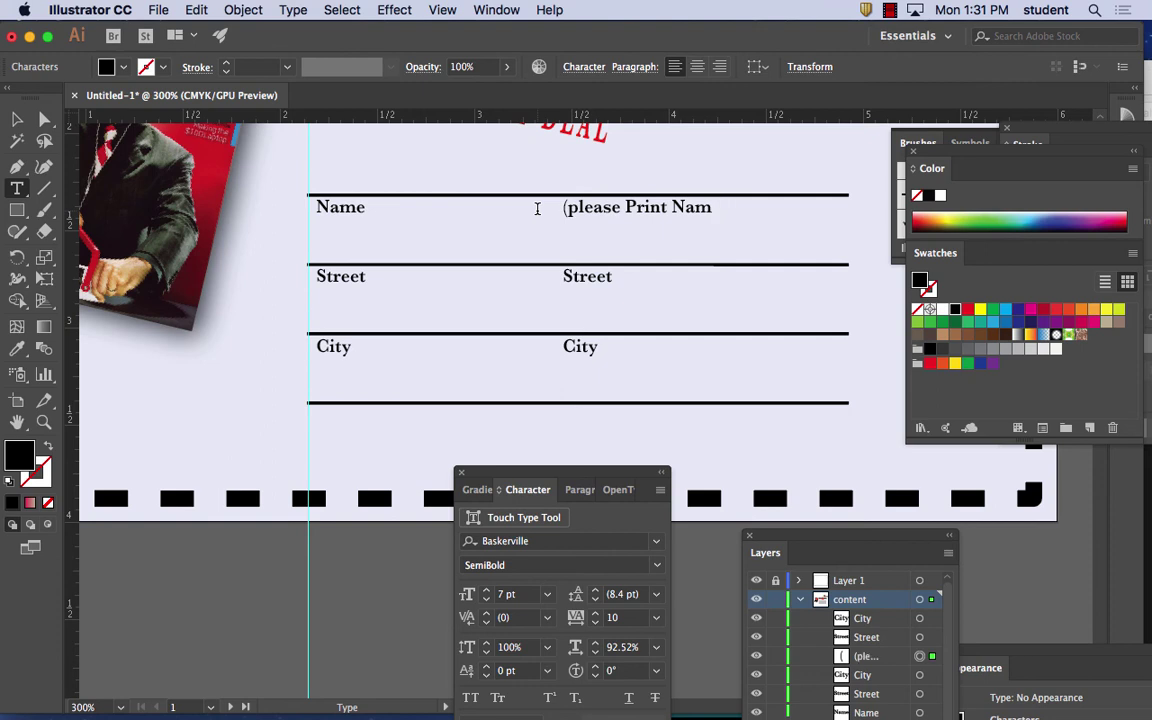
pyautogui.press('BackSpace')
pyautogui.press('BackSpace')
pyautogui.press('BackSpace')
pyautogui.press('BackSpace')
pyautogui.press('BackSpace')
pyautogui.press('BackSpace')
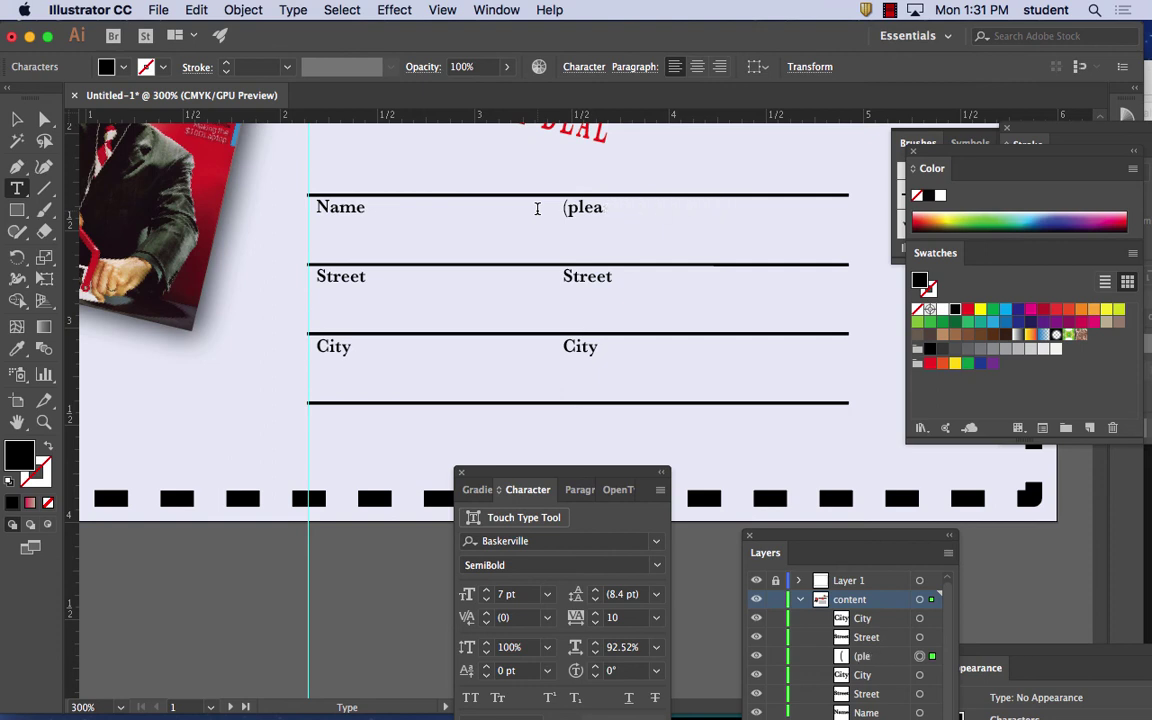
pyautogui.write('Ple')
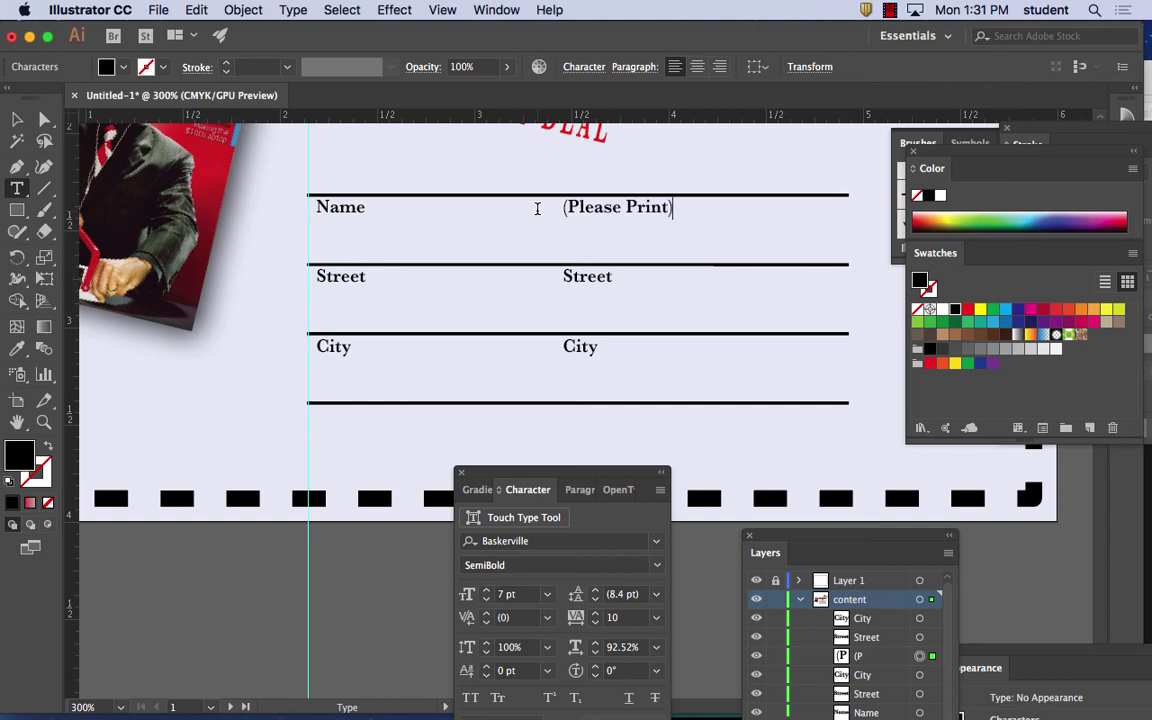
pyautogui.press('Escape')
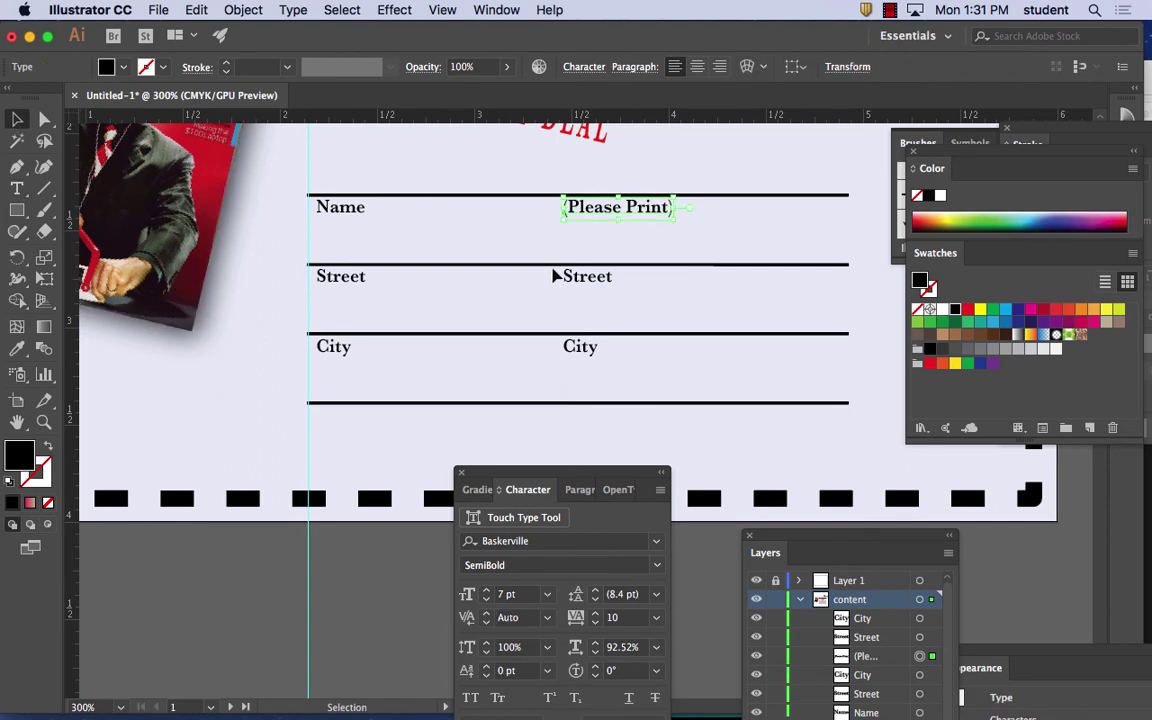
# Step: Duplicate the middle "Street" label to the far end of the second form line and change the copy to "Apt."
pyautogui.click(570, 272)
pyautogui.moveTo(594, 283); pyautogui.dragTo(832, 286)
pyautogui.press('t')
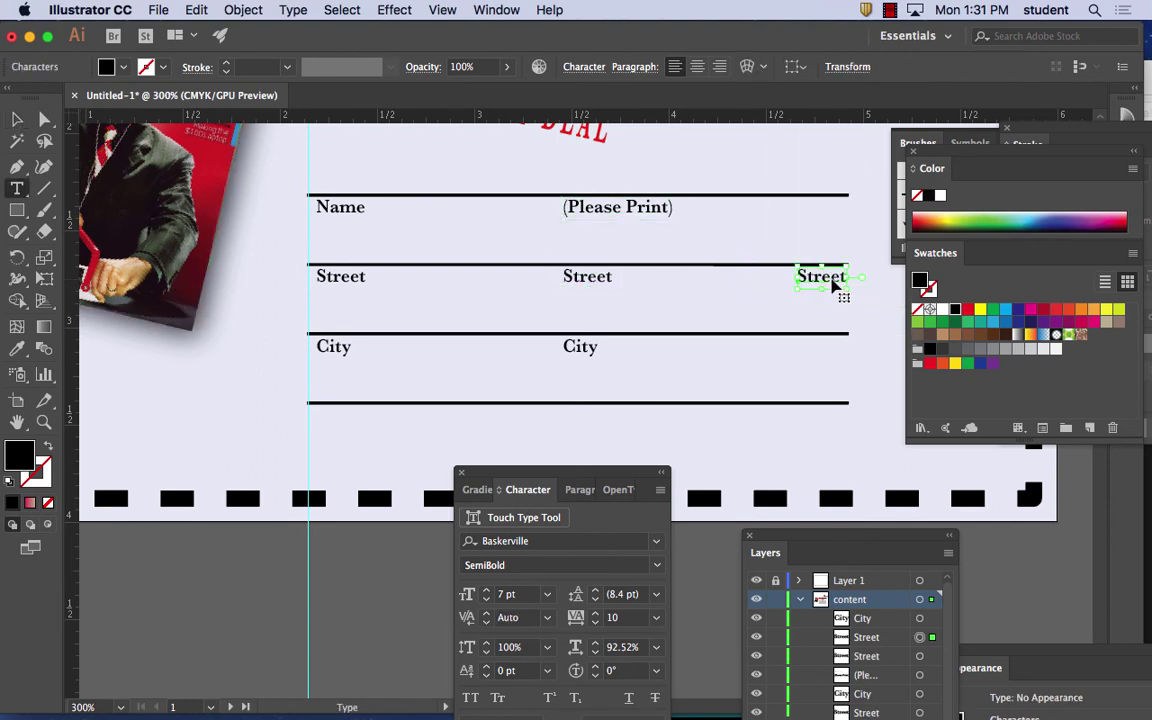
pyautogui.doubleClick(833, 281)
pyautogui.write('Apt.')
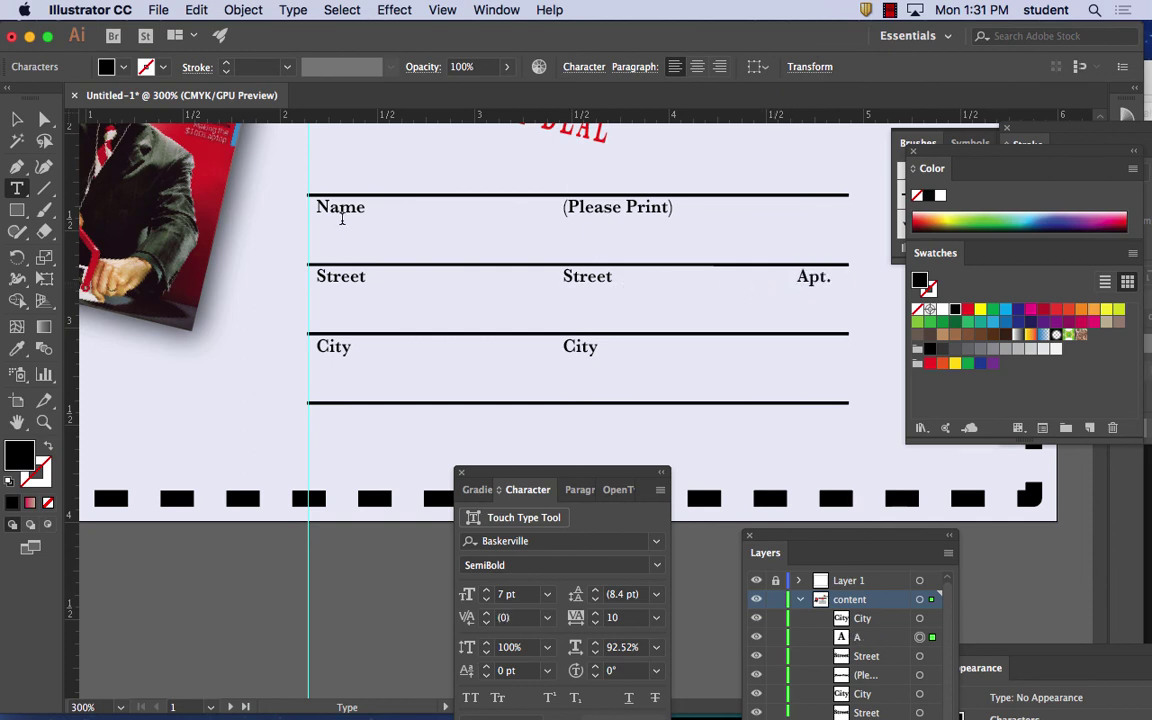
pyautogui.press('Escape')
# Step: Delete the middle "Street" label and change the middle "City" label on the third form line to "State"
pyautogui.click(592, 282)
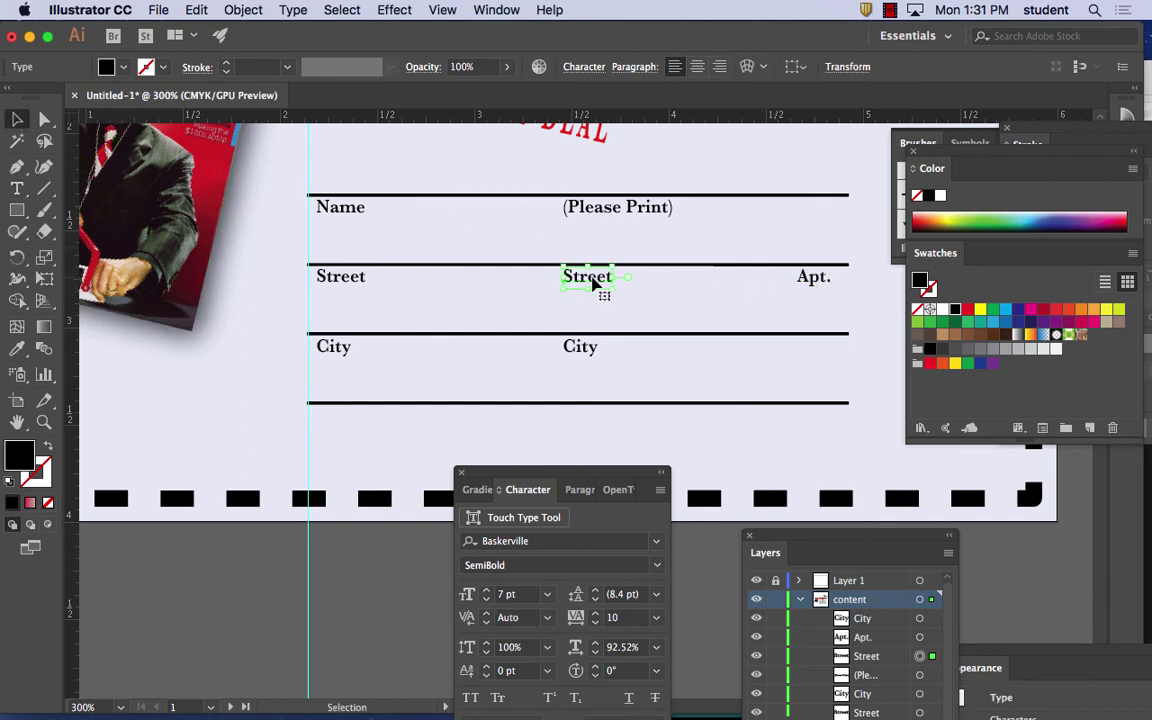
pyautogui.press('Delete')
pyautogui.doubleClick(592, 348)
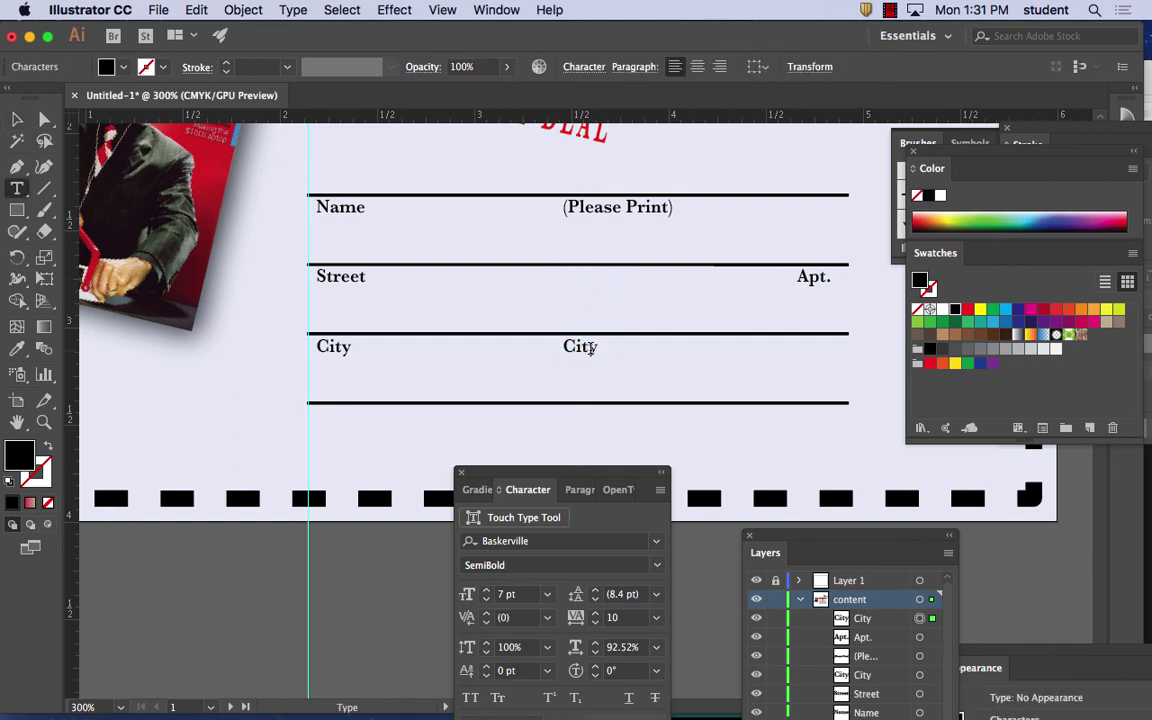
pyautogui.moveTo(592, 348); pyautogui.dragTo(532, 337)
pyautogui.write('State')
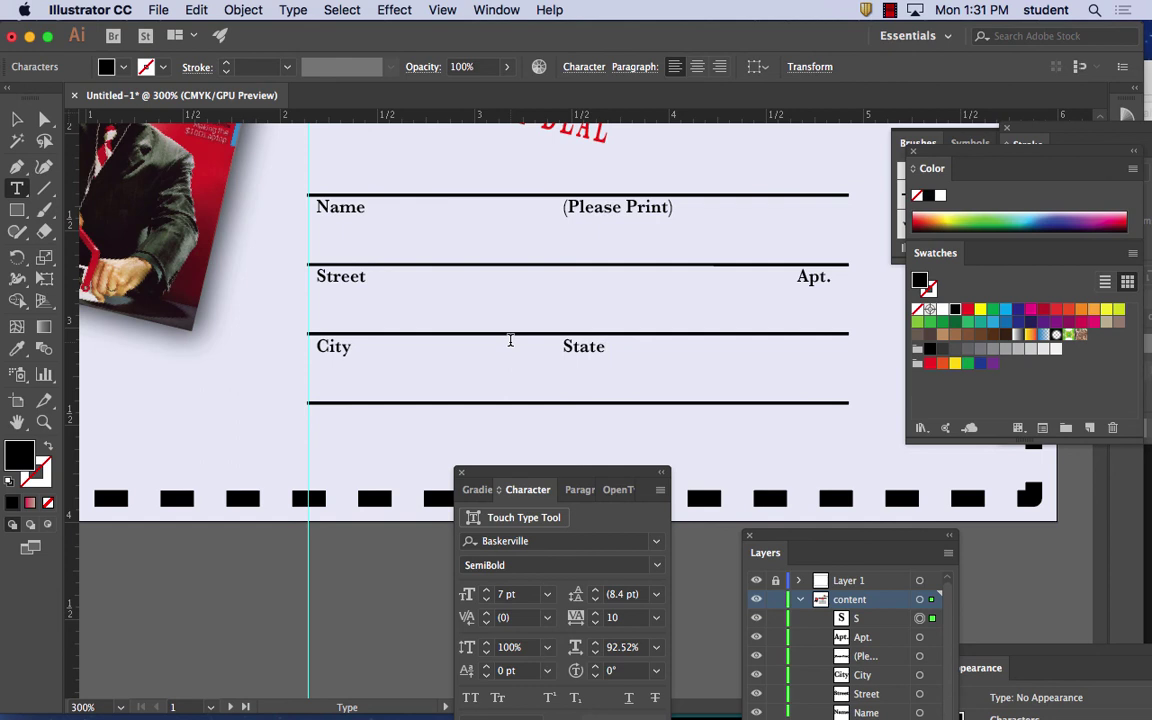
pyautogui.press('Escape')
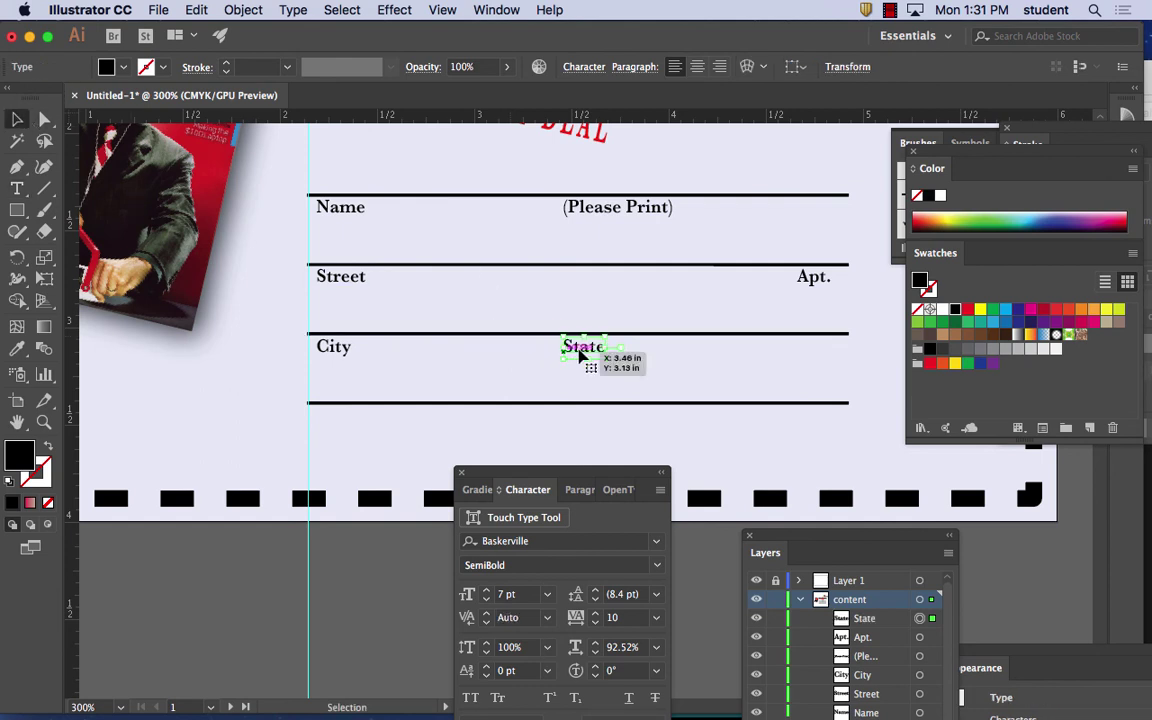
# Step: Duplicate the "State" label a short distance further along the third form line and change the copy to "Zip"
pyautogui.moveTo(588, 352); pyautogui.dragTo(634, 340)
pyautogui.press('t')
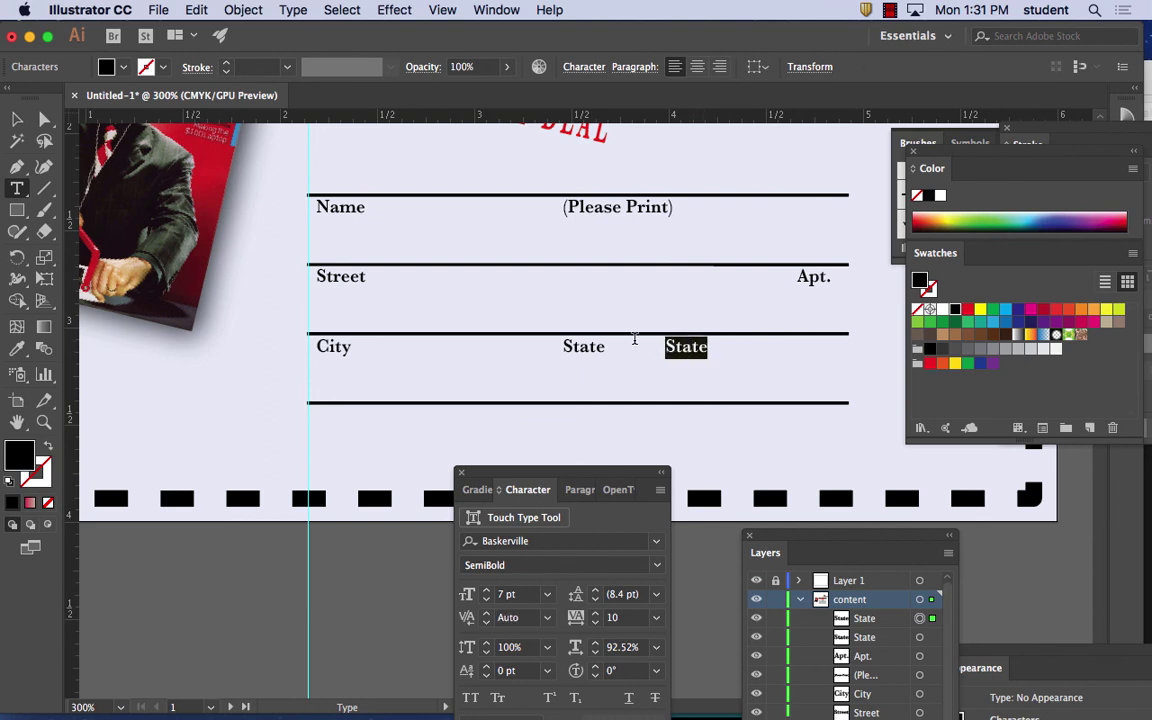
pyautogui.write('Zip')
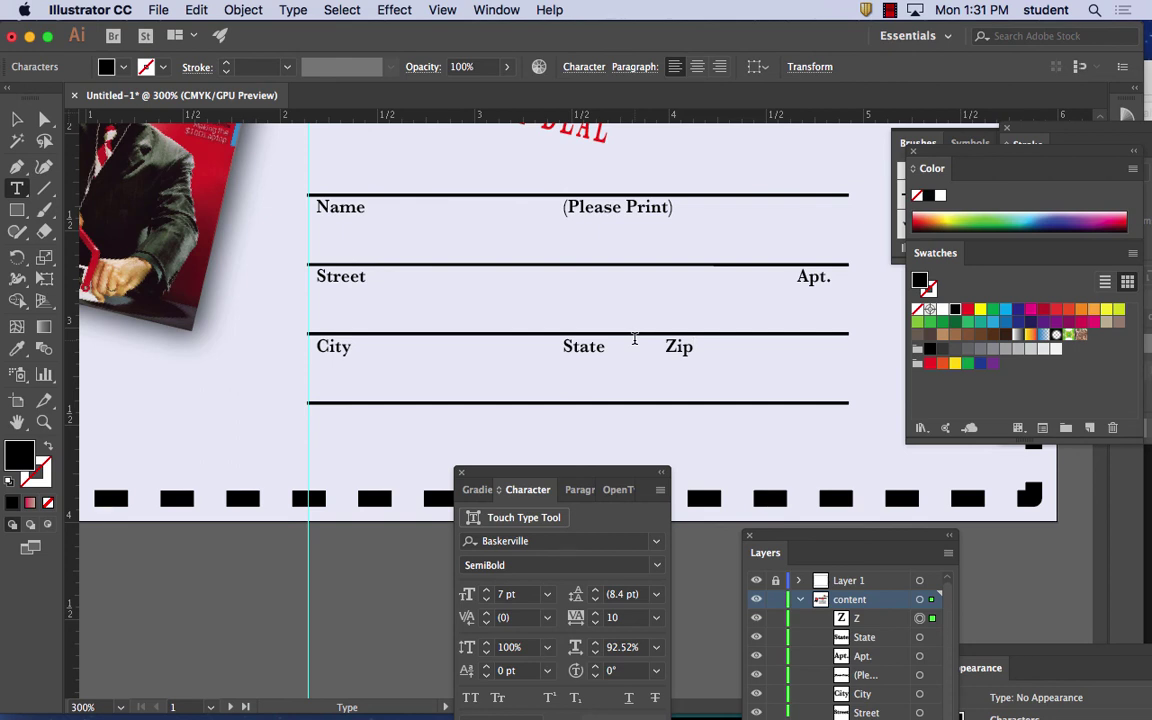
# Step: Duplicate the "City" and "State" labels together below the fourth form line and change the copied "City" to "Country"
pyautogui.click(16, 118)
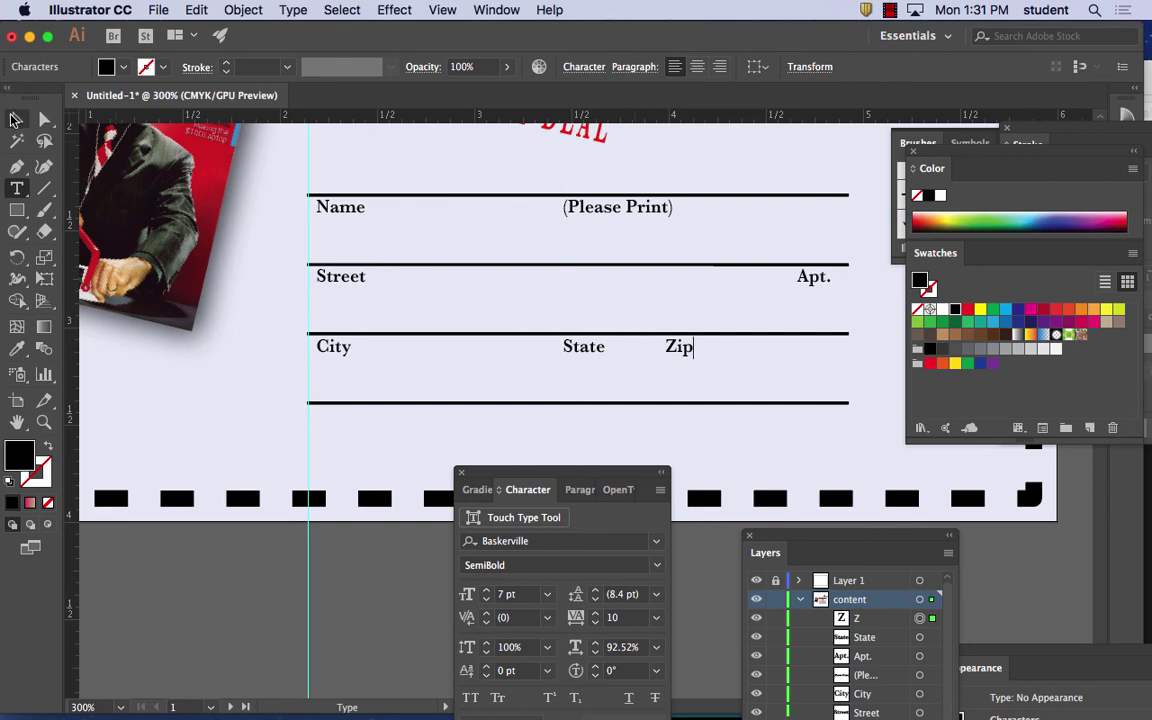
pyautogui.click(345, 347)
pyautogui.keyDown('shift'); pyautogui.click(590, 351); pyautogui.keyUp('shift')
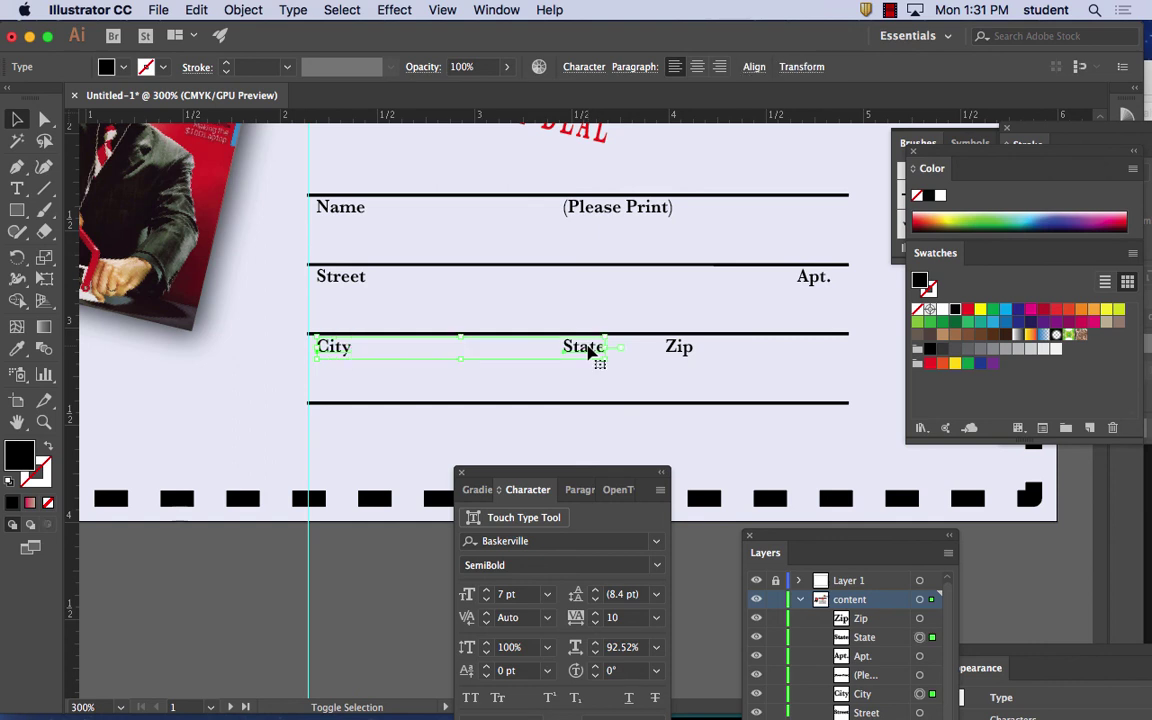
pyautogui.moveTo(596, 362); pyautogui.dragTo(601, 428)
pyautogui.press('t')
pyautogui.click(349, 418)
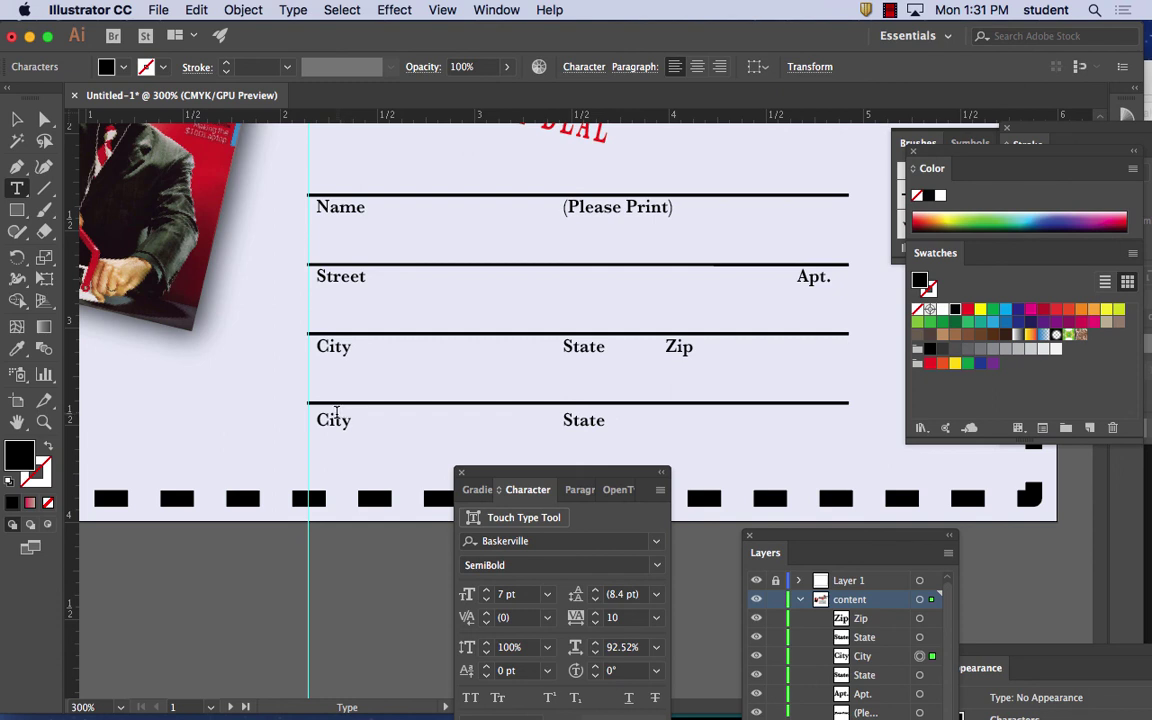
pyautogui.moveTo(362, 421); pyautogui.dragTo(309, 416)
pyautogui.write('Countr')
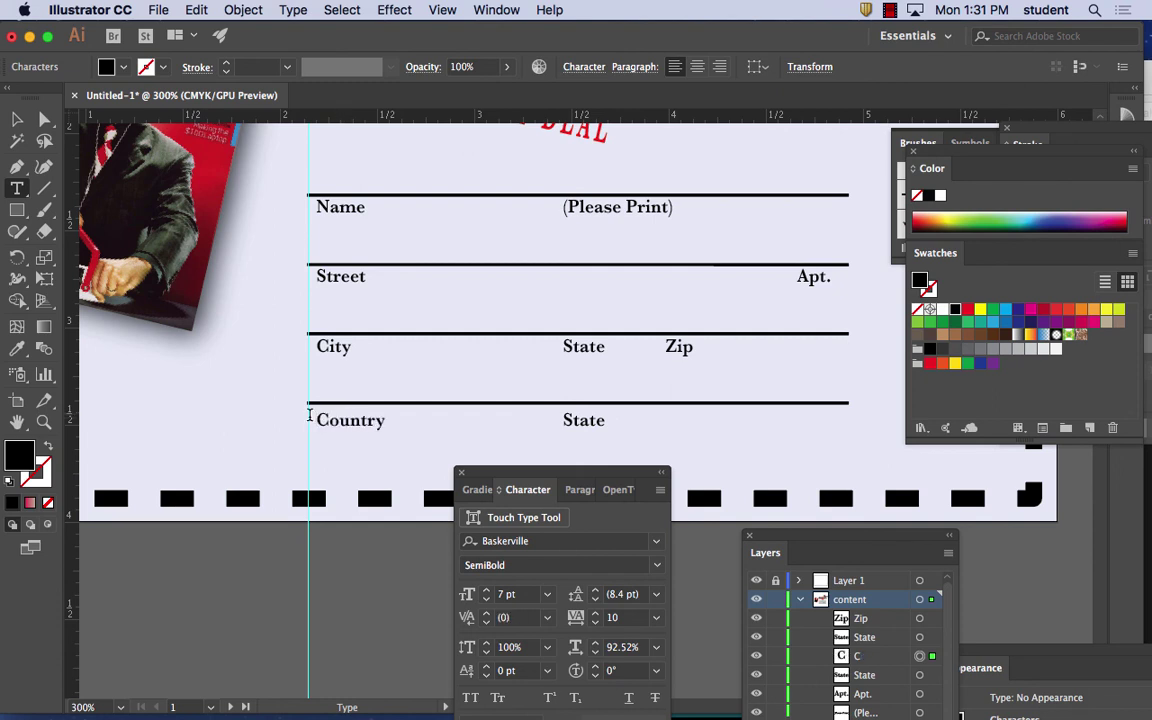
pyautogui.press('BackSpace')
pyautogui.press('BackSpace')
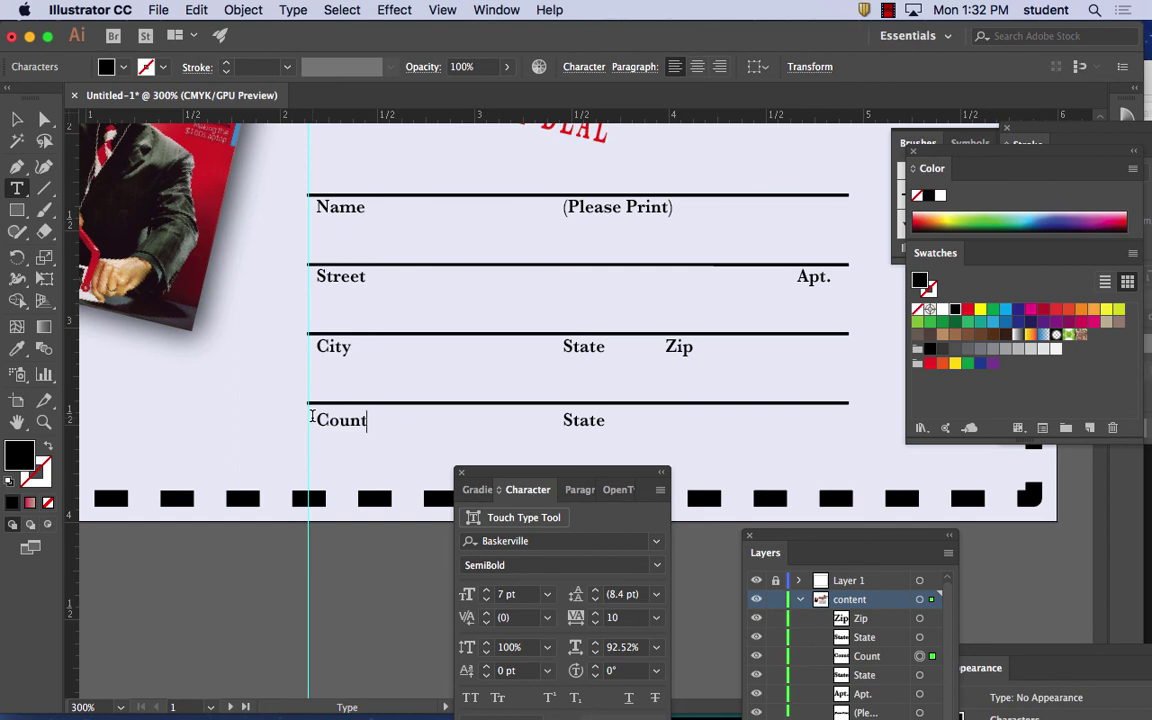
pyautogui.write('ry')
# Step: Change the copied "State" label below the fourth form line to "E-Mail"
pyautogui.click(596, 420)
pyautogui.click(16, 120)
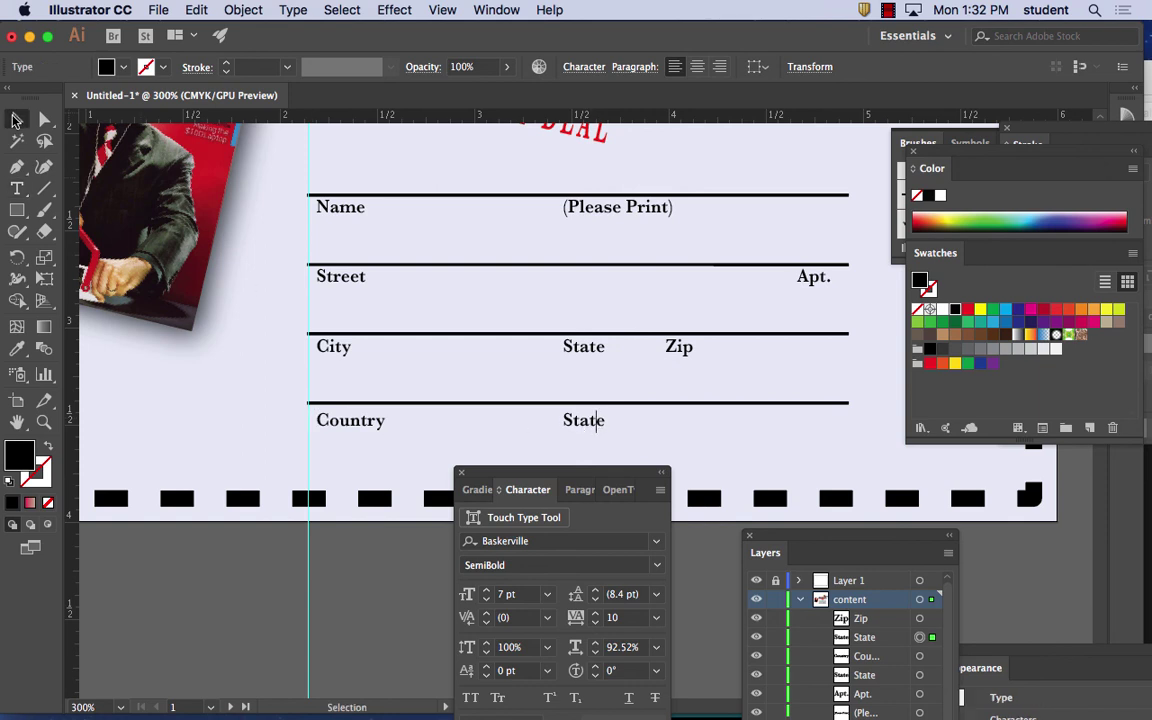
pyautogui.doubleClick(600, 424)
pyautogui.moveTo(608, 421); pyautogui.dragTo(543, 417)
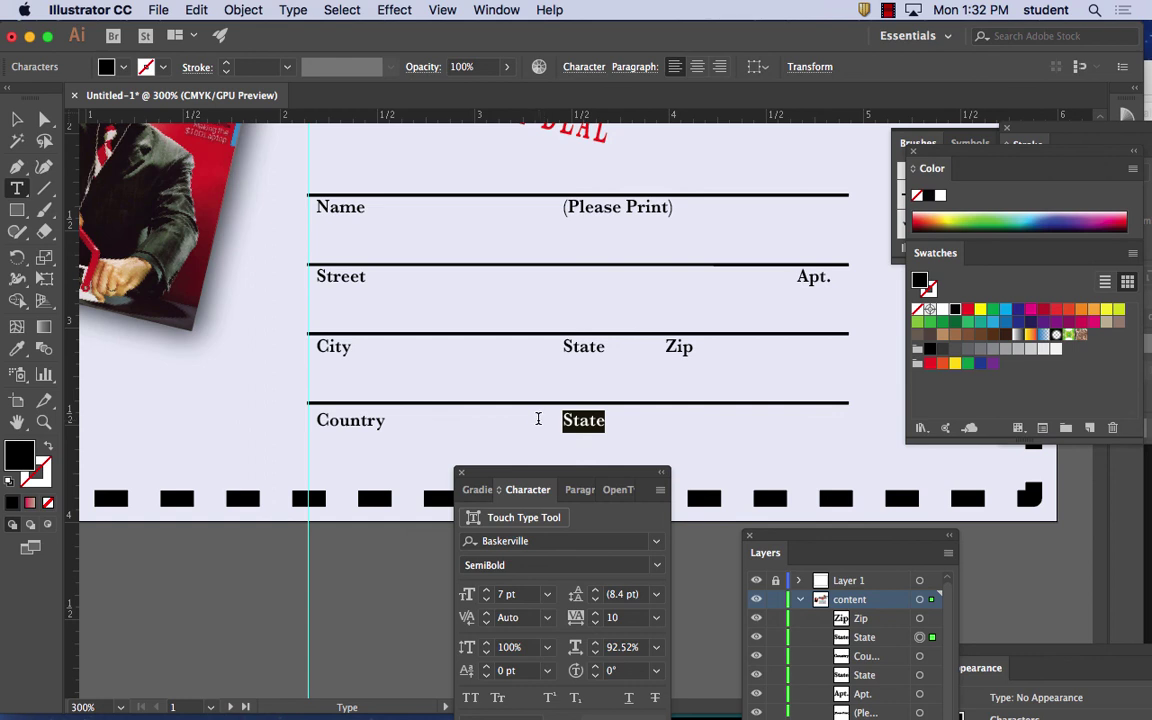
pyautogui.write('E')
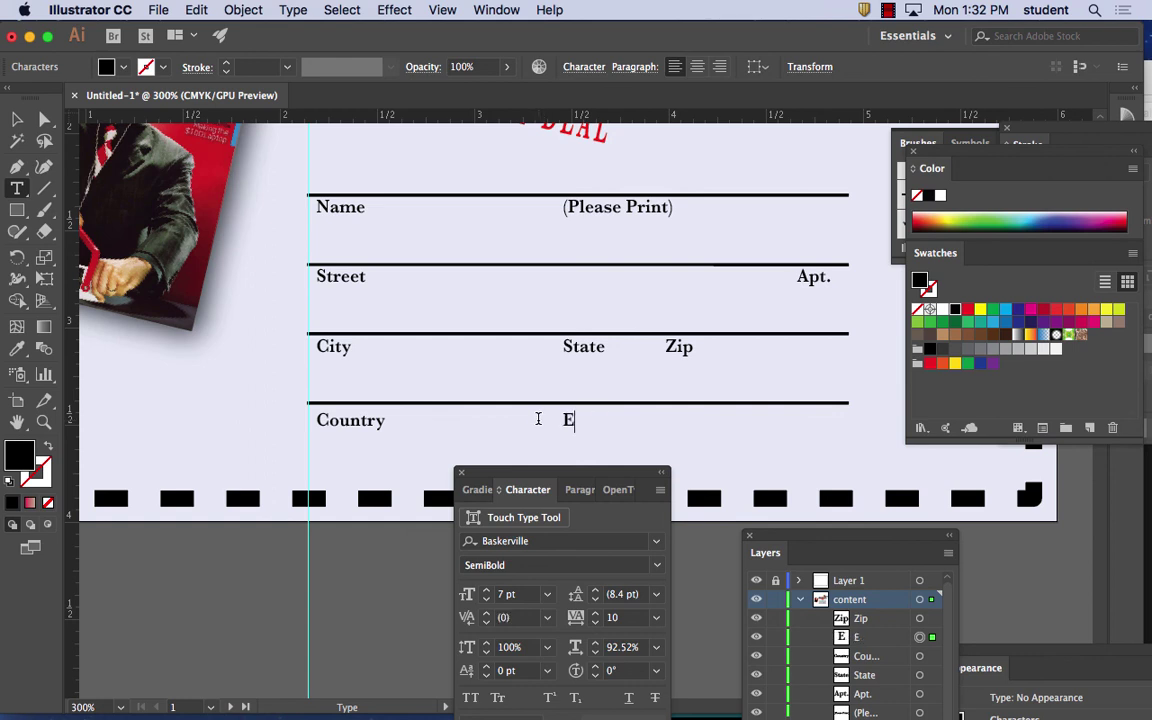
pyautogui.write('-Mail')
pyautogui.click(18, 118)
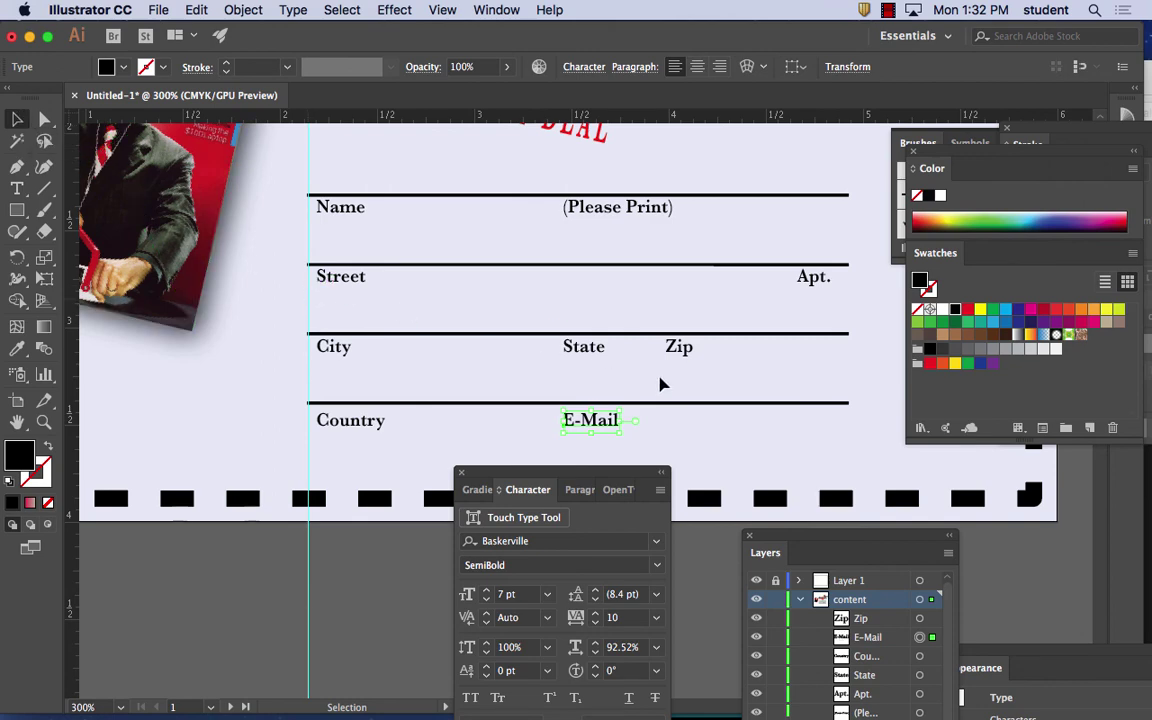
# Step: Select the form lines with their labels and nudge them up slightly, closer to the "BEST DEAL" callout
pyautogui.moveTo(789, 461); pyautogui.dragTo(368, 200)
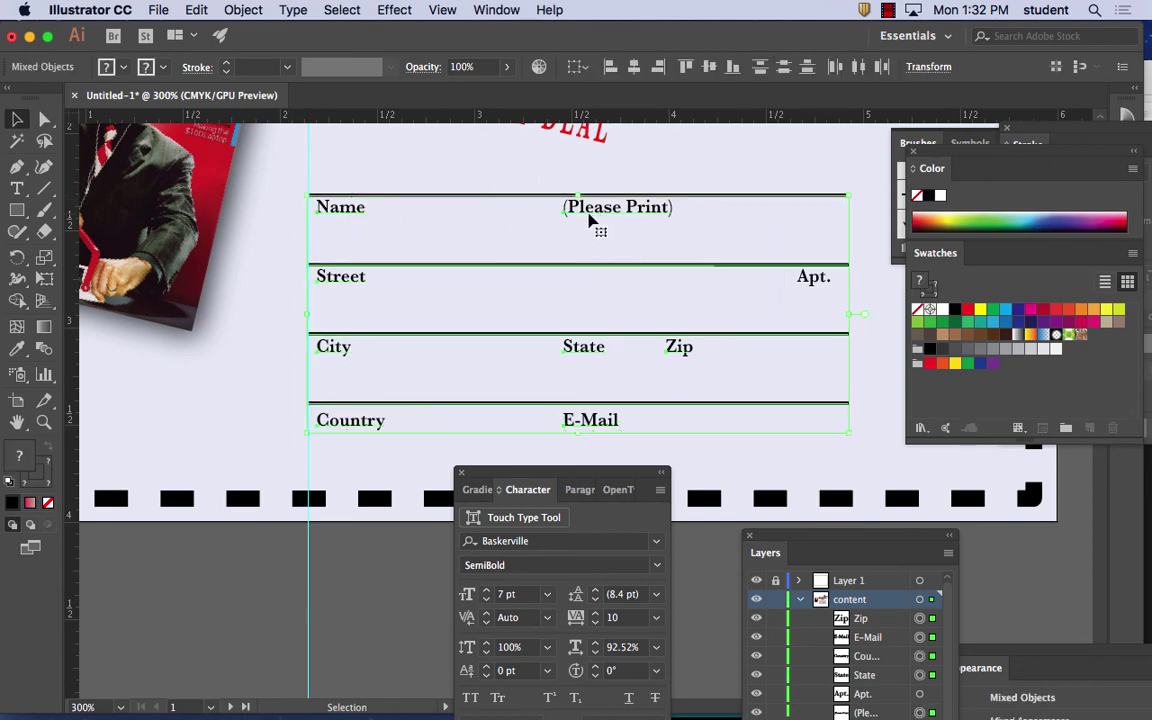
pyautogui.press('Up')
pyautogui.press('Up')
pyautogui.press('Up')
pyautogui.press('Up')
pyautogui.press('Up')
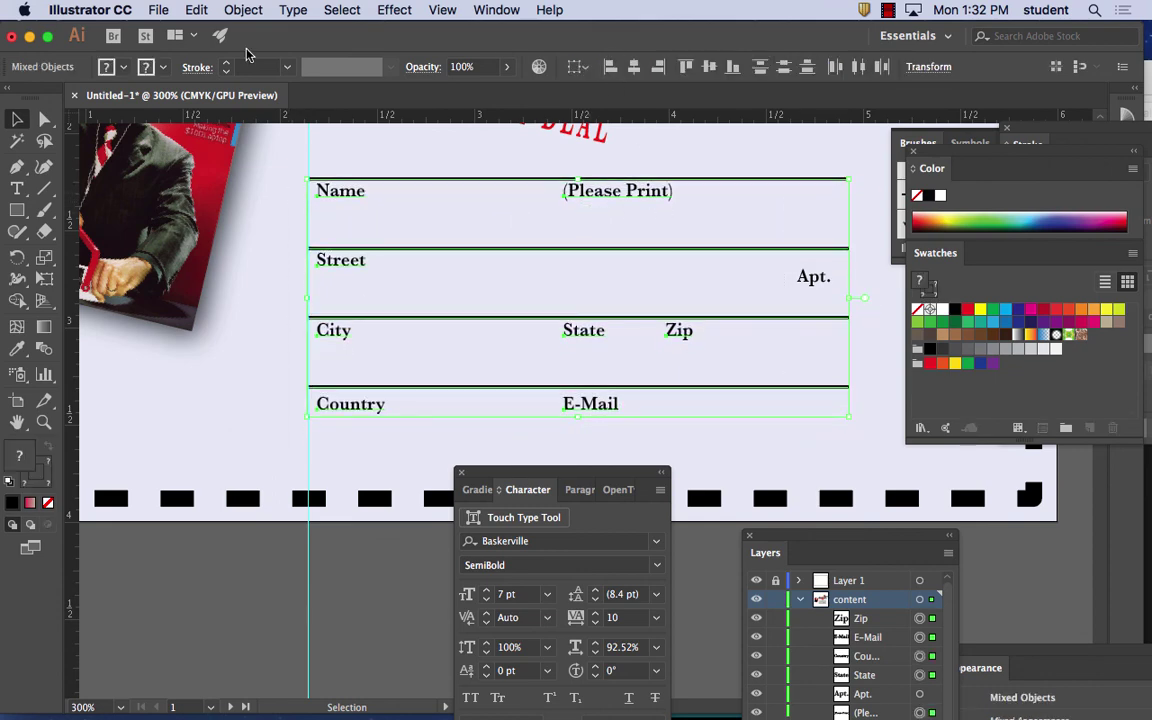
# Step: Group the selected form lines and labels, then deselect them
pyautogui.click(196, 10)
pyautogui.moveTo(243, 10)
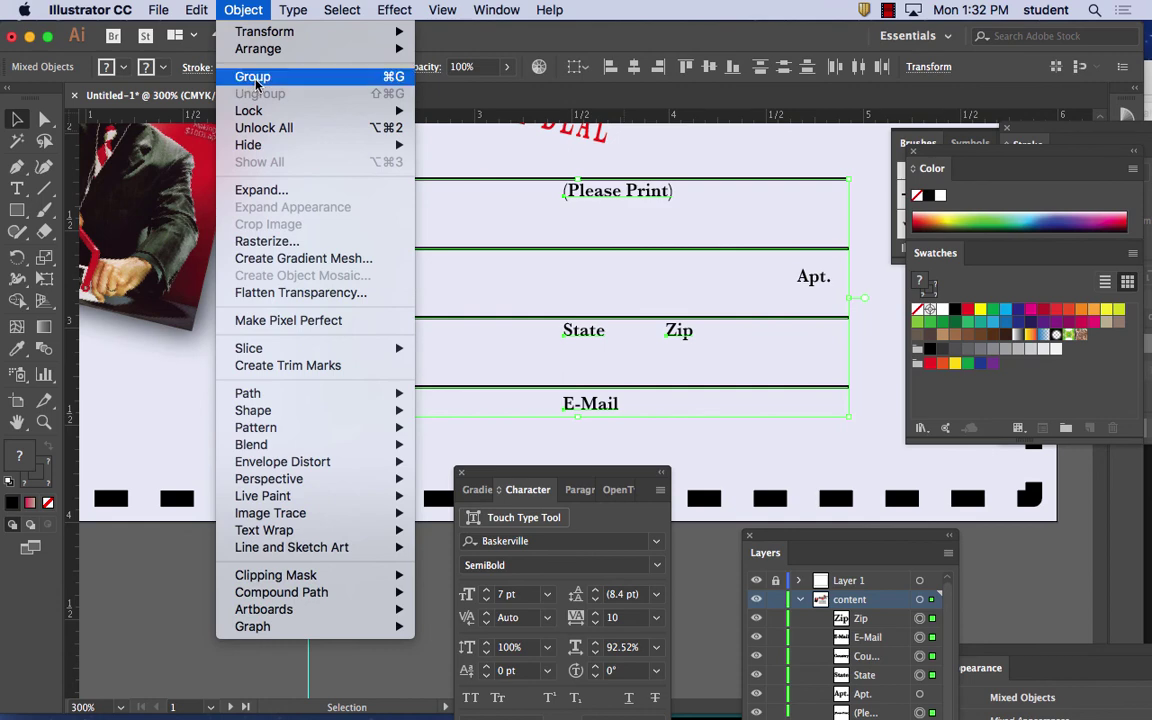
pyautogui.click(252, 77)
pyautogui.click(836, 445)
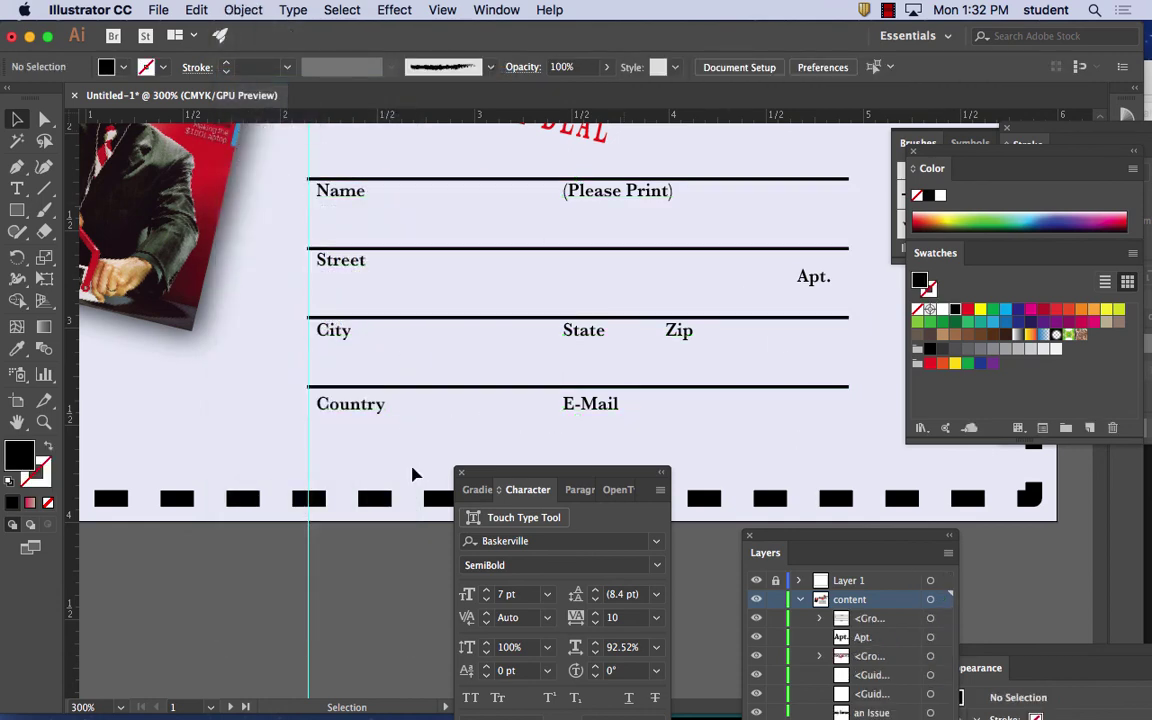
# Step: Draw a small square checkbox below the "Country" label with no fill and a 1 pt black stroke, keeping the Character settings clear of the card
pyautogui.click(17, 210)
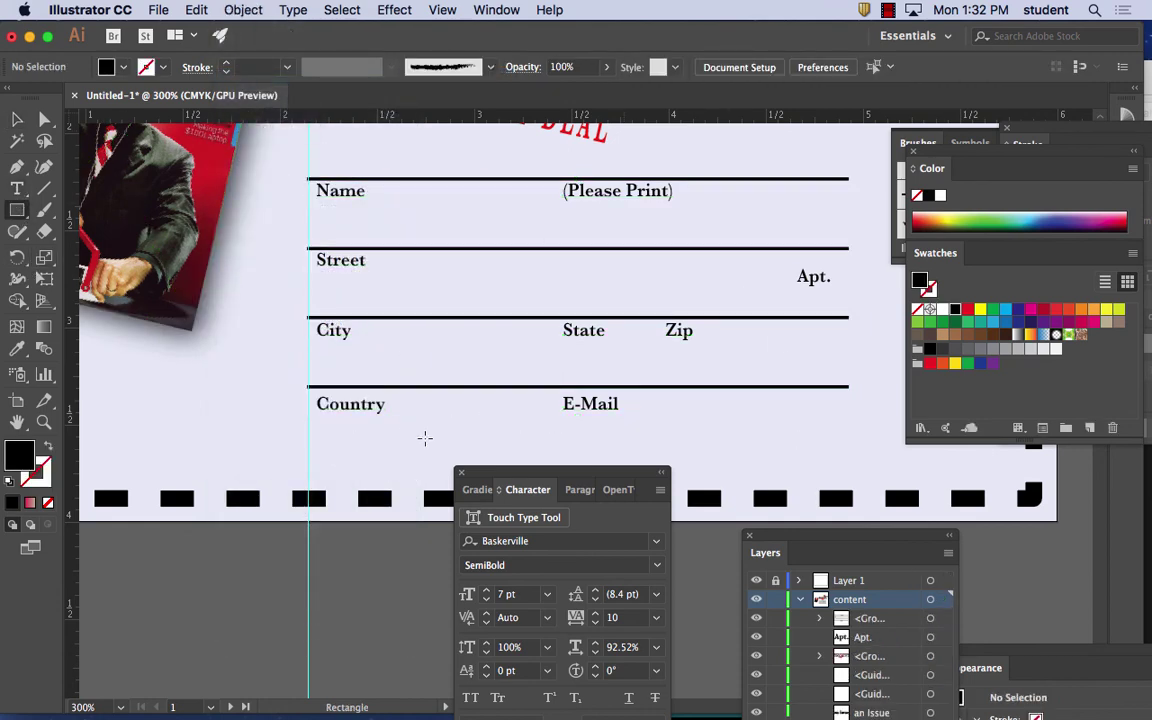
pyautogui.moveTo(425, 438); pyautogui.dragTo(452, 462)
pyautogui.click(48, 447)
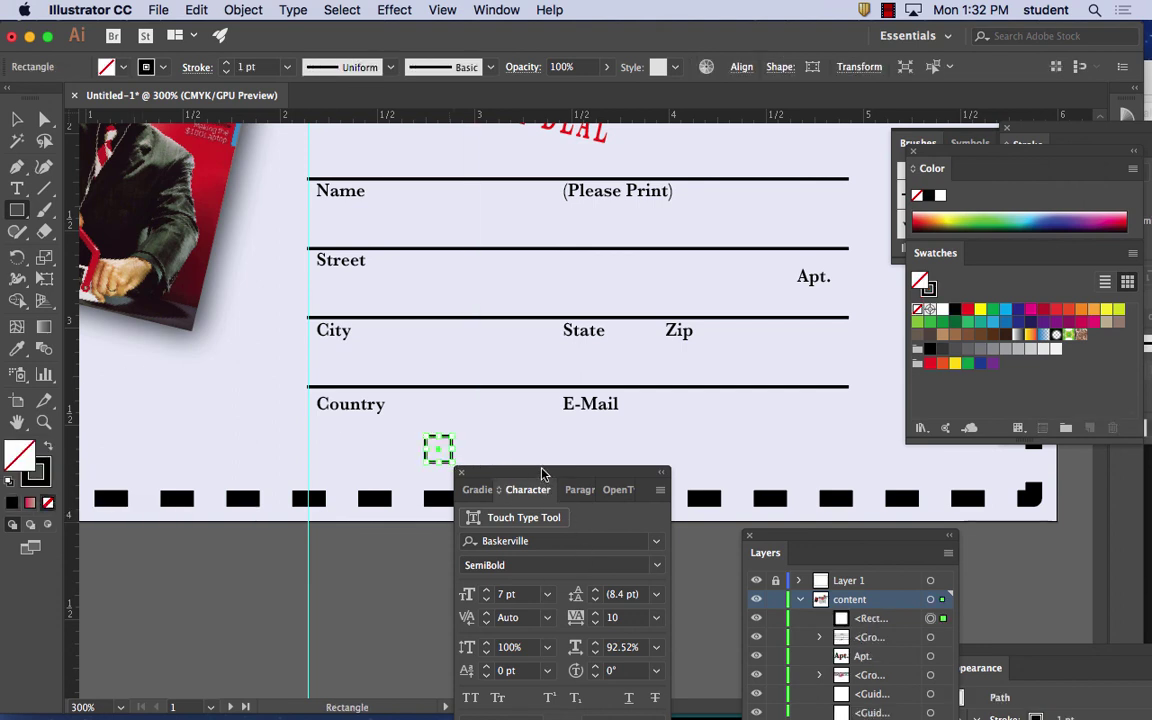
pyautogui.moveTo(542, 471); pyautogui.dragTo(550, 569)
# Step: Duplicate only the "E-Mail" label from the form group and place the copy just beside the checkbox
pyautogui.click(18, 121)
pyautogui.click(44, 119)
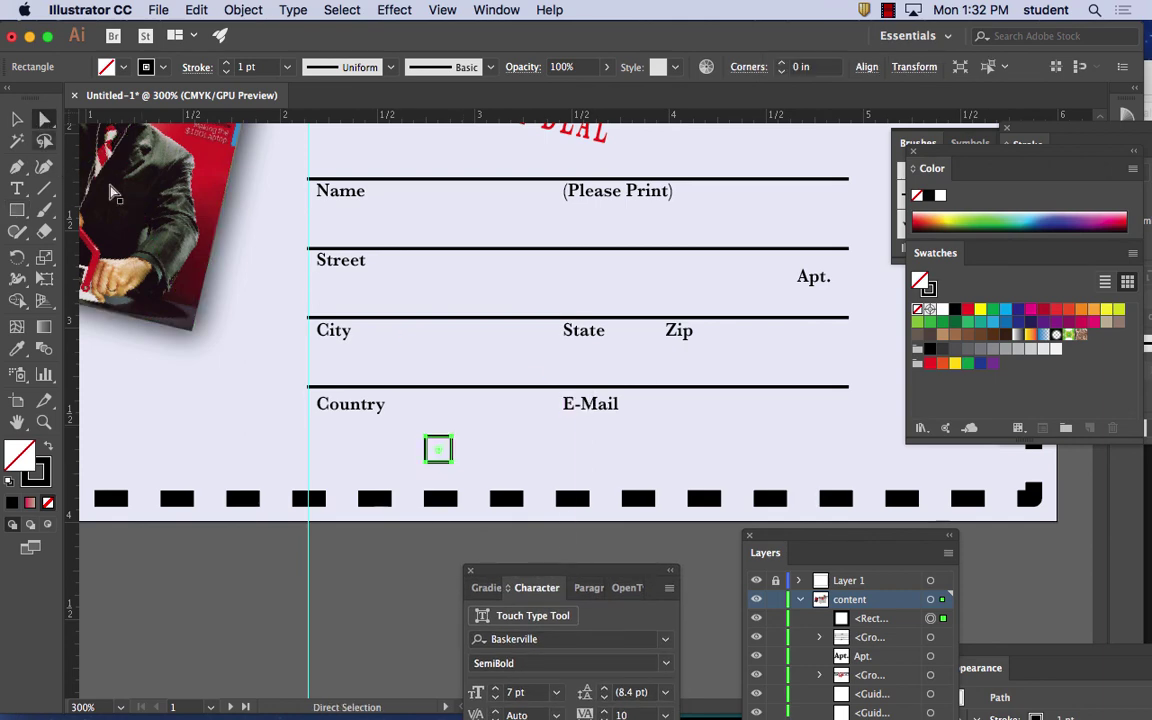
pyautogui.click(595, 410)
pyautogui.press('super+minus')
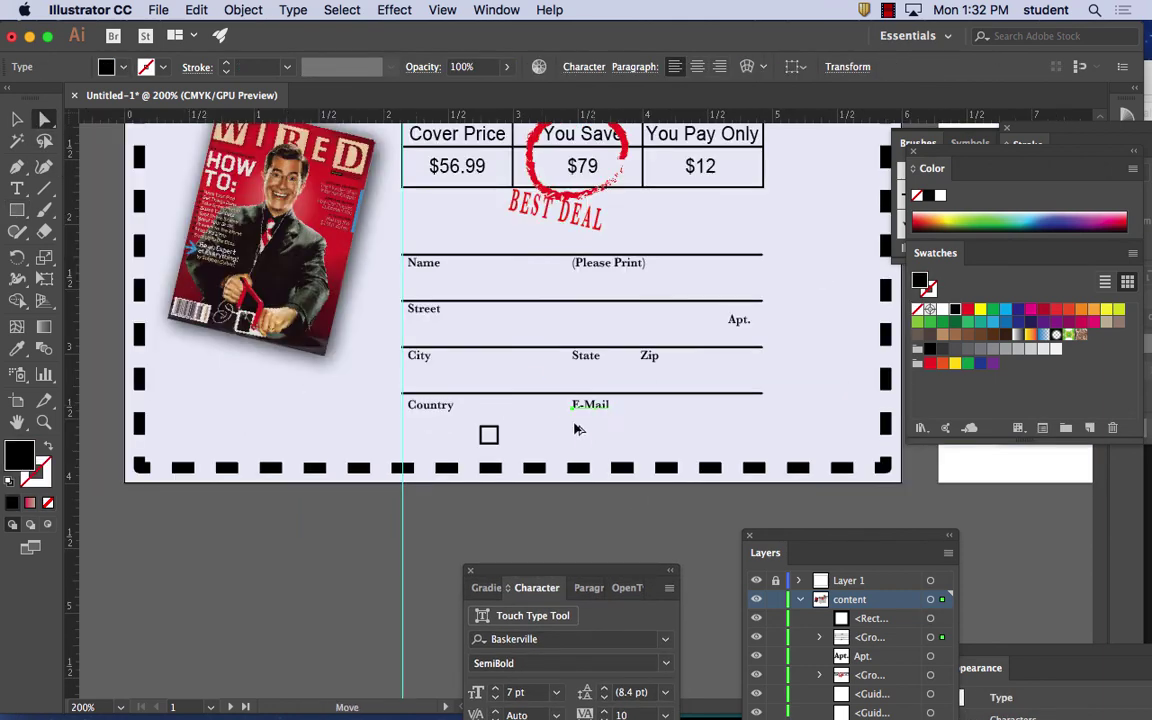
pyautogui.moveTo(576, 427); pyautogui.dragTo(527, 438)
pyautogui.keyDown('shift'); pyautogui.click(270, 250); pyautogui.keyUp('shift')
pyautogui.click(17, 120)
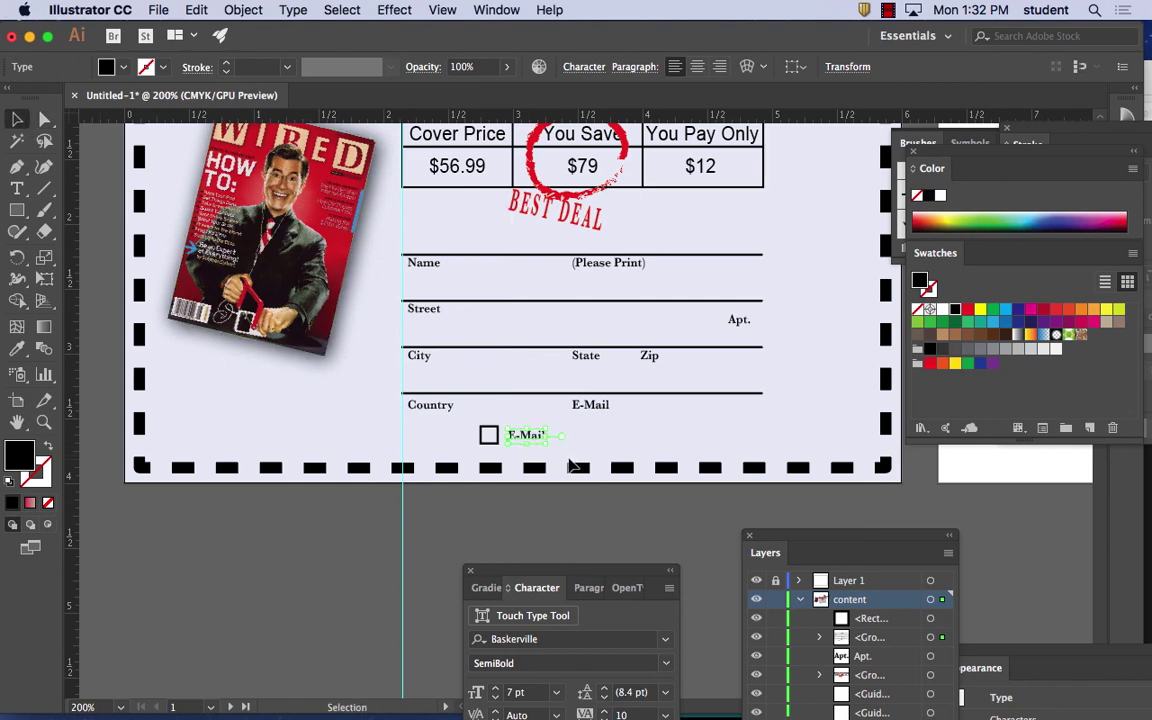
pyautogui.doubleClick(489, 434)
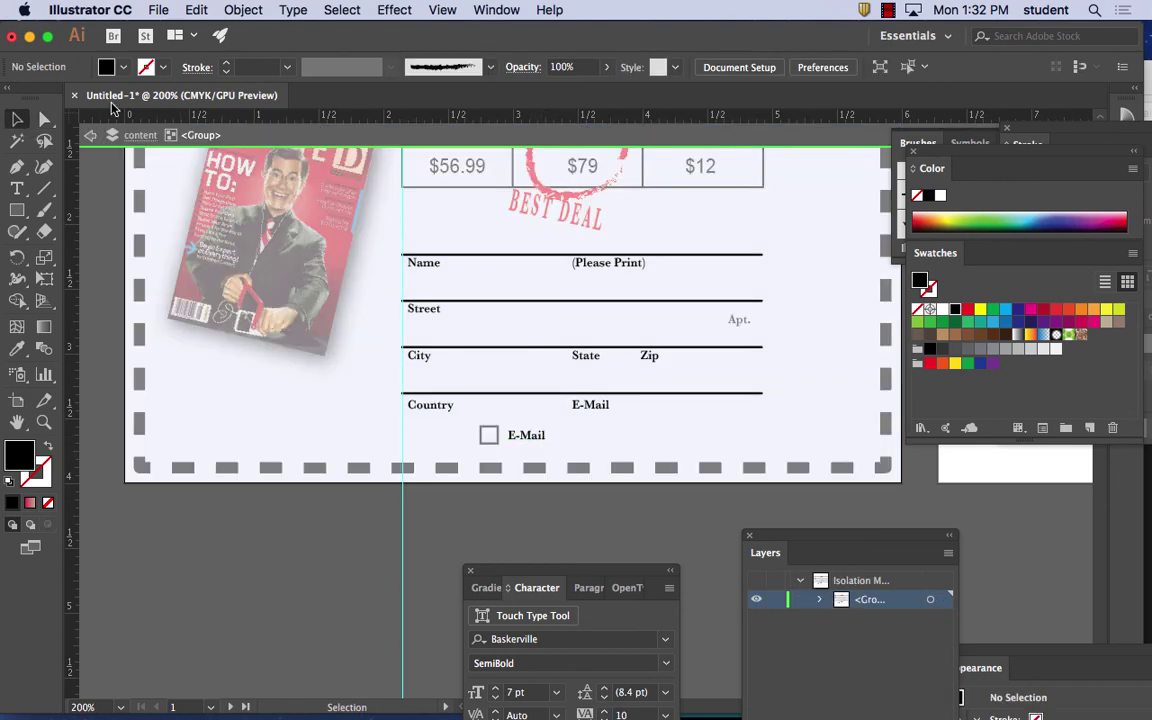
pyautogui.click(90, 135)
pyautogui.click(90, 134)
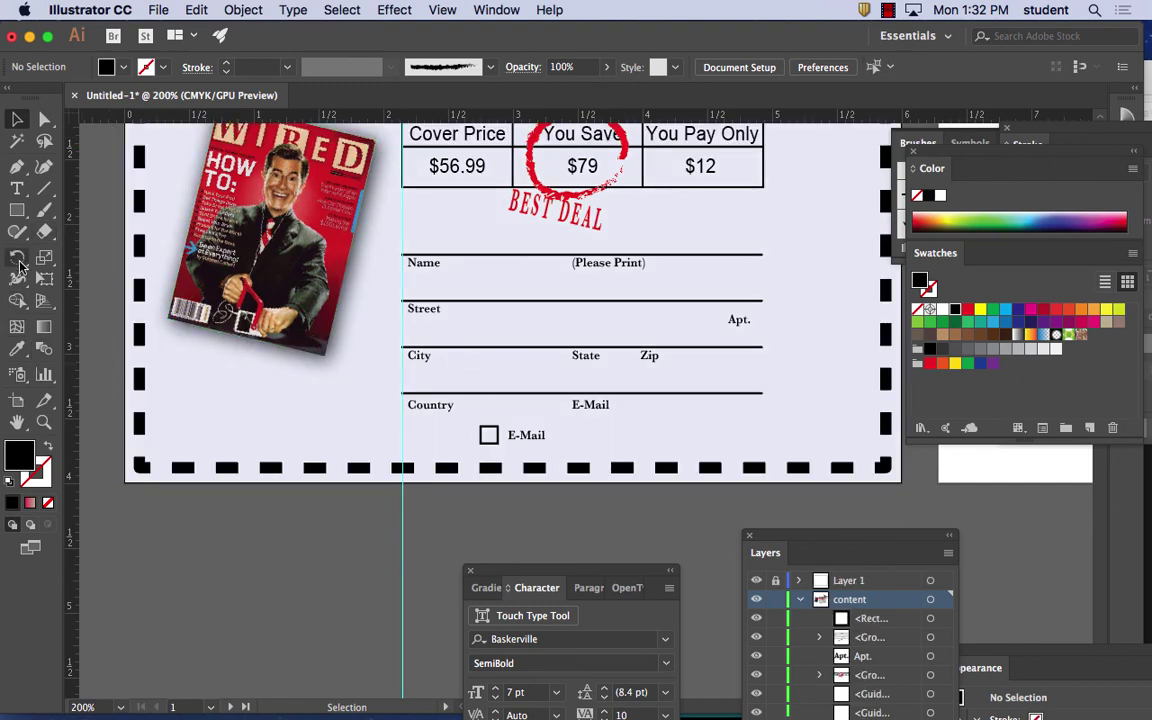
# Step: Replace the copied "E-Mail" text beside the checkbox with "Payment Enclosed" and deselect it
pyautogui.click(17, 188)
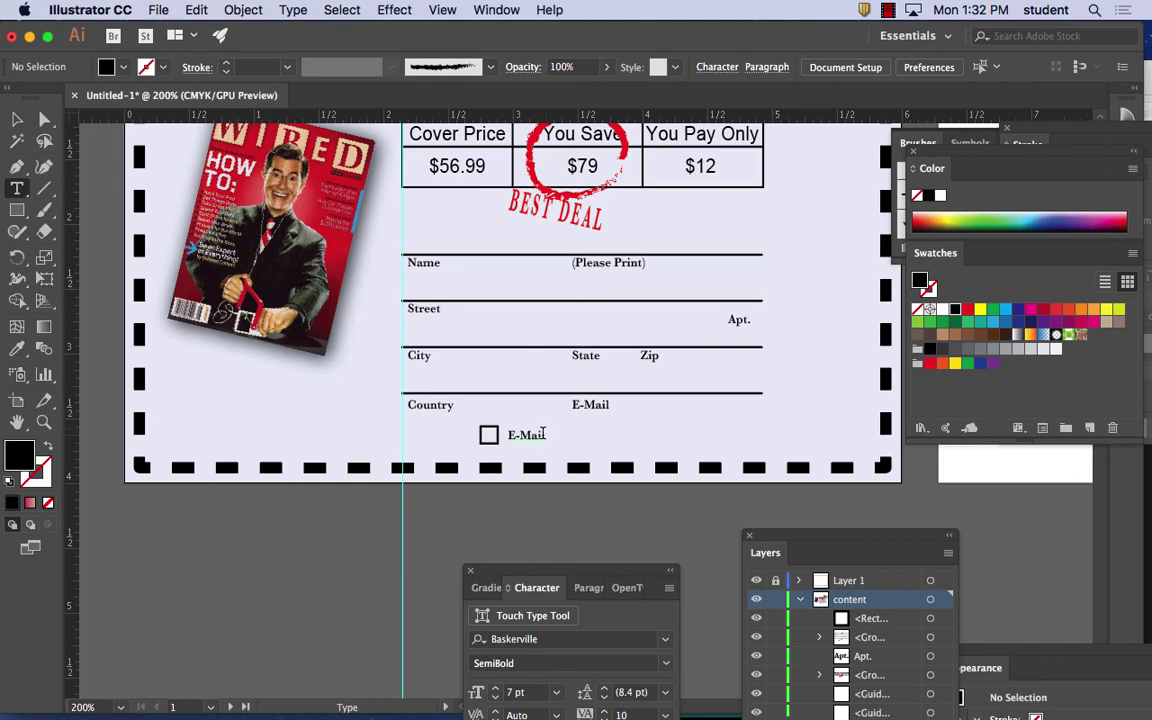
pyautogui.moveTo(545, 435); pyautogui.dragTo(502, 440)
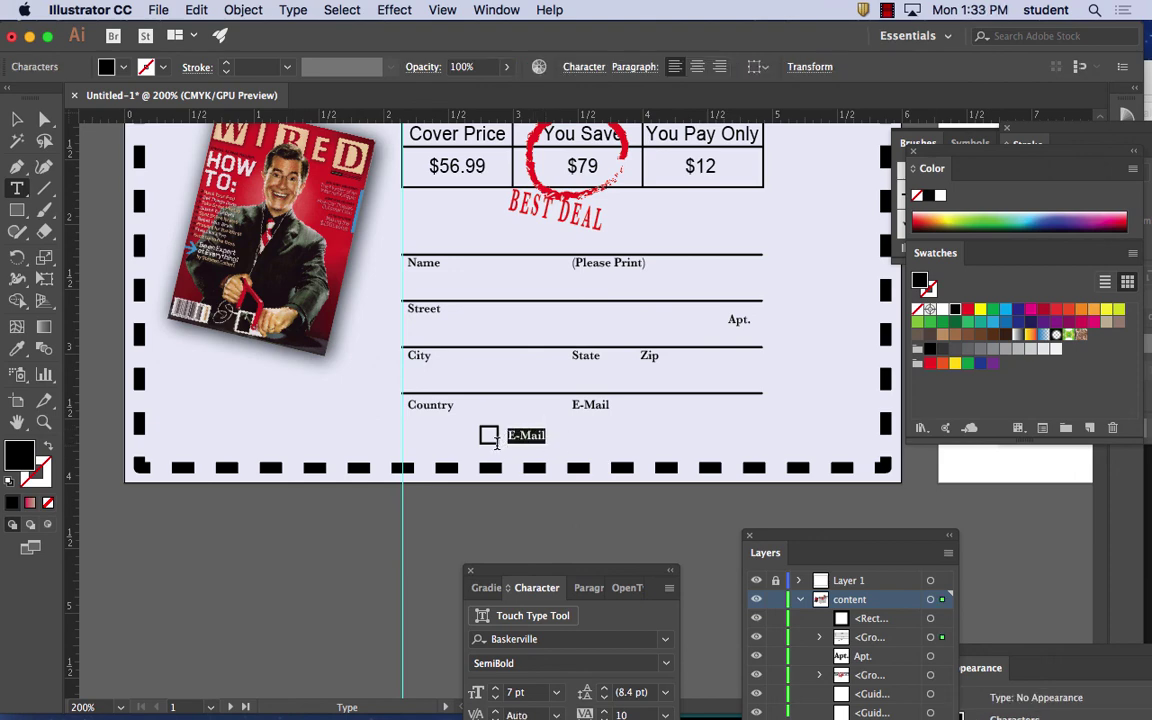
pyautogui.write('Payment Enclosed')
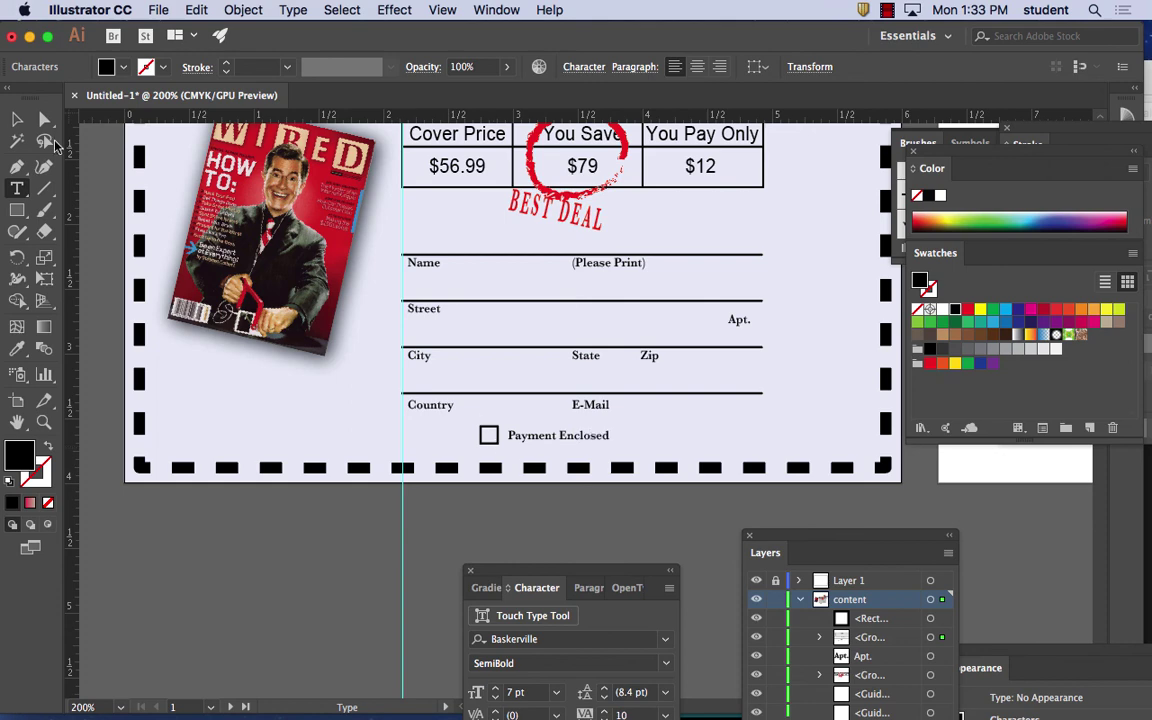
pyautogui.click(17, 119)
pyautogui.click(668, 443)
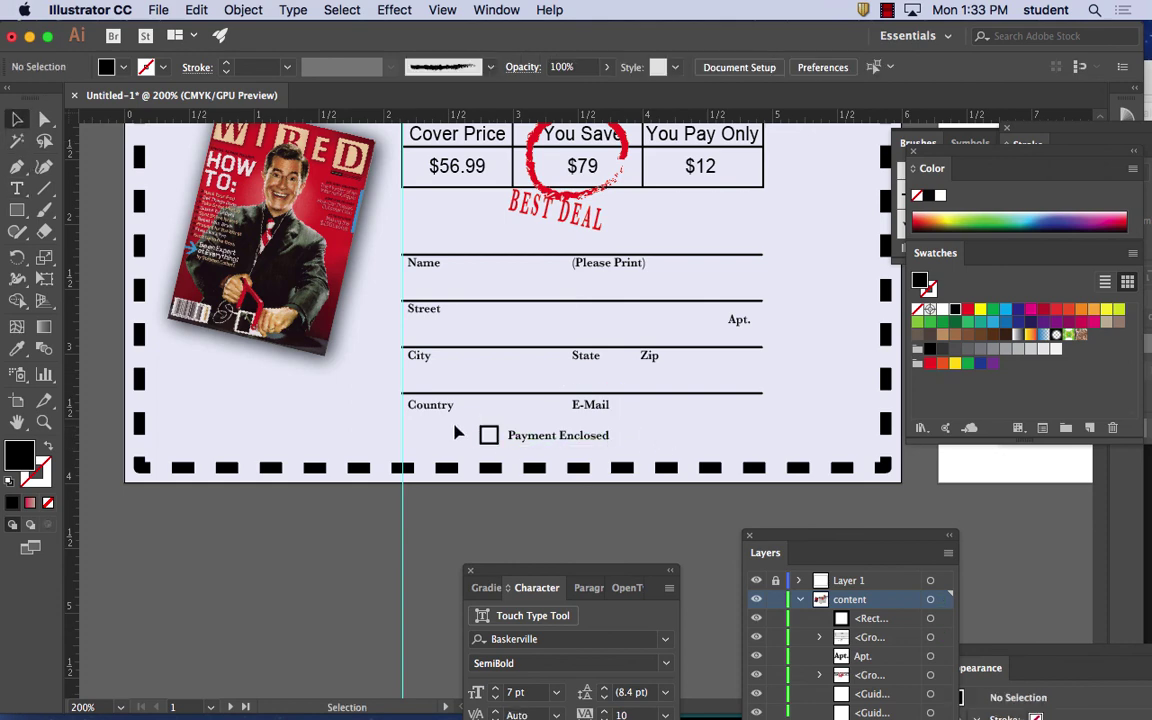
# Step: Select the checkbox together with the grouped form lines and labels, ungroup them, and clear the selection
pyautogui.click(488, 435)
pyautogui.click(474, 410)
pyautogui.click(498, 405)
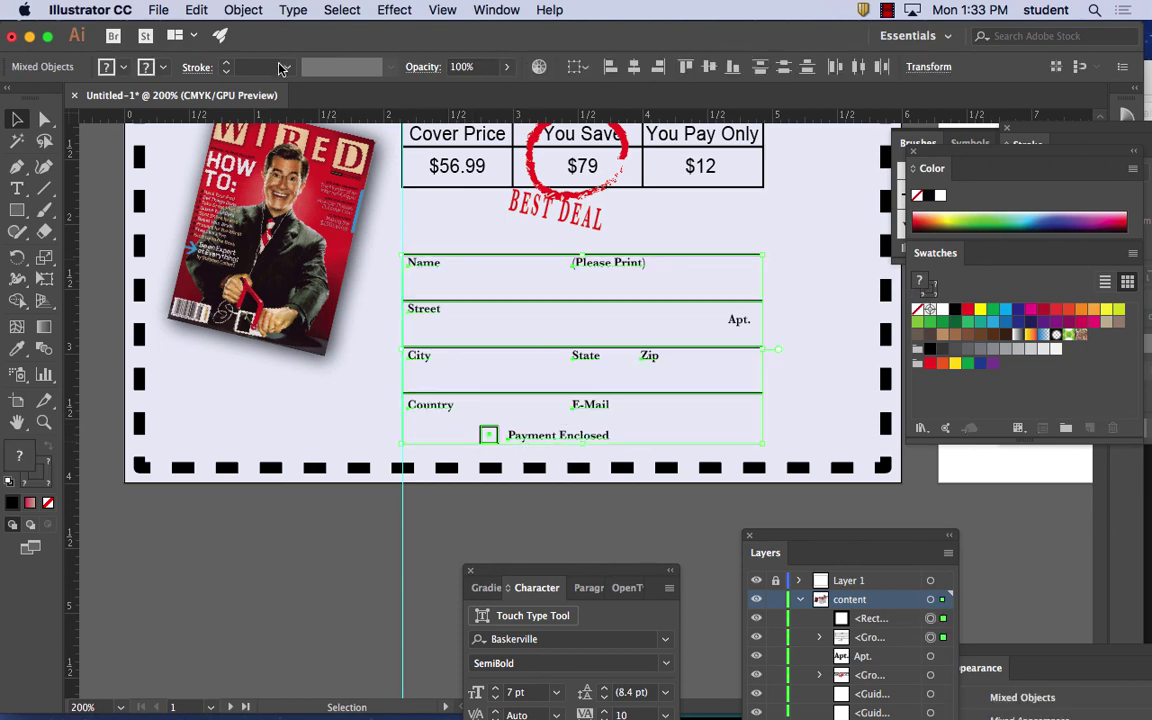
pyautogui.click(242, 11)
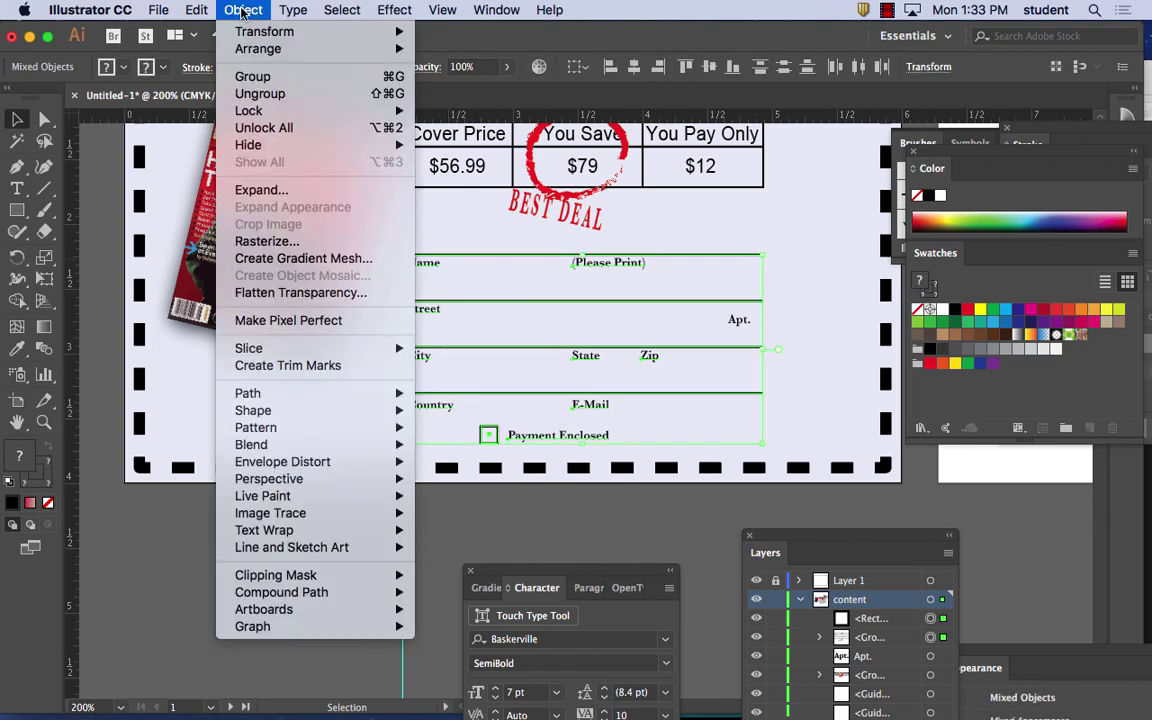
pyautogui.click(258, 94)
pyautogui.click(447, 456)
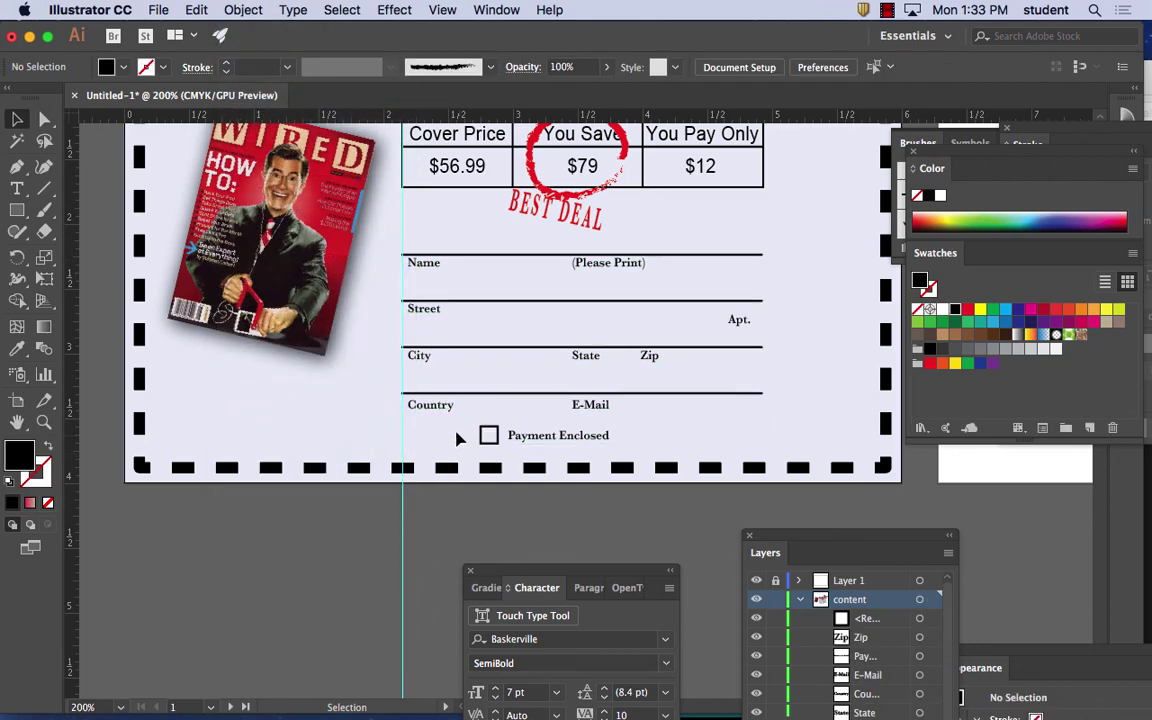
# Step: Shift the checkbox and its label slightly left, then duplicate the pair to the right with the copy's label reading "Bill me later"
pyautogui.moveTo(486, 434); pyautogui.dragTo(560, 441)
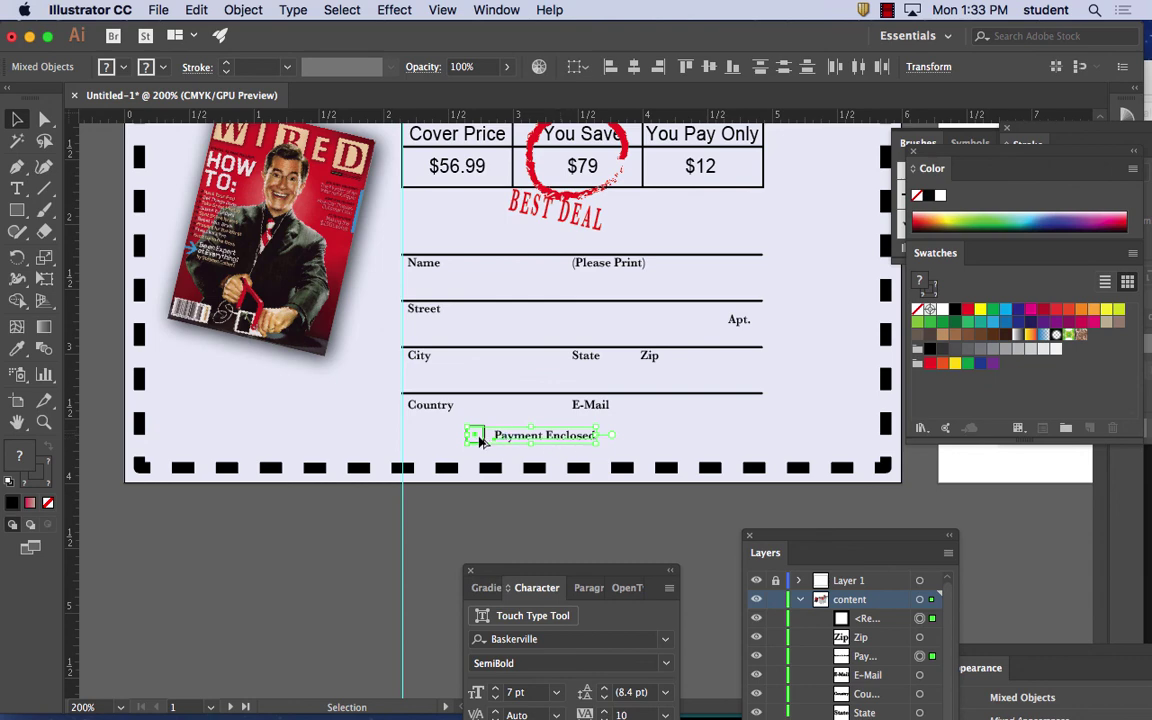
pyautogui.moveTo(514, 440); pyautogui.dragTo(681, 443)
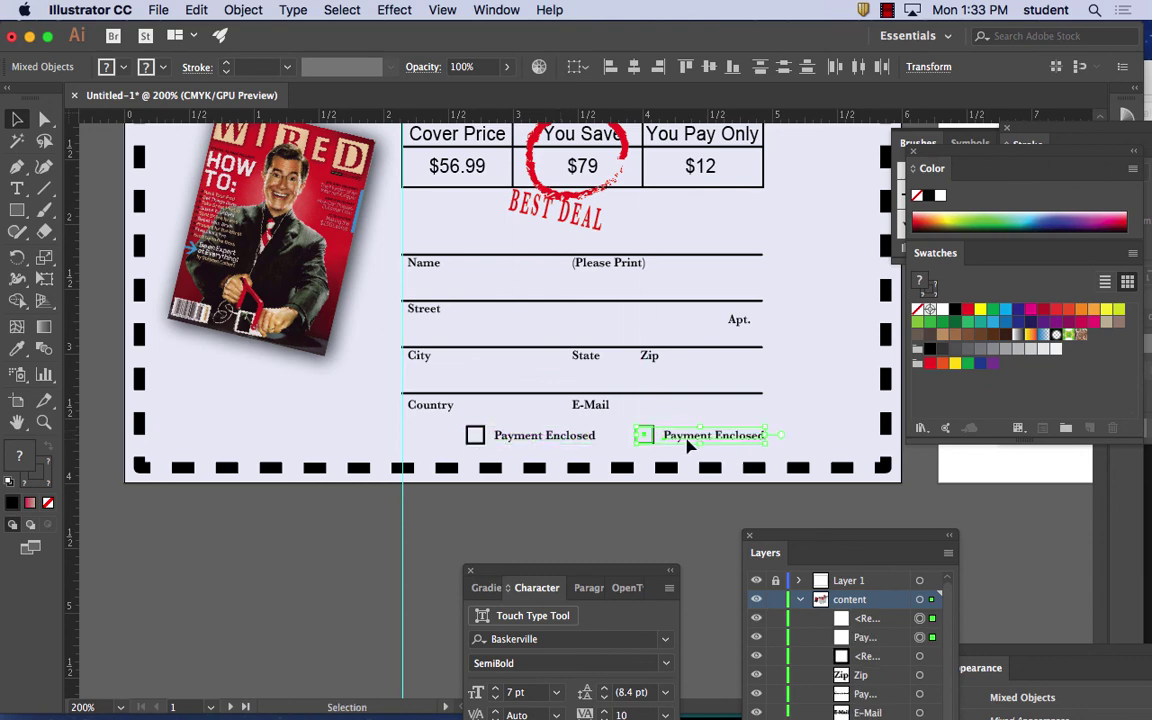
pyautogui.press('t')
pyautogui.moveTo(766, 436); pyautogui.dragTo(659, 434)
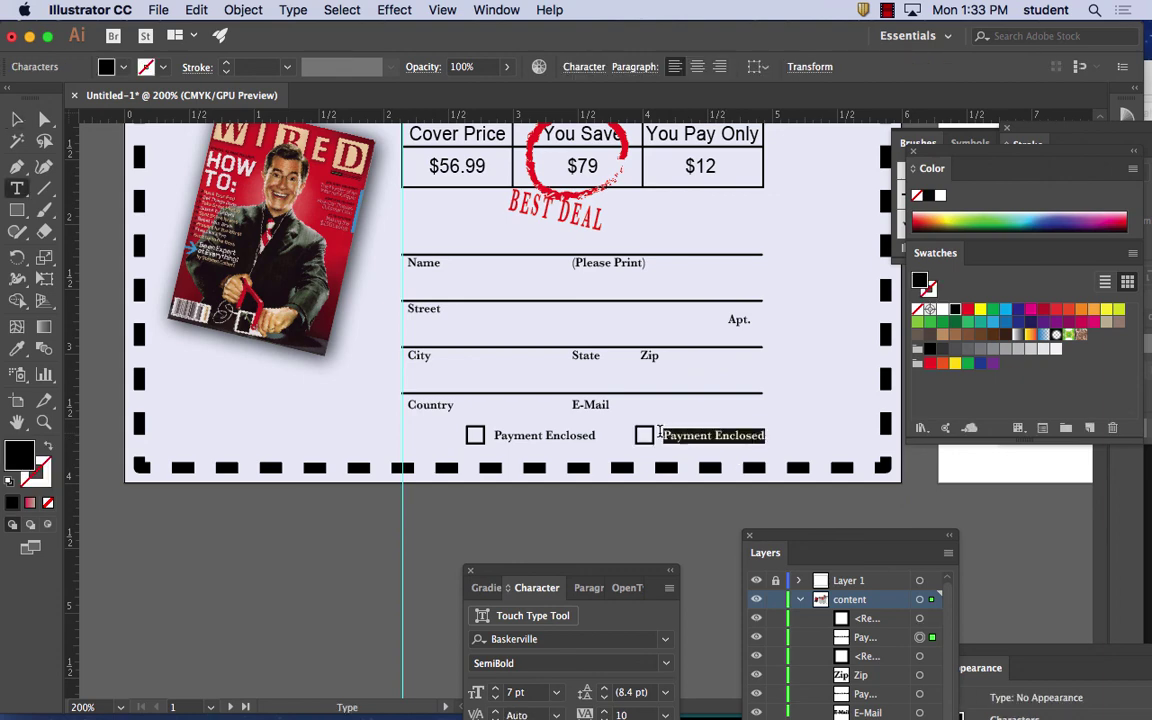
pyautogui.write('Bill')
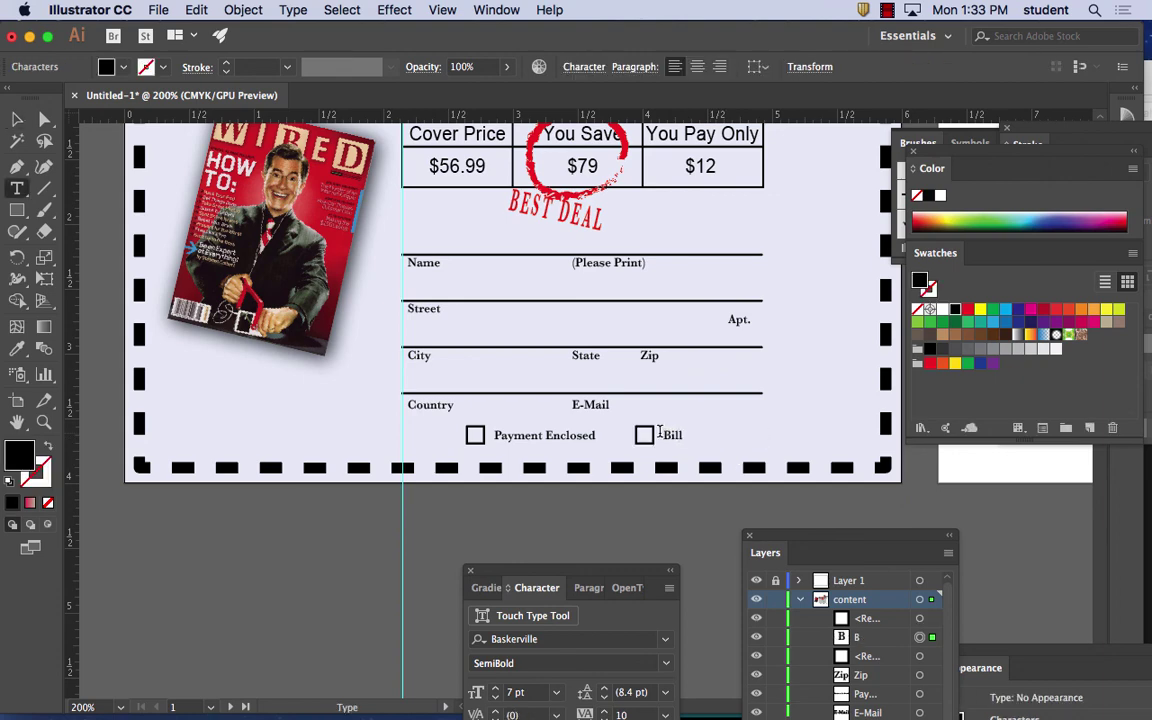
pyautogui.write(' me later')
pyautogui.press('Escape')
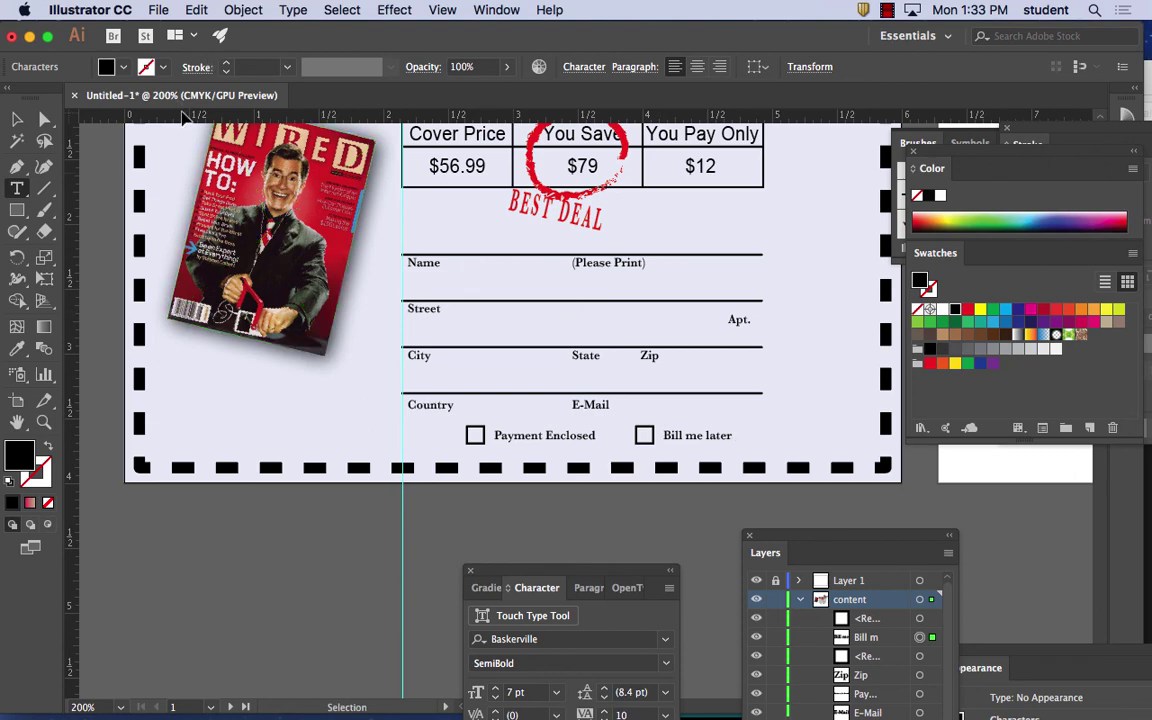
# Step: Correct the first checkbox label to read "Payment enclosed" with a lowercase "e", and deselect it
pyautogui.click(545, 430)
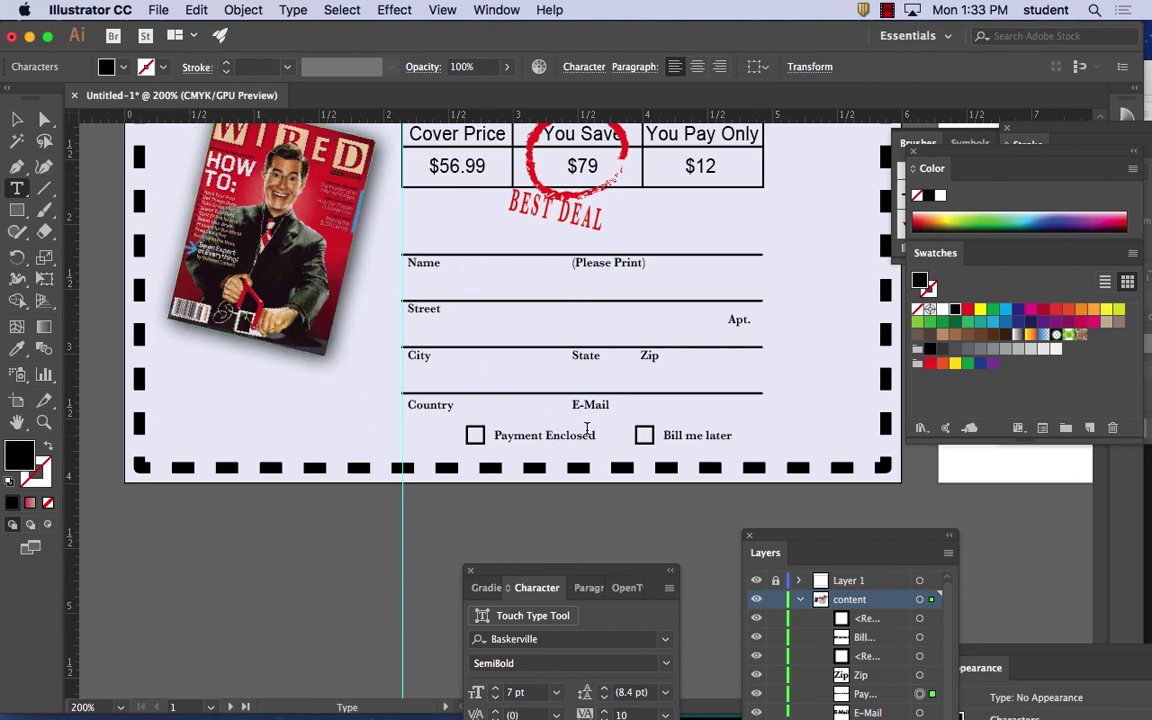
pyautogui.moveTo(548, 435); pyautogui.dragTo(556, 435)
pyautogui.write('e')
pyautogui.click(20, 121)
pyautogui.click(231, 408)
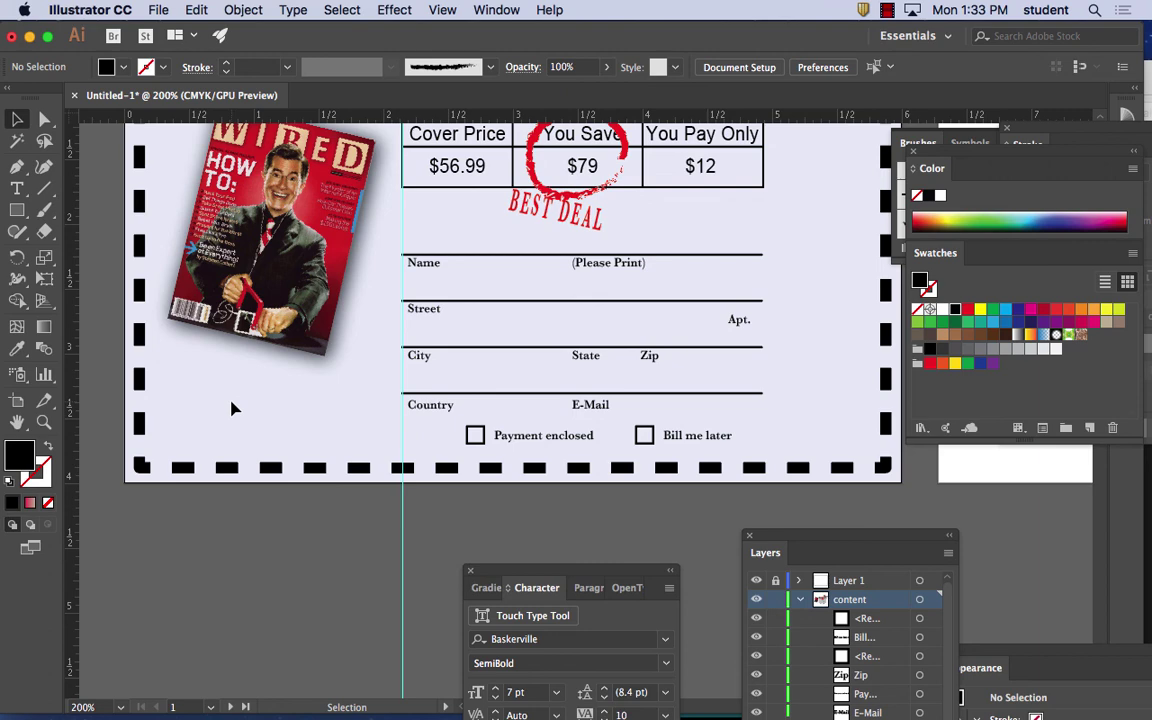
# Step: Check the reference card in Firefox, then duplicate the "$1" text below the magazine cover in Illustrator and retype the copy as "What a Gift"
pyautogui.press('super+1')
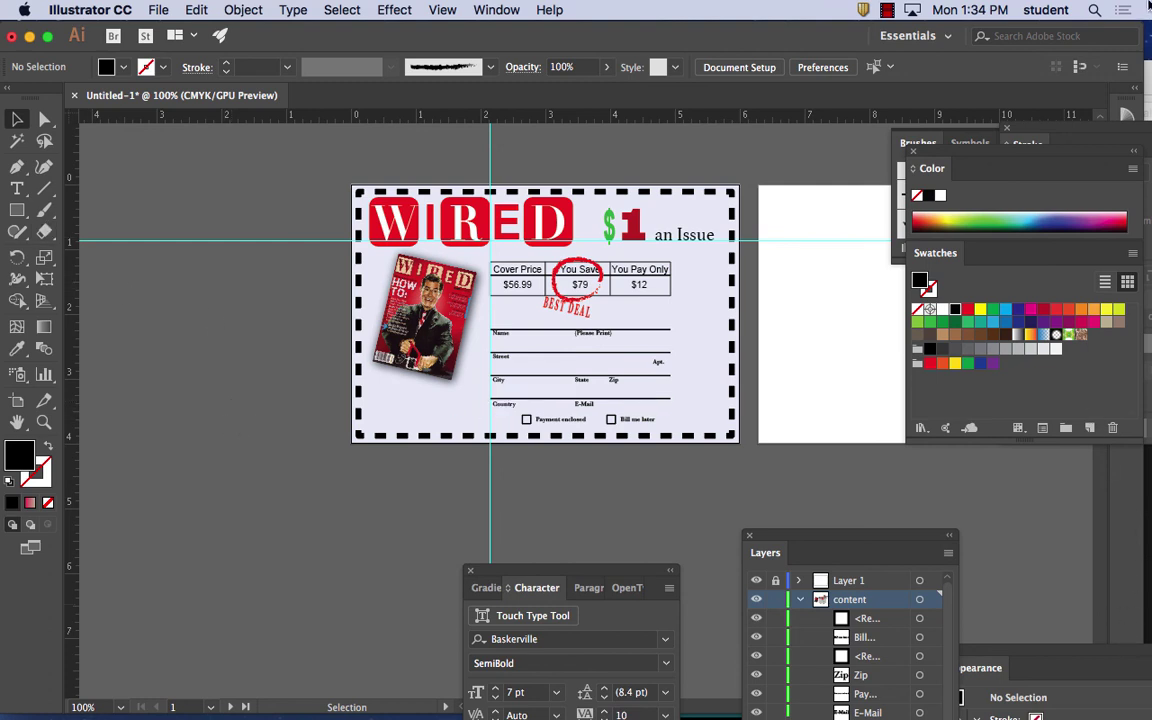
pyautogui.press('super+Tab')
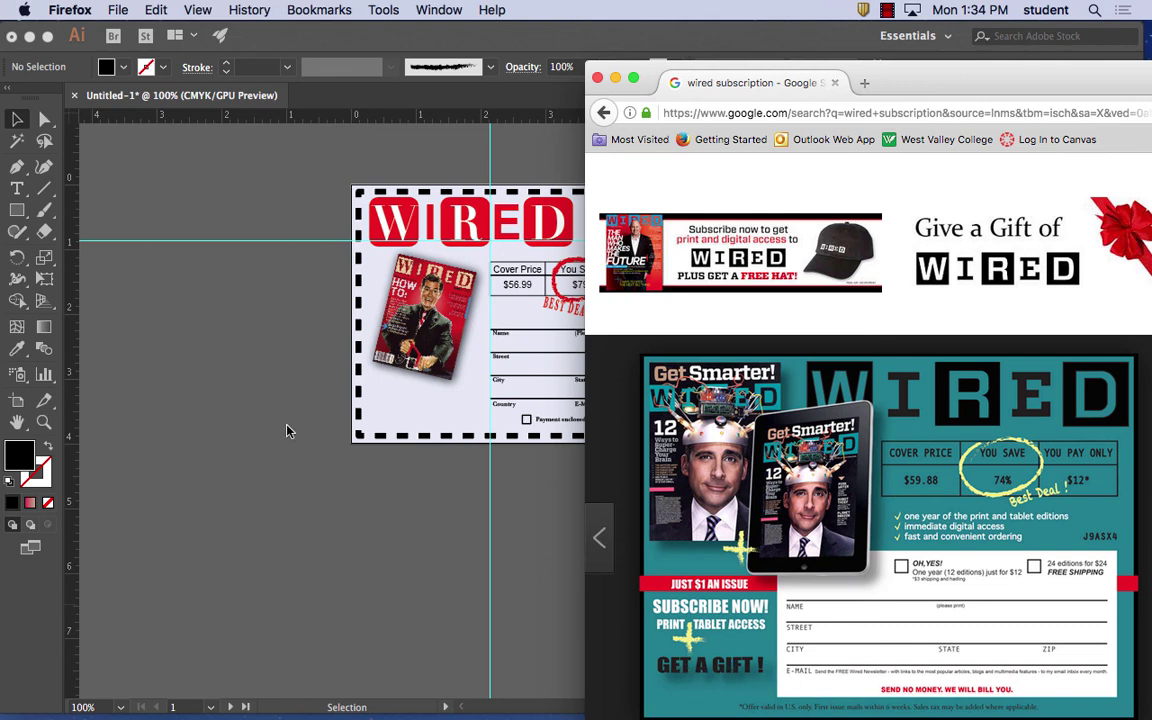
pyautogui.click(262, 388)
pyautogui.click(628, 226)
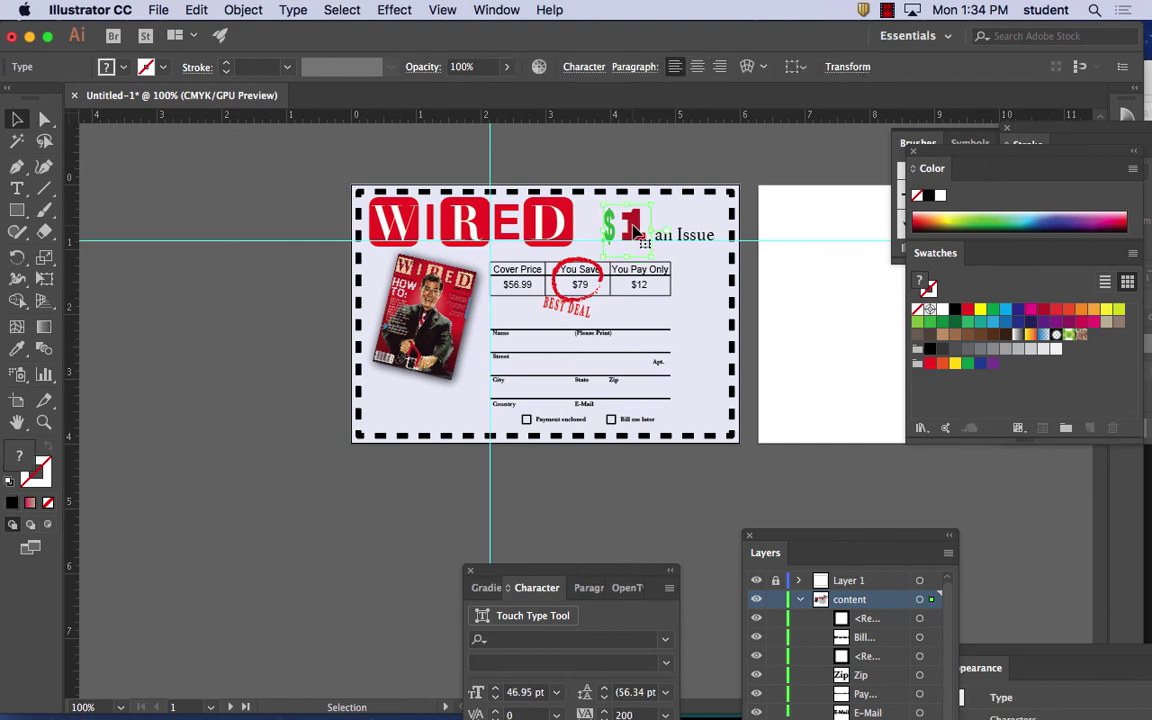
pyautogui.moveTo(638, 229); pyautogui.dragTo(363, 410)
pyautogui.press('t')
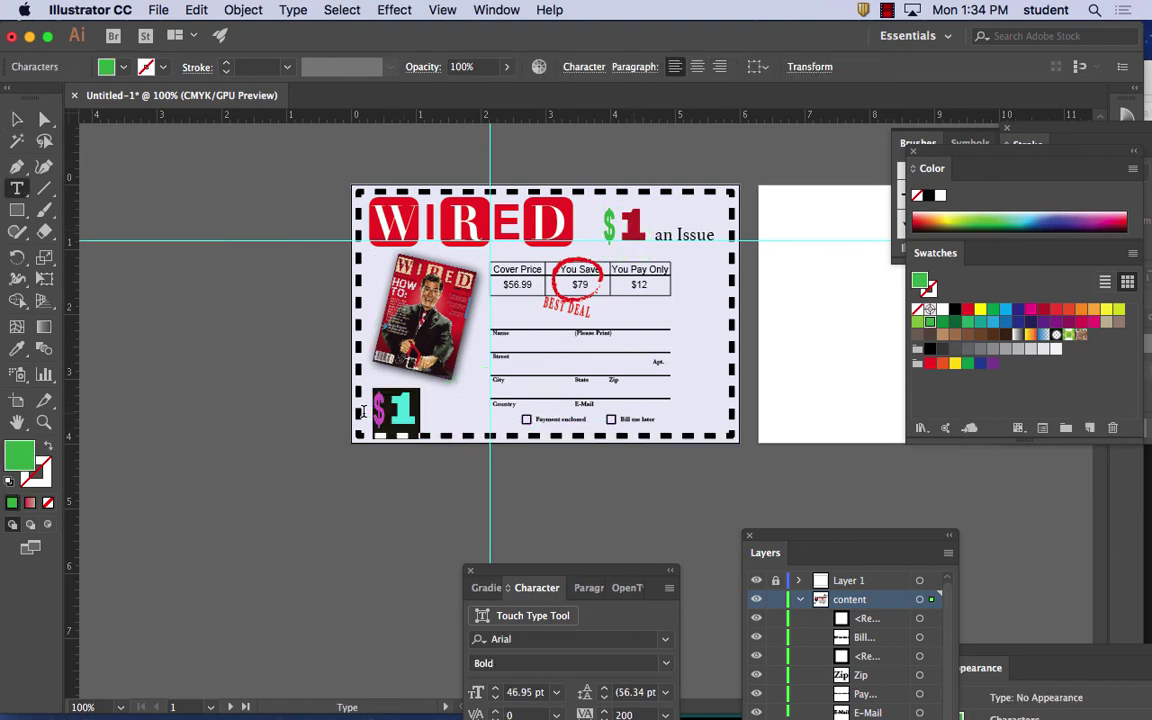
pyautogui.write('What')
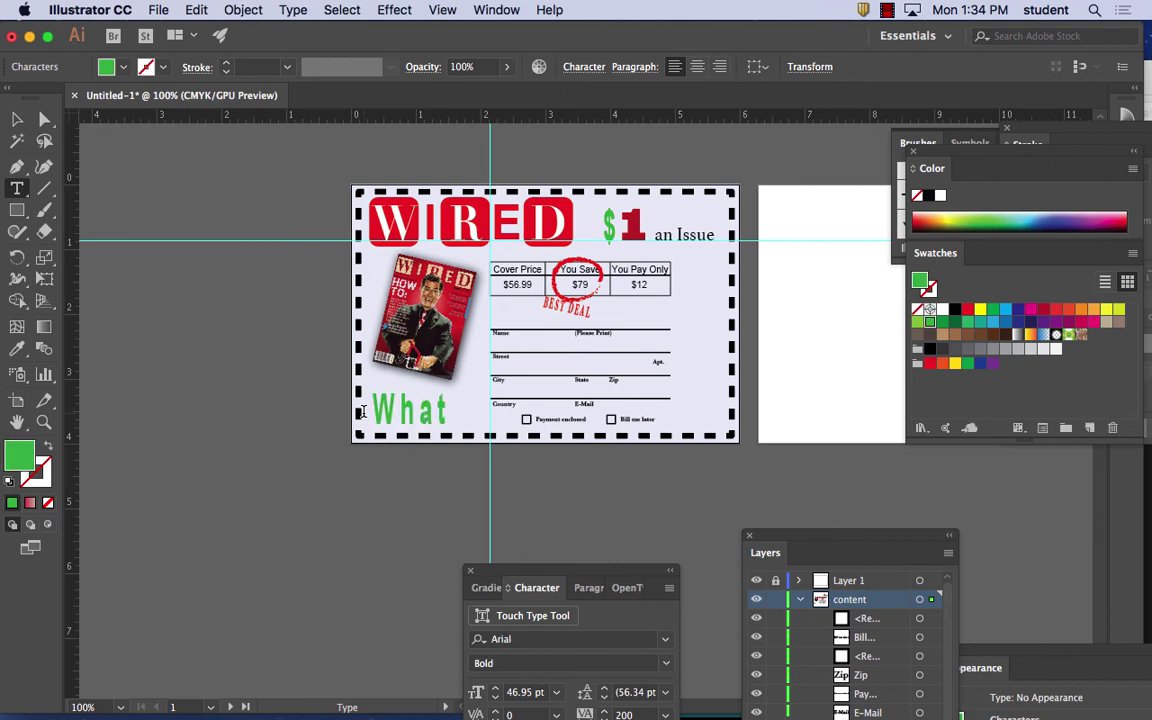
pyautogui.write(' a Gift')
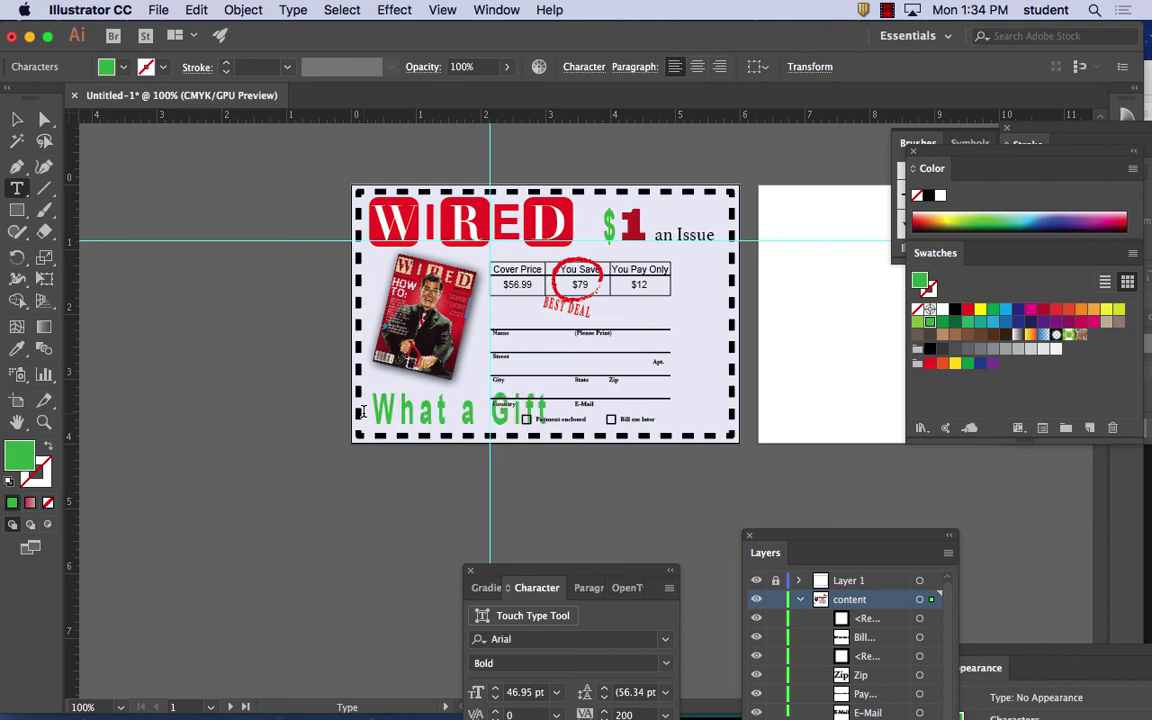
pyautogui.press('Escape')
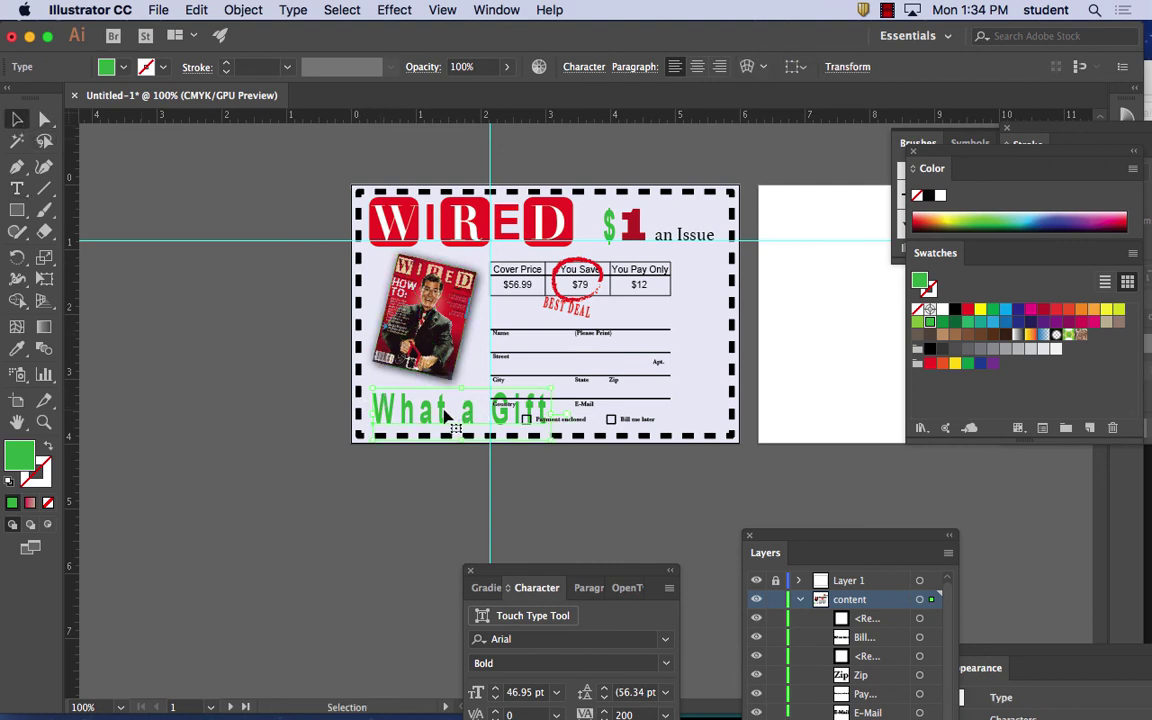
# Step: Move "What a Gift" off the card and give the word "Gift" the sampled type style and red color of the "1"
pyautogui.moveTo(446, 415); pyautogui.dragTo(242, 400)
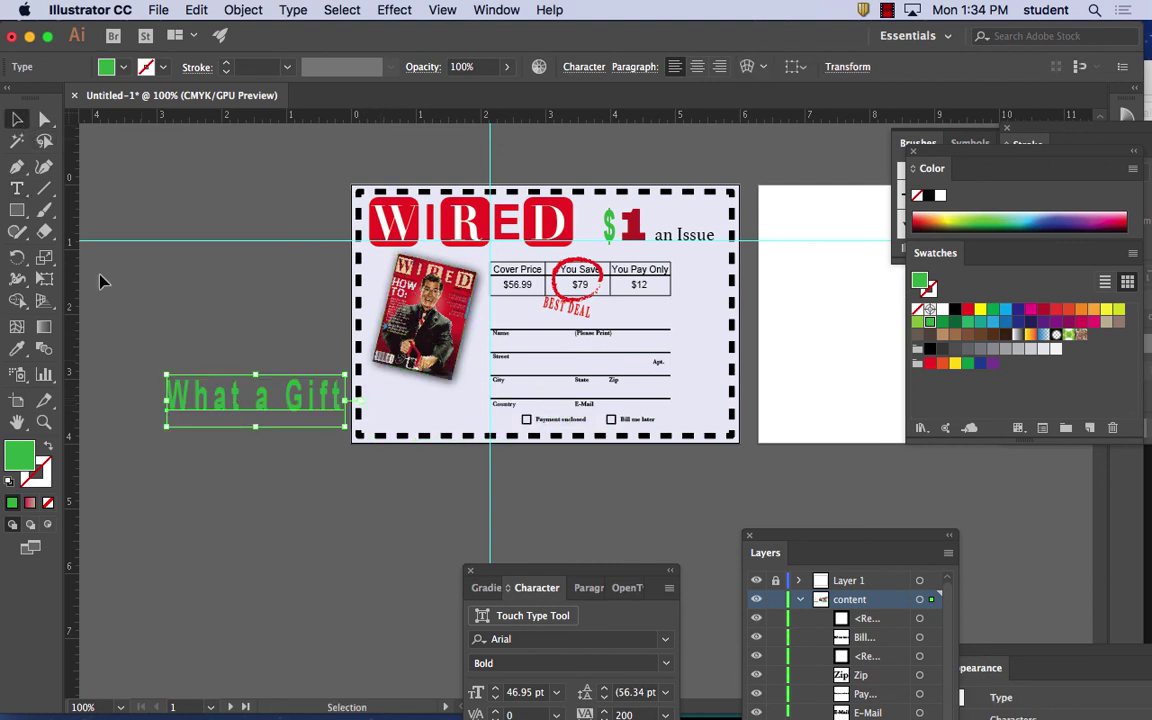
pyautogui.click(17, 188)
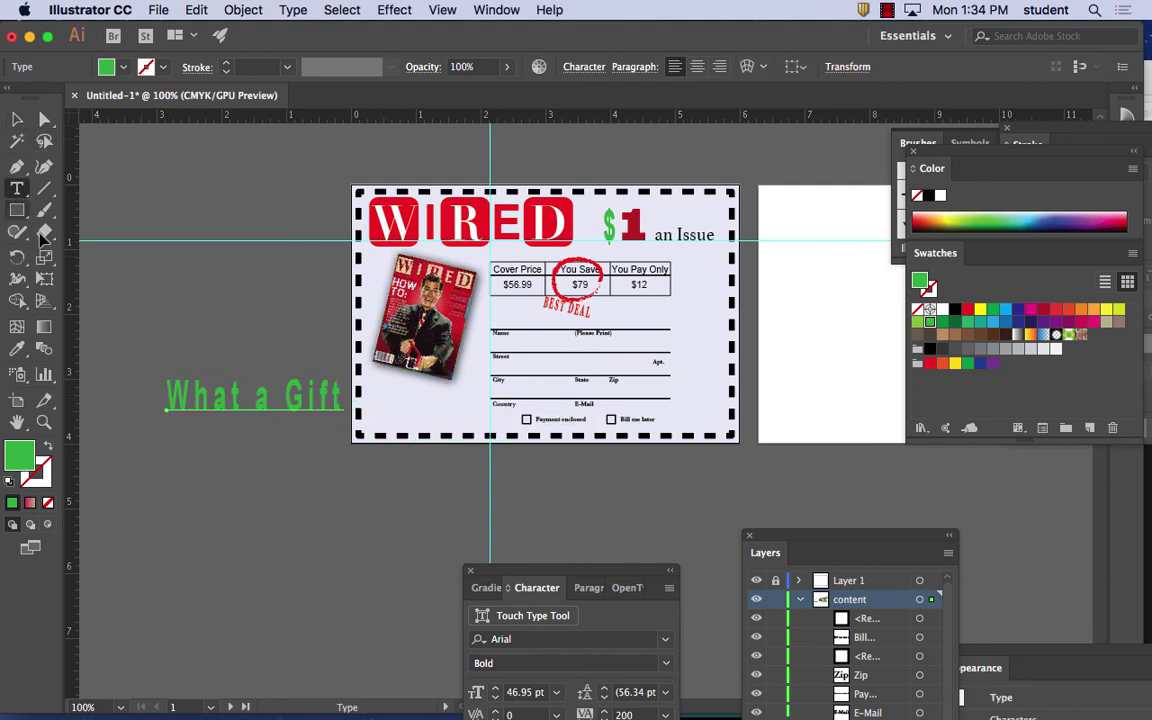
pyautogui.doubleClick(339, 393)
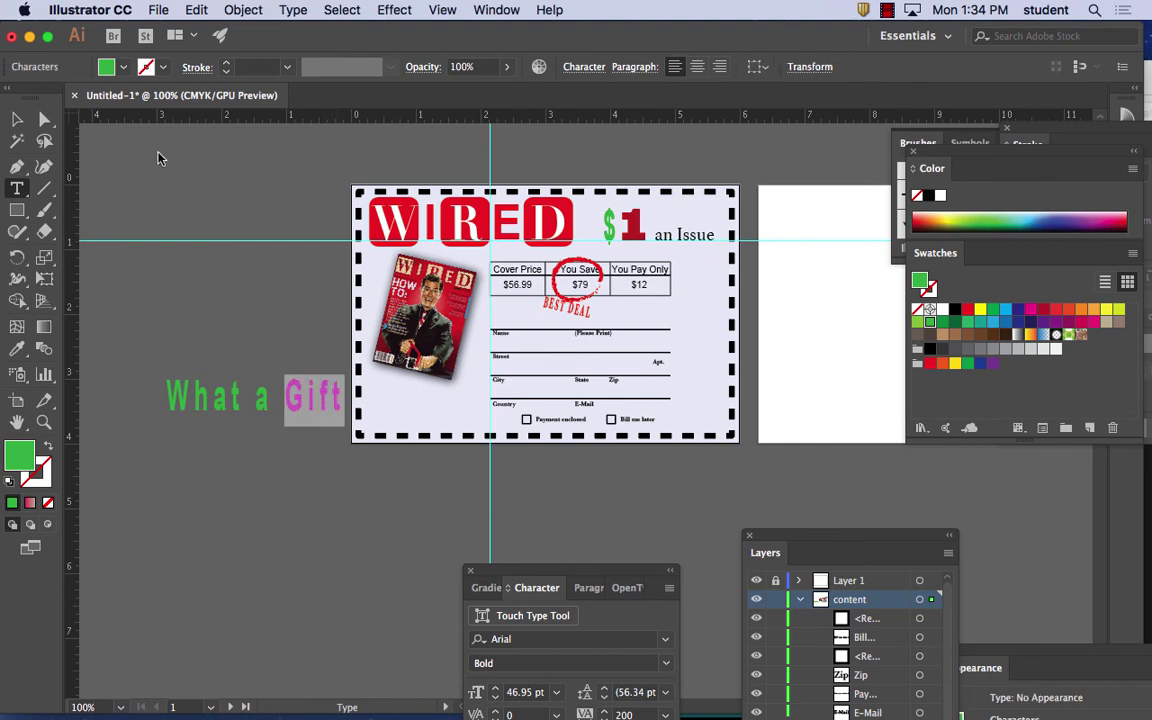
pyautogui.click(17, 348)
pyautogui.click(630, 228)
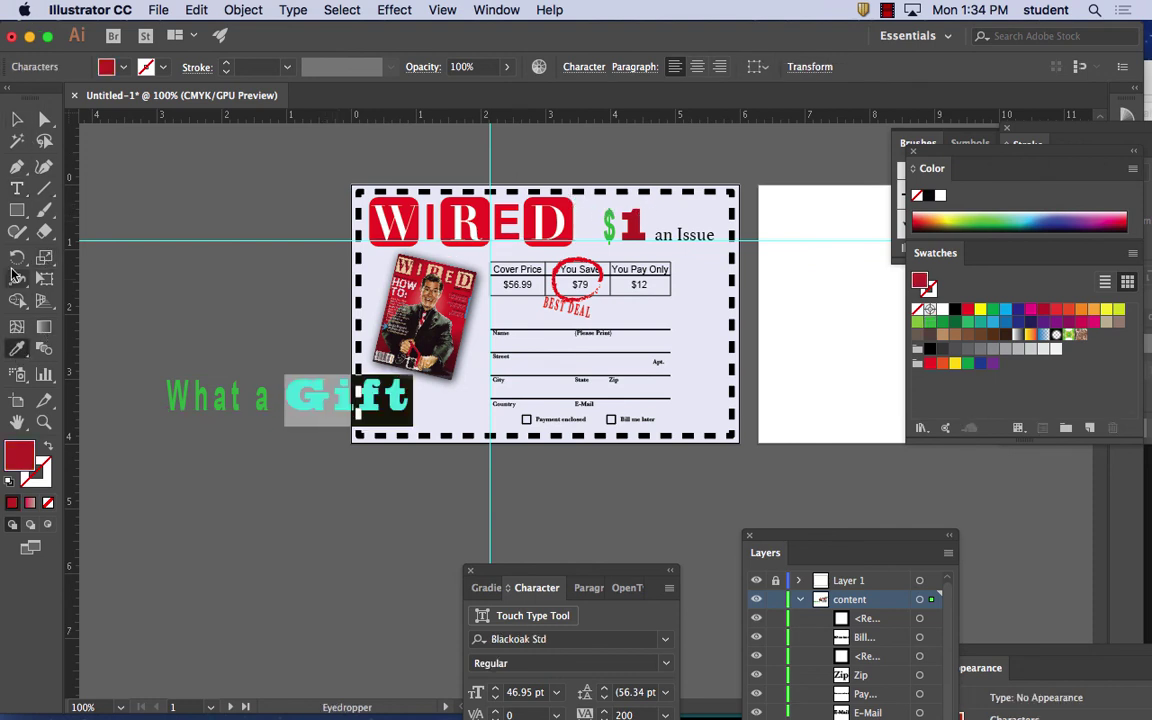
# Step: Scale the "What a Gift" text down to about 29 pt and place it on the card below the magazine cover
pyautogui.click(17, 118)
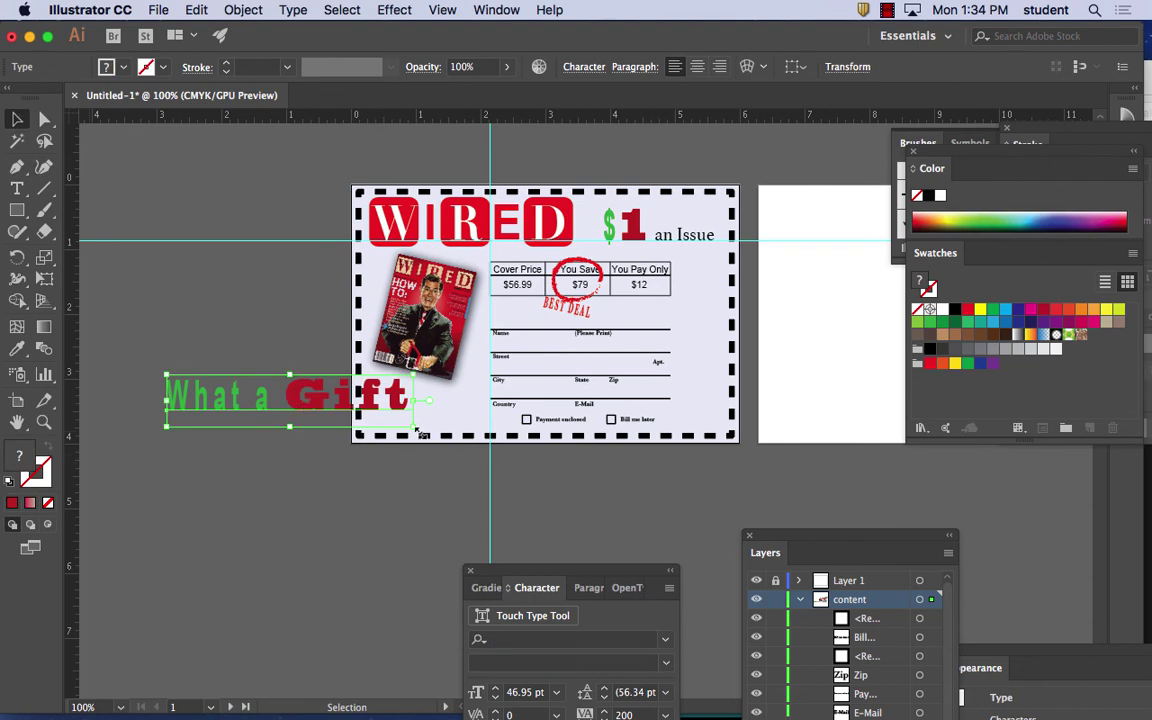
pyautogui.moveTo(418, 431); pyautogui.dragTo(259, 404)
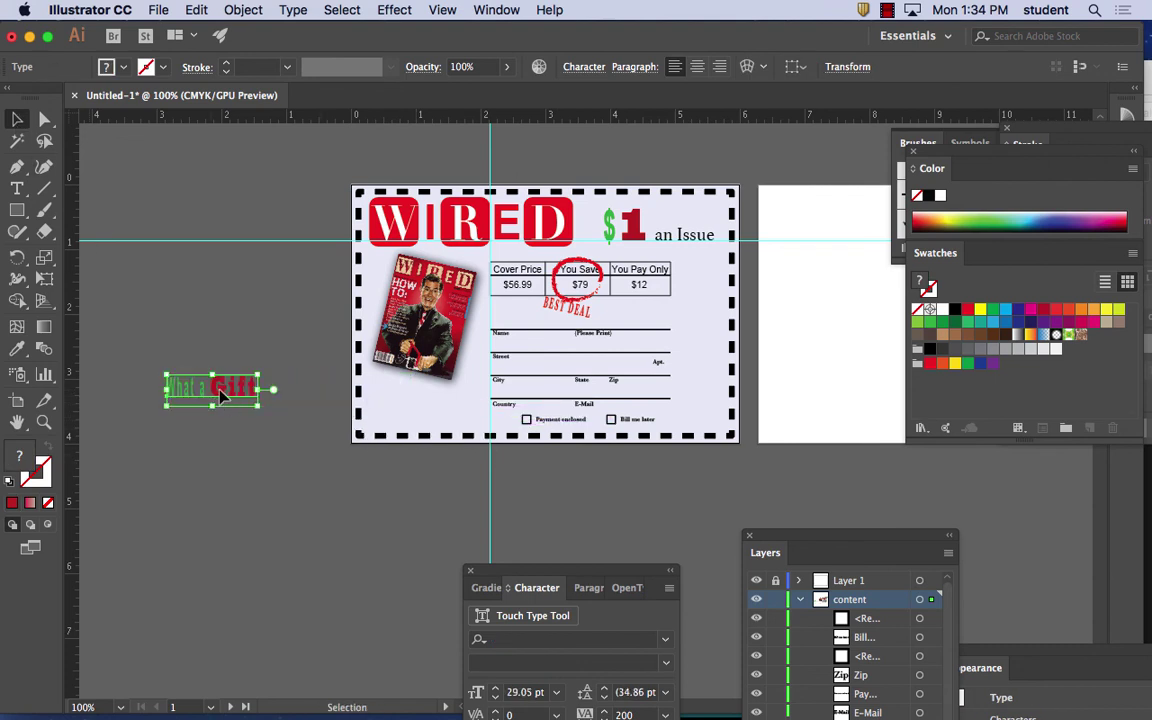
pyautogui.press('super+z')
pyautogui.click(264, 345)
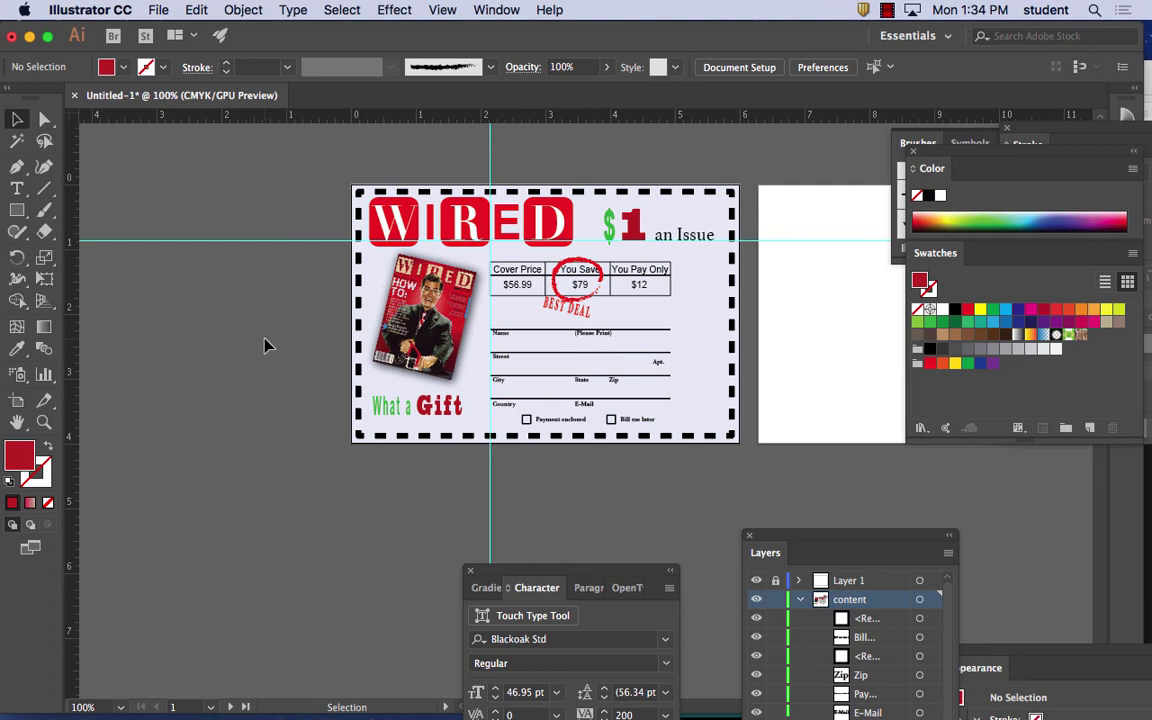
# Step: Add an exclamation mark after "Gift" in the tagline below the cover and deselect the text
pyautogui.click(450, 405)
pyautogui.doubleClick(466, 405)
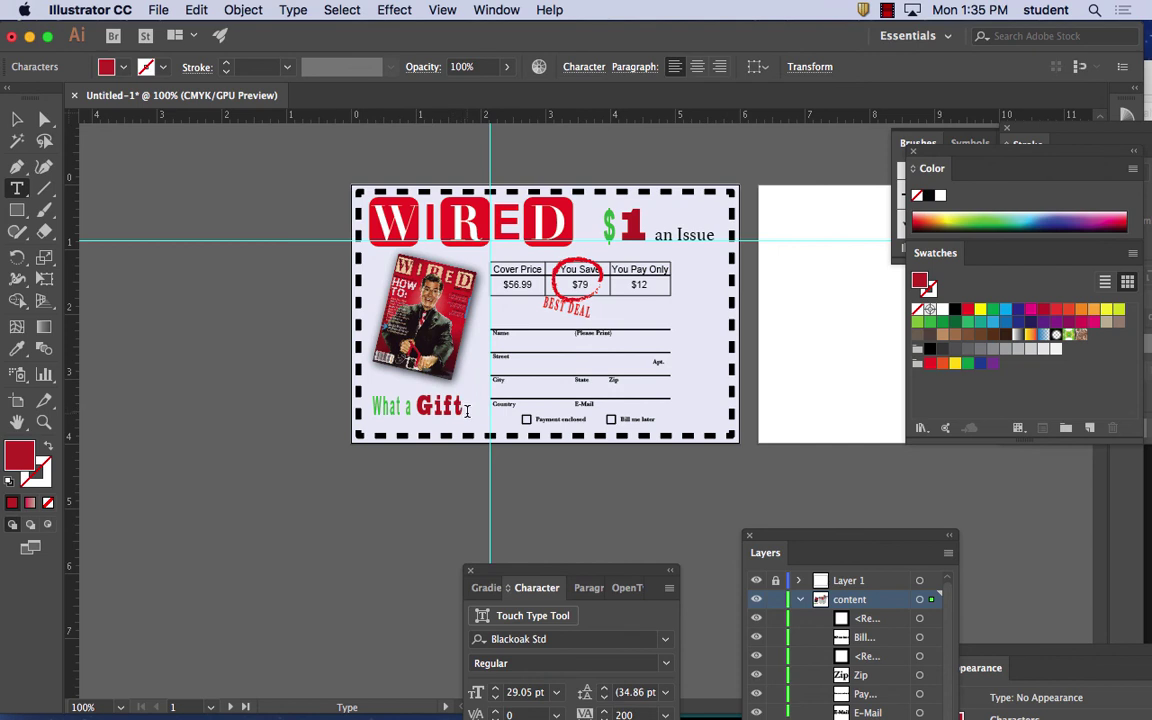
pyautogui.write('!')
pyautogui.click(16, 119)
pyautogui.click(210, 335)
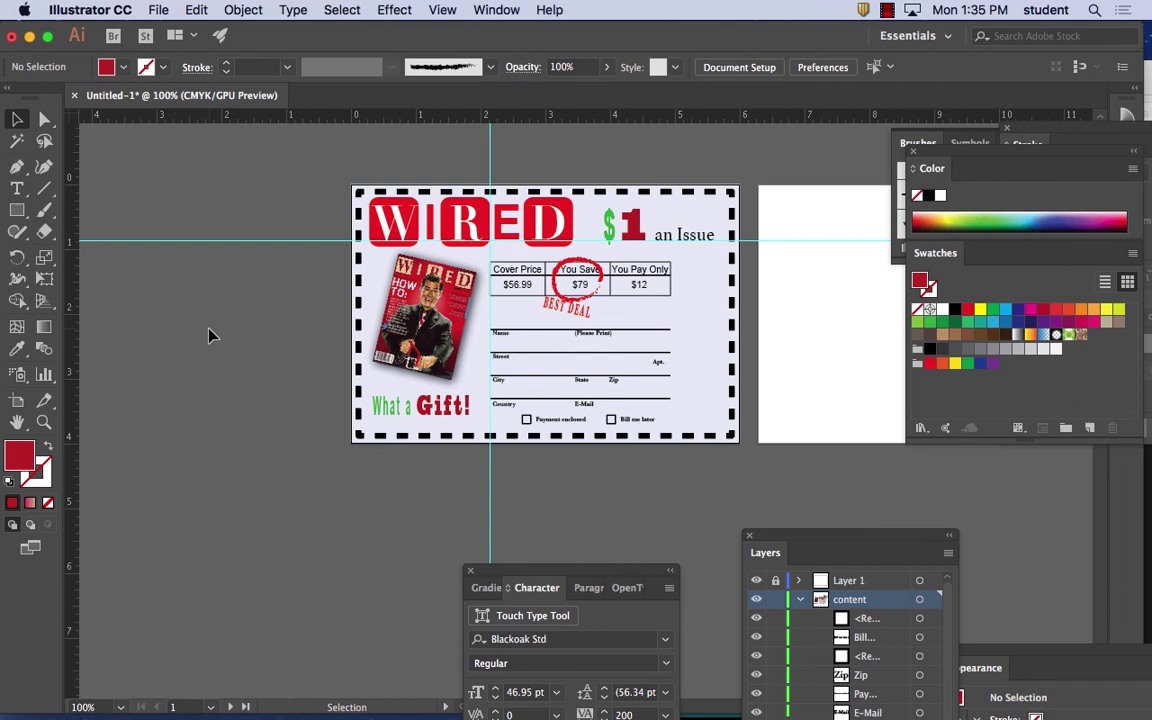
# Step: Bring the blank second artboard beside the card into view
pyautogui.hscroll(5, 520, 345)
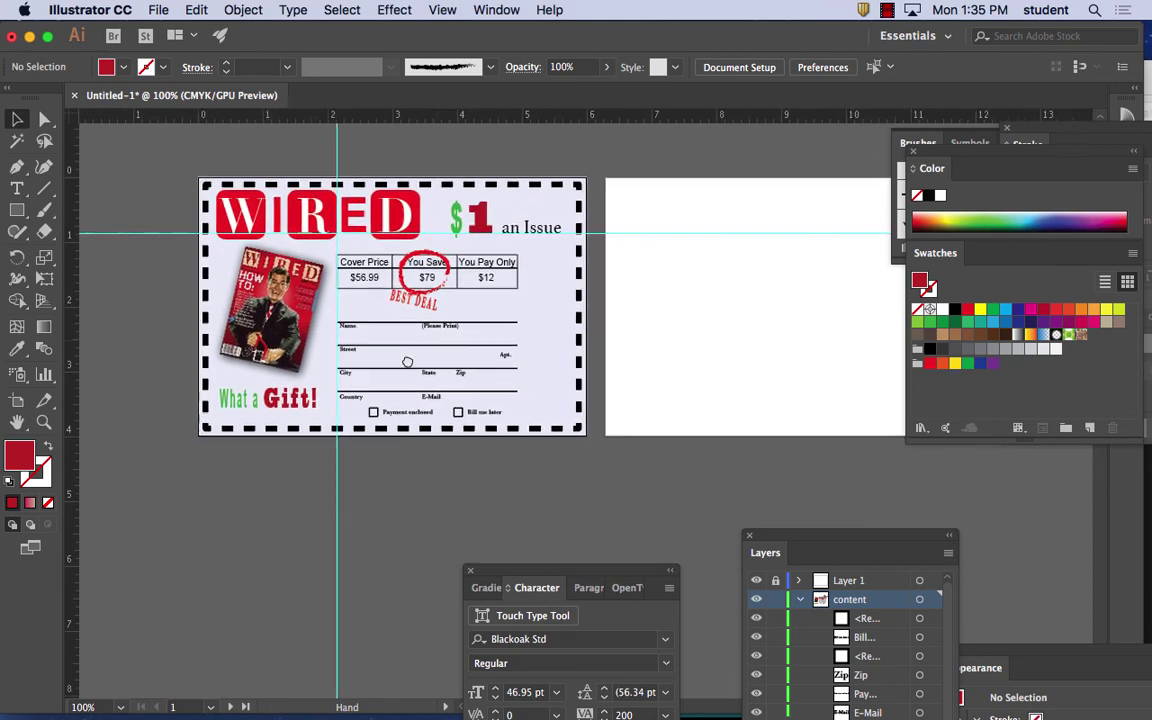
pyautogui.scroll(1, 520, 350)
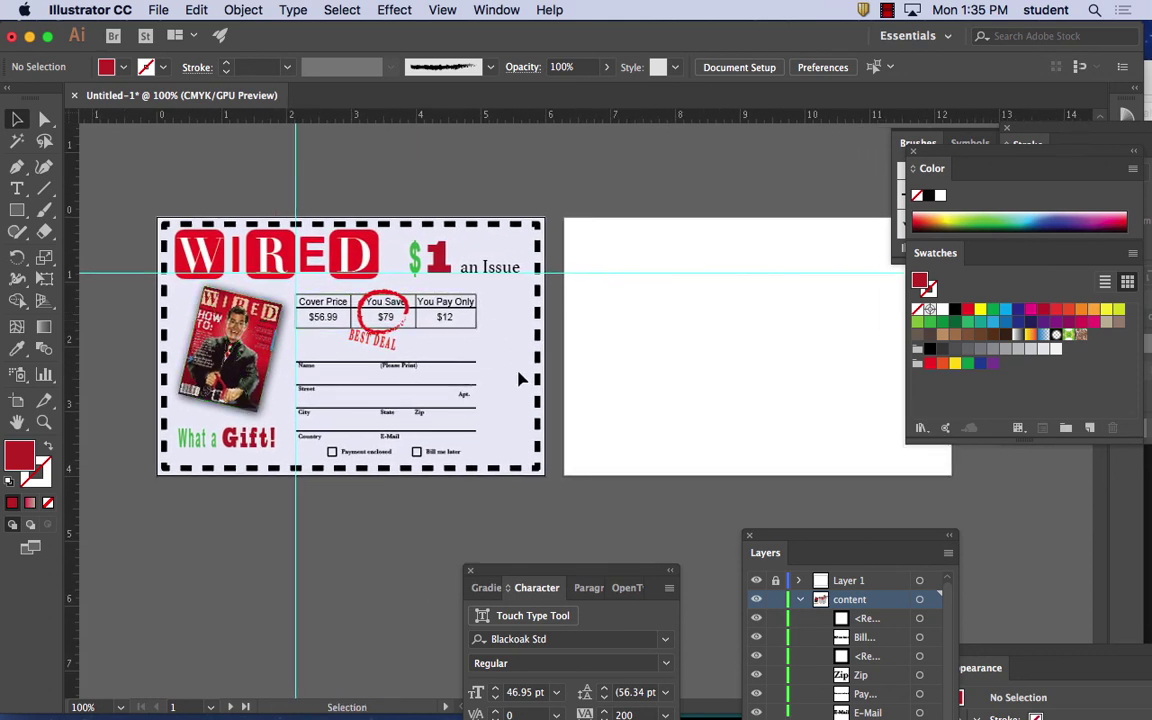